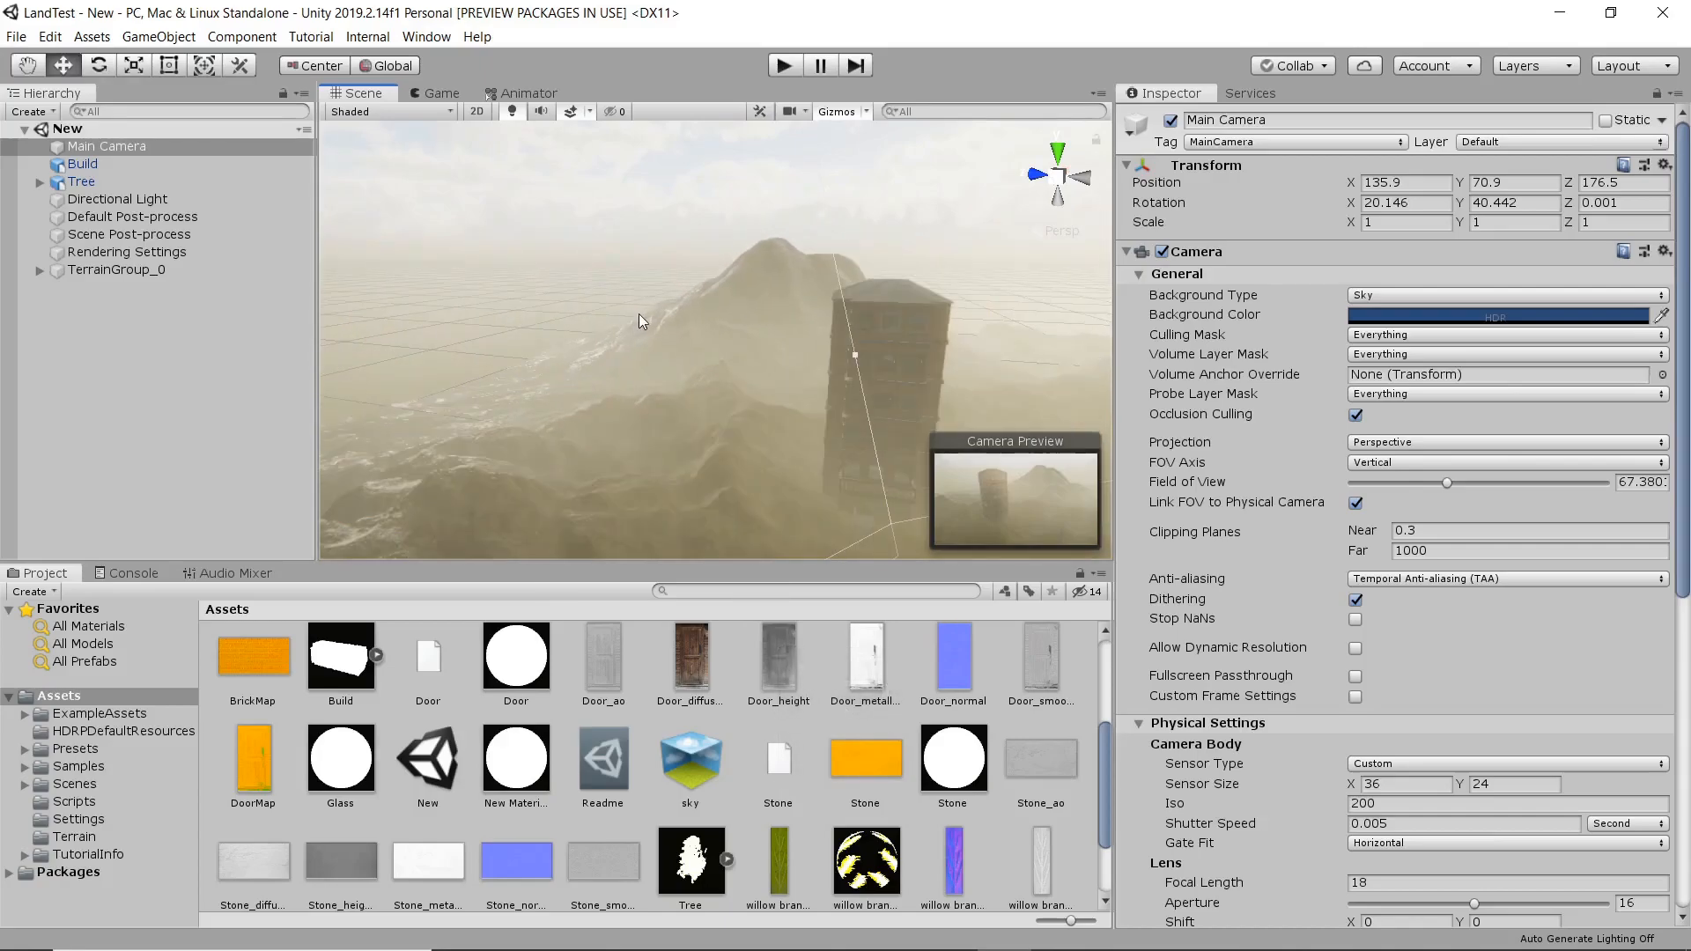
Frame the Tree object and examine it up close and within the landscape around the building.
{"action": "middle_click_drag", "start_coordinate": [759, 347], "coordinate": [698, 304]}
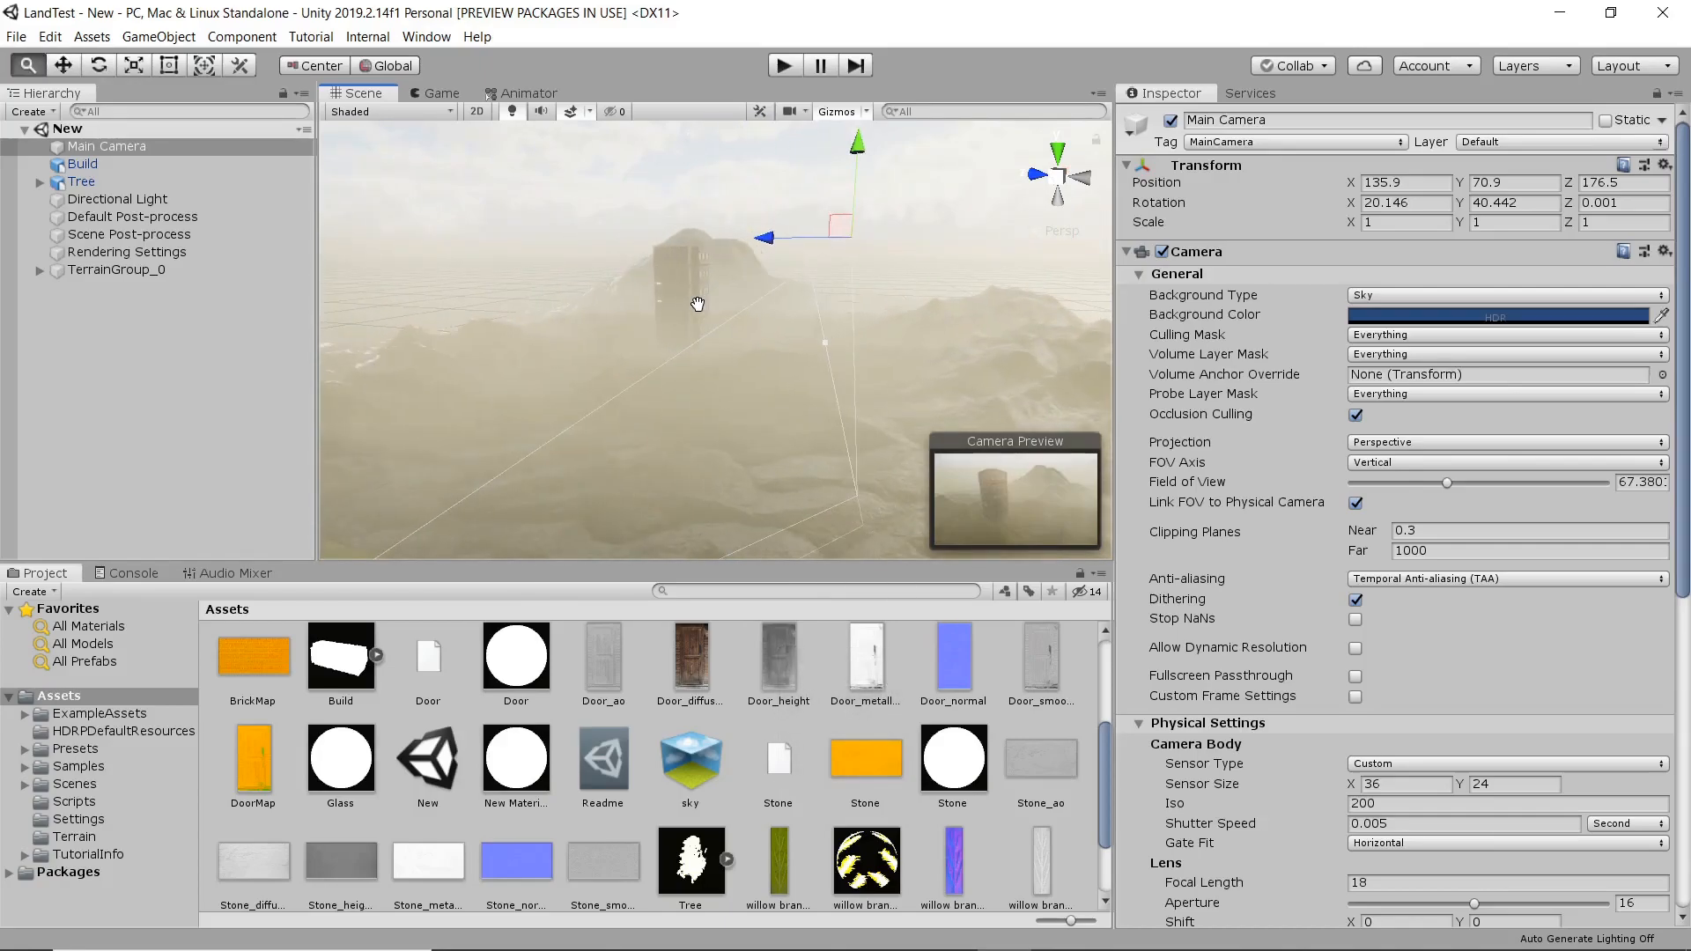
{"action": "left_click", "coordinate": [81, 181]}
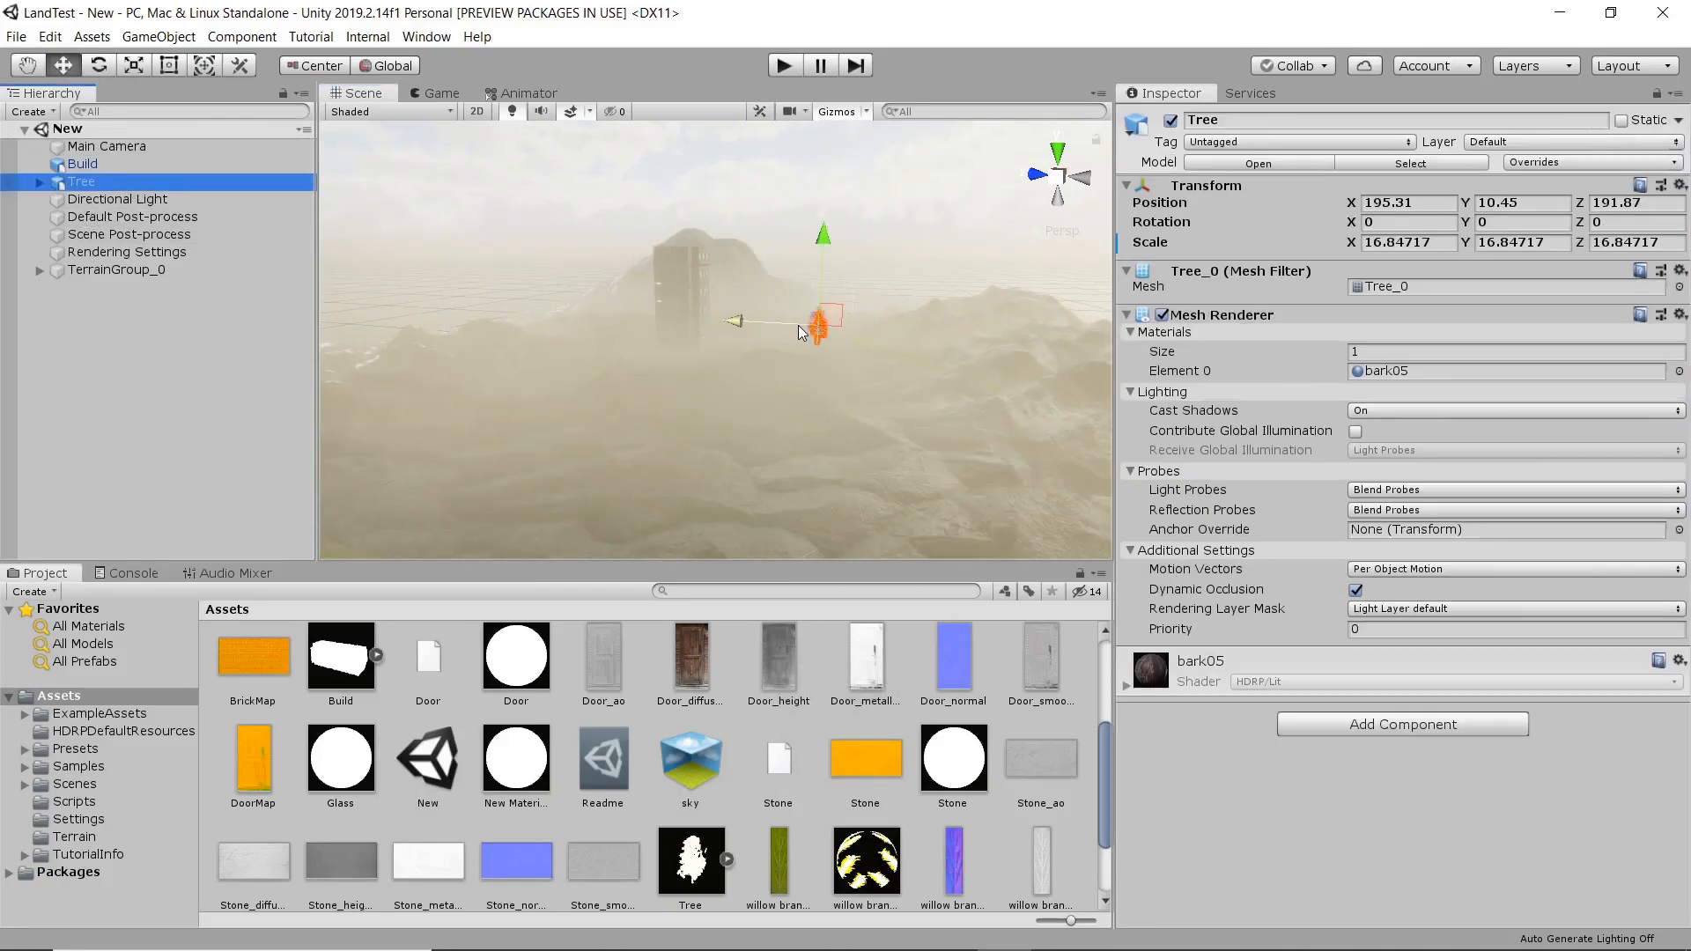
{"action": "key", "text": "f"}
{"action": "scroll", "coordinate": [728, 359], "scroll_direction": "up", "scroll_amount": 10}
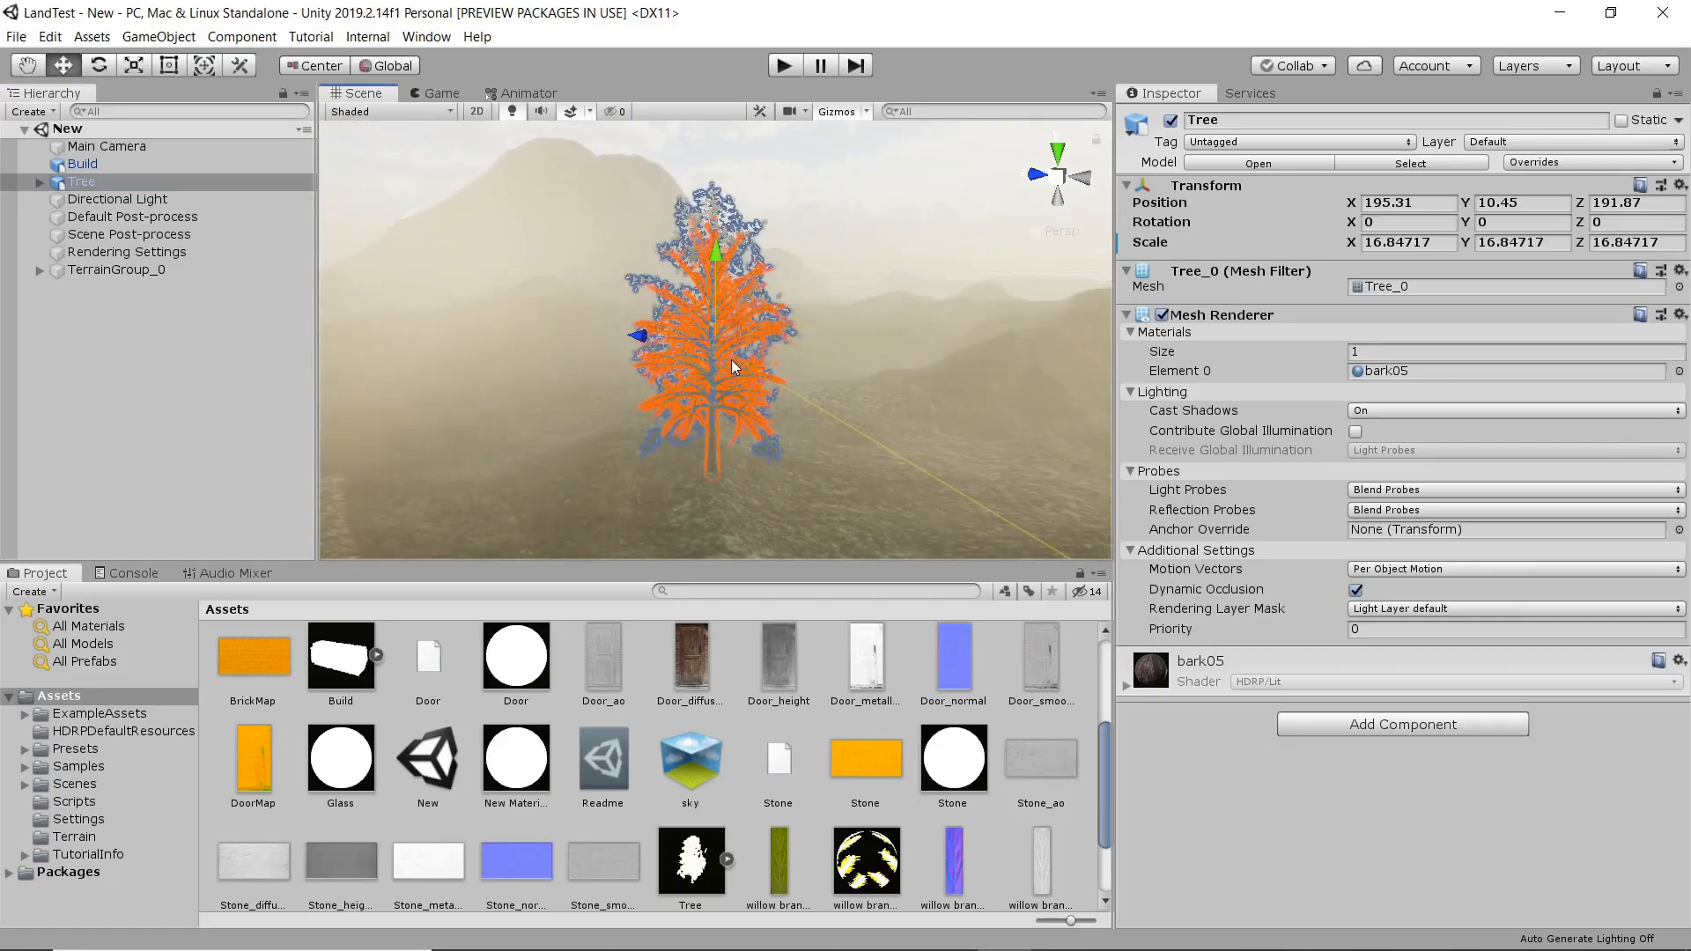
{"action": "scroll", "coordinate": [737, 362], "scroll_direction": "up", "scroll_amount": 3}
{"action": "right_click_drag", "start_coordinate": [877, 356], "coordinate": [634, 364]}
{"action": "middle_click_drag", "start_coordinate": [810, 363], "coordinate": [709, 353]}
{"action": "scroll", "coordinate": [709, 353], "scroll_direction": "down", "scroll_amount": 10}
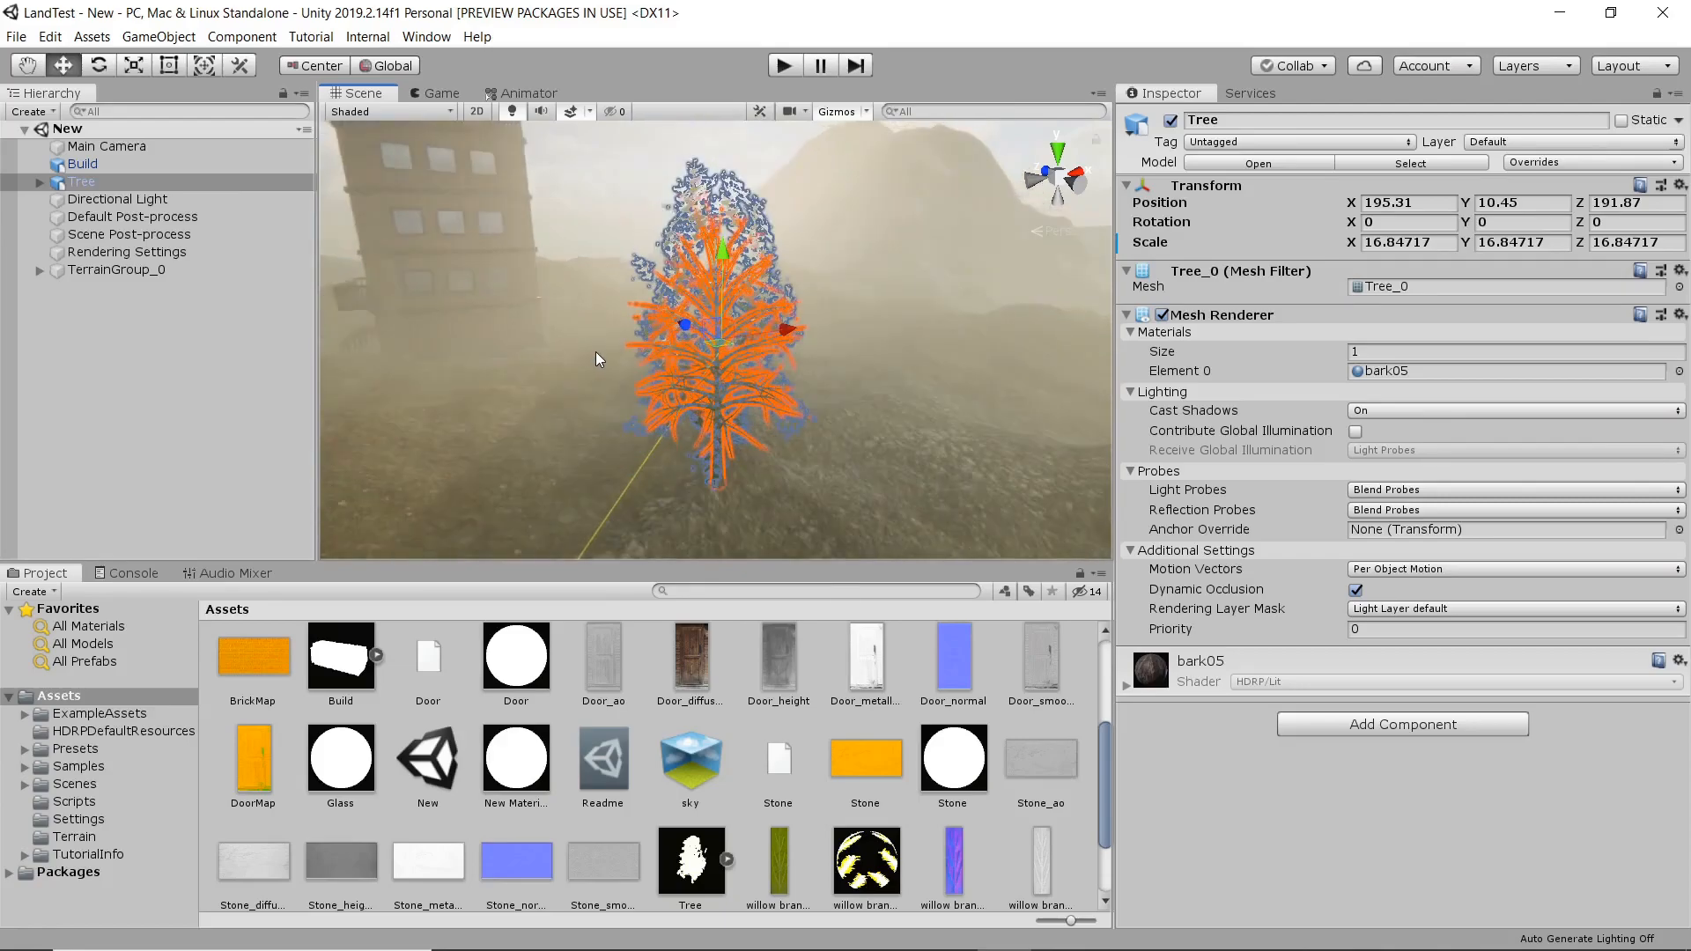
{"action": "scroll", "coordinate": [608, 361], "scroll_direction": "down", "scroll_amount": 5}
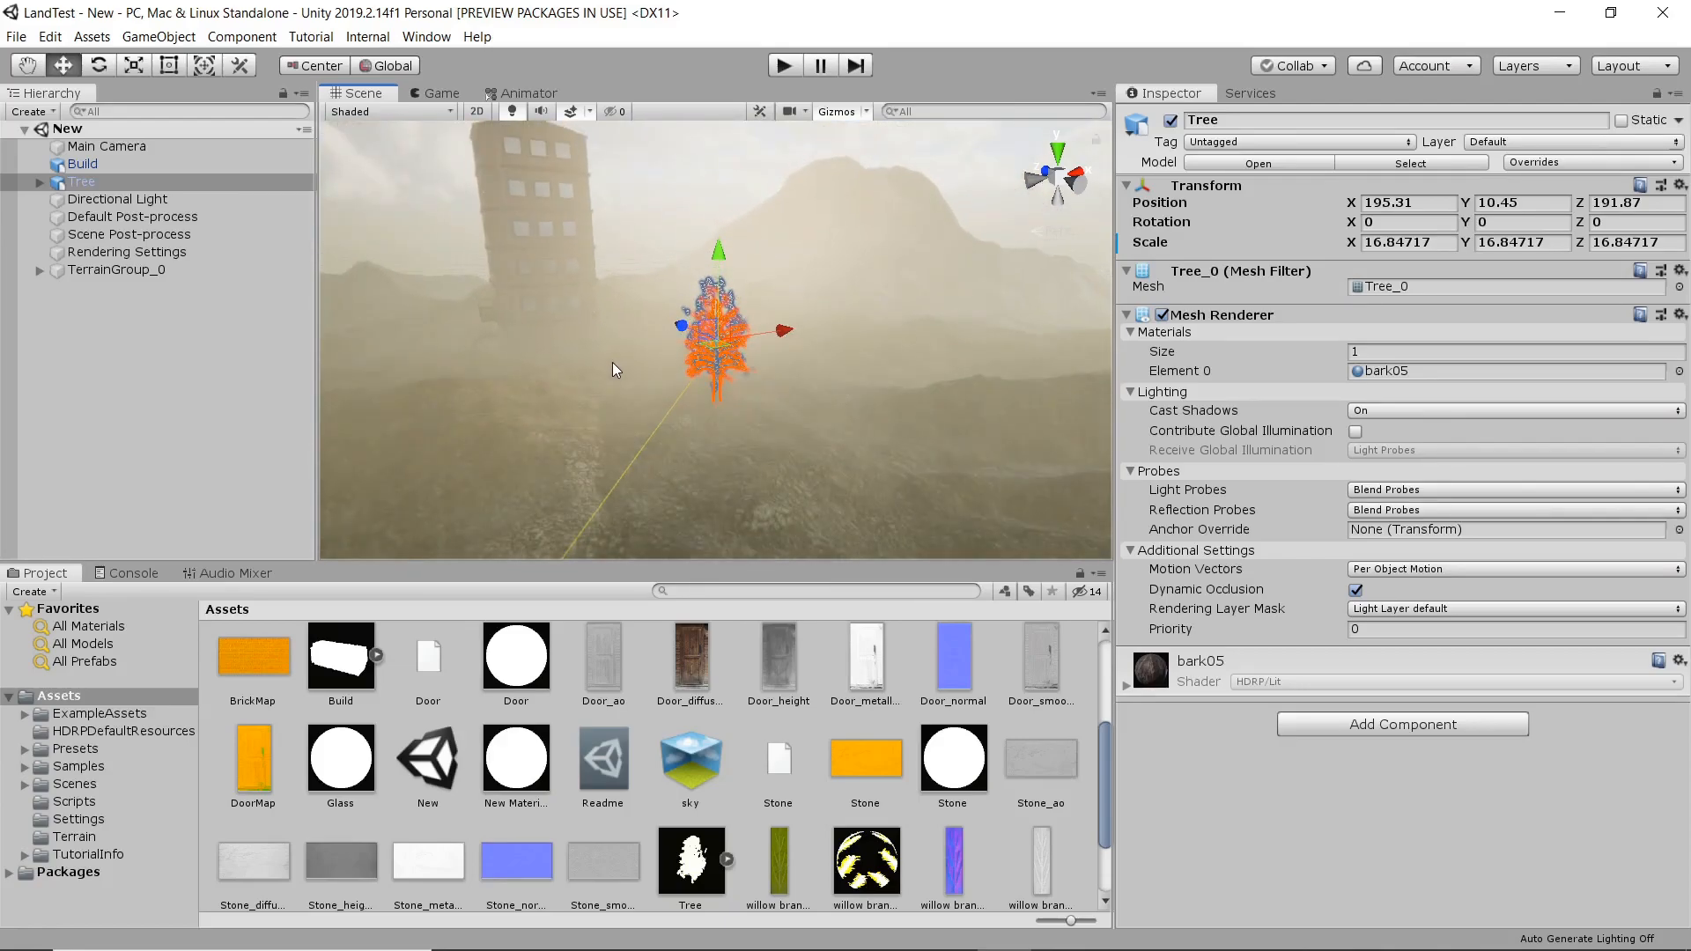
{"action": "left_click_drag", "start_coordinate": [77, 182], "coordinate": [367, 388]}
{"action": "left_click", "coordinate": [93, 184]}
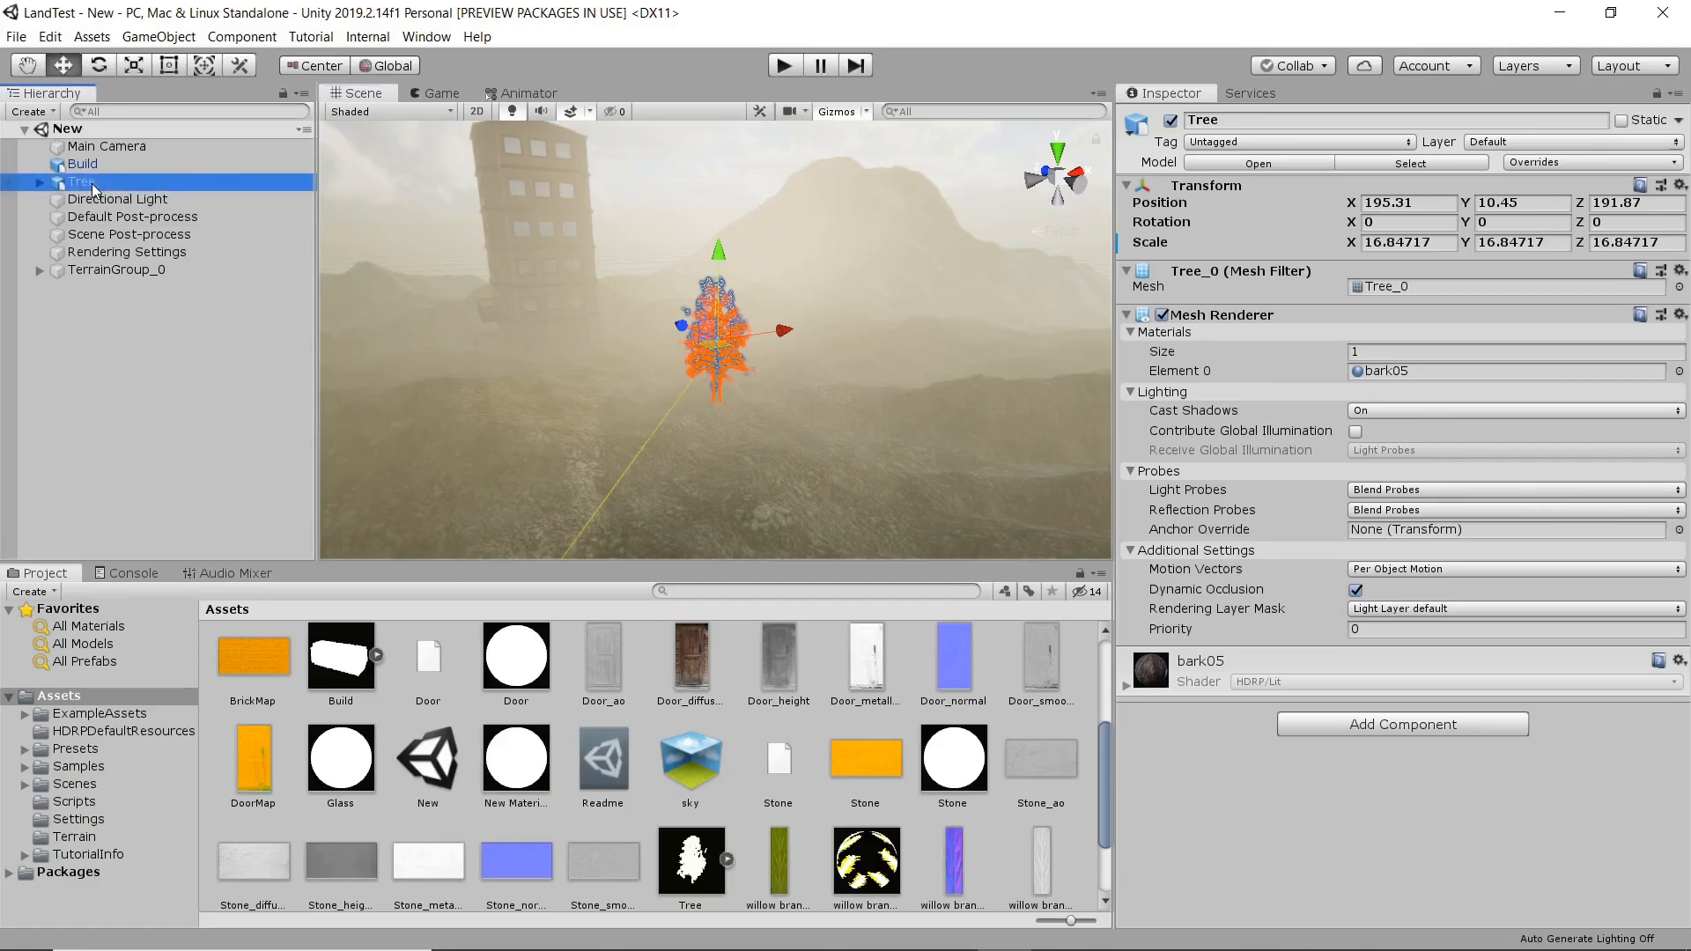
{"action": "left_click", "coordinate": [189, 464]}
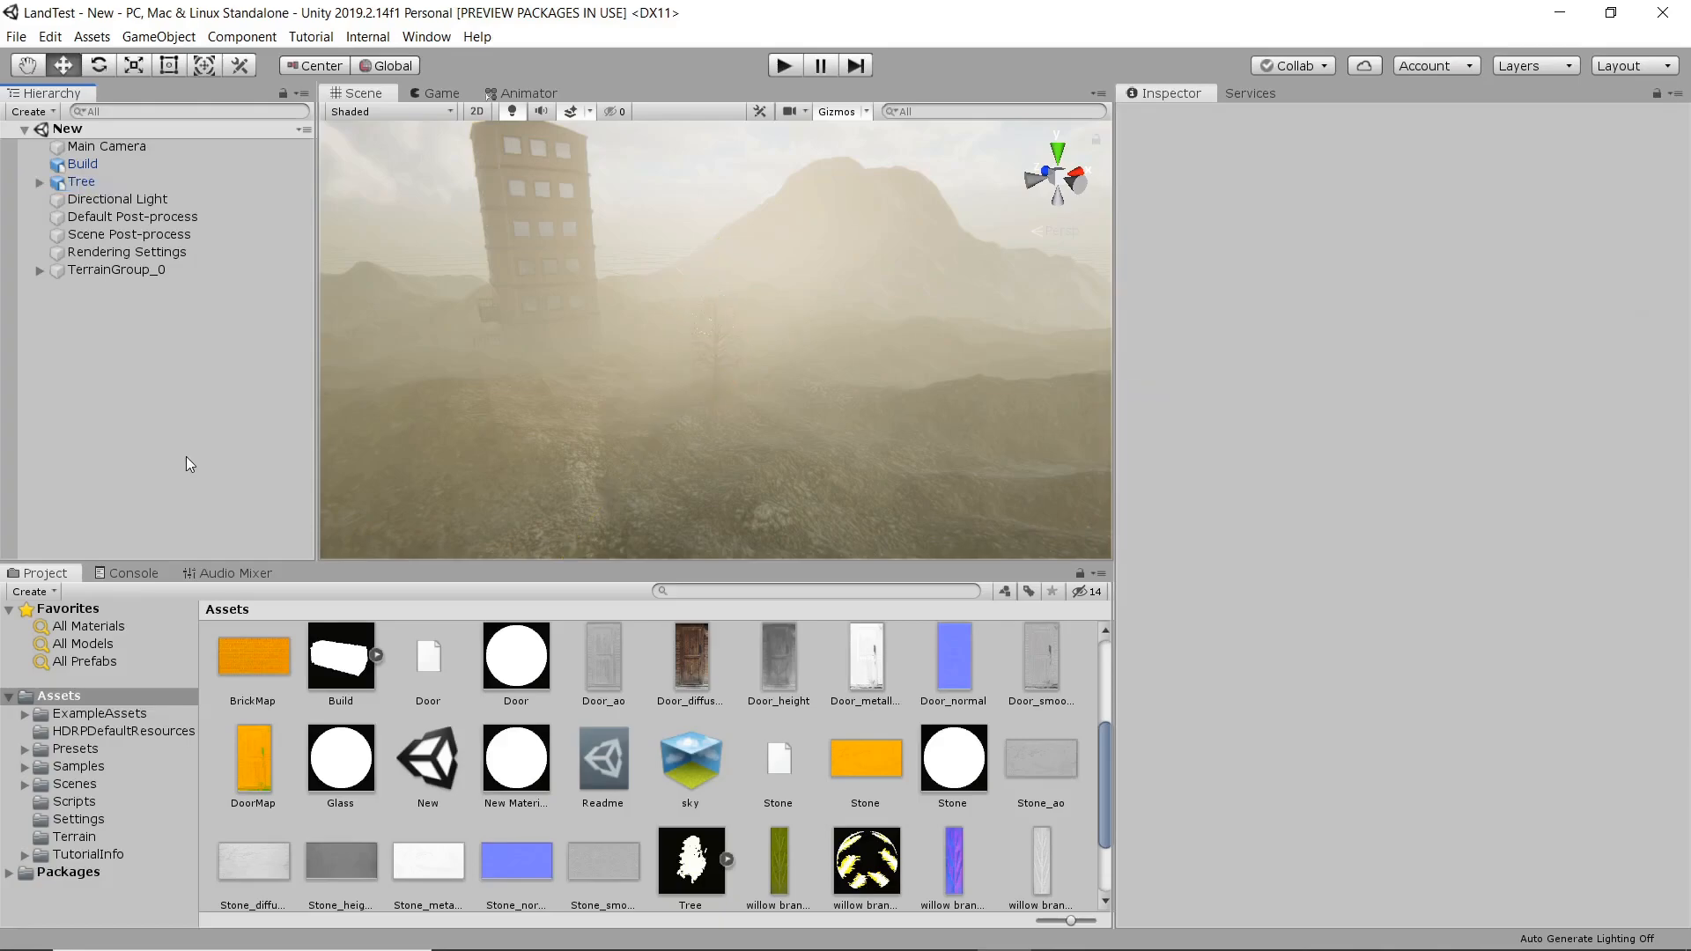
{"action": "left_click", "coordinate": [139, 185]}
{"action": "left_click_drag", "start_coordinate": [611, 358], "coordinate": [859, 415], "text": "alt"}
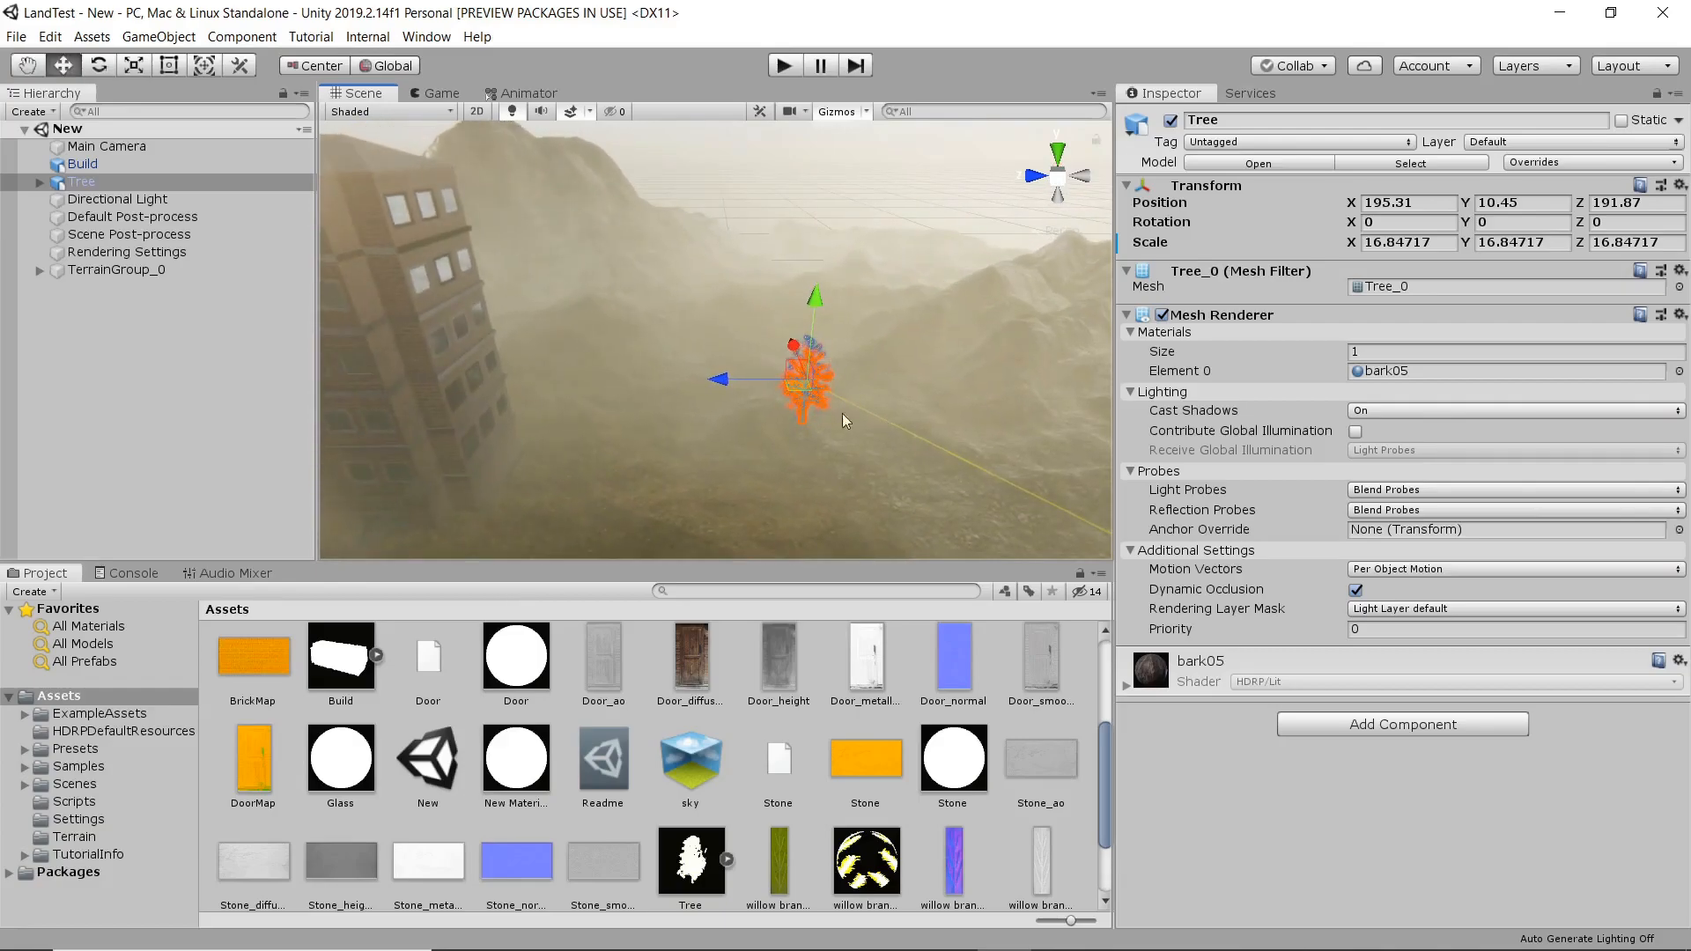
{"action": "middle_click_drag", "start_coordinate": [591, 376], "coordinate": [793, 426]}
{"action": "scroll", "coordinate": [792, 426], "scroll_direction": "down", "scroll_amount": 9}
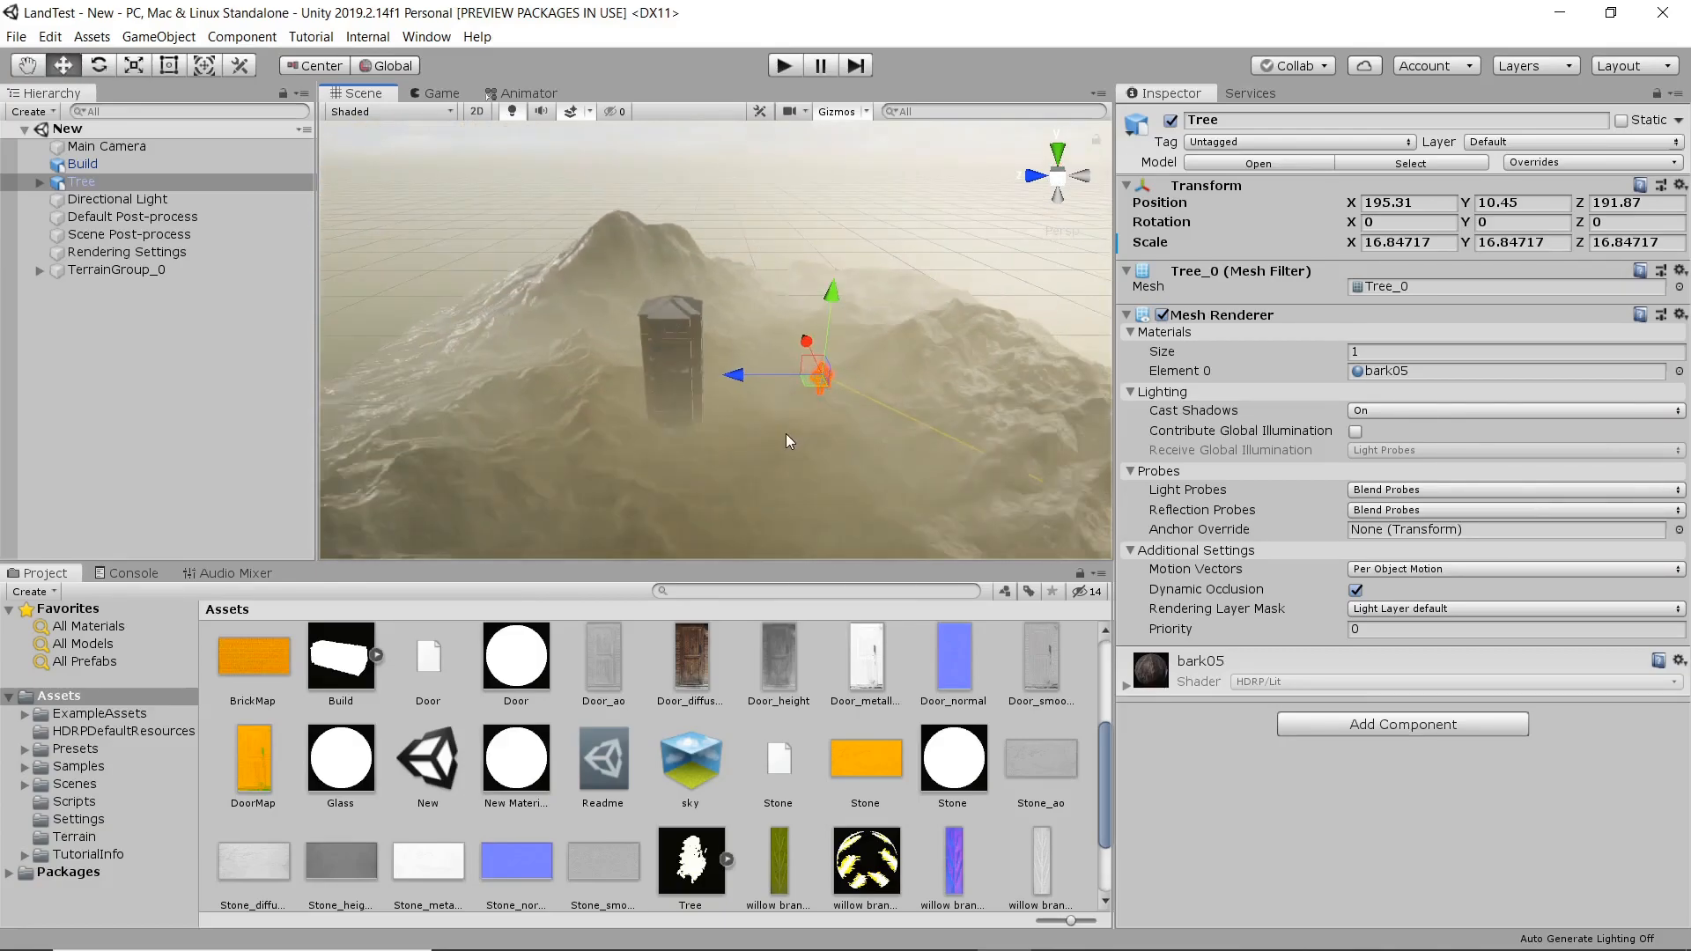
Create eight neighbor terrains around the existing mountain terrain so that it sits at the center of a 3×3 grid.
{"action": "left_click", "coordinate": [740, 467]}
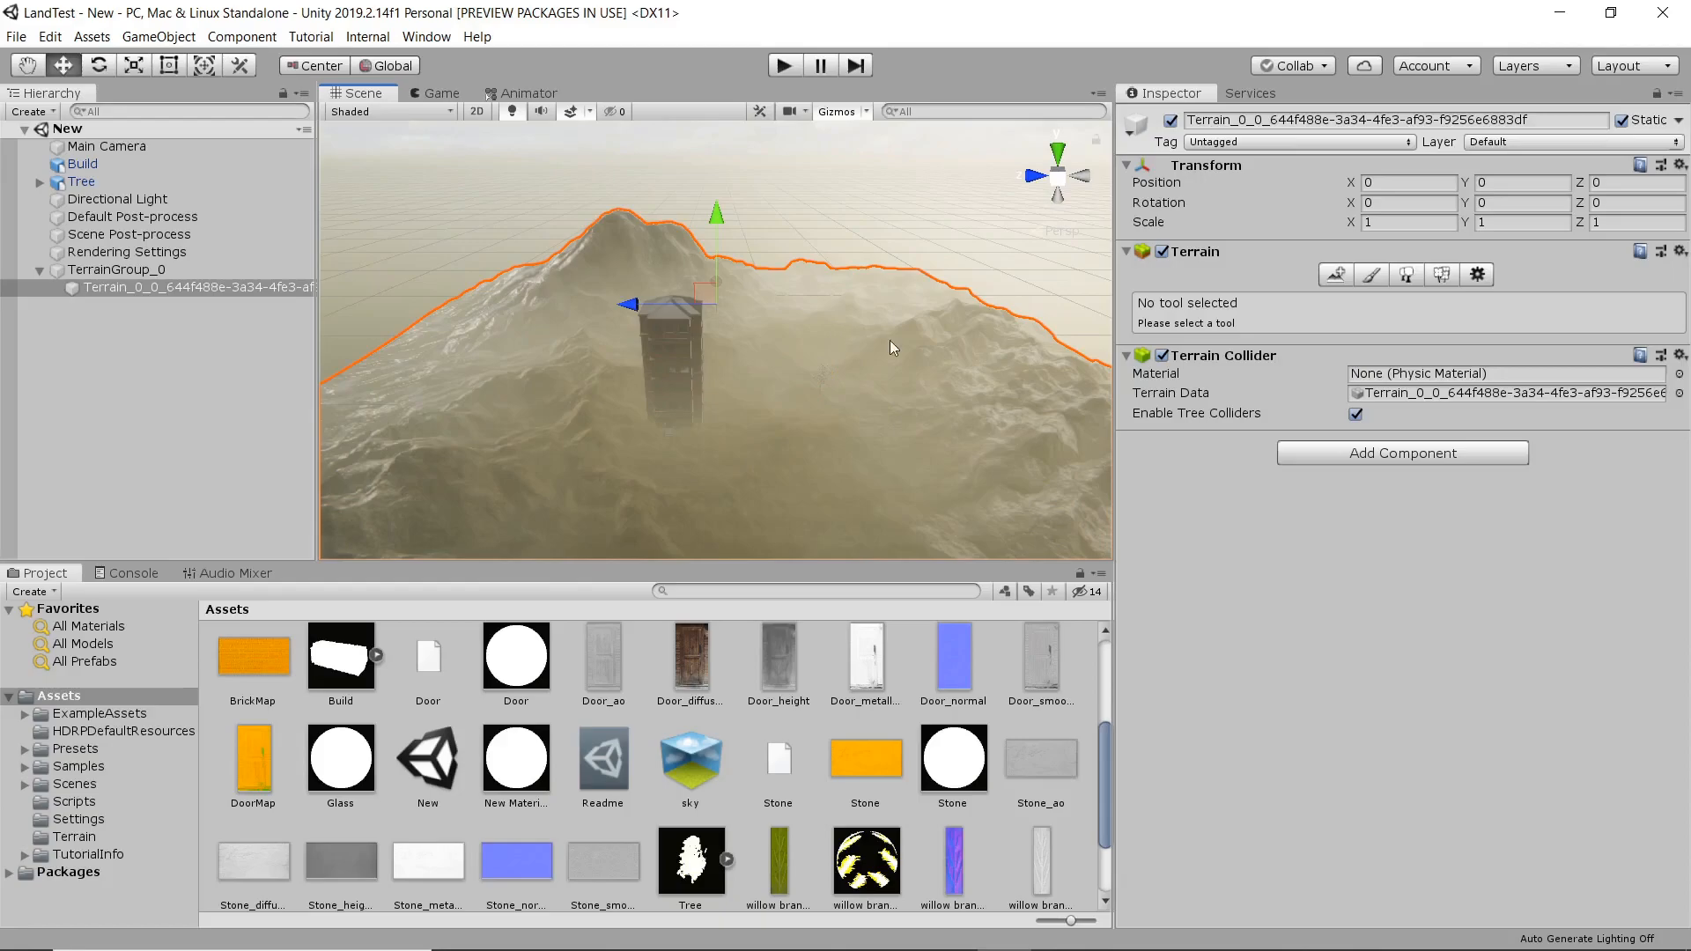
{"action": "left_click", "coordinate": [1340, 277]}
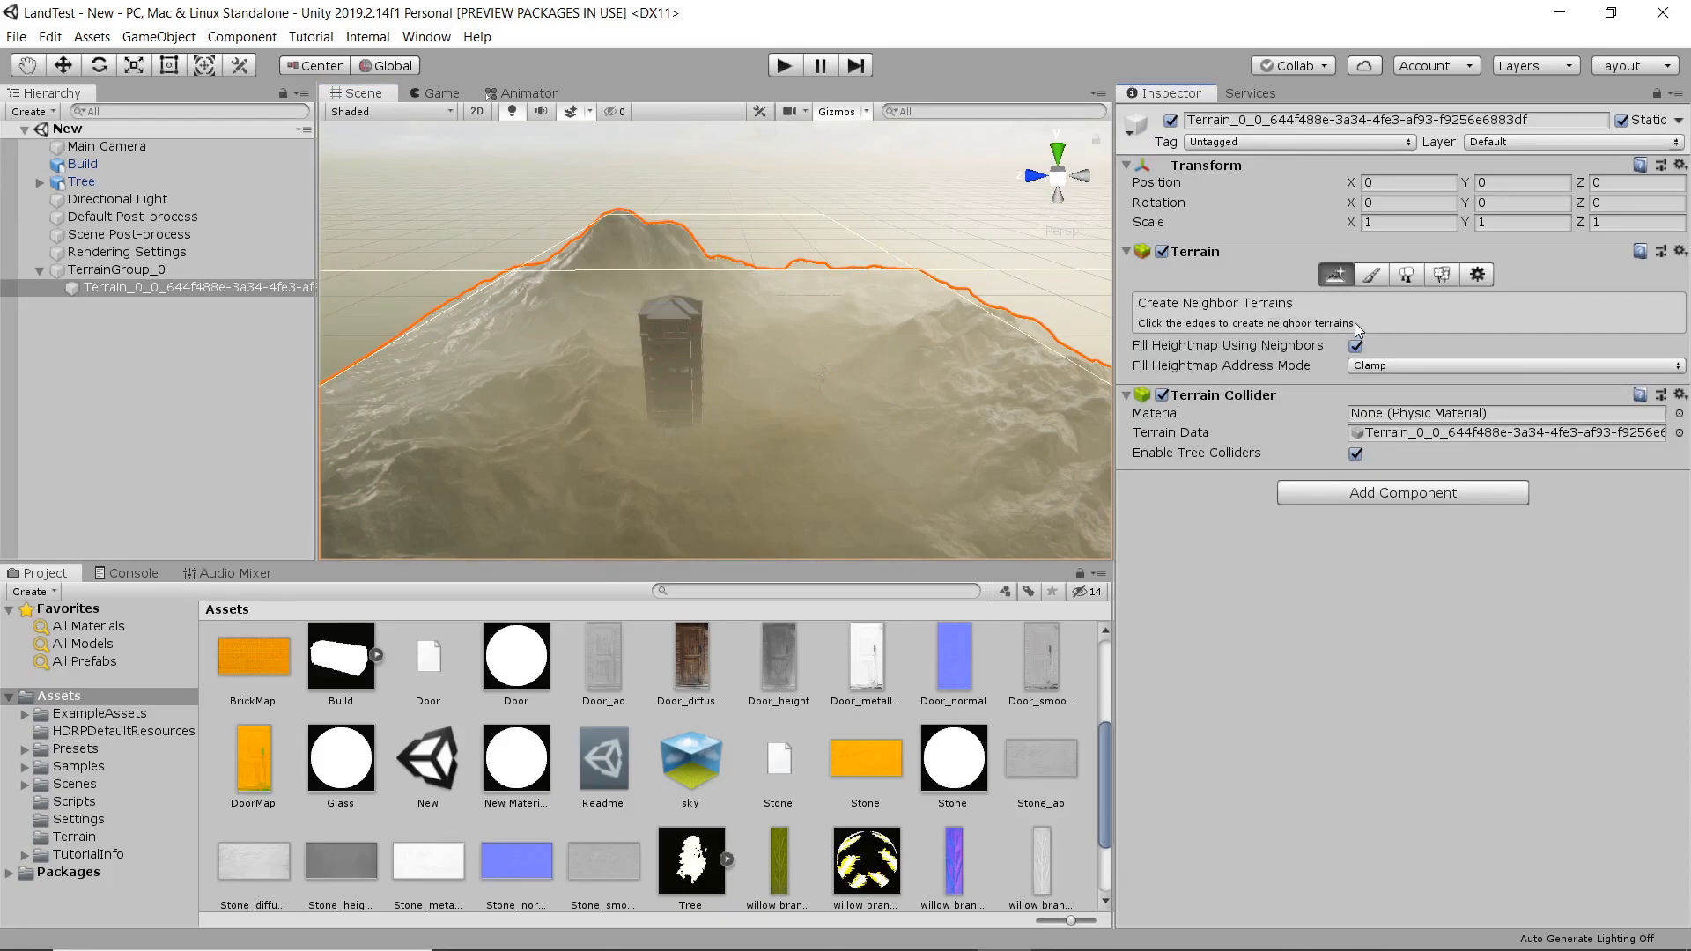
{"action": "left_click", "coordinate": [762, 241]}
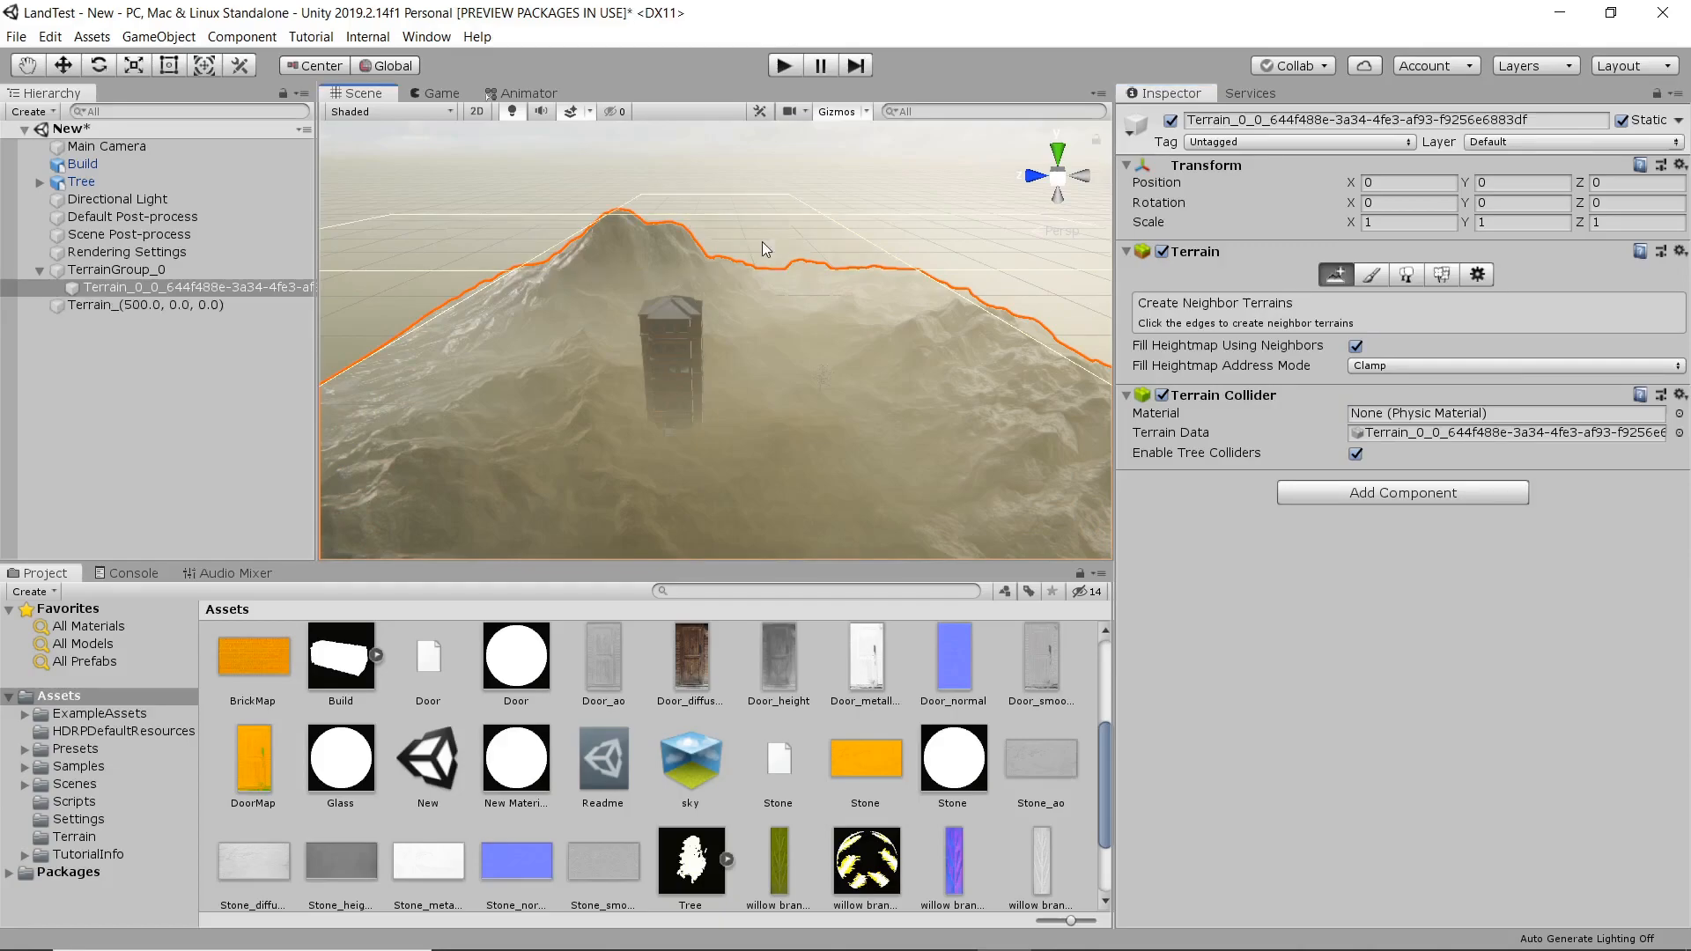
{"action": "left_click", "coordinate": [467, 241]}
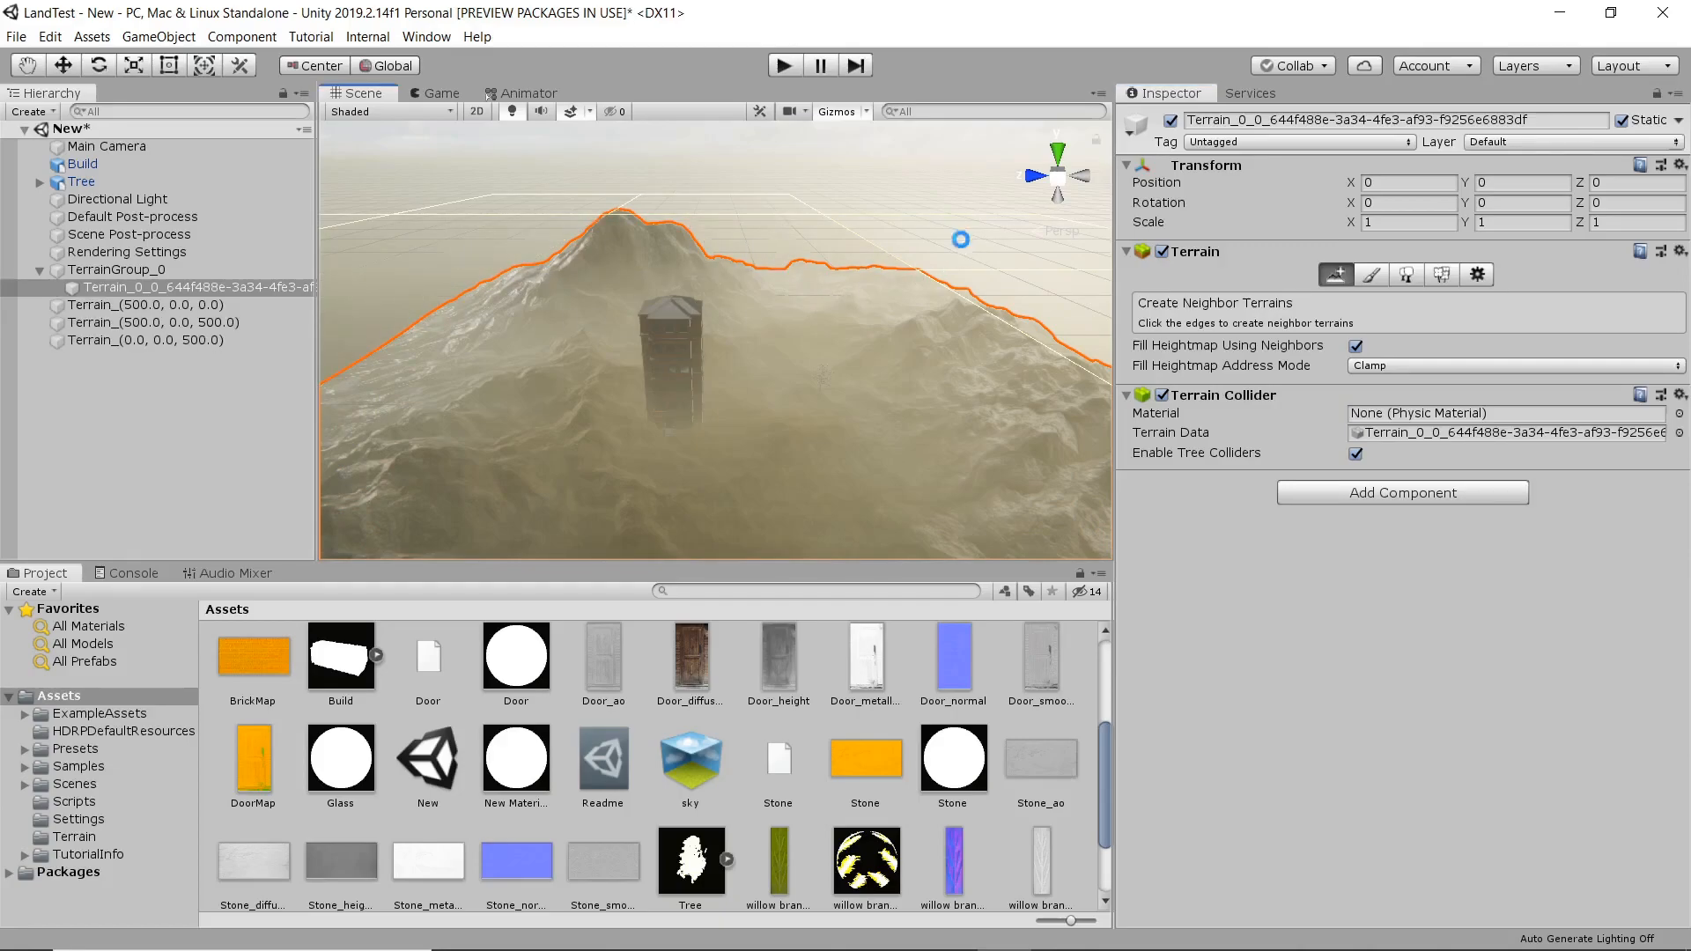
{"action": "left_click", "coordinate": [1012, 289]}
{"action": "right_click_drag", "start_coordinate": [613, 333], "coordinate": [1000, 343]}
{"action": "left_click", "coordinate": [794, 308]}
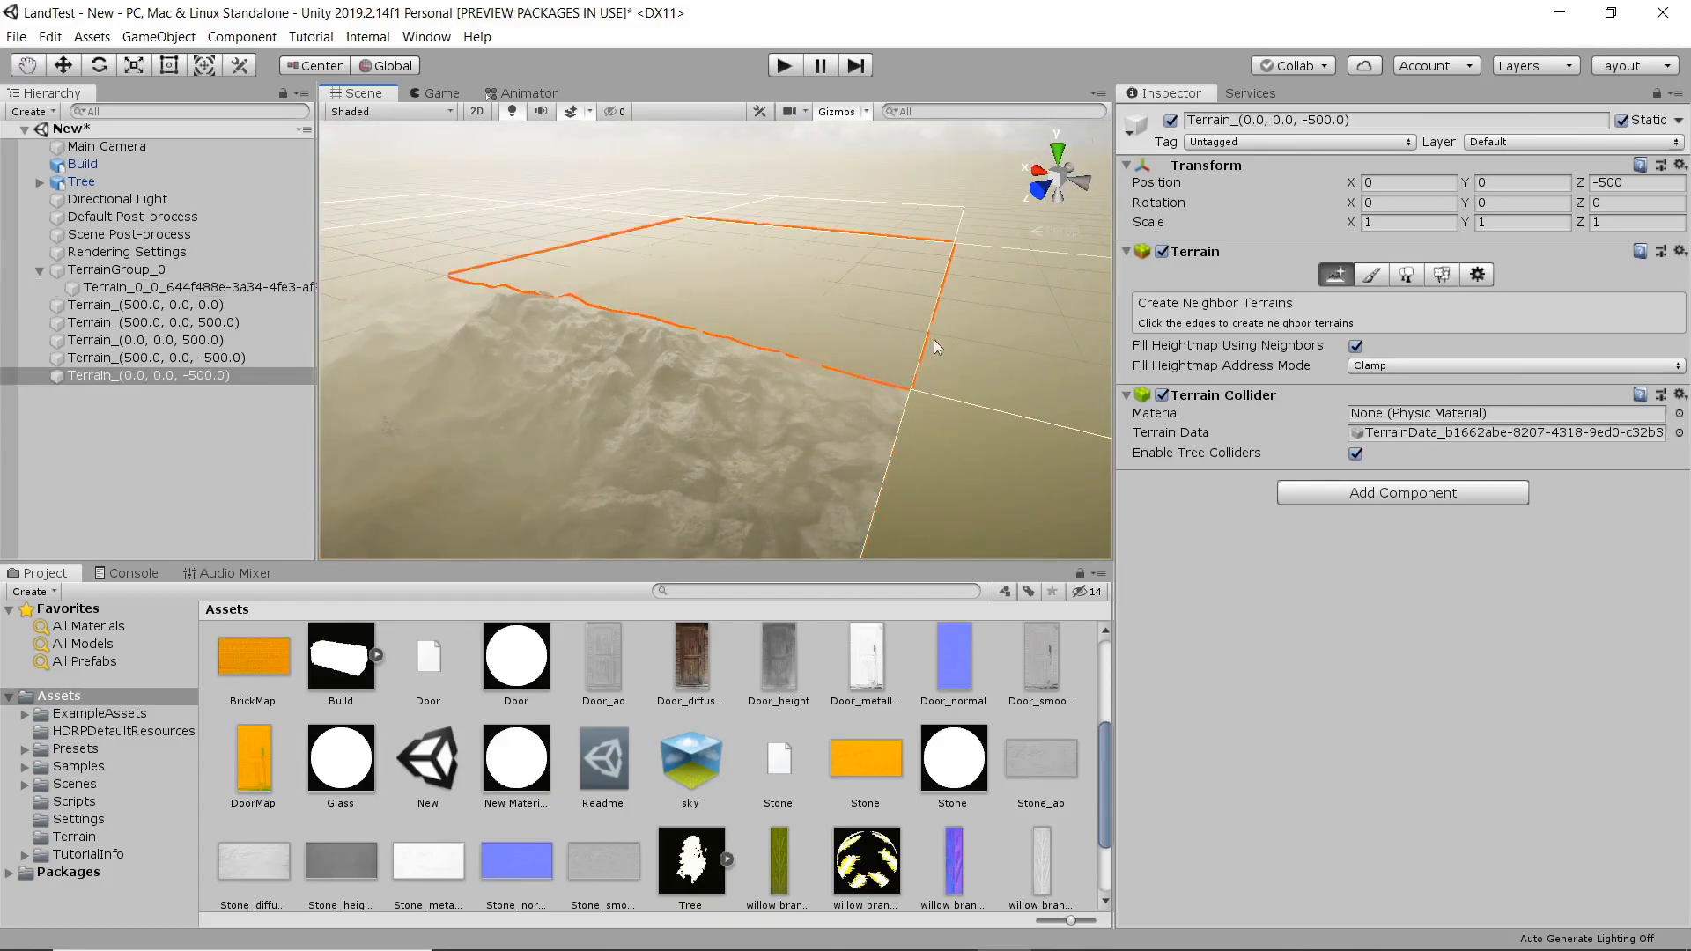
{"action": "left_click", "coordinate": [932, 340]}
{"action": "left_click", "coordinate": [933, 505]}
{"action": "right_click_drag", "start_coordinate": [829, 401], "coordinate": [1022, 405]}
{"action": "right_click_drag", "start_coordinate": [720, 418], "coordinate": [938, 344]}
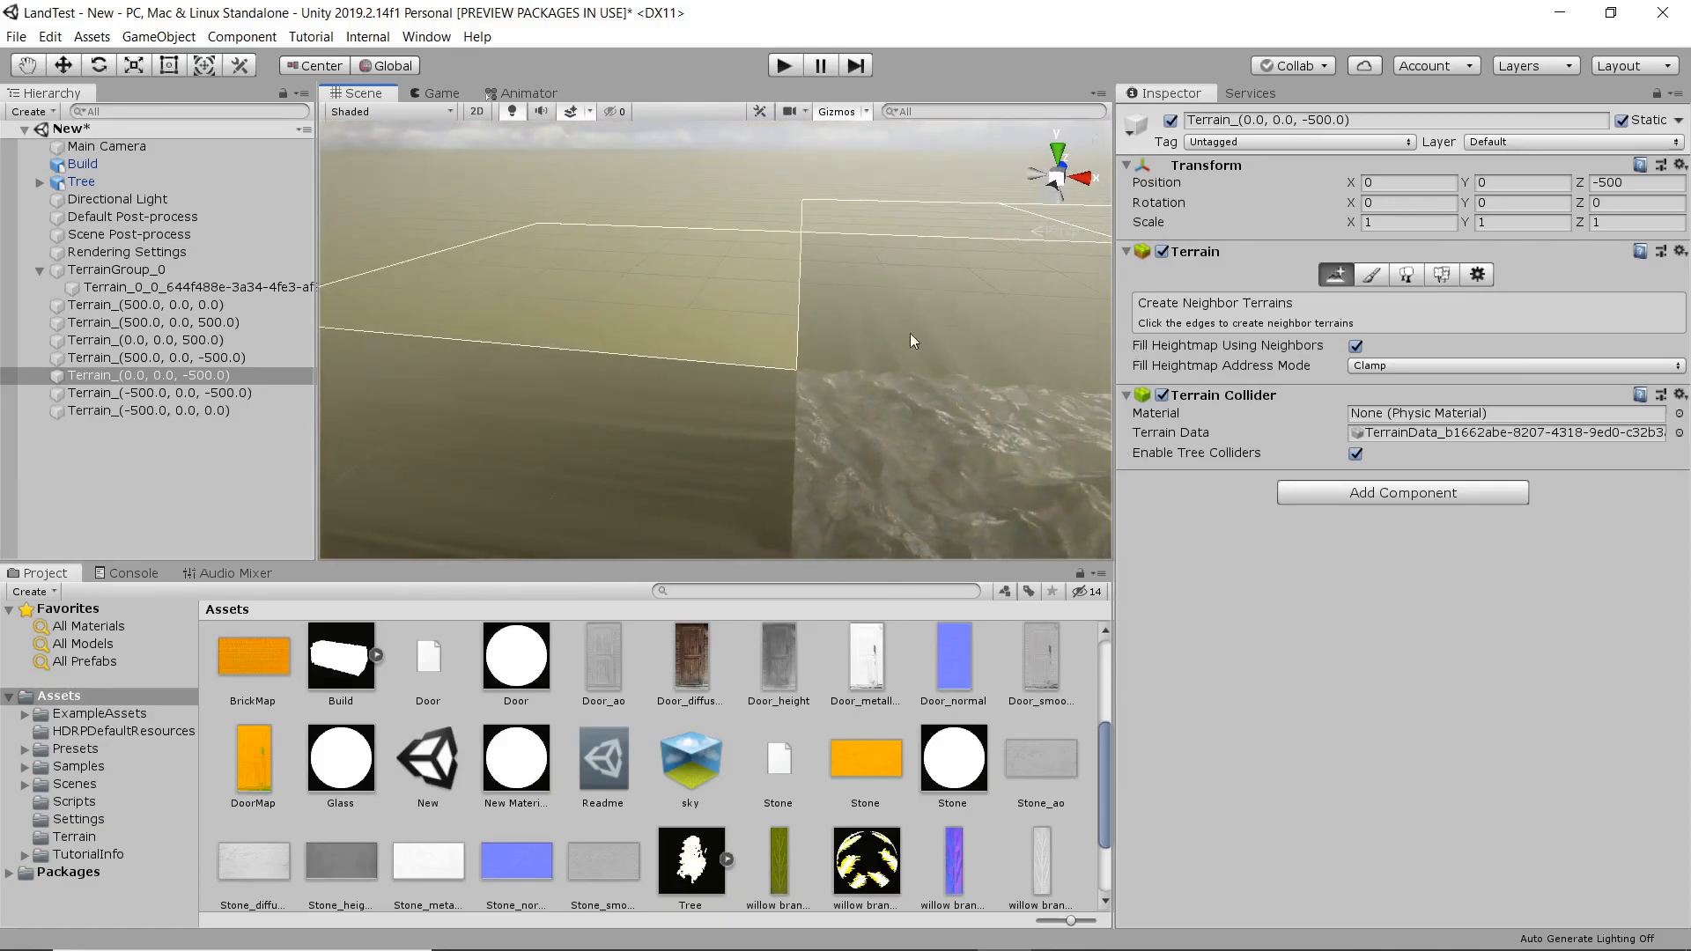
{"action": "left_click", "coordinate": [742, 311]}
Raise mountains across the new tiles using Raise or Lower Terrain with the terrainstamp_ridge05 brush at strength 0.175.
{"action": "right_click_drag", "start_coordinate": [827, 318], "coordinate": [1183, 324]}
{"action": "right_click_drag", "start_coordinate": [898, 343], "coordinate": [1149, 337]}
{"action": "scroll", "coordinate": [794, 332], "scroll_direction": "down", "scroll_amount": 10}
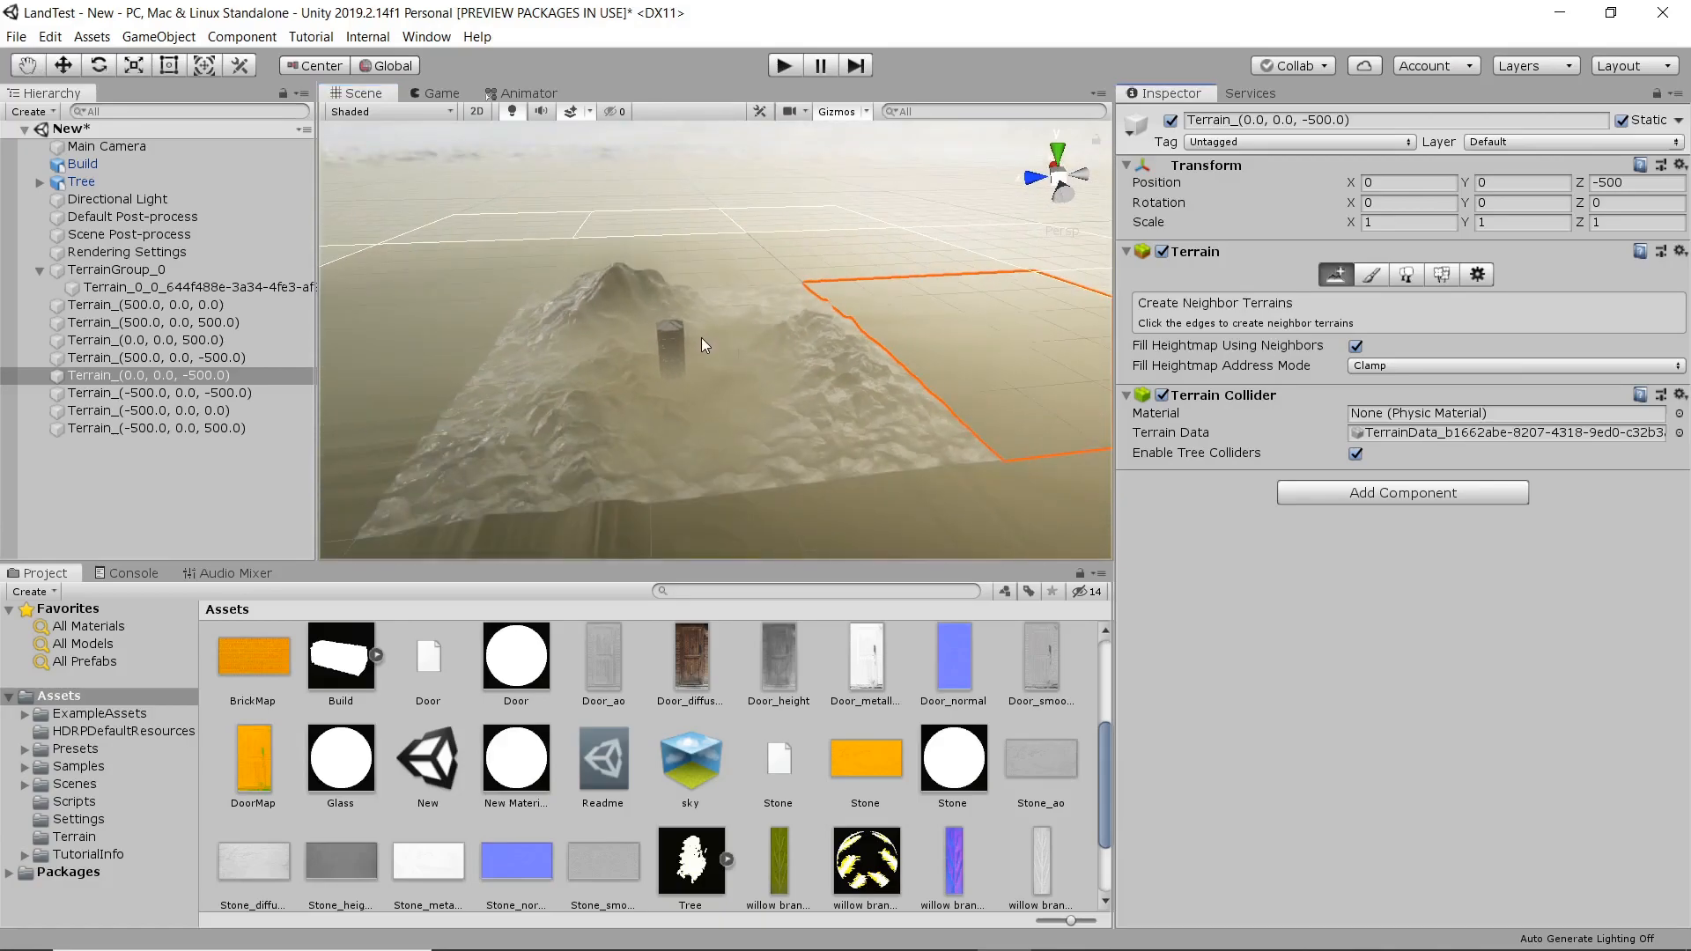
{"action": "scroll", "coordinate": [736, 325], "scroll_direction": "down", "scroll_amount": 6}
{"action": "right_click_drag", "start_coordinate": [743, 321], "coordinate": [795, 334]}
{"action": "left_click", "coordinate": [1371, 276]}
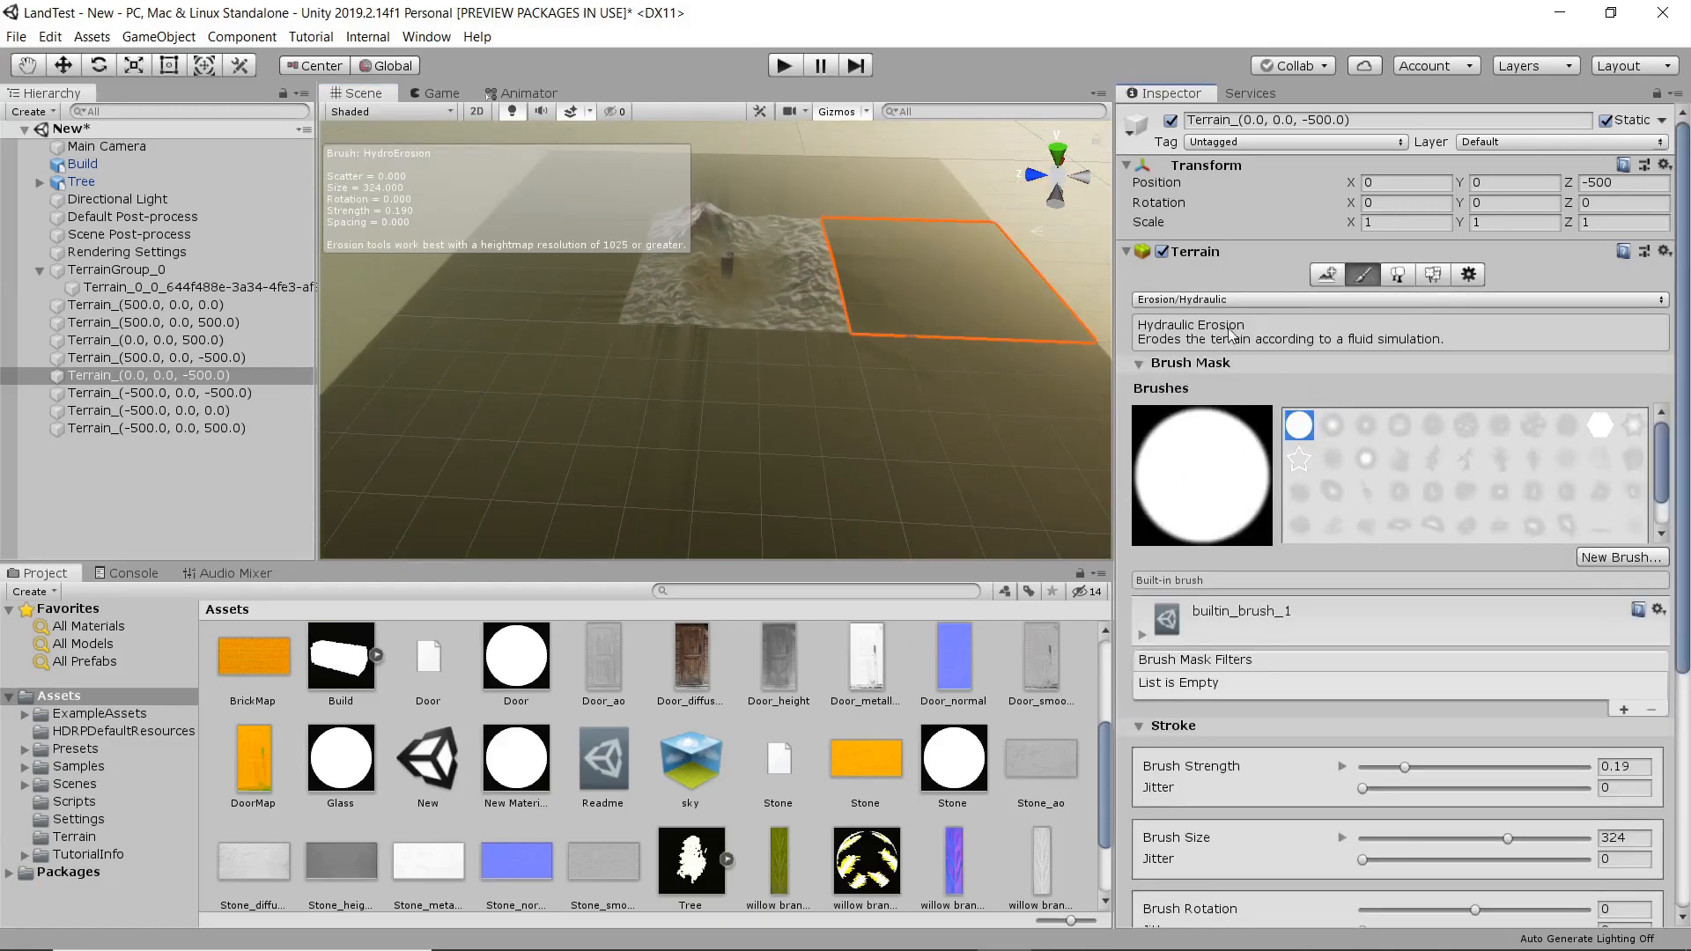
{"action": "left_click", "coordinate": [1238, 302]}
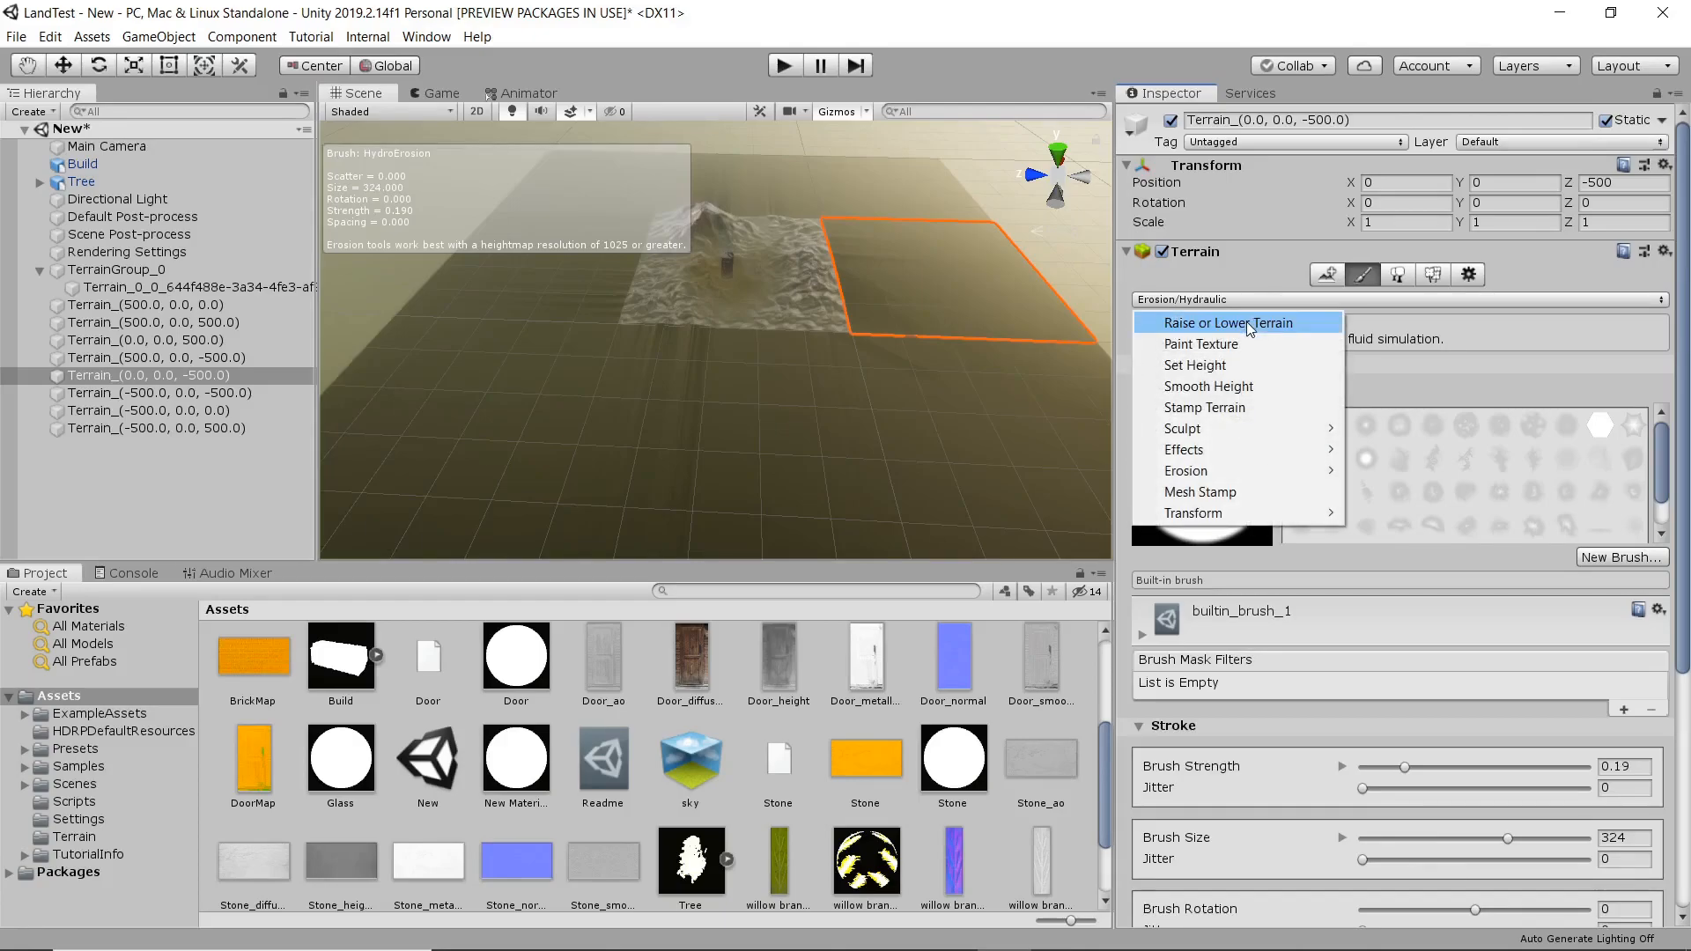
{"action": "left_click", "coordinate": [1245, 321]}
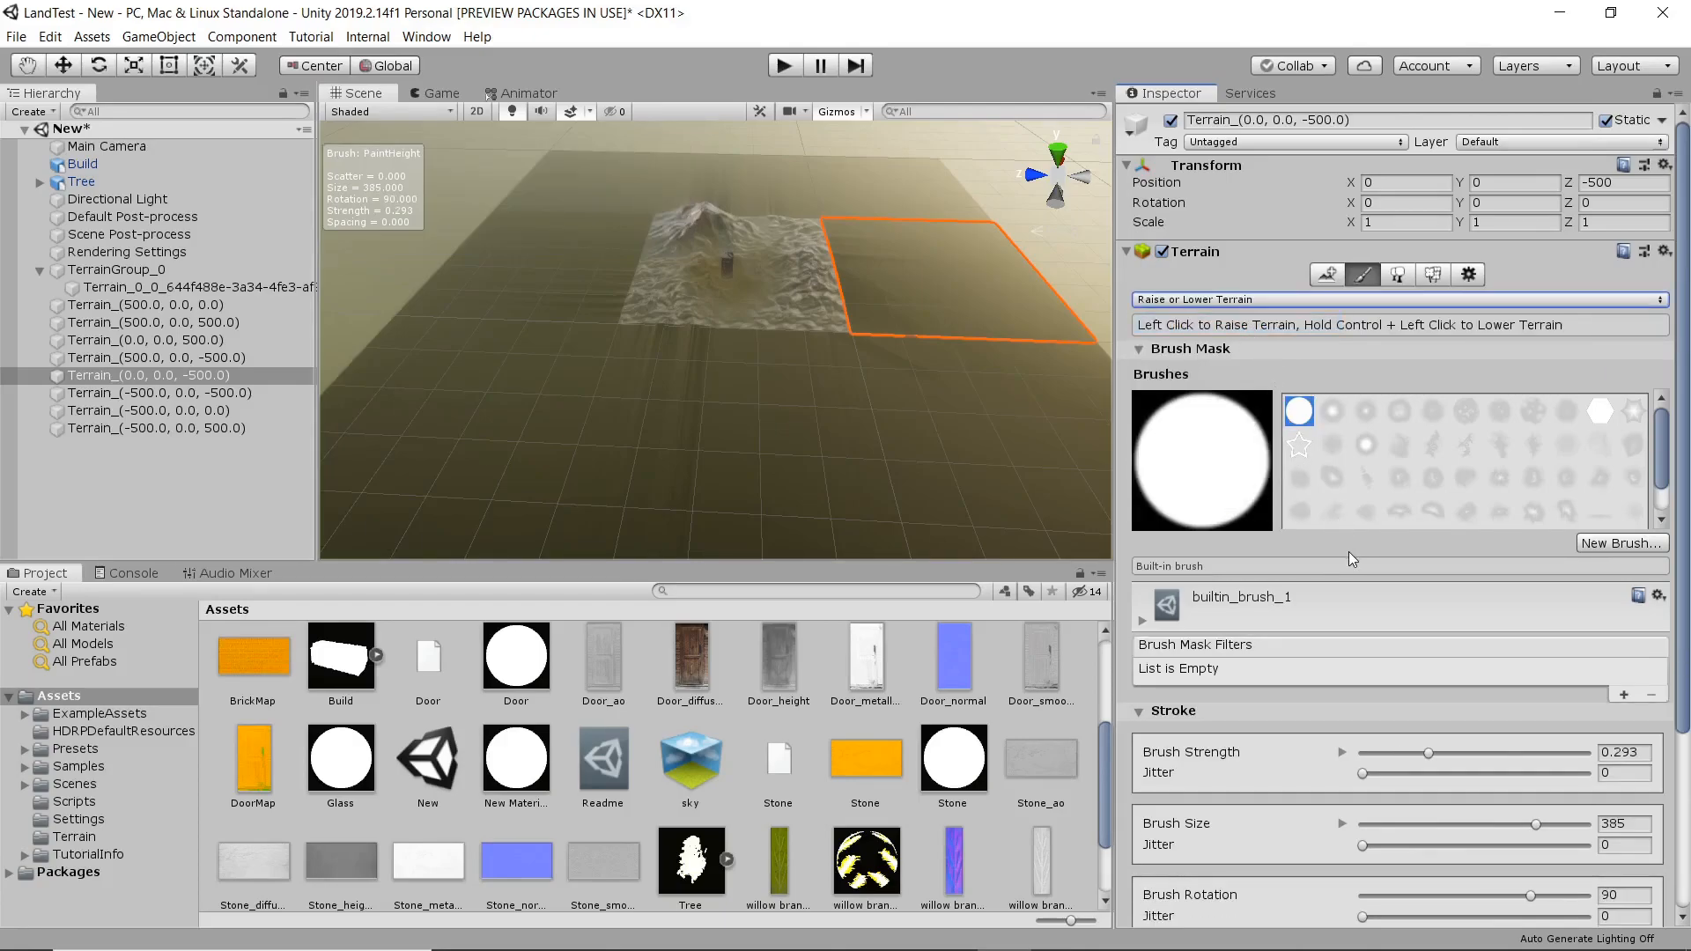
{"action": "left_click", "coordinate": [1532, 511]}
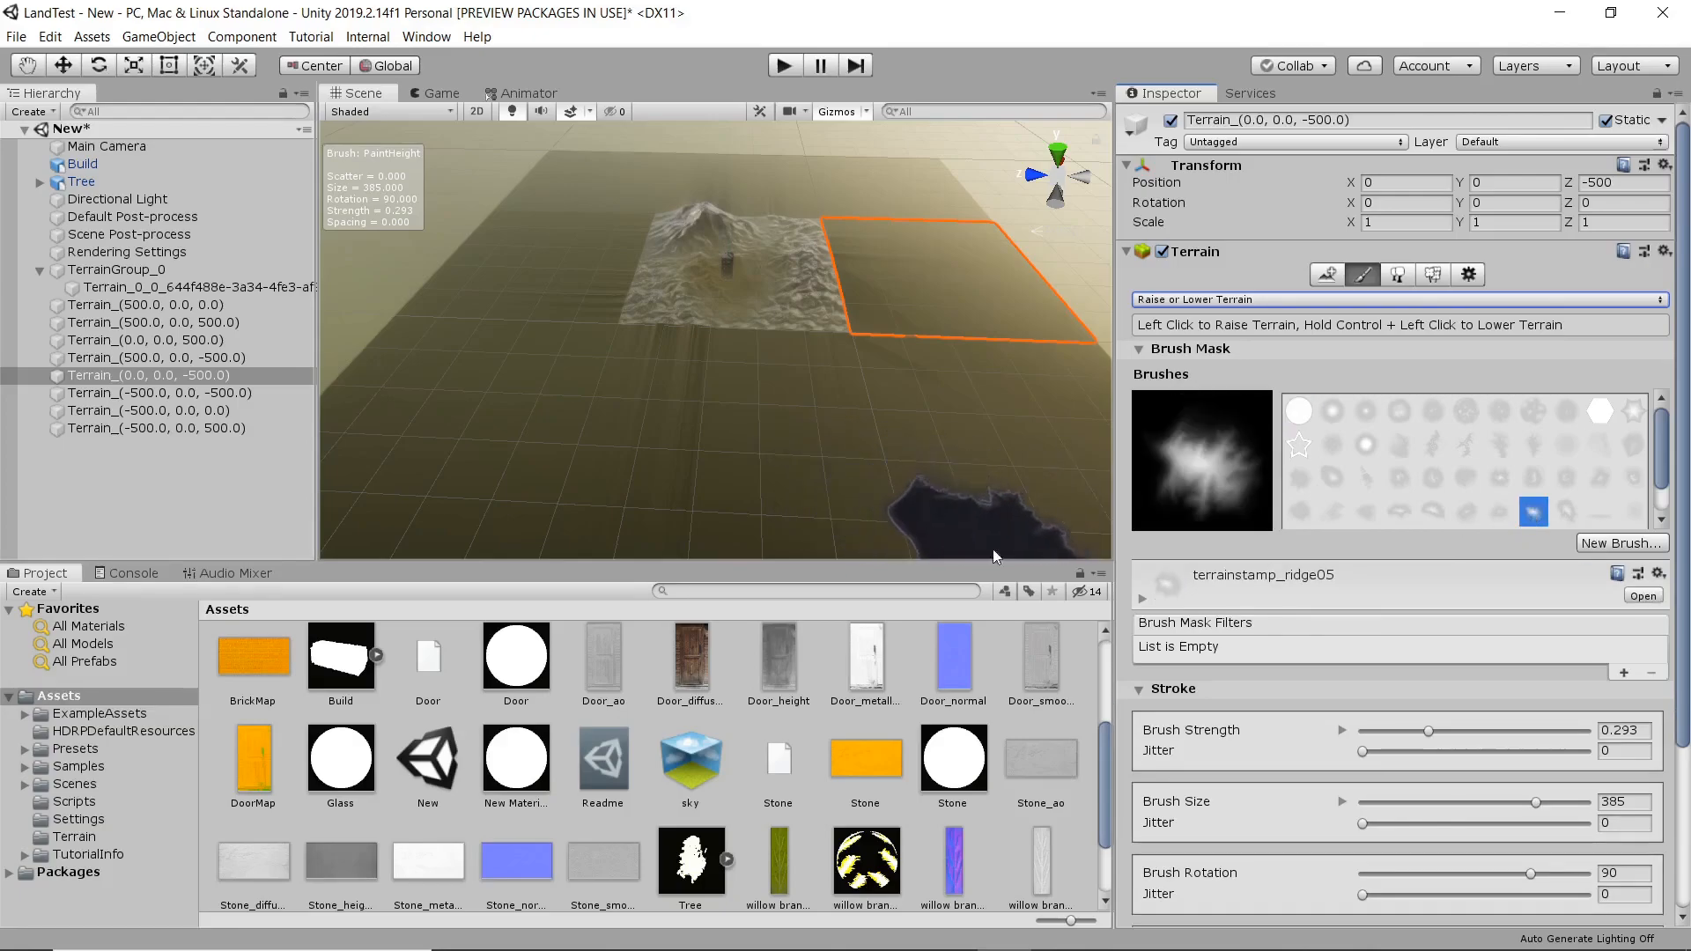
{"action": "left_click_drag", "start_coordinate": [1433, 732], "coordinate": [1407, 736]}
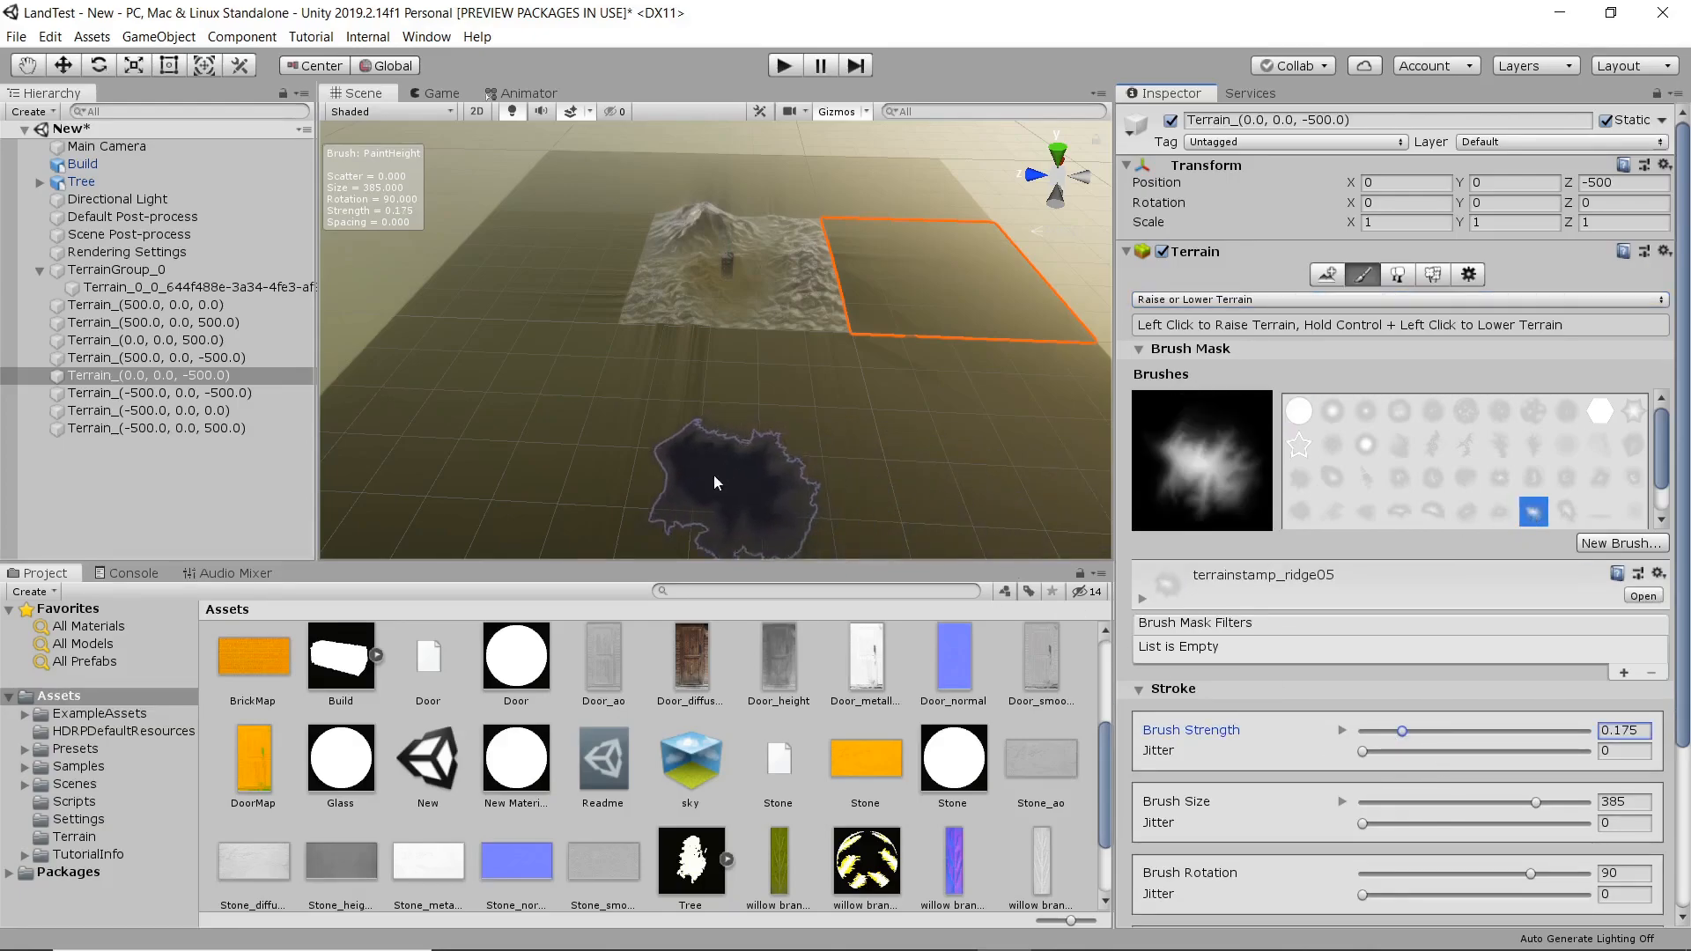
{"action": "left_click_drag", "start_coordinate": [716, 474], "coordinate": [581, 449]}
{"action": "mouse_move", "coordinate": [458, 436]}
{"action": "left_mouse_down"}
{"action": "mouse_move", "coordinate": [457, 357]}
{"action": "mouse_move", "coordinate": [550, 190]}
{"action": "mouse_move", "coordinate": [878, 188]}
{"action": "mouse_move", "coordinate": [844, 169]}
{"action": "mouse_move", "coordinate": [755, 176]}
{"action": "mouse_move", "coordinate": [865, 208]}
{"action": "mouse_move", "coordinate": [929, 277]}
{"action": "mouse_move", "coordinate": [907, 382]}
{"action": "mouse_move", "coordinate": [864, 431]}
{"action": "mouse_move", "coordinate": [787, 391]}
{"action": "mouse_move", "coordinate": [993, 485]}
{"action": "mouse_move", "coordinate": [1101, 498]}
{"action": "left_mouse_up"}
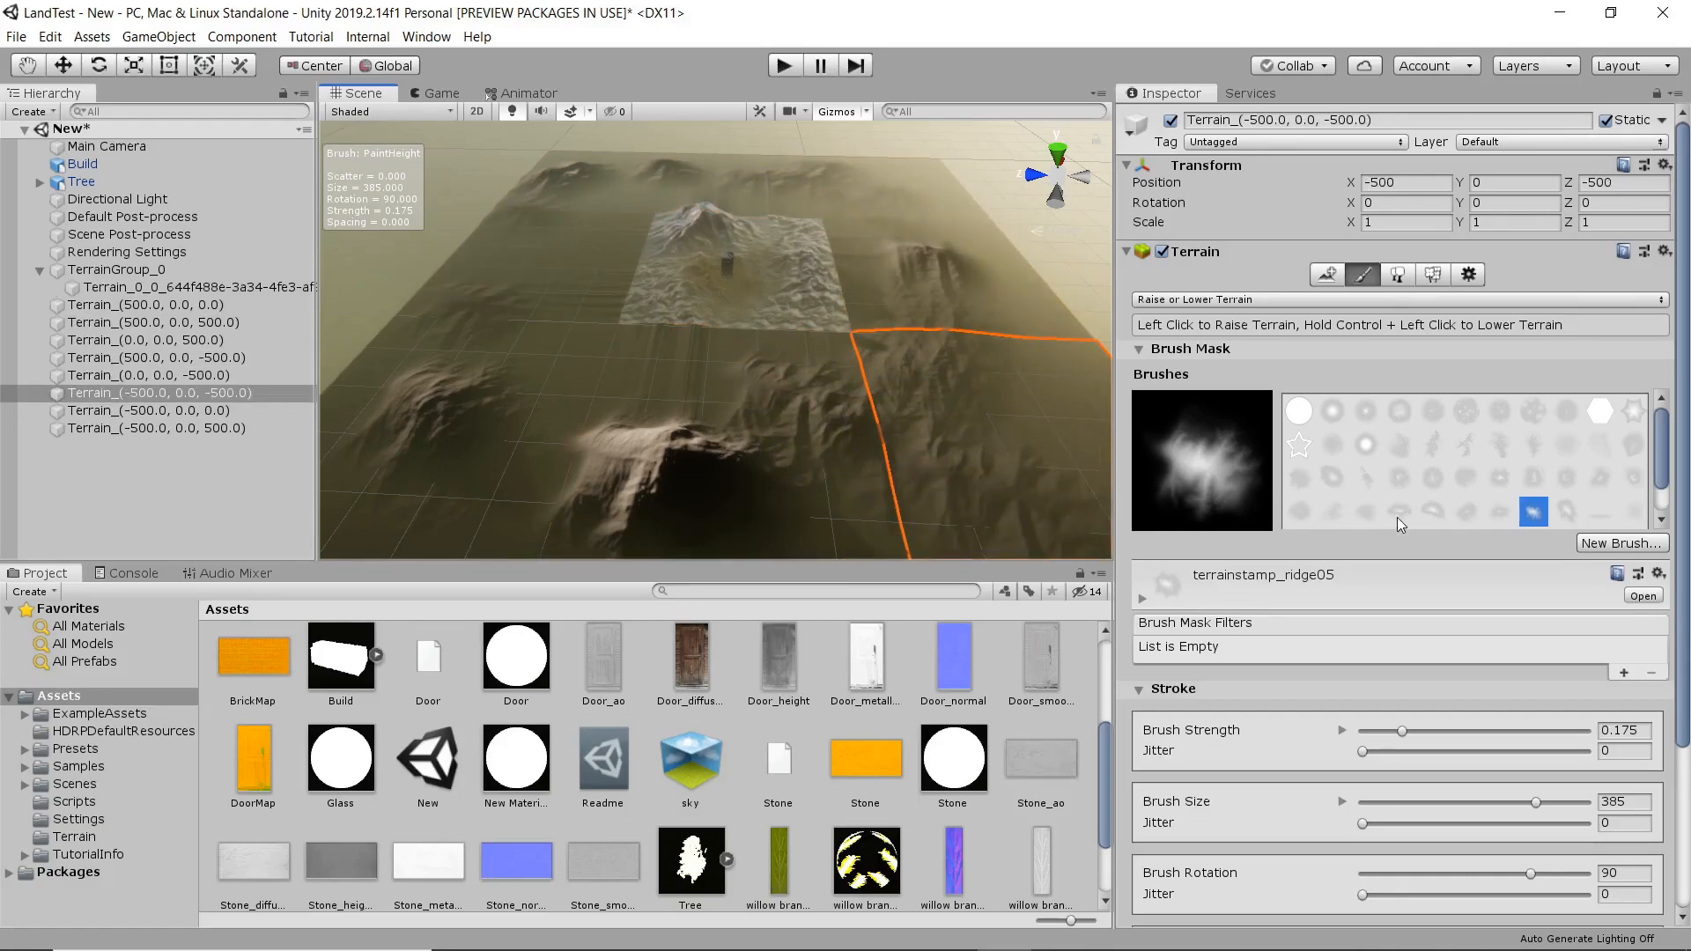
Stamp smaller ridges over the tiles surrounding the original terrain with the terrainstamp_island01 brush.
{"action": "left_click", "coordinate": [1366, 479]}
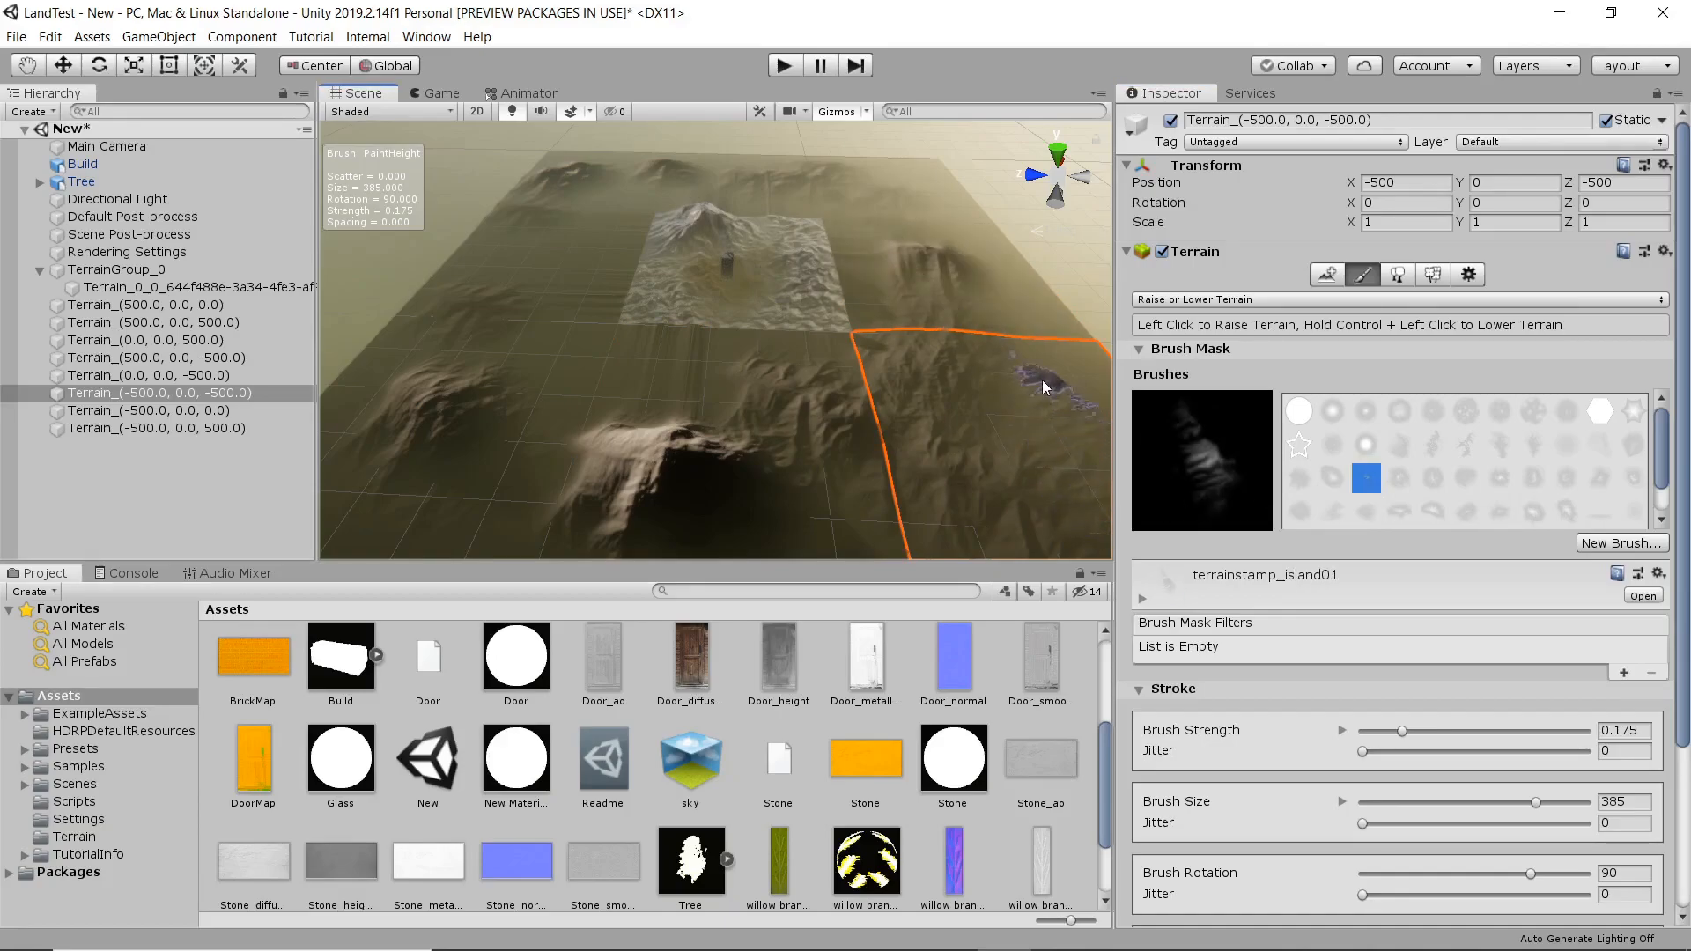
{"action": "left_click", "coordinate": [996, 345]}
{"action": "left_click", "coordinate": [945, 261]}
{"action": "left_click", "coordinate": [856, 279]}
{"action": "left_click", "coordinate": [851, 307]}
{"action": "left_click", "coordinate": [858, 274]}
{"action": "left_click", "coordinate": [849, 240]}
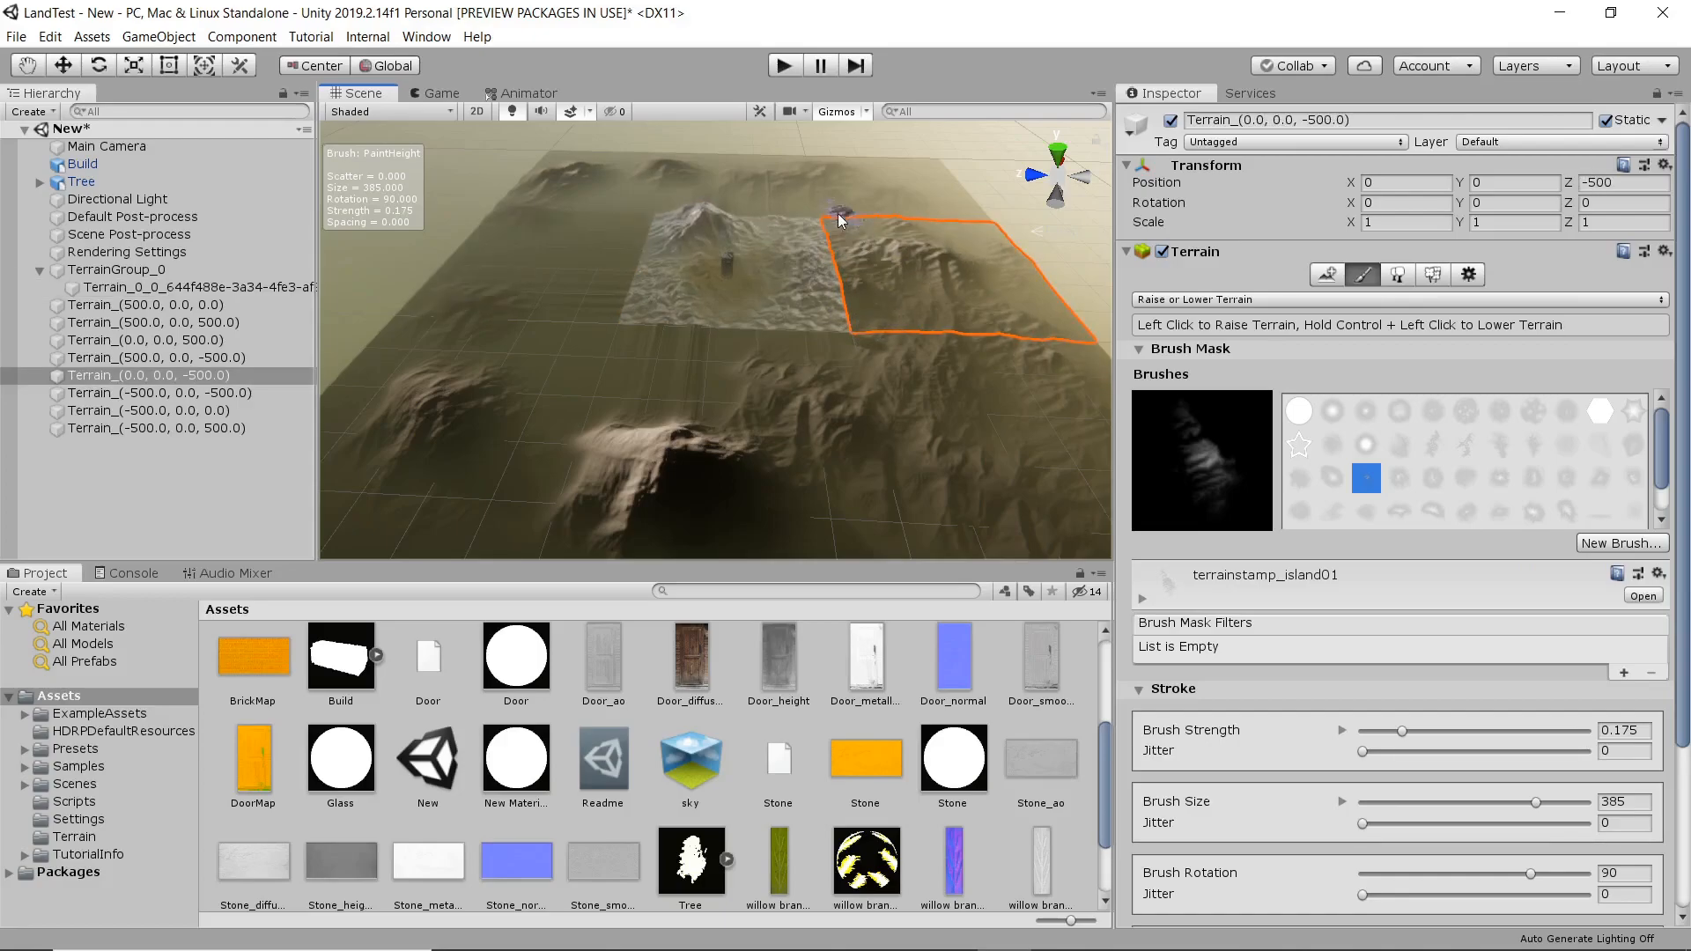
{"action": "left_click", "coordinate": [786, 203]}
{"action": "left_click", "coordinate": [631, 195]}
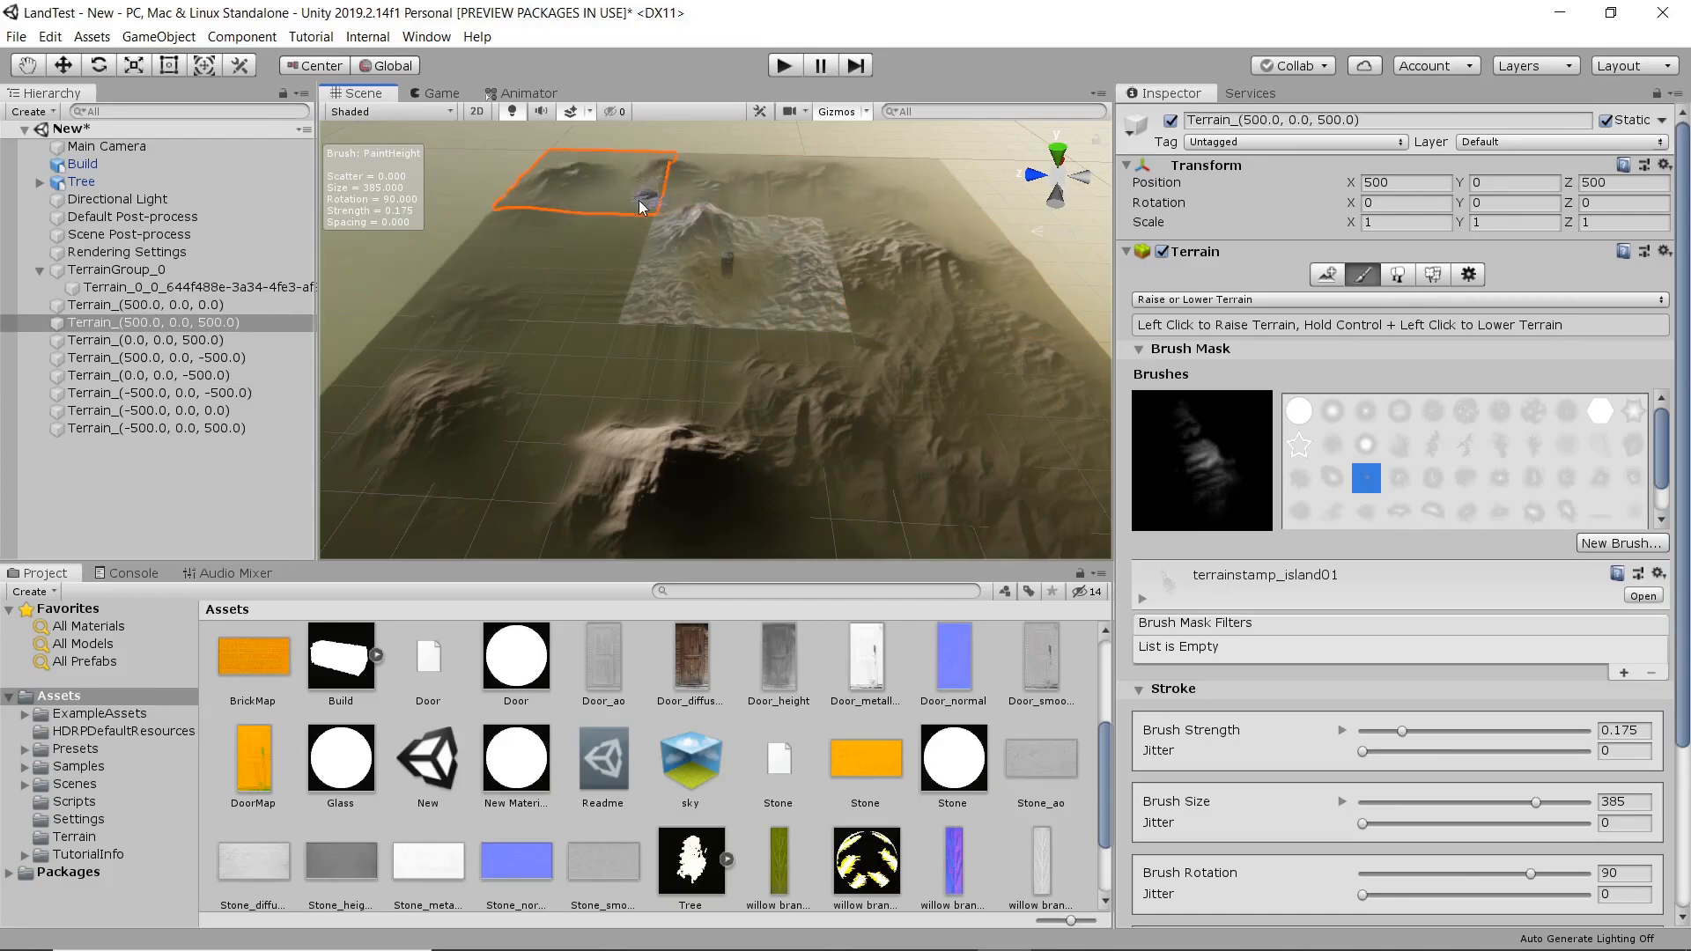
{"action": "left_click", "coordinate": [619, 267]}
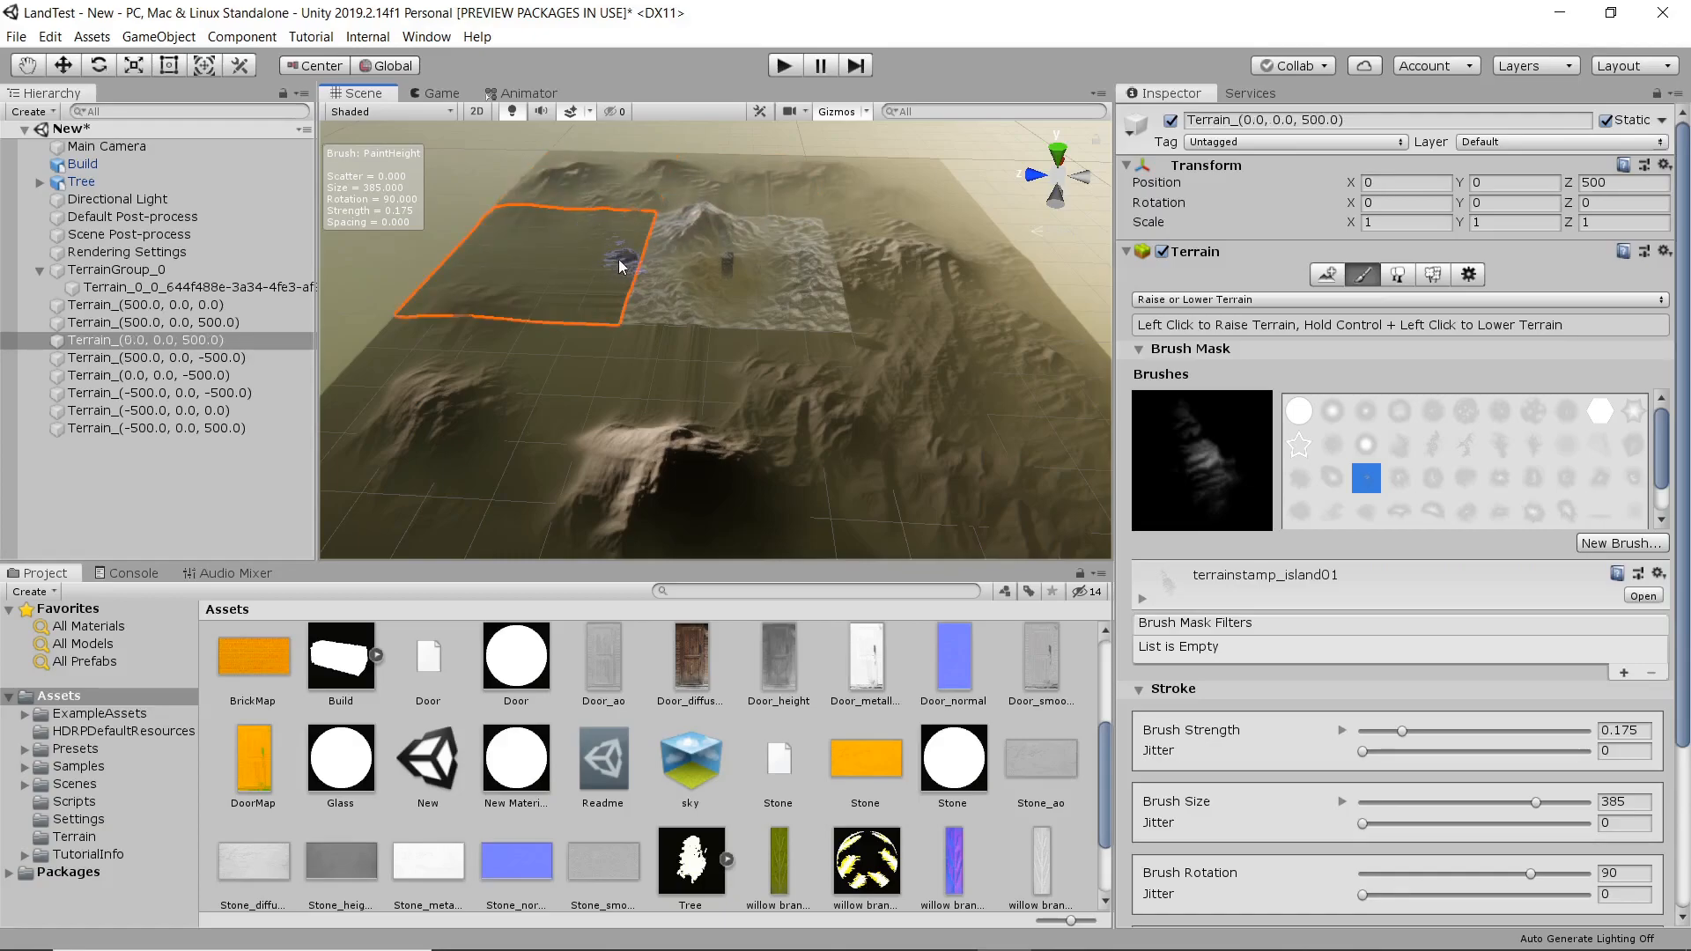
{"action": "left_click", "coordinate": [578, 339]}
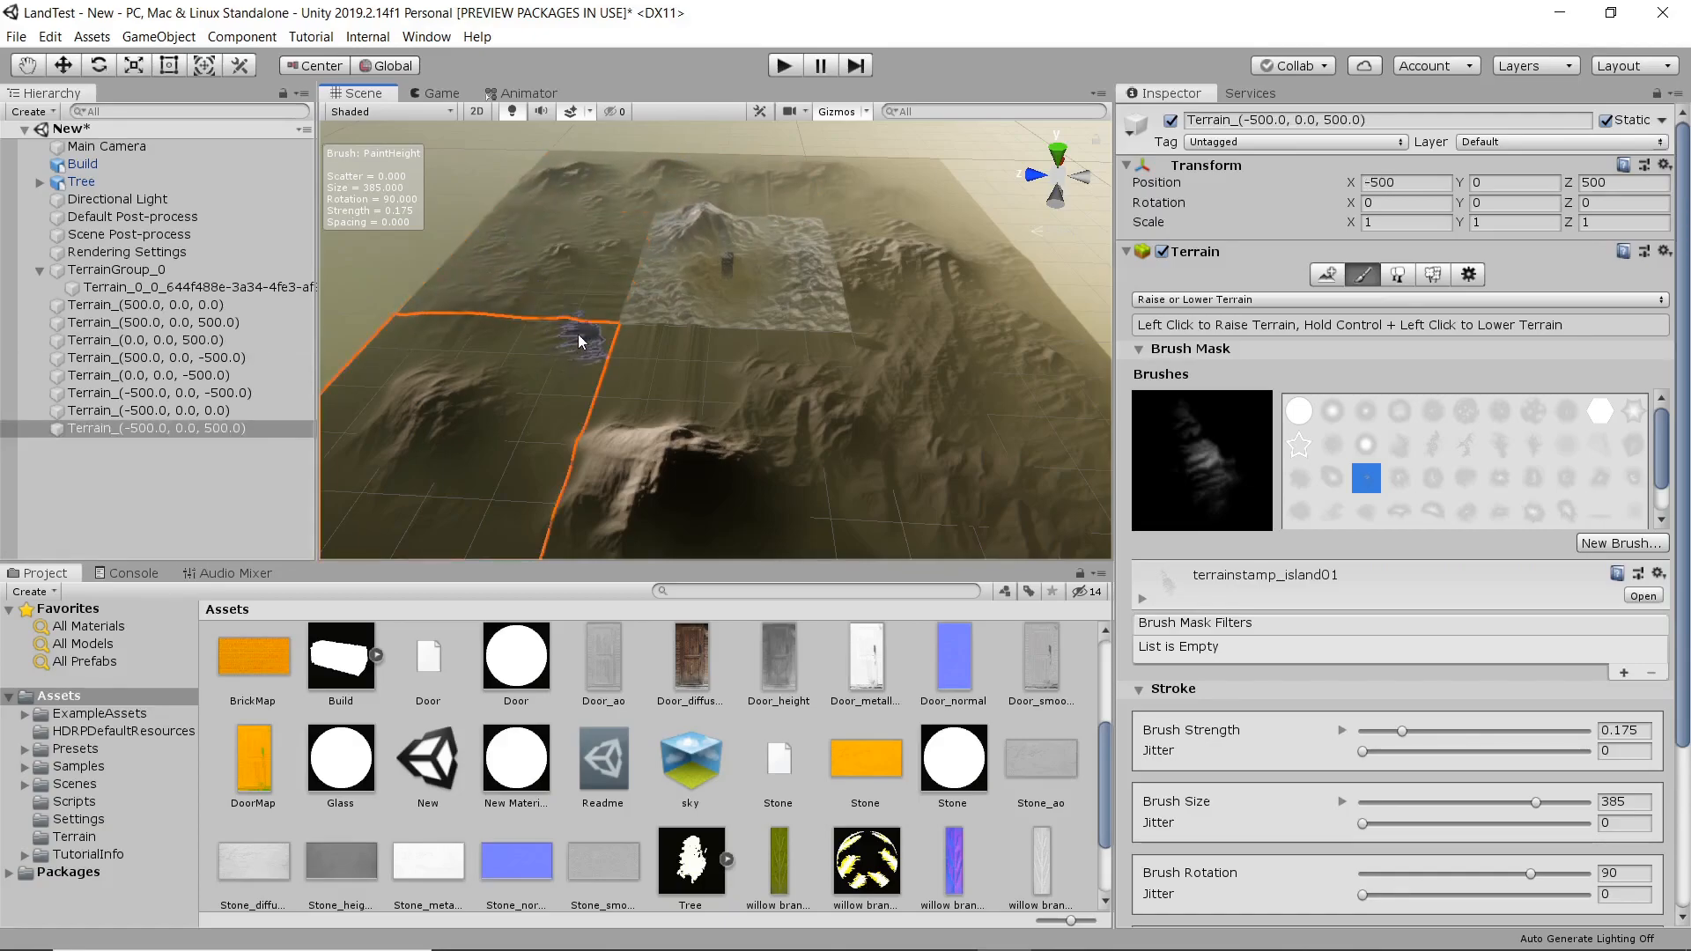
{"action": "left_click", "coordinate": [634, 355]}
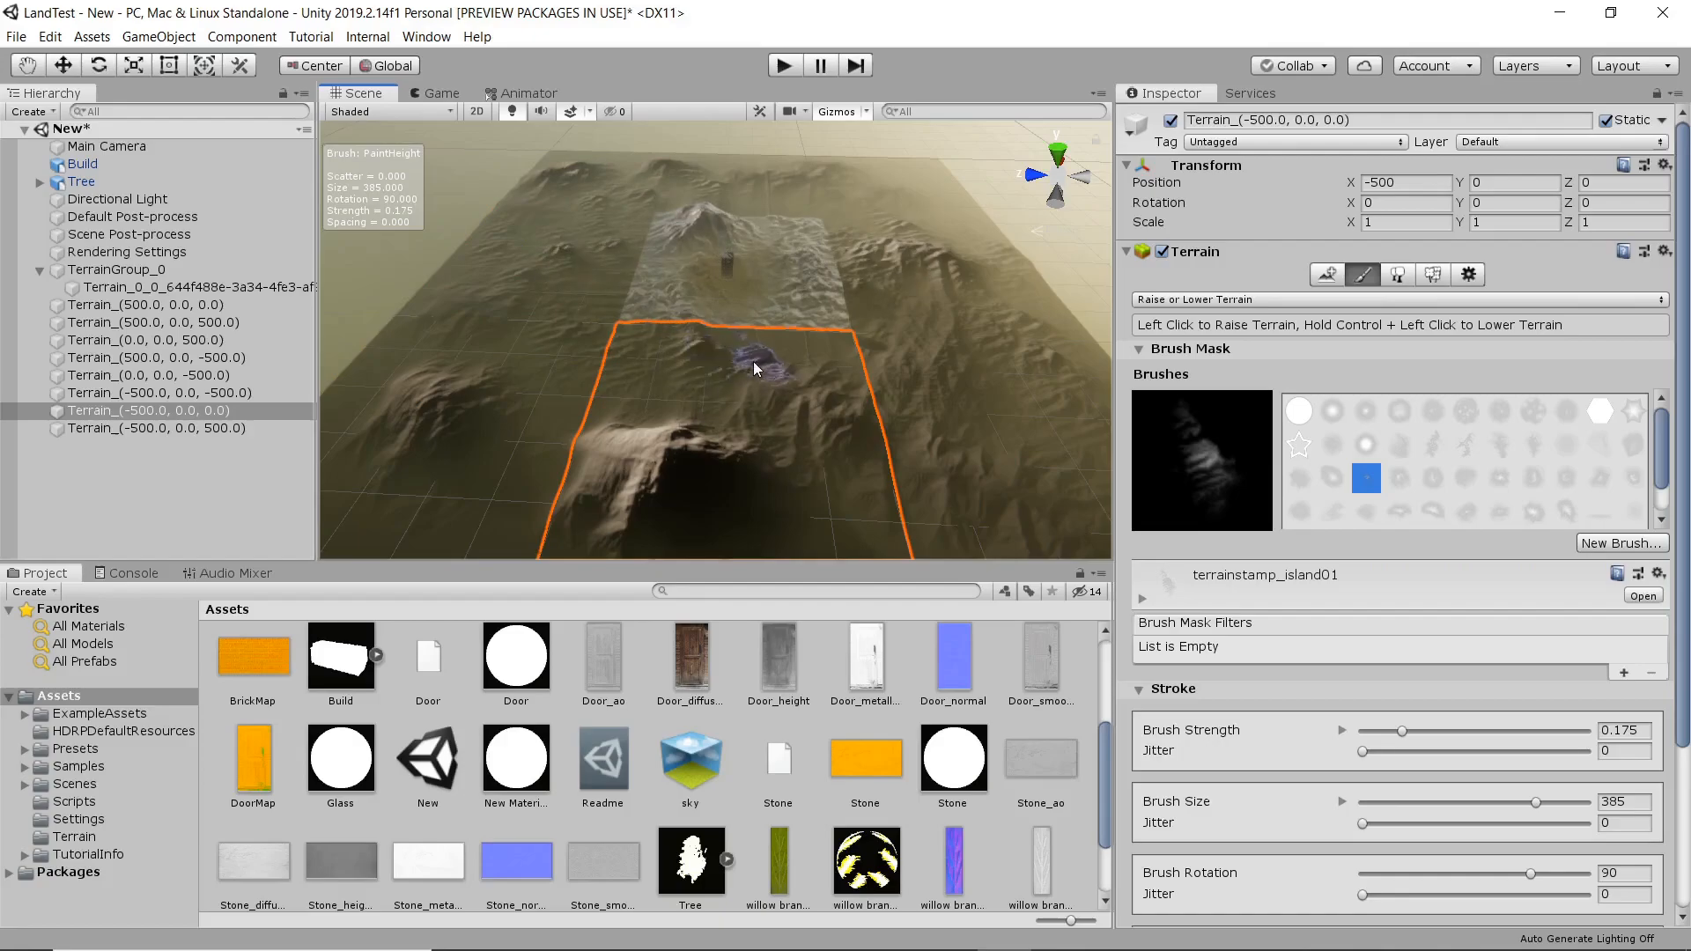
{"action": "left_click", "coordinate": [523, 435]}
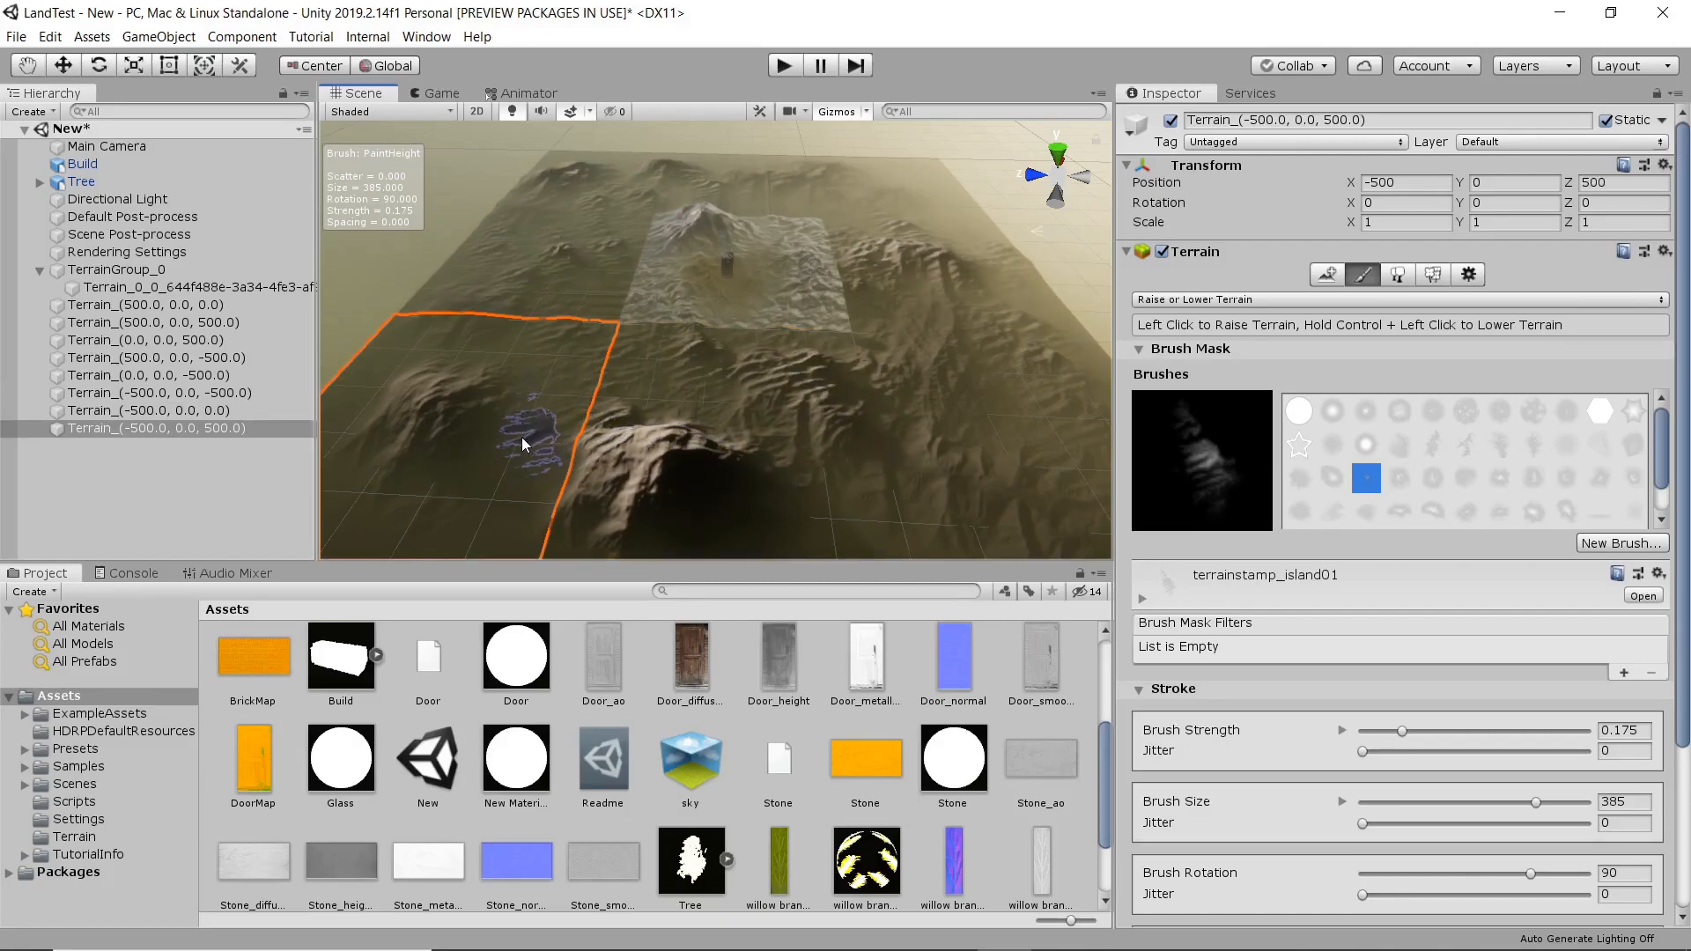
{"action": "scroll", "coordinate": [572, 464], "scroll_direction": "down", "scroll_amount": 3}
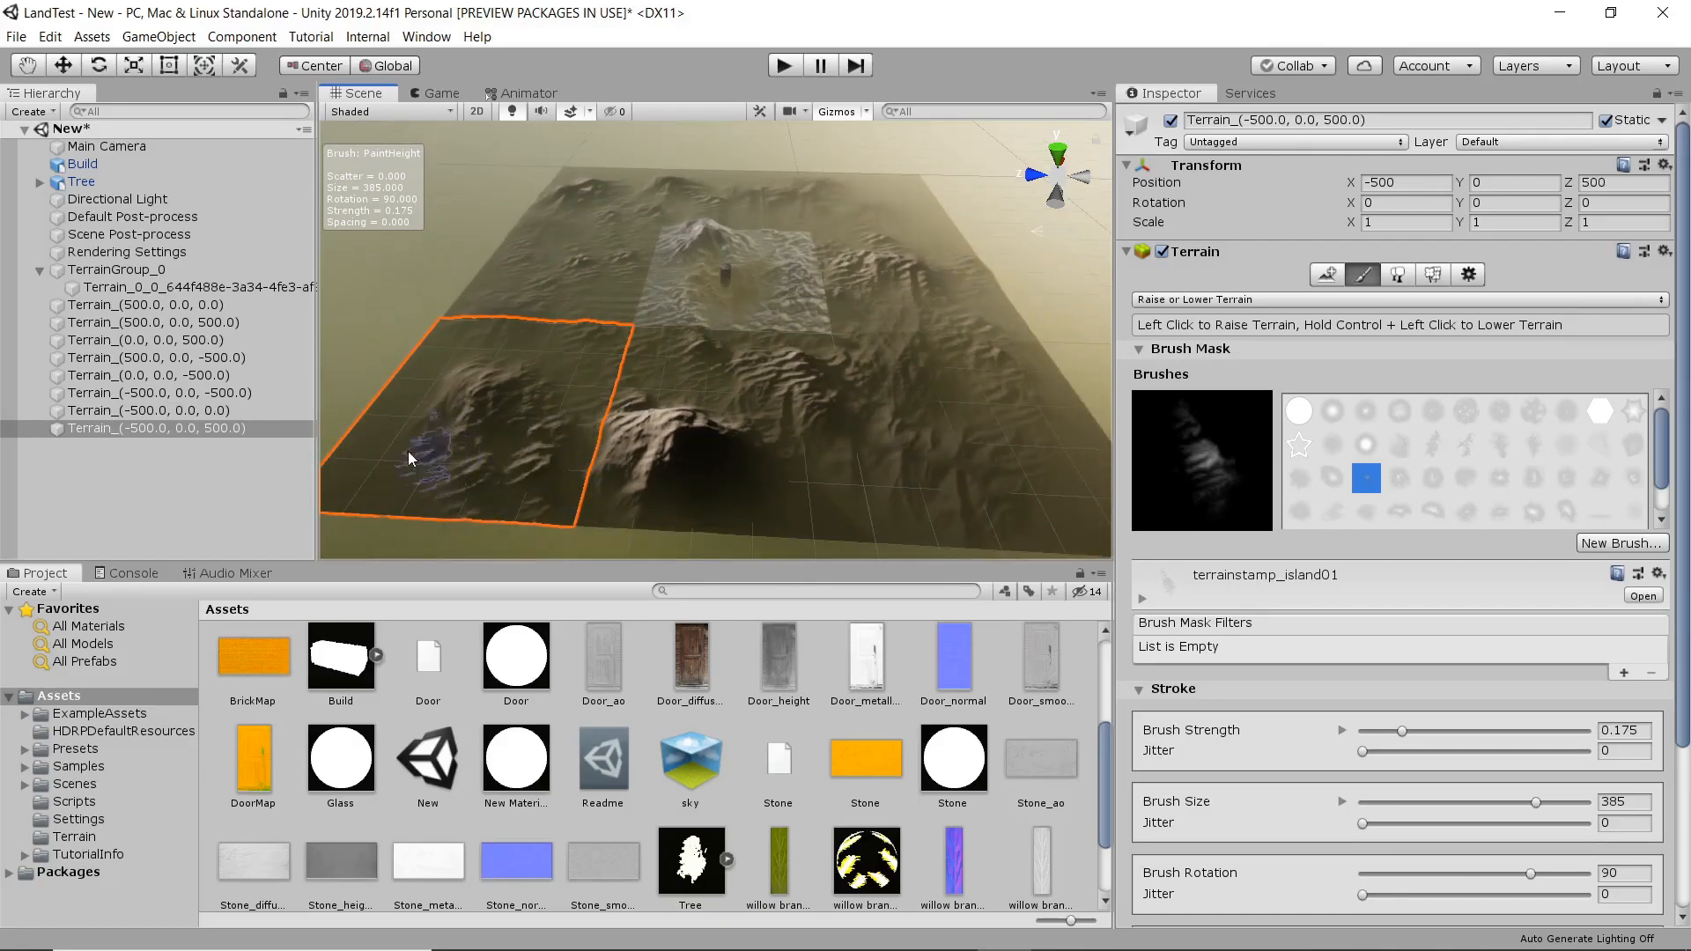
{"action": "left_click", "coordinate": [748, 480]}
{"action": "left_click", "coordinate": [1013, 476]}
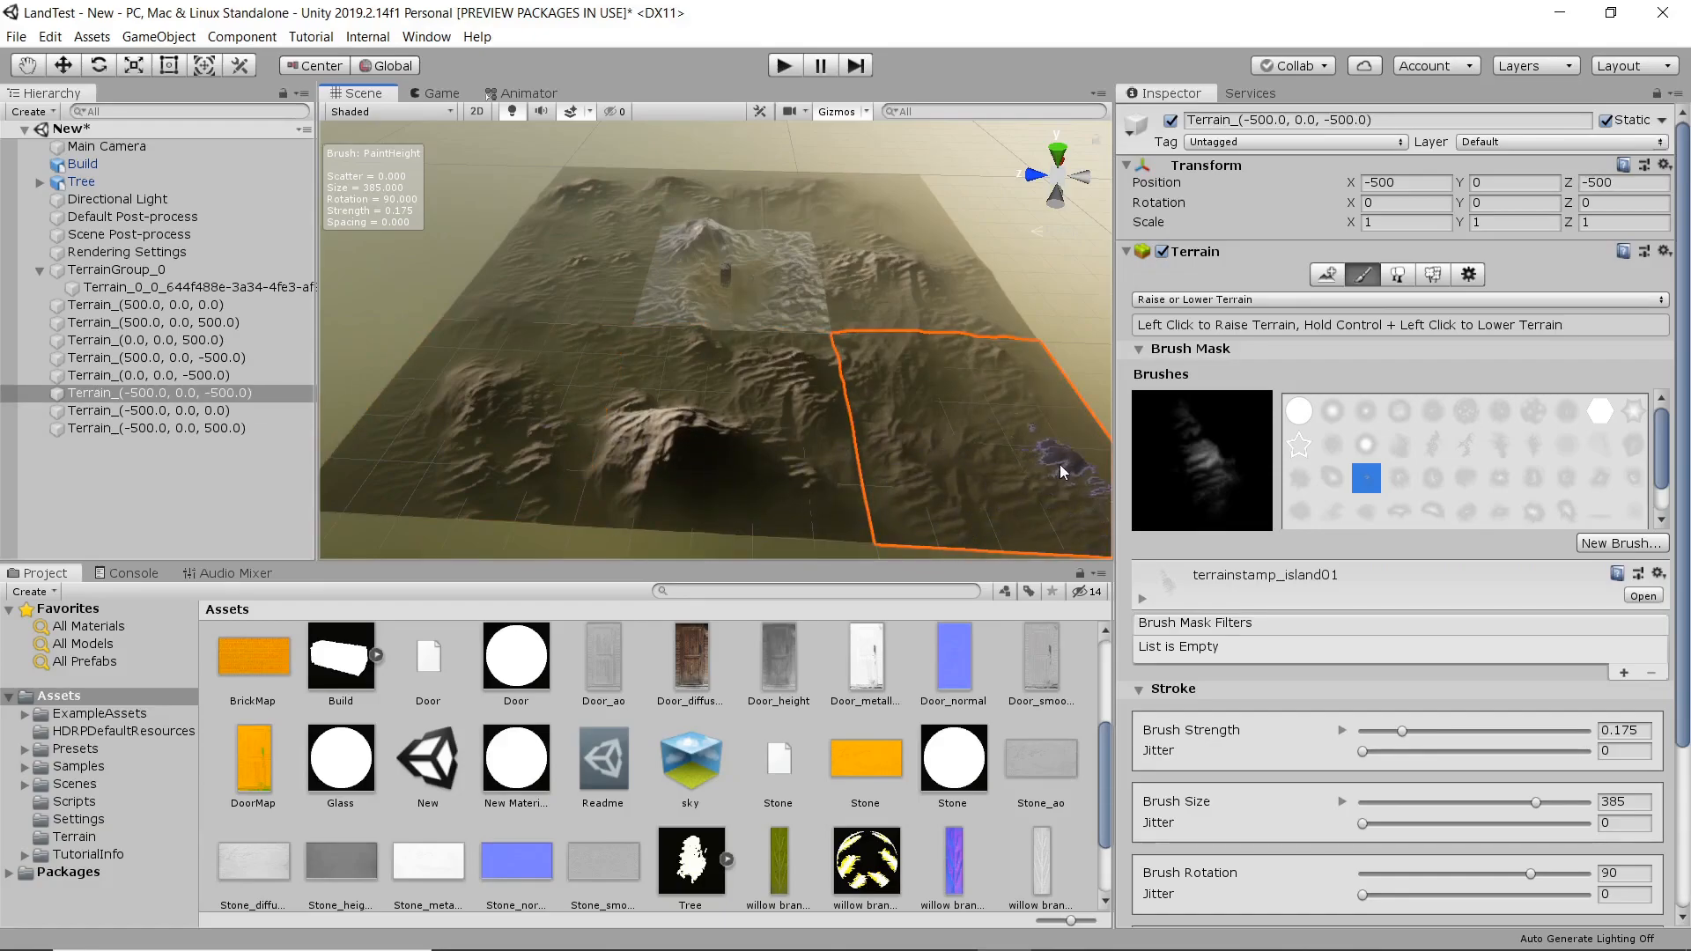
{"action": "left_click", "coordinate": [964, 282]}
{"action": "left_click", "coordinate": [899, 222]}
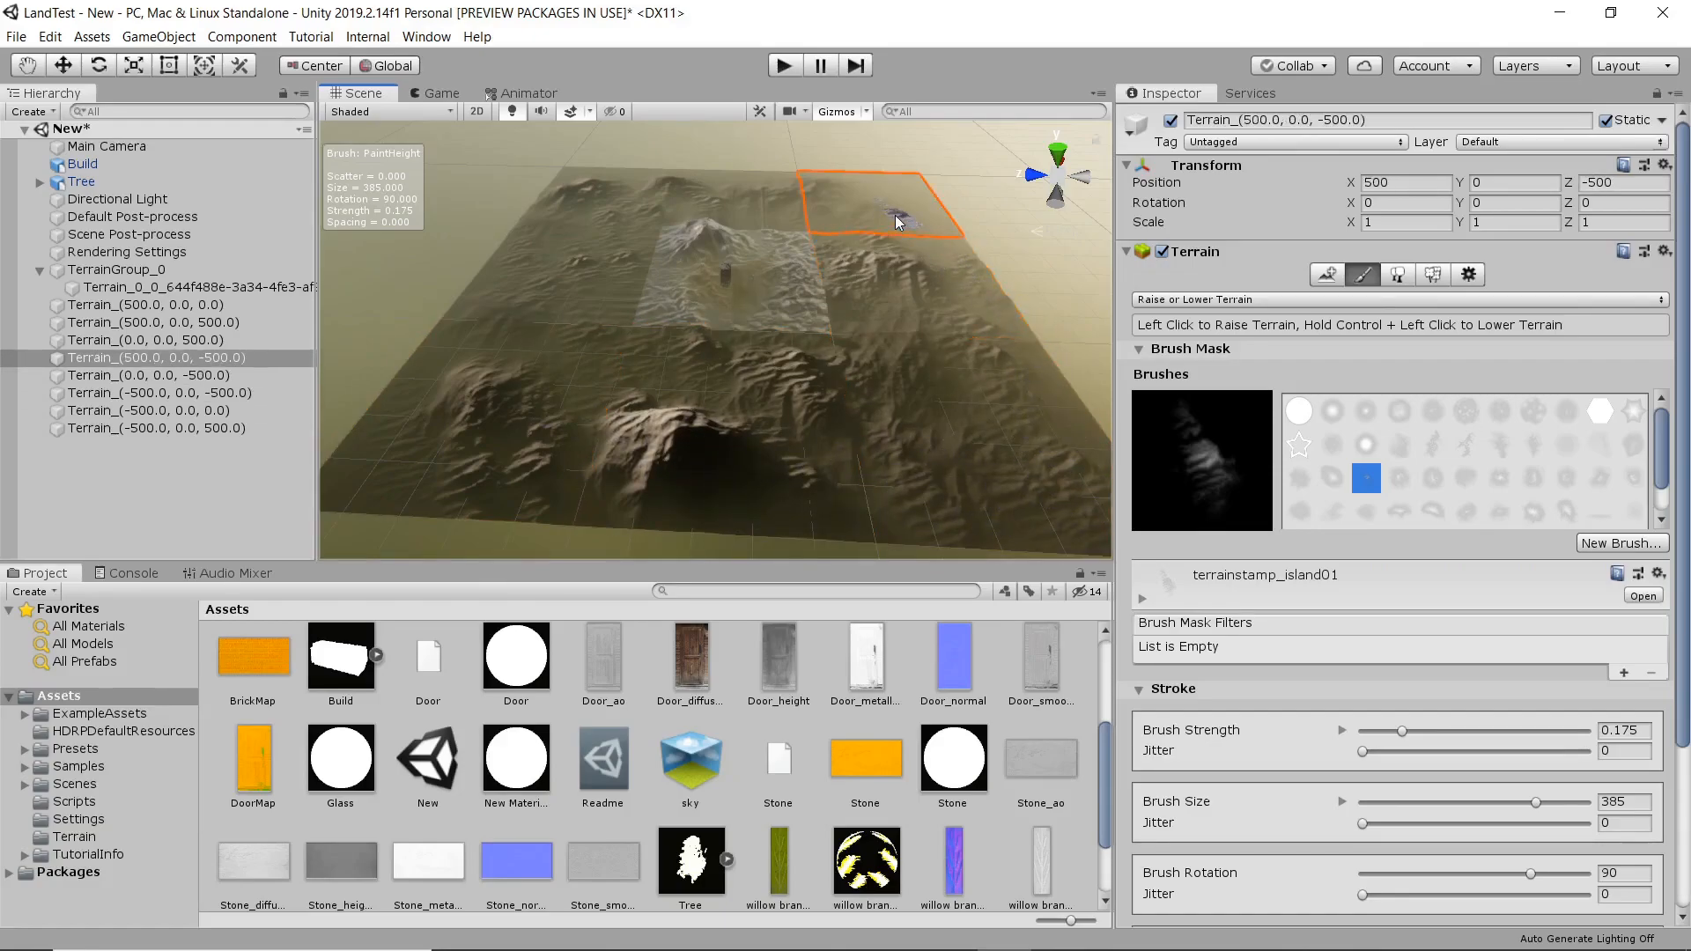
{"action": "left_click", "coordinate": [749, 205]}
{"action": "left_click", "coordinate": [563, 268]}
{"action": "left_click", "coordinate": [508, 398]}
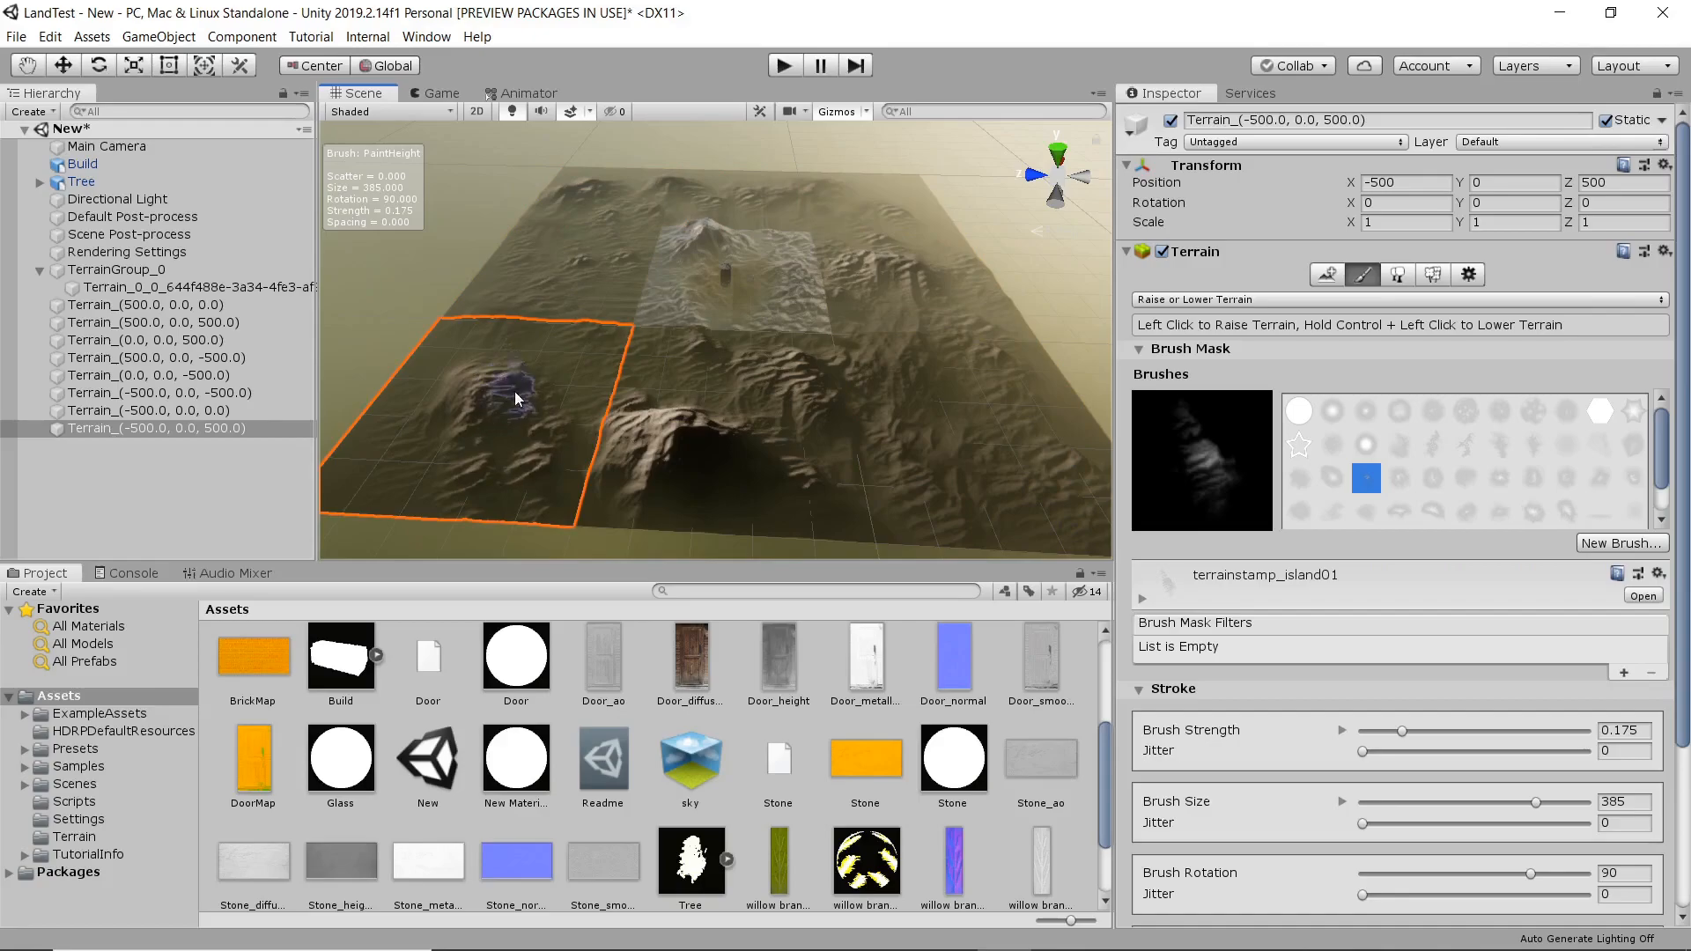
Examine the sculpted landscape around the building from close to ground level.
{"action": "scroll", "coordinate": [755, 332], "scroll_direction": "up", "scroll_amount": 5}
{"action": "scroll", "coordinate": [705, 414], "scroll_direction": "up", "scroll_amount": 2}
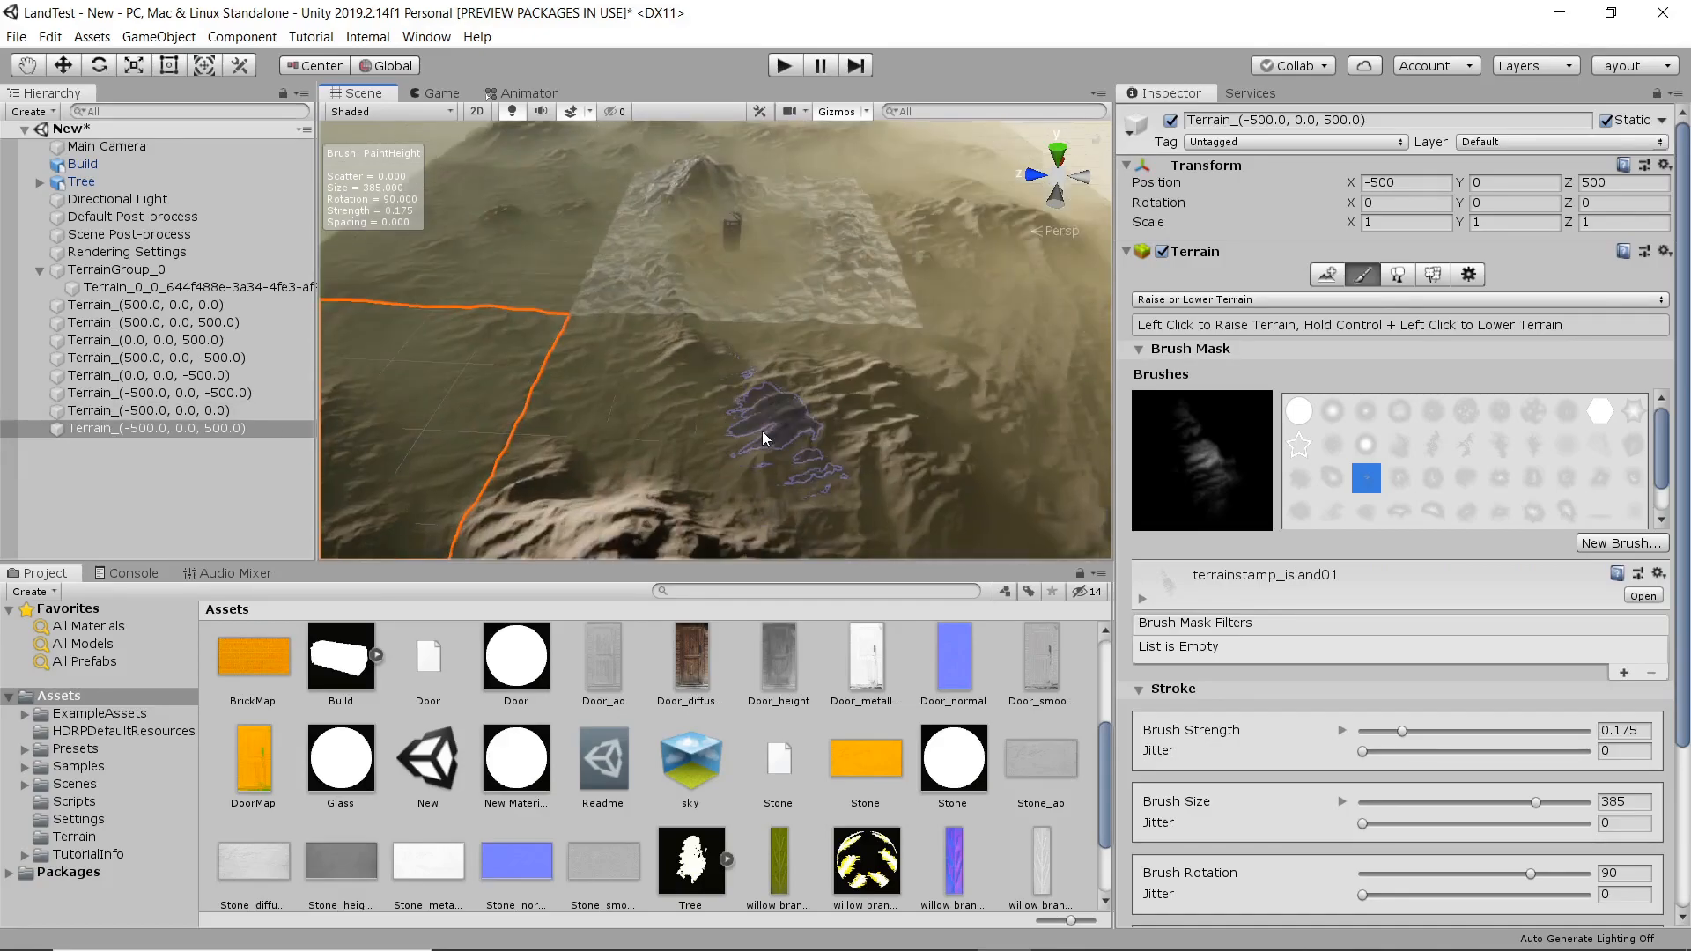
{"action": "mouse_move", "coordinate": [762, 438]}
{"action": "left_mouse_down", "text": "alt"}
{"action": "mouse_move", "coordinate": [780, 458]}
{"action": "mouse_move", "coordinate": [778, 421]}
{"action": "left_mouse_up", "text": "alt"}
{"action": "right_click_drag", "start_coordinate": [778, 421], "coordinate": [804, 490], "text": "alt"}
{"action": "middle_click_drag", "start_coordinate": [804, 491], "coordinate": [802, 442]}
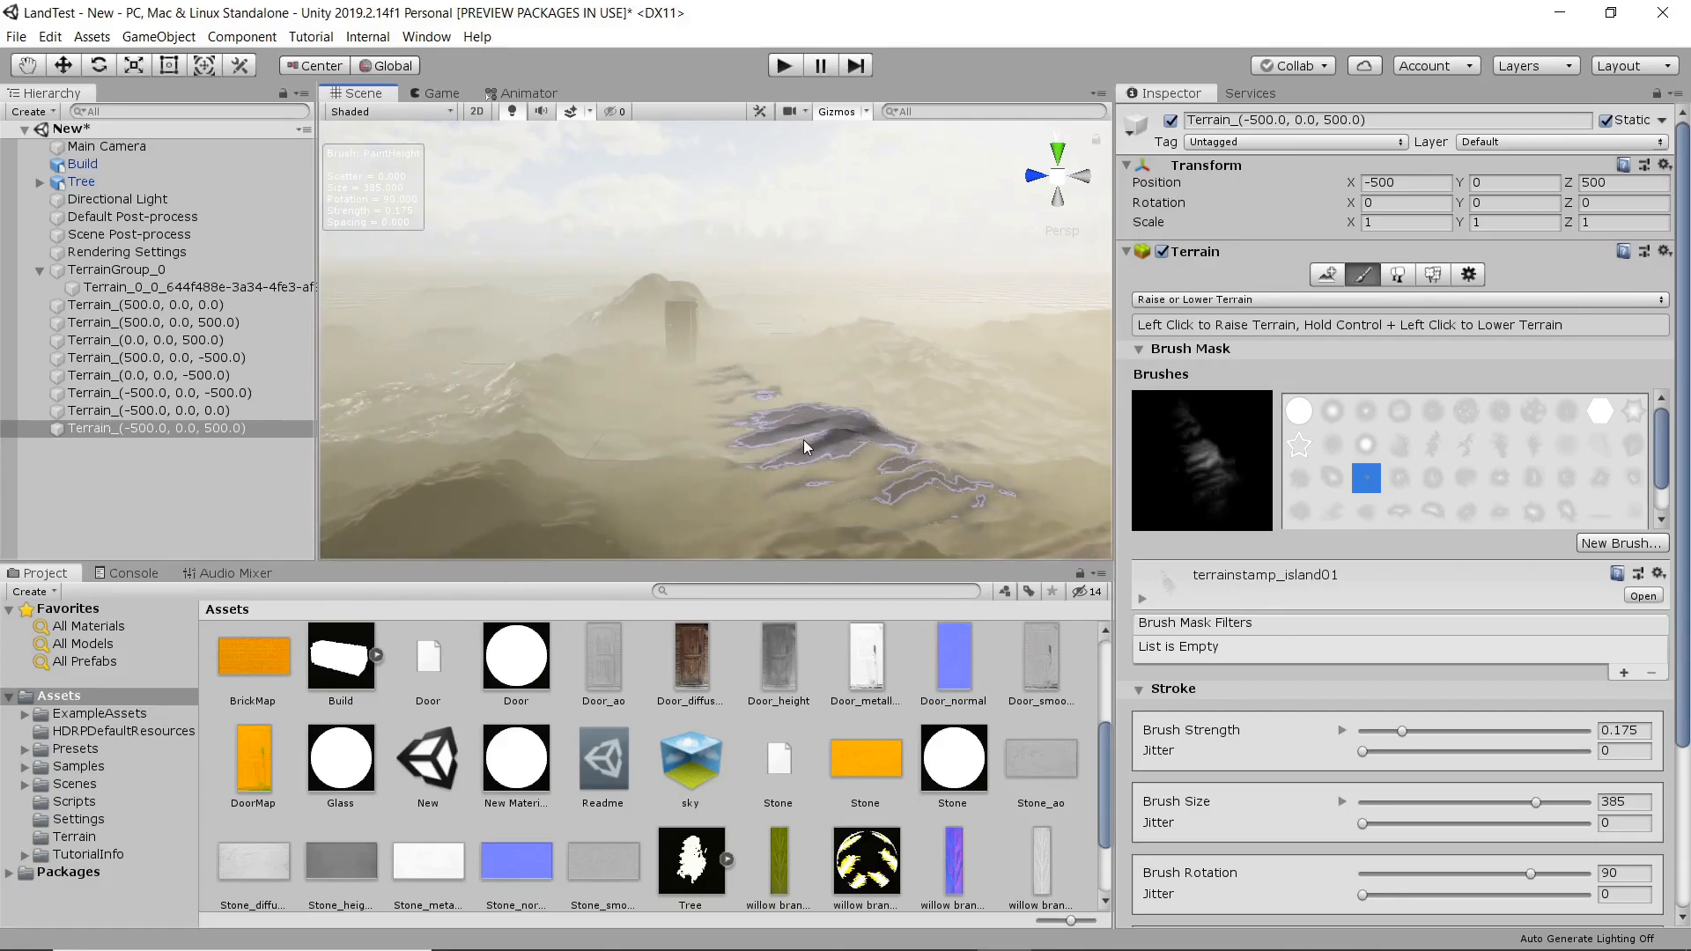
{"action": "scroll", "coordinate": [805, 441], "scroll_direction": "up", "scroll_amount": 8}
{"action": "mouse_move", "coordinate": [901, 428]}
{"action": "left_mouse_down", "text": "alt"}
{"action": "mouse_move", "coordinate": [434, 408]}
{"action": "mouse_move", "coordinate": [547, 378]}
{"action": "mouse_move", "coordinate": [755, 402]}
{"action": "mouse_move", "coordinate": [560, 415]}
{"action": "mouse_move", "coordinate": [917, 414]}
{"action": "left_mouse_up", "text": "alt"}
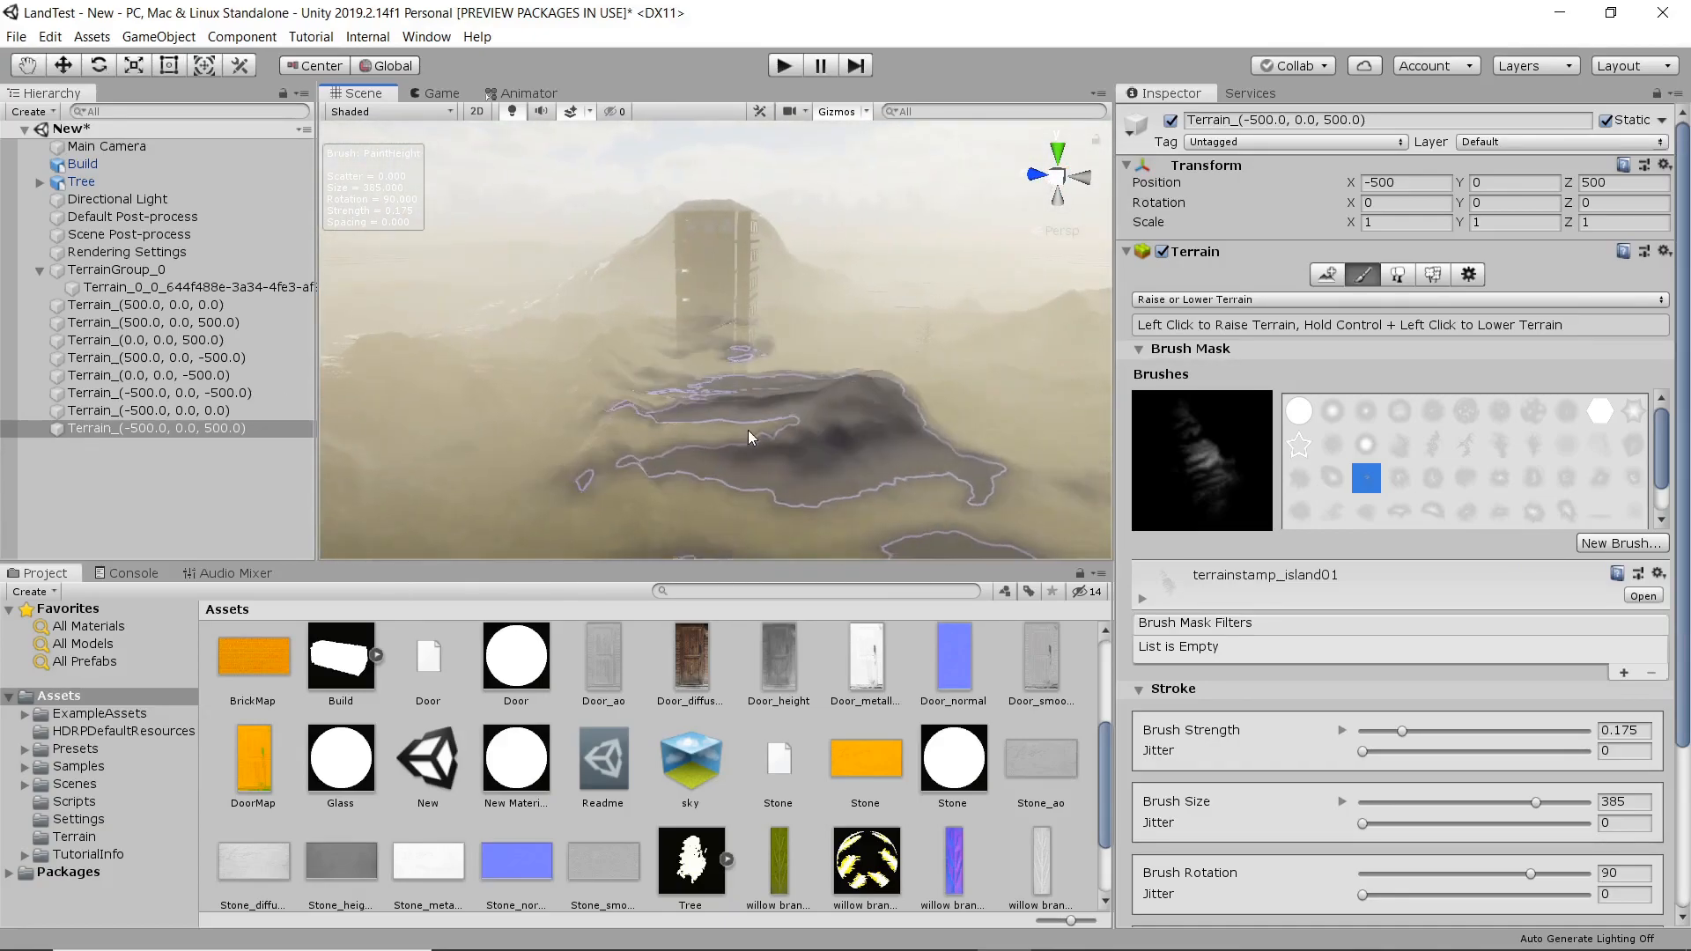
Paint the dirt layer over the neighbor tiles using Paint Texture with the terrainstamp_island01 brush at strength 0.161 and size 373.
{"action": "scroll", "coordinate": [637, 390], "scroll_direction": "down", "scroll_amount": 4}
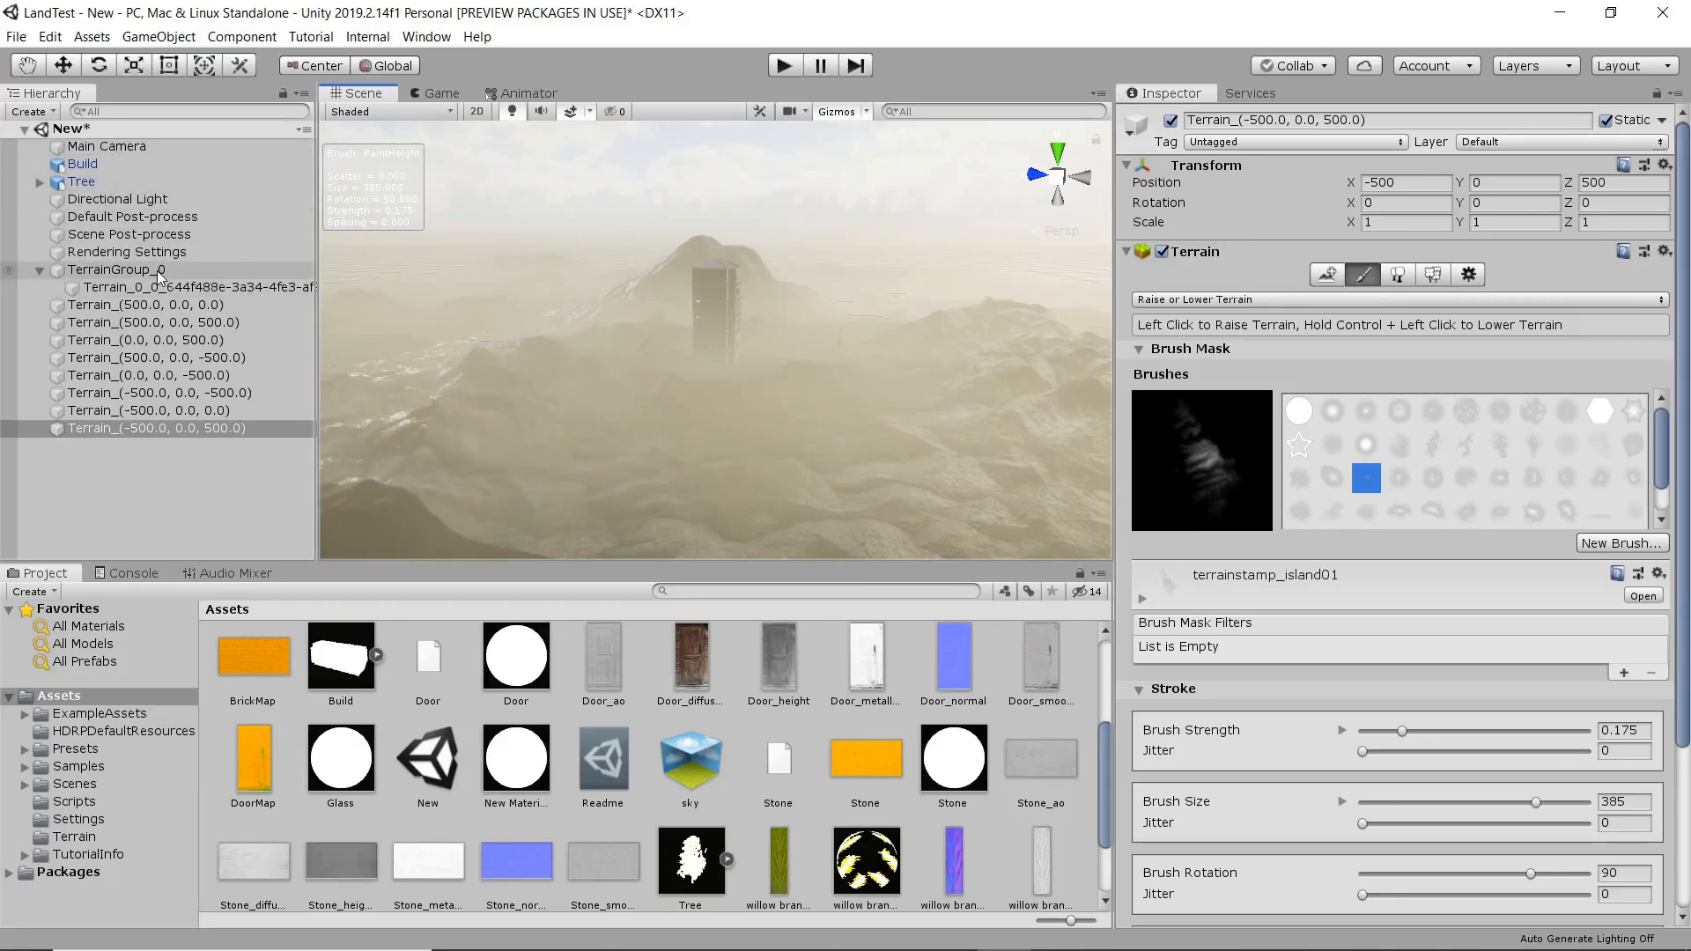
{"action": "left_click", "coordinate": [115, 199]}
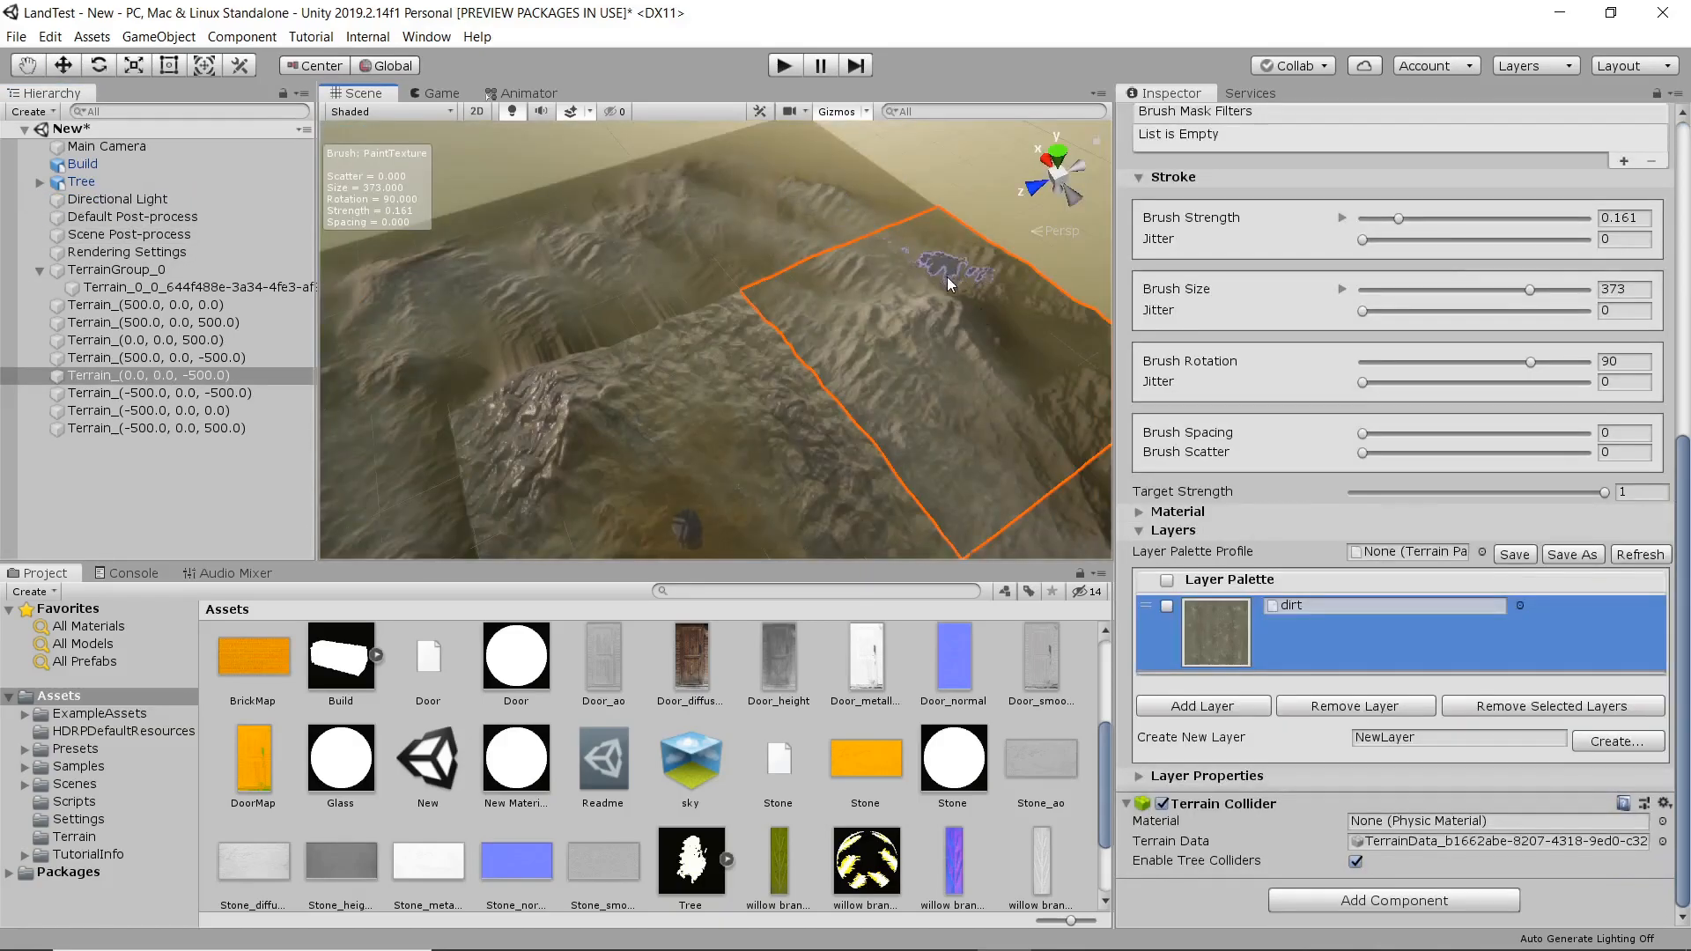
{"action": "left_click", "coordinate": [576, 320]}
{"action": "left_click", "coordinate": [723, 195]}
{"action": "left_click_drag", "start_coordinate": [715, 255], "coordinate": [569, 279], "text": "alt"}
{"action": "left_click", "coordinate": [652, 264]}
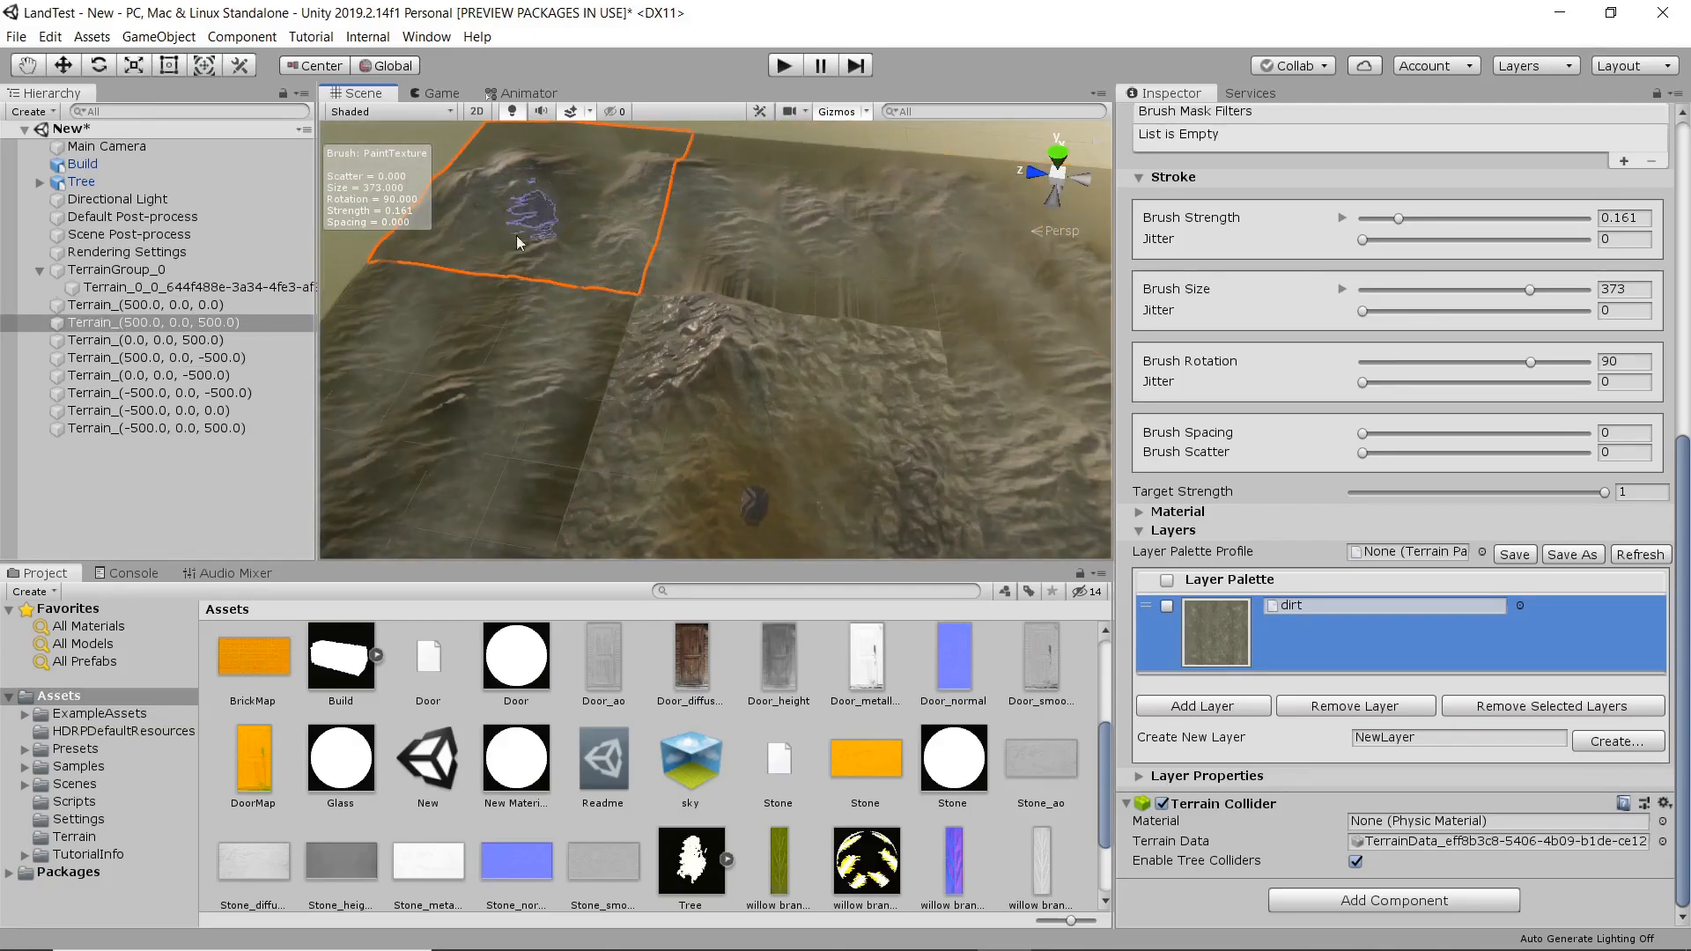
{"action": "left_click", "coordinate": [452, 377]}
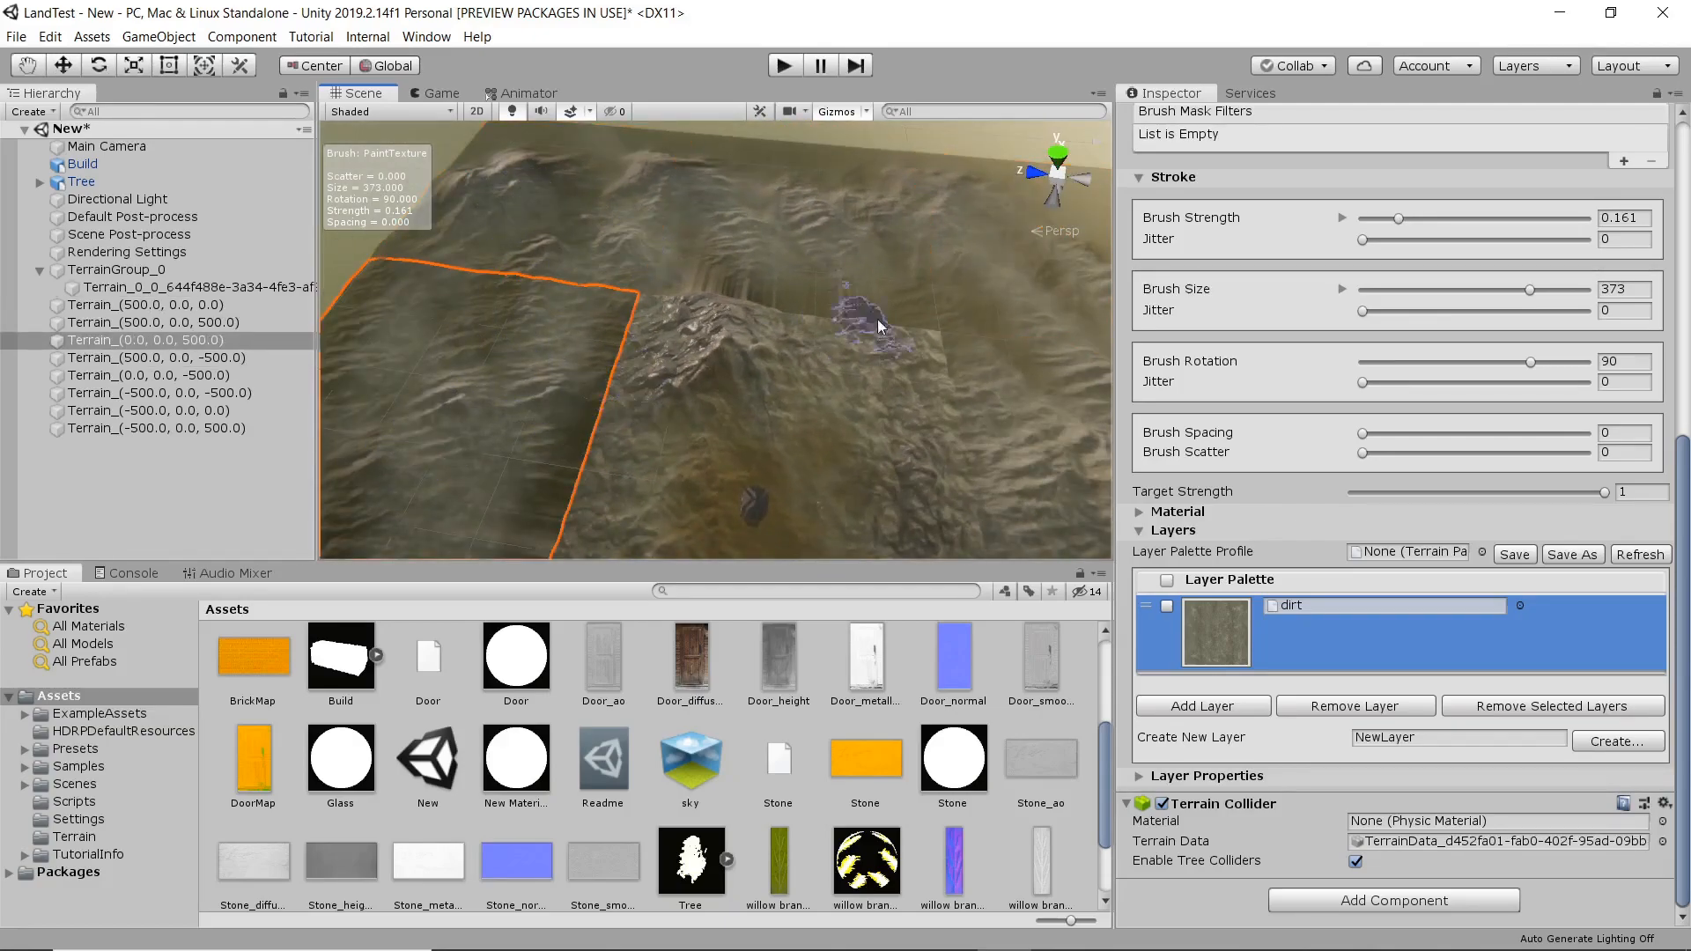
{"action": "left_click_drag", "start_coordinate": [865, 327], "coordinate": [1052, 344], "text": "alt"}
{"action": "left_click_drag", "start_coordinate": [903, 379], "coordinate": [1046, 367], "text": "alt"}
{"action": "left_click", "coordinate": [988, 357]}
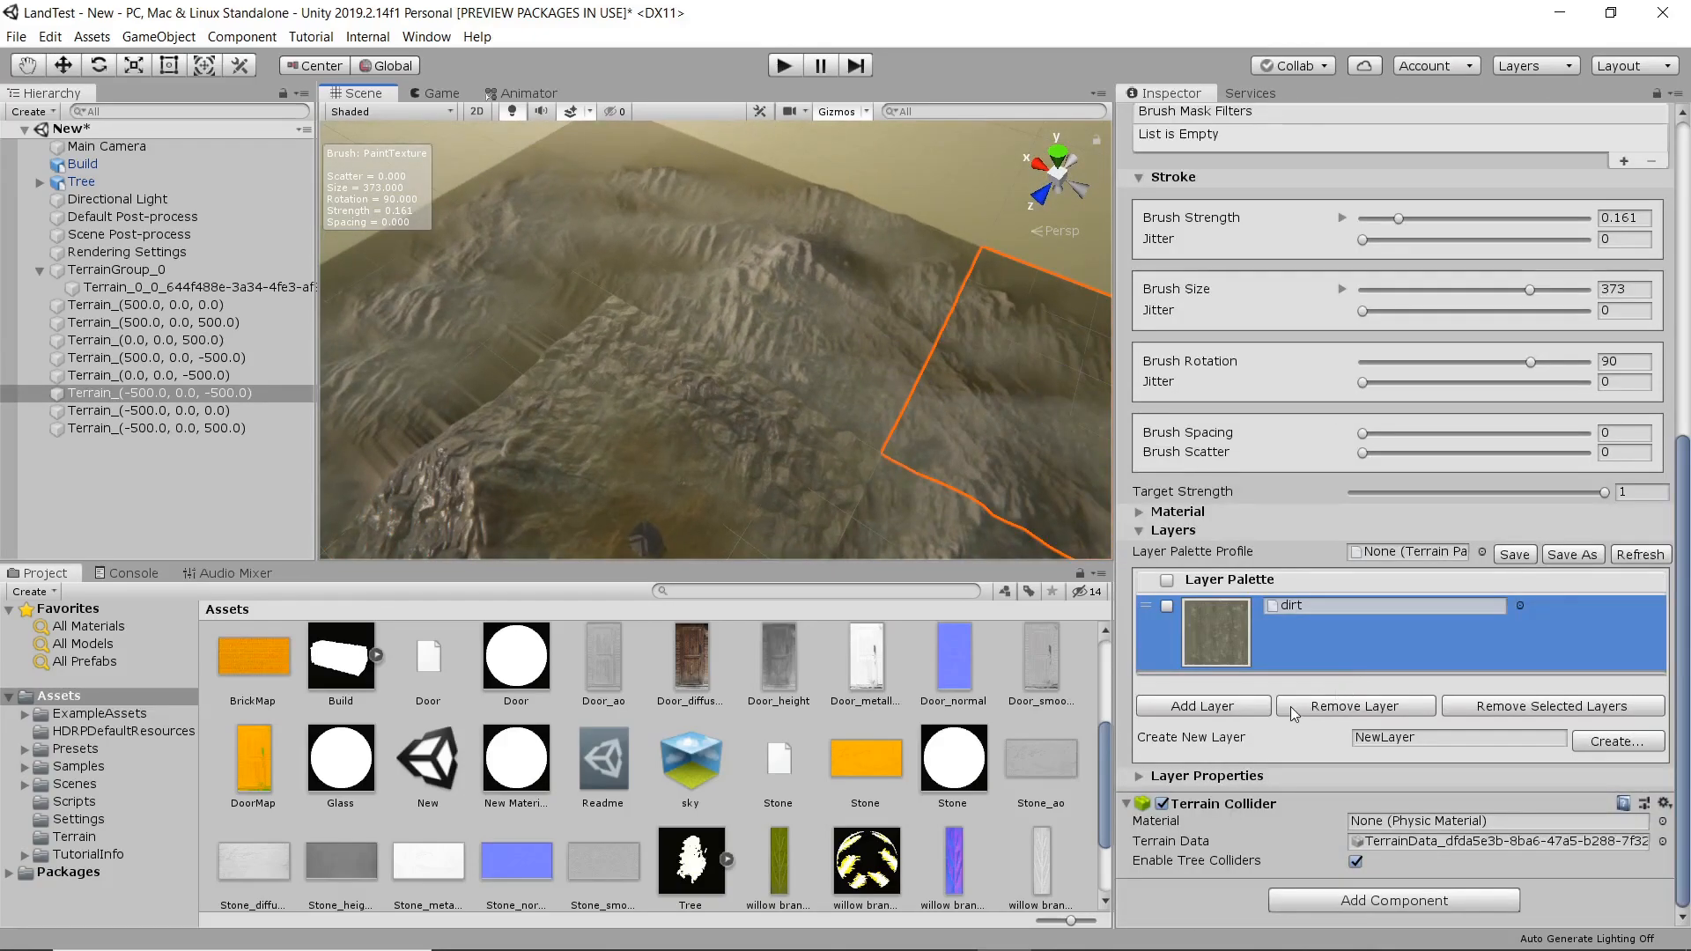
Add the snow terrain layer to the palette of the corner tile at (-500, 0, -500).
{"action": "left_click", "coordinate": [1216, 709]}
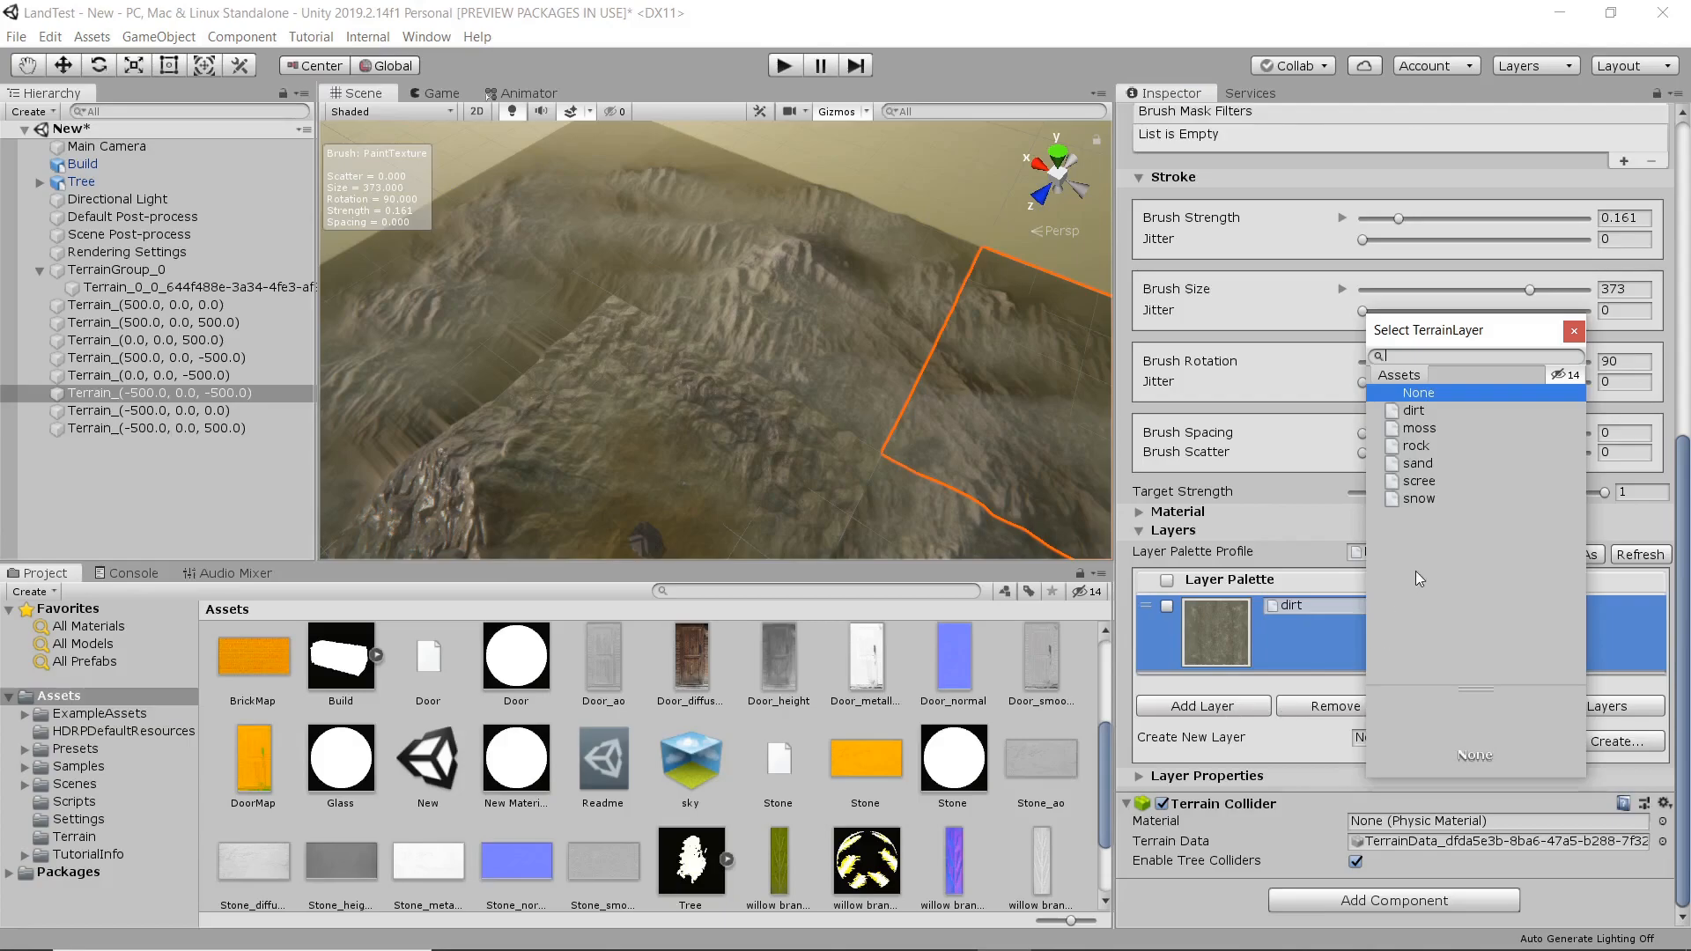
{"action": "left_click", "coordinate": [1428, 499]}
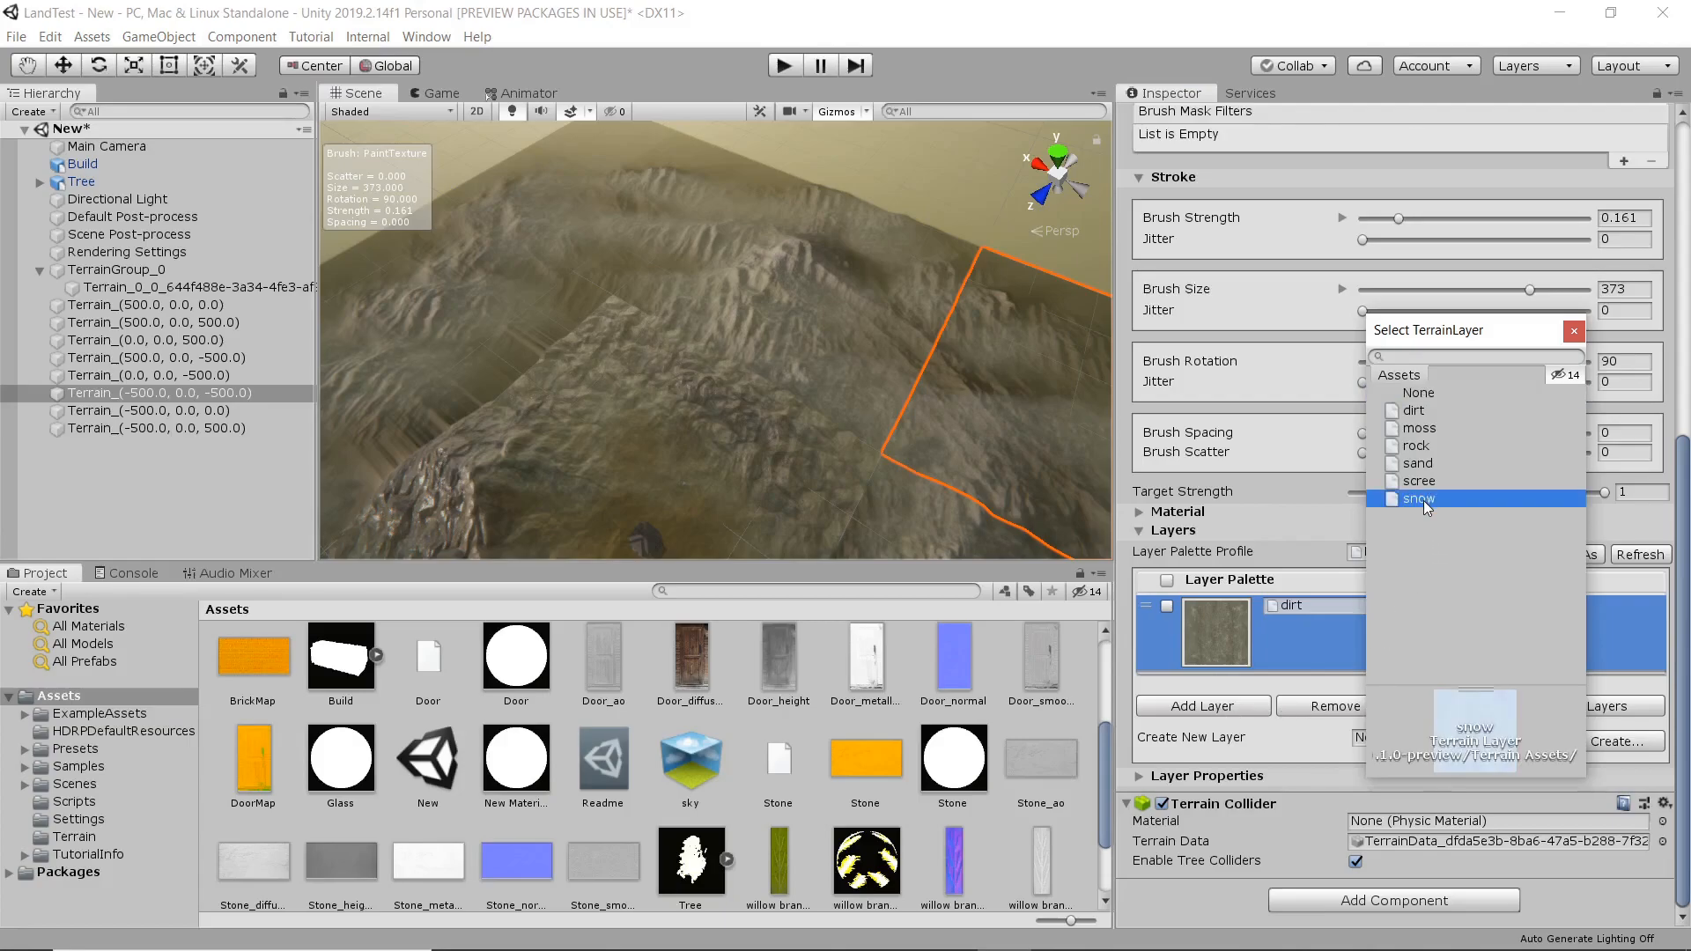
{"action": "double_click", "coordinate": [1423, 500]}
Paint dirt over the inner part of the snow-covered corner tile at brush strength 0.161.
{"action": "scroll", "coordinate": [731, 454], "scroll_direction": "down", "scroll_amount": 5}
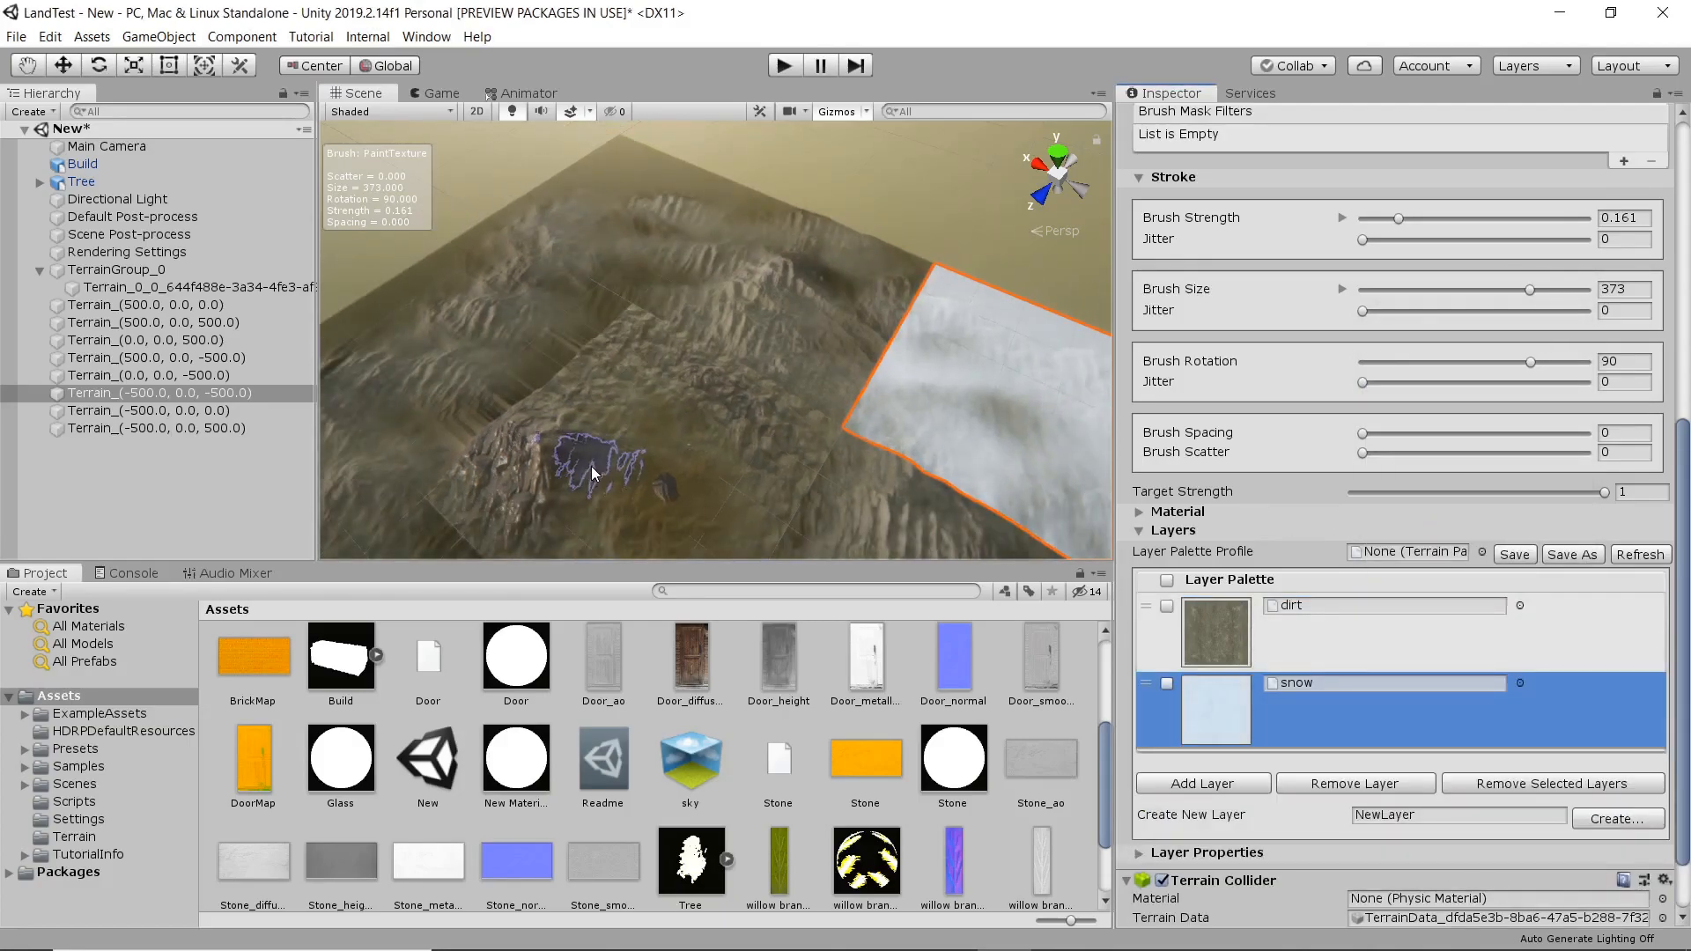
{"action": "scroll", "coordinate": [696, 381], "scroll_direction": "up", "scroll_amount": 4}
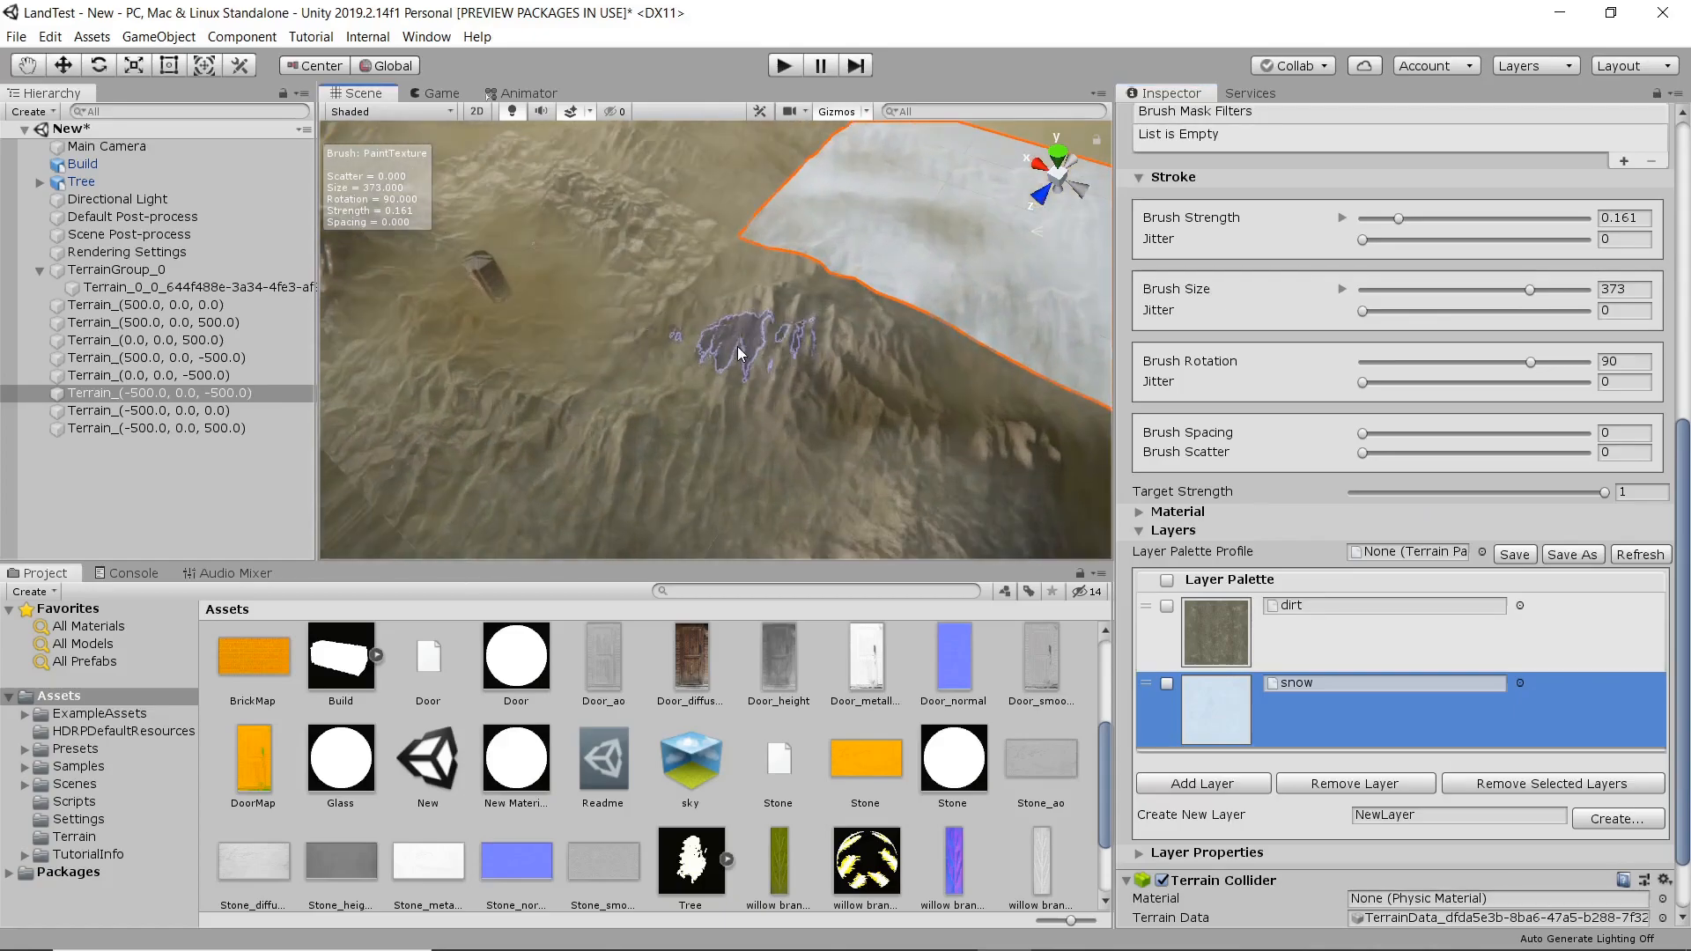
{"action": "left_click", "coordinate": [1180, 636]}
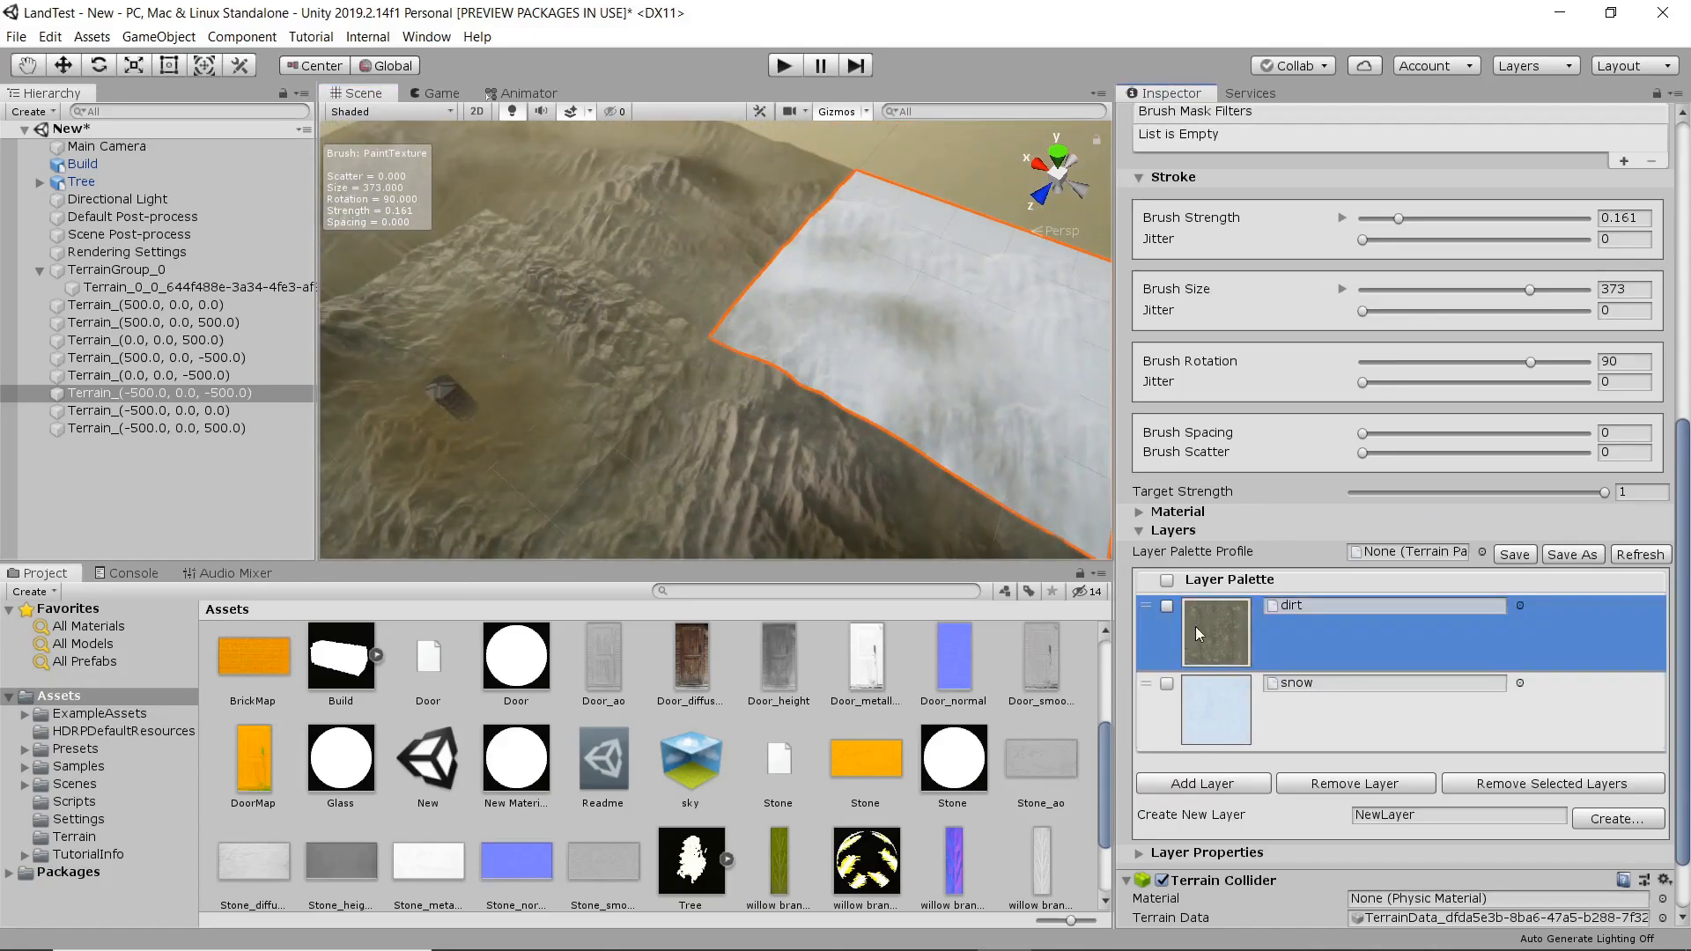
{"action": "left_click", "coordinate": [757, 284]}
{"action": "left_click", "coordinate": [773, 295]}
{"action": "left_click", "coordinate": [738, 317]}
{"action": "left_click", "coordinate": [759, 291]}
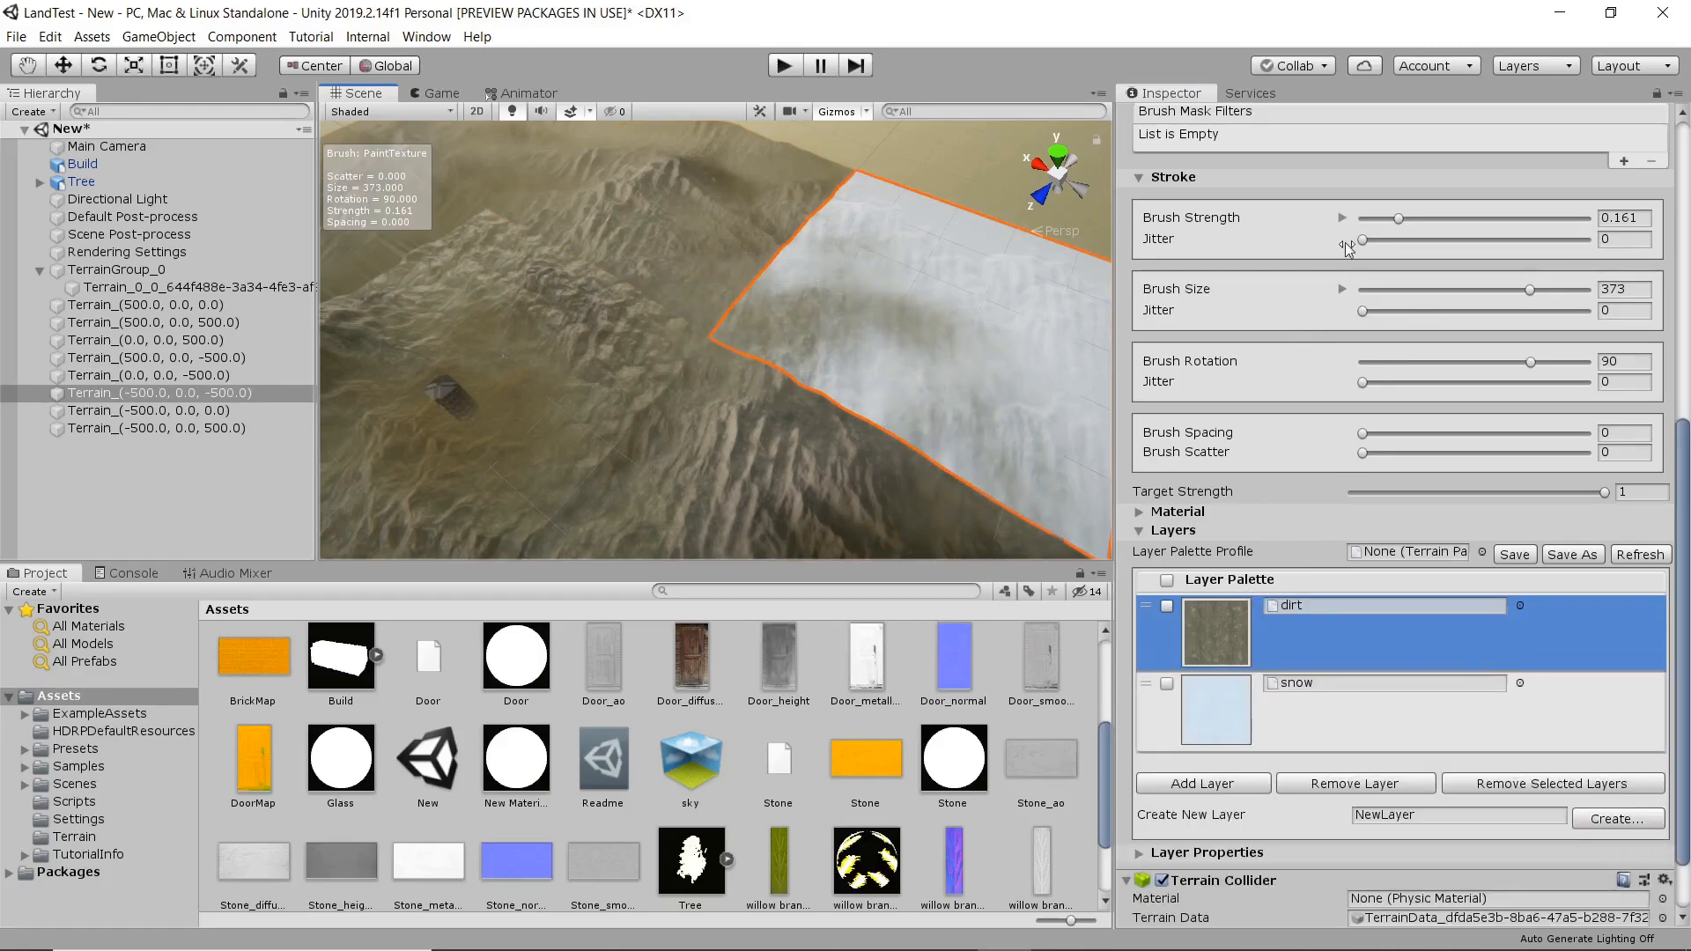
Raise the brush strength to 0.695 and paint dirt across more of the snowy corner tile, blending it into the adjoining terrain.
{"action": "left_click_drag", "start_coordinate": [1395, 216], "coordinate": [1497, 230]}
{"action": "mouse_move", "coordinate": [938, 330]}
{"action": "left_mouse_down"}
{"action": "mouse_move", "coordinate": [840, 273]}
{"action": "mouse_move", "coordinate": [766, 317]}
{"action": "mouse_move", "coordinate": [887, 202]}
{"action": "left_mouse_up"}
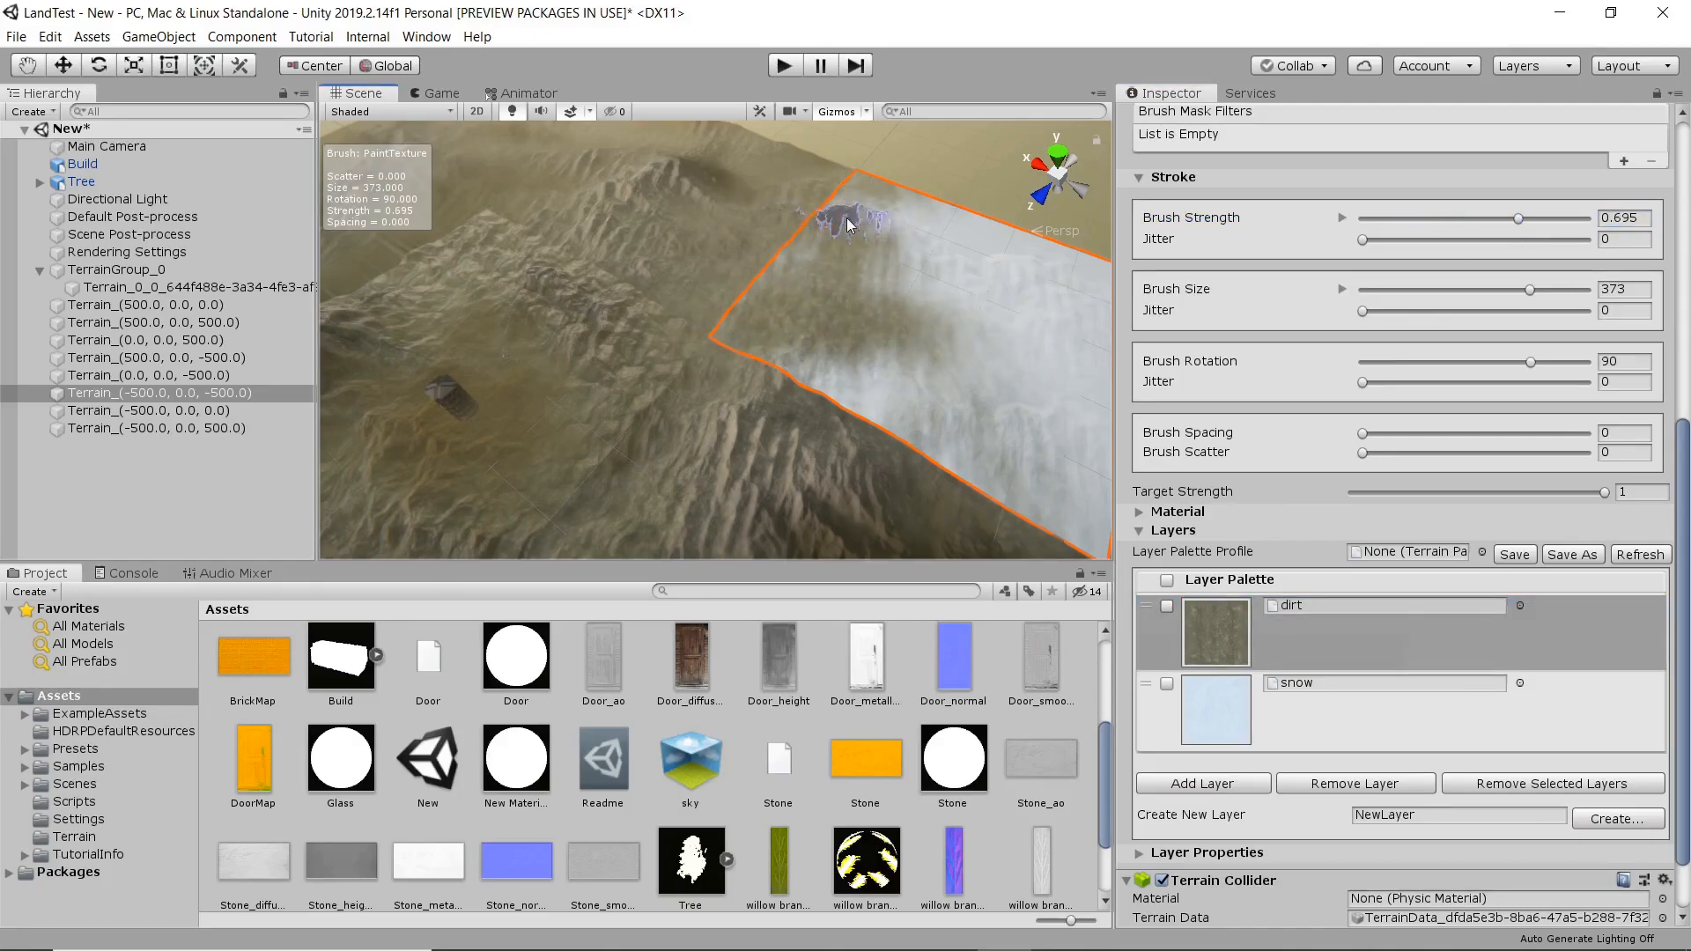
{"action": "middle_click_drag", "start_coordinate": [929, 293], "coordinate": [756, 272]}
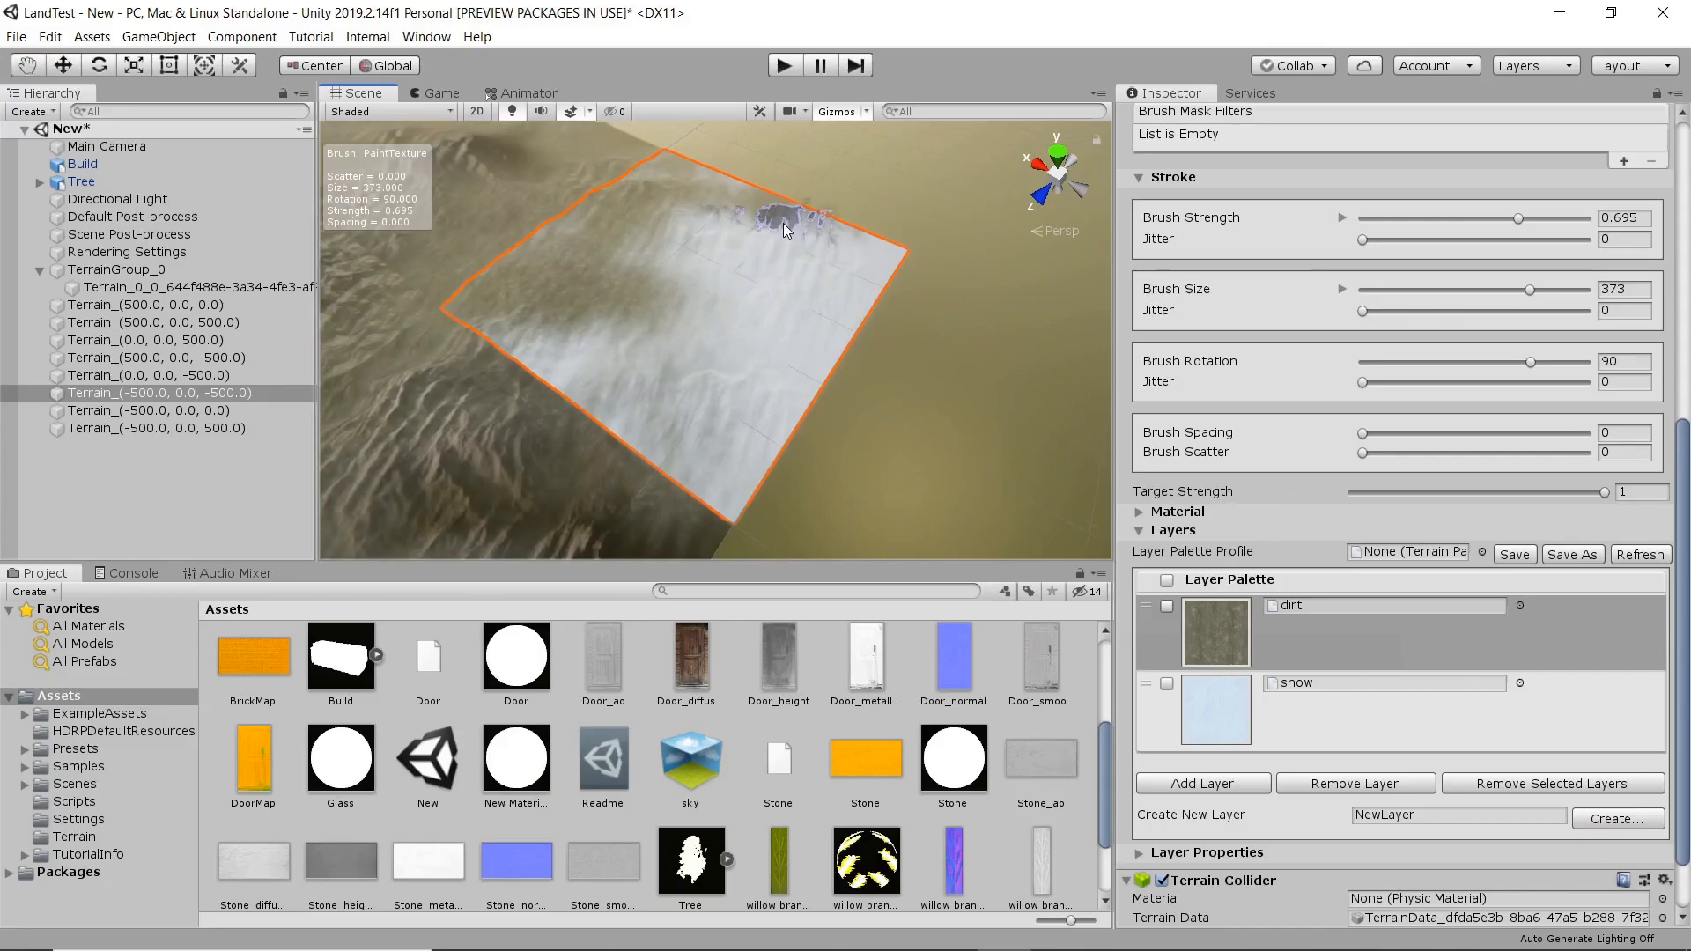
{"action": "left_click", "coordinate": [608, 445]}
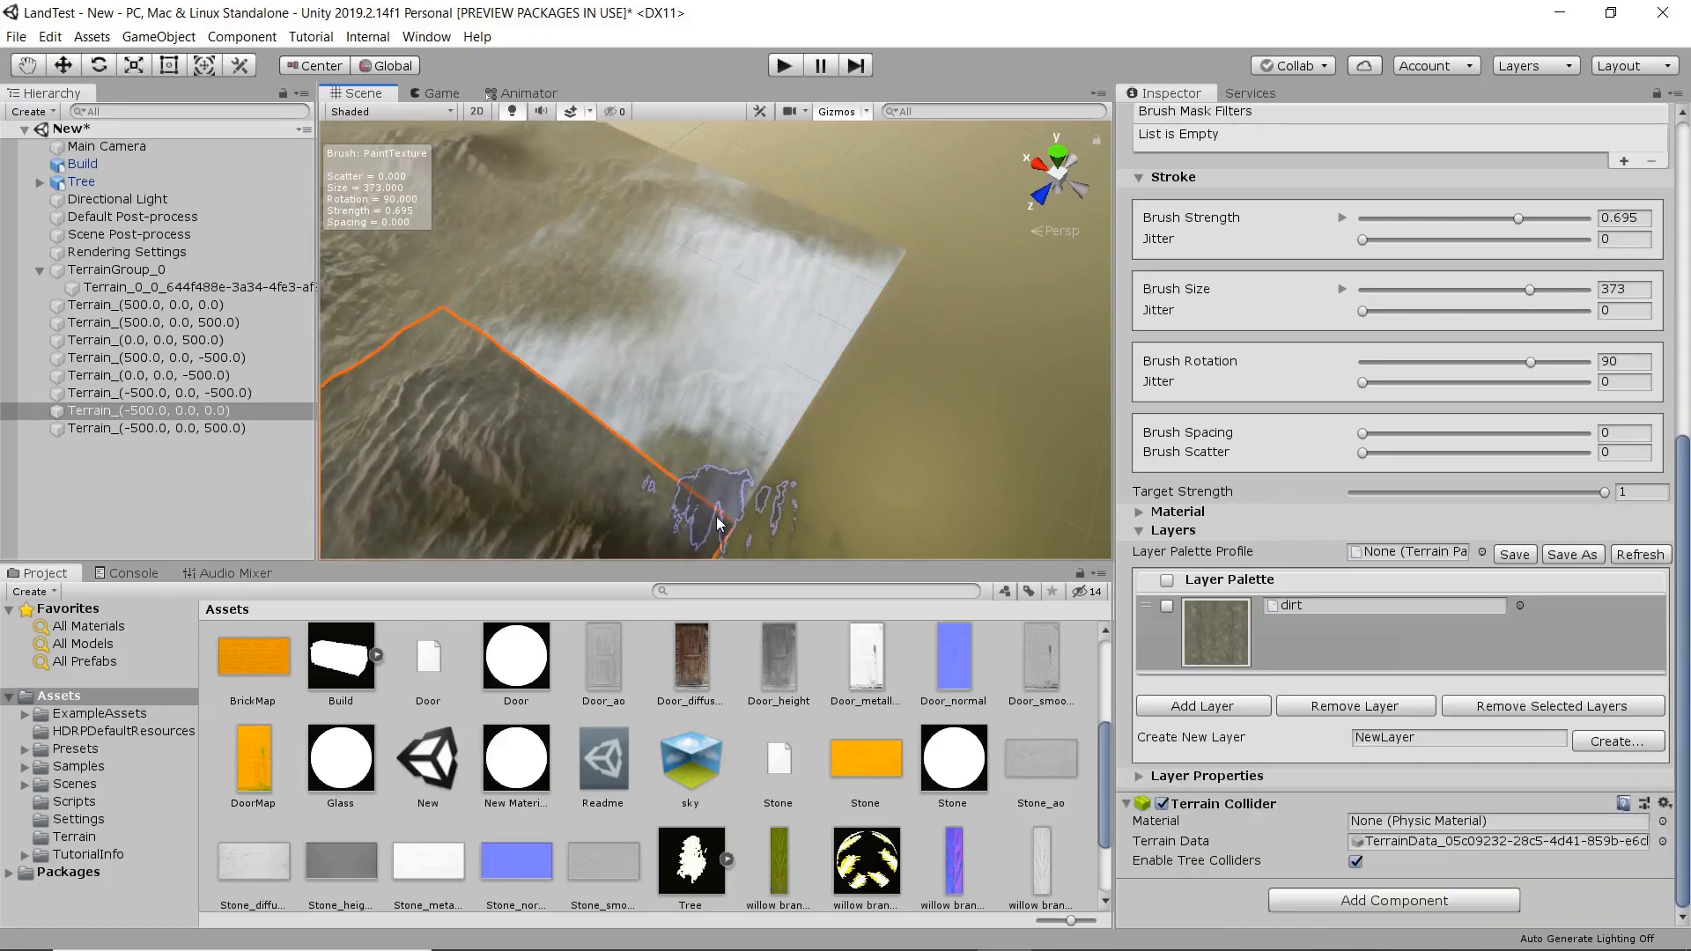
{"action": "left_click", "coordinate": [540, 396]}
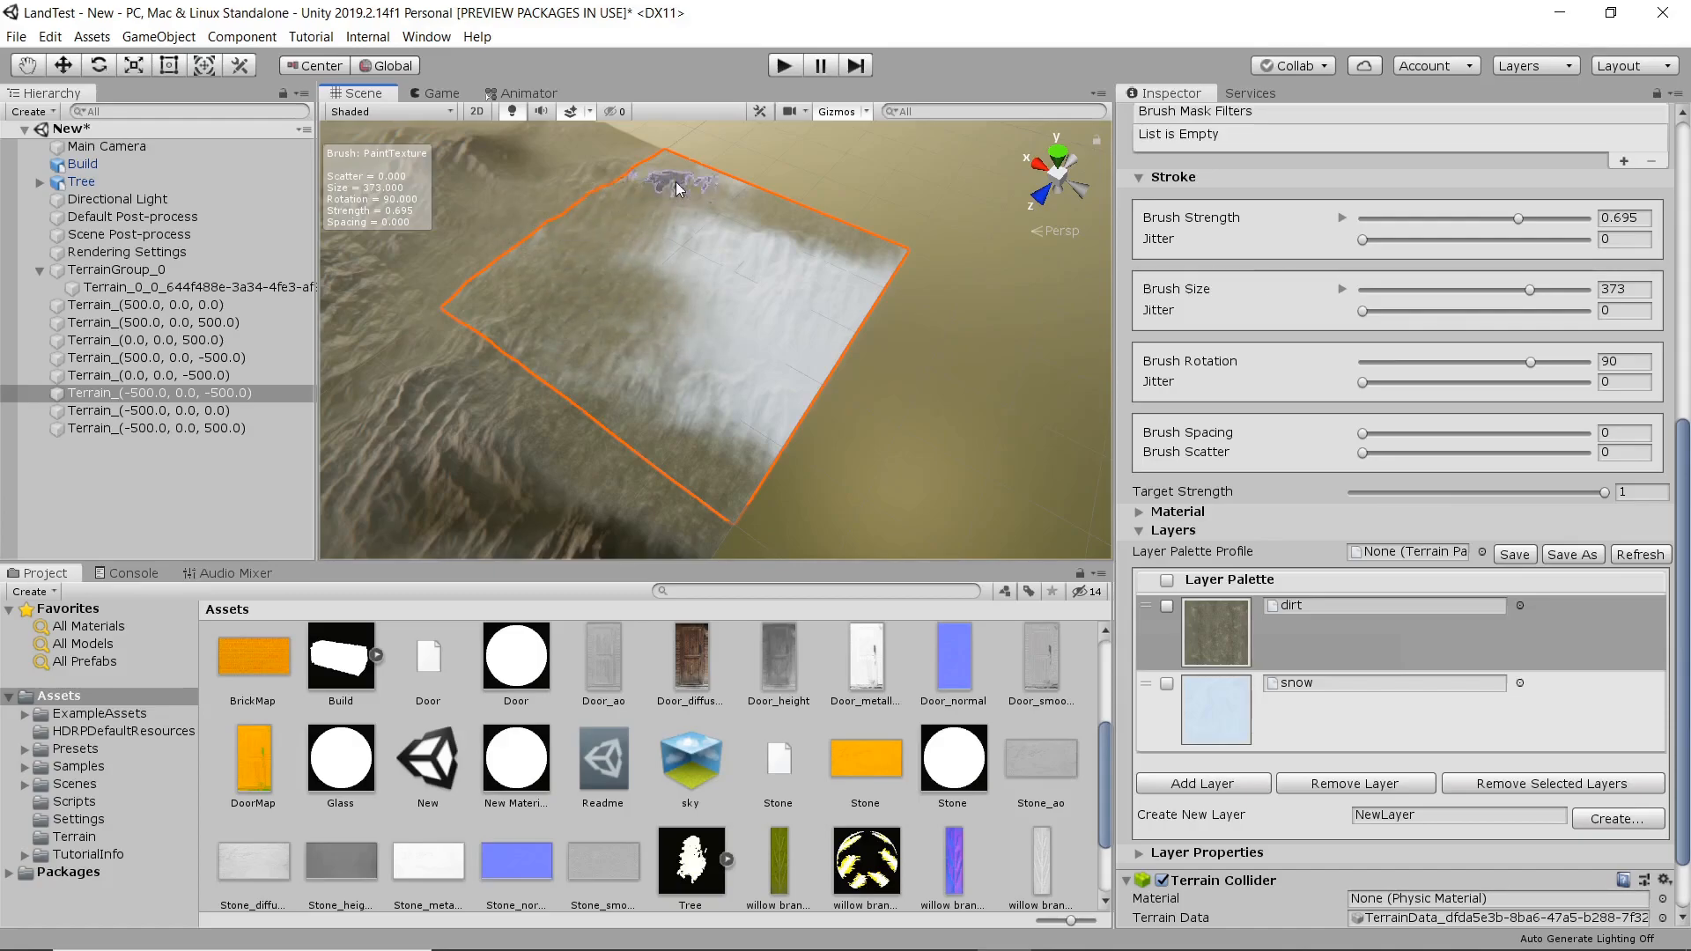
{"action": "mouse_move", "coordinate": [696, 205]}
{"action": "left_mouse_down"}
{"action": "mouse_move", "coordinate": [755, 260]}
{"action": "mouse_move", "coordinate": [880, 290]}
{"action": "mouse_move", "coordinate": [775, 347]}
{"action": "mouse_move", "coordinate": [659, 333]}
{"action": "left_mouse_up"}
Paint snow down the original mountain's slope using the terrainstamp_canyon02 brush at strength 0.305 and size 145.
{"action": "scroll", "coordinate": [793, 344], "scroll_direction": "up", "scroll_amount": 5}
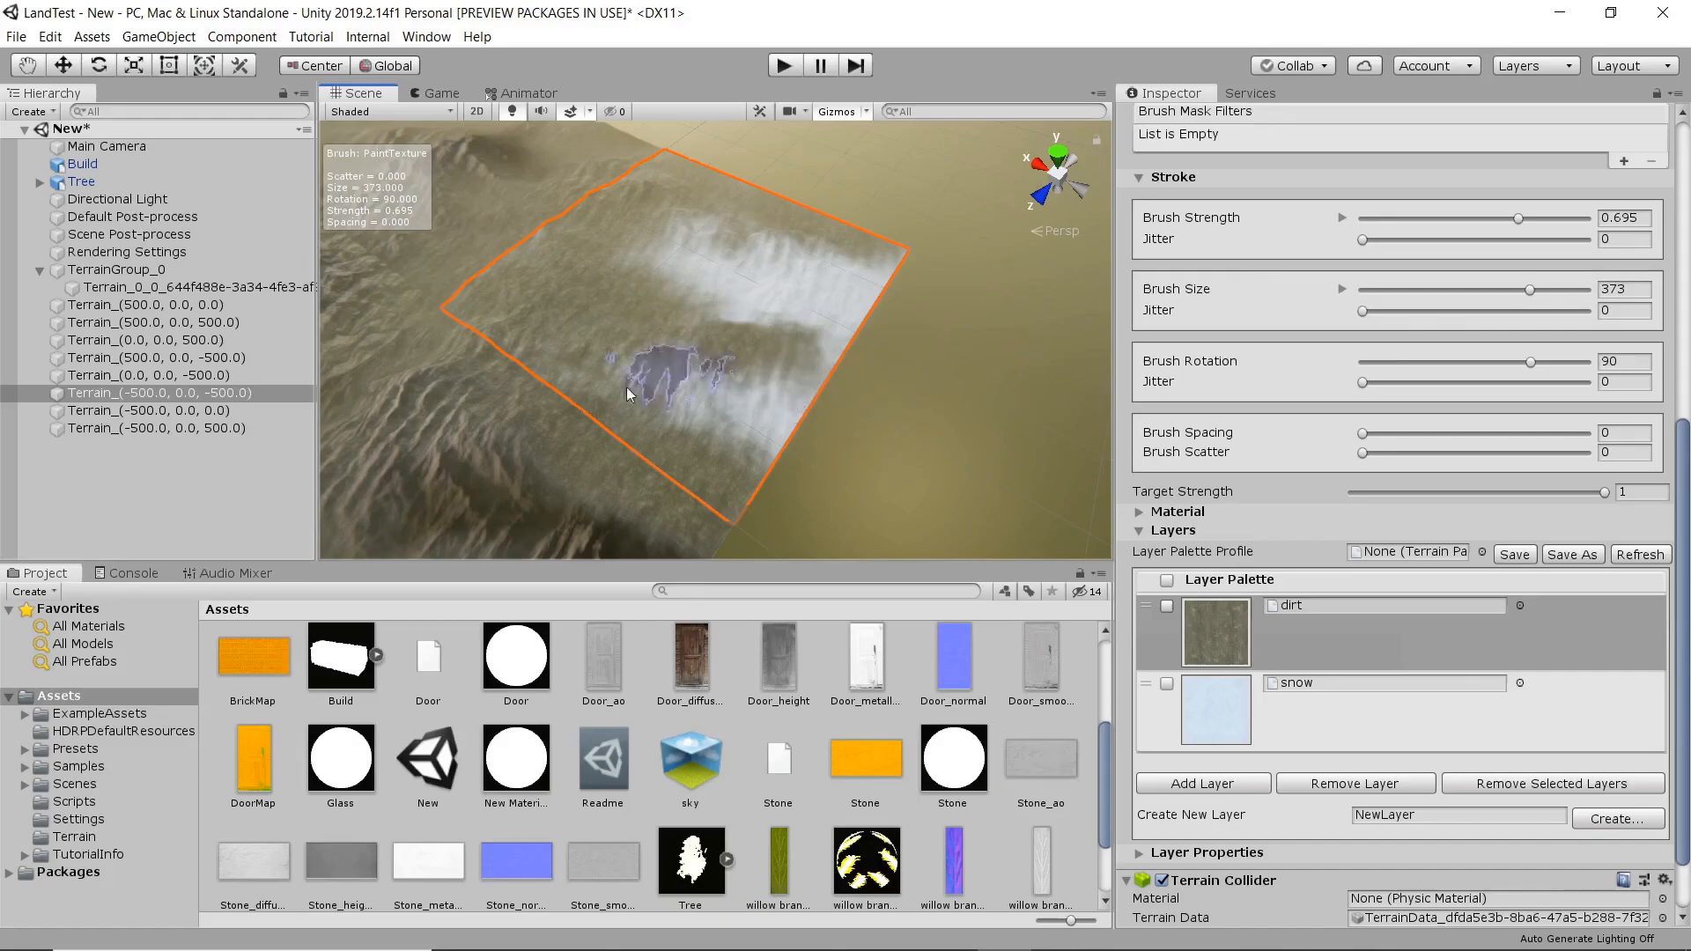
{"action": "scroll", "coordinate": [822, 339], "scroll_direction": "down", "scroll_amount": 8}
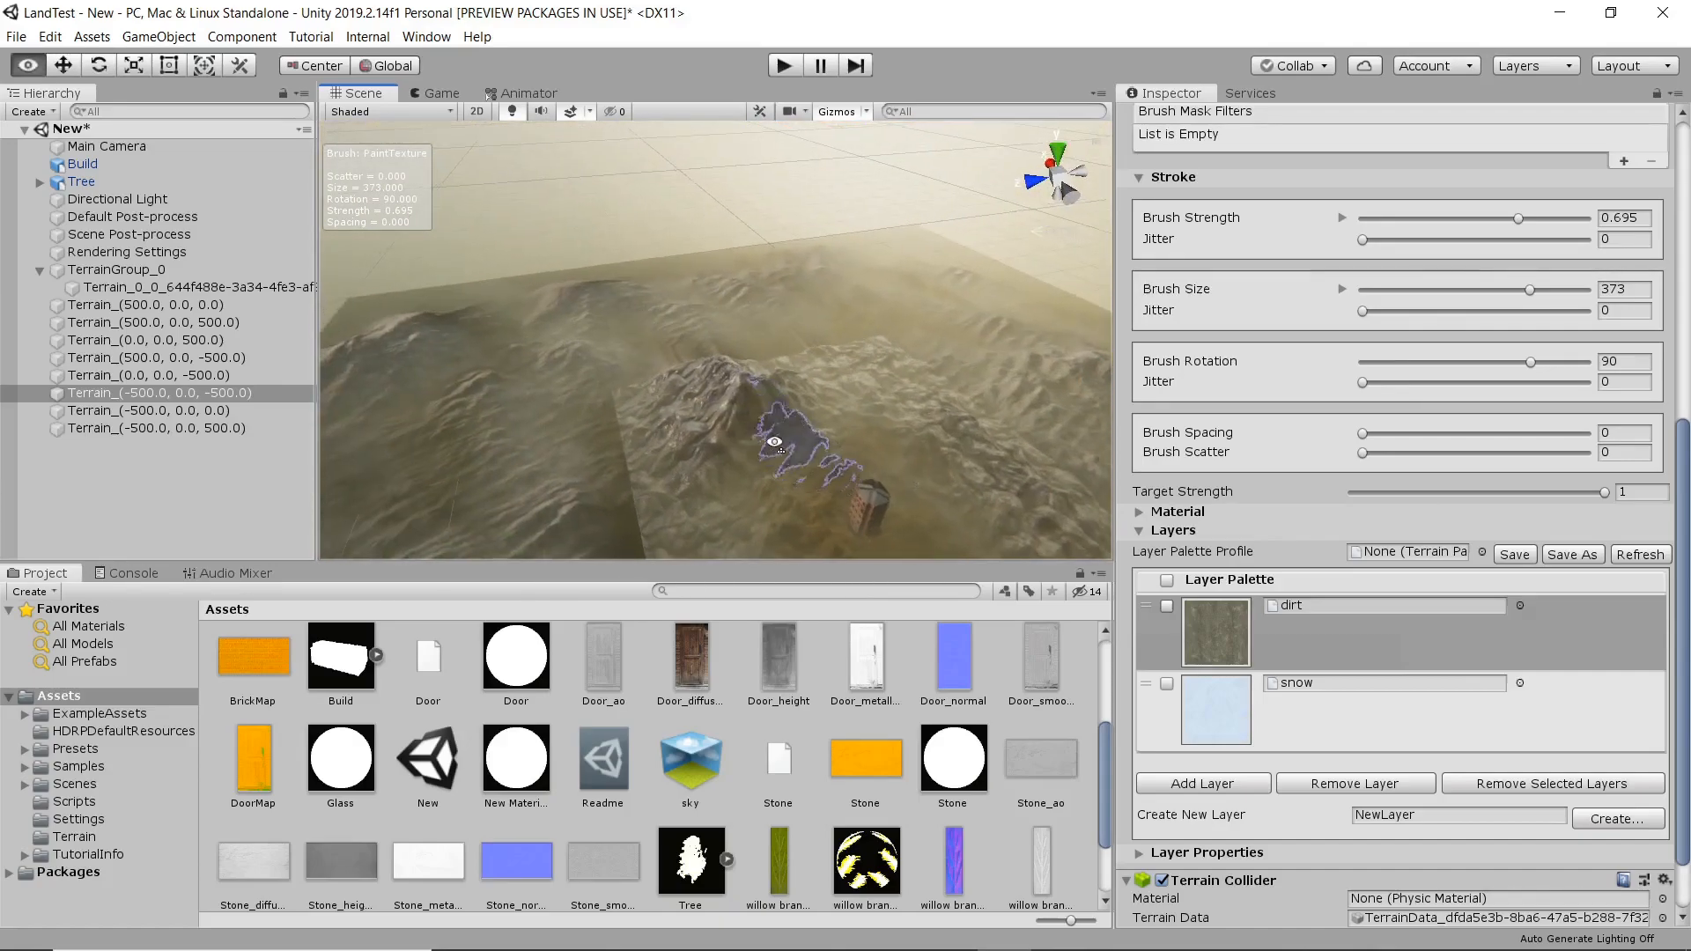
{"action": "middle_click_drag", "start_coordinate": [769, 490], "coordinate": [744, 396]}
{"action": "scroll", "coordinate": [746, 396], "scroll_direction": "down", "scroll_amount": 3}
{"action": "scroll", "coordinate": [825, 427], "scroll_direction": "up", "scroll_amount": 4}
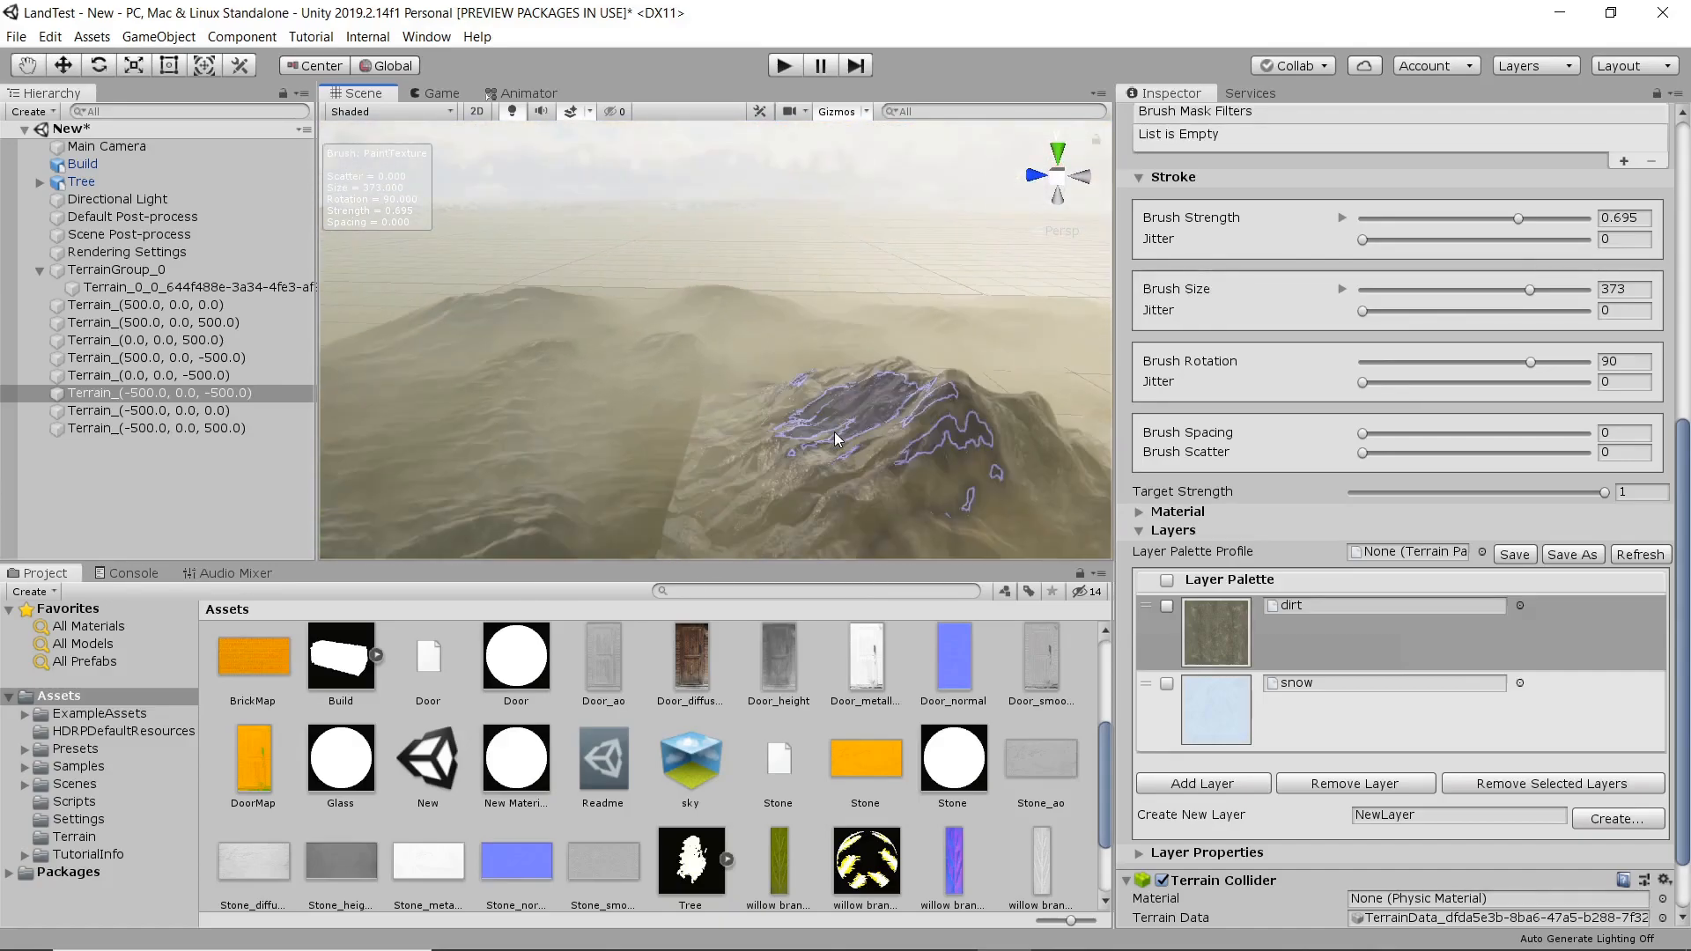
{"action": "right_click_drag", "start_coordinate": [828, 425], "coordinate": [704, 342]}
{"action": "scroll", "coordinate": [793, 387], "scroll_direction": "down", "scroll_amount": 5}
{"action": "scroll", "coordinate": [719, 422], "scroll_direction": "up", "scroll_amount": 1}
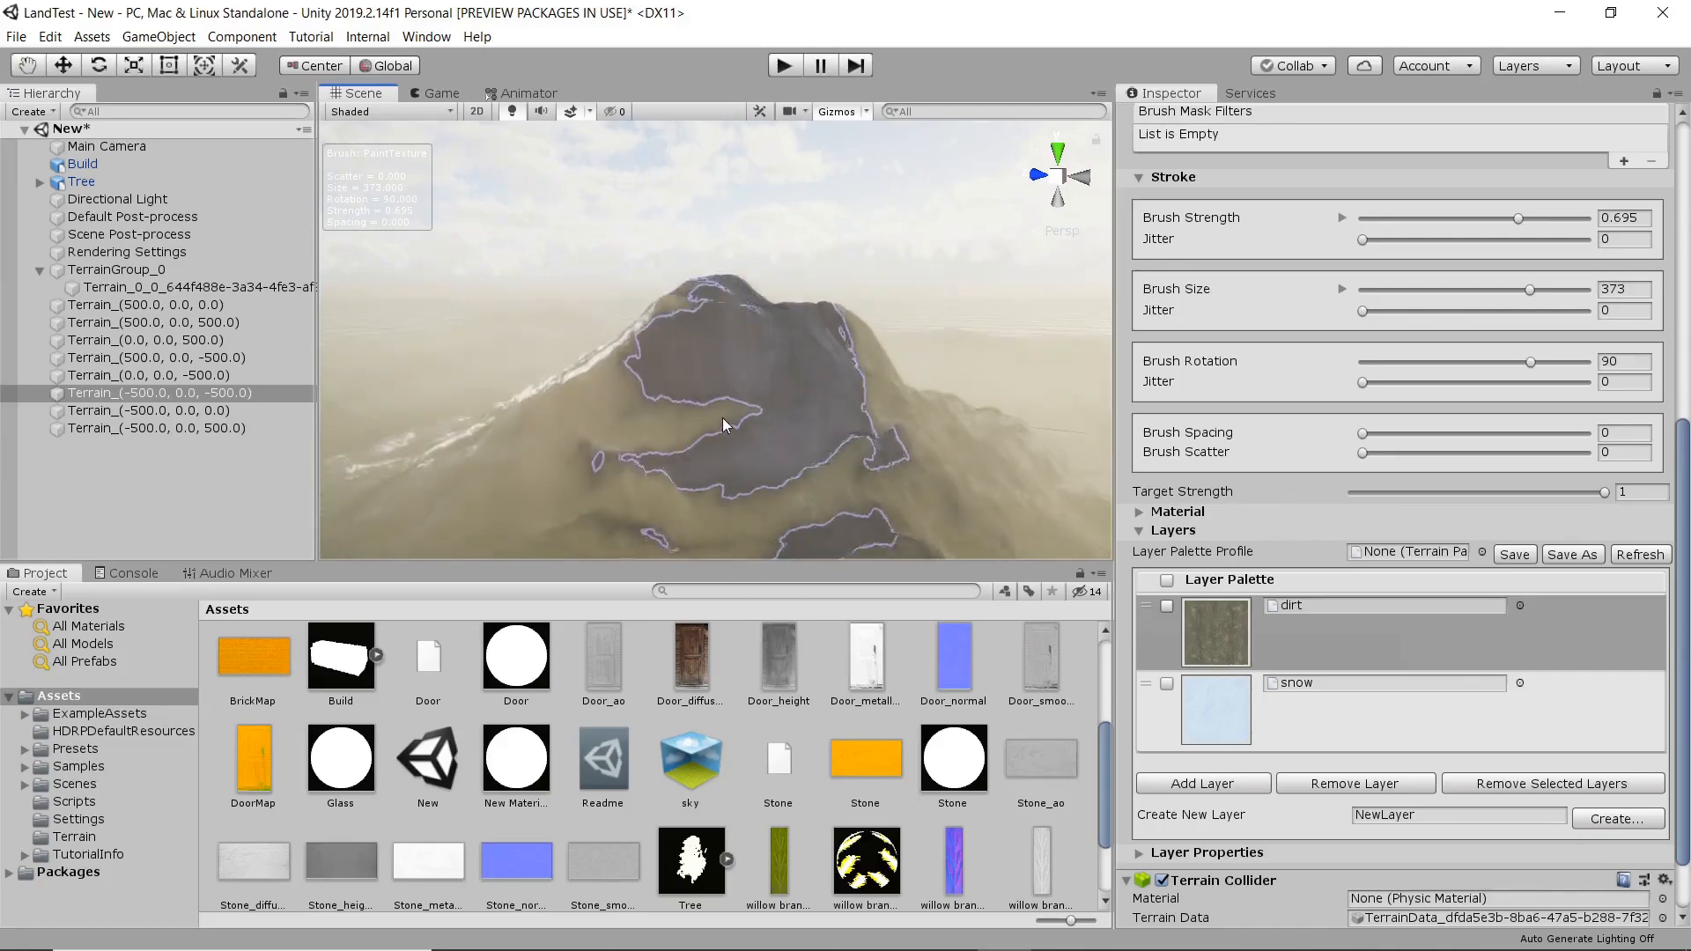
{"action": "left_click", "coordinate": [1286, 731]}
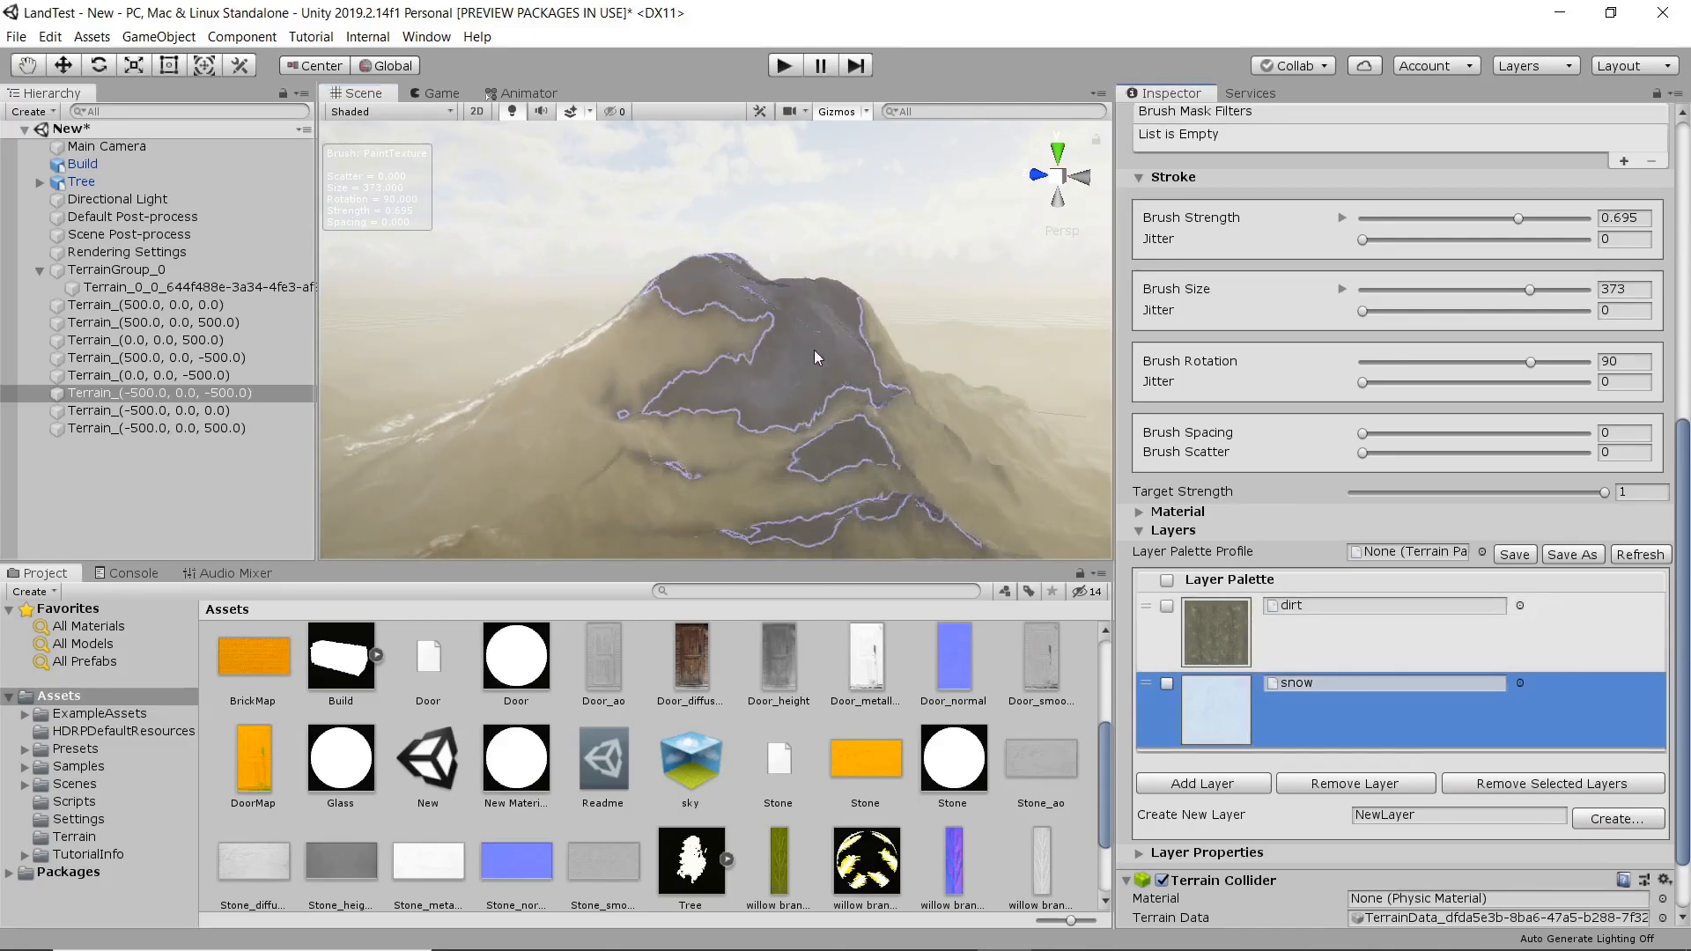
{"action": "left_click", "coordinate": [1467, 219]}
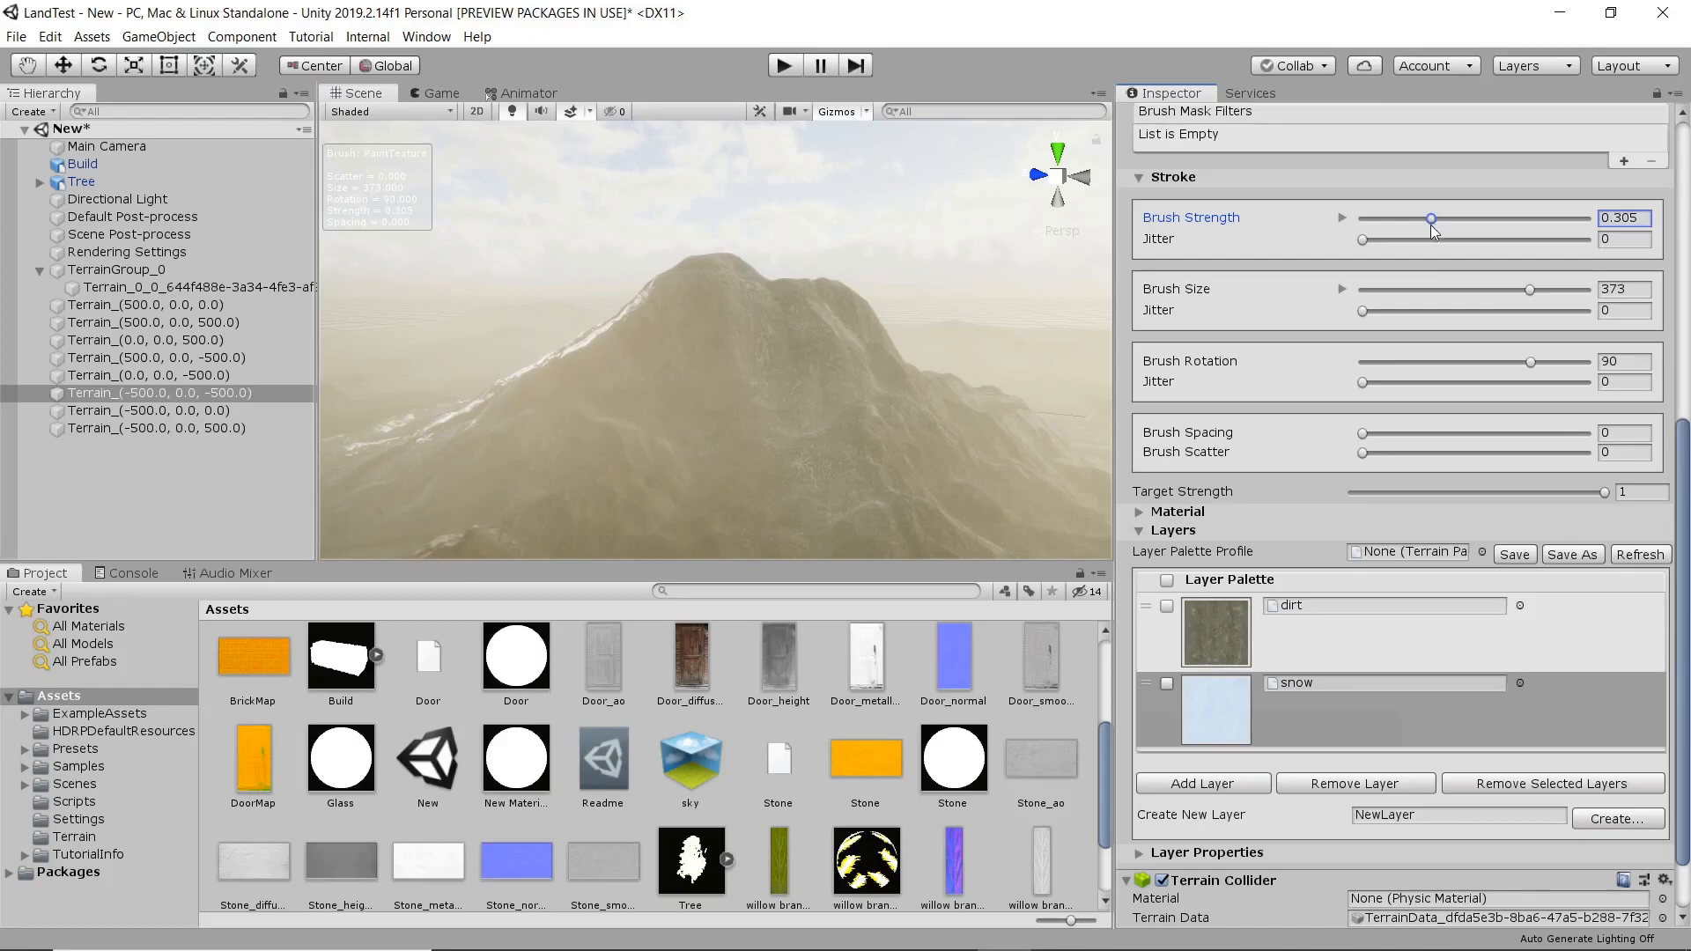
{"action": "scroll", "coordinate": [1375, 365], "scroll_direction": "up", "scroll_amount": 5}
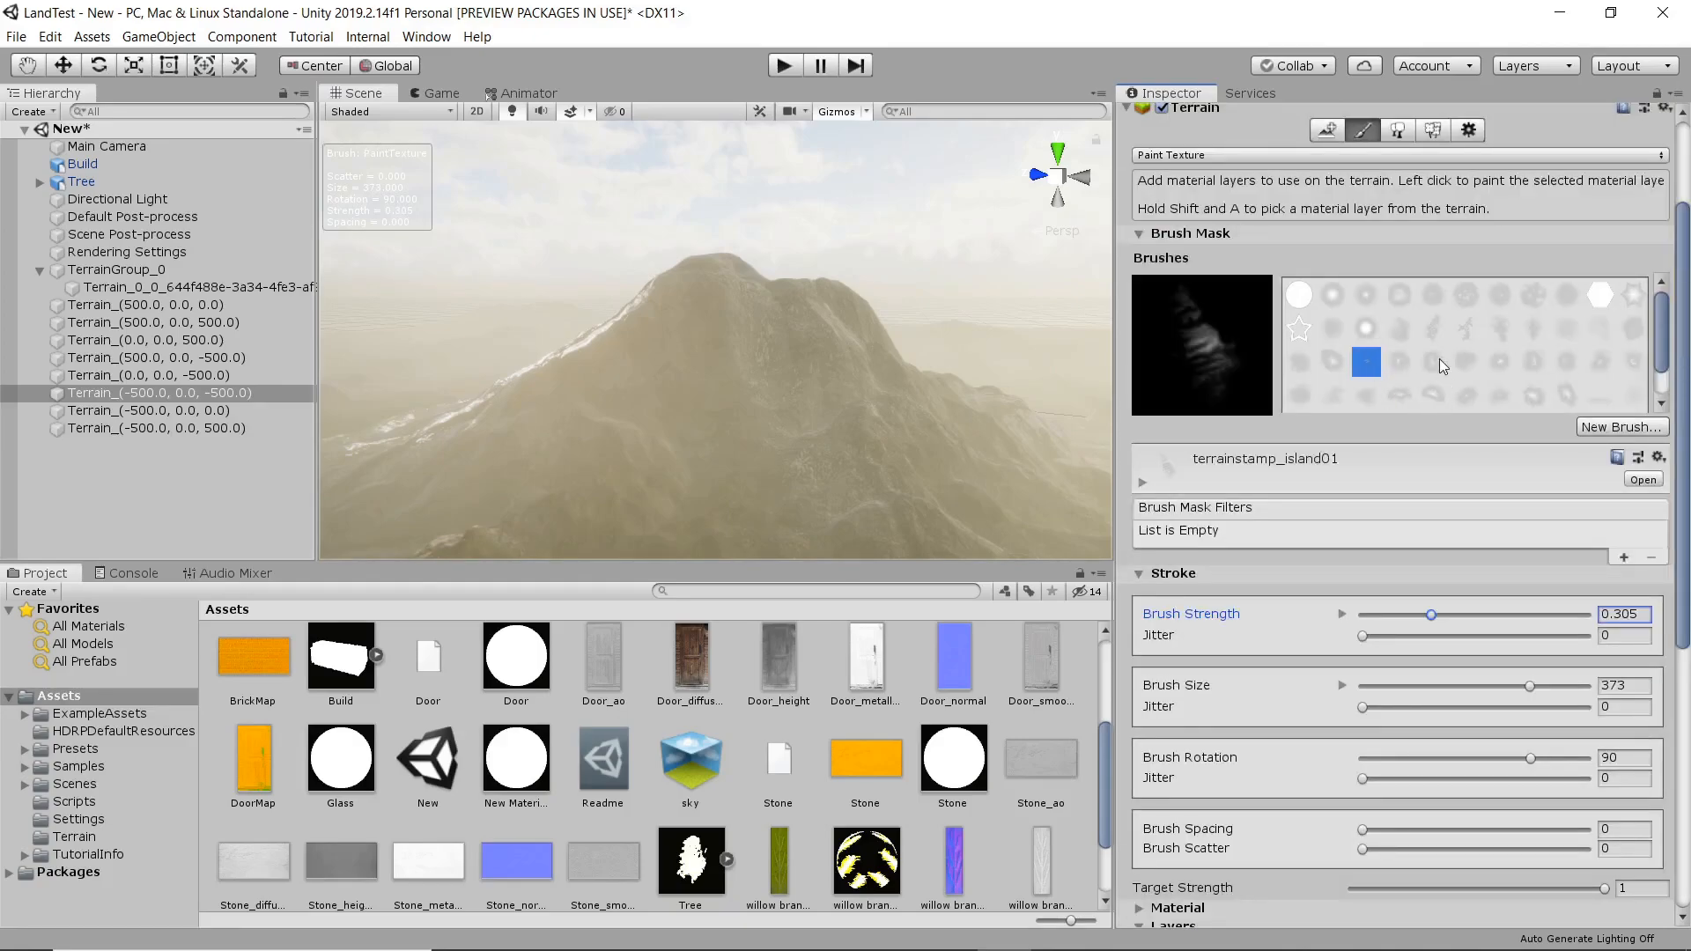
{"action": "left_click", "coordinate": [1433, 328]}
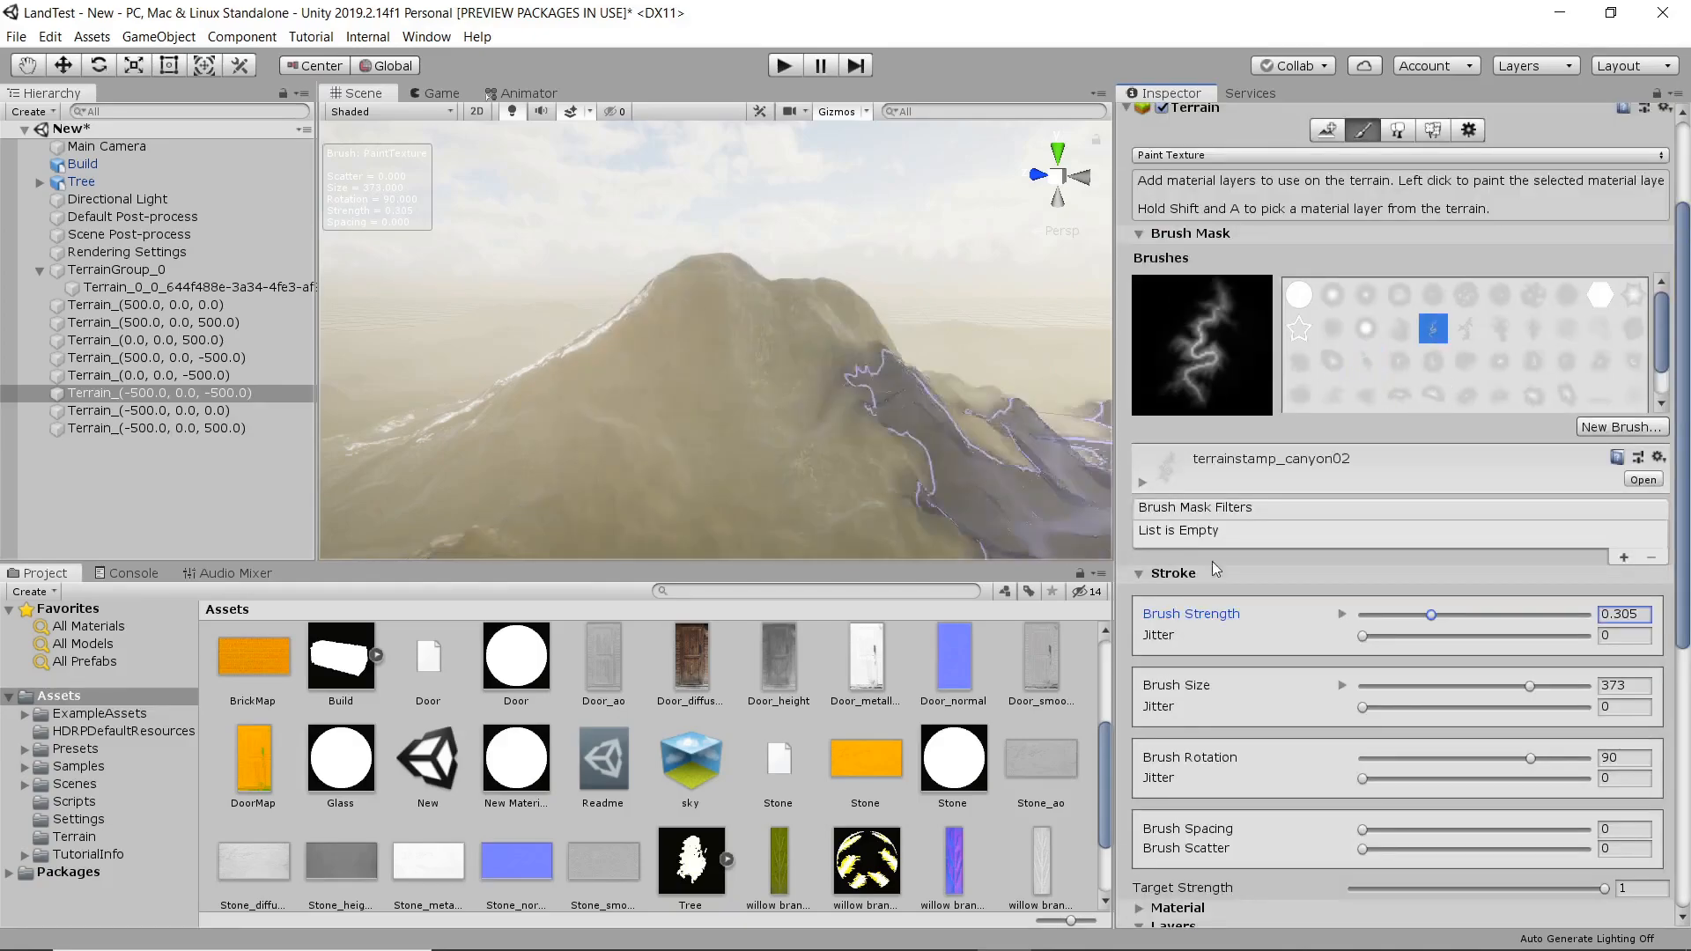
{"action": "left_click_drag", "start_coordinate": [1493, 686], "coordinate": [1426, 690]}
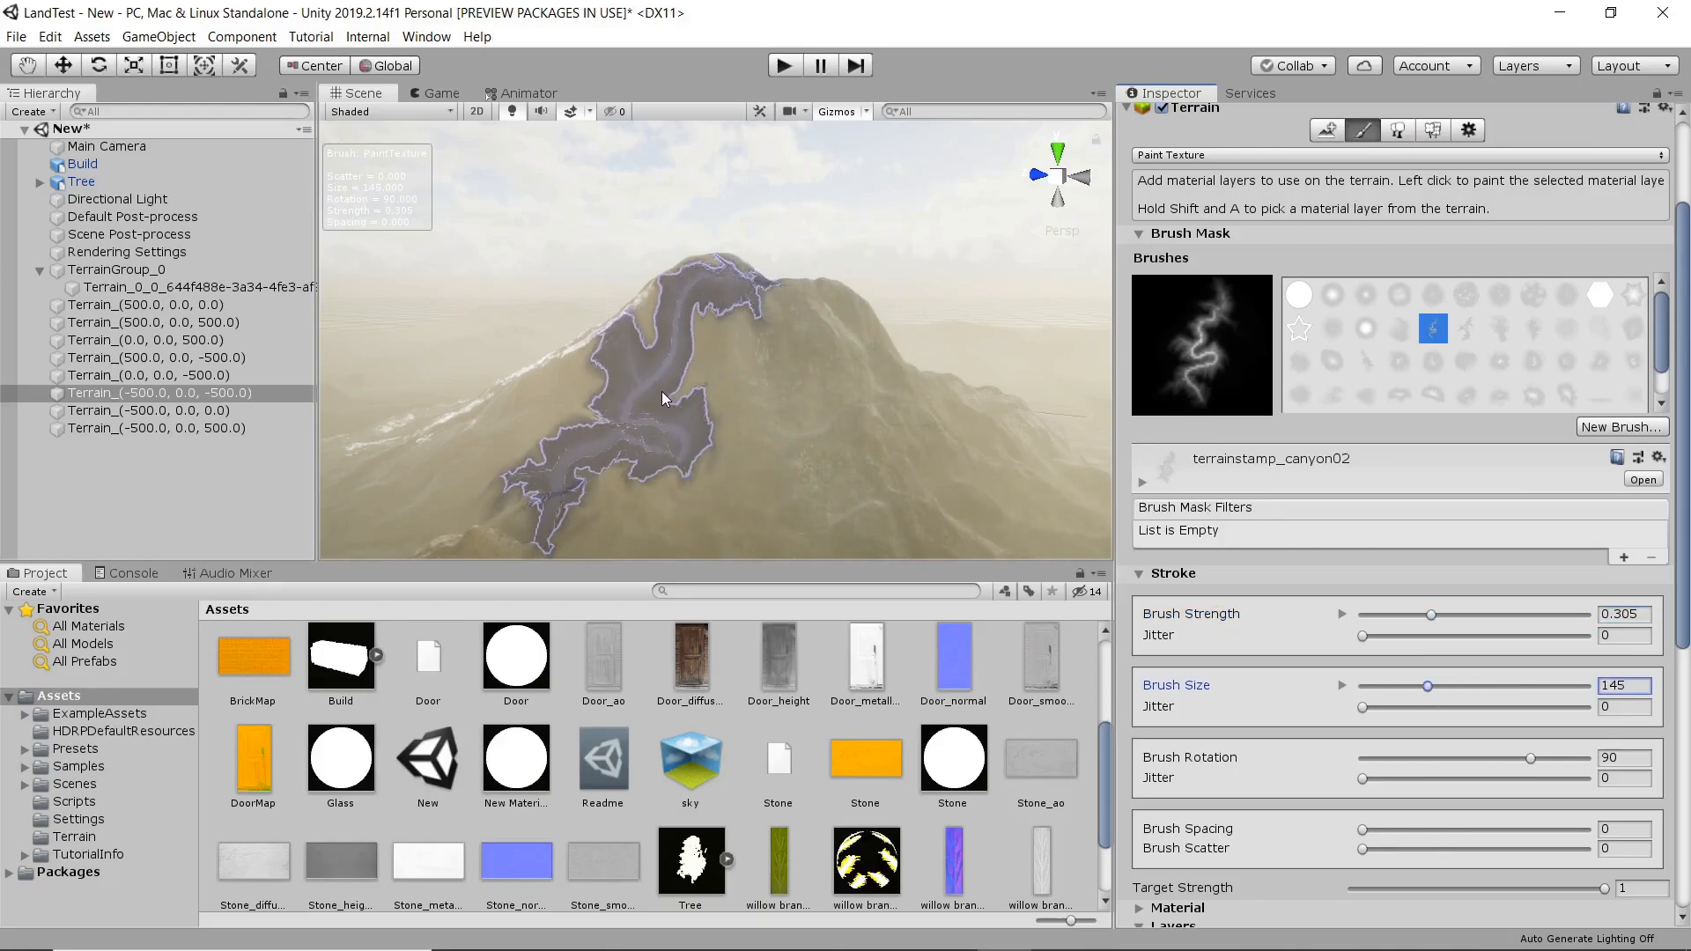
{"action": "left_click", "coordinate": [655, 409]}
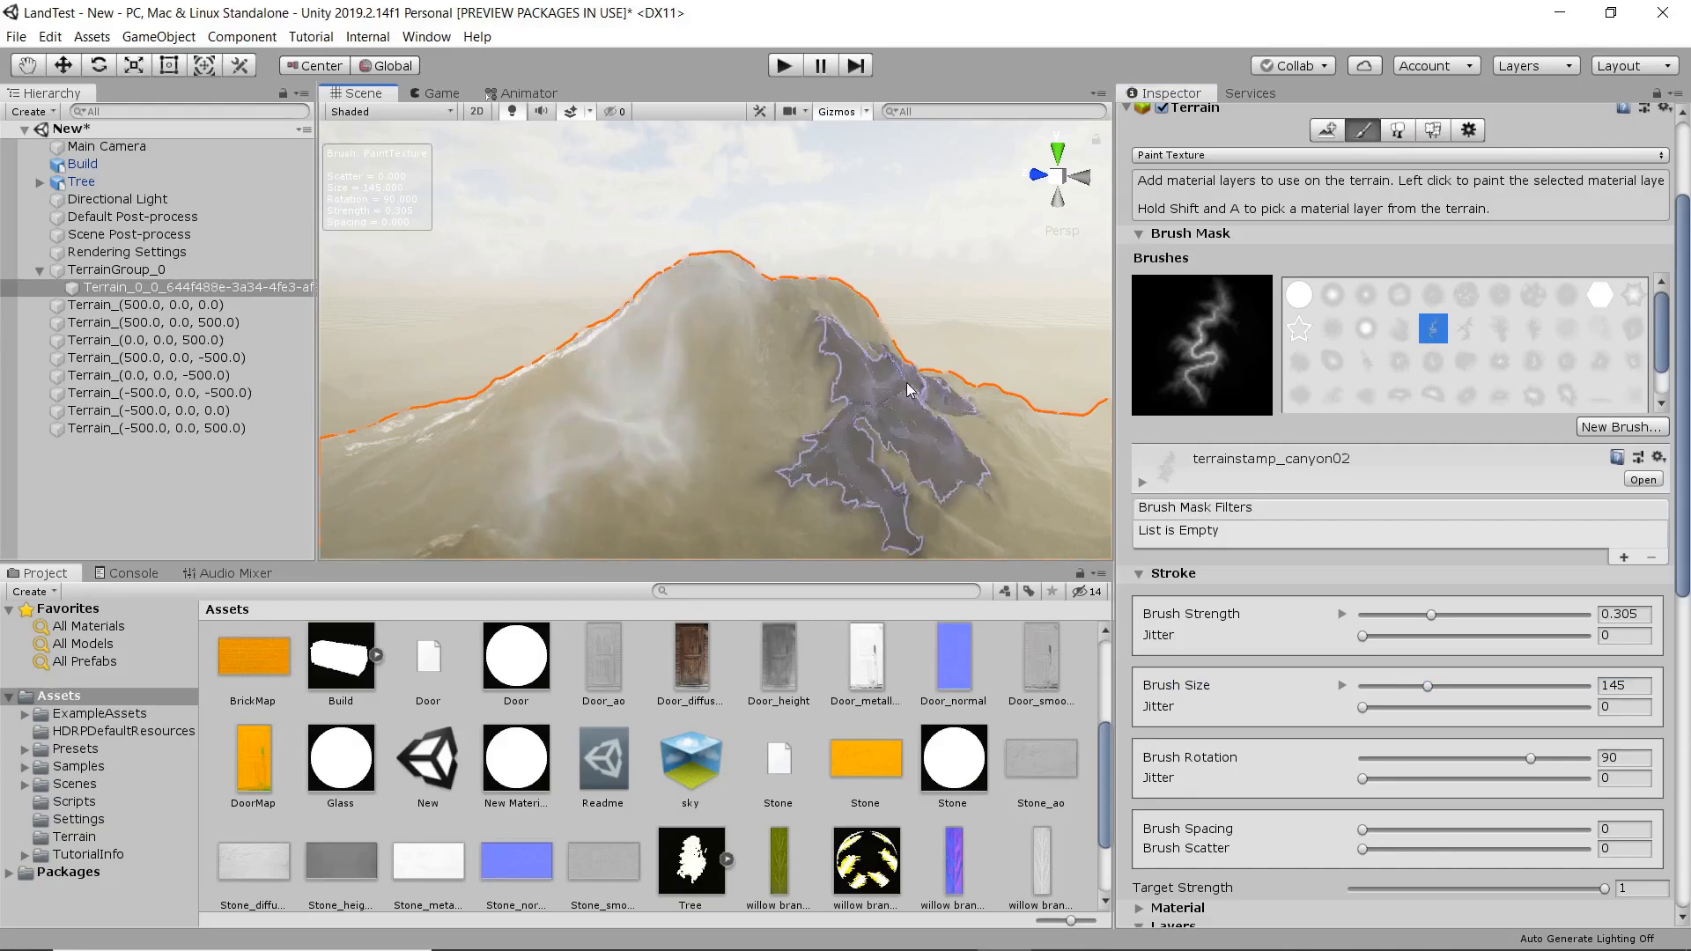
Stamp more snow over the peak and the other sides of the original mountain with the same canyon brush.
{"action": "middle_click_drag", "start_coordinate": [921, 381], "coordinate": [763, 404]}
{"action": "right_click_drag", "start_coordinate": [764, 404], "coordinate": [684, 369], "text": "alt"}
{"action": "left_click_drag", "start_coordinate": [810, 376], "coordinate": [563, 393], "text": "alt"}
{"action": "middle_click_drag", "start_coordinate": [766, 398], "coordinate": [604, 405]}
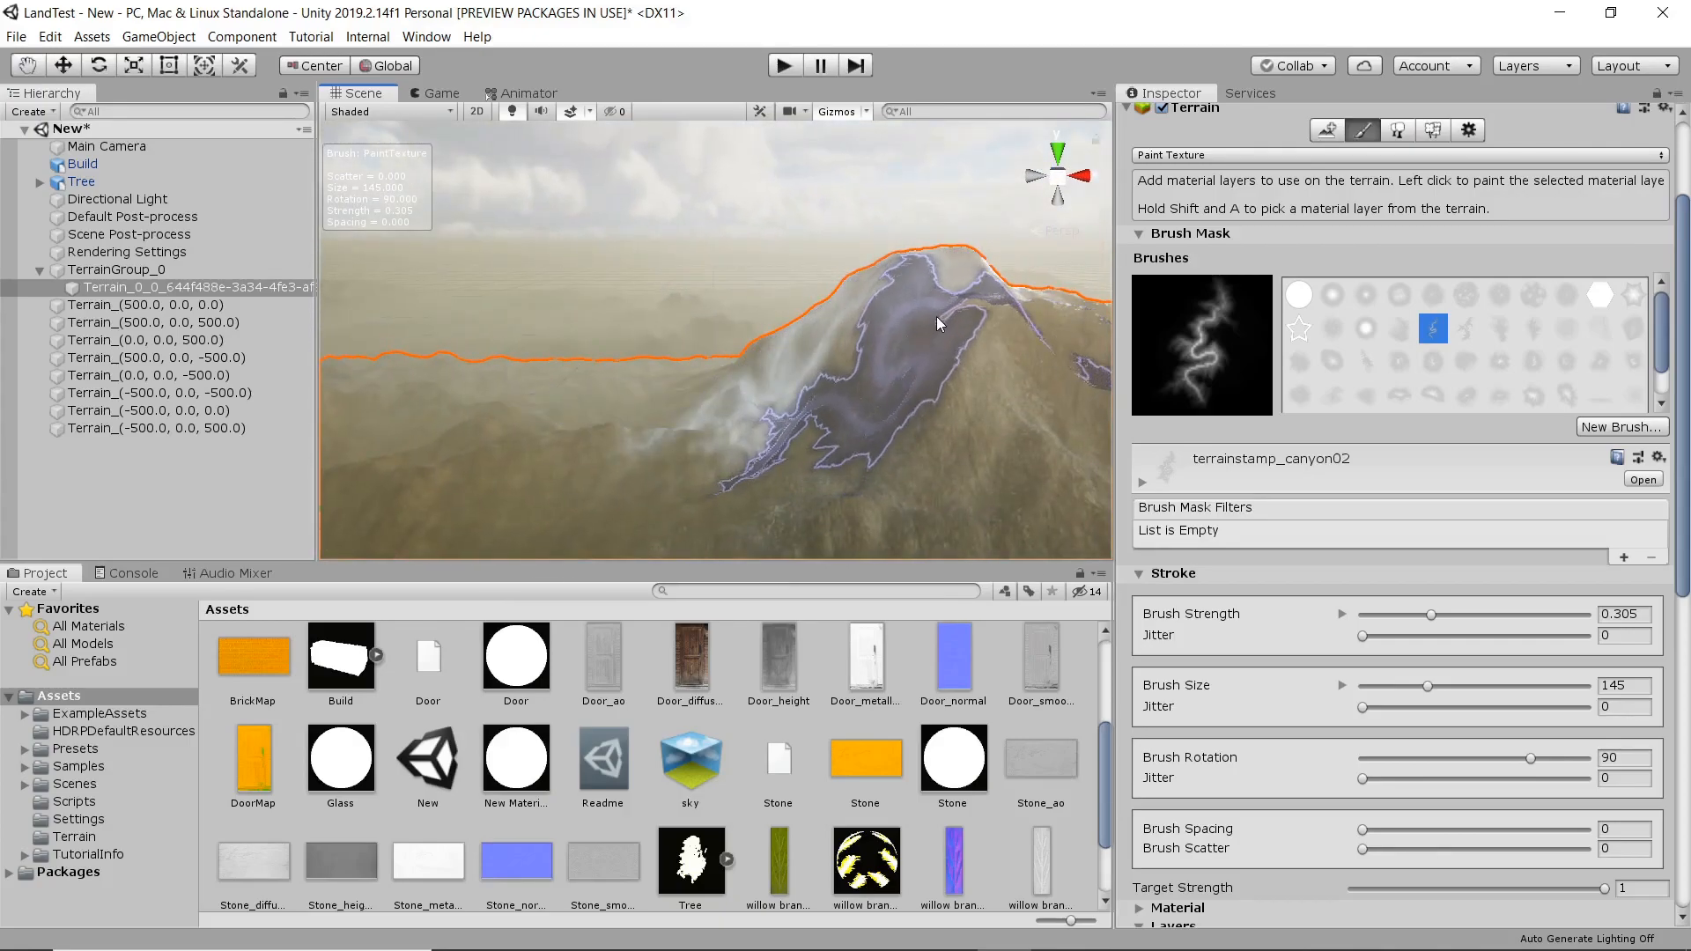
{"action": "left_click", "coordinate": [976, 286]}
{"action": "left_click", "coordinate": [977, 287]}
{"action": "middle_click_drag", "start_coordinate": [1056, 301], "coordinate": [753, 359]}
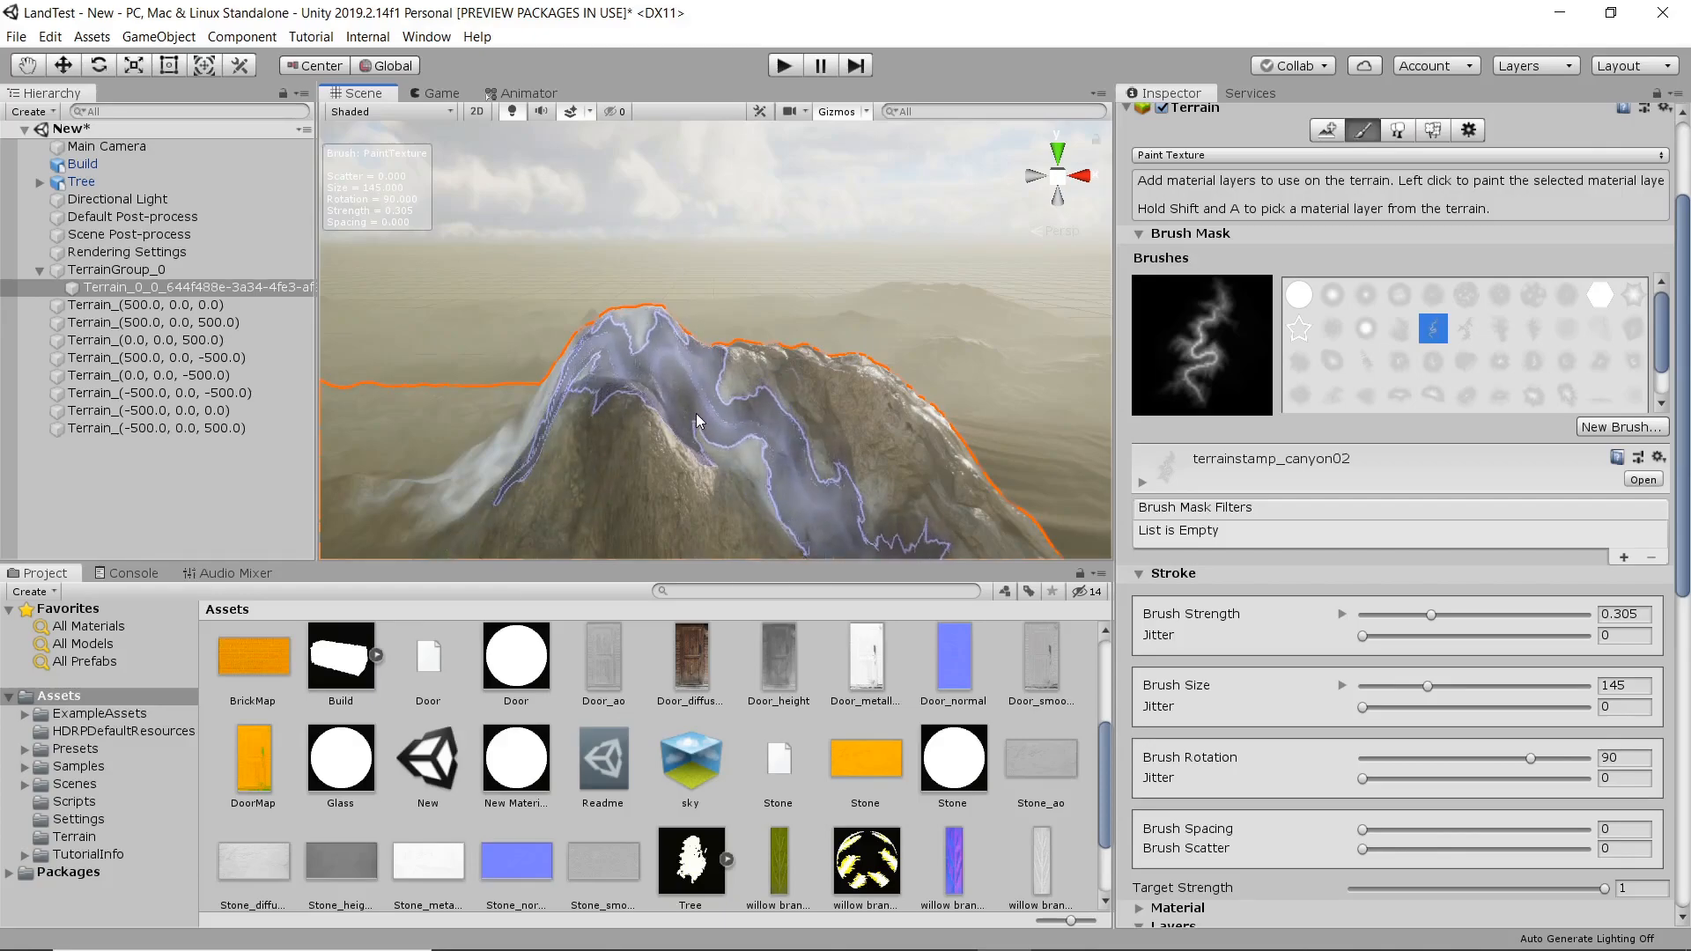
{"action": "mouse_move", "coordinate": [698, 423]}
{"action": "left_mouse_down"}
{"action": "mouse_move", "coordinate": [616, 458]}
{"action": "mouse_move", "coordinate": [747, 477]}
{"action": "mouse_move", "coordinate": [863, 413]}
{"action": "mouse_move", "coordinate": [837, 399]}
{"action": "left_mouse_up"}
{"action": "right_click_drag", "start_coordinate": [786, 394], "coordinate": [810, 423]}
{"action": "mouse_move", "coordinate": [704, 393]}
{"action": "right_mouse_down"}
{"action": "mouse_move", "coordinate": [657, 407]}
{"action": "mouse_move", "coordinate": [898, 475]}
{"action": "right_mouse_up"}
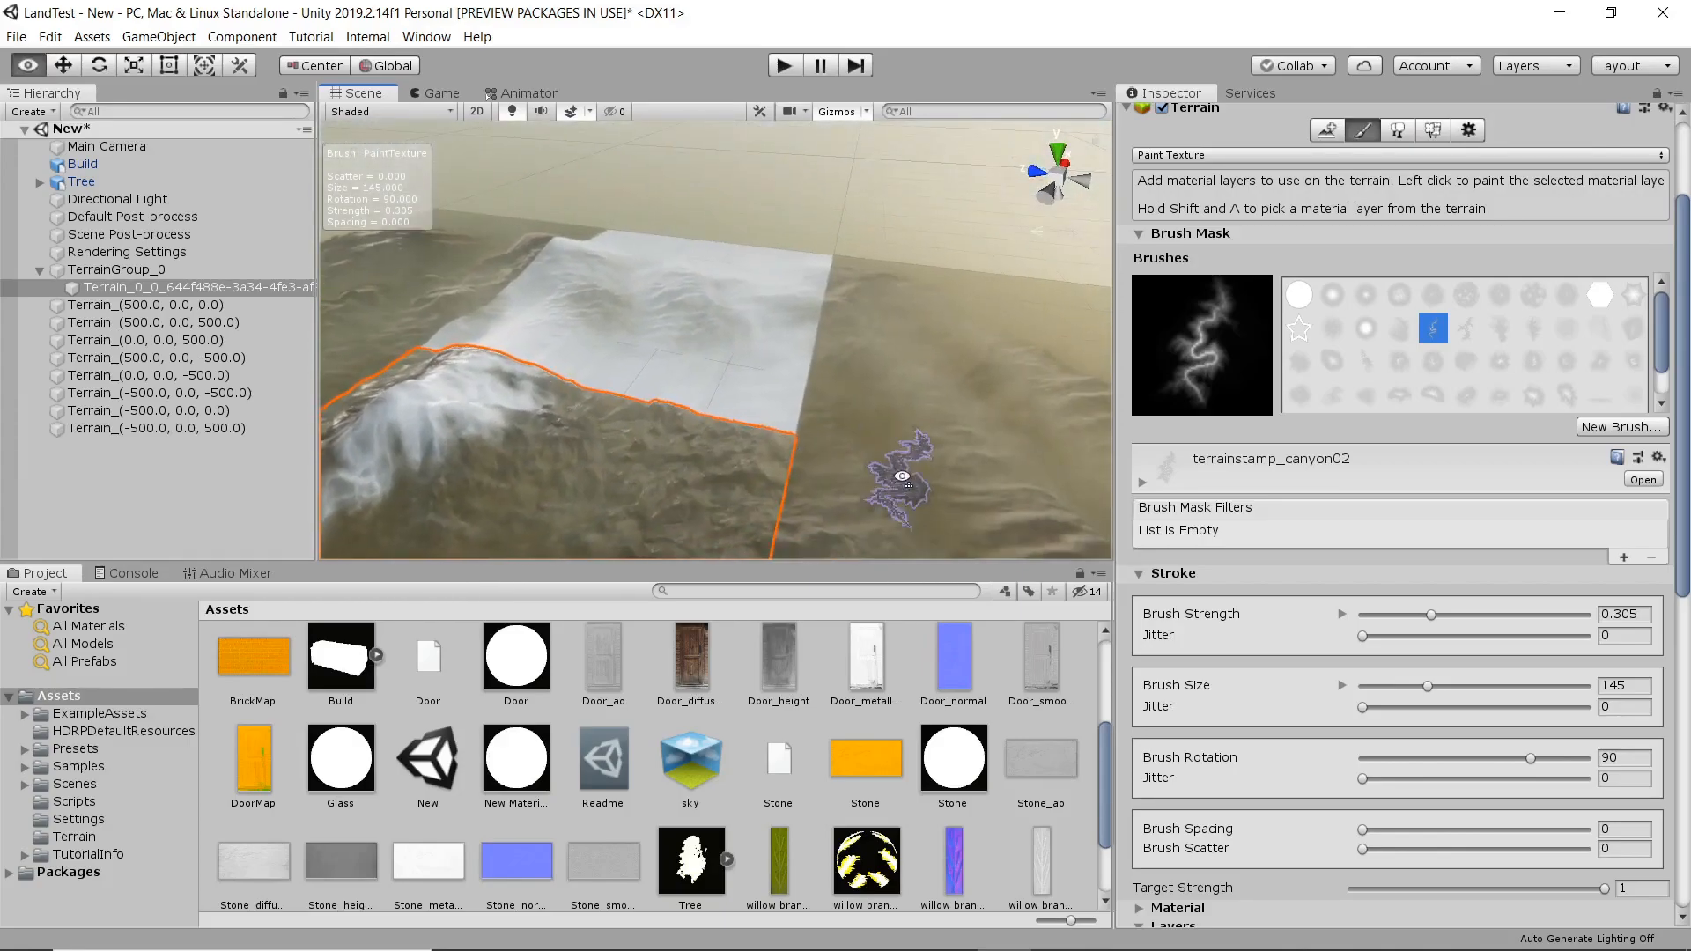
Paint the moss layer over the snow-covered neighbor tile behind the mountain and onto the adjoining tile.
{"action": "right_click_drag", "start_coordinate": [679, 377], "coordinate": [836, 485]}
{"action": "right_click_drag", "start_coordinate": [635, 343], "coordinate": [775, 264]}
{"action": "middle_click_drag", "start_coordinate": [802, 236], "coordinate": [867, 491]}
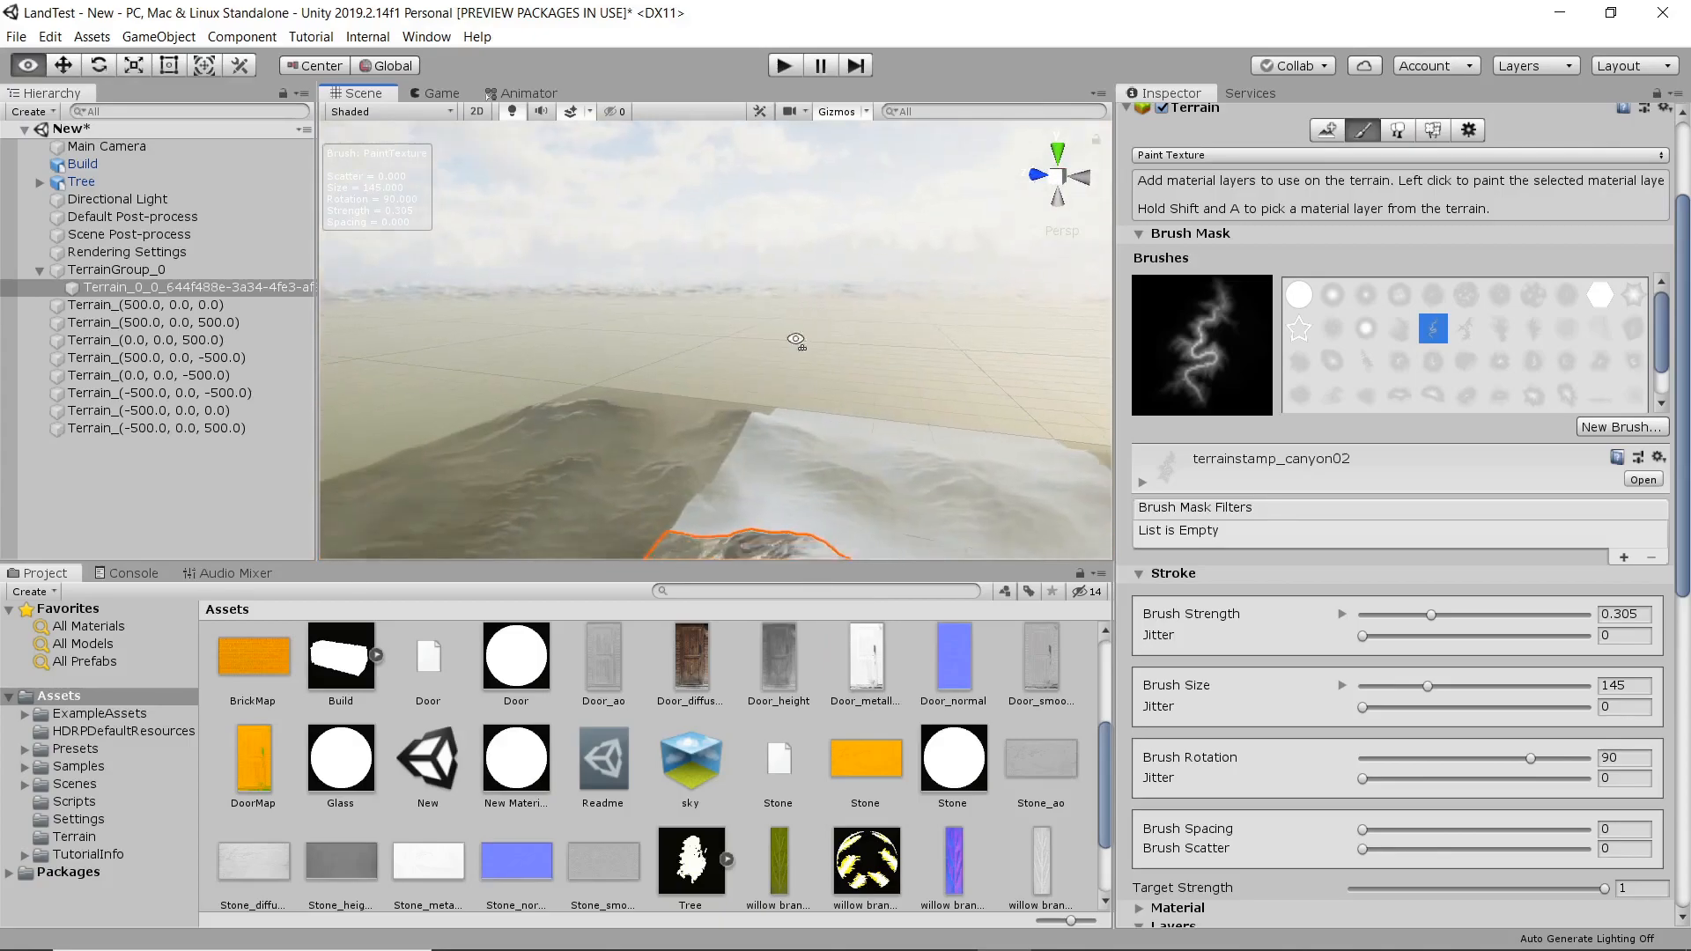
{"action": "right_click_drag", "start_coordinate": [800, 332], "coordinate": [764, 438]}
{"action": "middle_click_drag", "start_coordinate": [857, 313], "coordinate": [740, 436]}
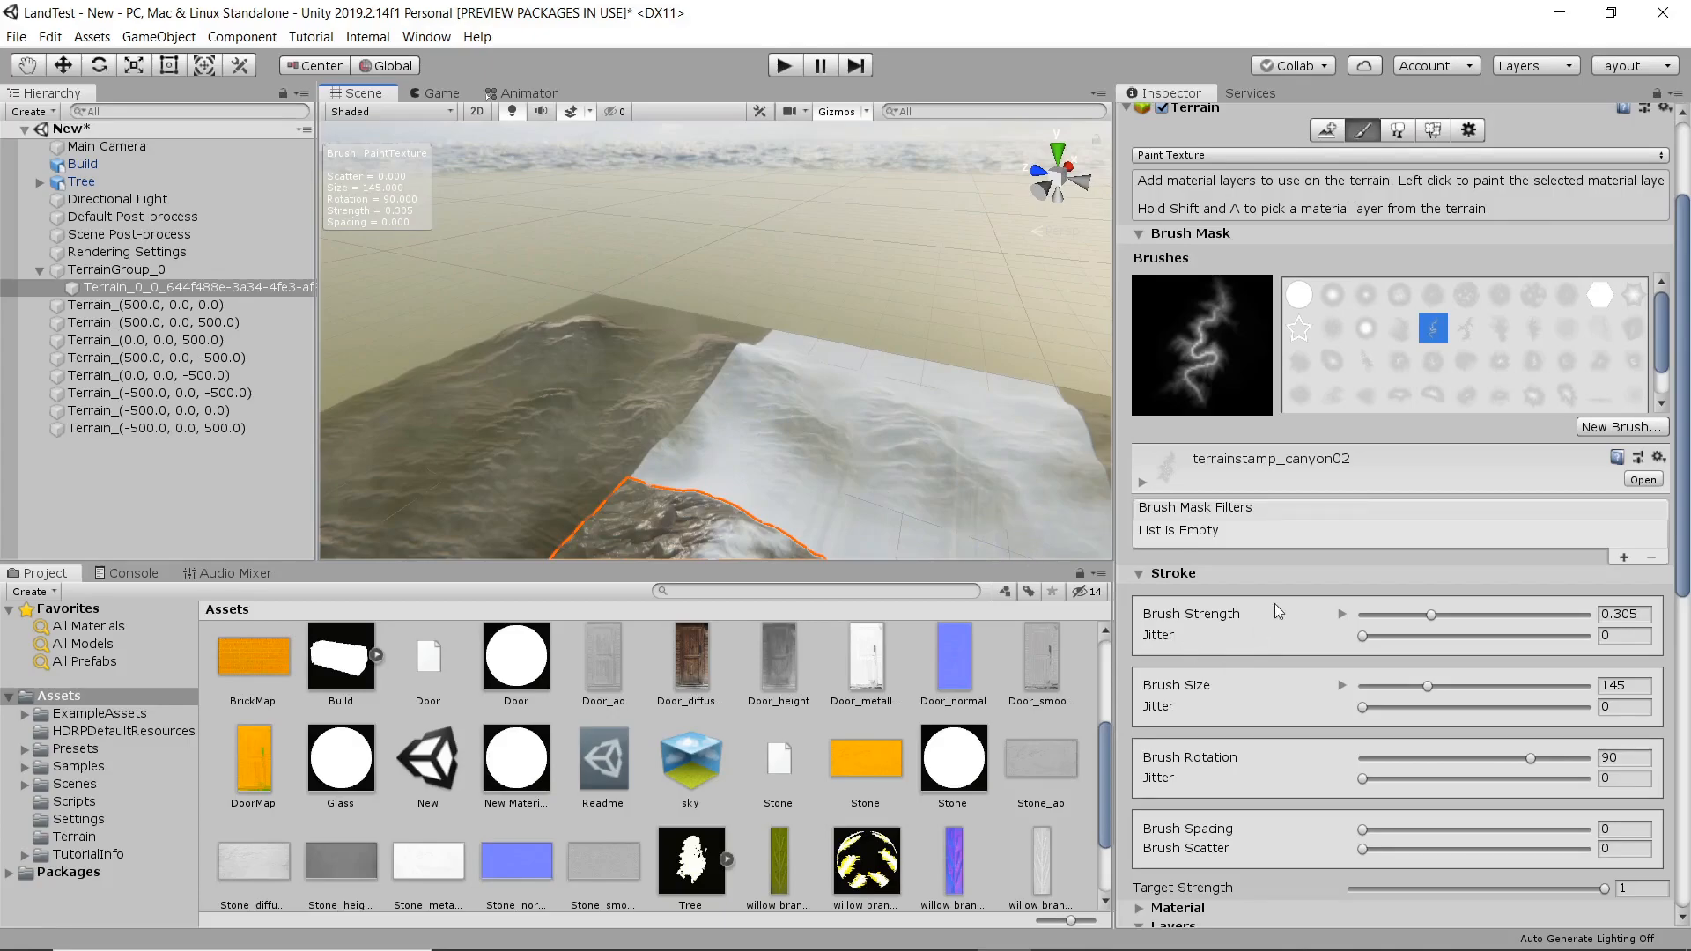
{"action": "scroll", "coordinate": [1275, 608], "scroll_direction": "down", "scroll_amount": 10}
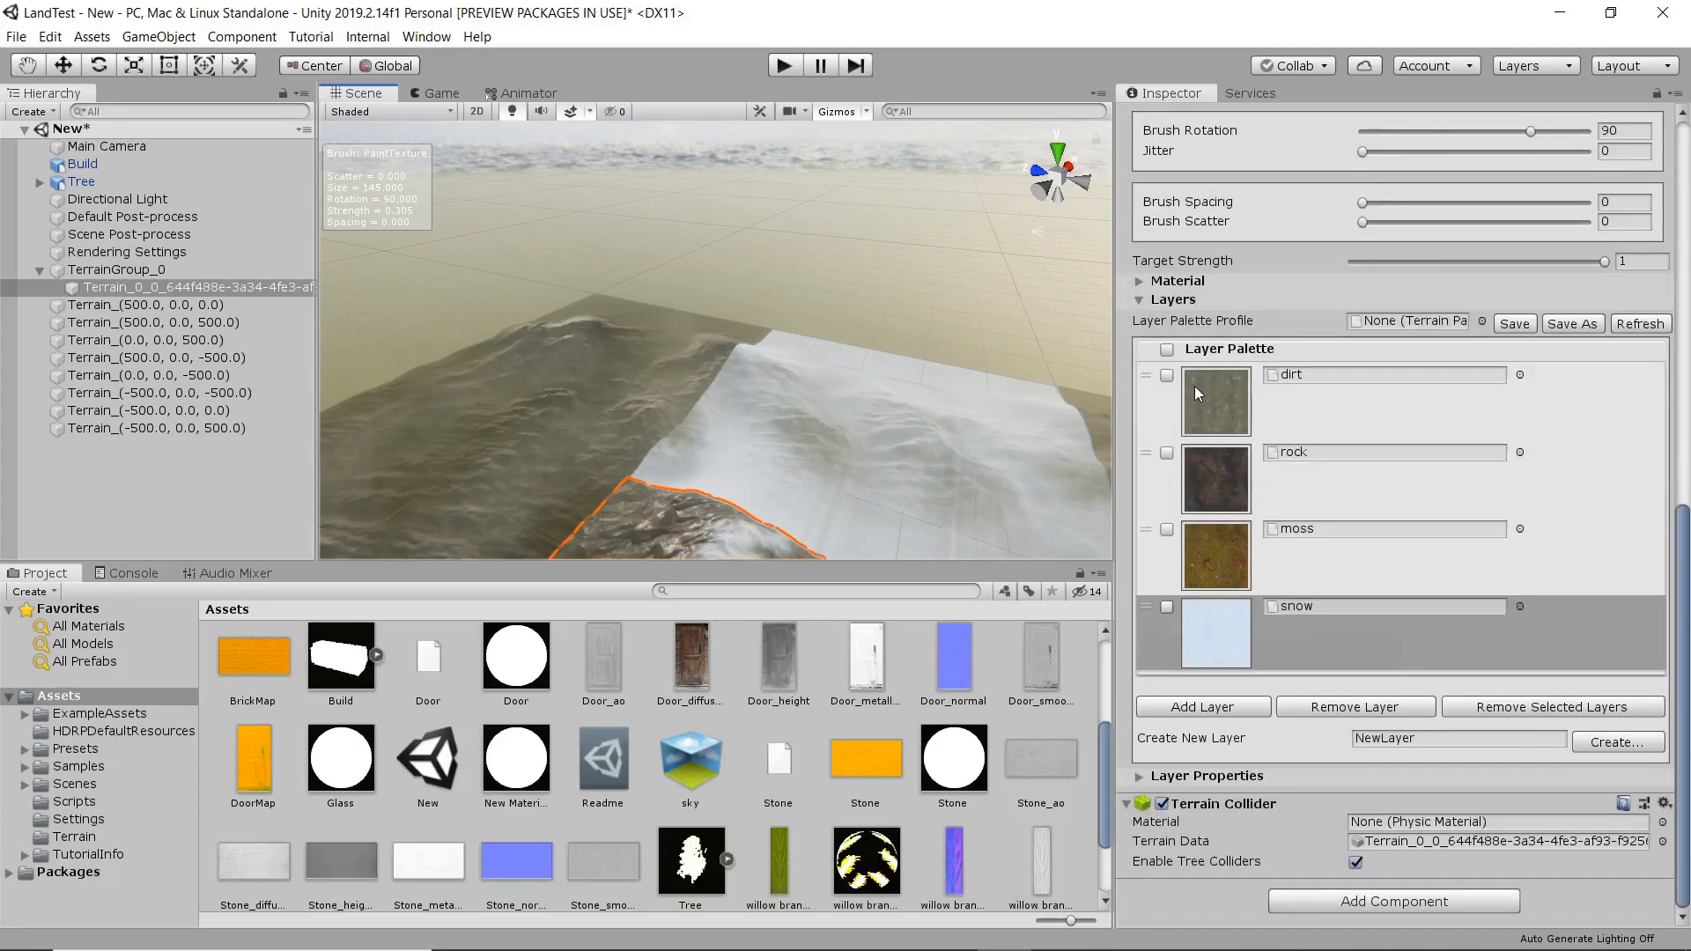
{"action": "left_click", "coordinate": [1213, 544]}
{"action": "left_click_drag", "start_coordinate": [771, 429], "coordinate": [738, 460]}
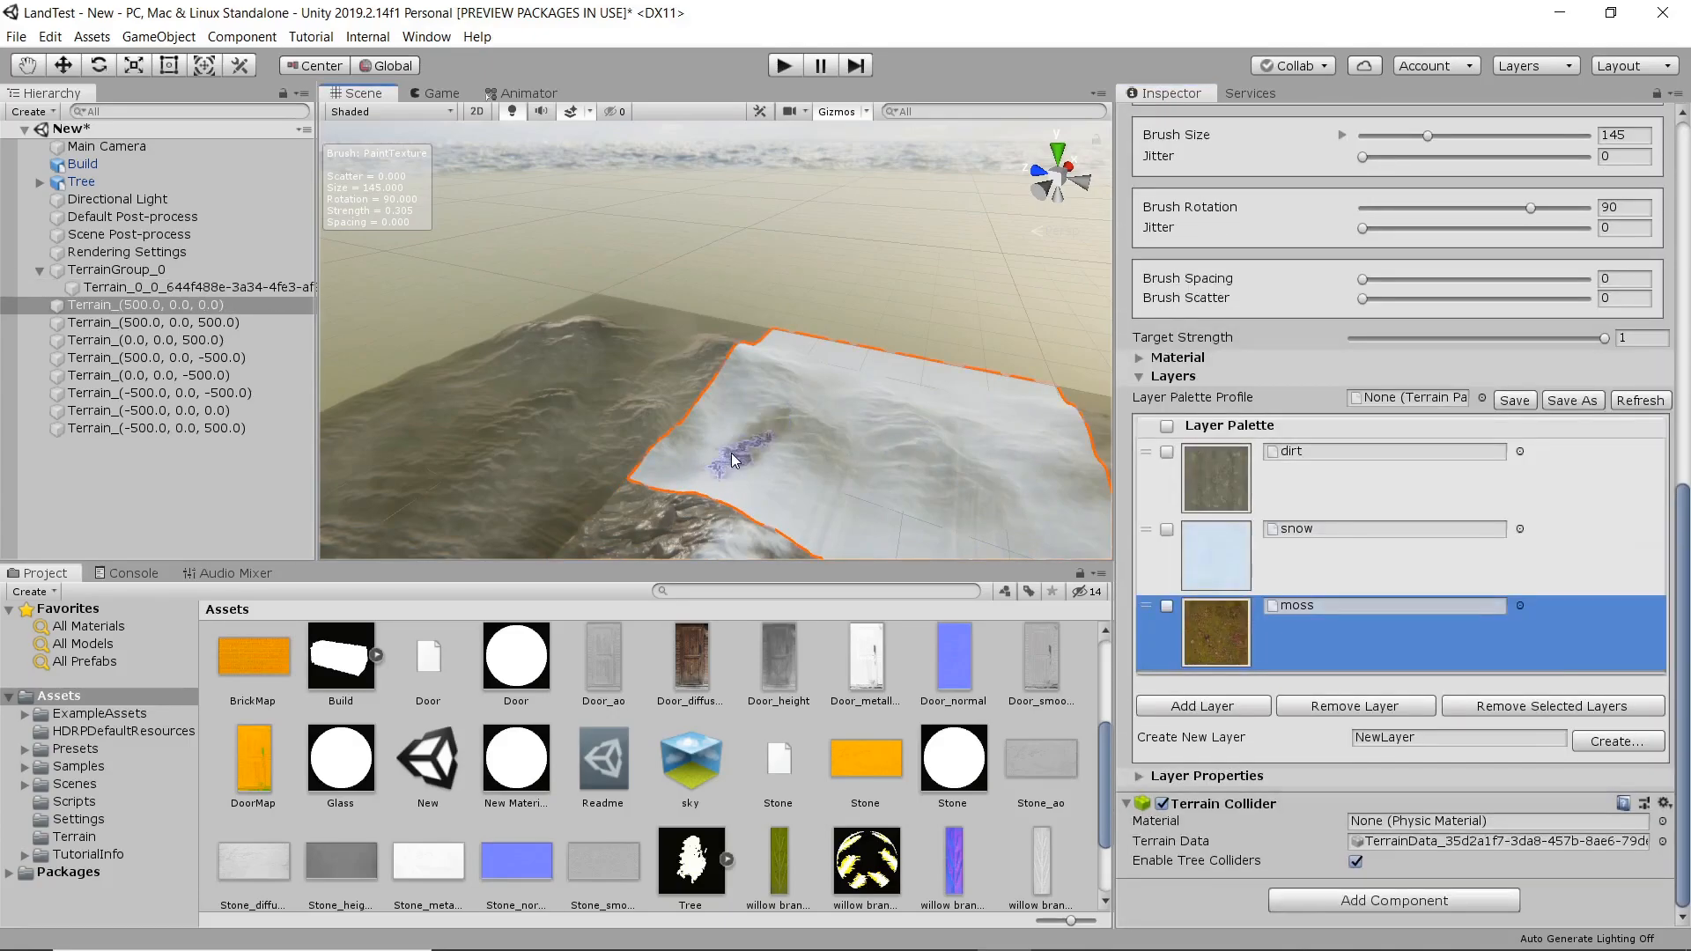
{"action": "left_click", "coordinate": [465, 453]}
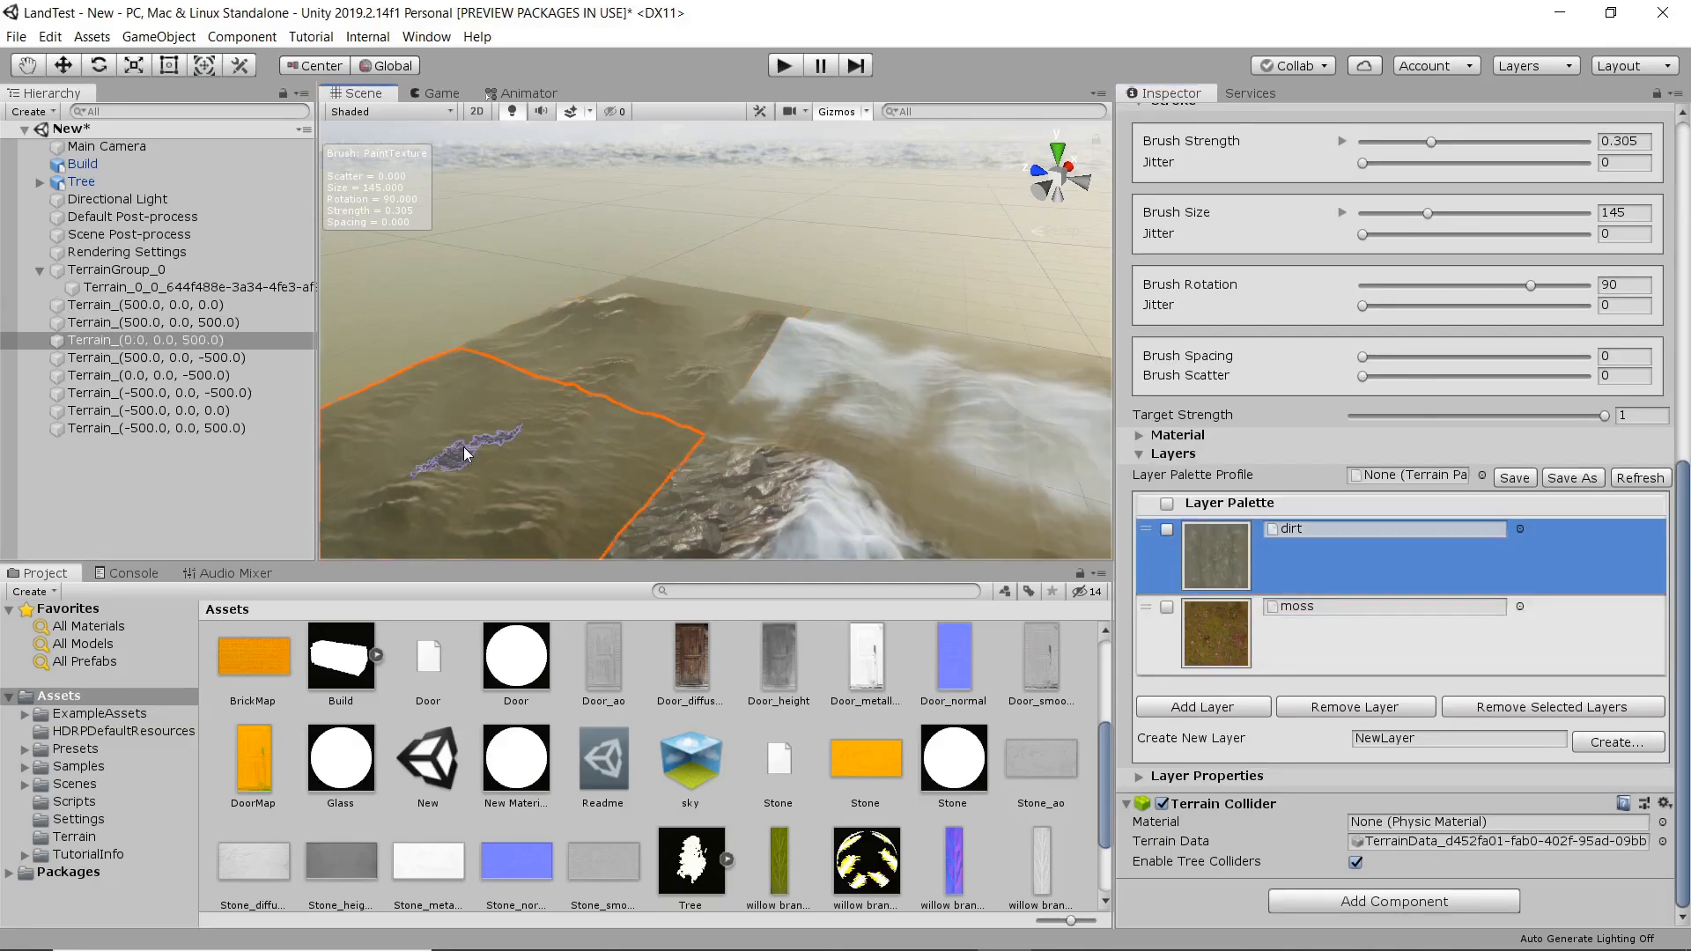
Examine the painted landscape and snowy mountain around the building from close to ground level.
{"action": "middle_click_drag", "start_coordinate": [627, 462], "coordinate": [635, 315]}
{"action": "mouse_move", "coordinate": [671, 437]}
{"action": "middle_mouse_down"}
{"action": "mouse_move", "coordinate": [690, 366]}
{"action": "mouse_move", "coordinate": [667, 385]}
{"action": "middle_mouse_up"}
{"action": "right_click_drag", "start_coordinate": [691, 445], "coordinate": [798, 365]}
{"action": "middle_click_drag", "start_coordinate": [862, 435], "coordinate": [834, 390]}
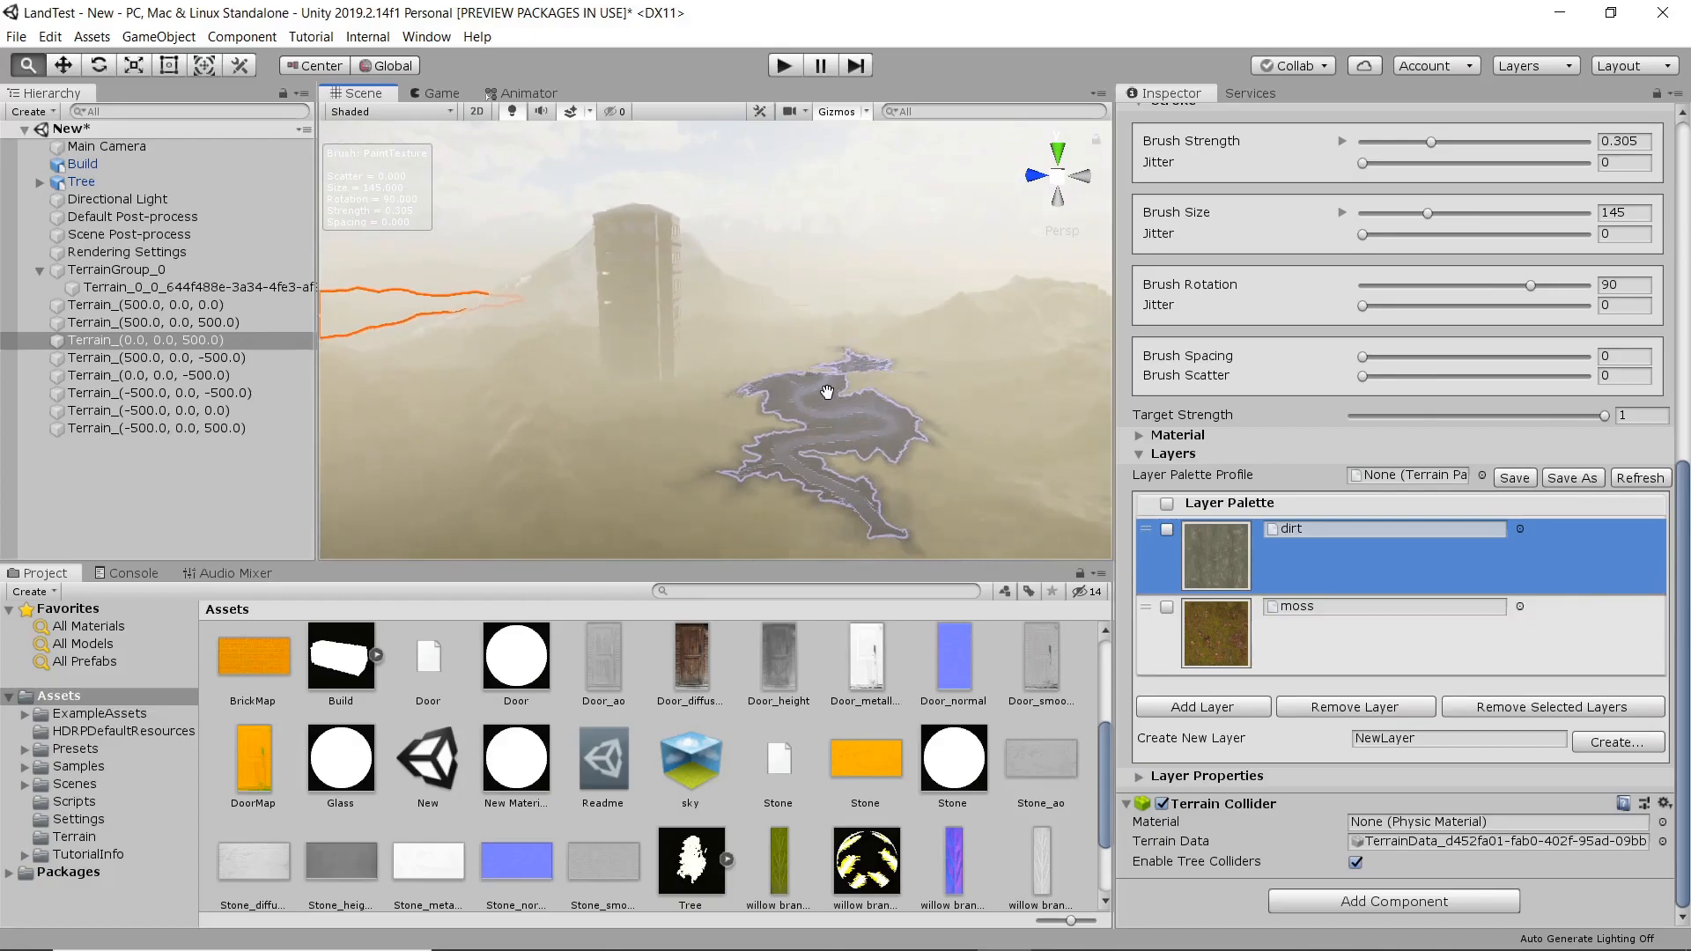
{"action": "scroll", "coordinate": [834, 389], "scroll_direction": "up", "scroll_amount": 6}
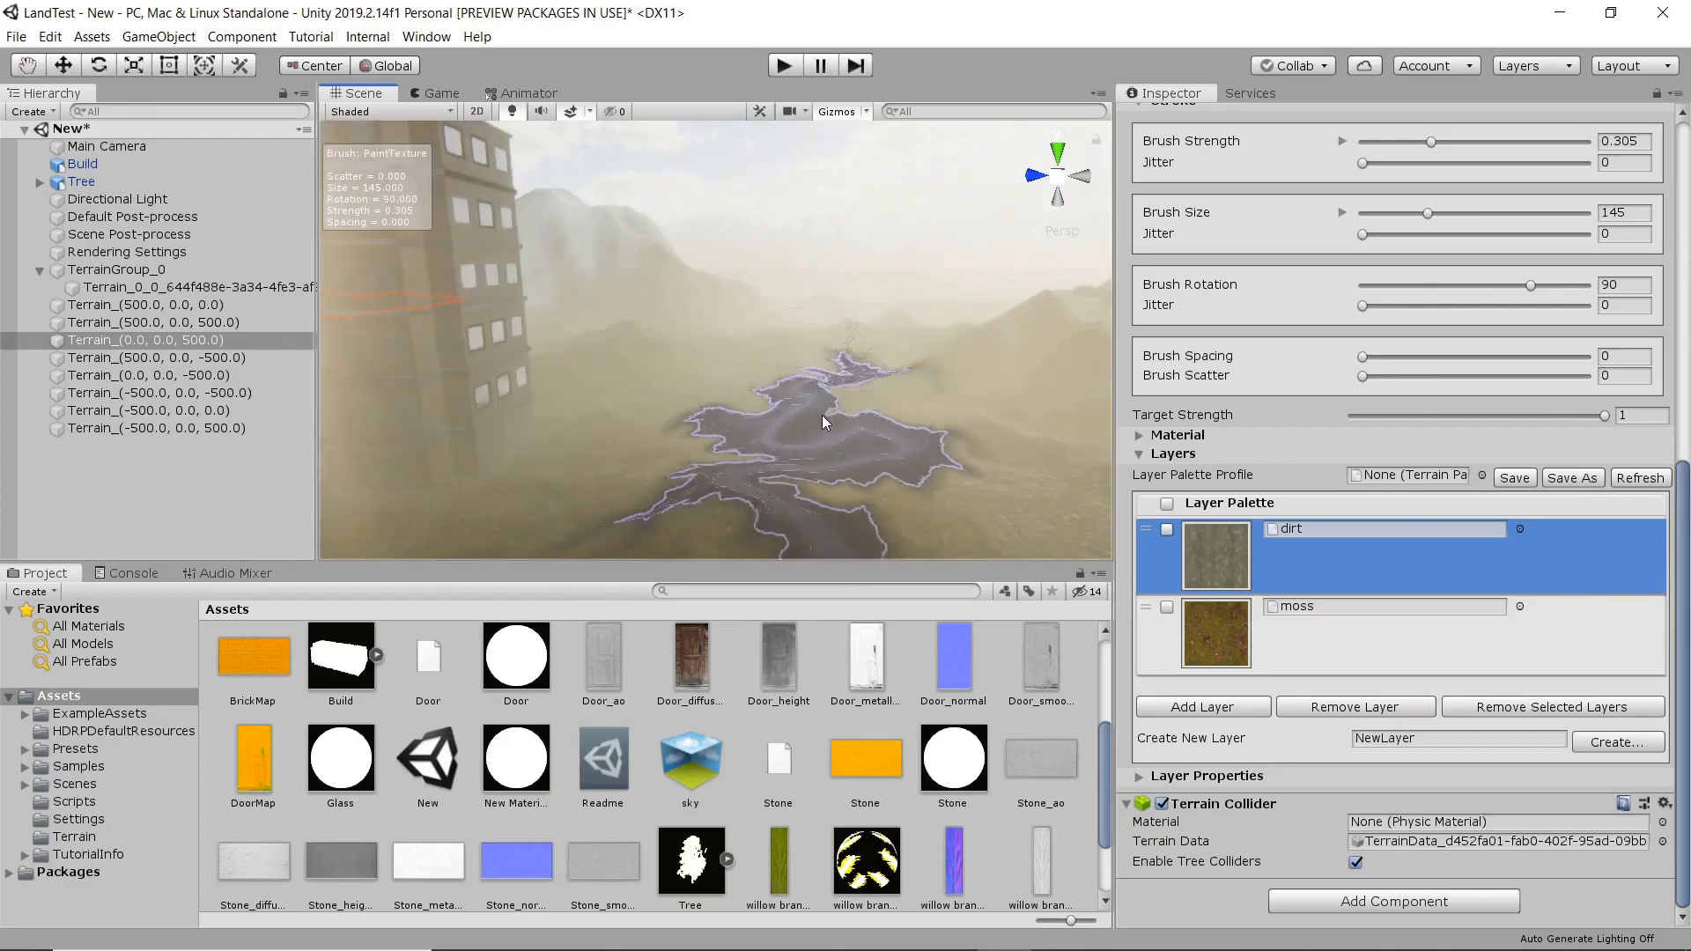
Scale the building in front of the snowy mountain down uniformly to 252.703 on all axes.
{"action": "left_click_drag", "start_coordinate": [795, 403], "coordinate": [694, 388], "text": "alt"}
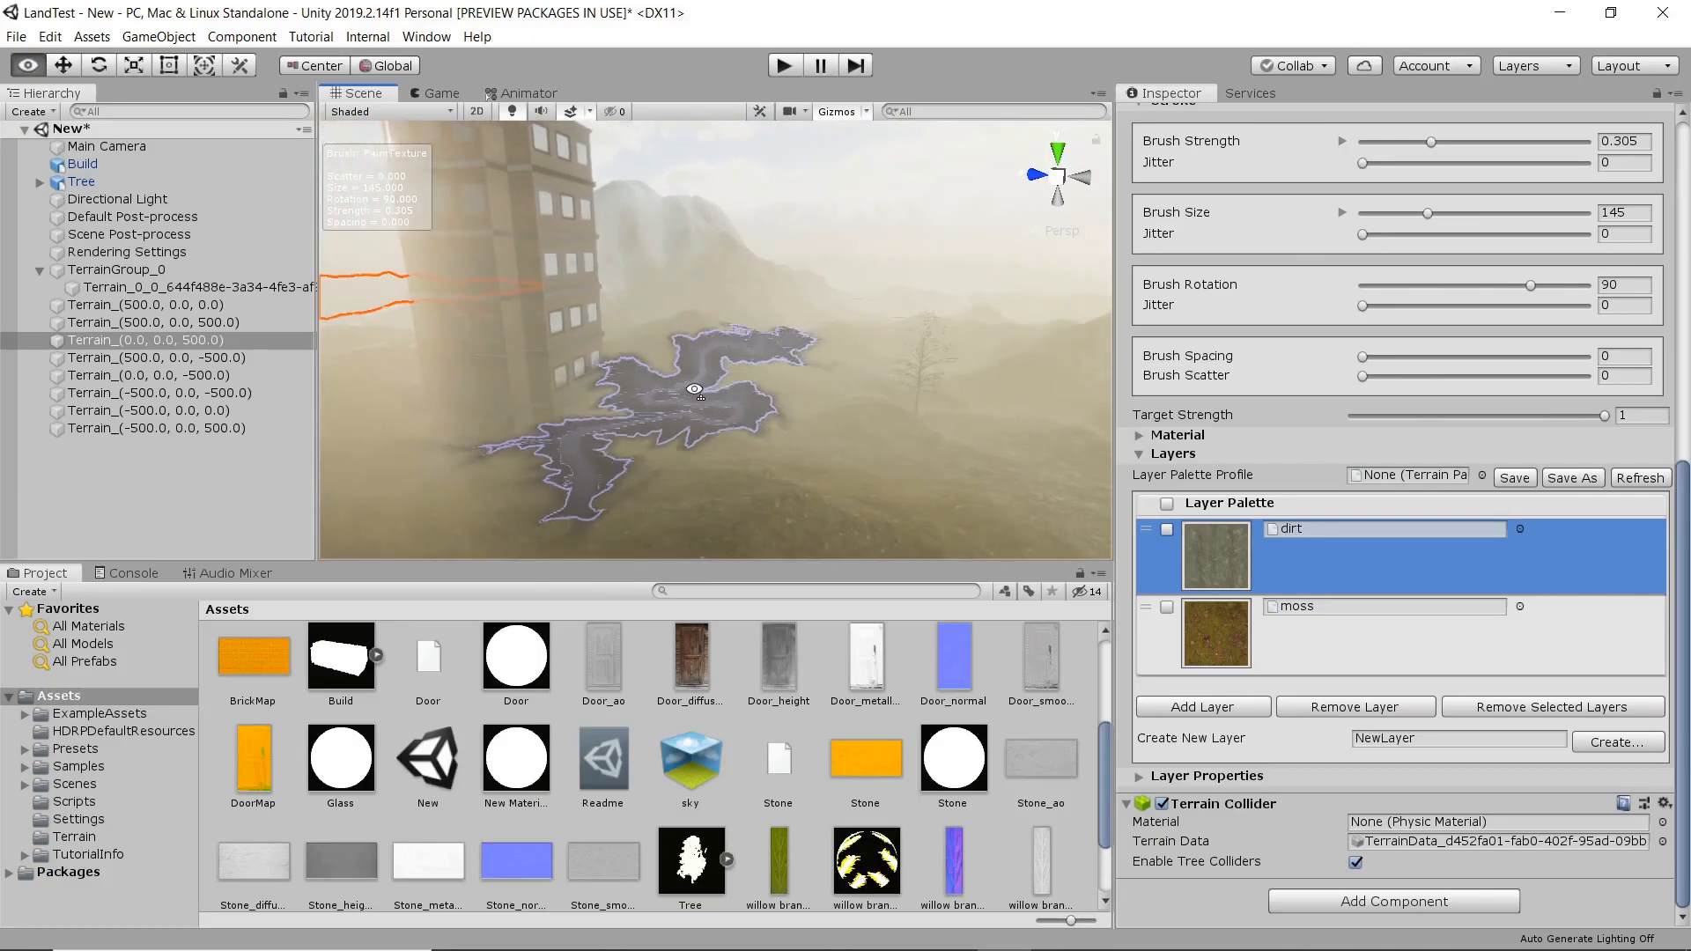
{"action": "scroll", "coordinate": [695, 389], "scroll_direction": "down", "scroll_amount": 5}
{"action": "middle_click_drag", "start_coordinate": [695, 389], "coordinate": [747, 421]}
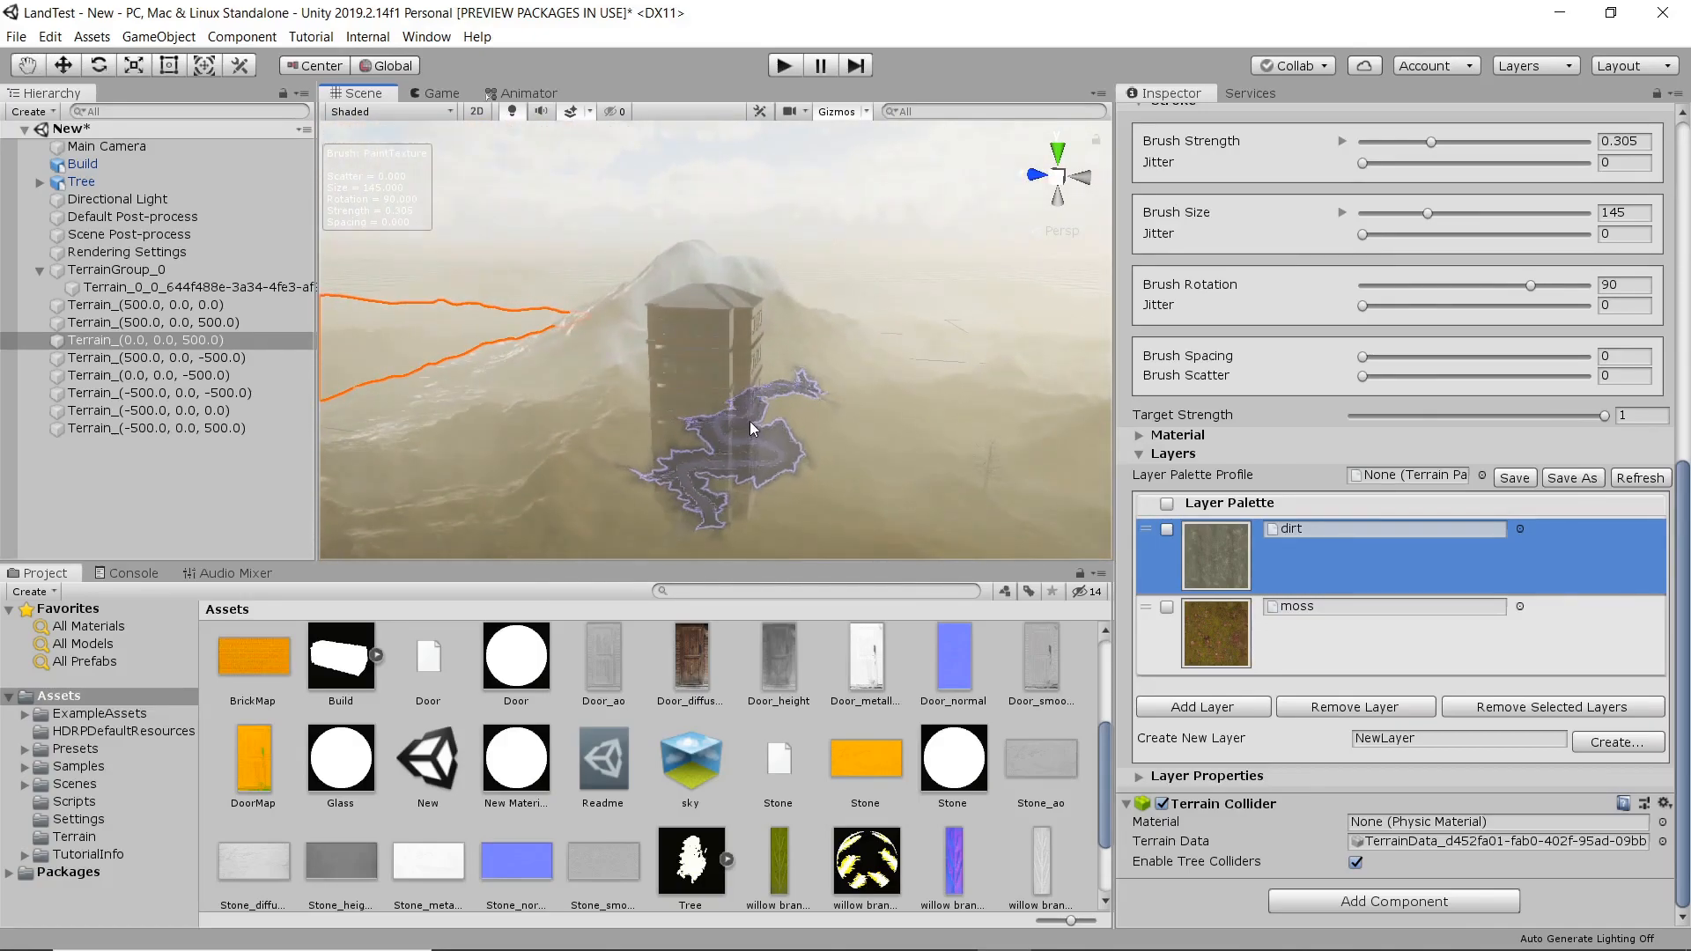
{"action": "left_click", "coordinate": [110, 161]}
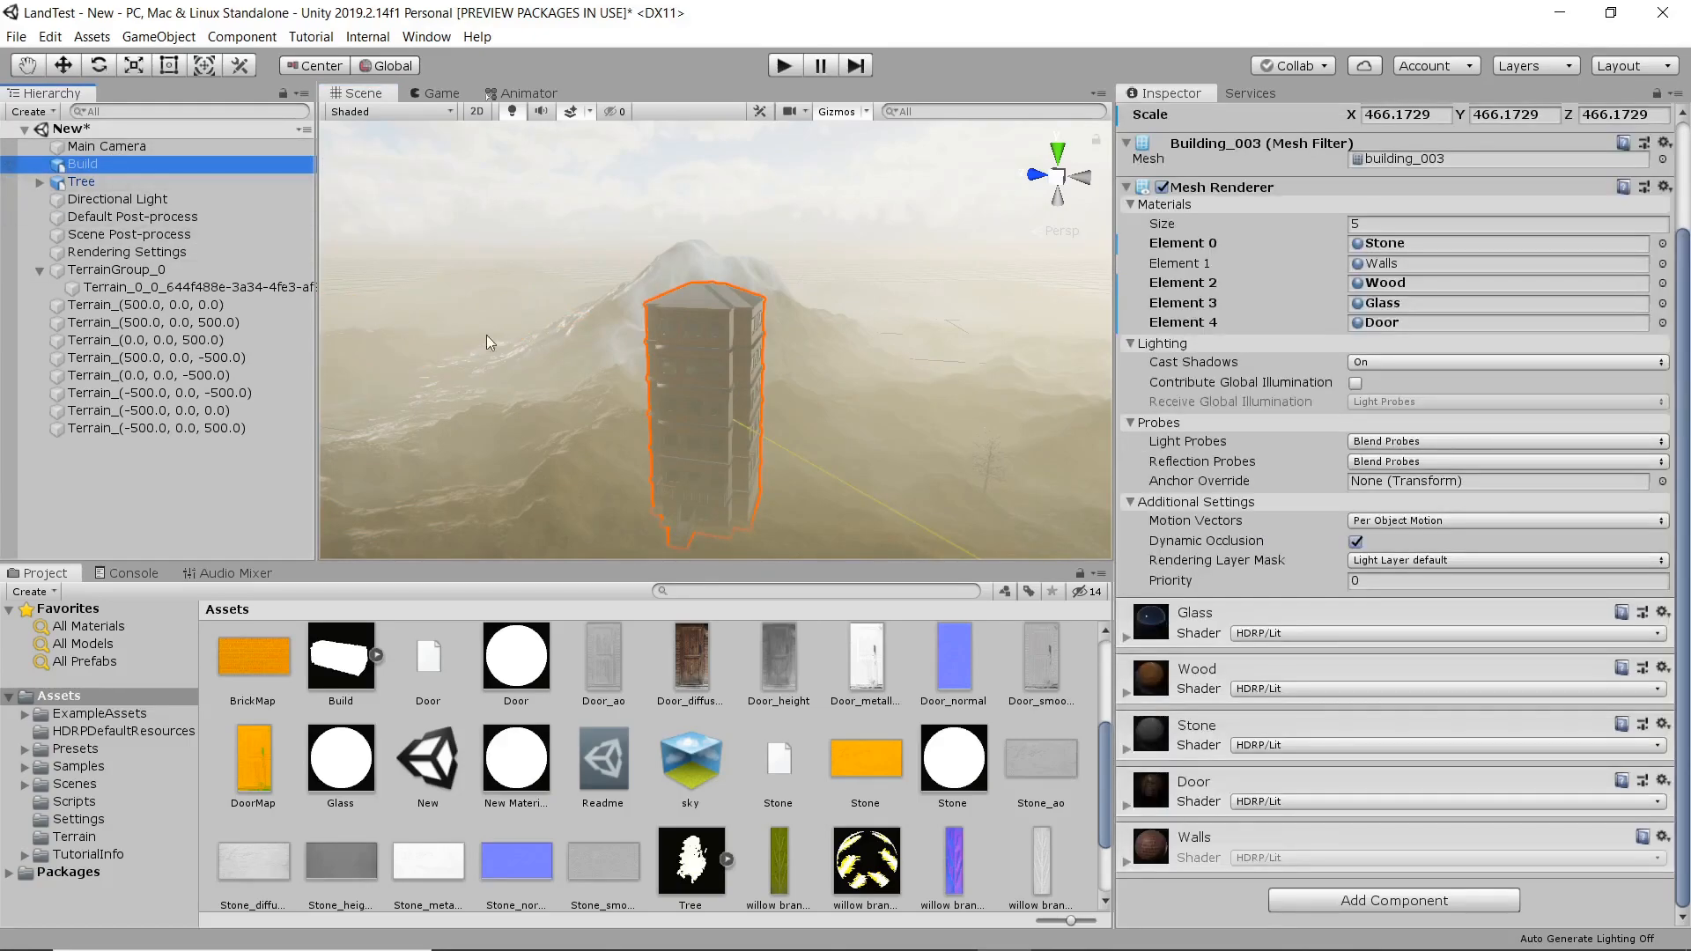
{"action": "right_click_drag", "start_coordinate": [701, 398], "coordinate": [767, 424]}
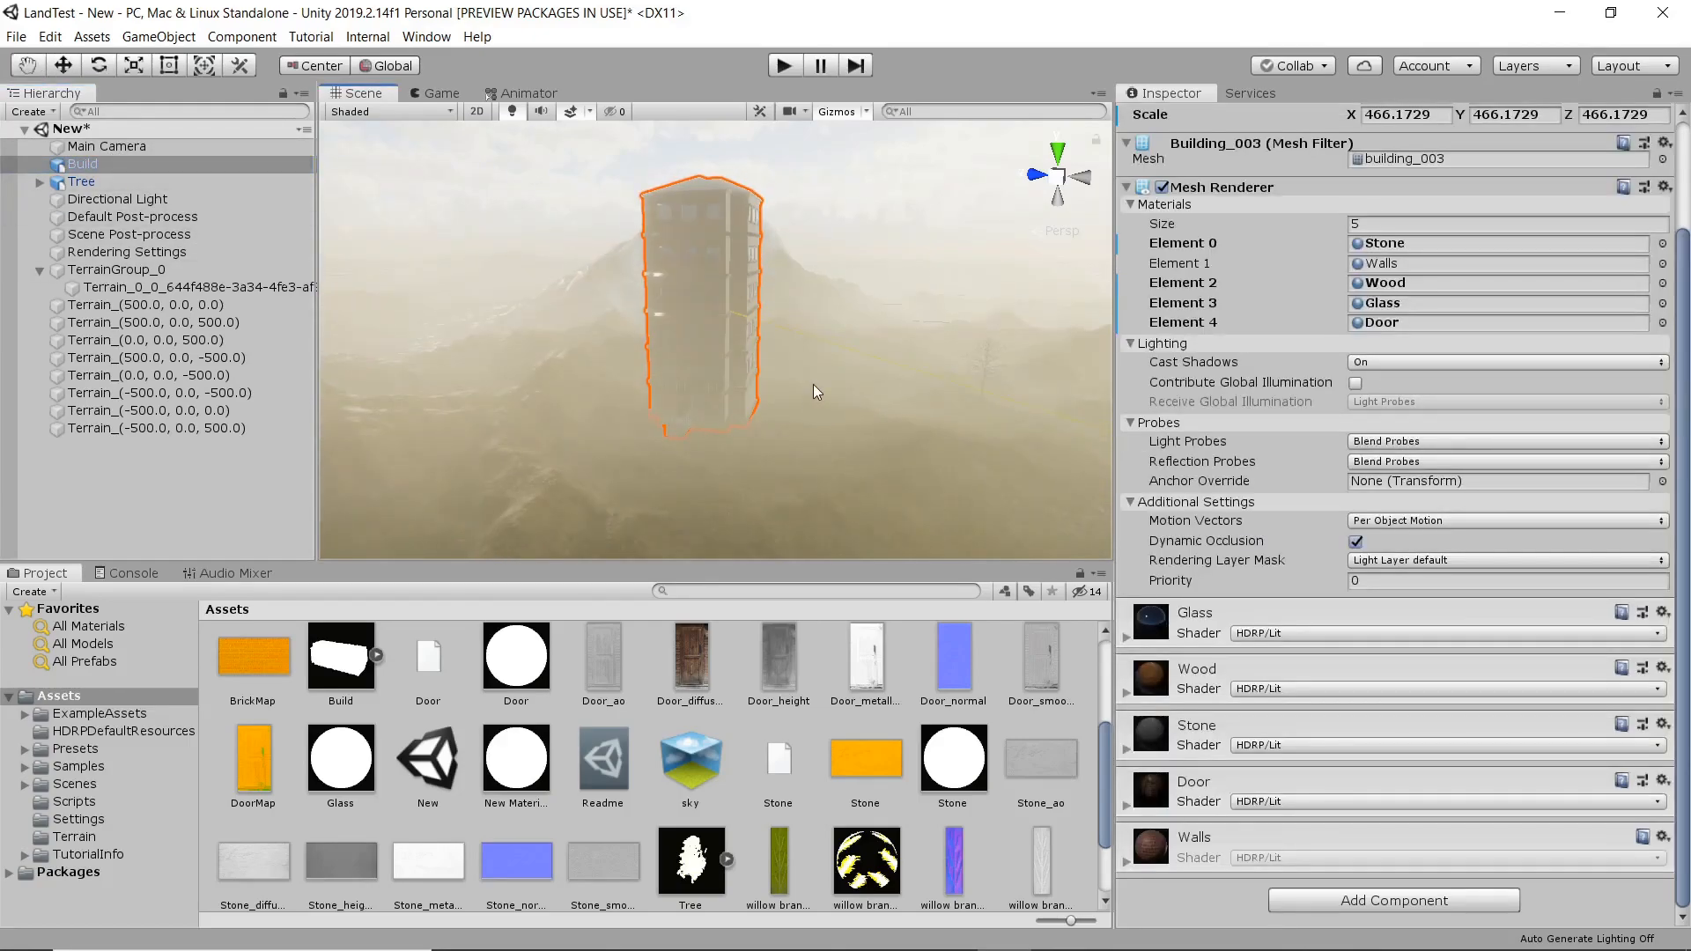
{"action": "key", "text": "r"}
{"action": "left_click_drag", "start_coordinate": [704, 304], "coordinate": [679, 341]}
{"action": "left_click", "coordinate": [92, 168]}
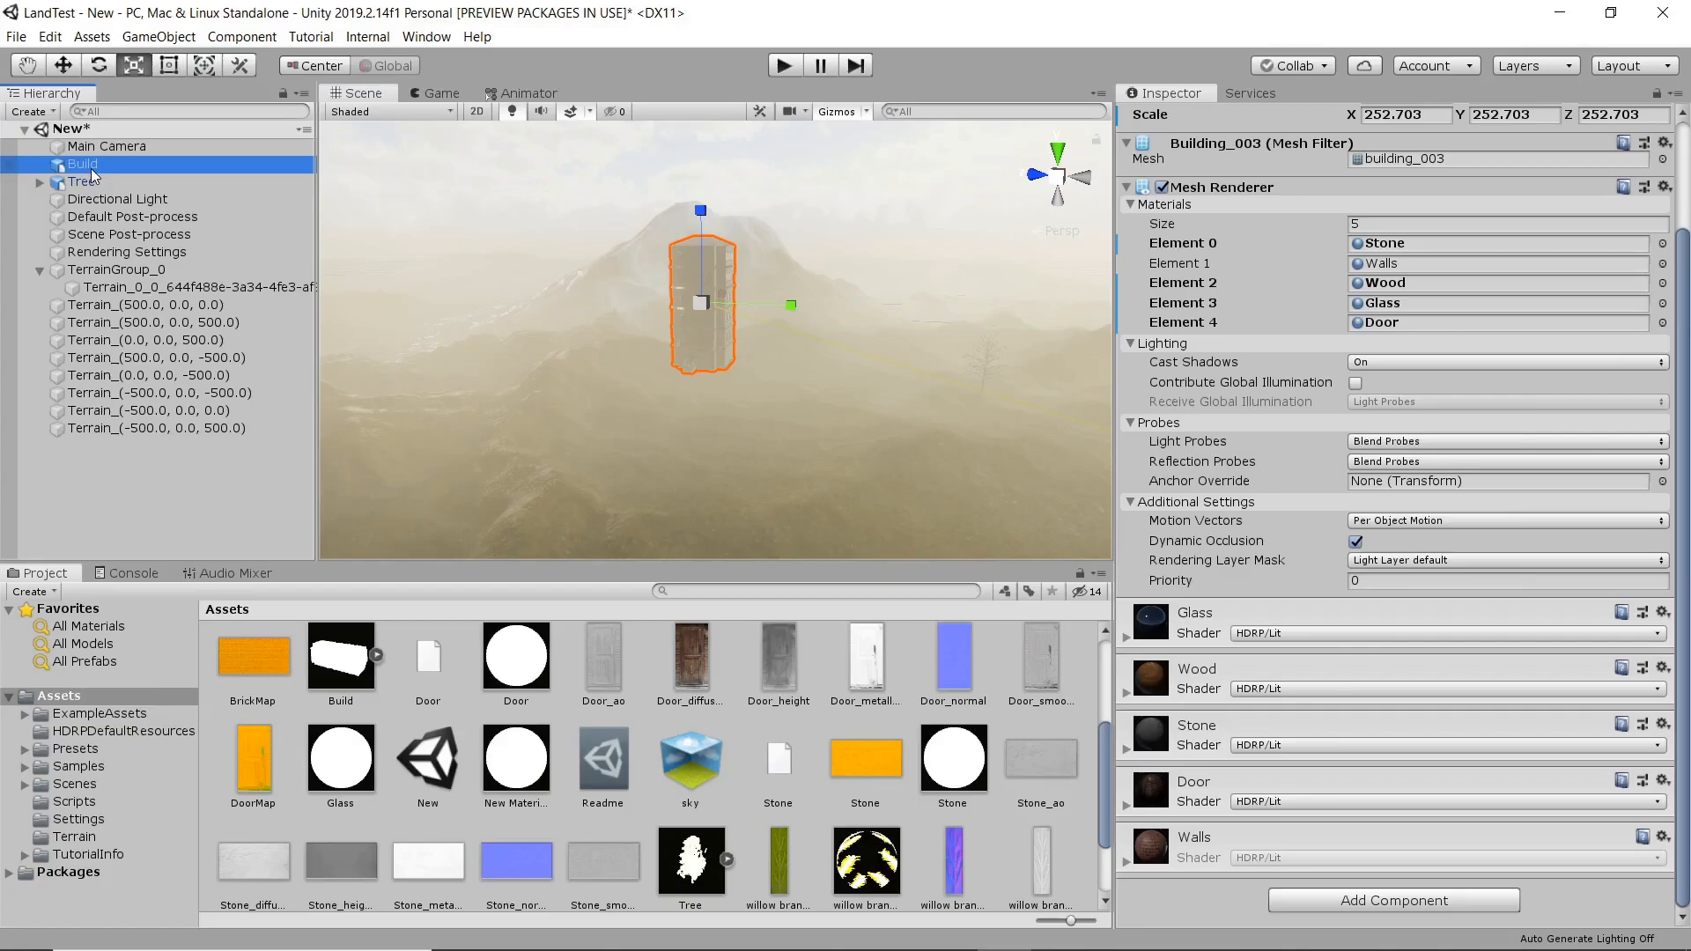
Lower the scaled-down building vertically until its base sits on the terrain.
{"action": "left_click", "coordinate": [114, 149]}
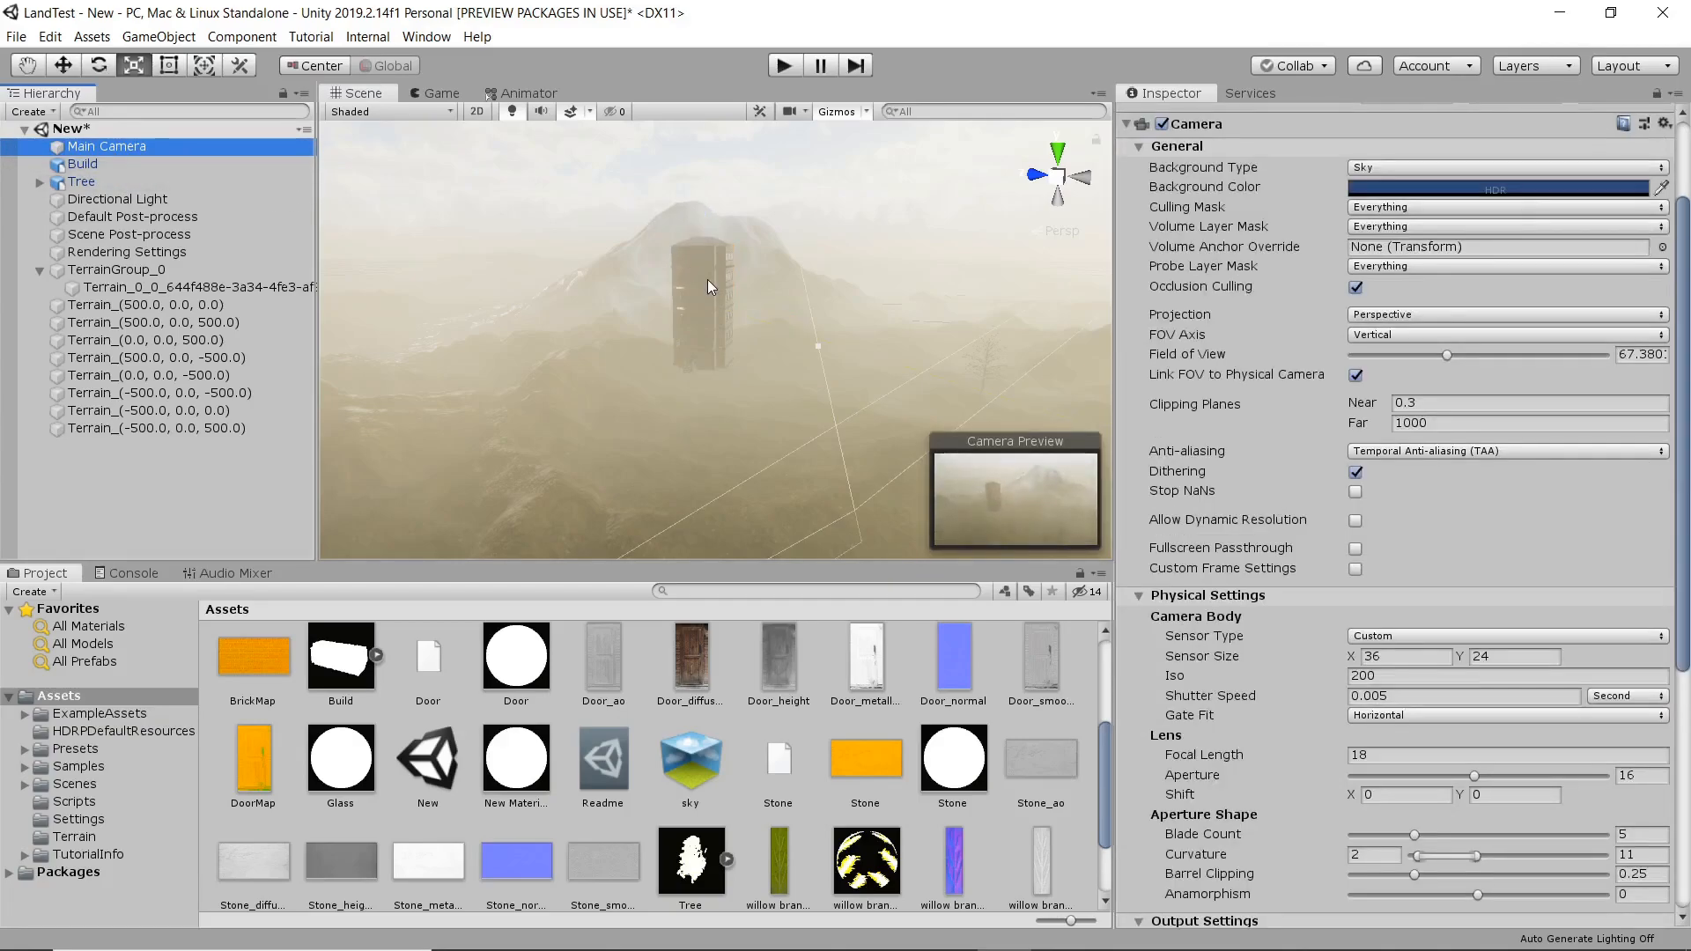
{"action": "left_click", "coordinate": [707, 278]}
{"action": "key", "text": "w"}
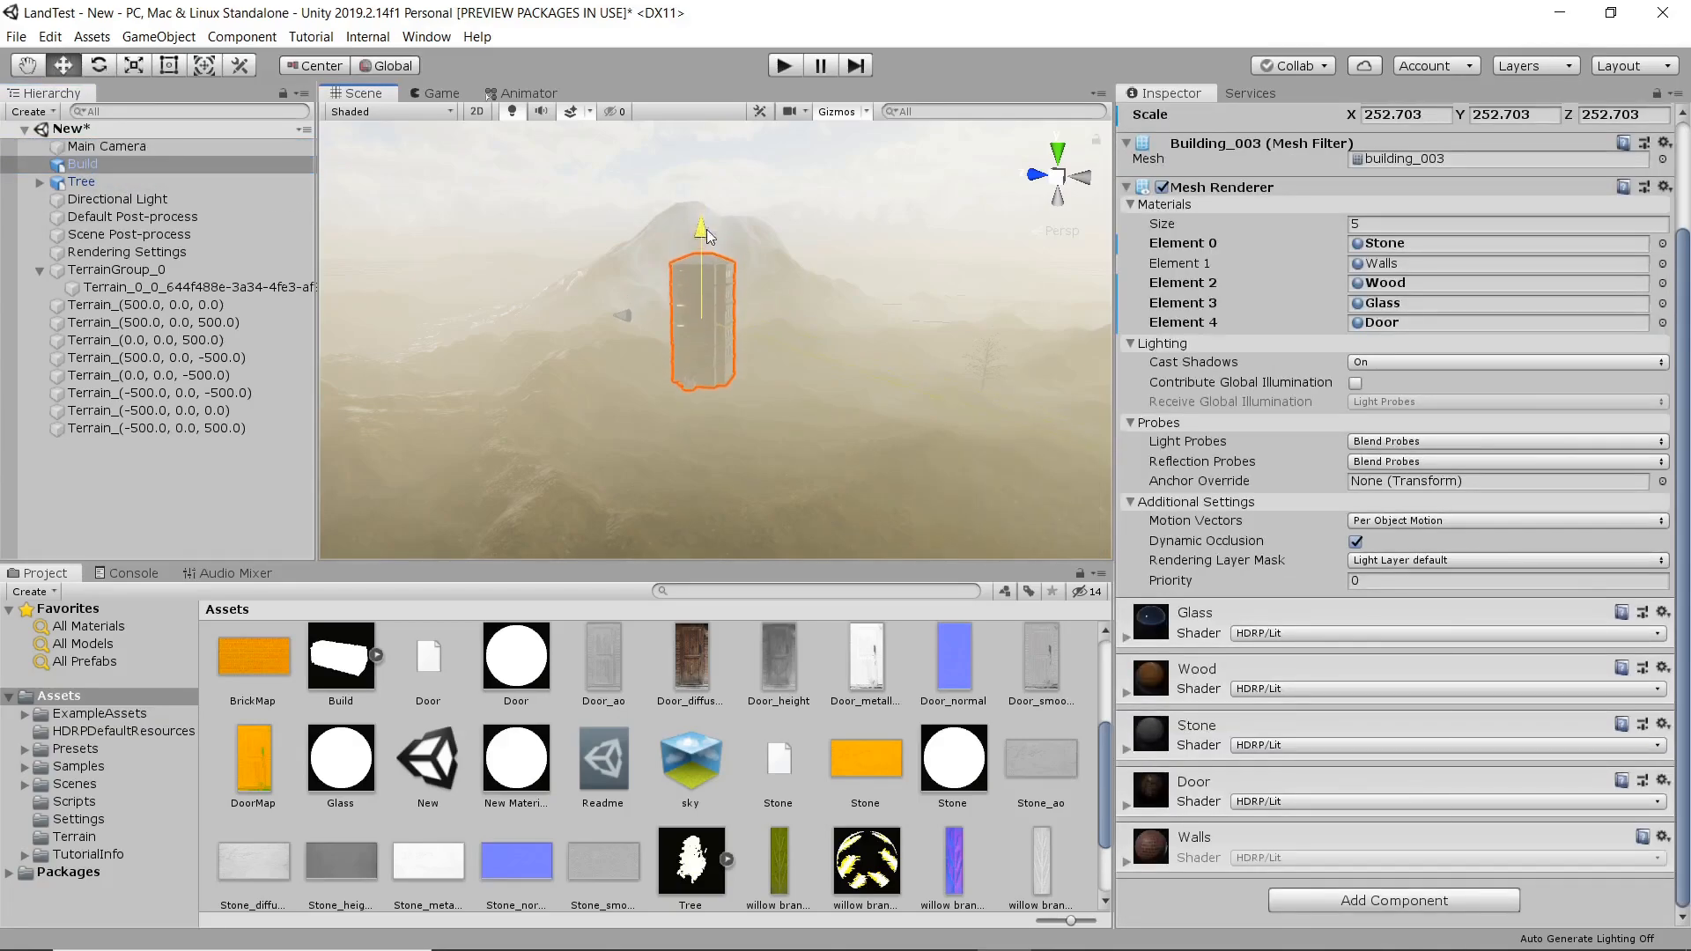
{"action": "scroll", "coordinate": [722, 317], "scroll_direction": "up", "scroll_amount": 6}
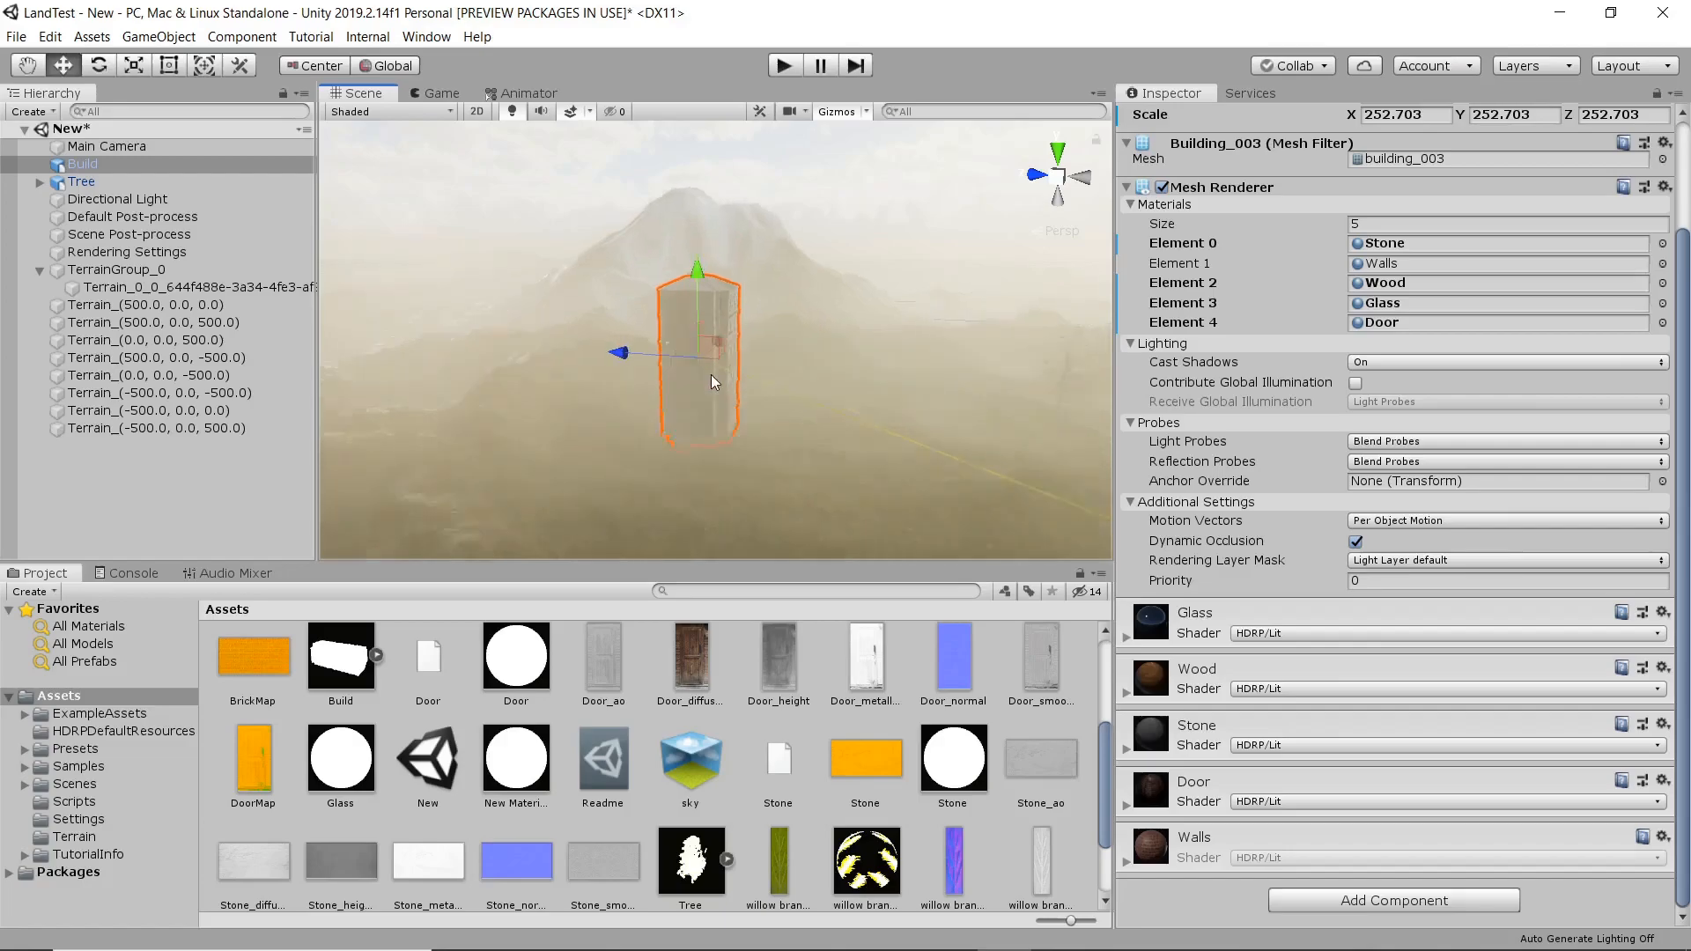
{"action": "scroll", "coordinate": [717, 387], "scroll_direction": "down", "scroll_amount": 6}
{"action": "middle_click_drag", "start_coordinate": [717, 387], "coordinate": [704, 398]}
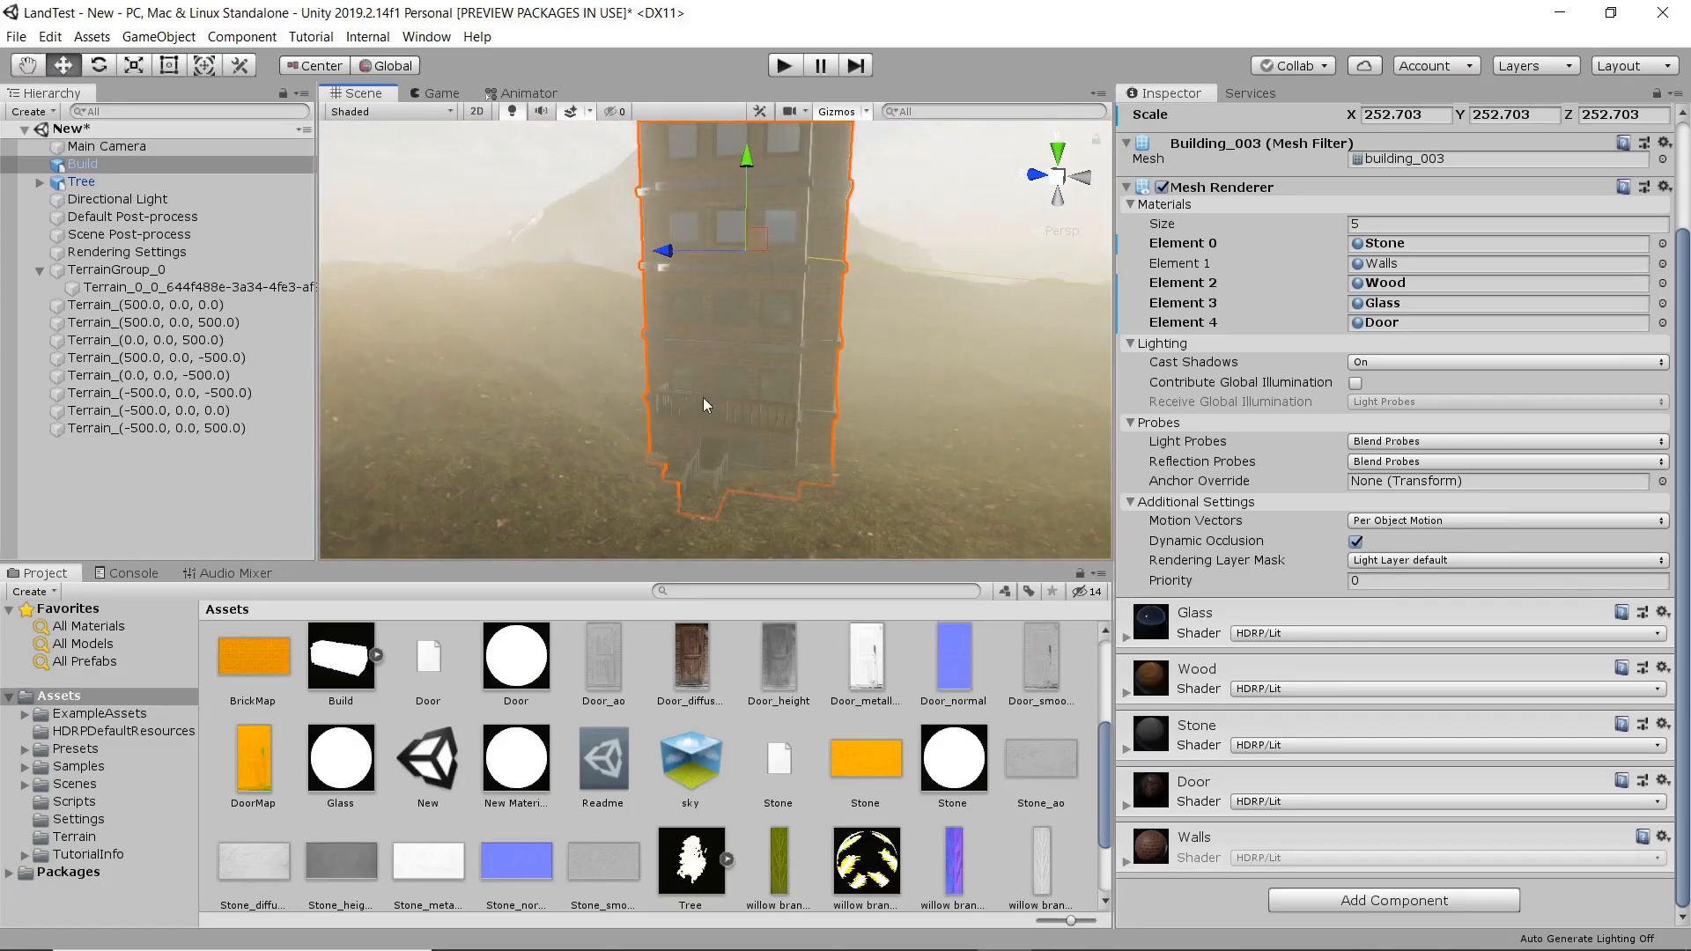
{"action": "left_click_drag", "start_coordinate": [745, 162], "coordinate": [747, 157]}
Duplicate the building and move the copy sideways along the Z axis so it stands apart from the original.
{"action": "middle_click_drag", "start_coordinate": [806, 342], "coordinate": [755, 332]}
{"action": "scroll", "coordinate": [745, 340], "scroll_direction": "down", "scroll_amount": 4}
{"action": "middle_click_drag", "start_coordinate": [583, 336], "coordinate": [657, 340]}
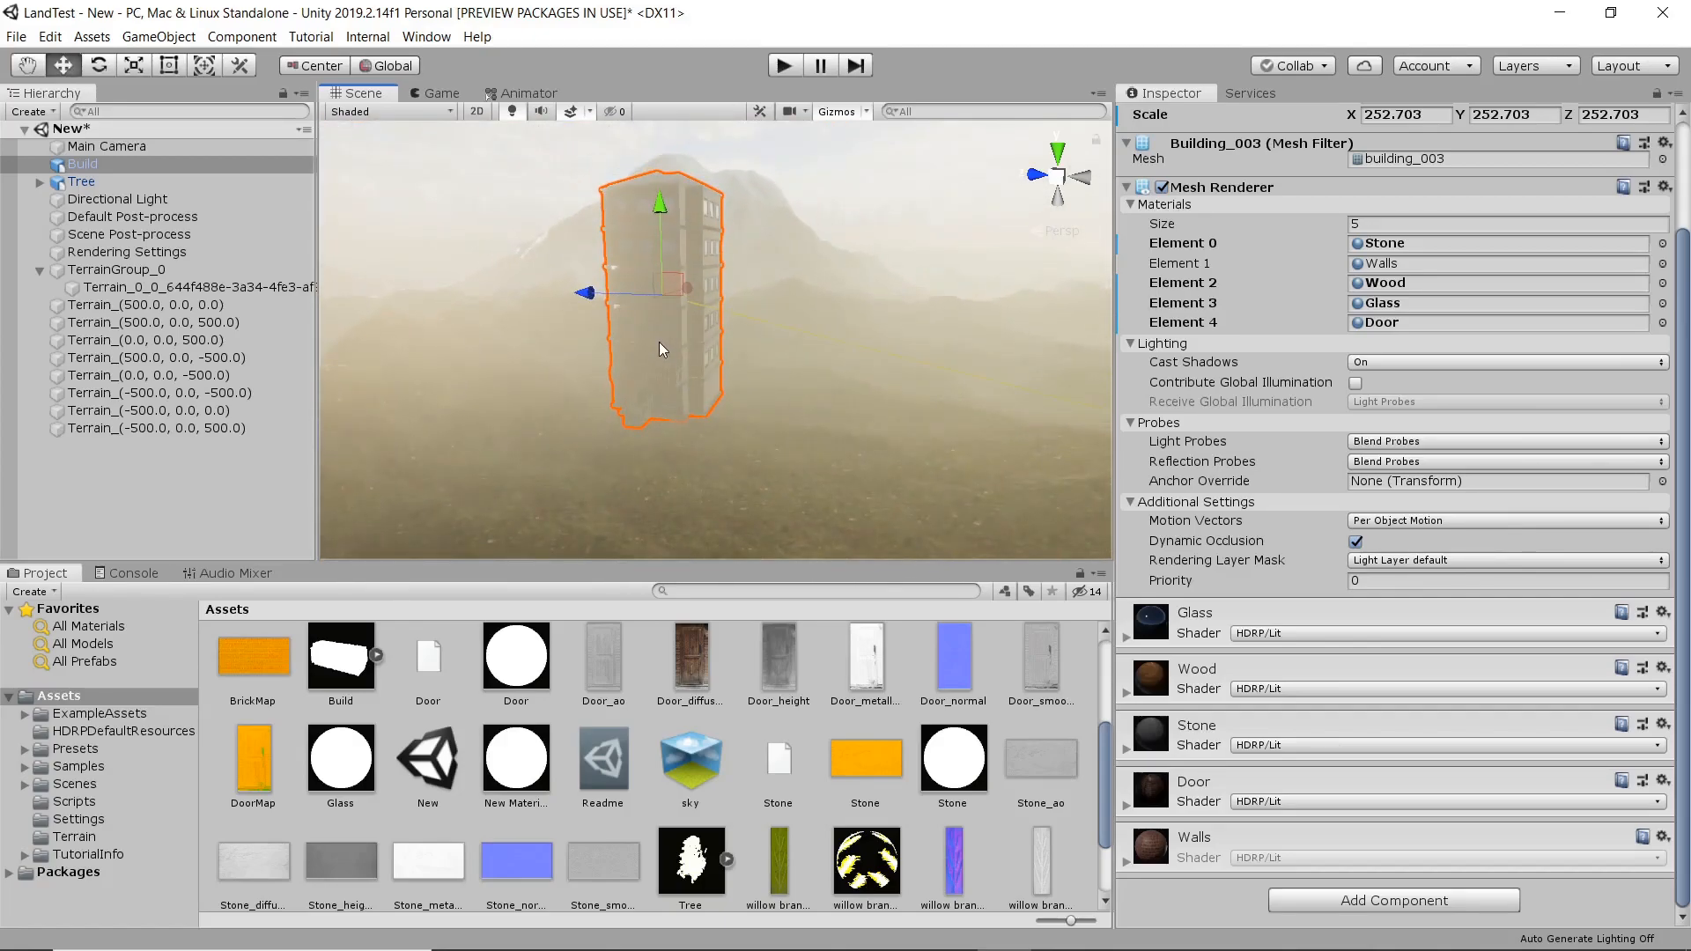
{"action": "key", "text": "ctrl+d"}
{"action": "left_click_drag", "start_coordinate": [594, 294], "coordinate": [817, 352]}
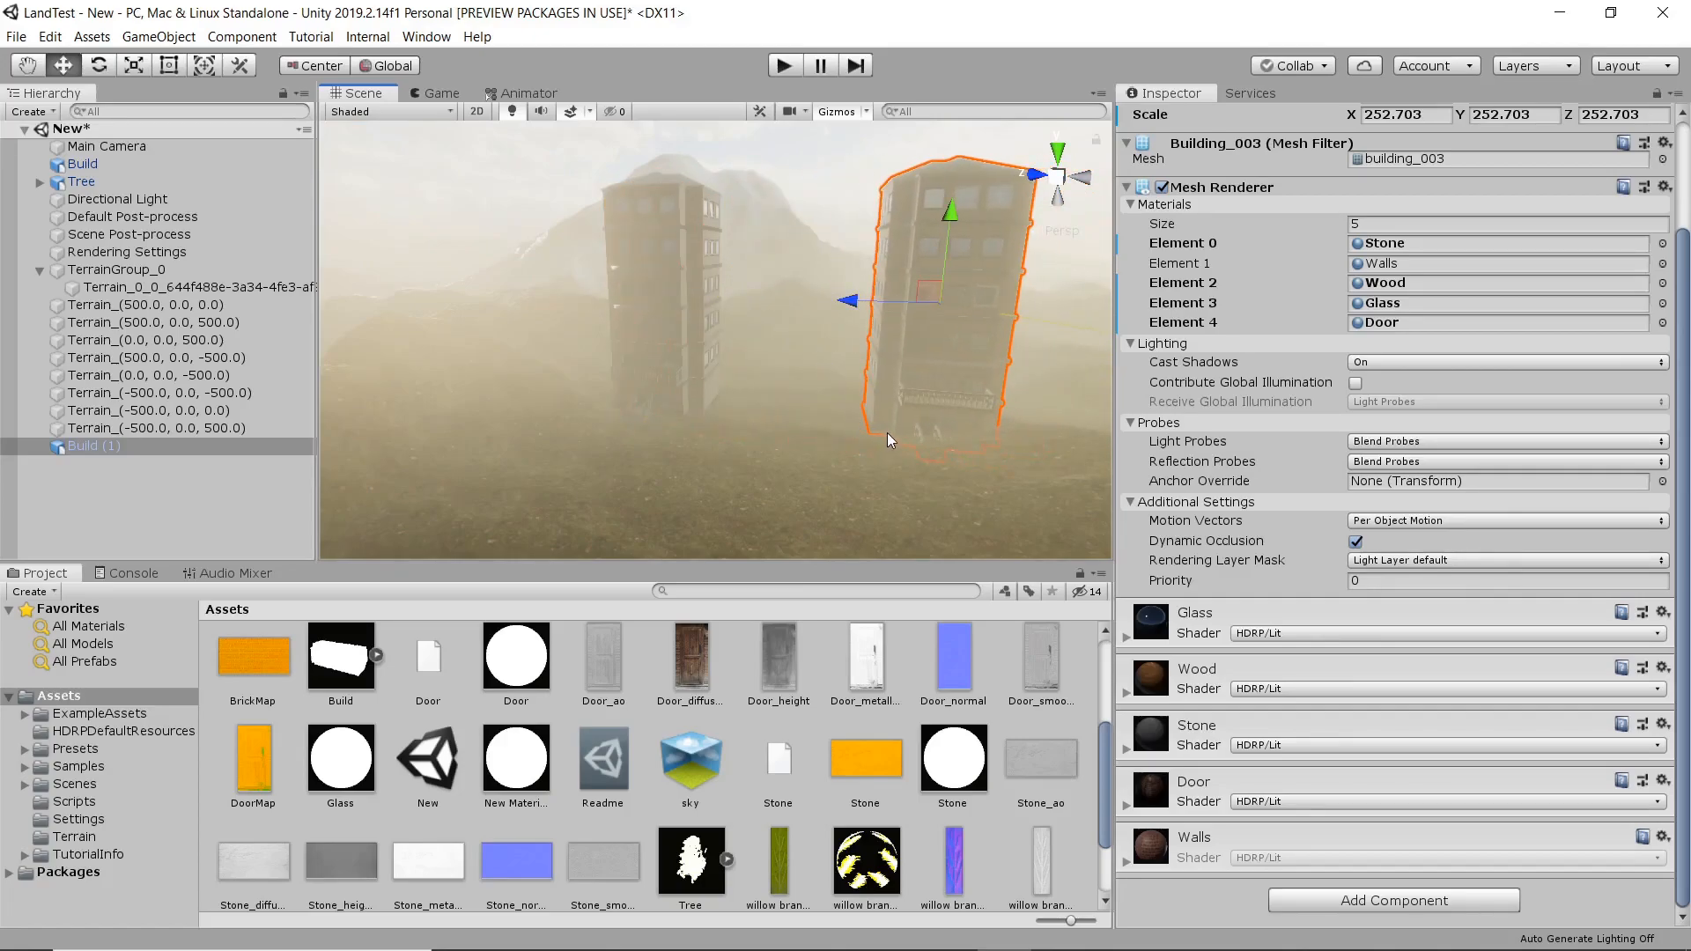
Widen the building copy to a Y scale of about 543.16 and shorten it to a Z scale of about 221.31.
{"action": "key", "text": "r"}
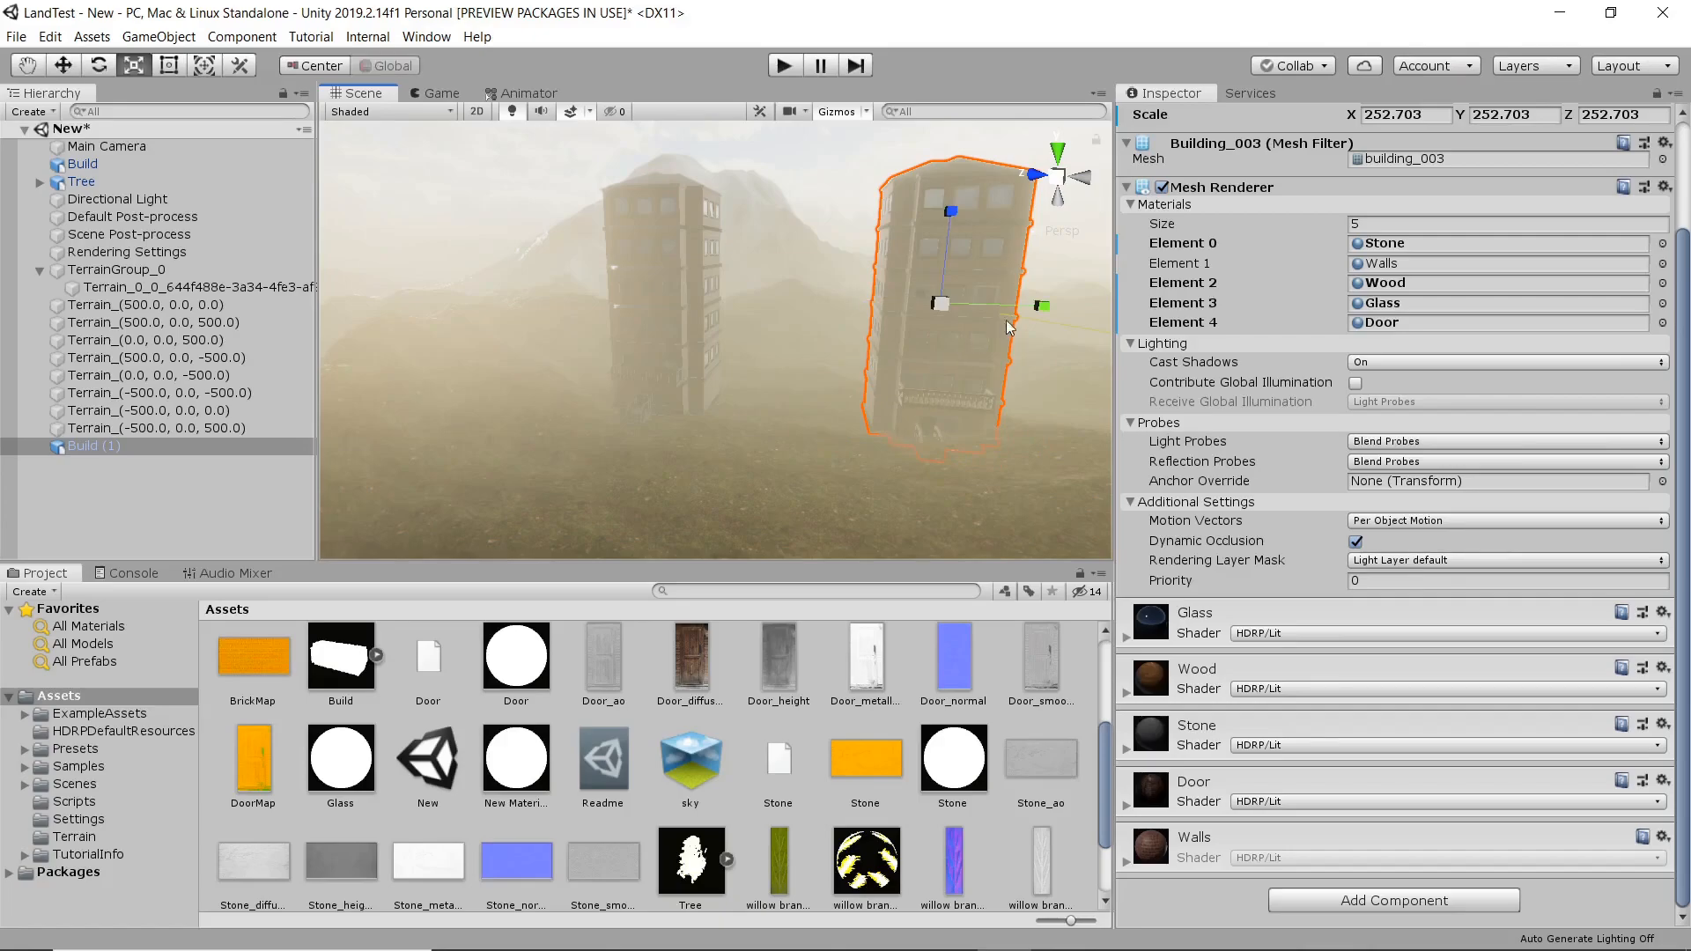
{"action": "left_click_drag", "start_coordinate": [1043, 306], "coordinate": [1163, 337]}
{"action": "left_click_drag", "start_coordinate": [951, 220], "coordinate": [951, 231]}
Move the widened building copy up against the original tower and lower it to the terrain.
{"action": "middle_click_drag", "start_coordinate": [888, 384], "coordinate": [865, 388]}
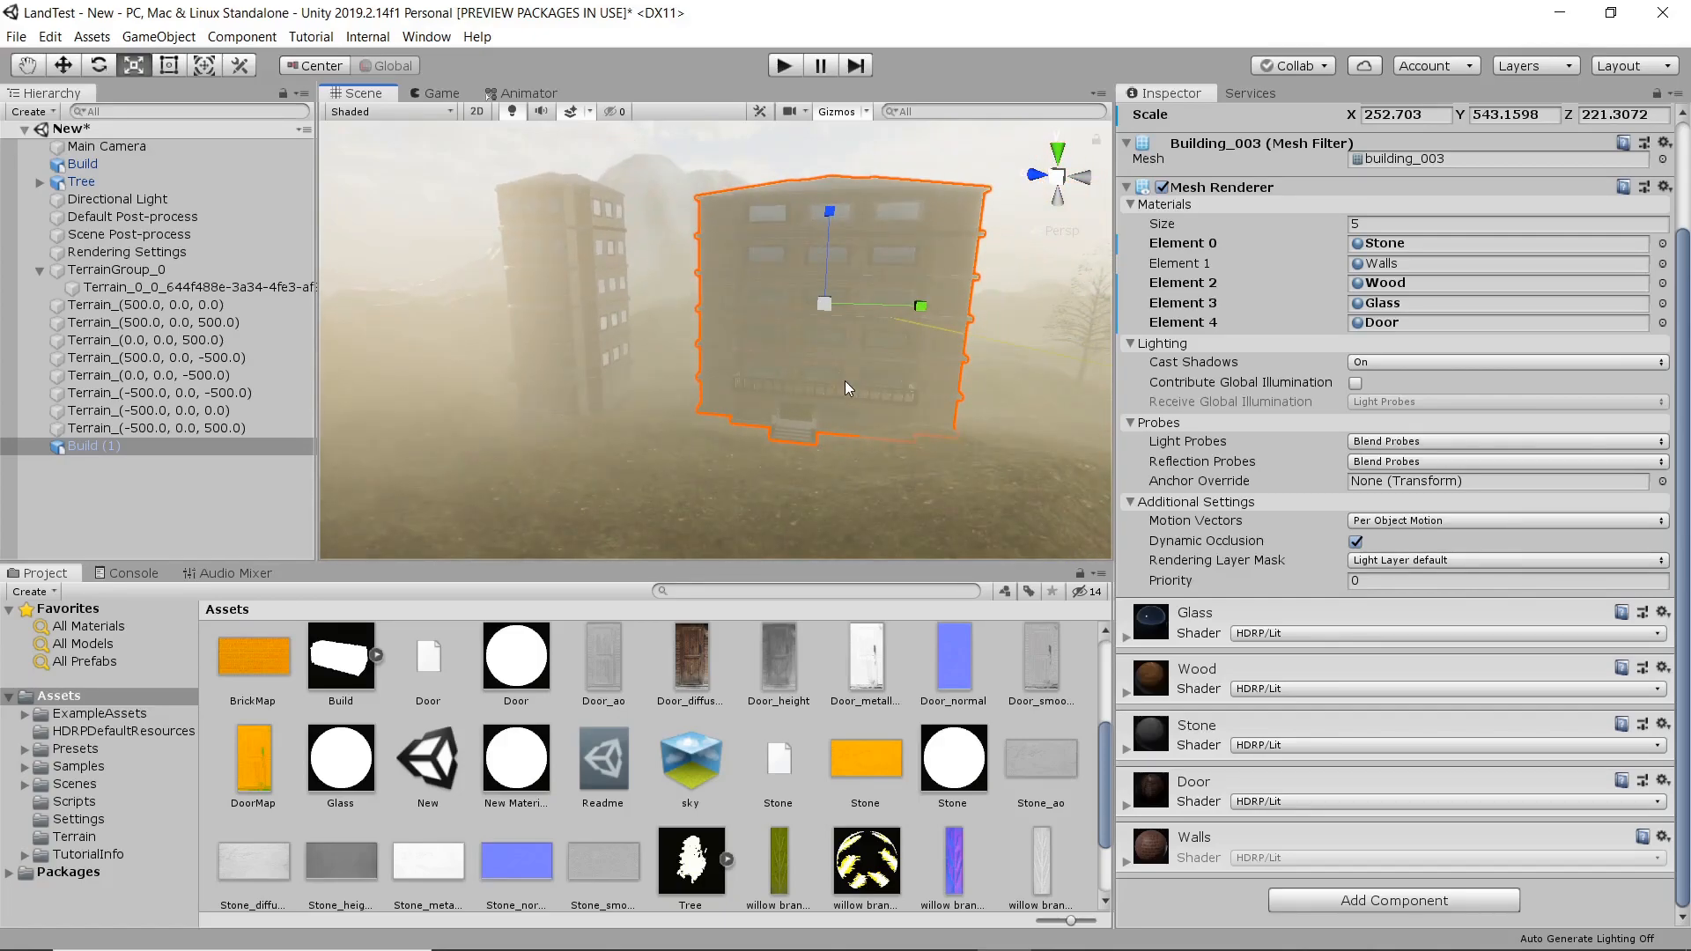
{"action": "key", "text": "w"}
{"action": "left_click_drag", "start_coordinate": [884, 292], "coordinate": [839, 323], "text": "alt"}
{"action": "middle_click_drag", "start_coordinate": [840, 323], "coordinate": [852, 270]}
{"action": "left_click_drag", "start_coordinate": [659, 434], "coordinate": [810, 314]}
{"action": "left_click_drag", "start_coordinate": [736, 377], "coordinate": [530, 372]}
{"action": "left_click_drag", "start_coordinate": [578, 284], "coordinate": [574, 300]}
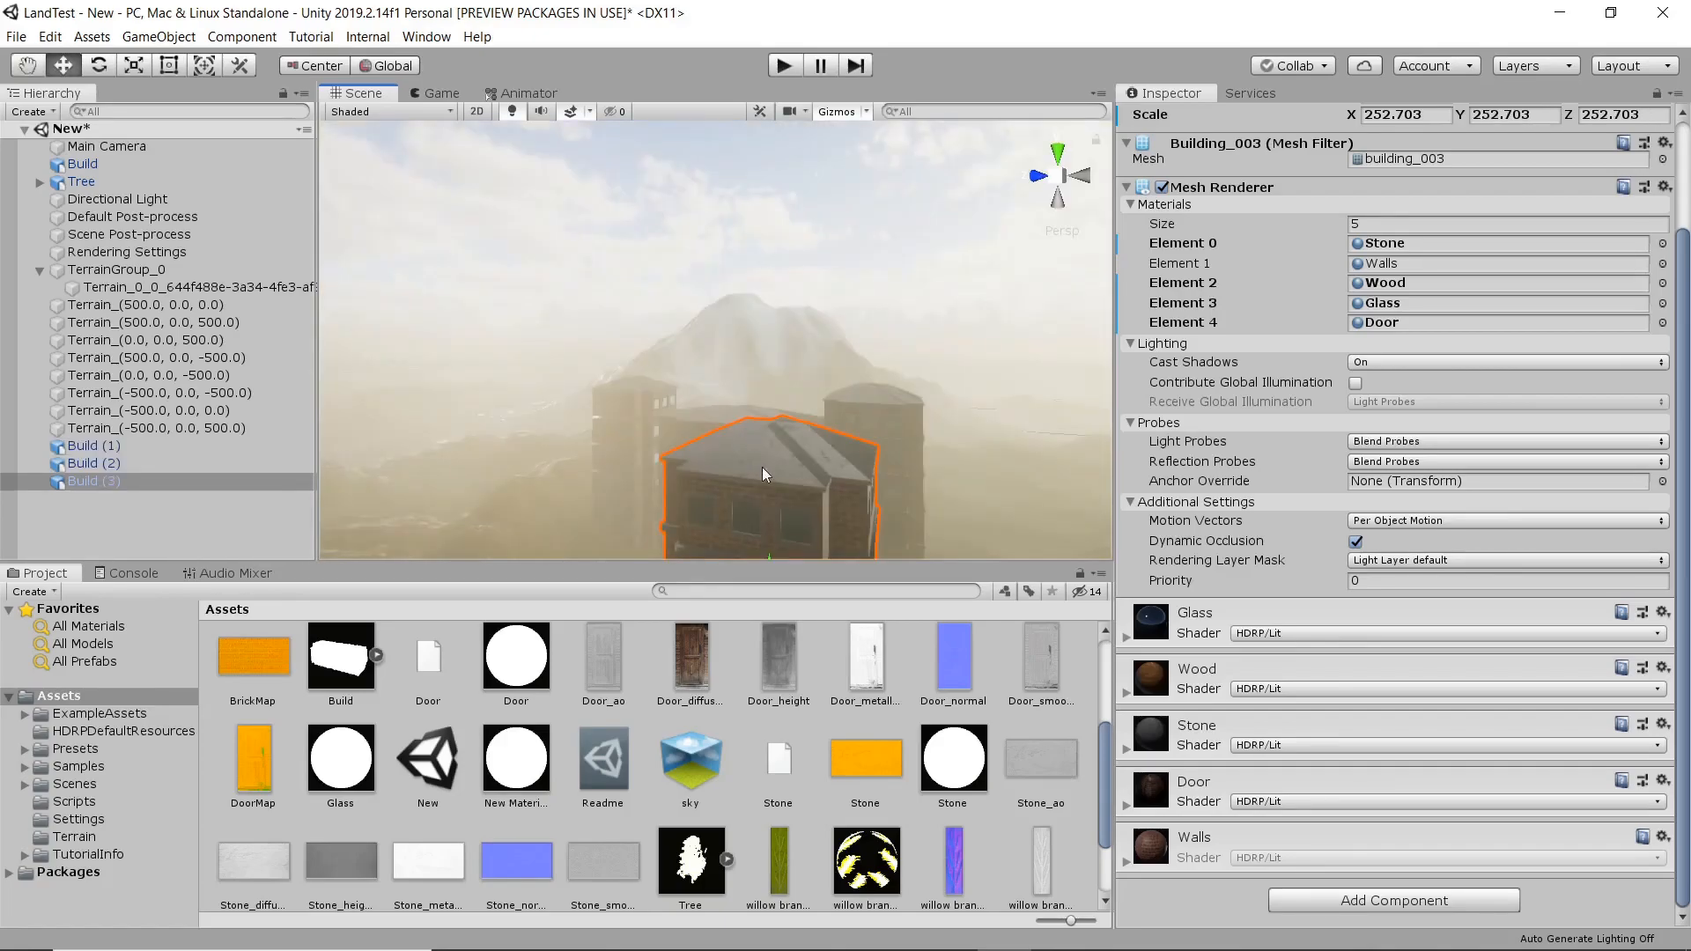
Scale the foremost tower copy into a slim tower of about X 79.35, Y 125.26 and Z 180.49.
{"action": "middle_click_drag", "start_coordinate": [763, 467], "coordinate": [732, 441]}
{"action": "scroll", "coordinate": [732, 440], "scroll_direction": "down", "scroll_amount": 5}
{"action": "key", "text": "r"}
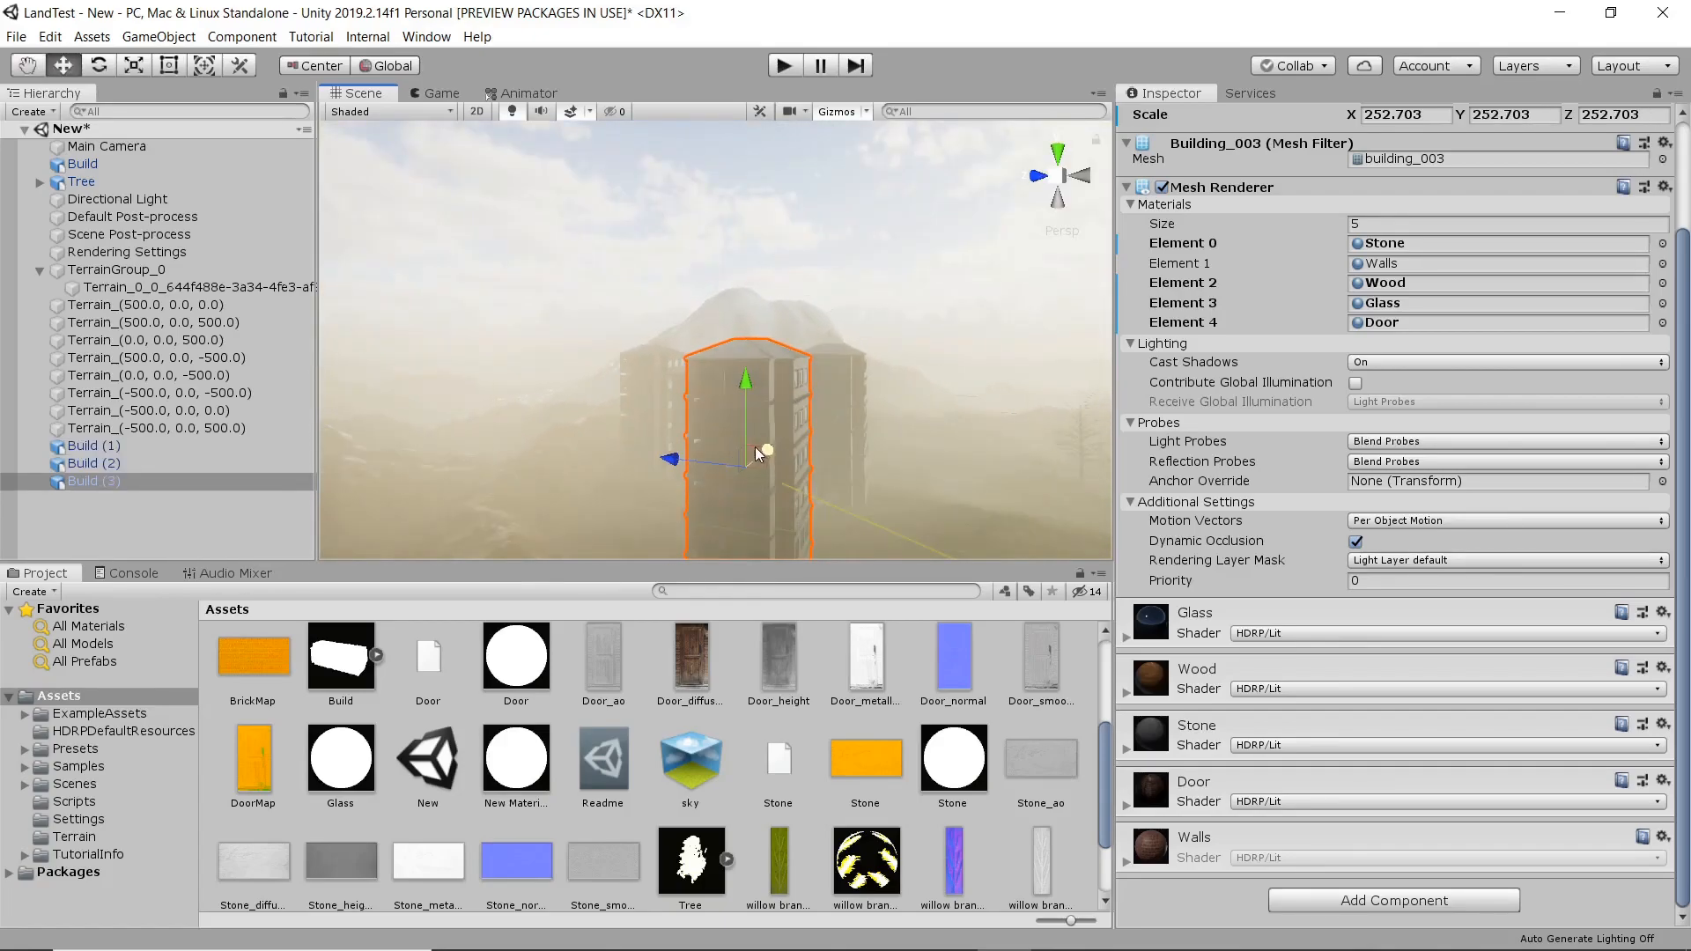
{"action": "left_click_drag", "start_coordinate": [833, 473], "coordinate": [761, 473]}
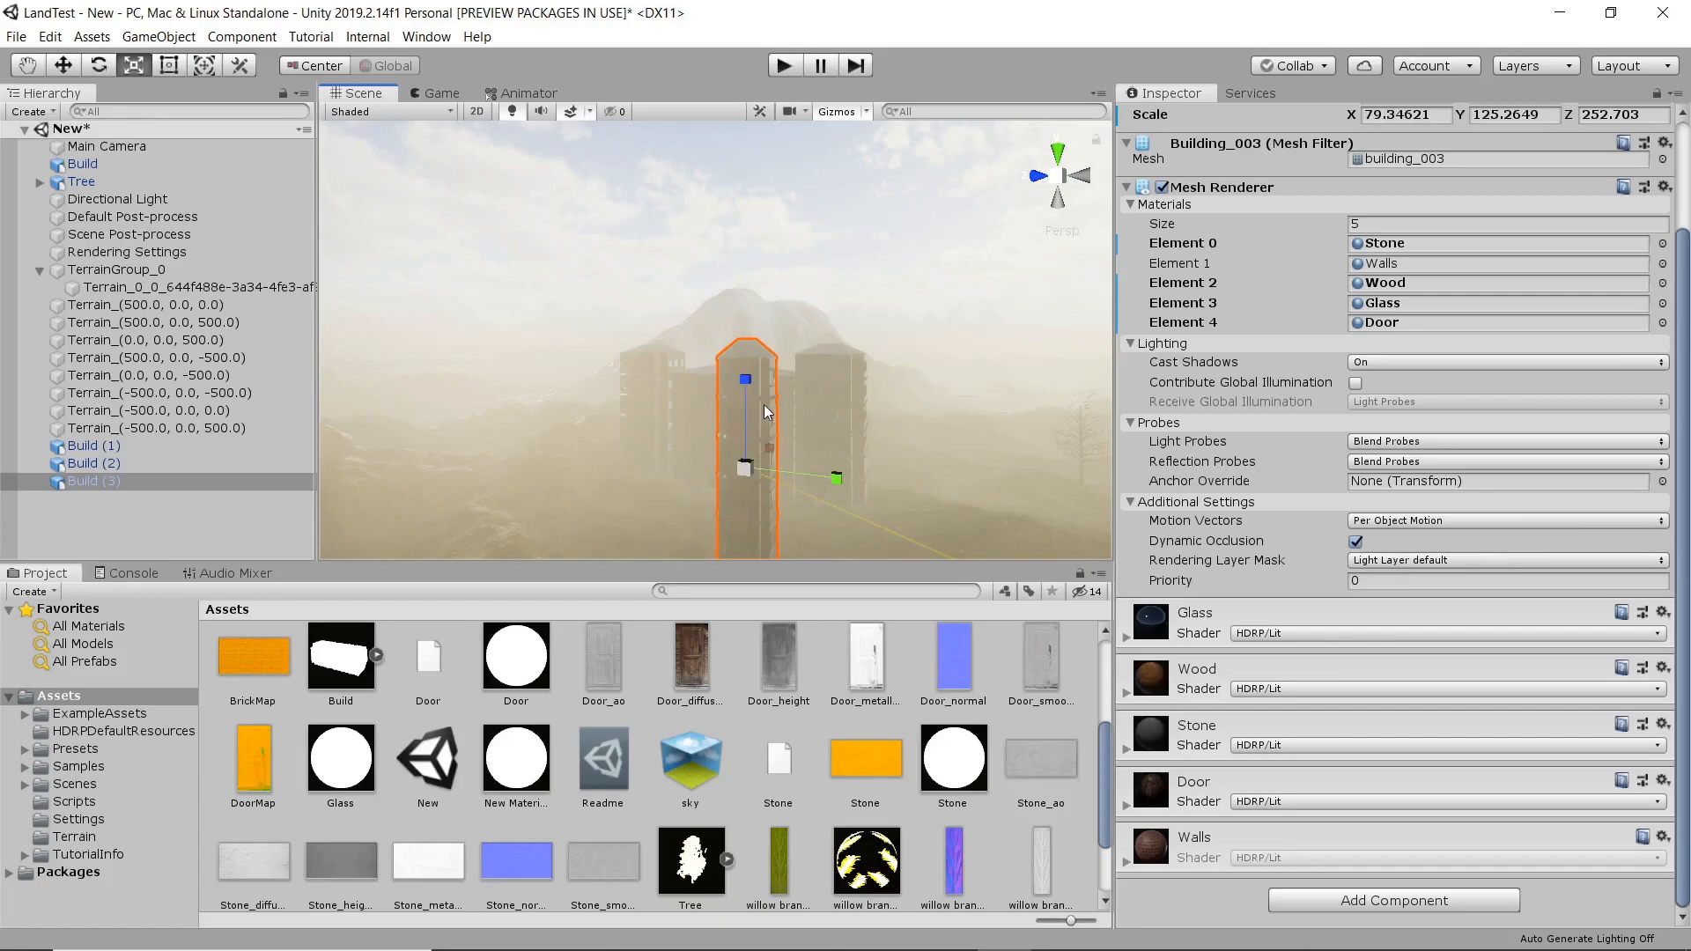
{"action": "left_click_drag", "start_coordinate": [748, 395], "coordinate": [748, 405]}
Move the slim tower onto the ground in front of one end of the joined buildings.
{"action": "middle_click_drag", "start_coordinate": [748, 405], "coordinate": [819, 385]}
{"action": "key", "text": "w"}
{"action": "left_click_drag", "start_coordinate": [789, 301], "coordinate": [790, 335]}
{"action": "middle_click_drag", "start_coordinate": [703, 393], "coordinate": [733, 440]}
{"action": "right_click_drag", "start_coordinate": [672, 351], "coordinate": [710, 388]}
{"action": "mouse_move", "coordinate": [710, 389]}
{"action": "middle_mouse_down"}
{"action": "mouse_move", "coordinate": [690, 351]}
{"action": "mouse_move", "coordinate": [695, 370]}
{"action": "middle_mouse_up"}
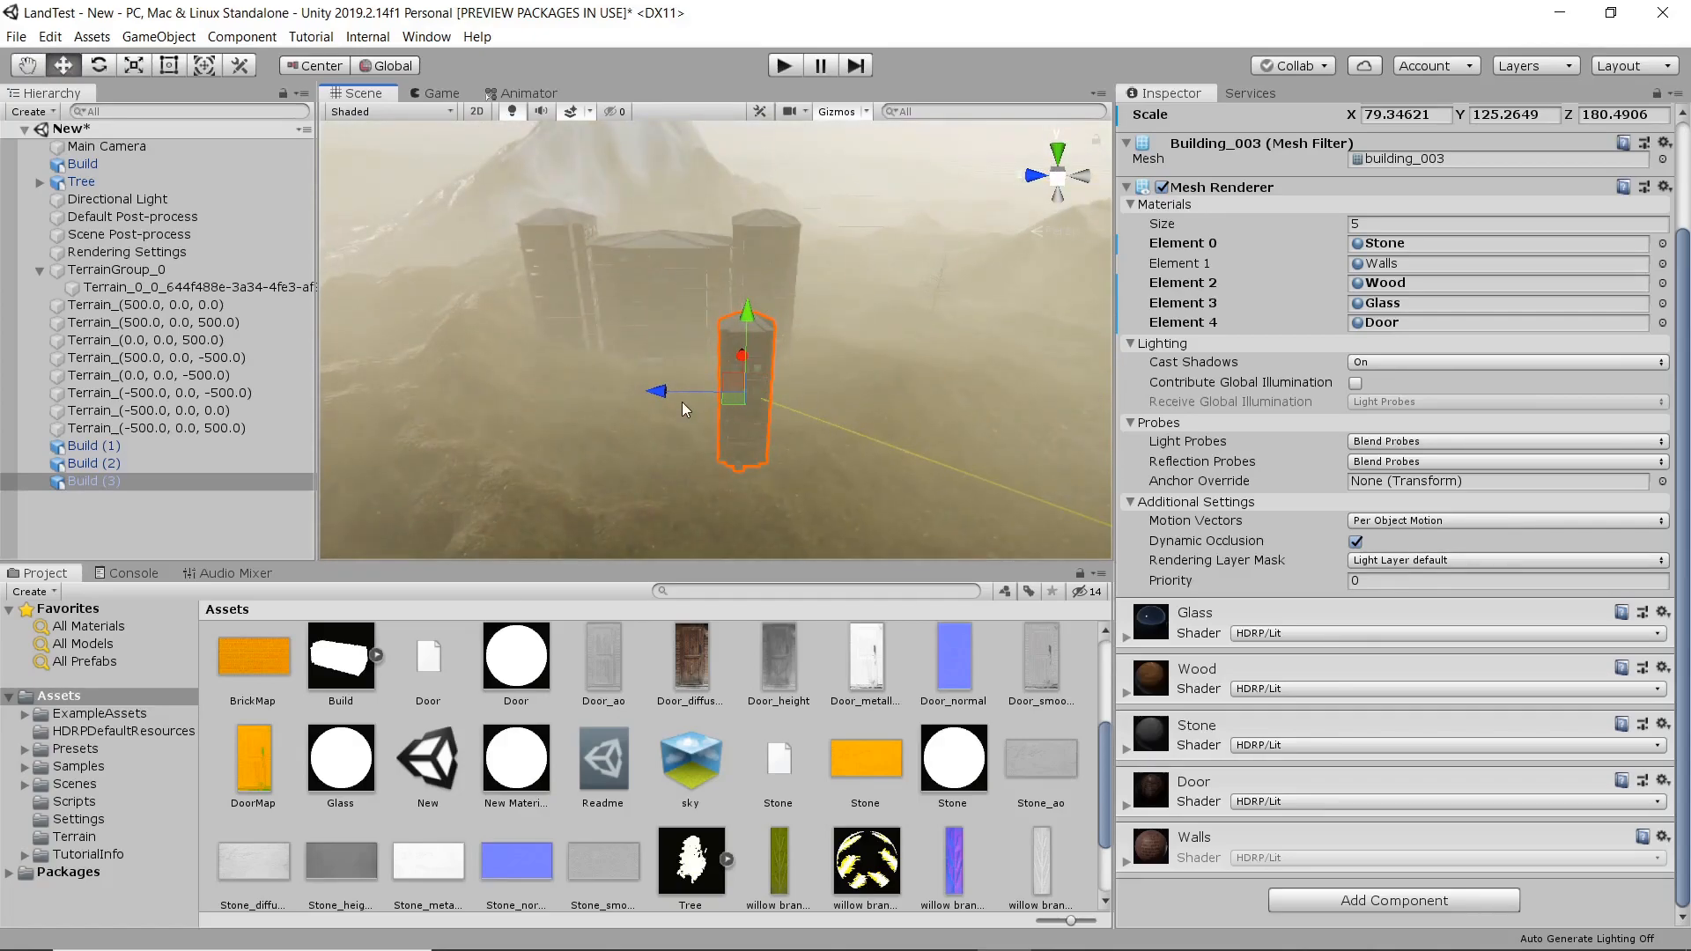
{"action": "left_click_drag", "start_coordinate": [681, 401], "coordinate": [839, 361]}
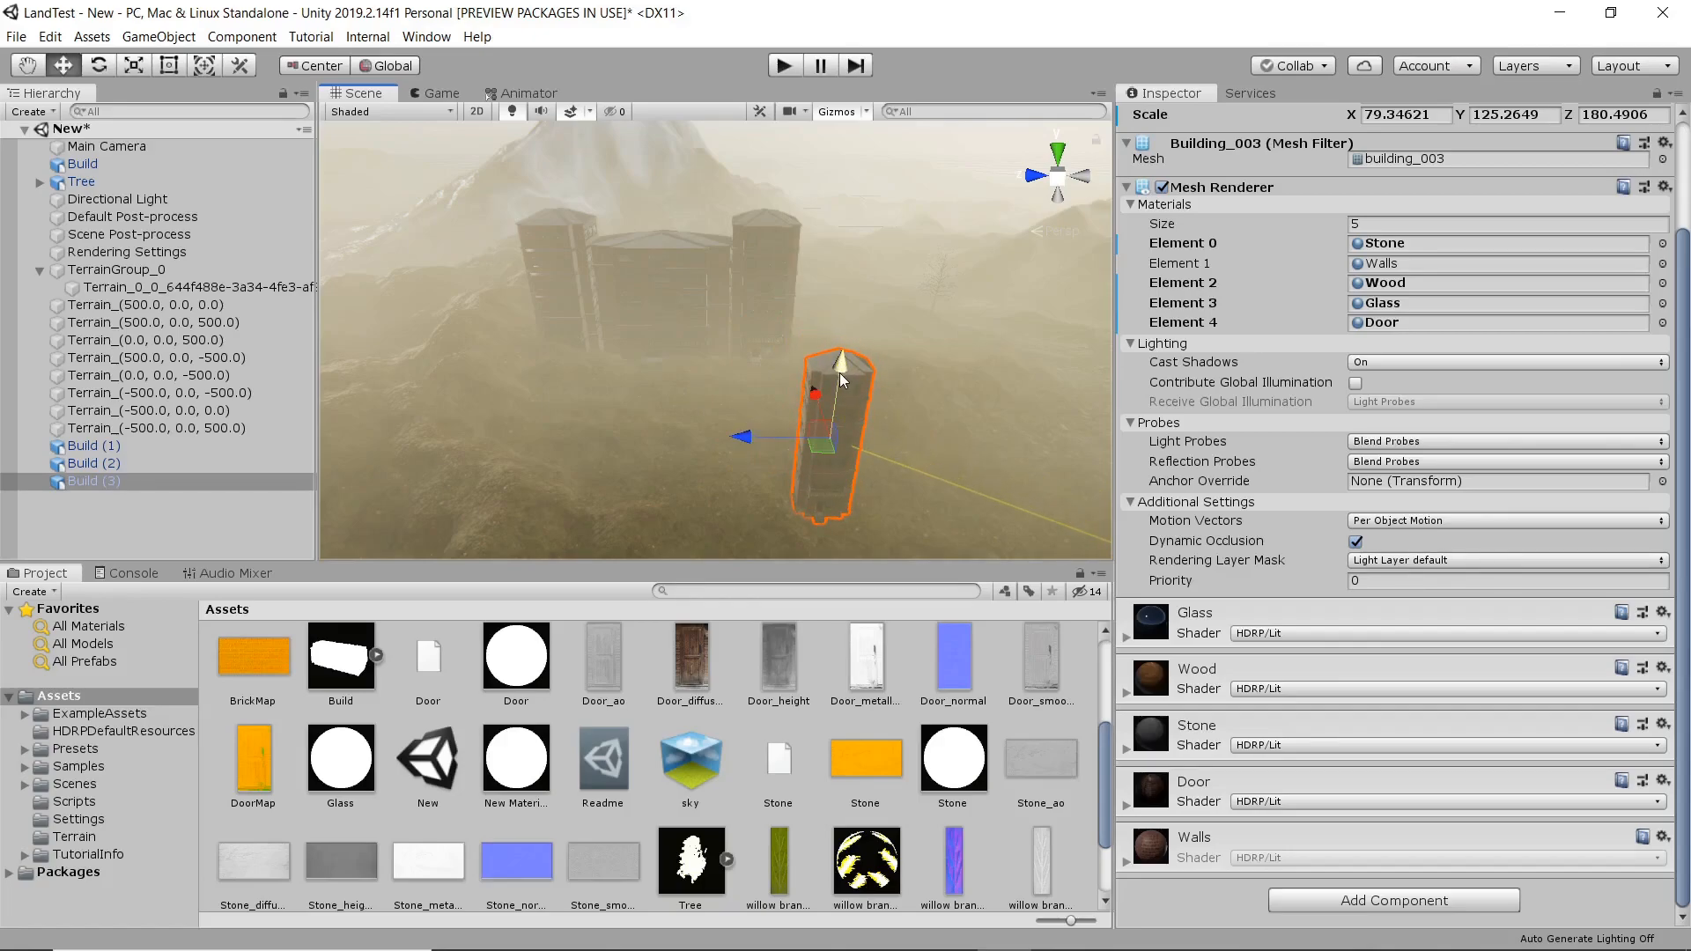
Duplicate the slim tower and place the copy in front of the opposite end of the joined buildings.
{"action": "key", "text": "ctrl+d"}
{"action": "left_click_drag", "start_coordinate": [743, 435], "coordinate": [400, 431]}
{"action": "right_click_drag", "start_coordinate": [659, 421], "coordinate": [848, 471]}
{"action": "middle_click_drag", "start_coordinate": [848, 471], "coordinate": [748, 383]}
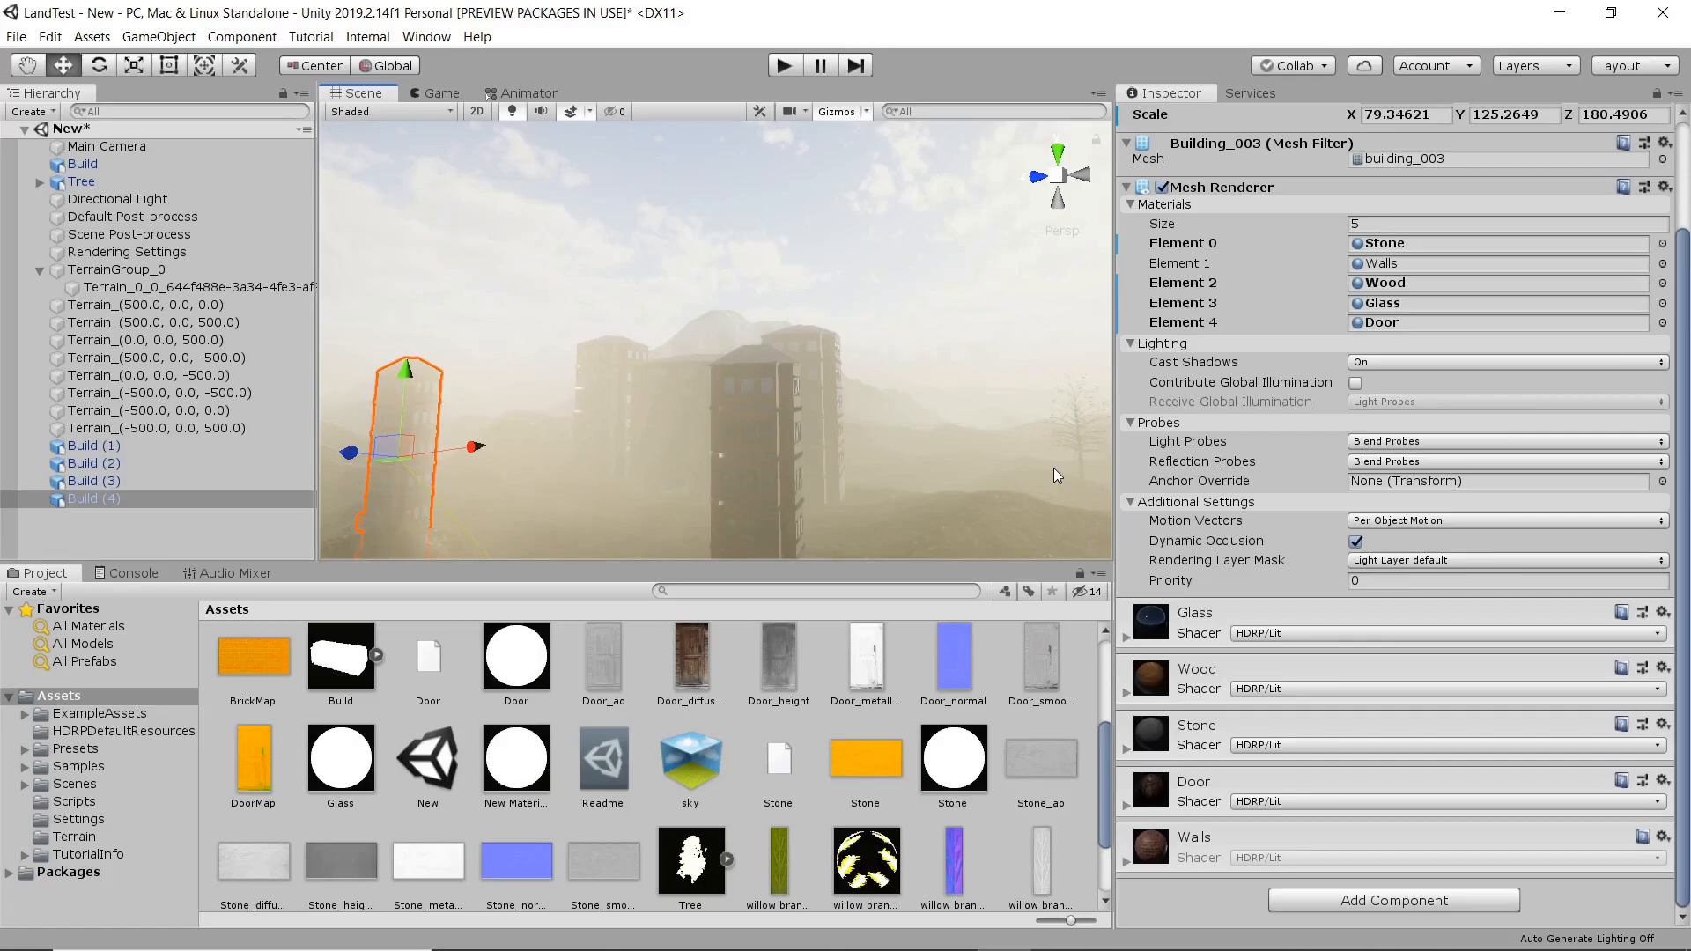
{"action": "left_click_drag", "start_coordinate": [780, 377], "coordinate": [699, 356], "text": "alt"}
Select the tree beside the buildings and view the scene from the top.
{"action": "left_click", "coordinate": [1037, 434]}
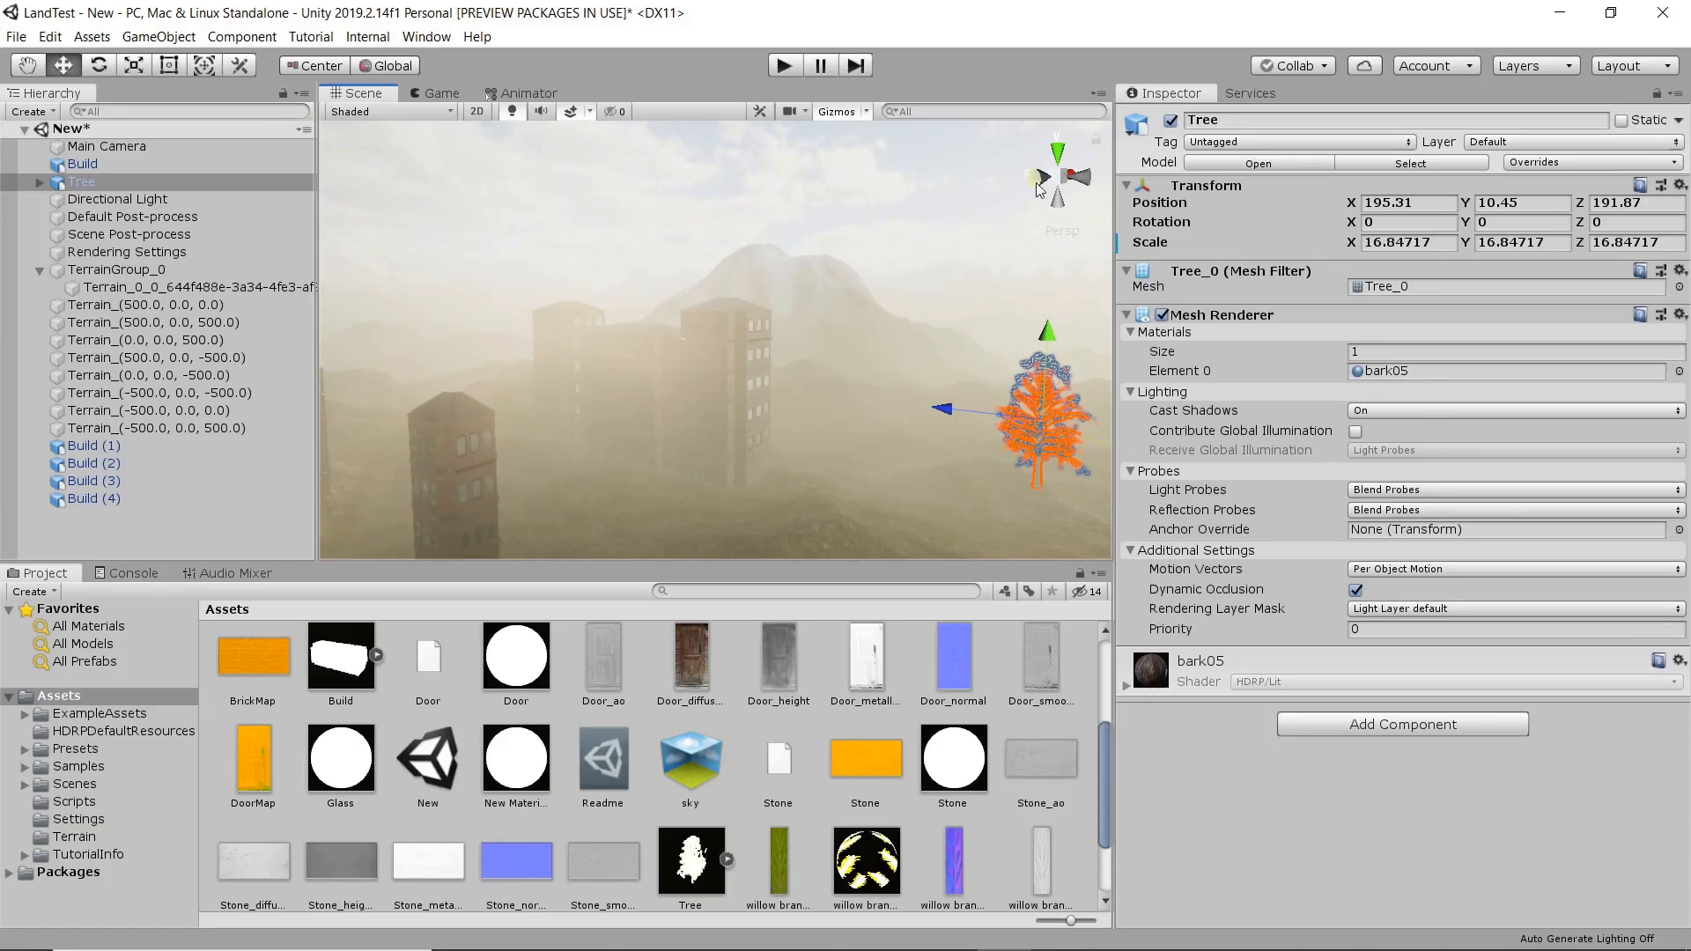
{"action": "left_click", "coordinate": [1058, 151]}
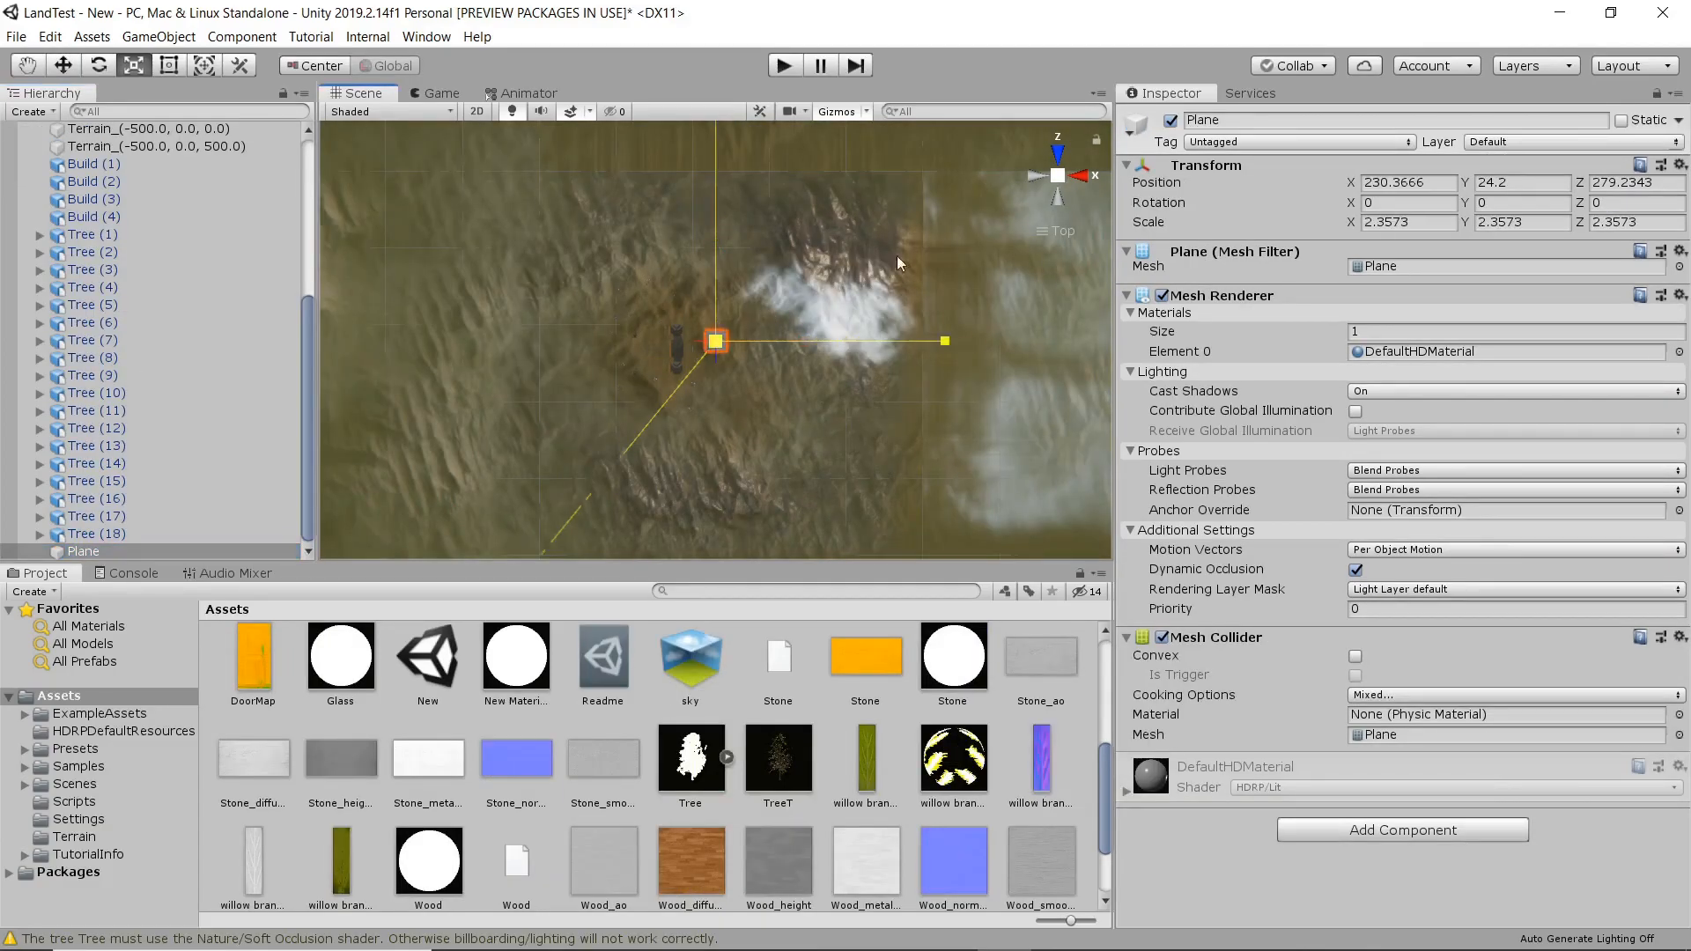
Scale the plane uniformly to about 155.87 so it covers the entire landscape.
{"action": "left_click_drag", "start_coordinate": [1203, 229], "coordinate": [588, 93]}
{"action": "scroll", "coordinate": [669, 454], "scroll_direction": "down", "scroll_amount": 5}
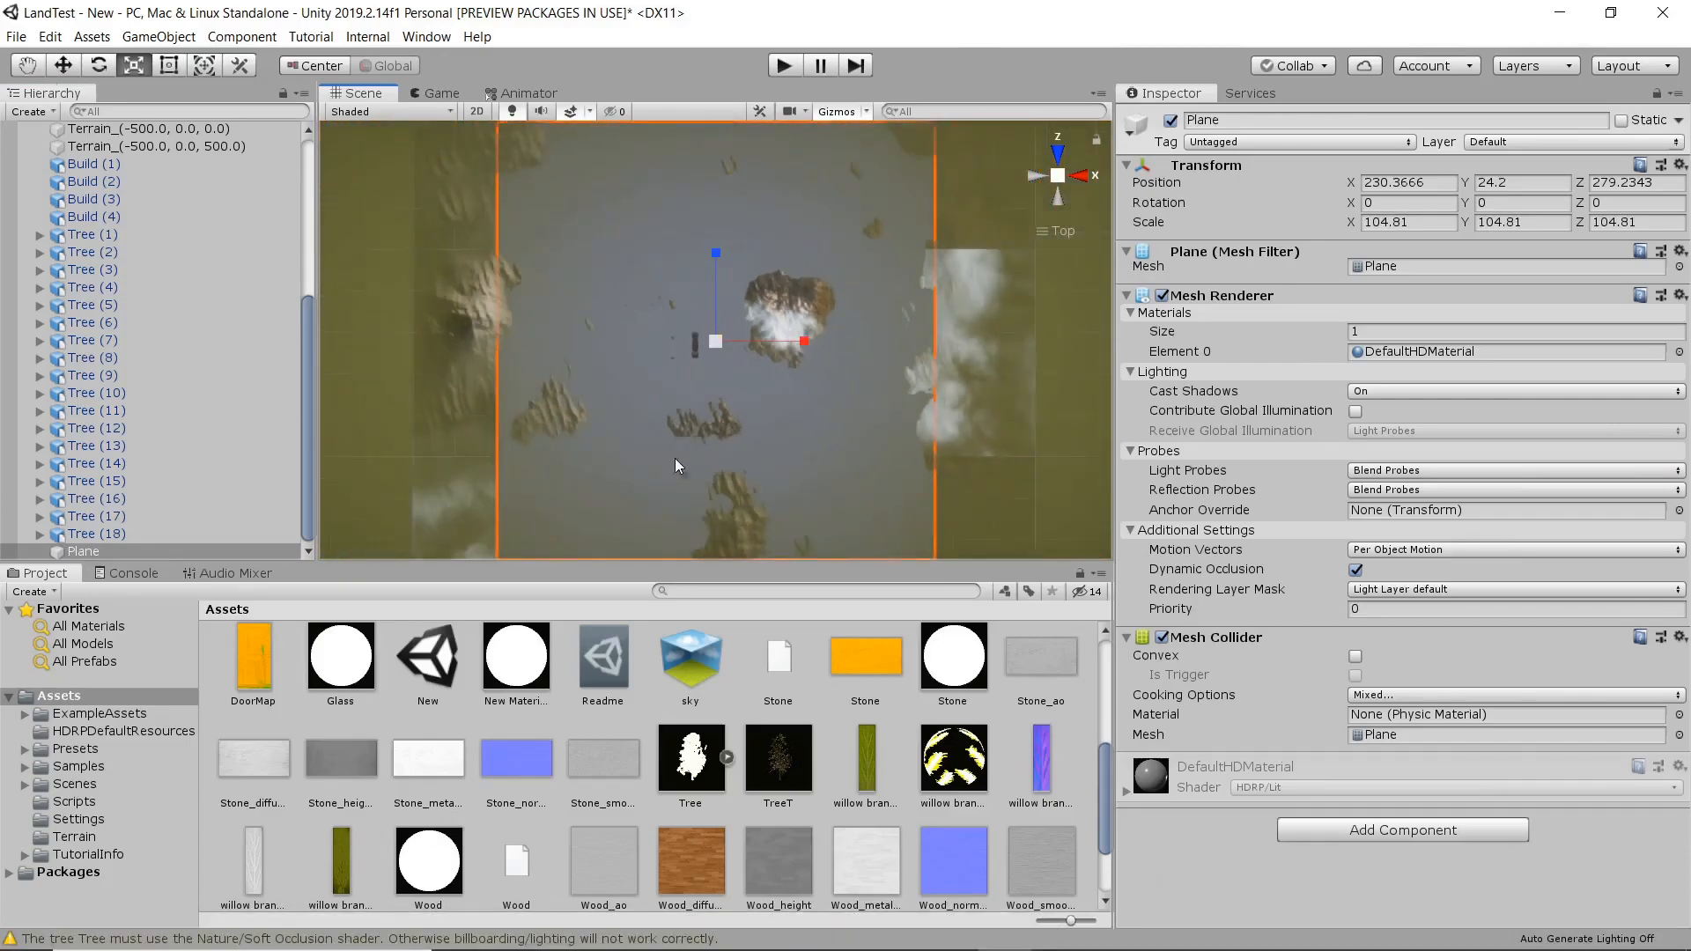
{"action": "scroll", "coordinate": [706, 444], "scroll_direction": "down", "scroll_amount": 6}
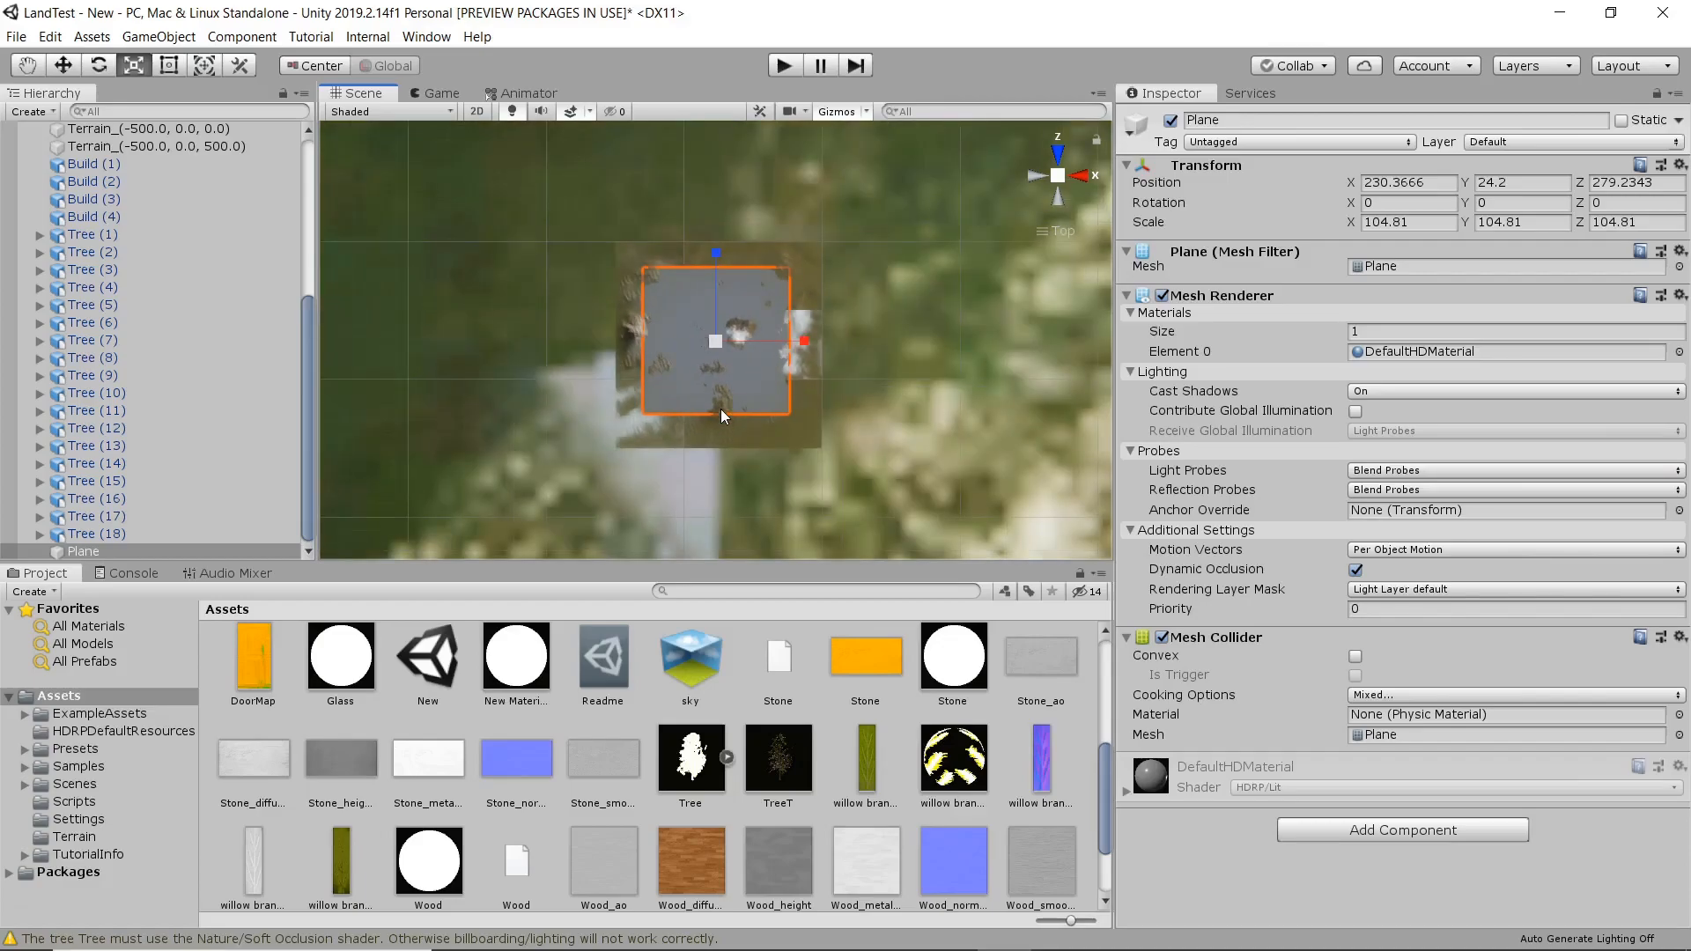
{"action": "scroll", "coordinate": [727, 368], "scroll_direction": "up", "scroll_amount": 2}
{"action": "mouse_move", "coordinate": [715, 339]}
{"action": "left_mouse_down"}
{"action": "mouse_move", "coordinate": [759, 315]}
{"action": "mouse_move", "coordinate": [743, 324]}
{"action": "left_mouse_up"}
{"action": "scroll", "coordinate": [701, 340], "scroll_direction": "up", "scroll_amount": 3}
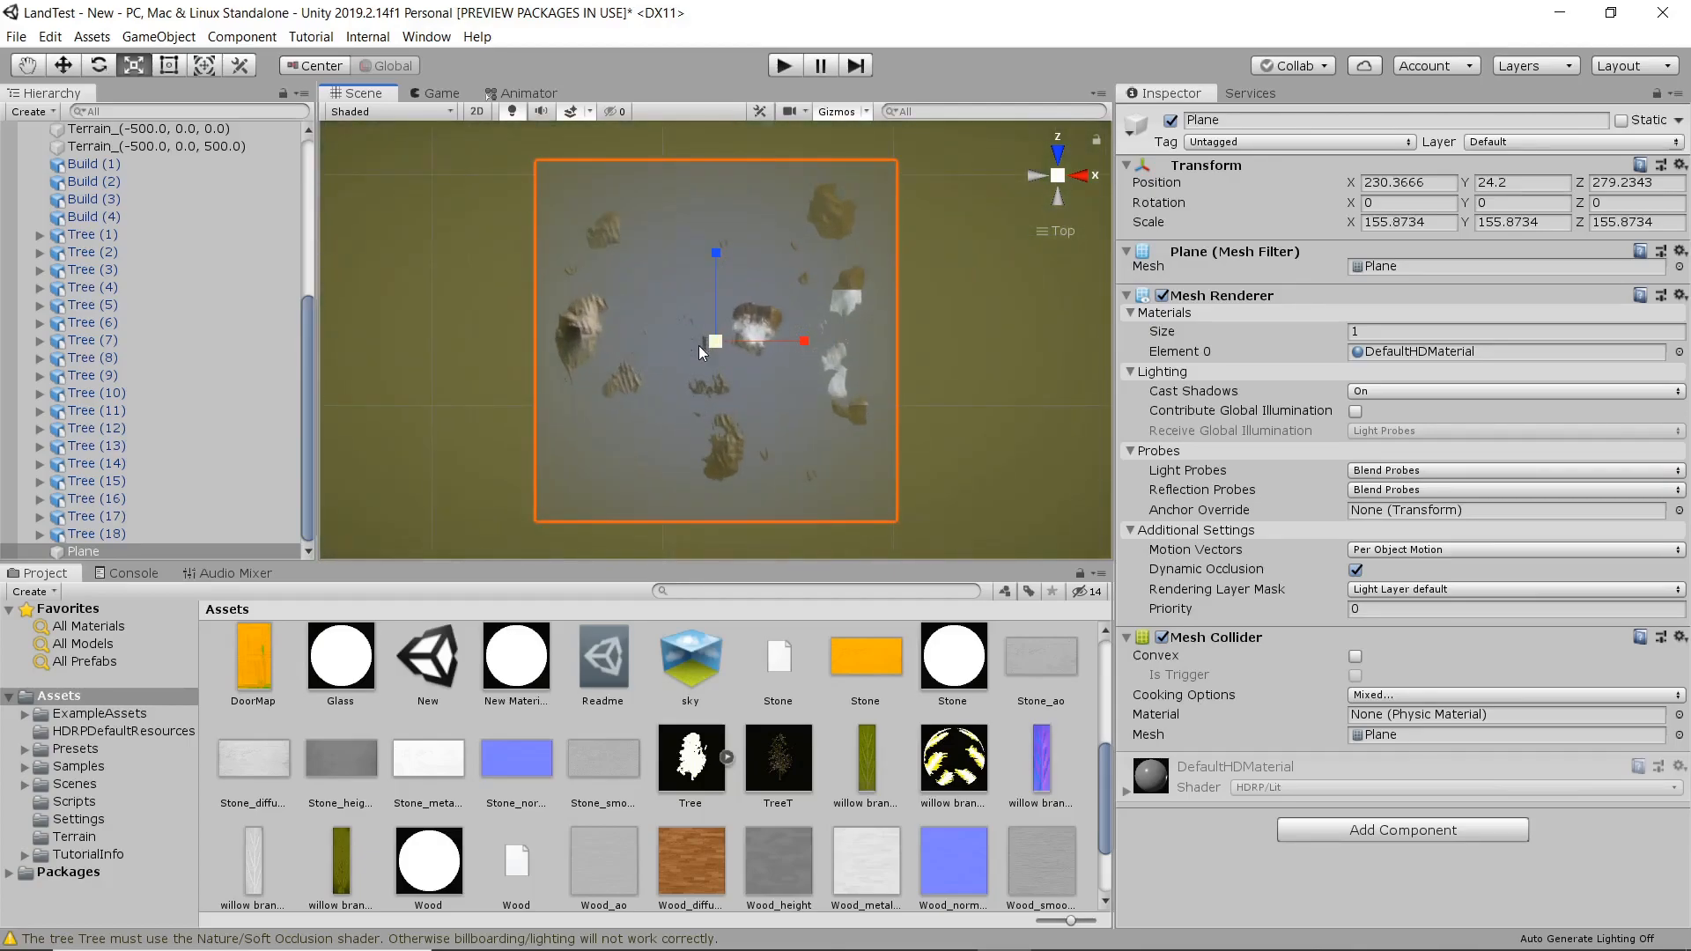
Raise the plane to a Y position of 229, above the mountains, and check its coverage from the top.
{"action": "key", "text": "w"}
{"action": "left_click", "coordinate": [1076, 177]}
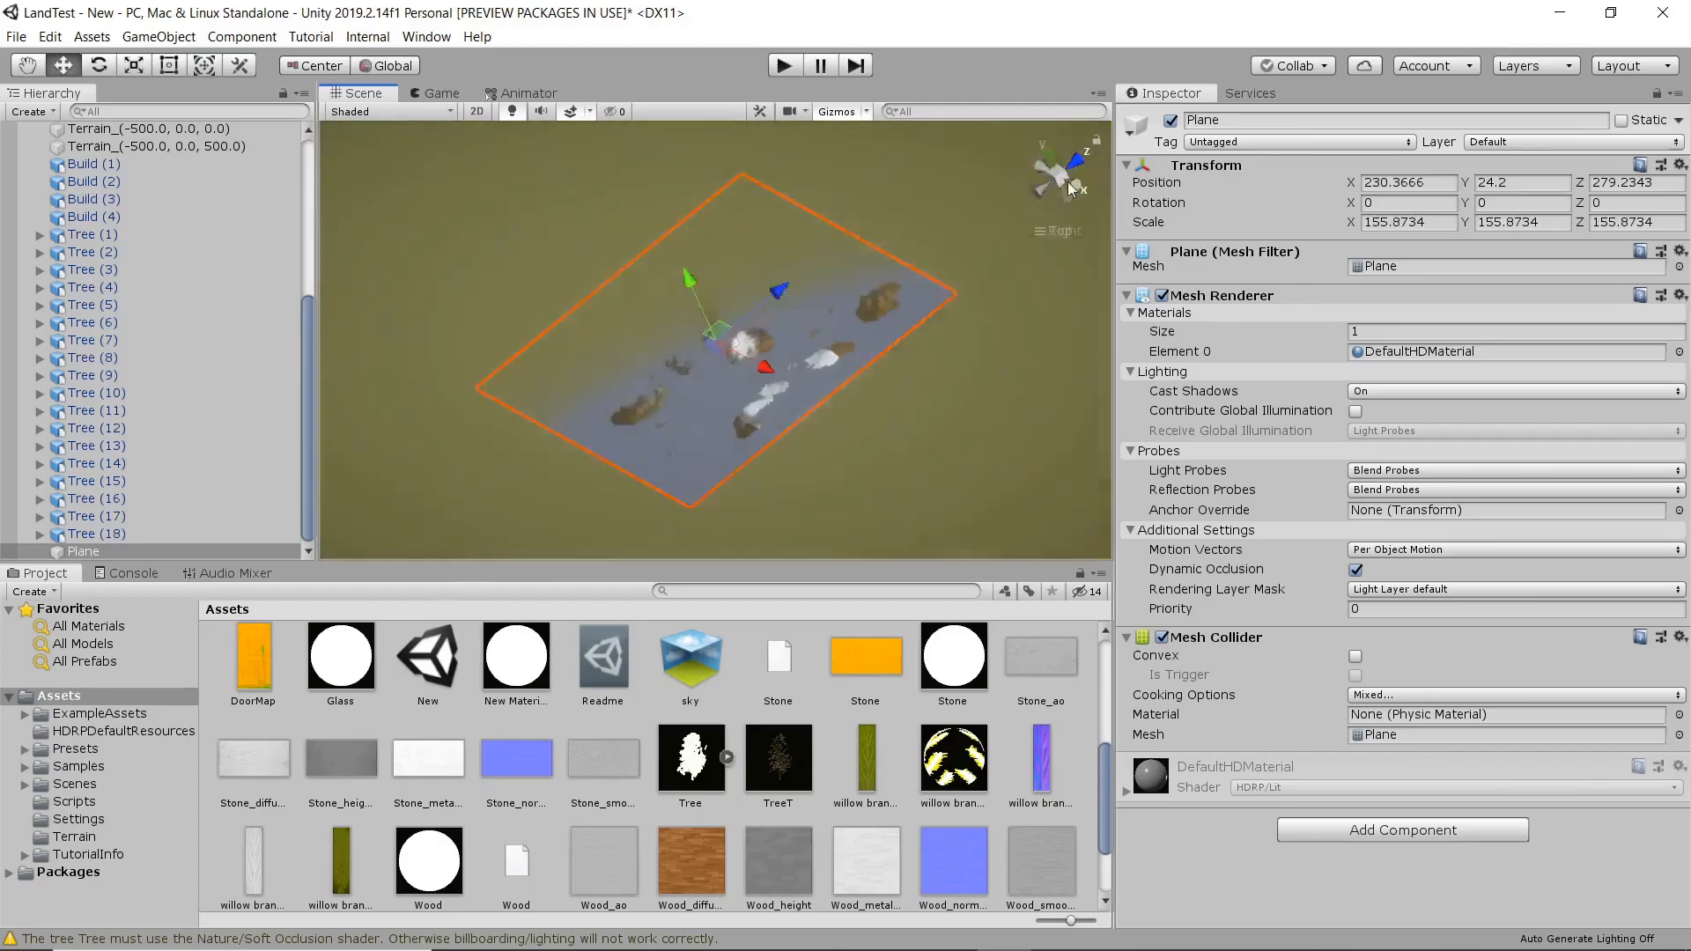
{"action": "left_click_drag", "start_coordinate": [737, 218], "coordinate": [737, 209]}
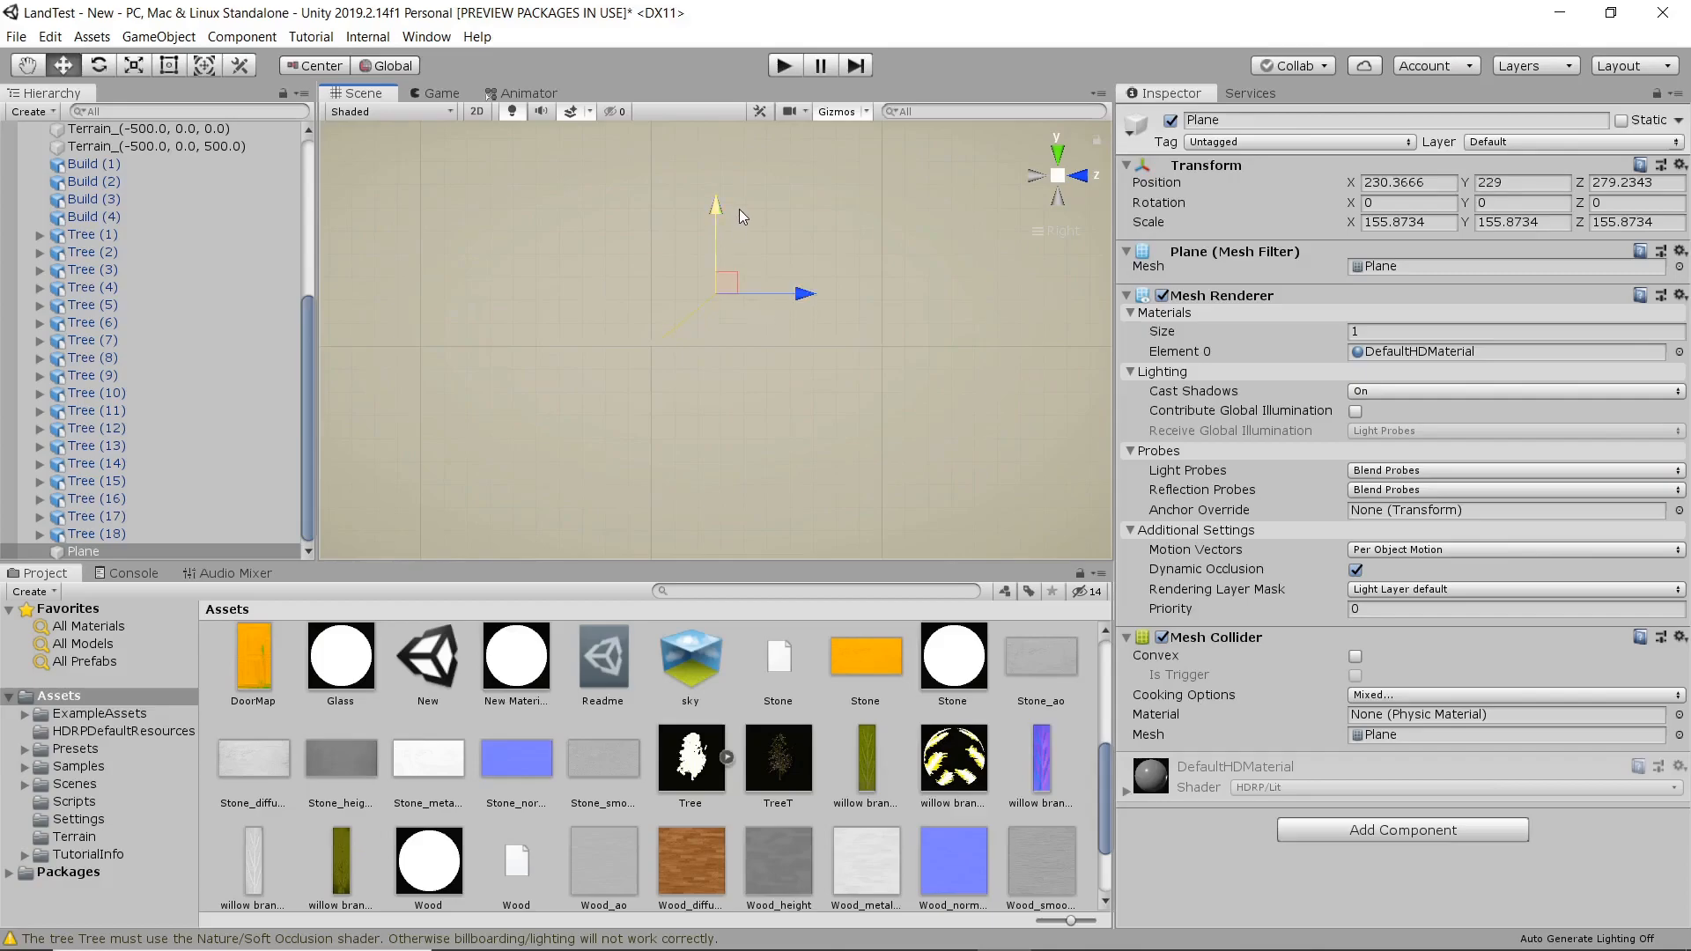
{"action": "left_click", "coordinate": [1062, 156]}
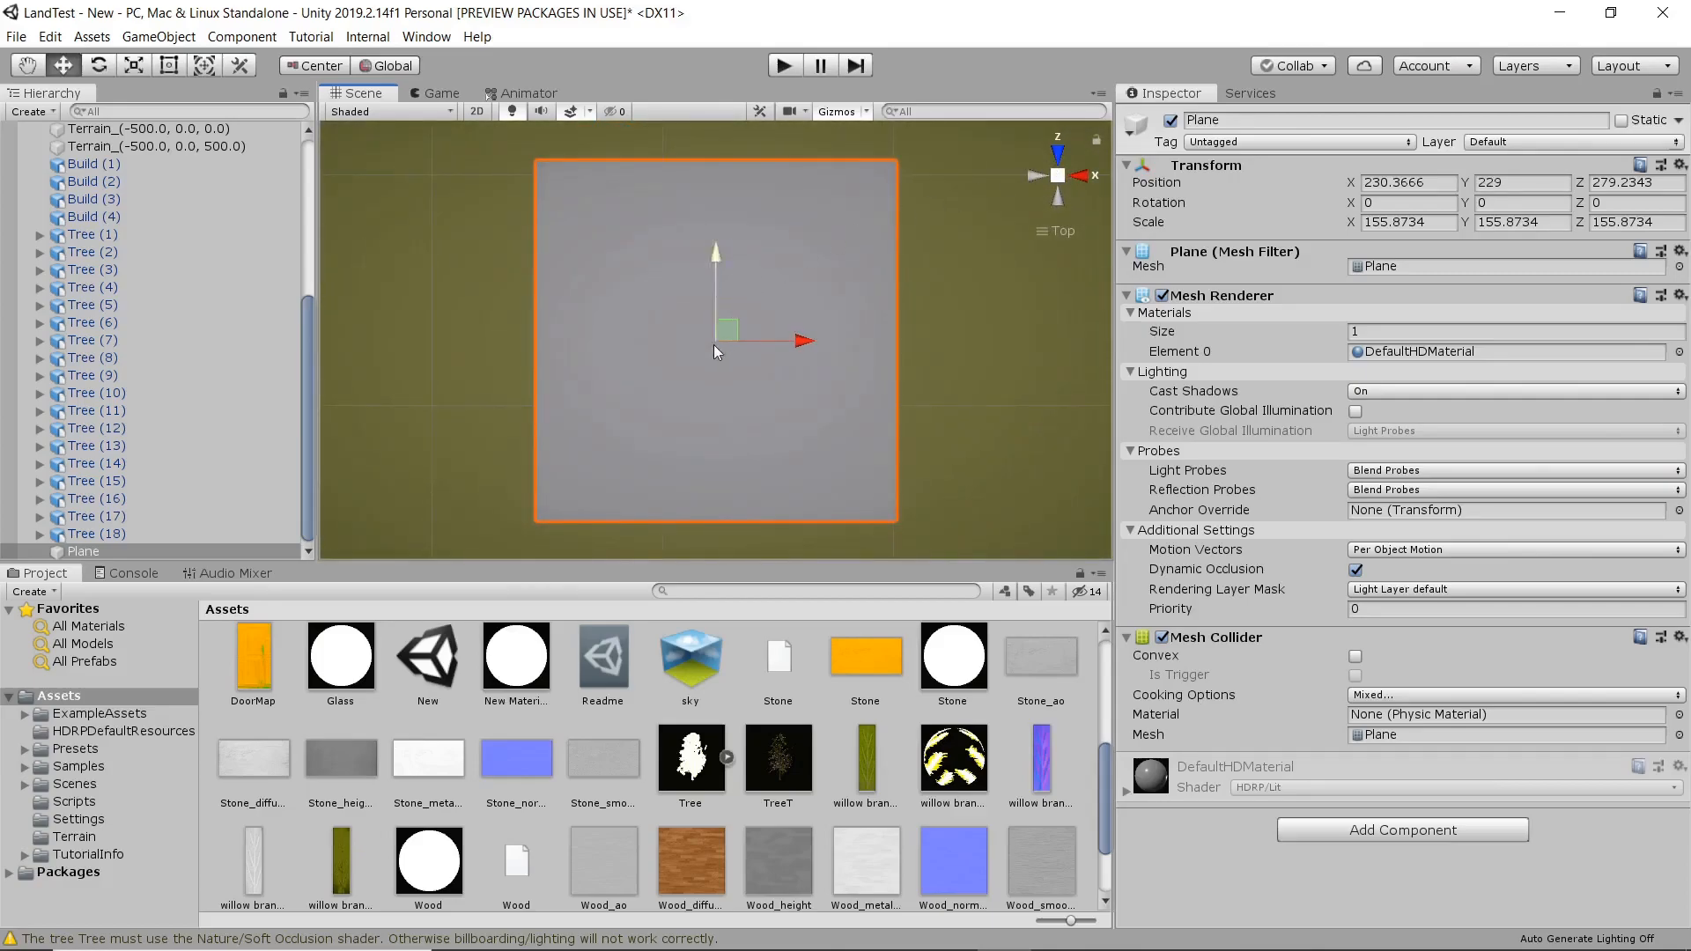
{"action": "scroll", "coordinate": [721, 391], "scroll_direction": "up", "scroll_amount": 2}
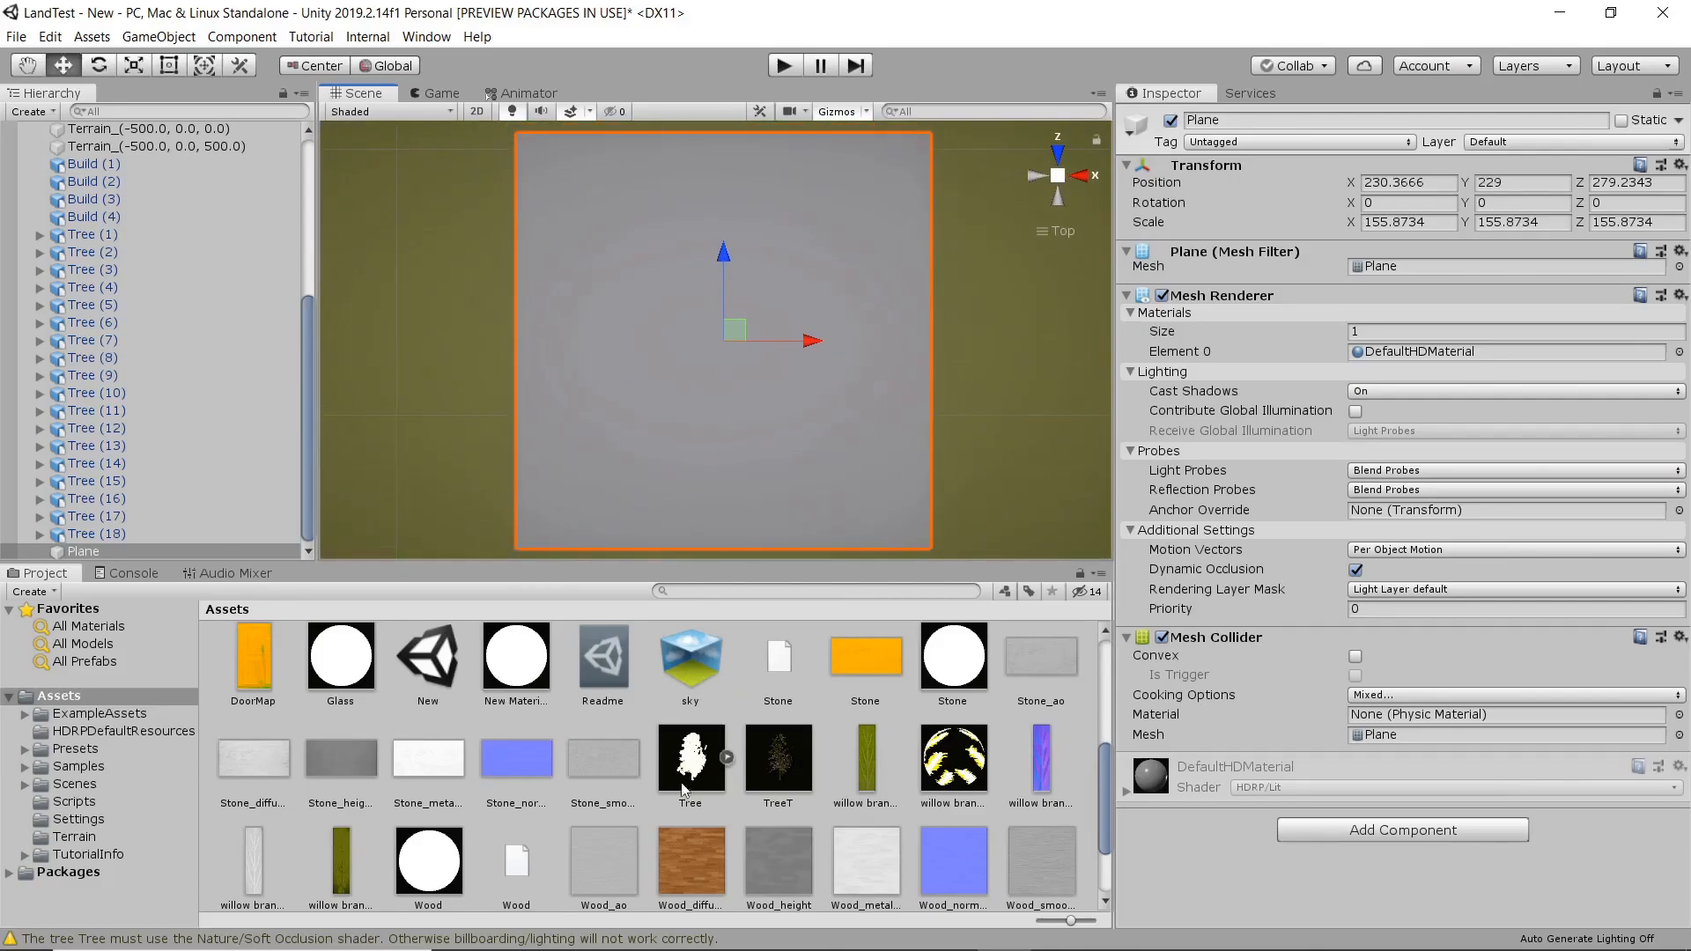
Create an HDRP Lit Graph shader in the Assets folder.
{"action": "scroll", "coordinate": [673, 769], "scroll_direction": "up", "scroll_amount": 5}
{"action": "scroll", "coordinate": [674, 769], "scroll_direction": "up", "scroll_amount": 2}
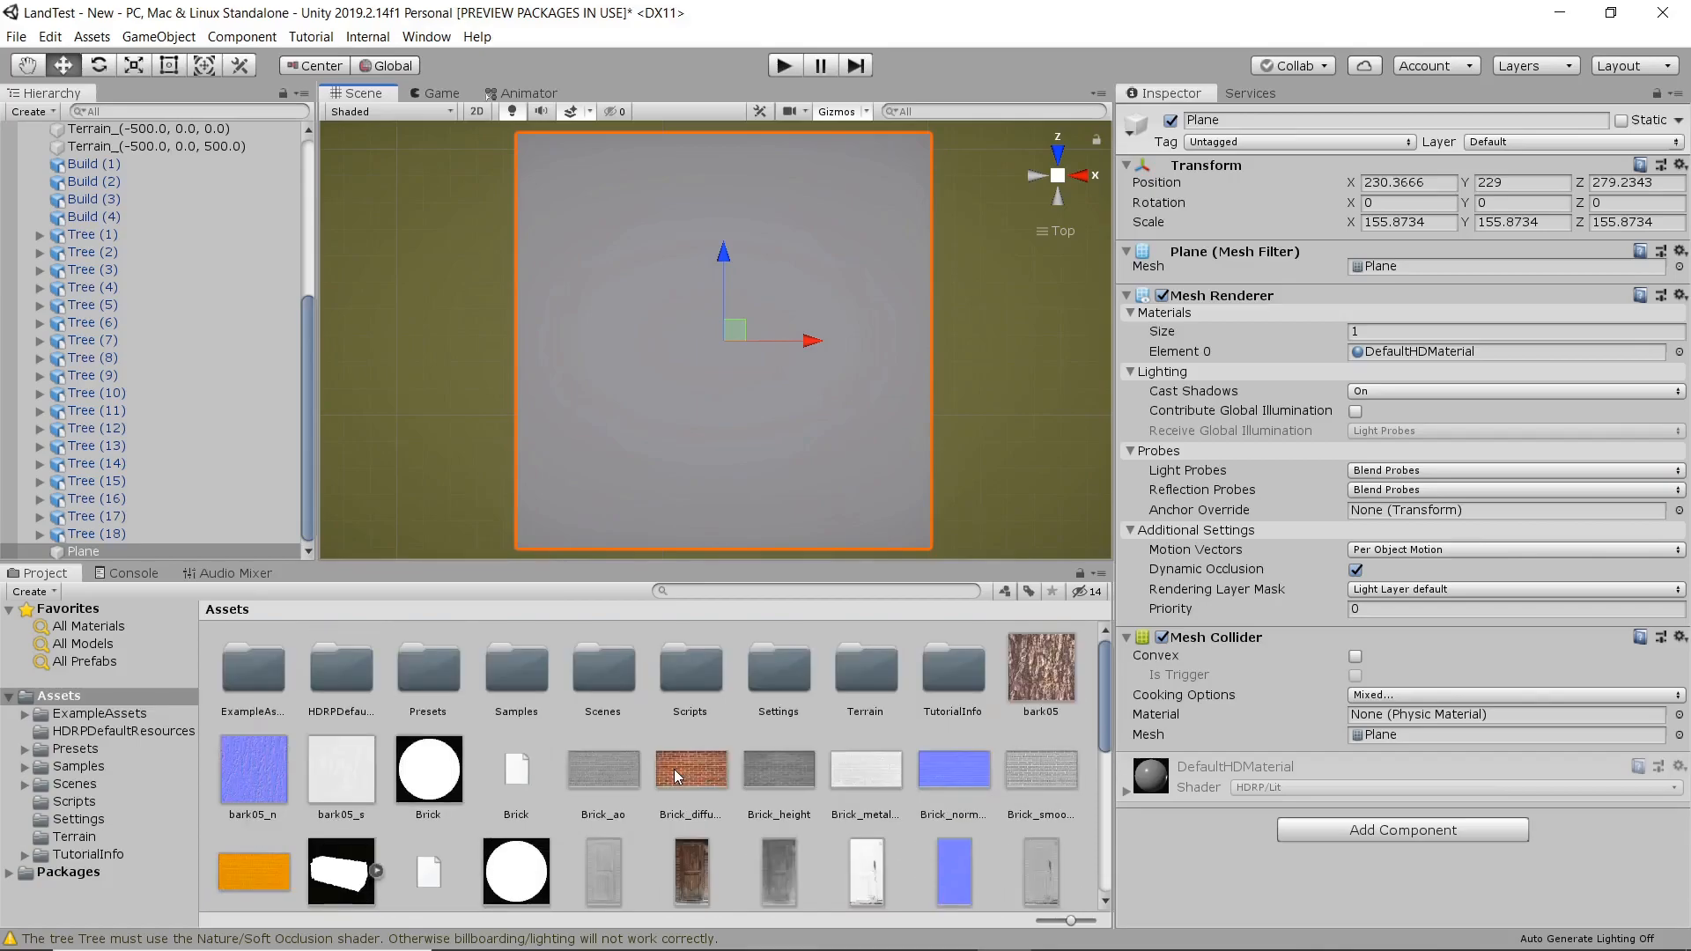
{"action": "right_click", "coordinate": [552, 880]}
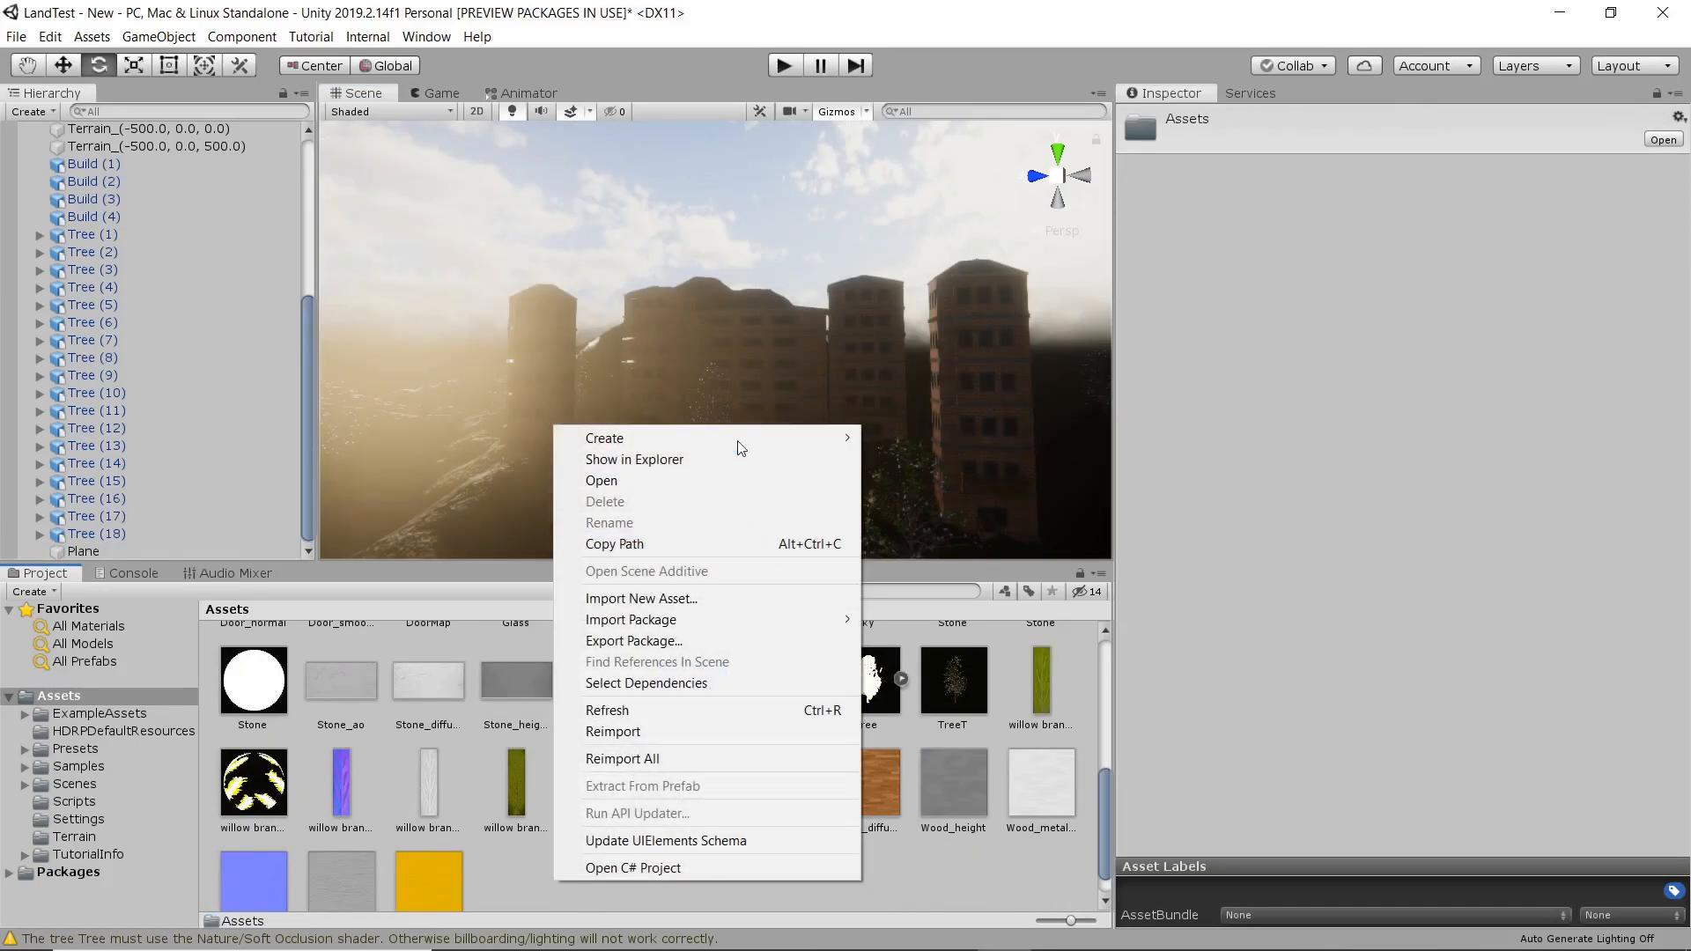
{"action": "mouse_move", "coordinate": [740, 440]}
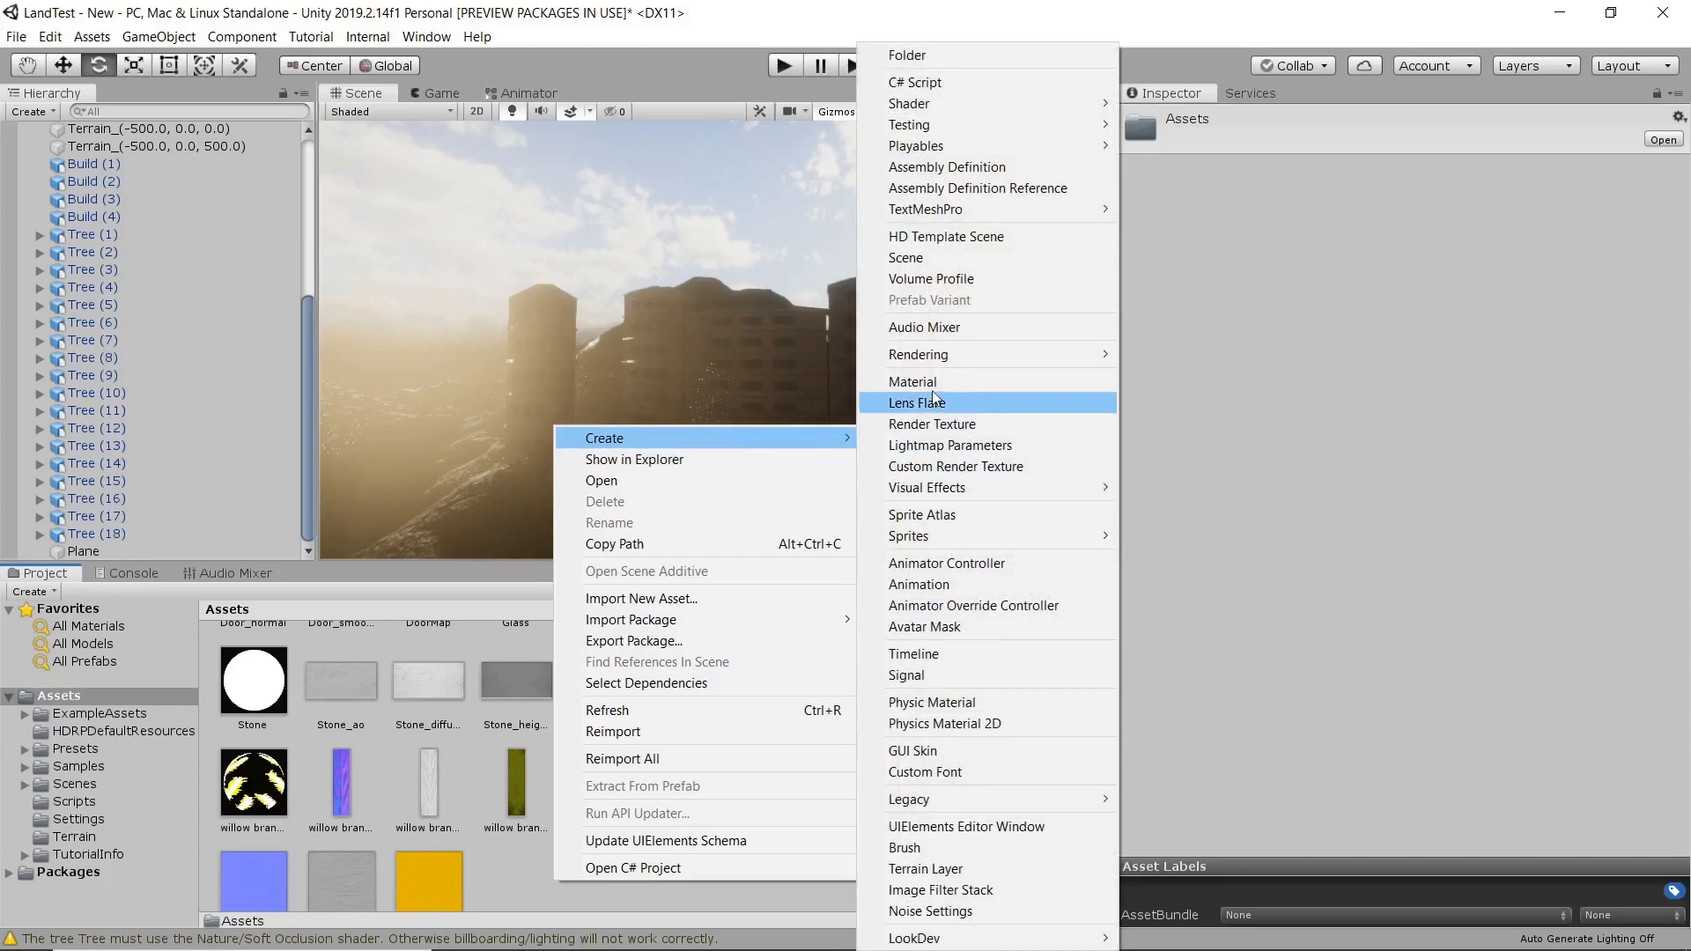
{"action": "mouse_move", "coordinate": [972, 106]}
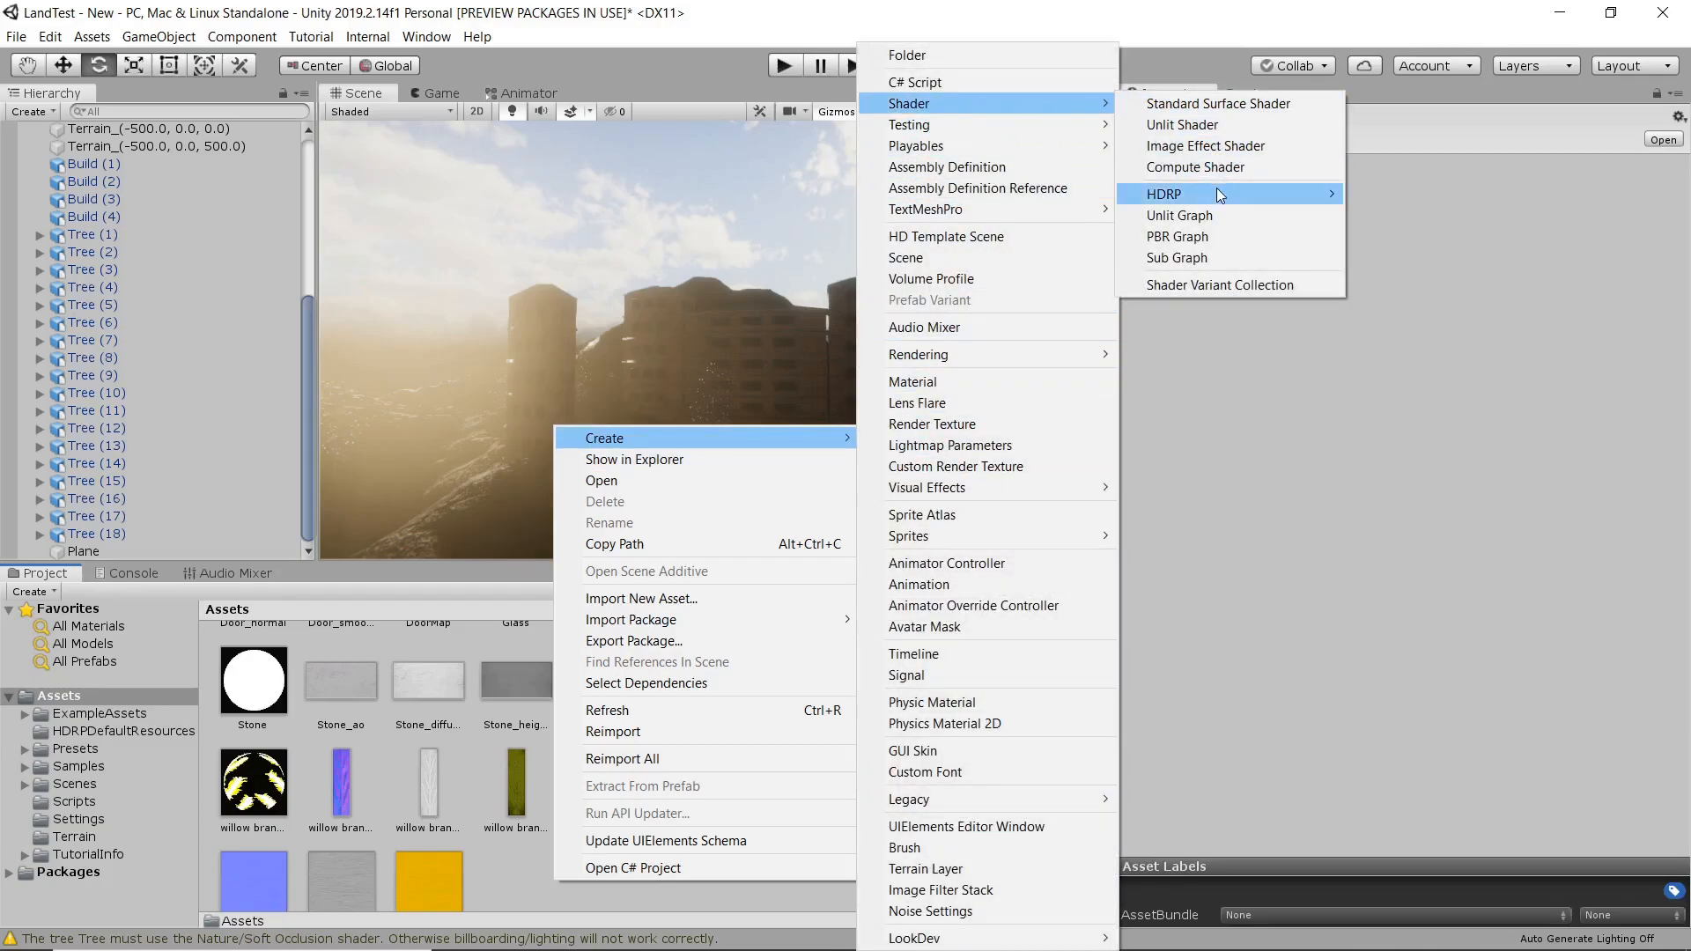
{"action": "mouse_move", "coordinate": [1220, 195]}
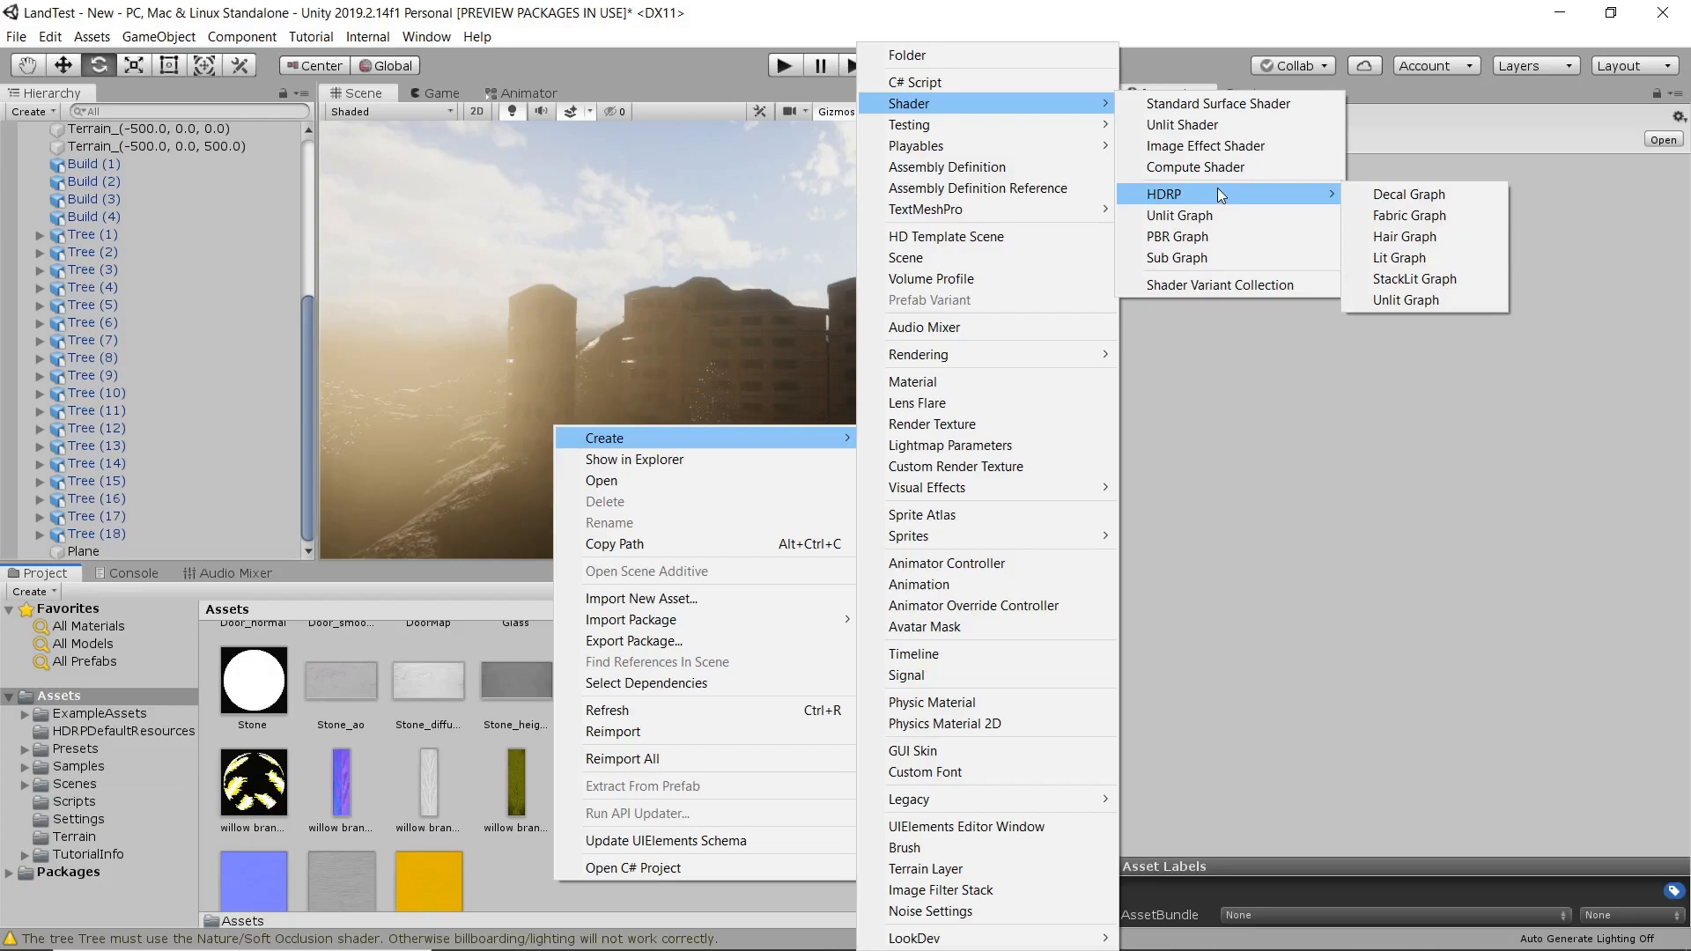
{"action": "left_click", "coordinate": [1439, 257]}
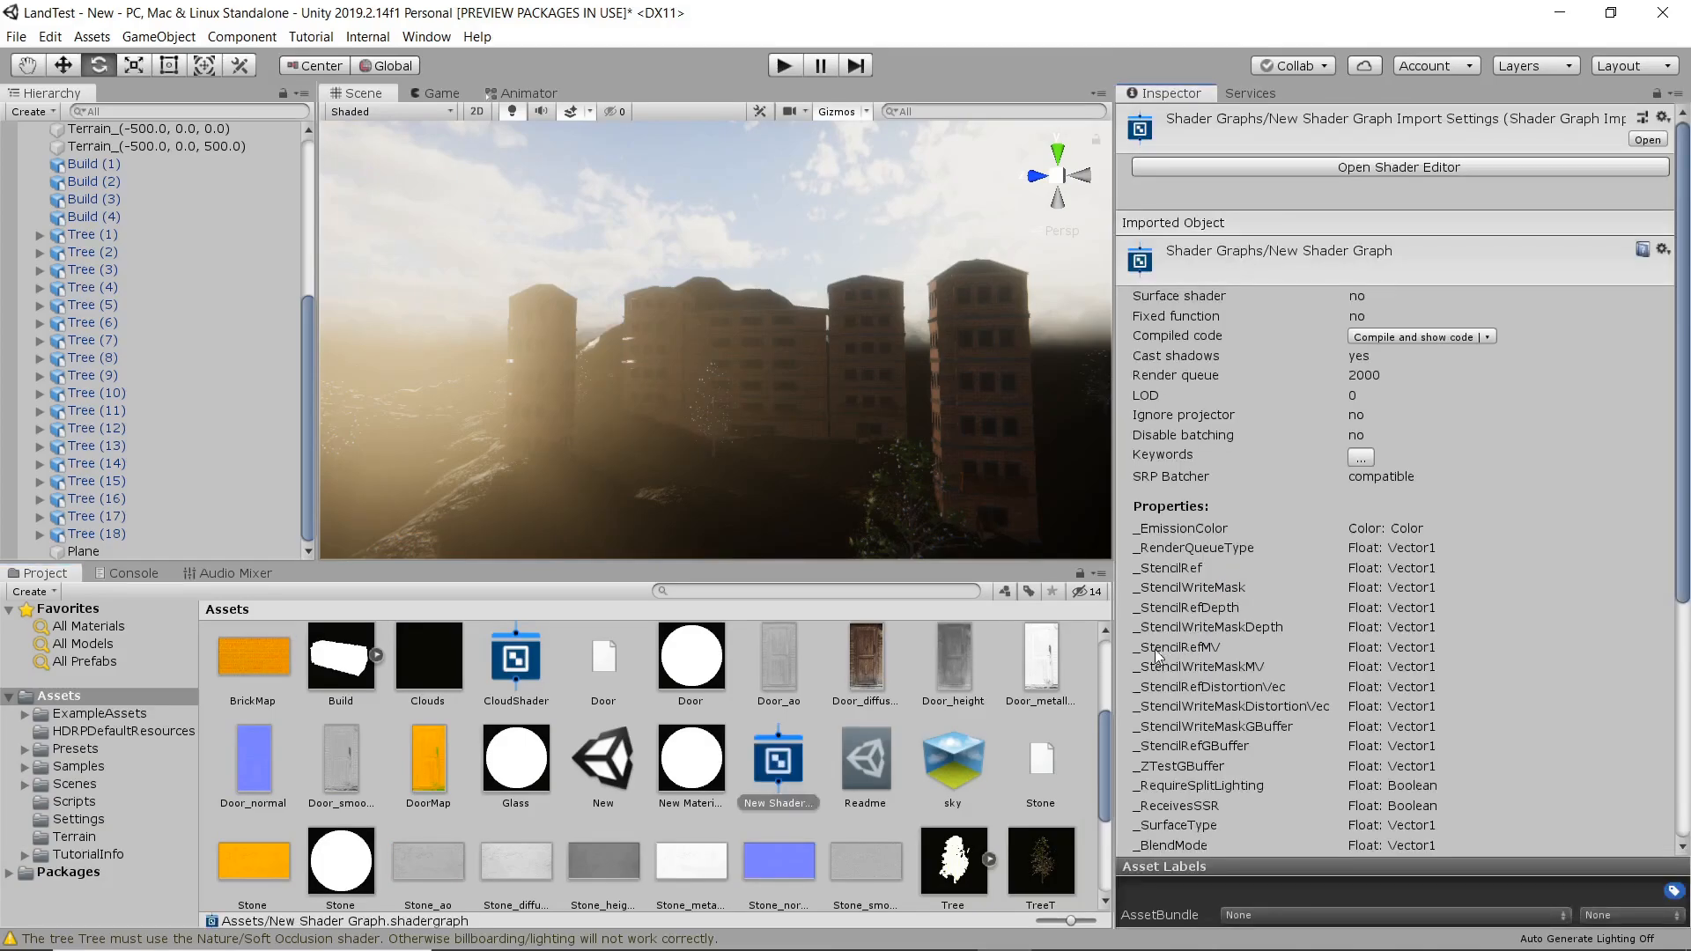
Open the new shader graph in the shader editor and make room beside the Lit Master node.
{"action": "left_click", "coordinate": [779, 767]}
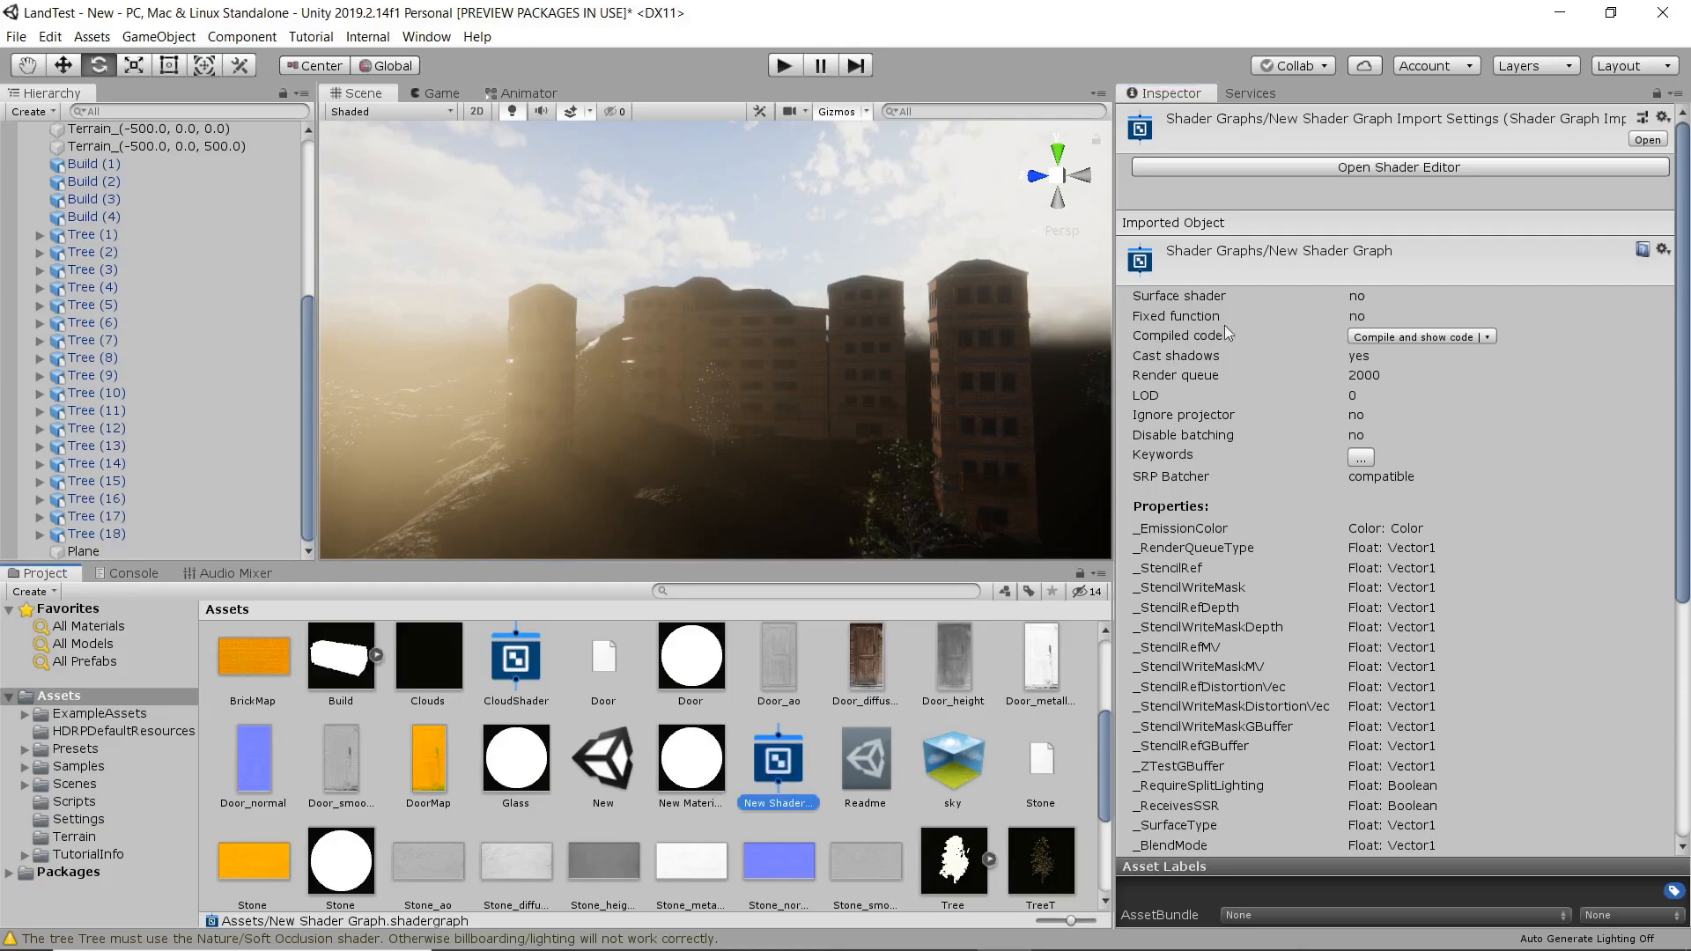
{"action": "left_click", "coordinate": [1358, 169]}
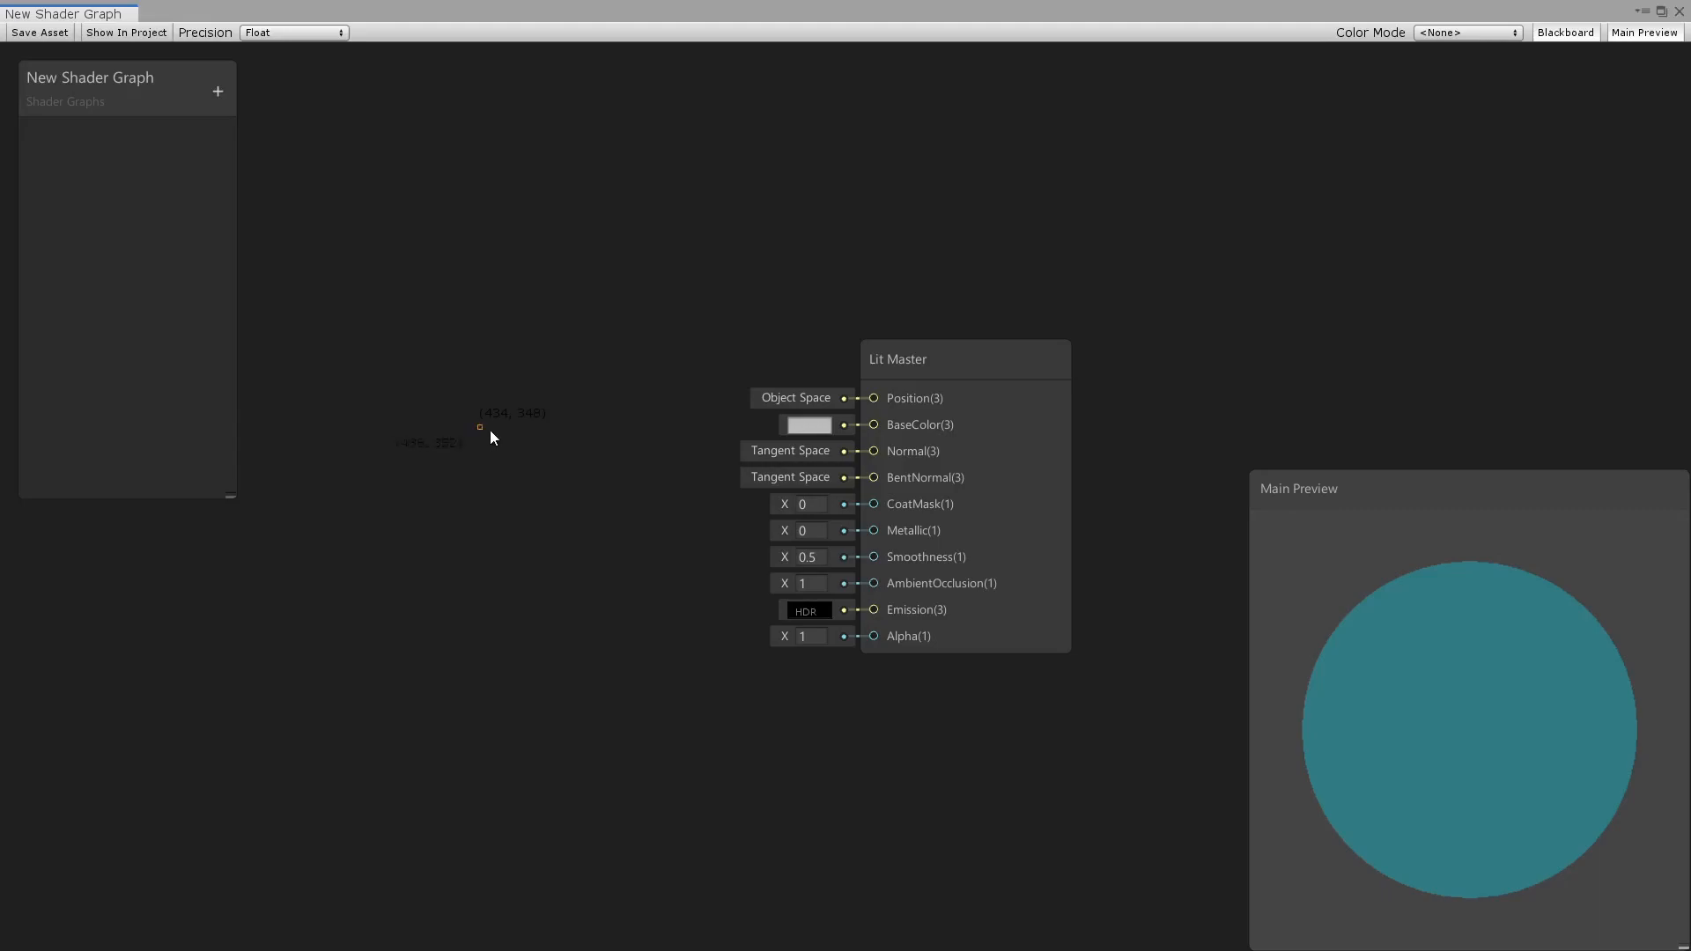
{"action": "middle_click_drag", "start_coordinate": [520, 446], "coordinate": [664, 457]}
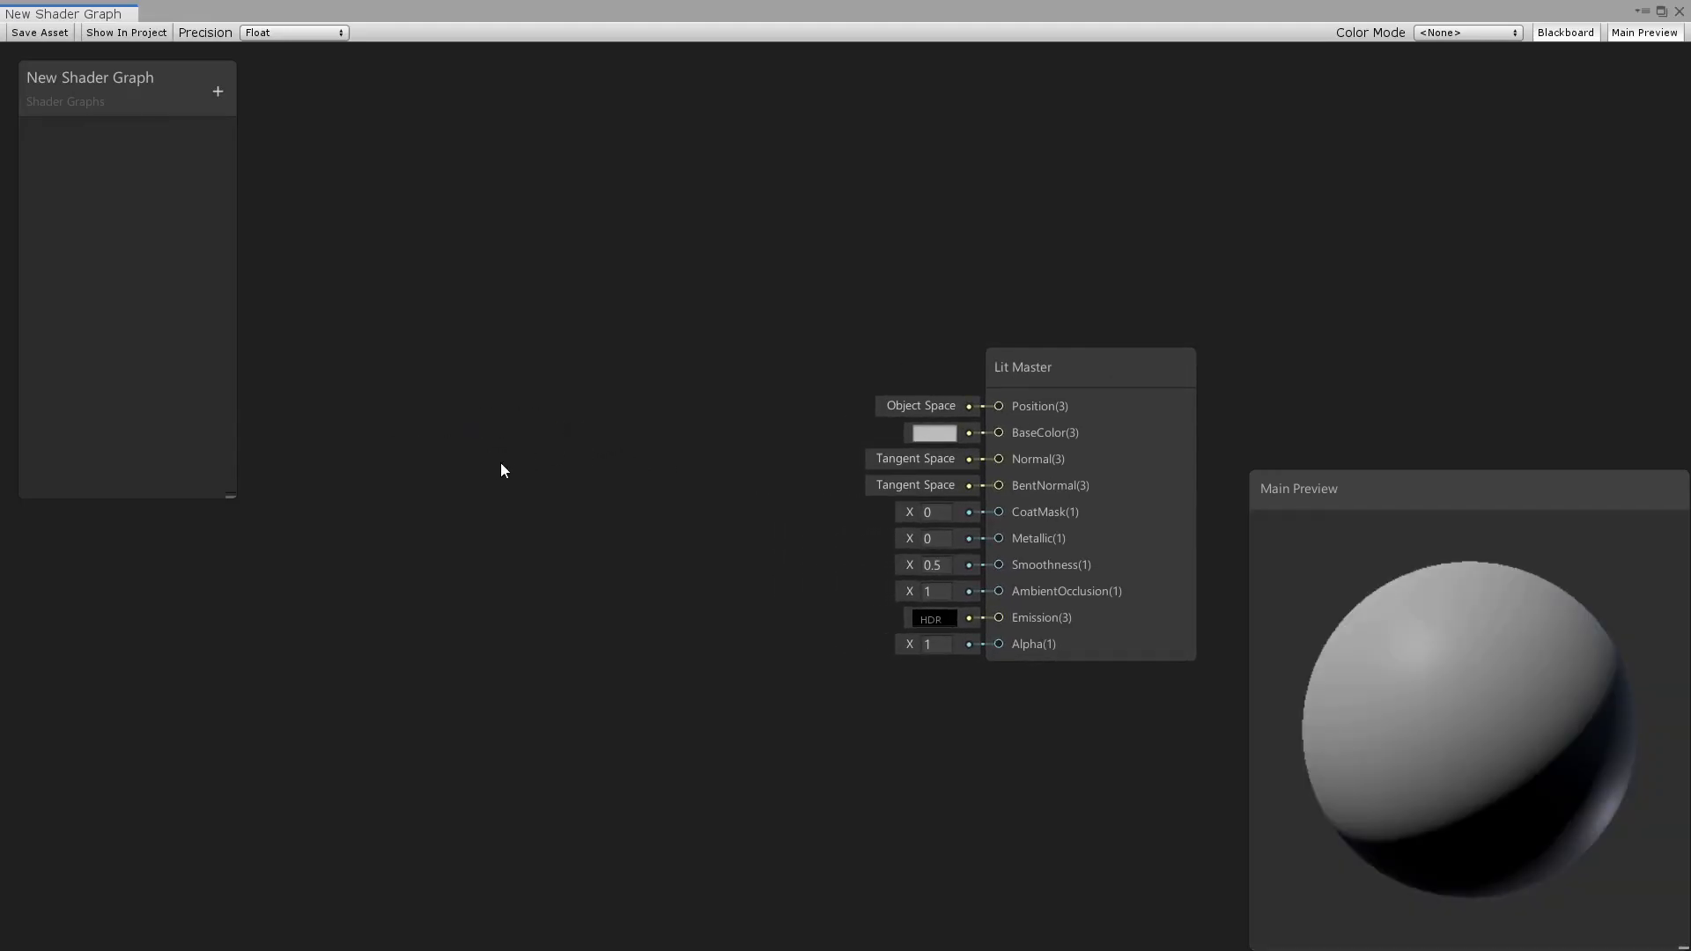
Add a Simple Noise node with a scale of 34.8 and place it well before the Lit Master node.
{"action": "key", "text": "space"}
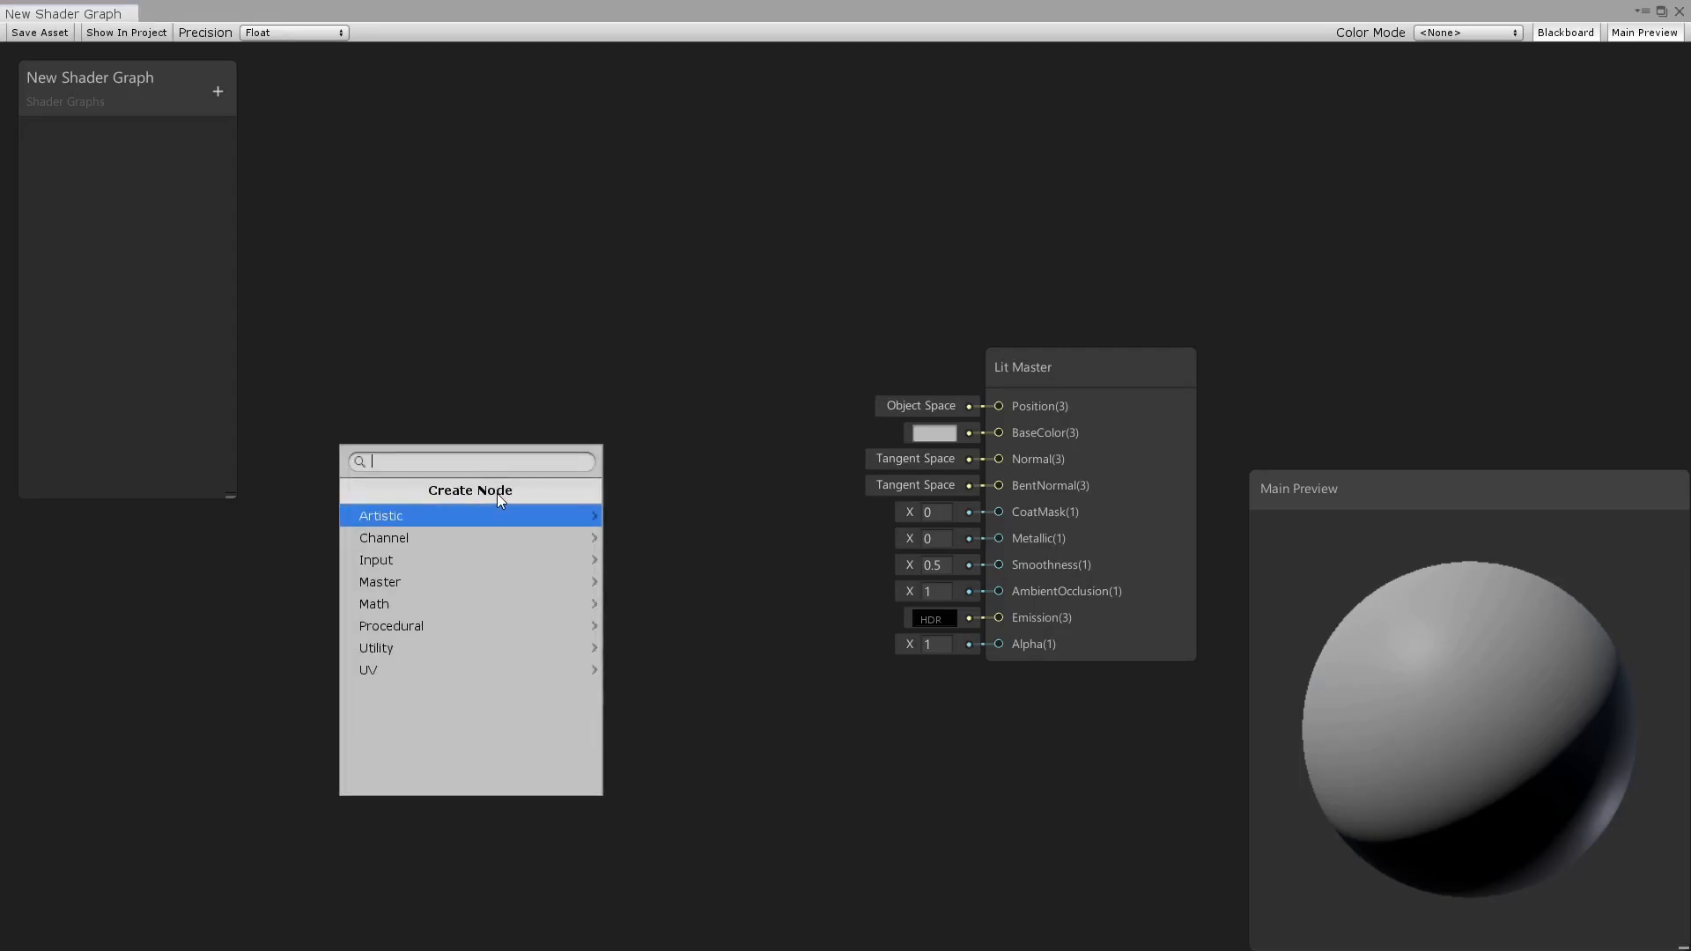
{"action": "type", "text": "vi"}
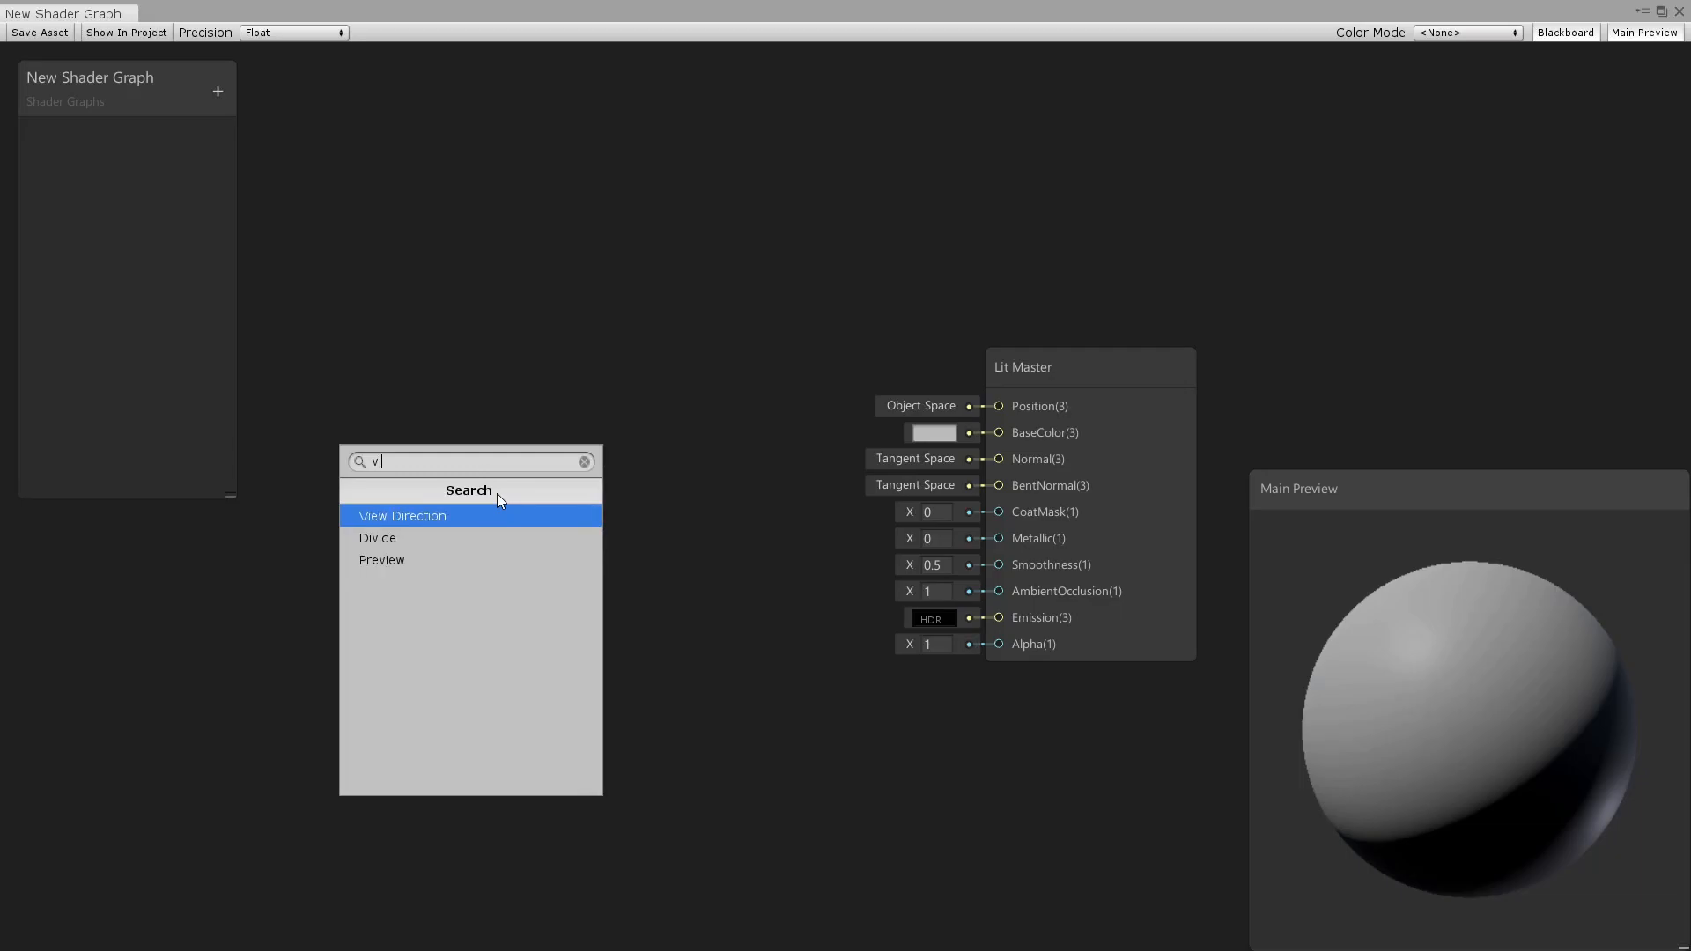
{"action": "key", "text": "BackSpace"}
{"action": "key", "text": "BackSpace"}
{"action": "type", "text": "n"}
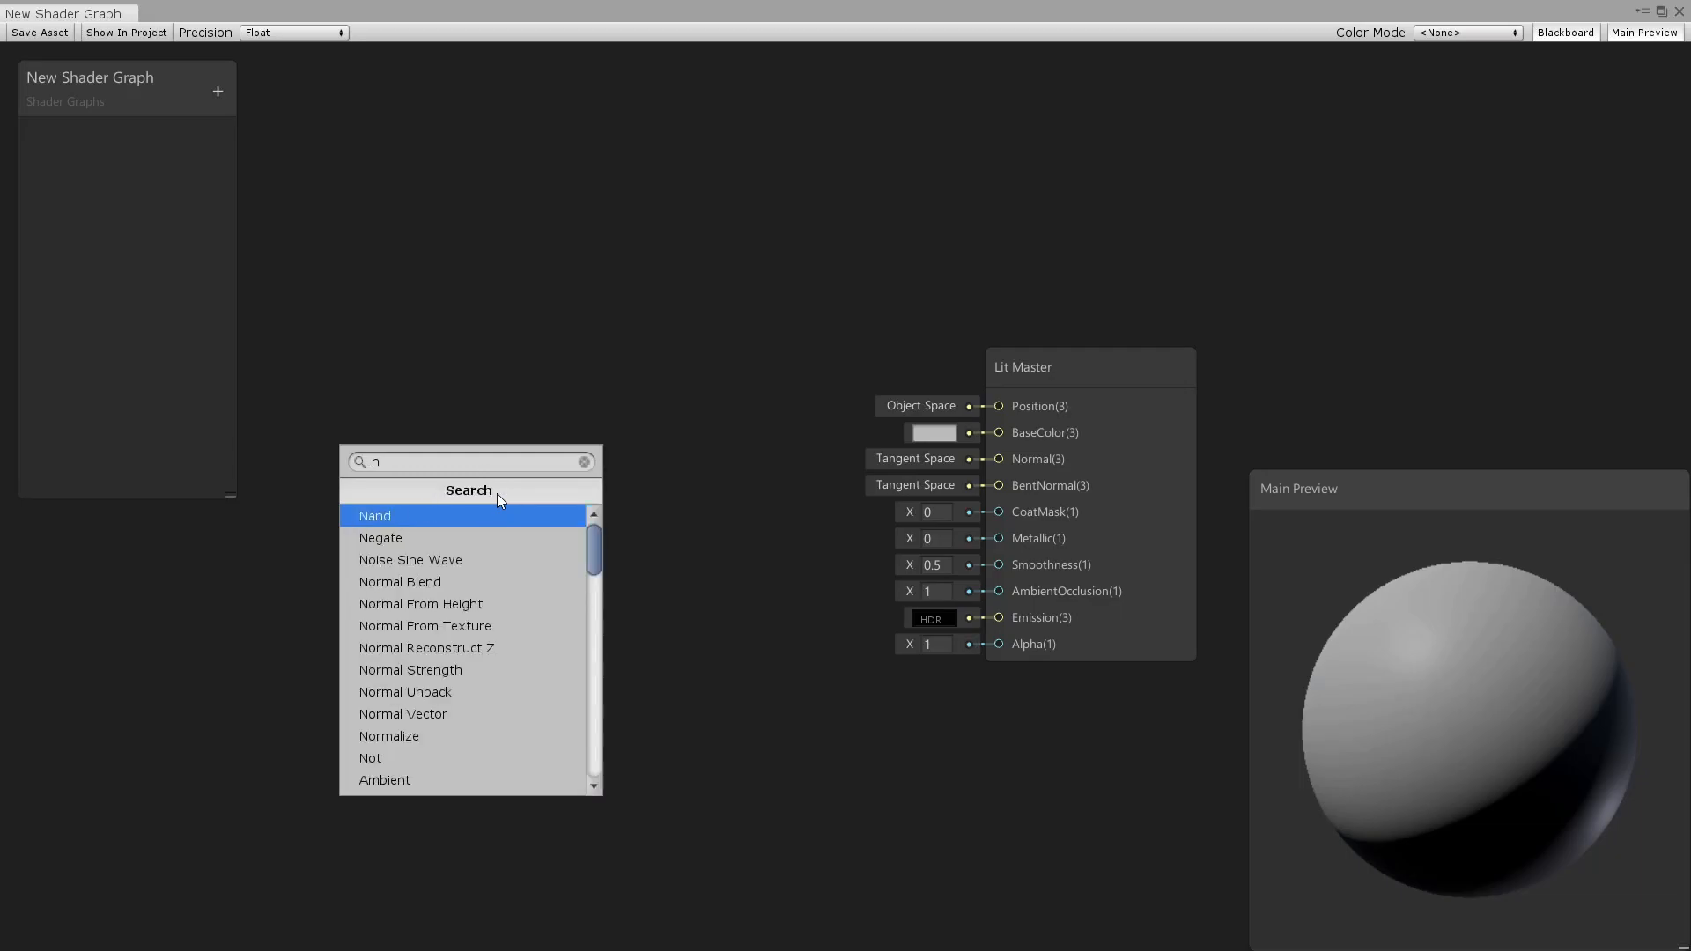
{"action": "type", "text": "oi"}
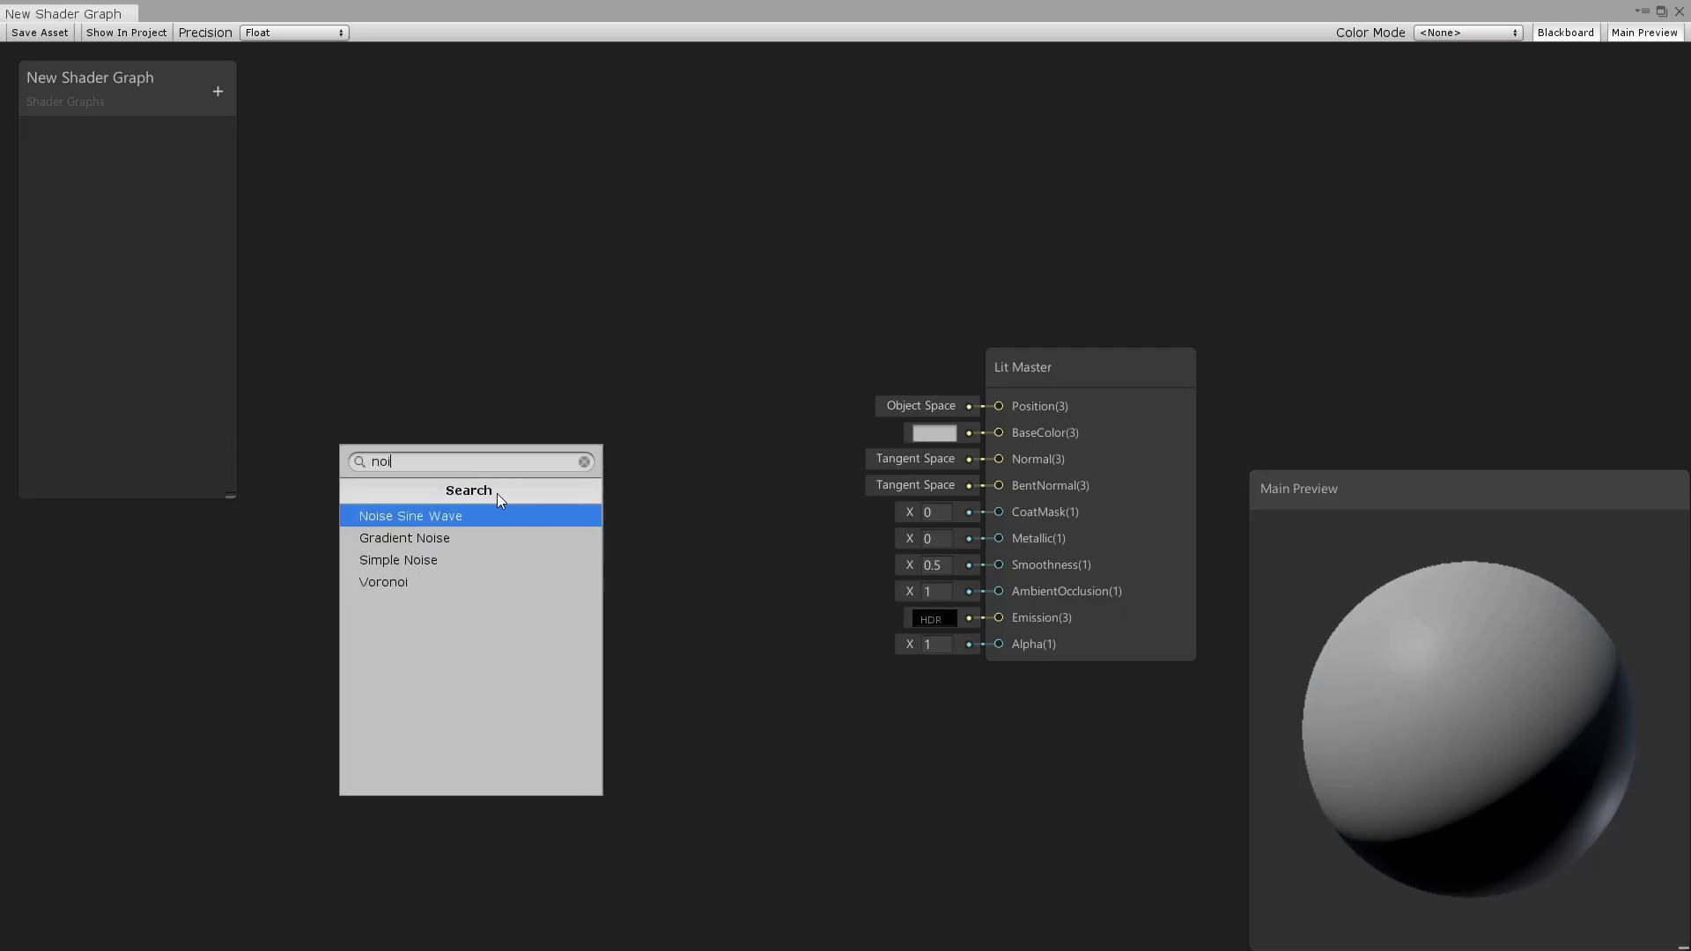
{"action": "left_click", "coordinate": [441, 561]}
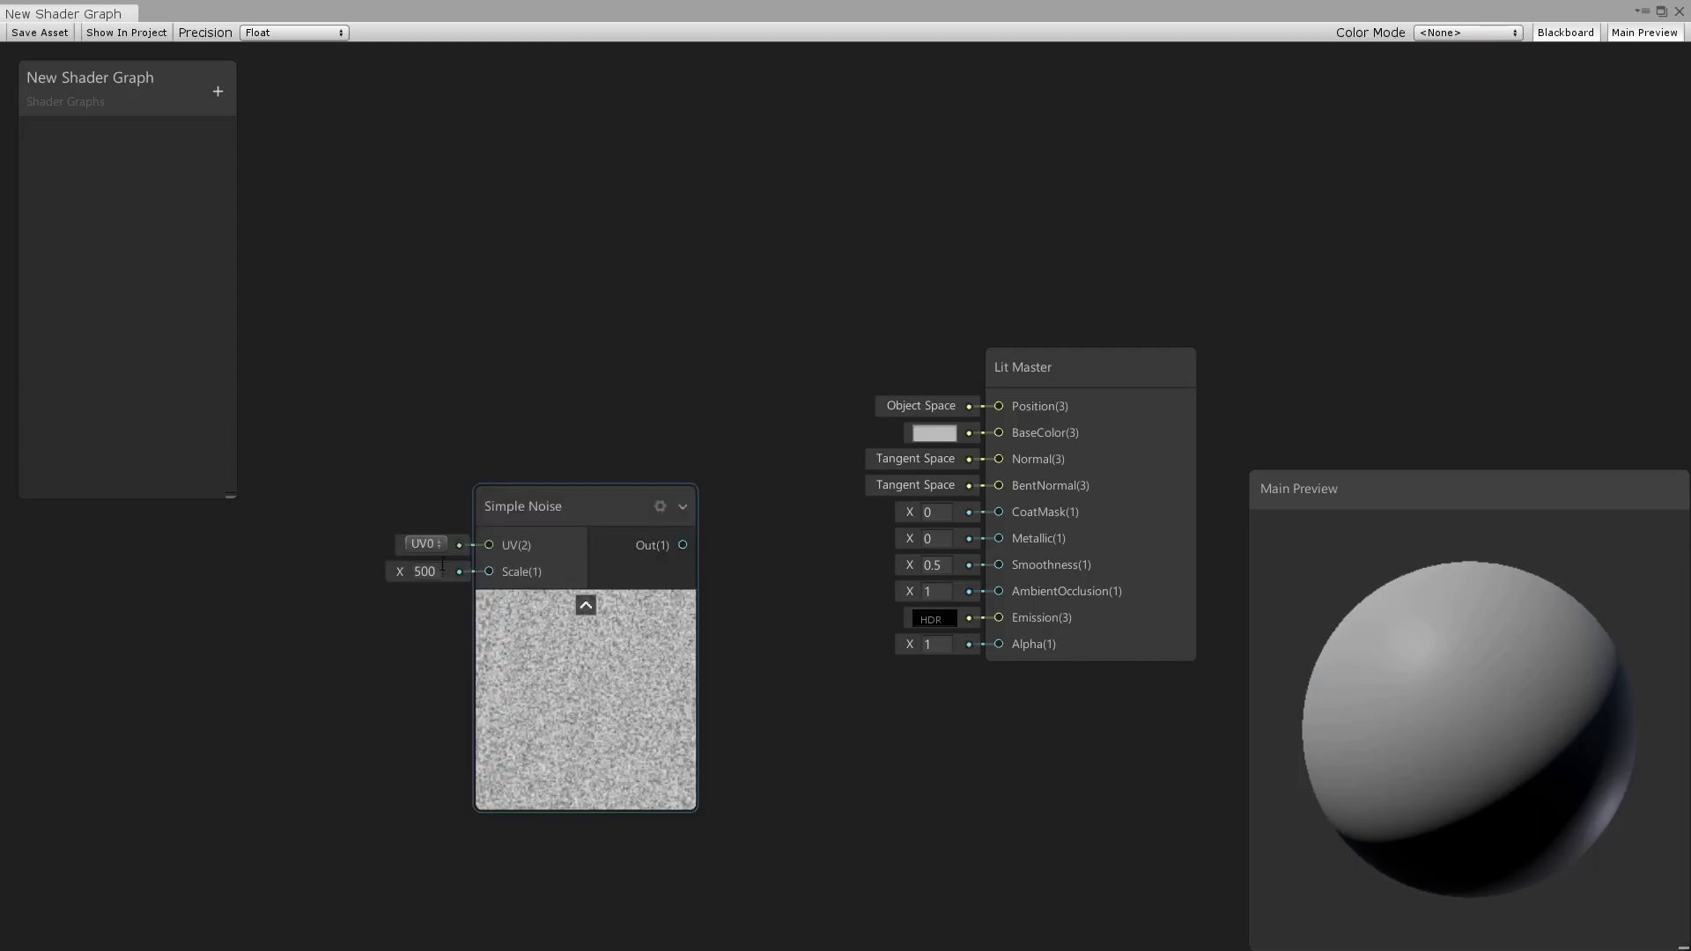
{"action": "left_click_drag", "start_coordinate": [398, 572], "coordinate": [1313, 610]}
{"action": "left_click_drag", "start_coordinate": [599, 505], "coordinate": [506, 591]}
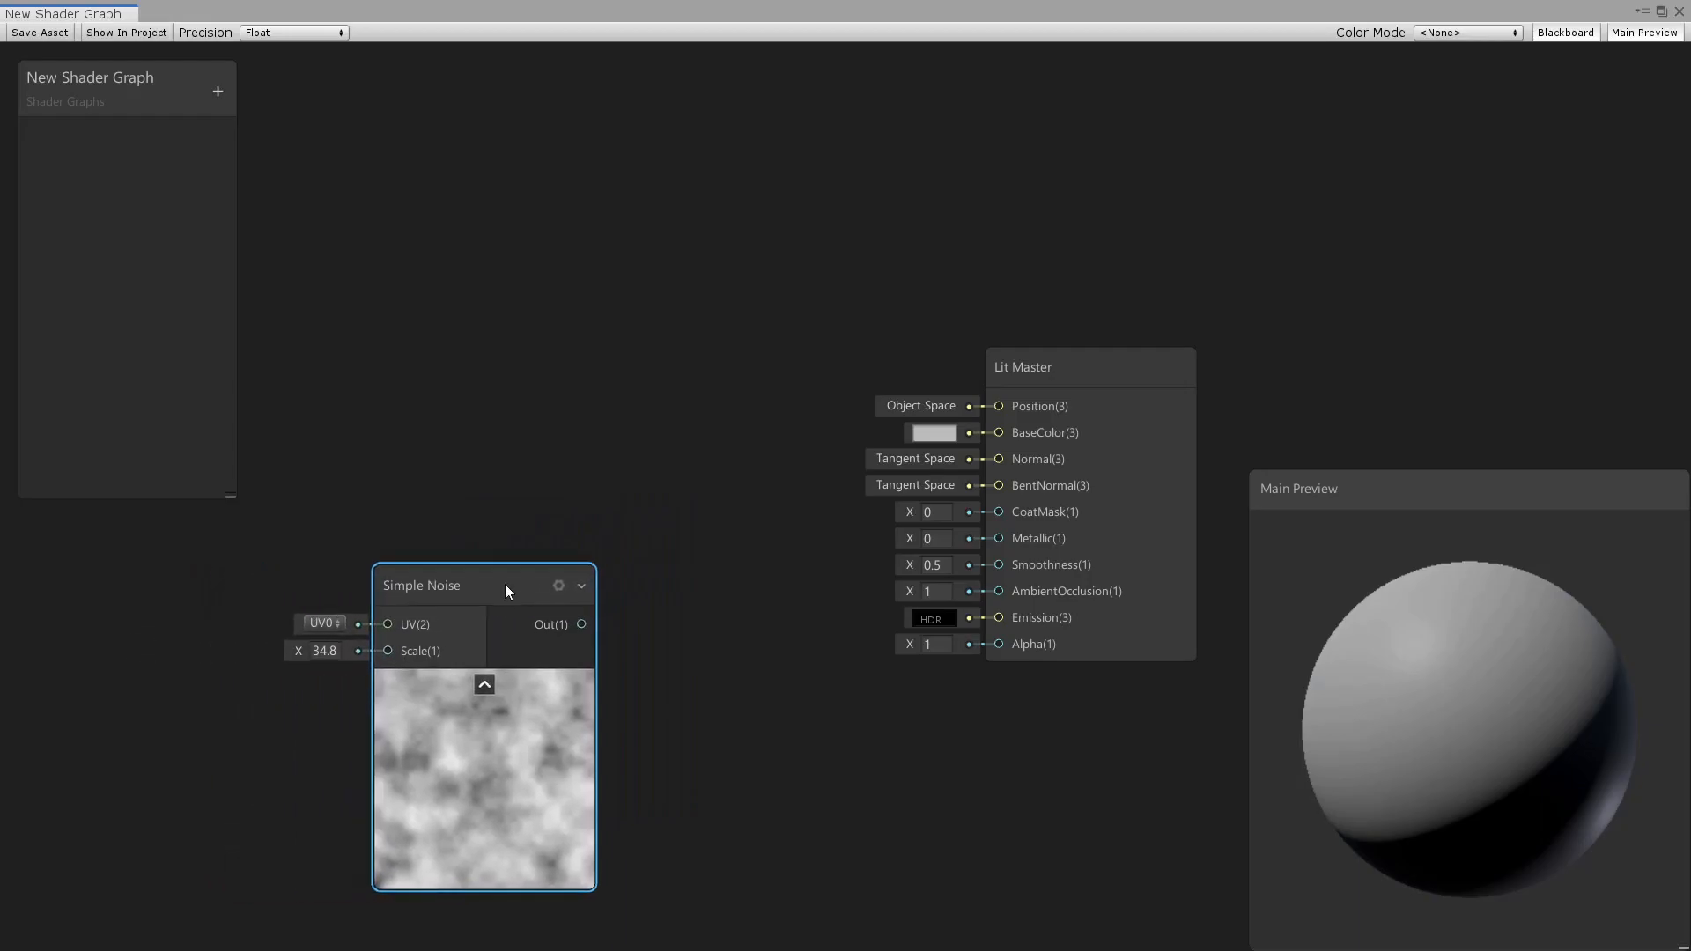
Add a Gradient Noise node and place it above the Simple Noise node.
{"action": "key", "text": "space"}
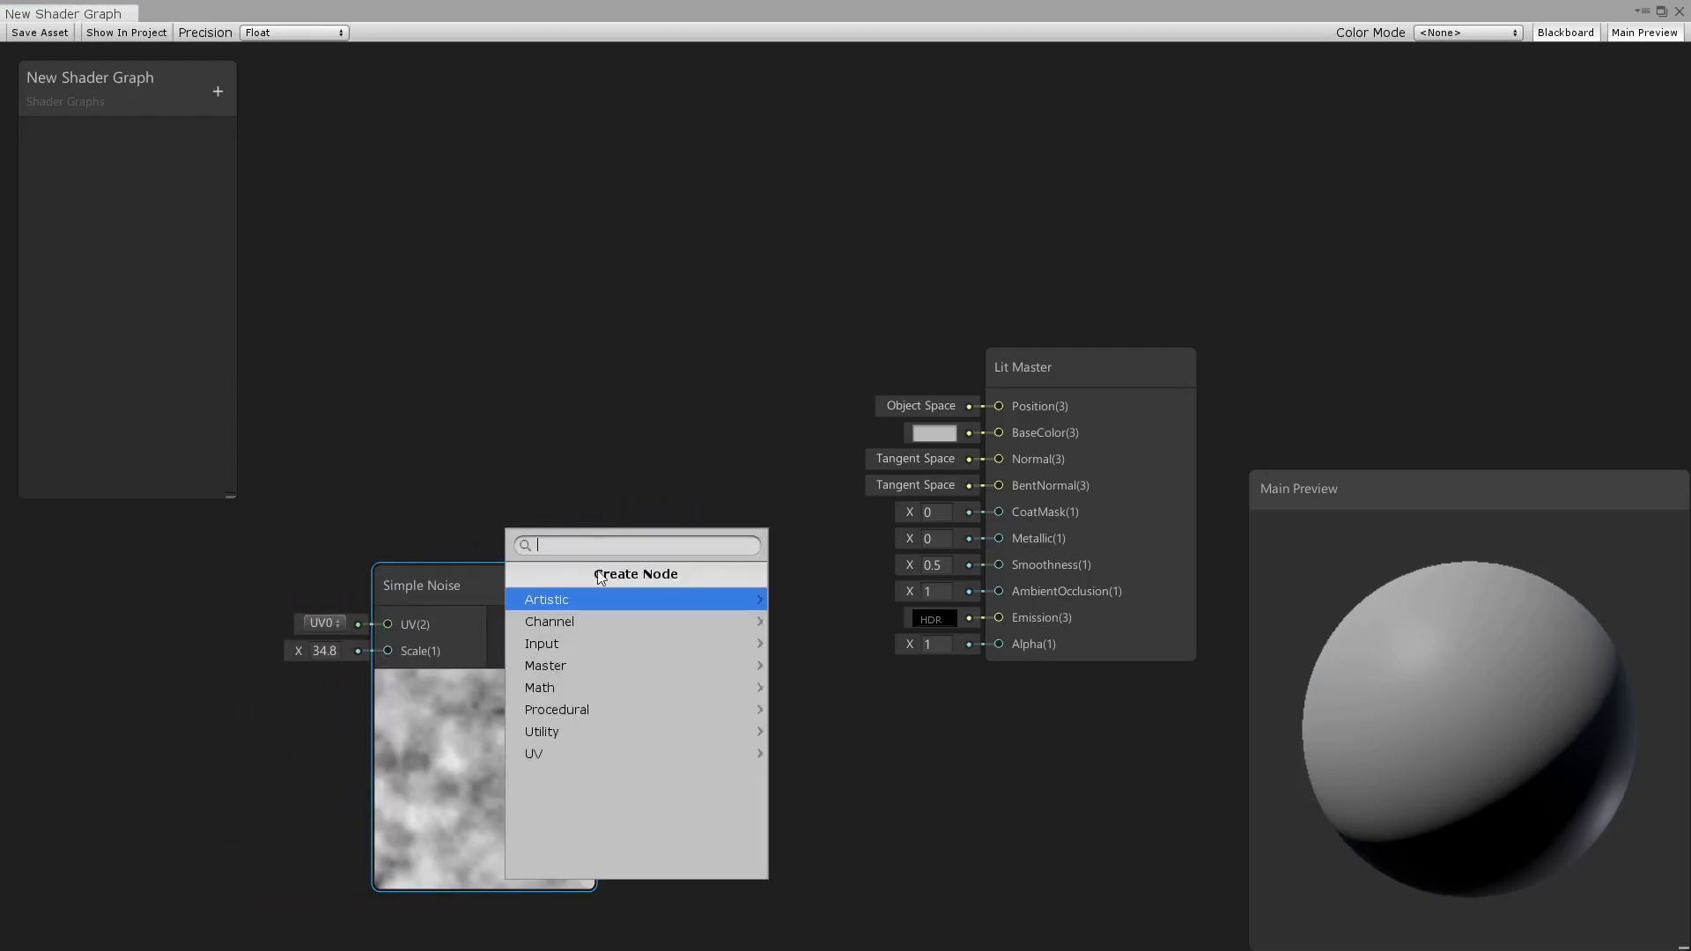
{"action": "type", "text": "grad"}
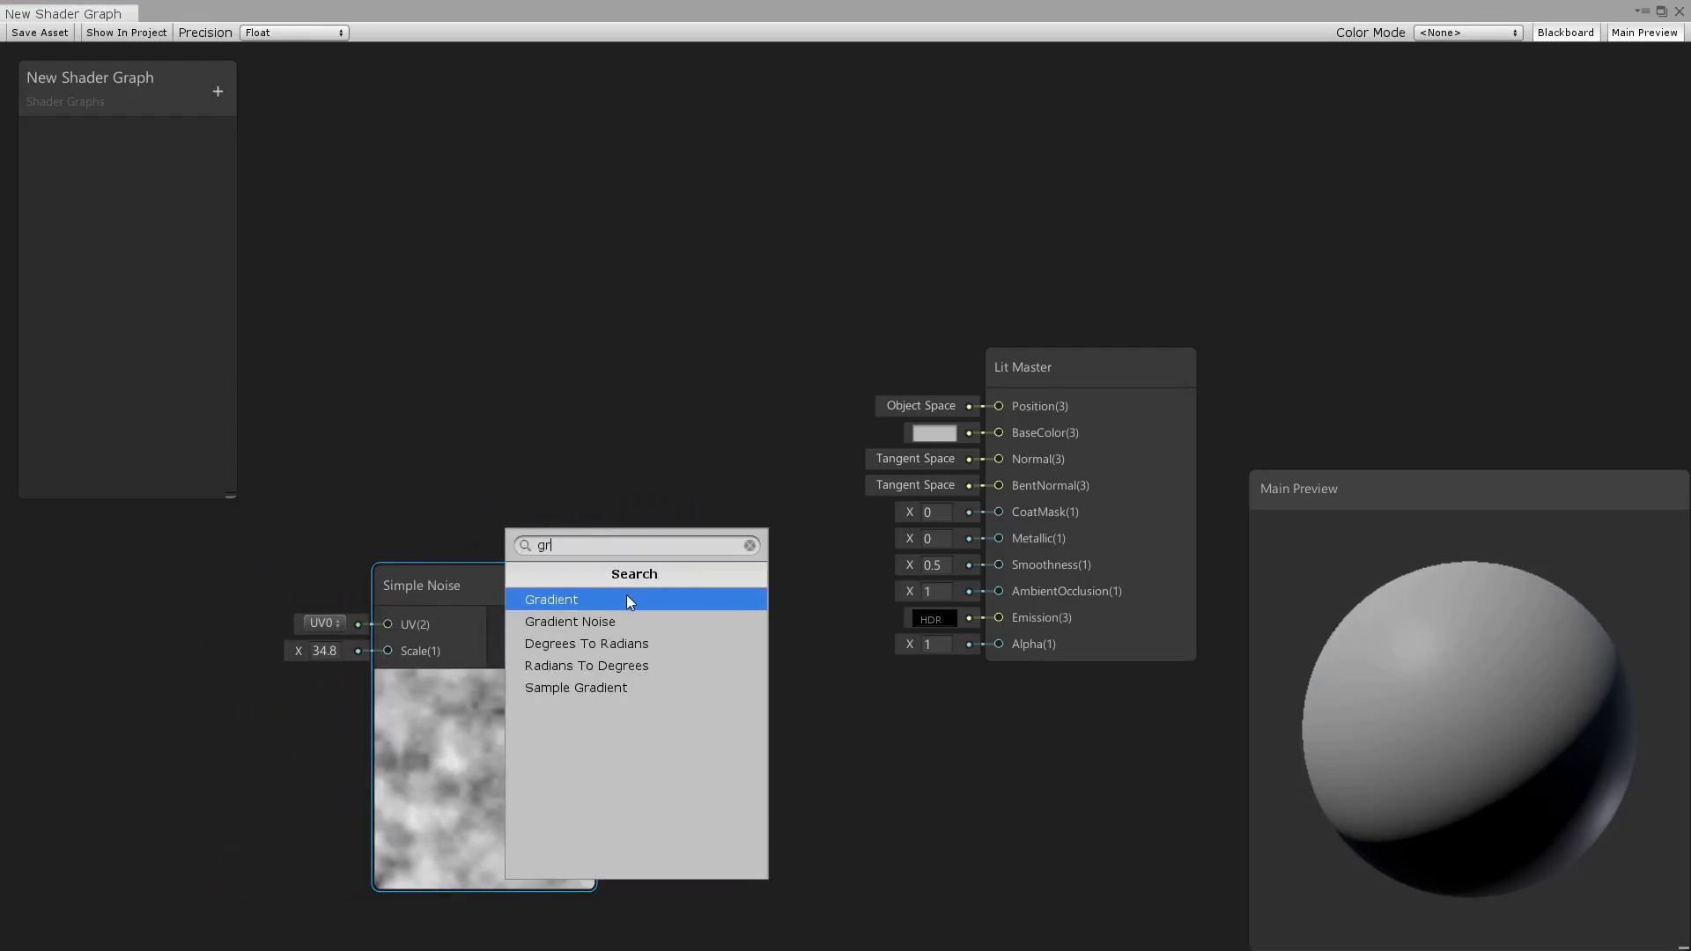
{"action": "left_click", "coordinate": [627, 621]}
{"action": "left_click_drag", "start_coordinate": [729, 590], "coordinate": [456, 169]}
{"action": "middle_click_drag", "start_coordinate": [622, 541], "coordinate": [928, 480]}
Add a Multiply node and arrange it between the two noise nodes and the Lit Master node.
{"action": "scroll", "coordinate": [926, 483], "scroll_direction": "down", "scroll_amount": 5}
{"action": "key", "text": "space"}
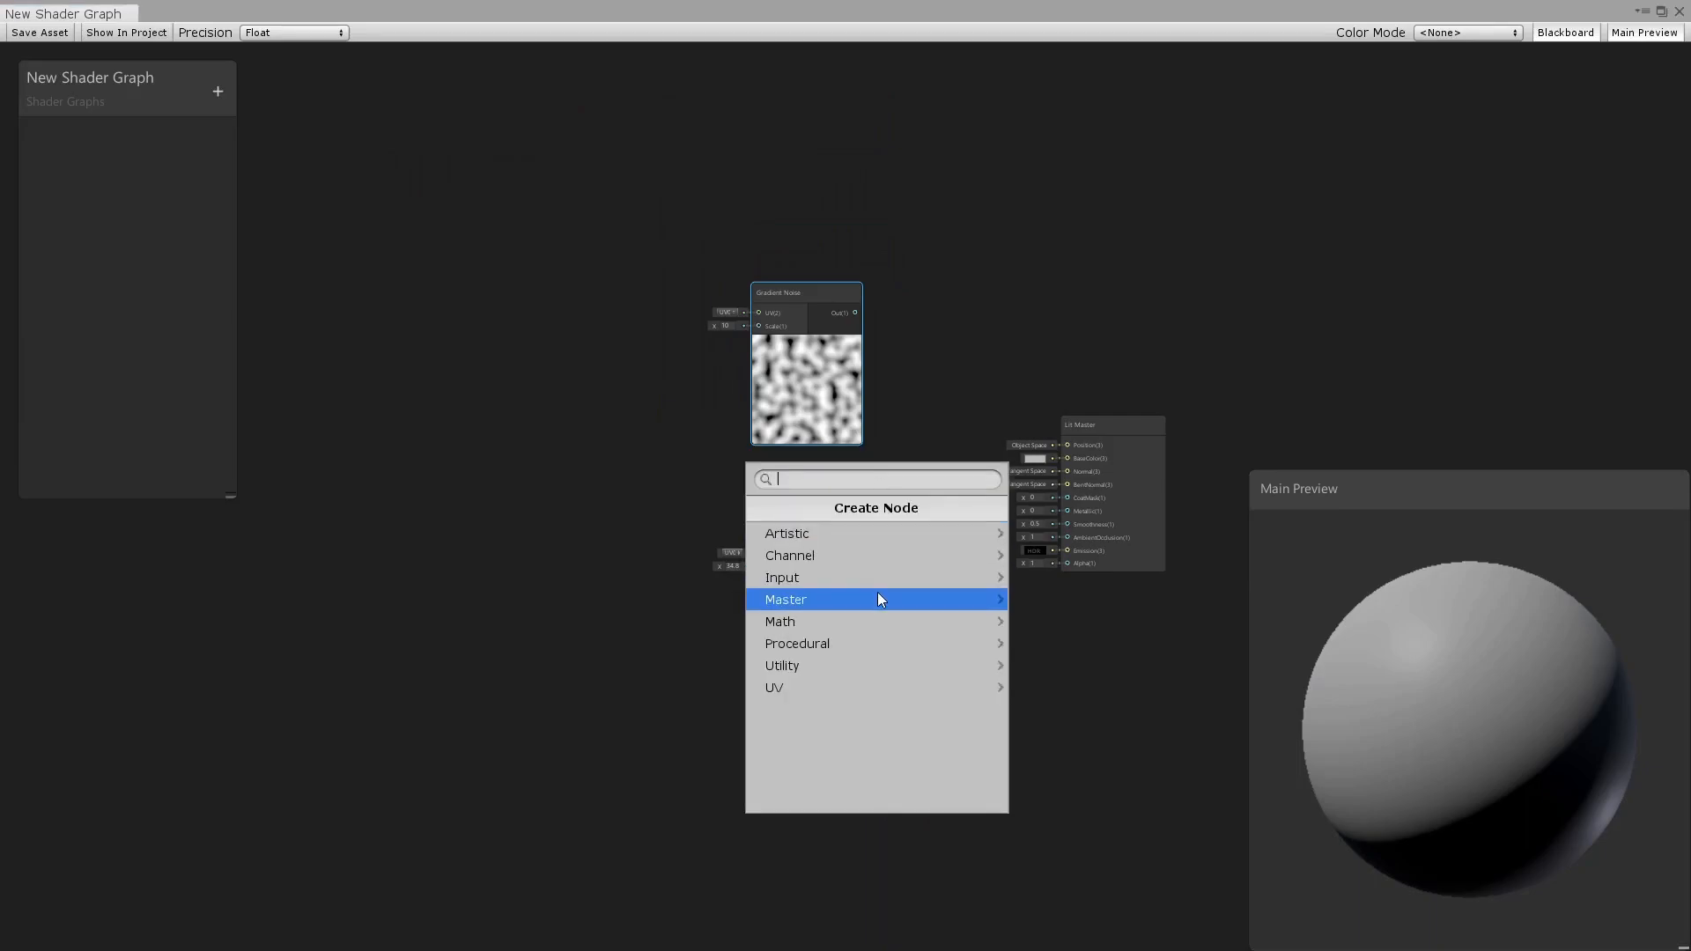
{"action": "type", "text": "mu"}
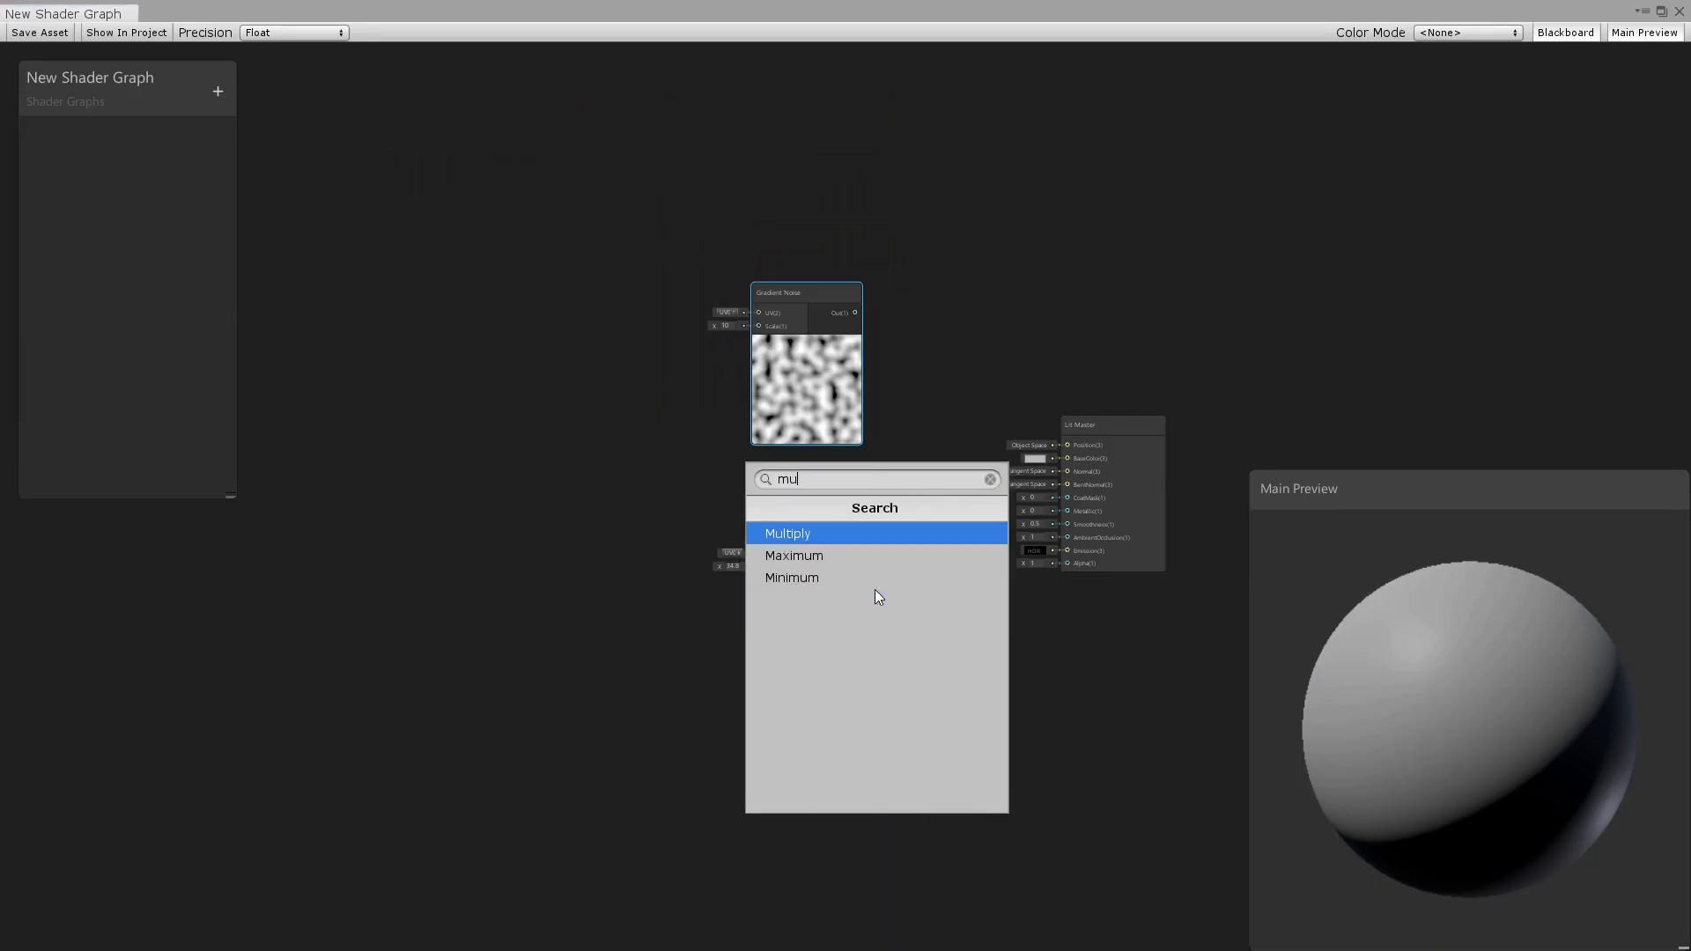
{"action": "left_click", "coordinate": [853, 532]}
{"action": "left_click_drag", "start_coordinate": [1092, 430], "coordinate": [1178, 405]}
{"action": "left_click_drag", "start_coordinate": [926, 515], "coordinate": [955, 404]}
Connect the Simple Noise output to the Lit Master BaseColor and switch the main preview mesh to a flat quad.
{"action": "left_click_drag", "start_coordinate": [869, 553], "coordinate": [1144, 442]}
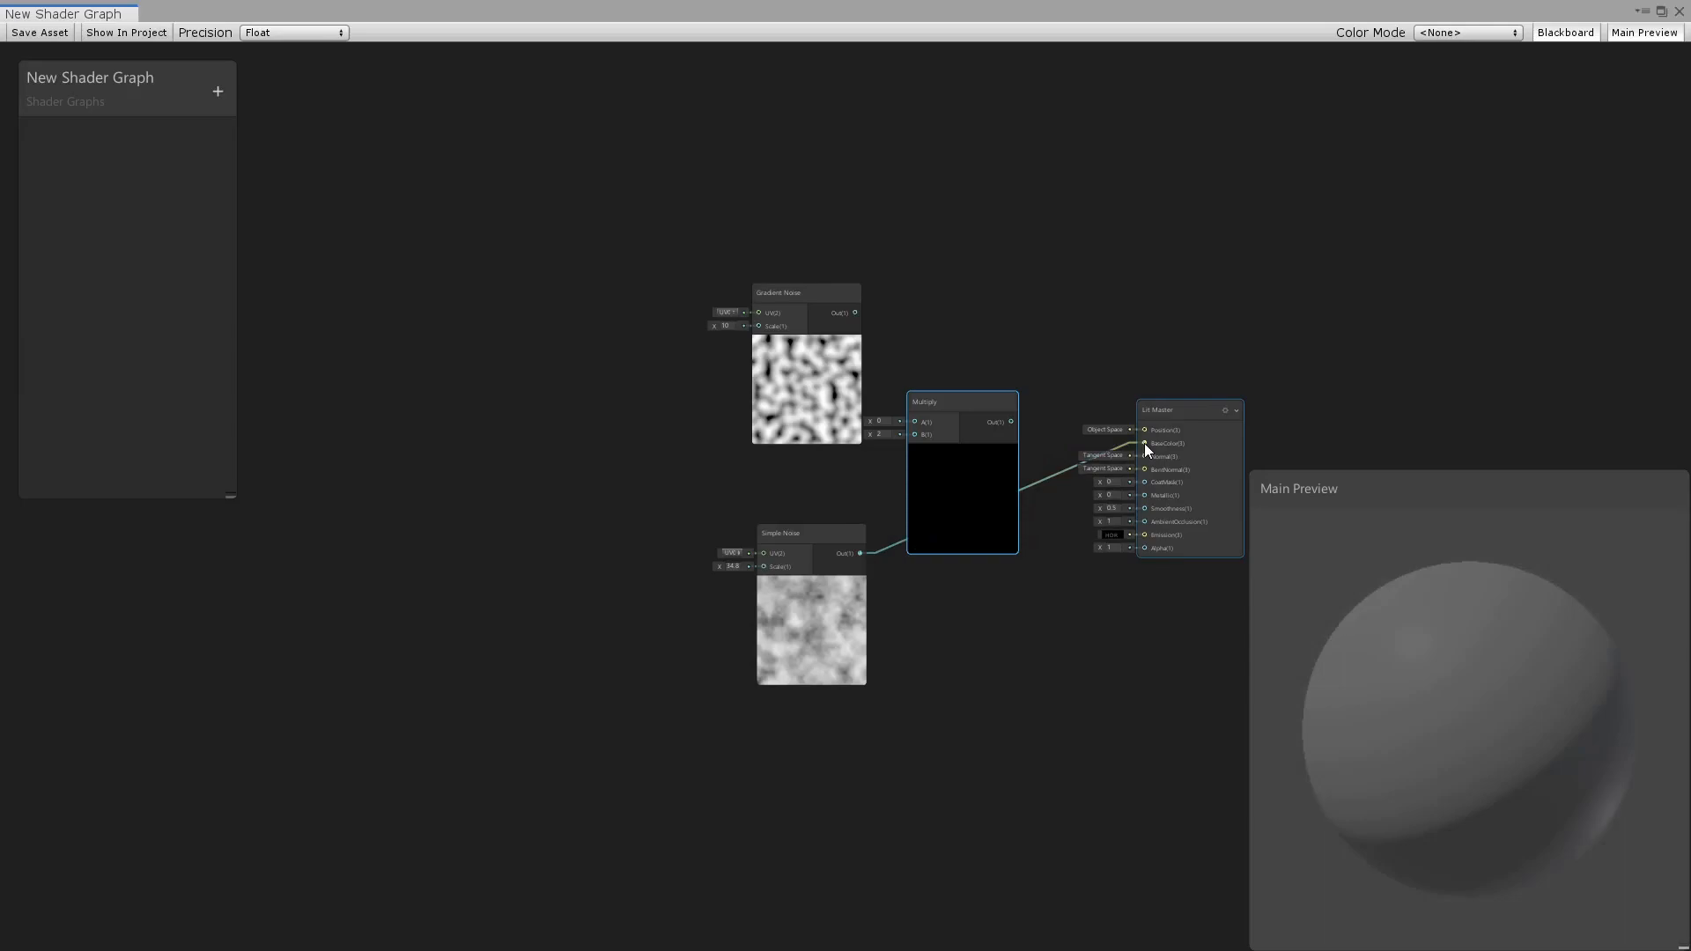
{"action": "scroll", "coordinate": [1117, 652], "scroll_direction": "up", "scroll_amount": 3}
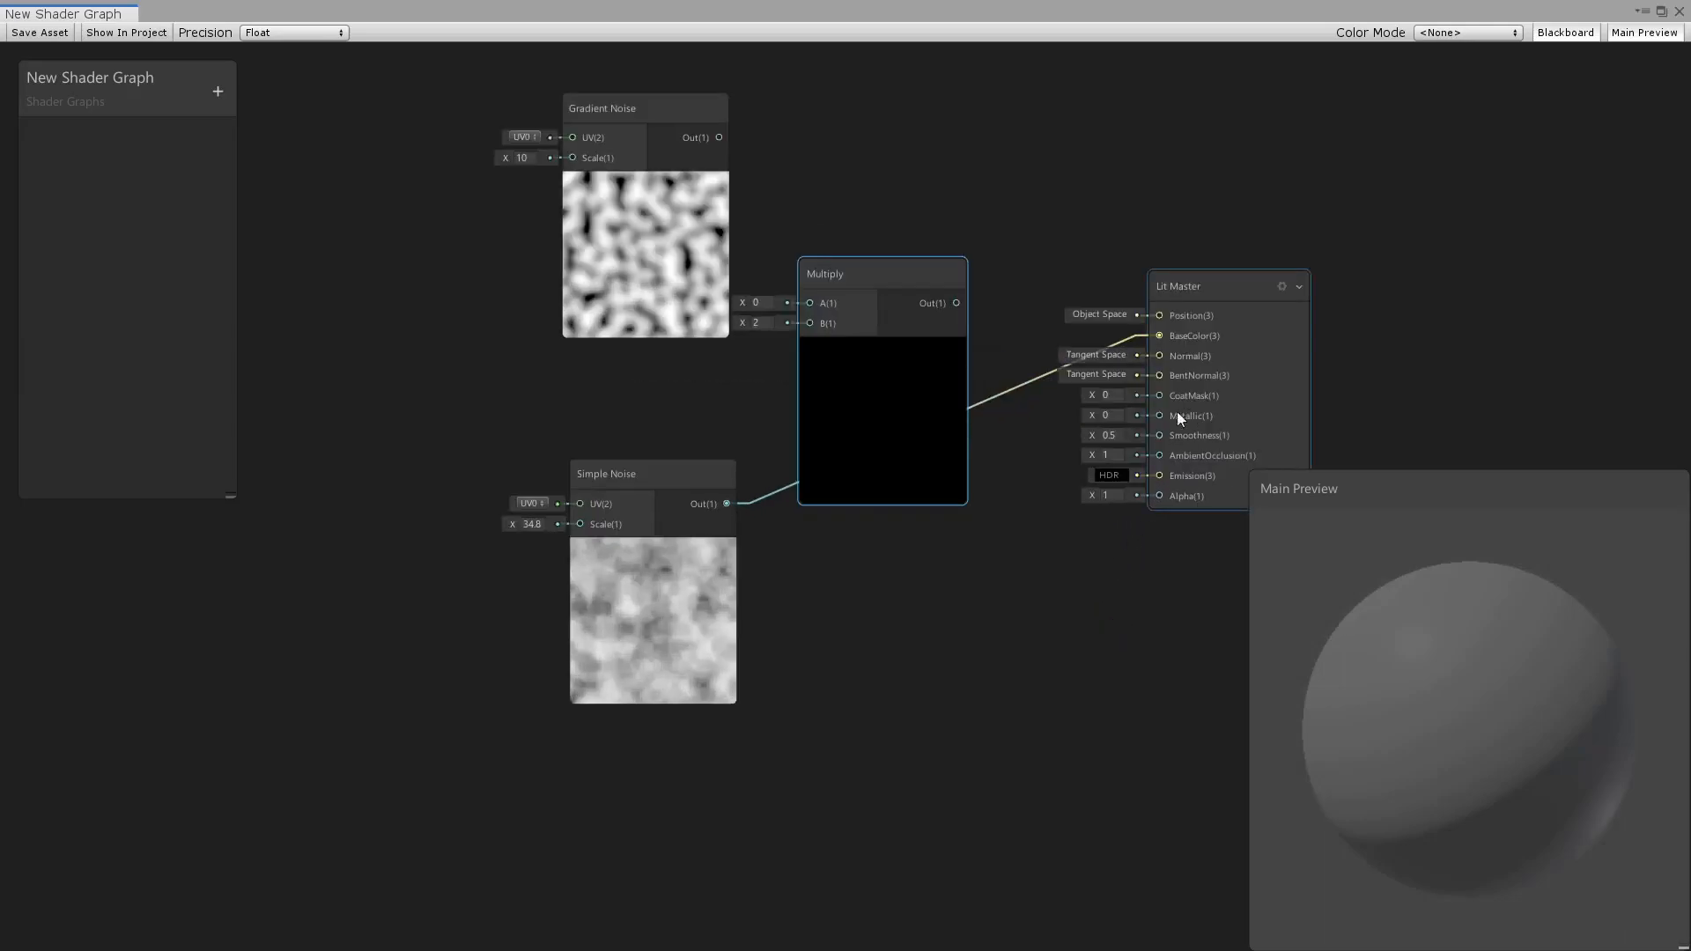
{"action": "right_click", "coordinate": [1439, 738]}
{"action": "left_click", "coordinate": [1504, 838]}
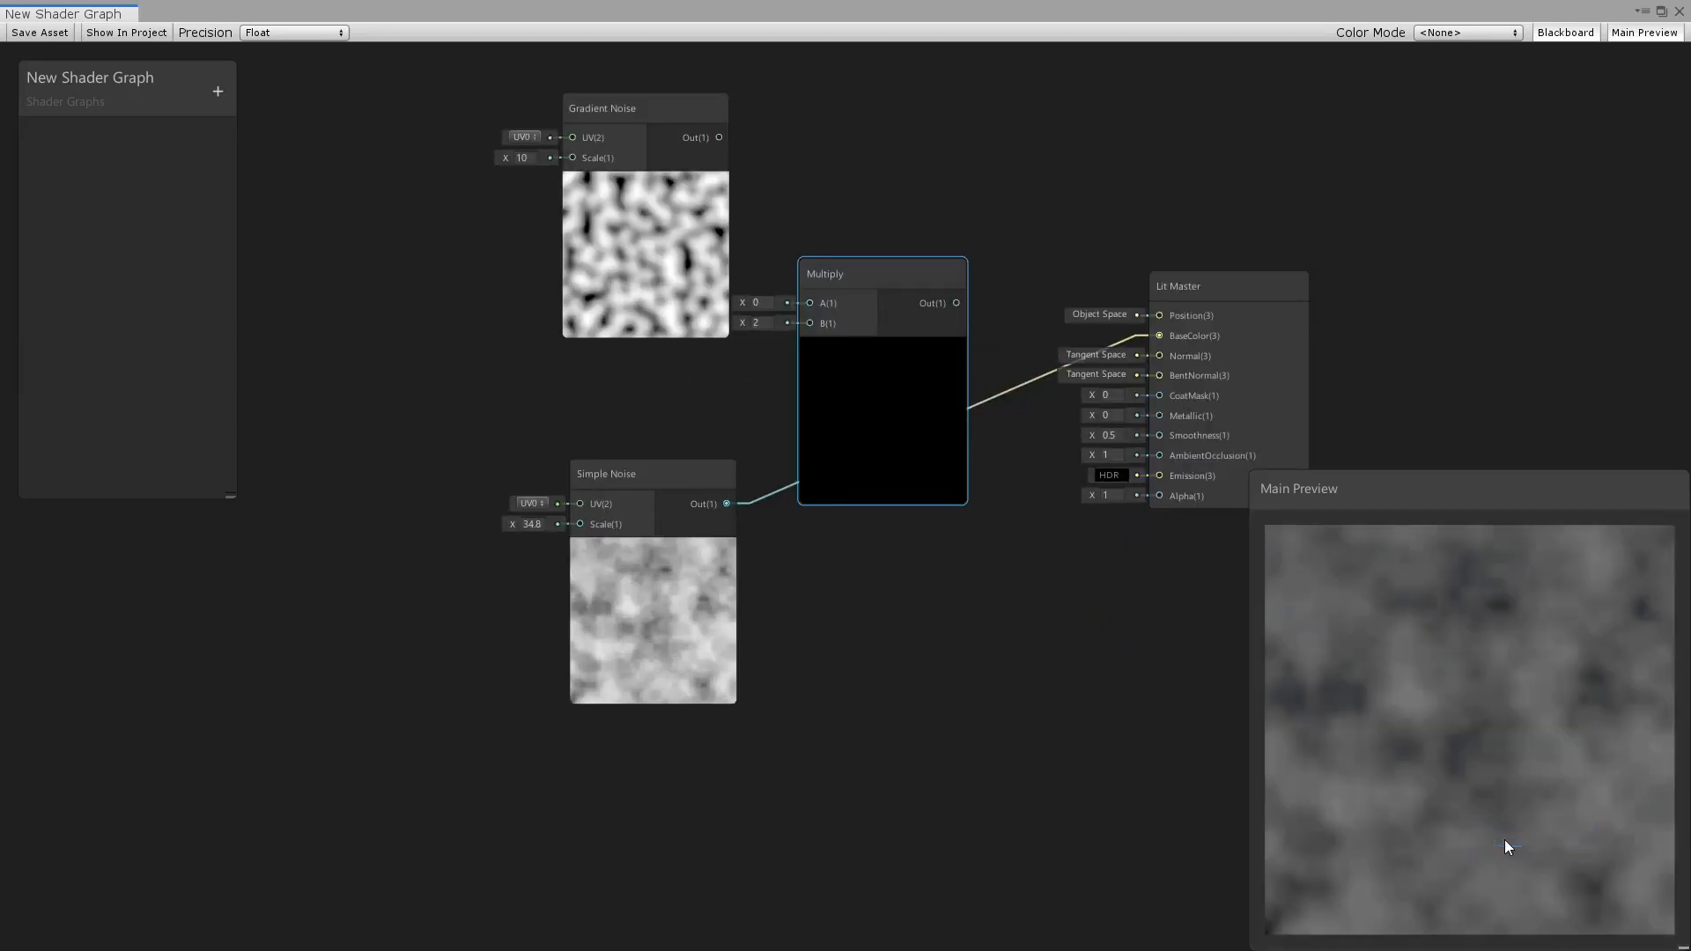
{"action": "middle_click_drag", "start_coordinate": [812, 603], "coordinate": [837, 658]}
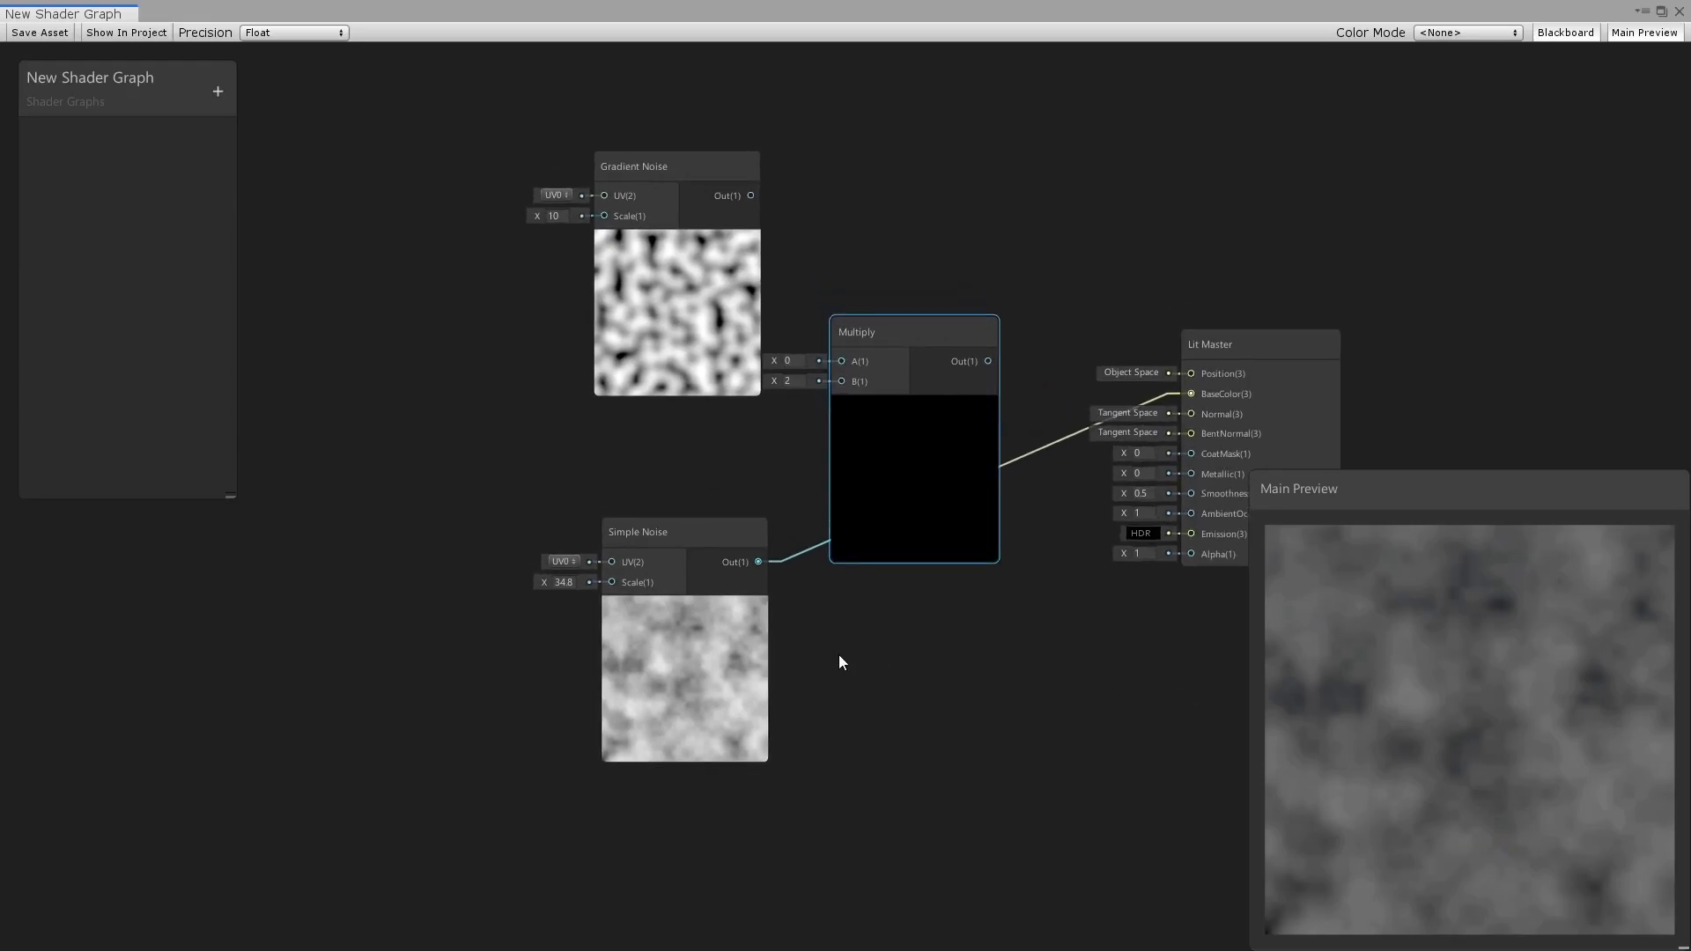
Duplicate the Multiply node twice, placing one copy before the Gradient Noise and the other before the Simple Noise.
{"action": "scroll", "coordinate": [841, 657], "scroll_direction": "down", "scroll_amount": 4}
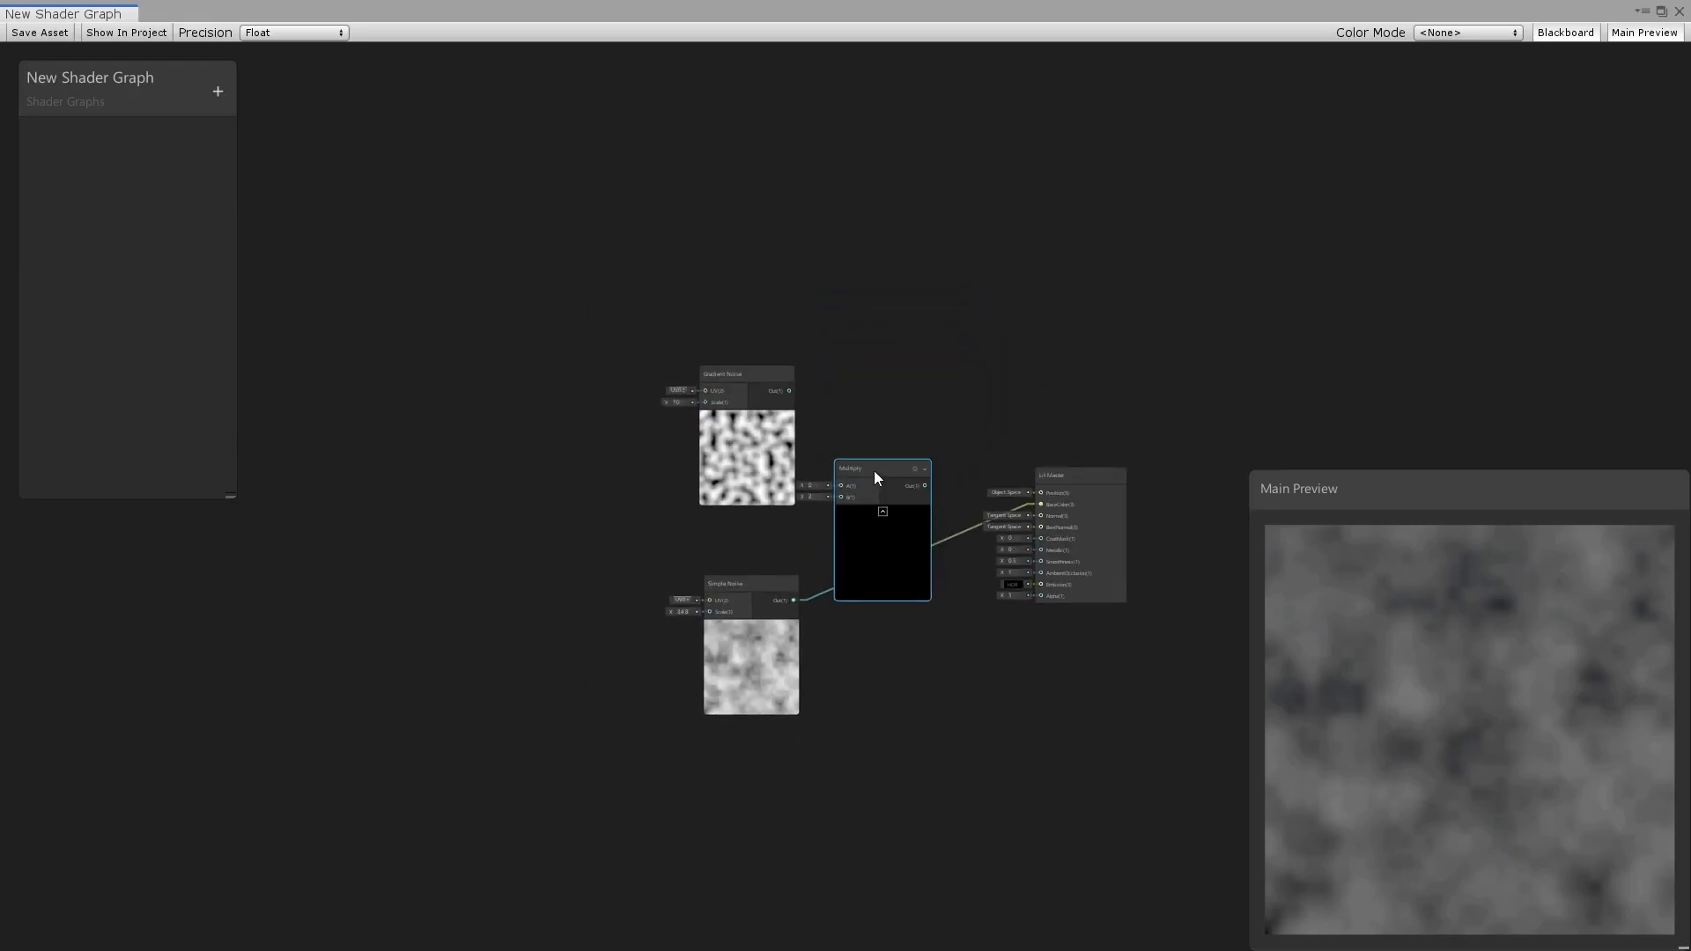
{"action": "key", "text": "ctrl+d"}
{"action": "left_click_drag", "start_coordinate": [885, 488], "coordinate": [464, 596]}
{"action": "key", "text": "ctrl+d"}
{"action": "middle_click_drag", "start_coordinate": [595, 599], "coordinate": [722, 622]}
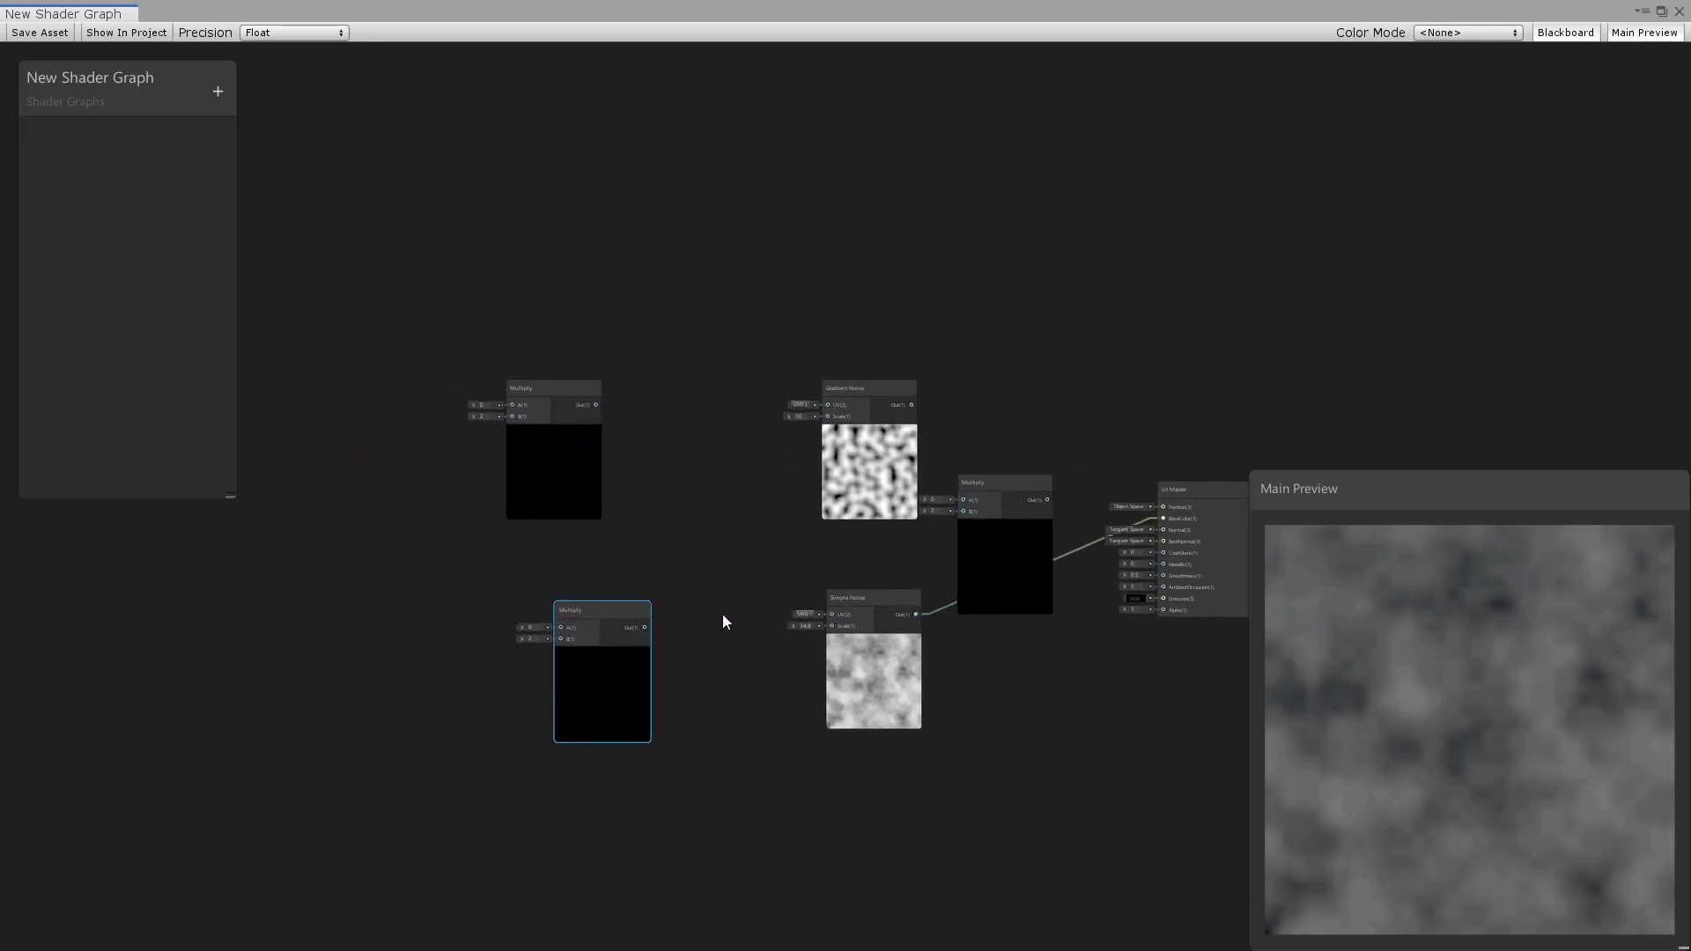
Create two Vector 1 nodes, placing one before each of the two duplicated Multiply nodes.
{"action": "key", "text": "space"}
{"action": "type", "text": "n"}
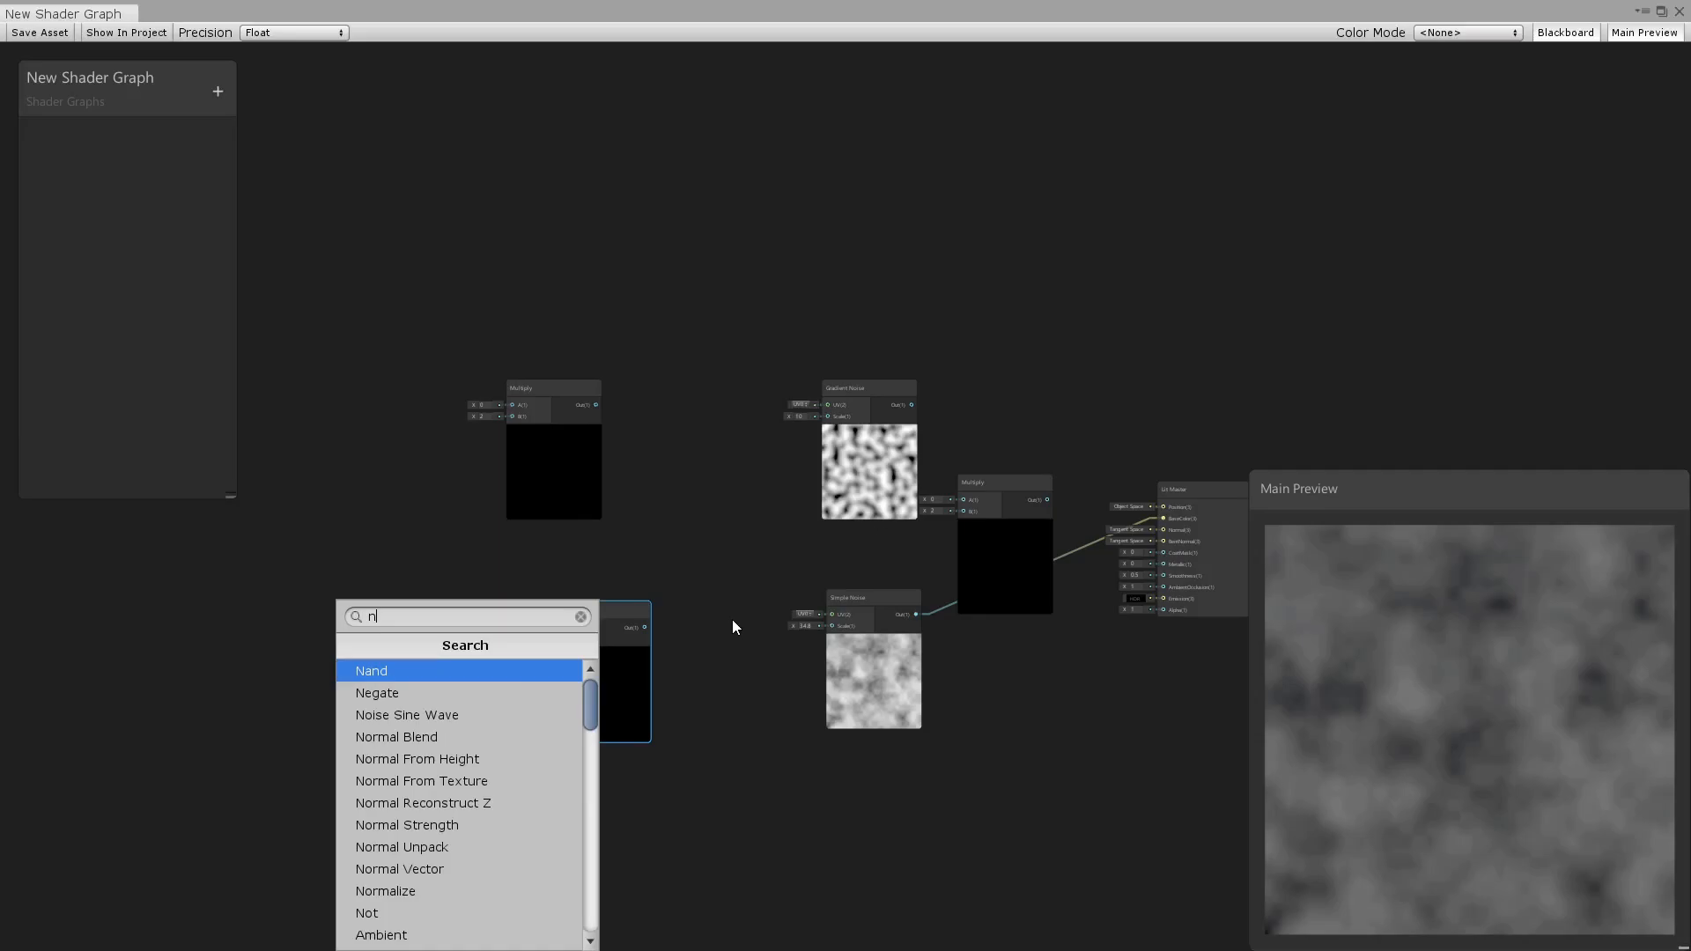
{"action": "type", "text": "e"}
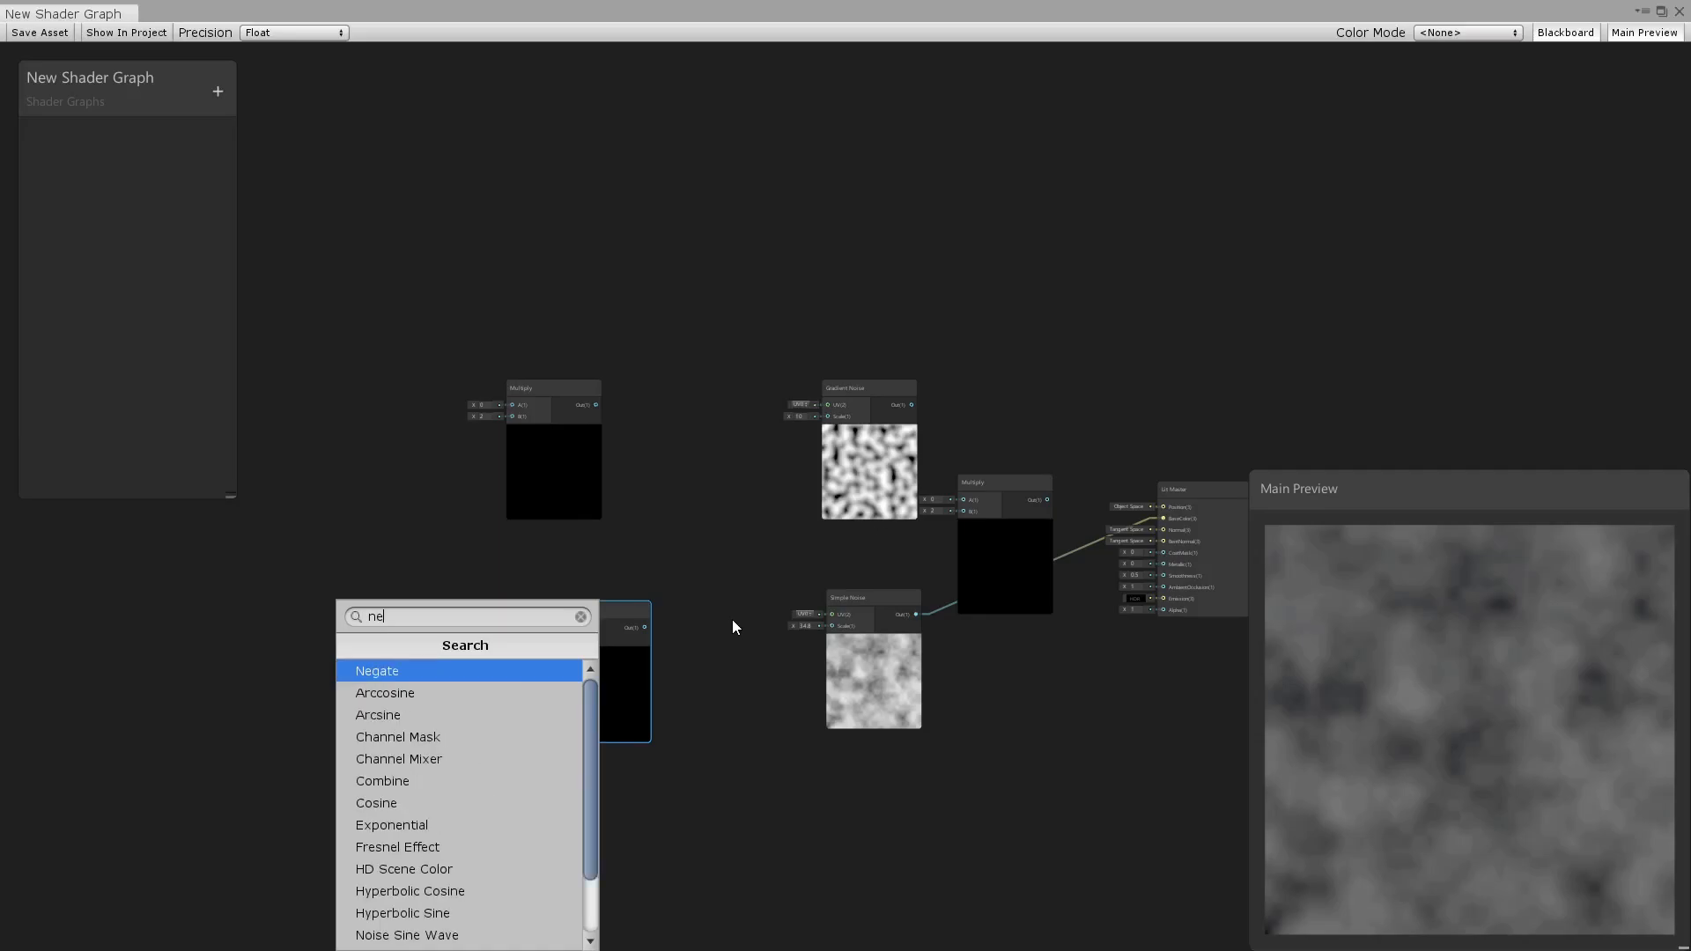
{"action": "key", "text": "BackSpace"}
{"action": "key", "text": "BackSpace"}
{"action": "type", "text": "v"}
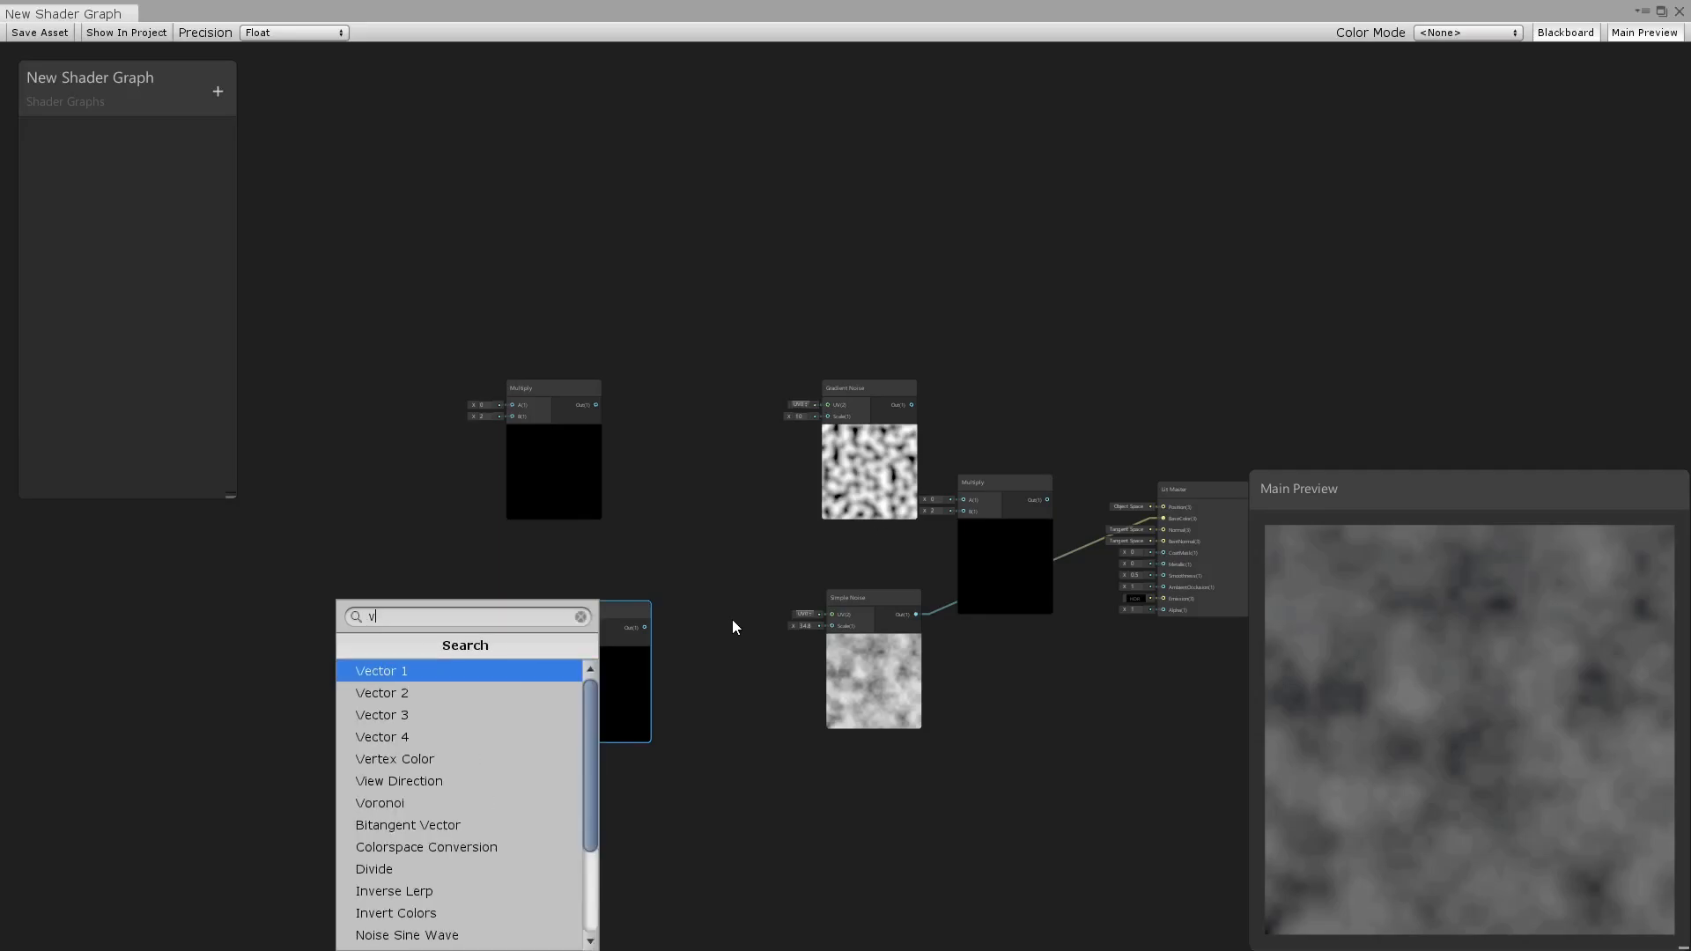
{"action": "key", "text": "Return"}
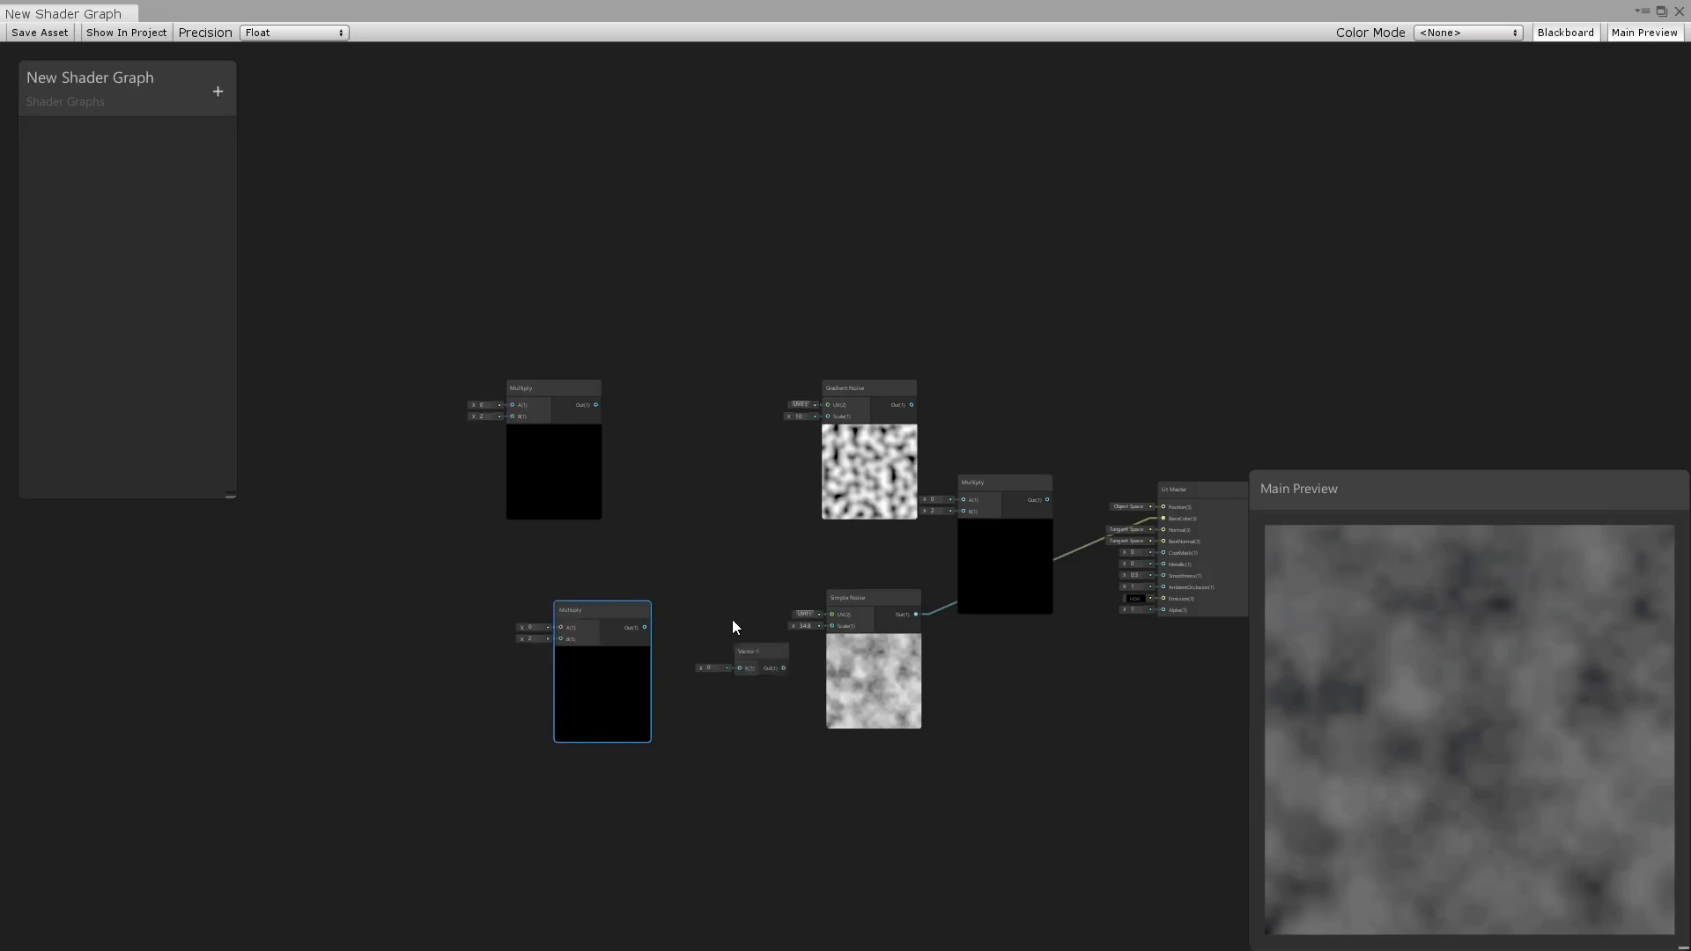
{"action": "left_click_drag", "start_coordinate": [758, 650], "coordinate": [355, 428]}
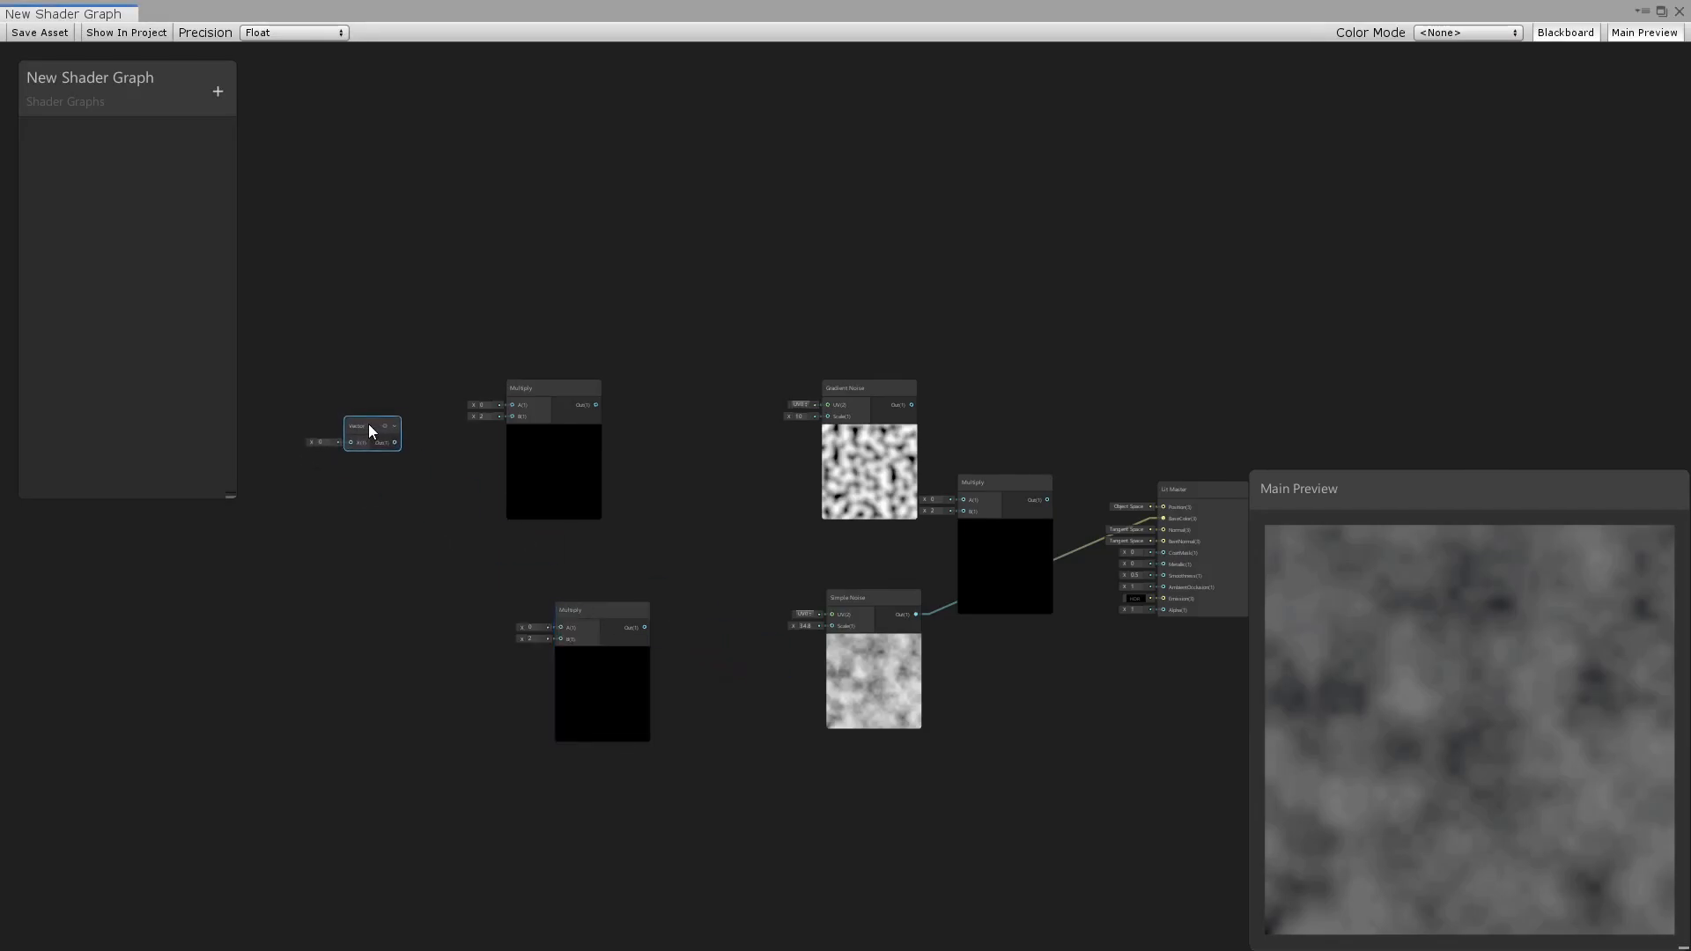
{"action": "left_click_drag", "start_coordinate": [399, 440], "coordinate": [445, 696]}
Create two Tiling And Offset nodes, one between each duplicated Multiply node and its noise node.
{"action": "key", "text": "space"}
{"action": "type", "text": "t"}
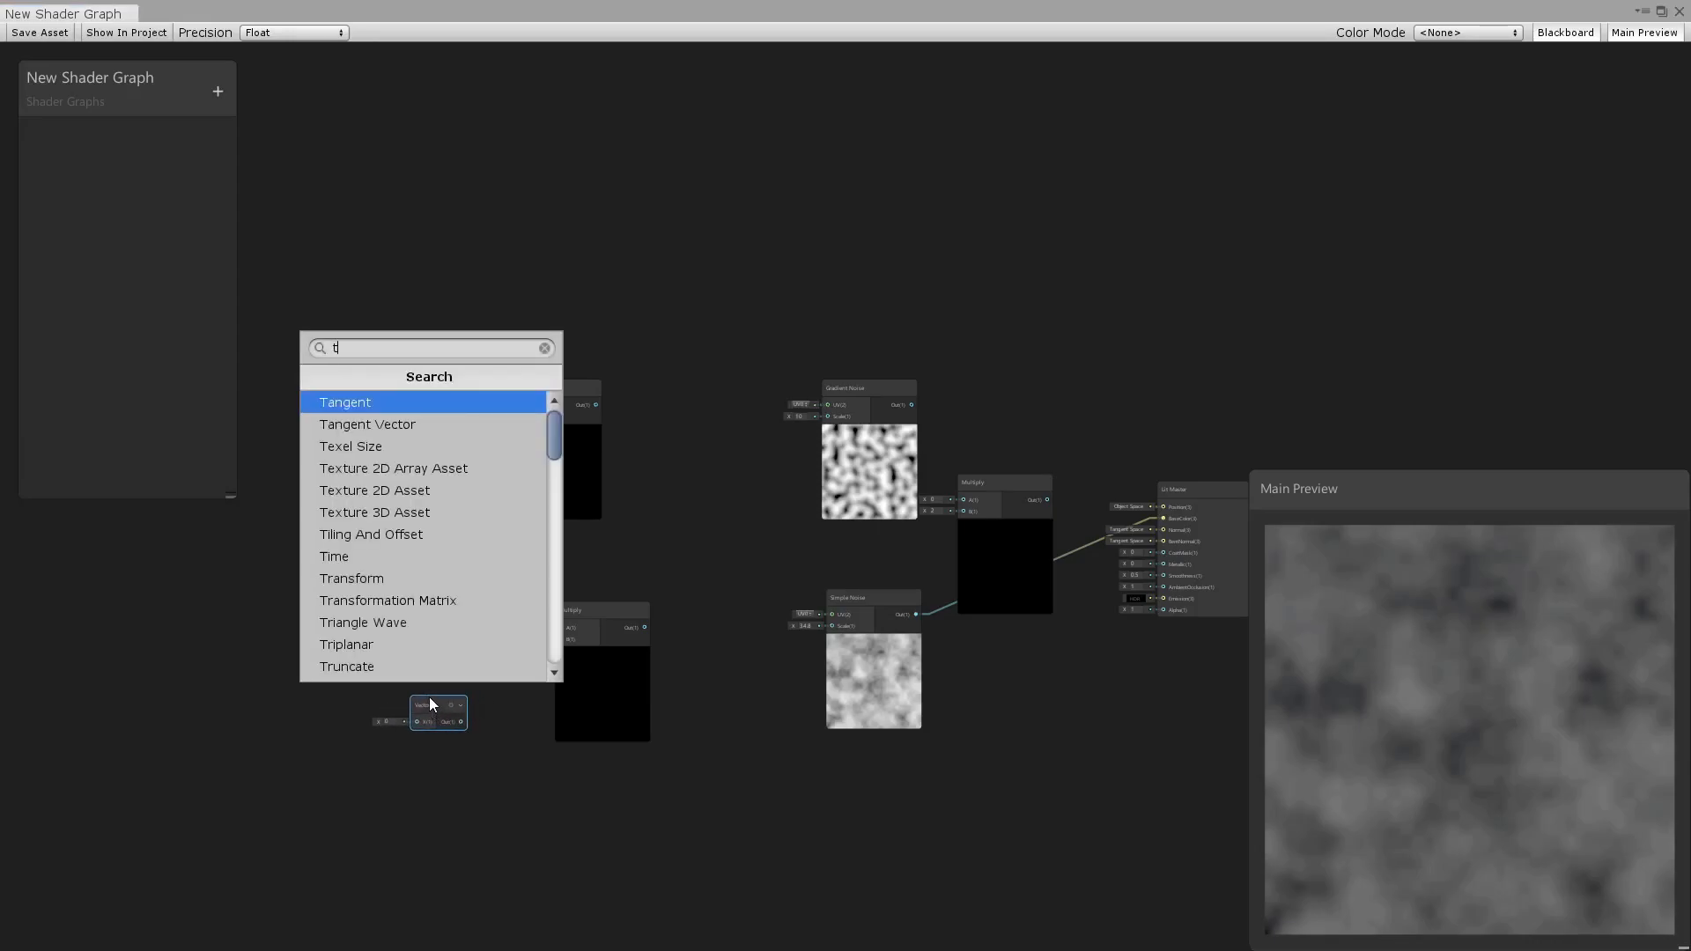
{"action": "type", "text": "i"}
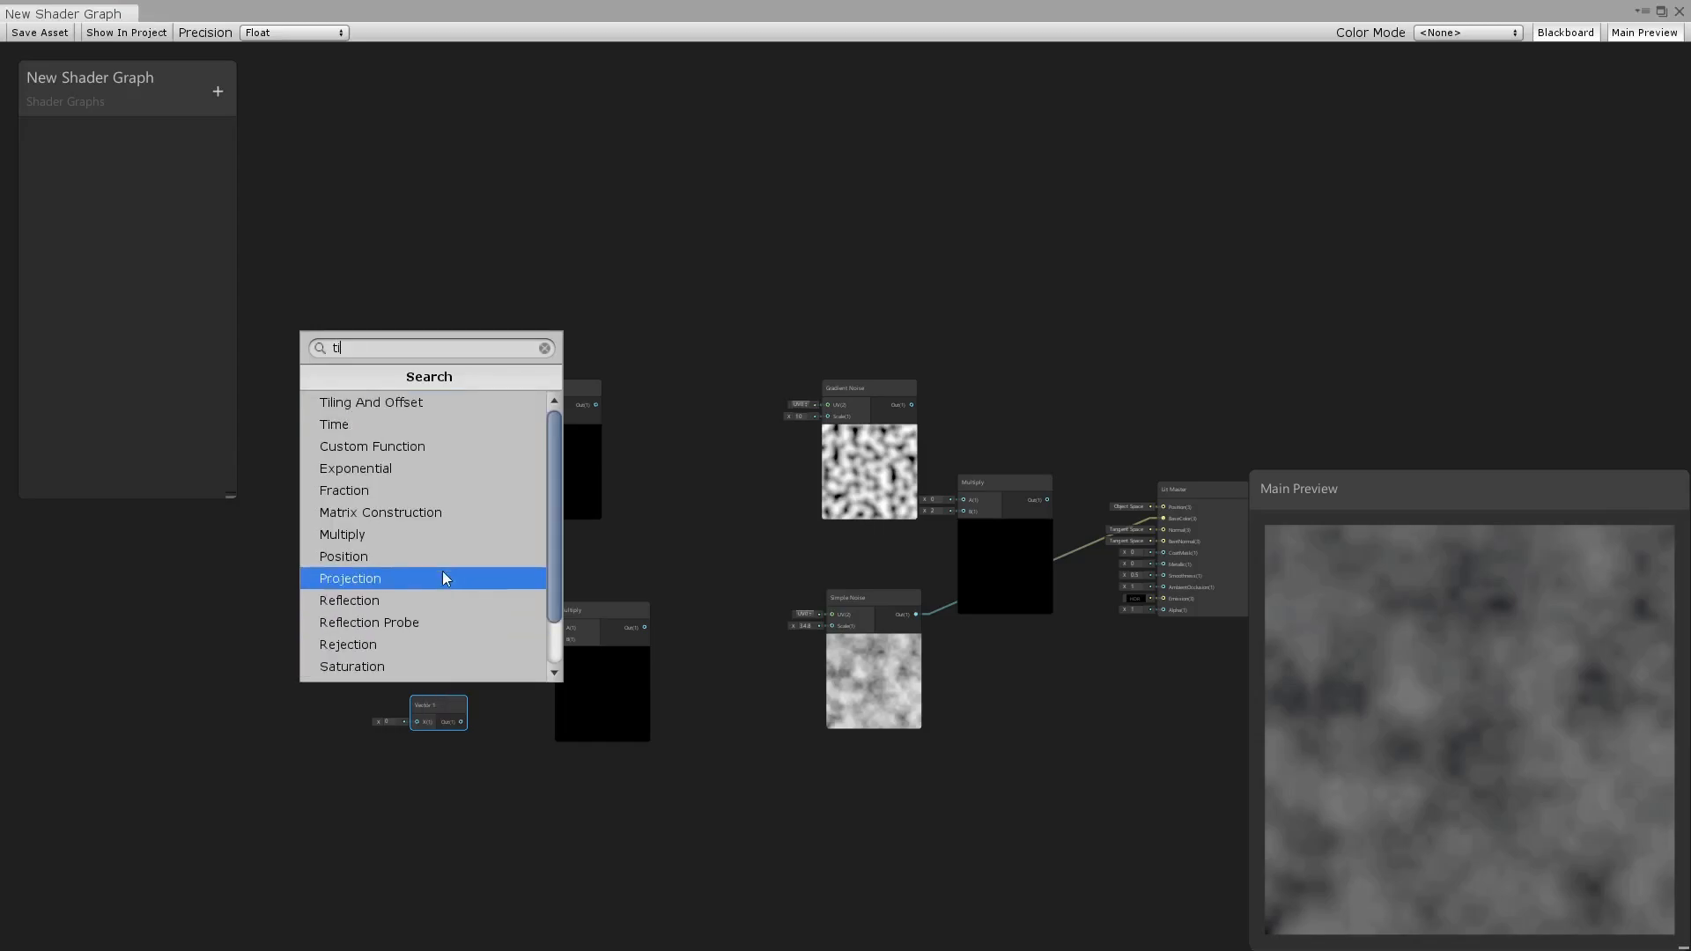
{"action": "left_click", "coordinate": [442, 403]}
{"action": "left_click_drag", "start_coordinate": [479, 731], "coordinate": [736, 704]}
{"action": "key", "text": "ctrl+d"}
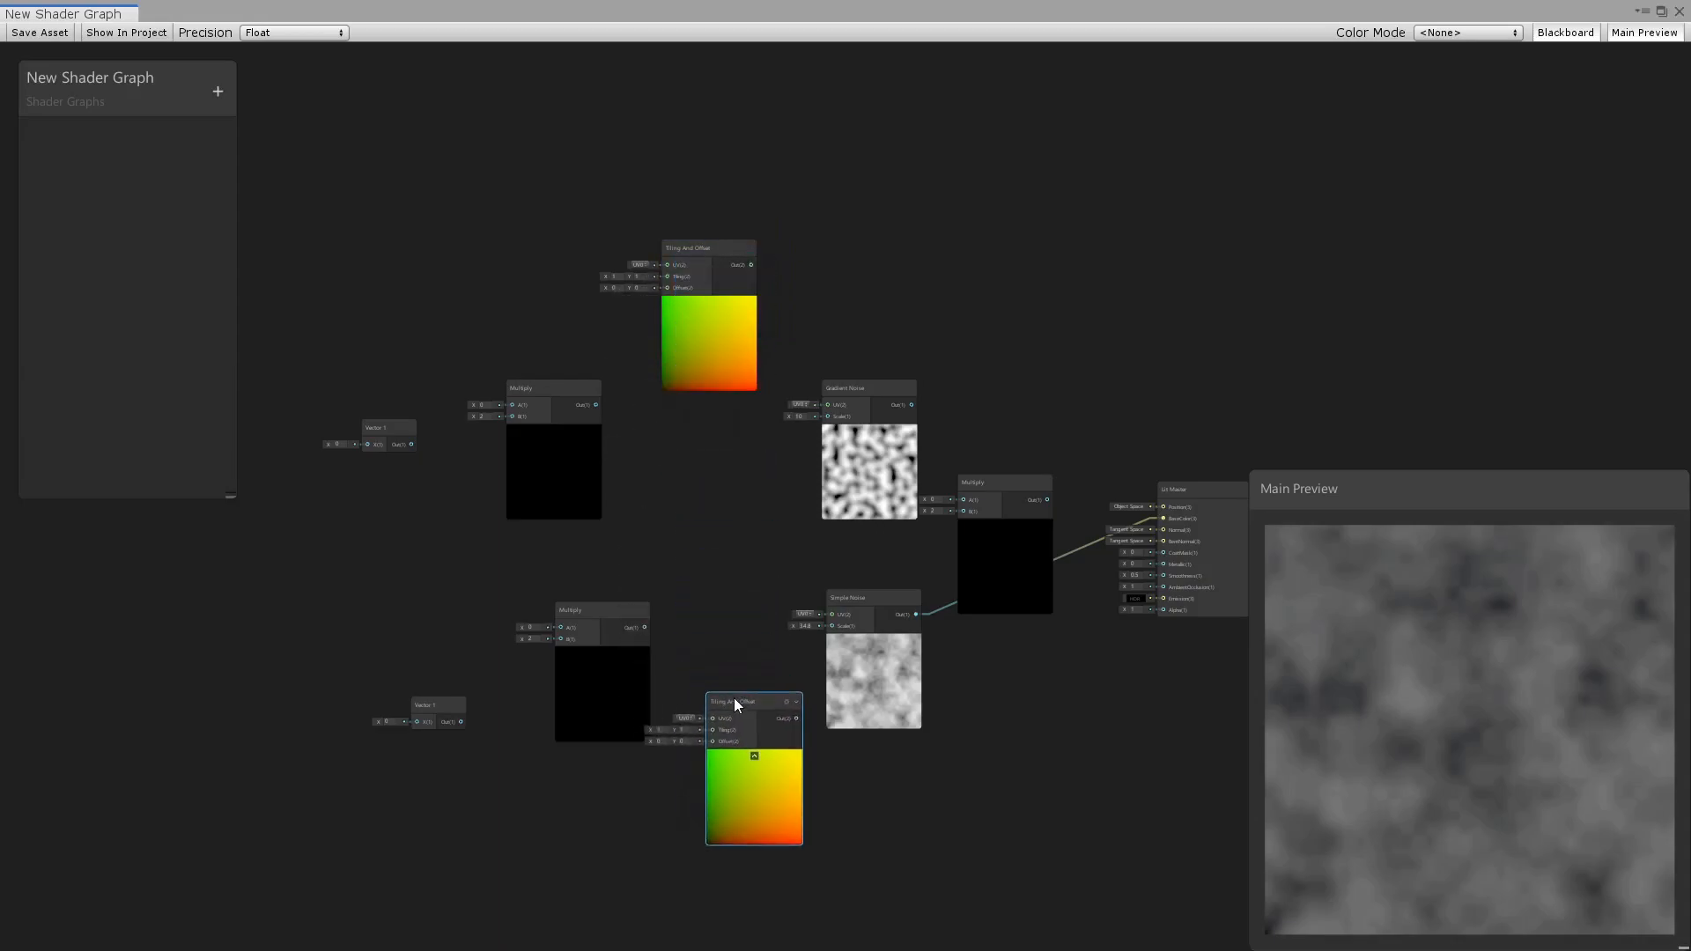
Add a Time node and place it at the start of the graph, ahead of the Multiply nodes.
{"action": "key", "text": "space"}
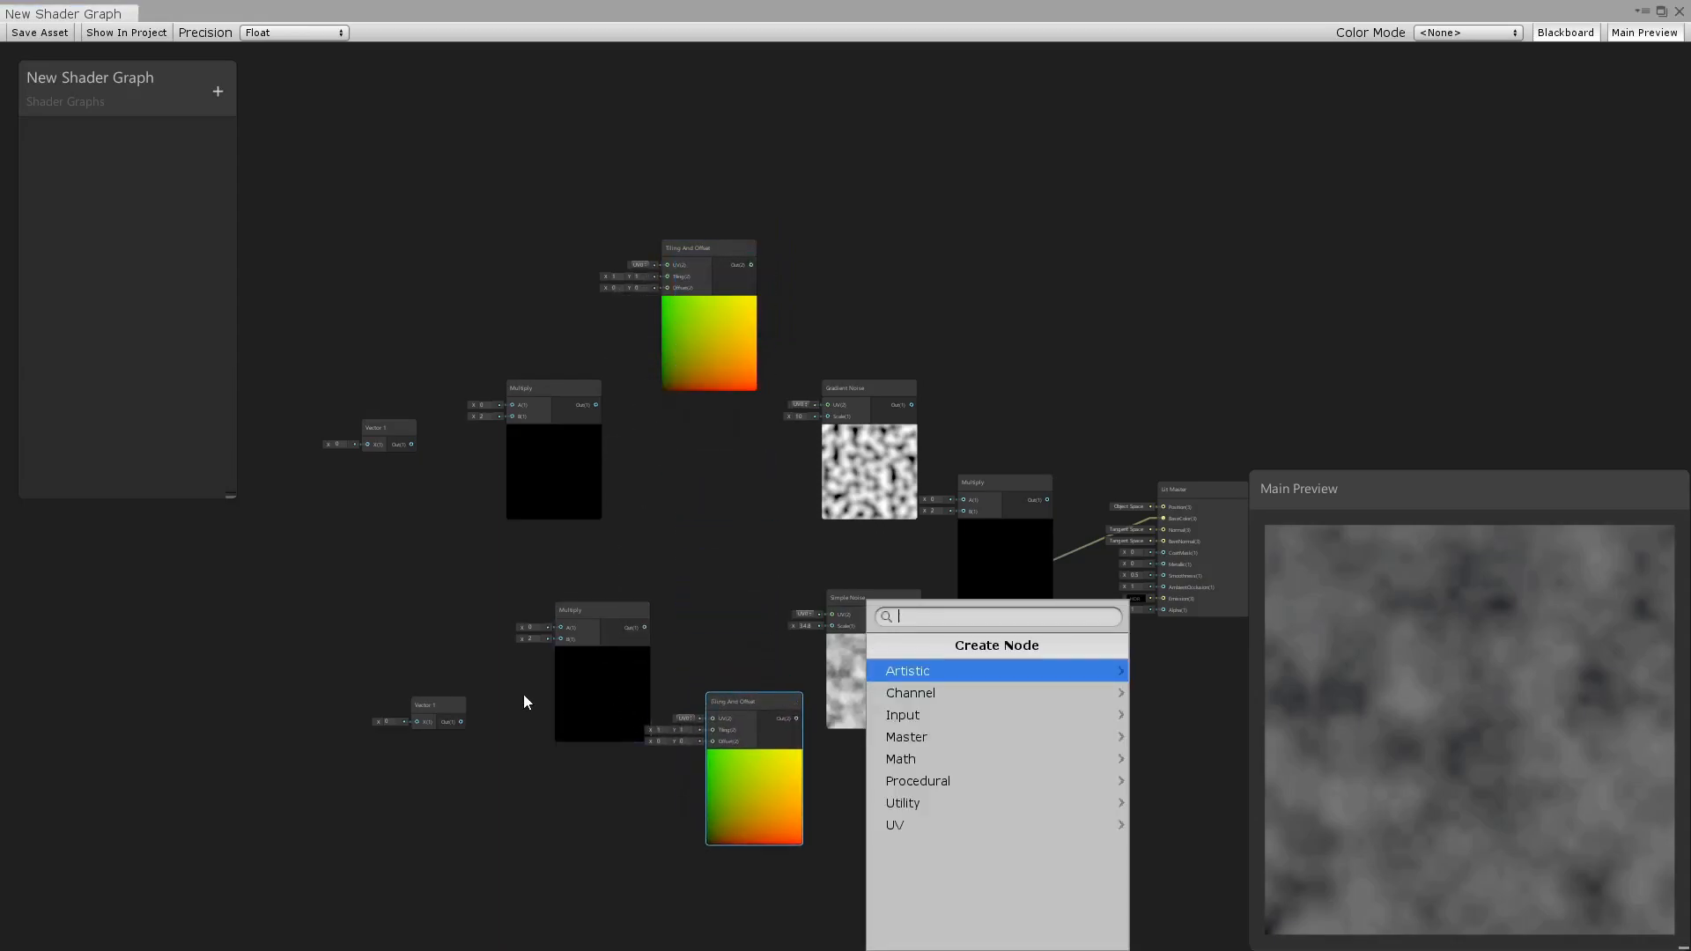
{"action": "type", "text": "tim"}
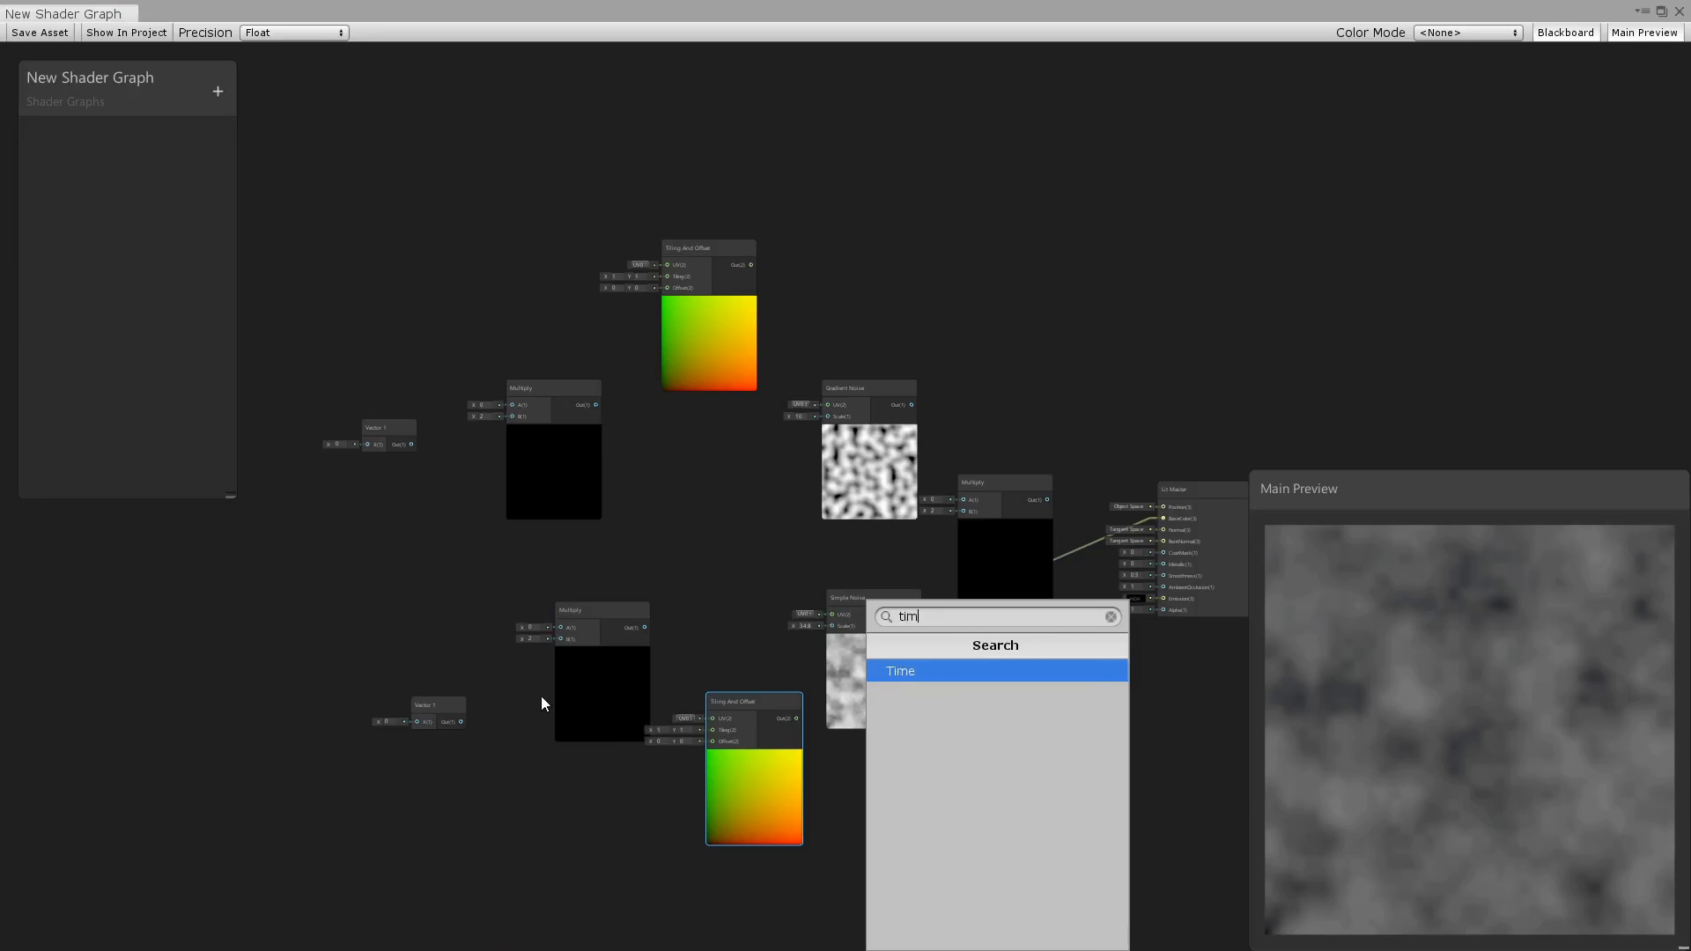
{"action": "left_click", "coordinate": [906, 669]}
{"action": "left_click_drag", "start_coordinate": [750, 731], "coordinate": [257, 541]}
{"action": "middle_click_drag", "start_coordinate": [748, 577], "coordinate": [577, 513]}
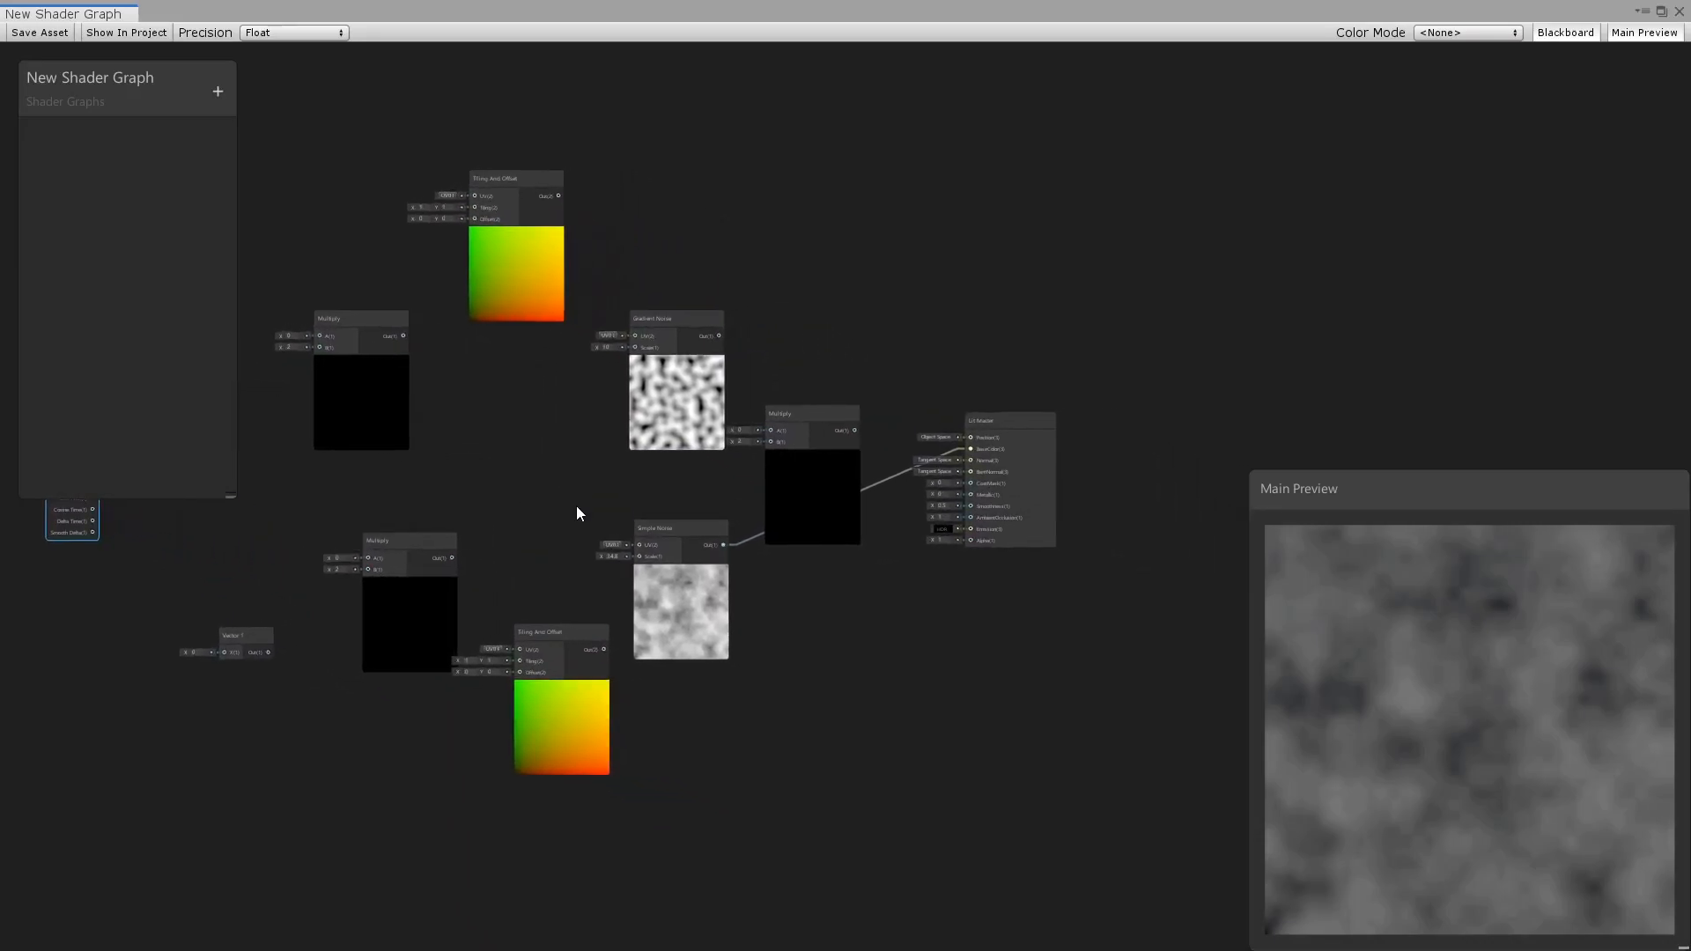
Connect the lower Tiling And Offset output to the UV input of Simple Noise.
{"action": "left_click_drag", "start_coordinate": [603, 649], "coordinate": [636, 544]}
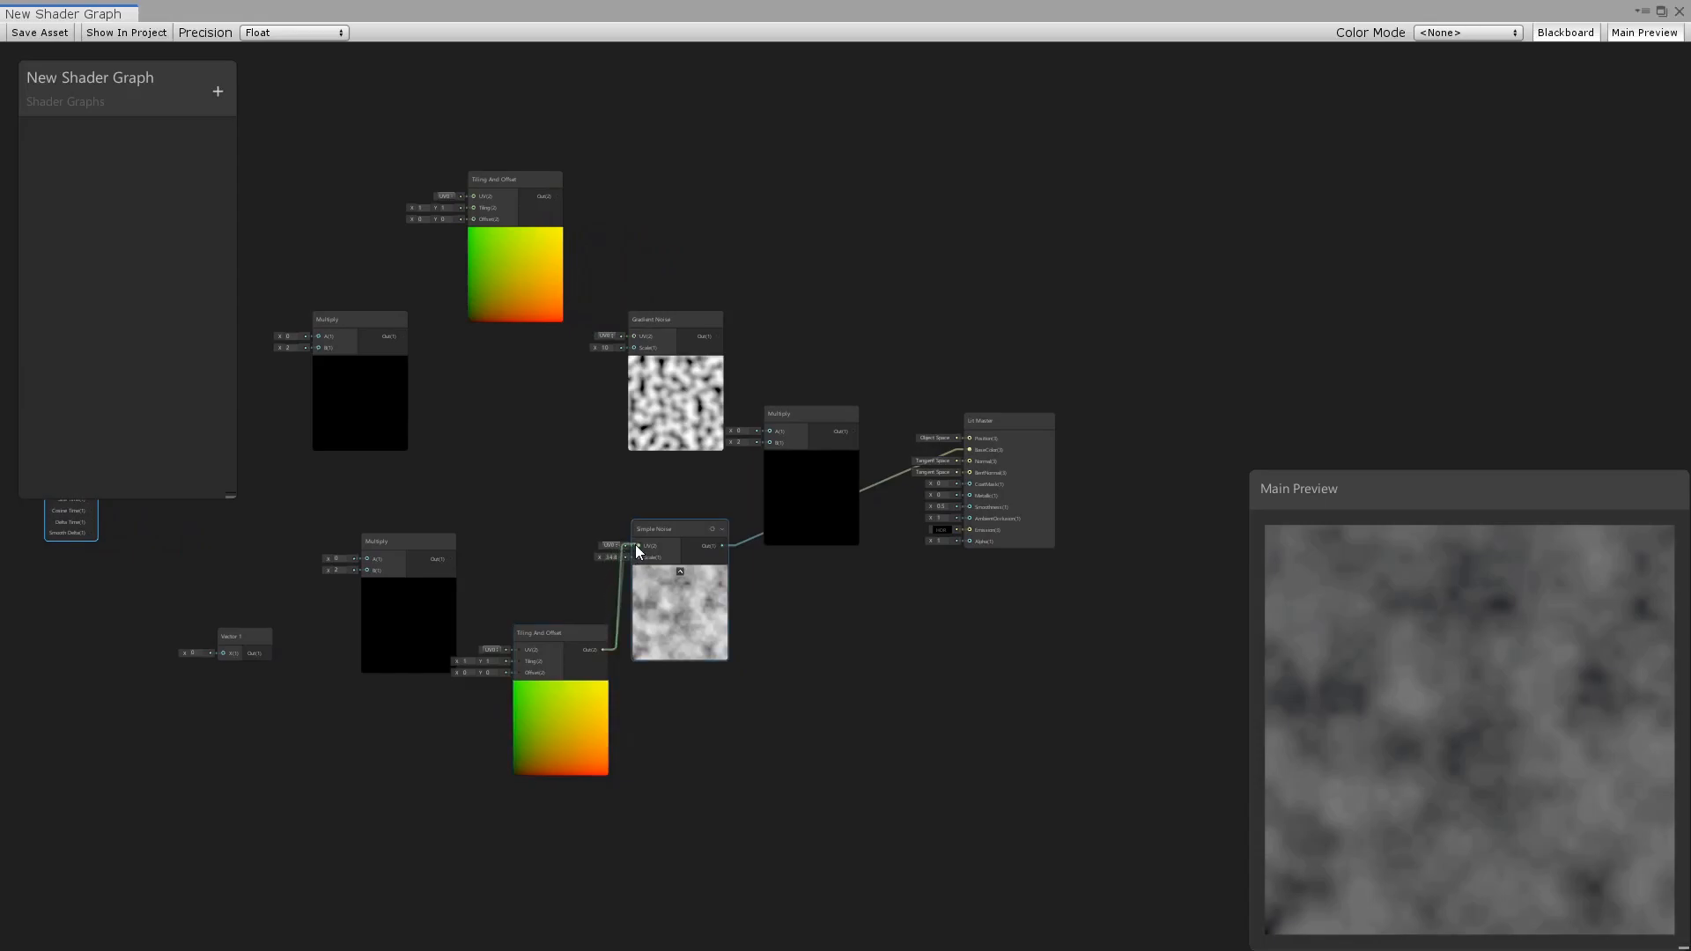
{"action": "scroll", "coordinate": [590, 601], "scroll_direction": "up", "scroll_amount": 3}
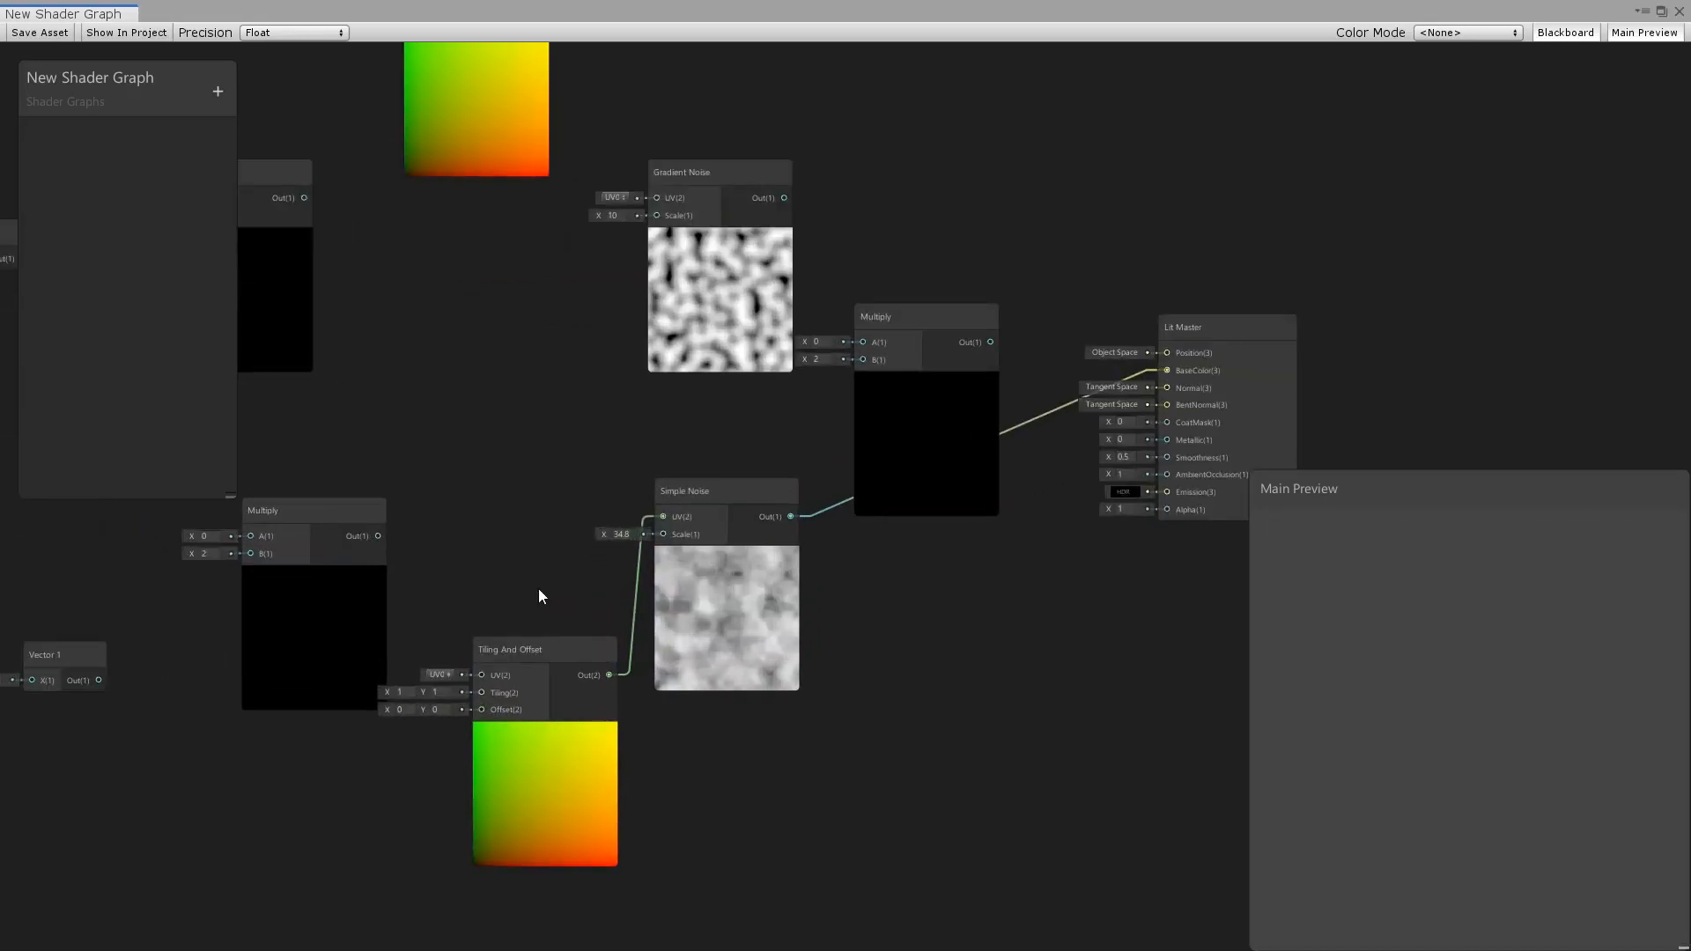
{"action": "middle_click_drag", "start_coordinate": [539, 596], "coordinate": [640, 583]}
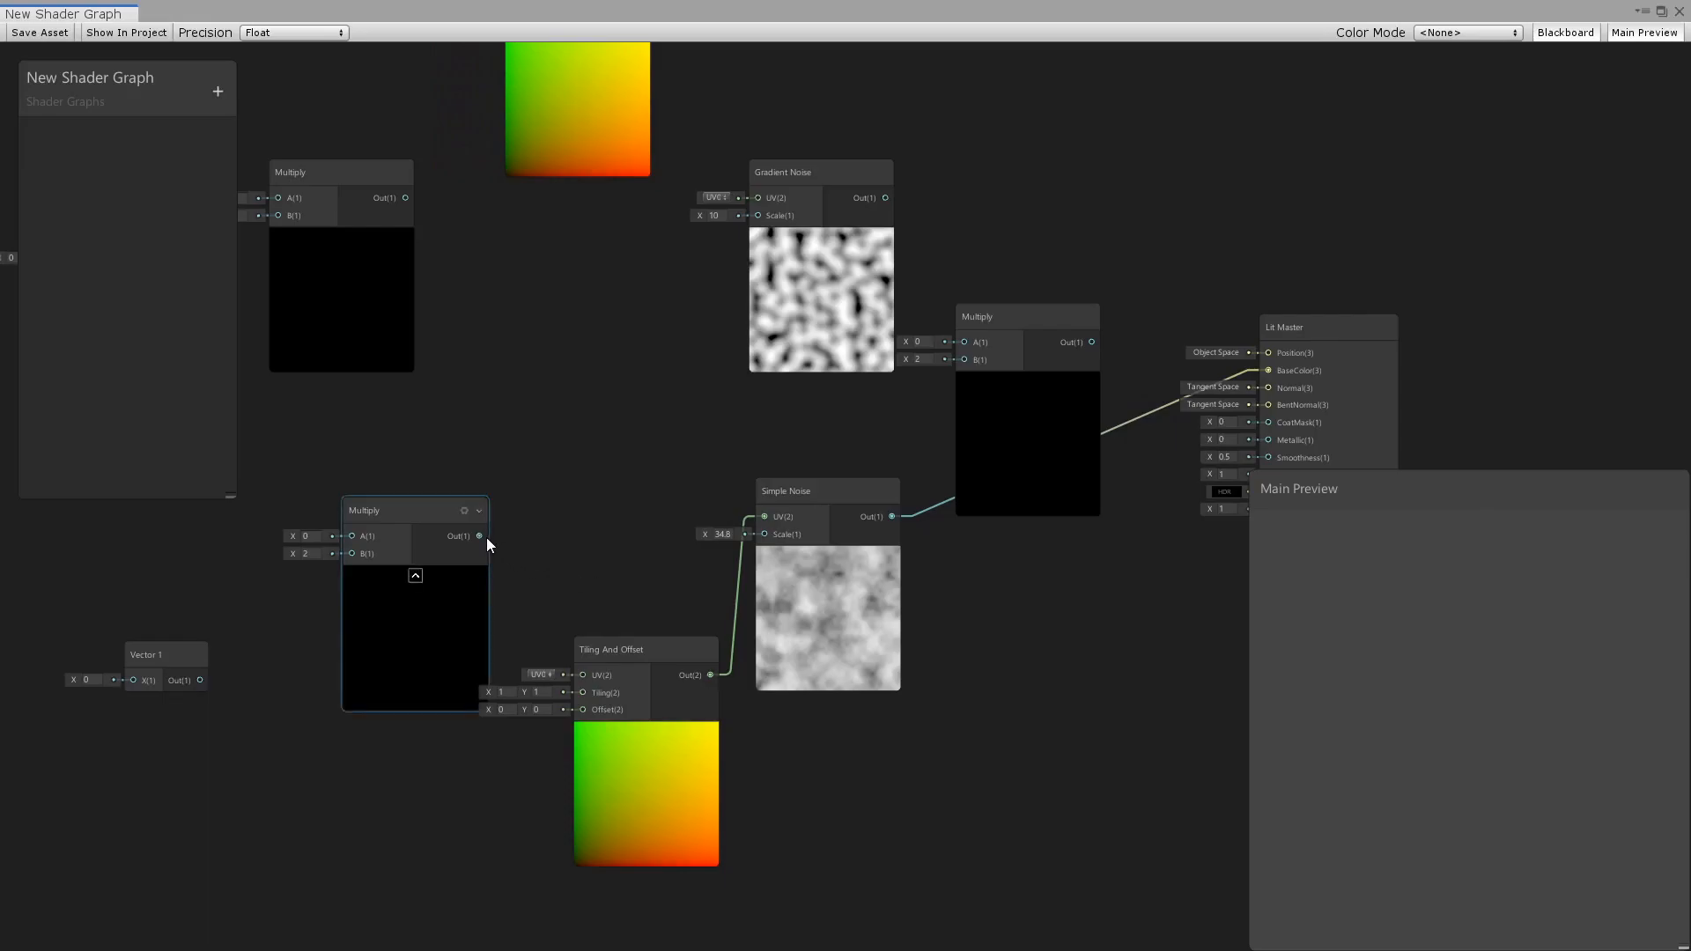
Connect the lower Multiply output to the Tiling And Offset UV input, and the Time output to that Multiply's A input.
{"action": "left_click_drag", "start_coordinate": [480, 534], "coordinate": [576, 673]}
{"action": "middle_click_drag", "start_coordinate": [380, 643], "coordinate": [731, 759]}
{"action": "left_click_drag", "start_coordinate": [275, 535], "coordinate": [685, 646]}
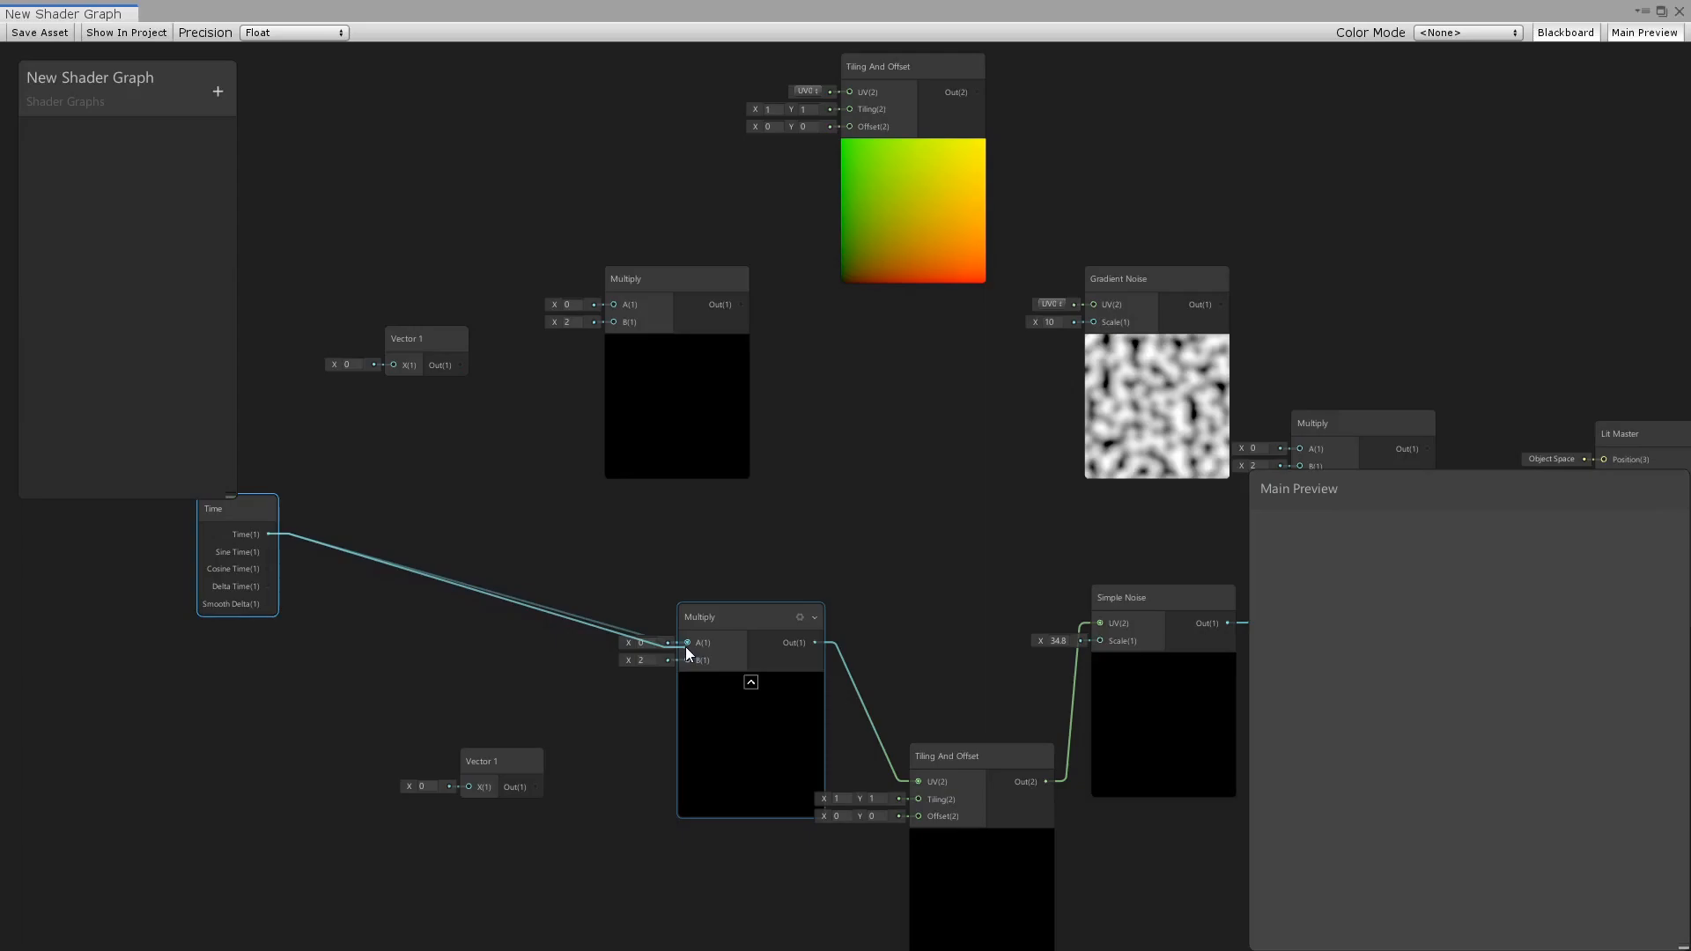
Remove the link from the lower Multiply to the Tiling And Offset UV and connect its output to Offset instead.
{"action": "middle_click_drag", "start_coordinate": [789, 717], "coordinate": [482, 634]}
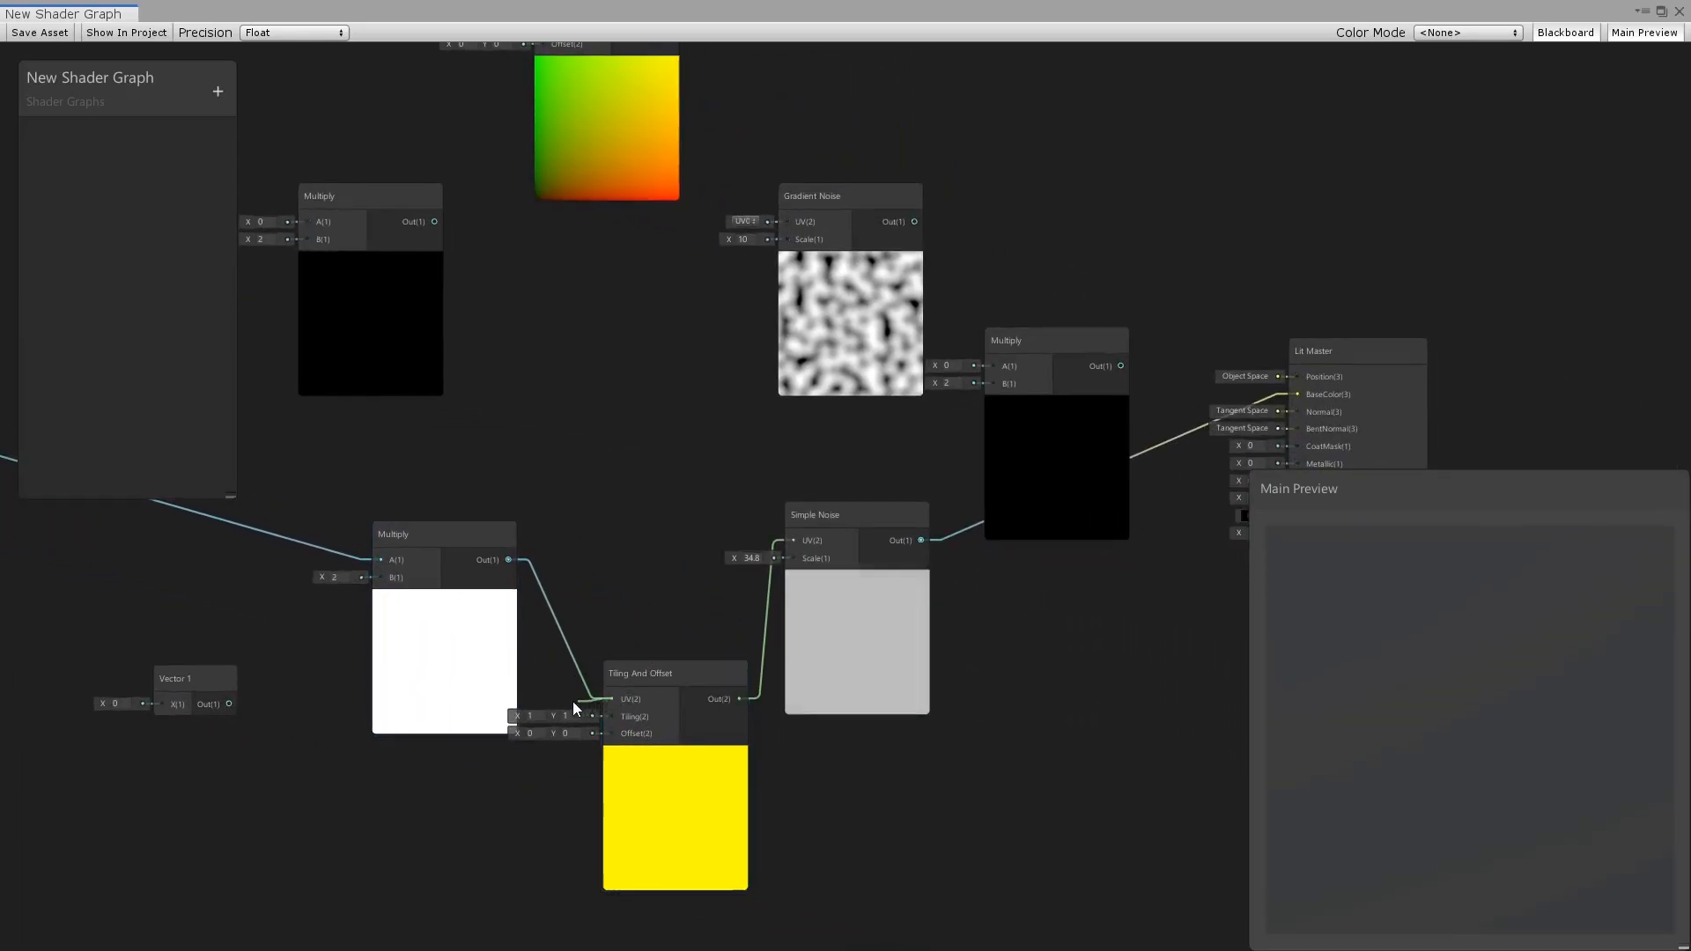
{"action": "scroll", "coordinate": [696, 750], "scroll_direction": "up", "scroll_amount": 2}
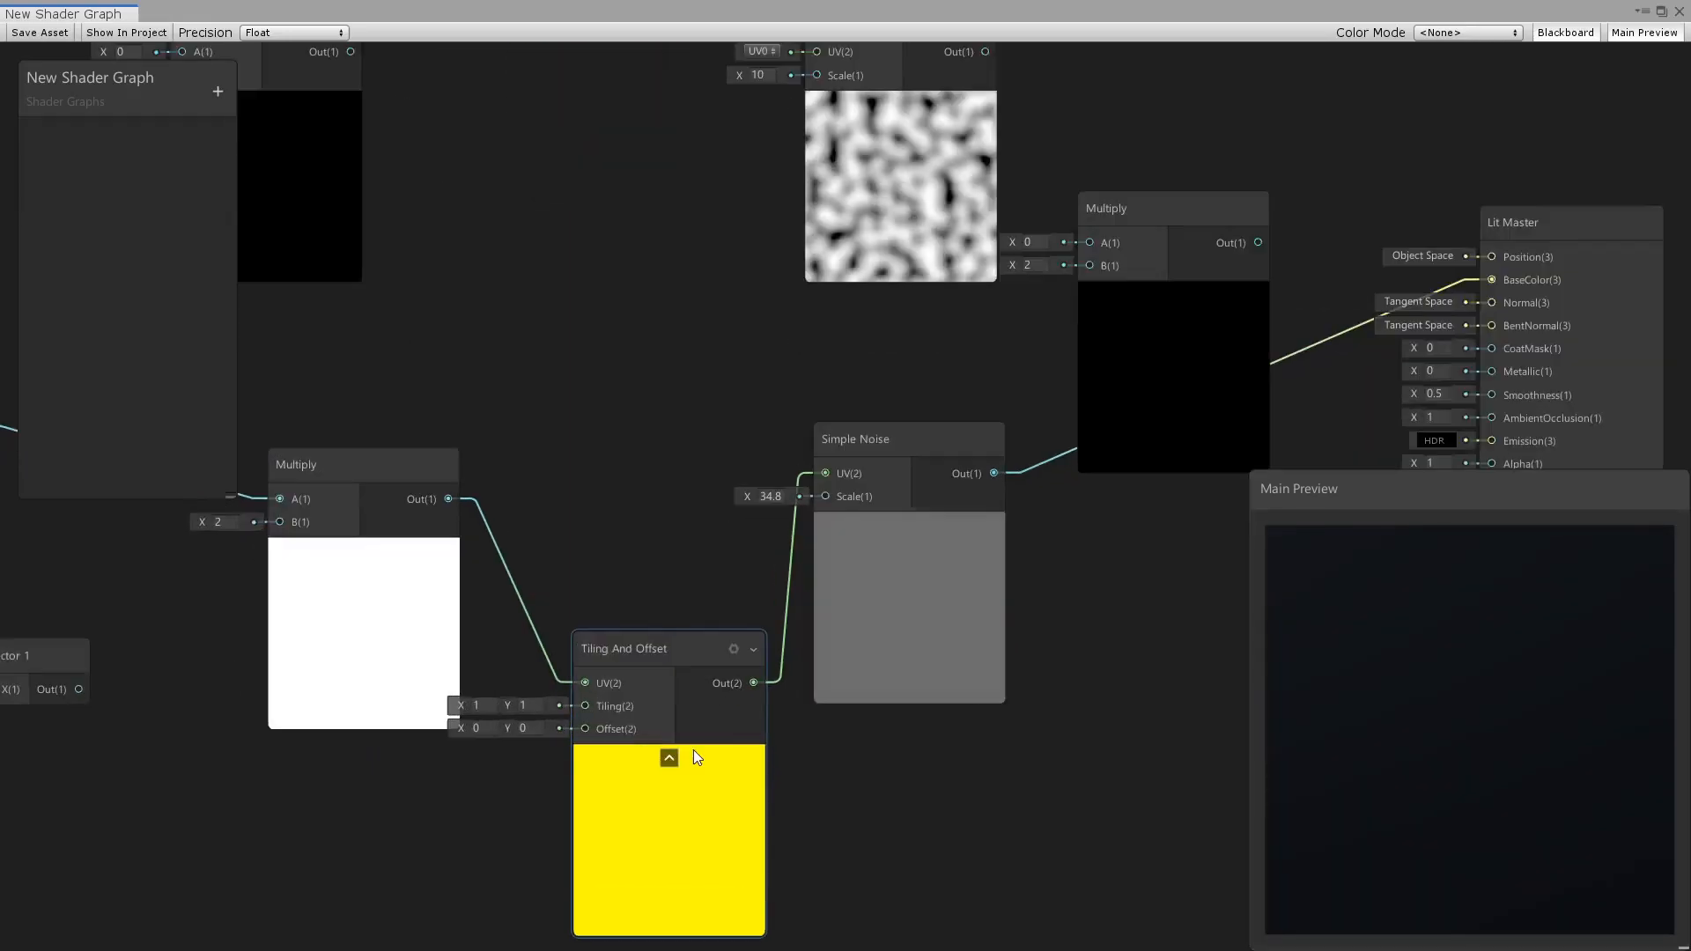
{"action": "right_click", "coordinate": [503, 565]}
{"action": "left_click", "coordinate": [532, 581]}
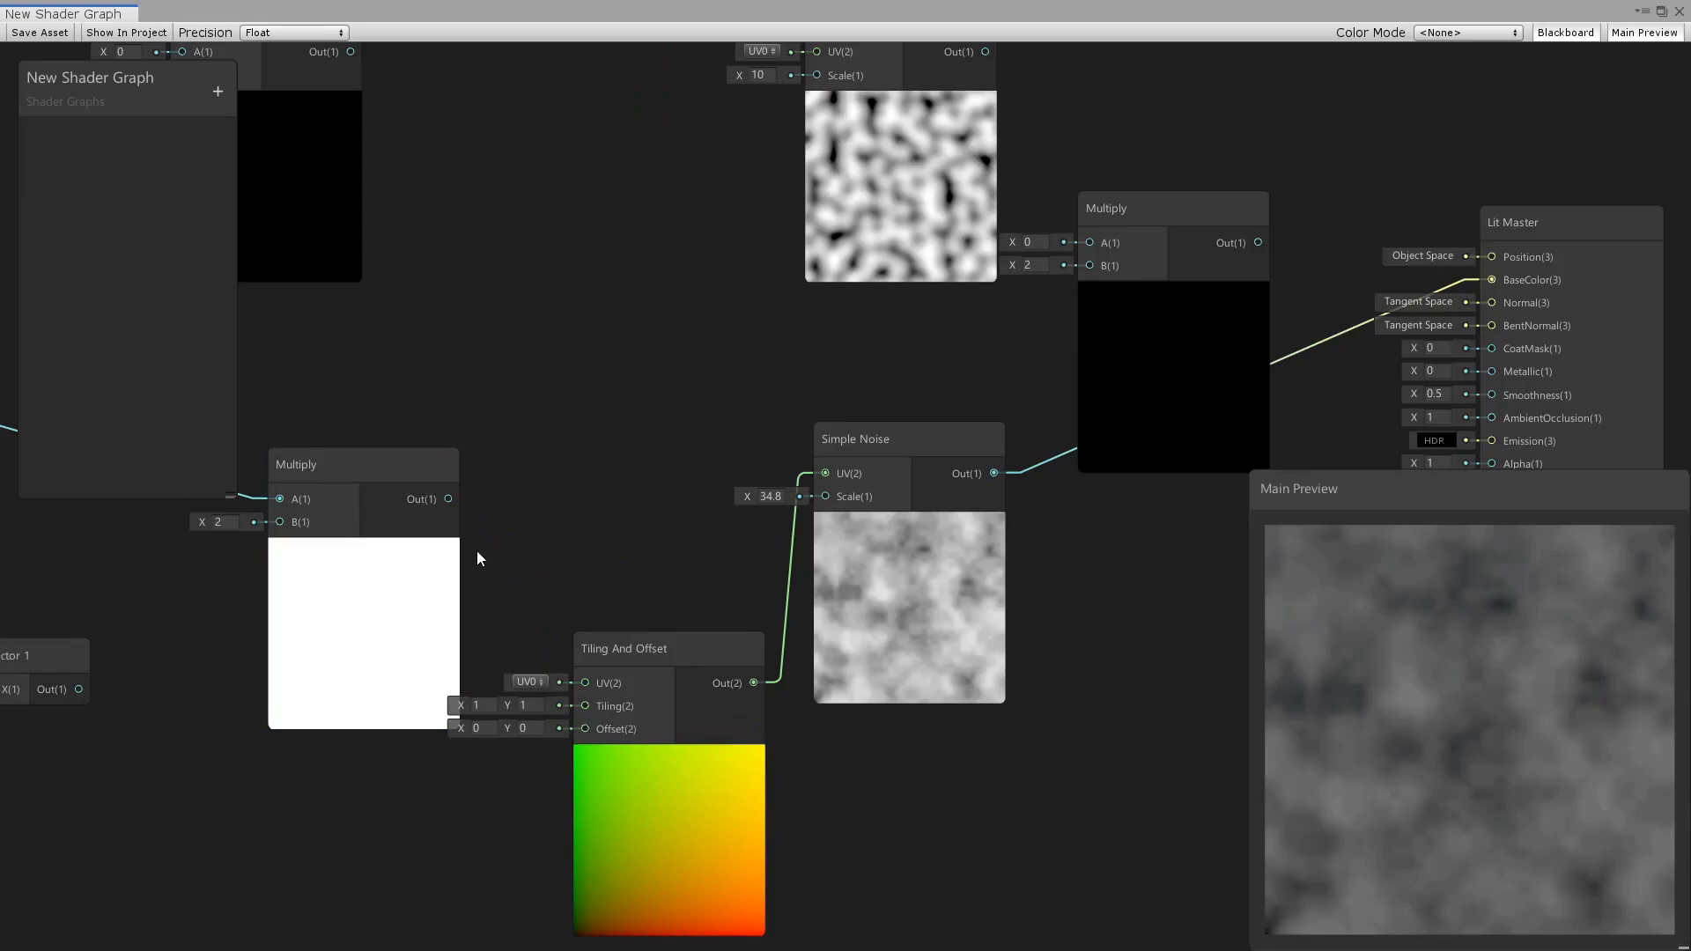
{"action": "left_click_drag", "start_coordinate": [449, 499], "coordinate": [578, 726]}
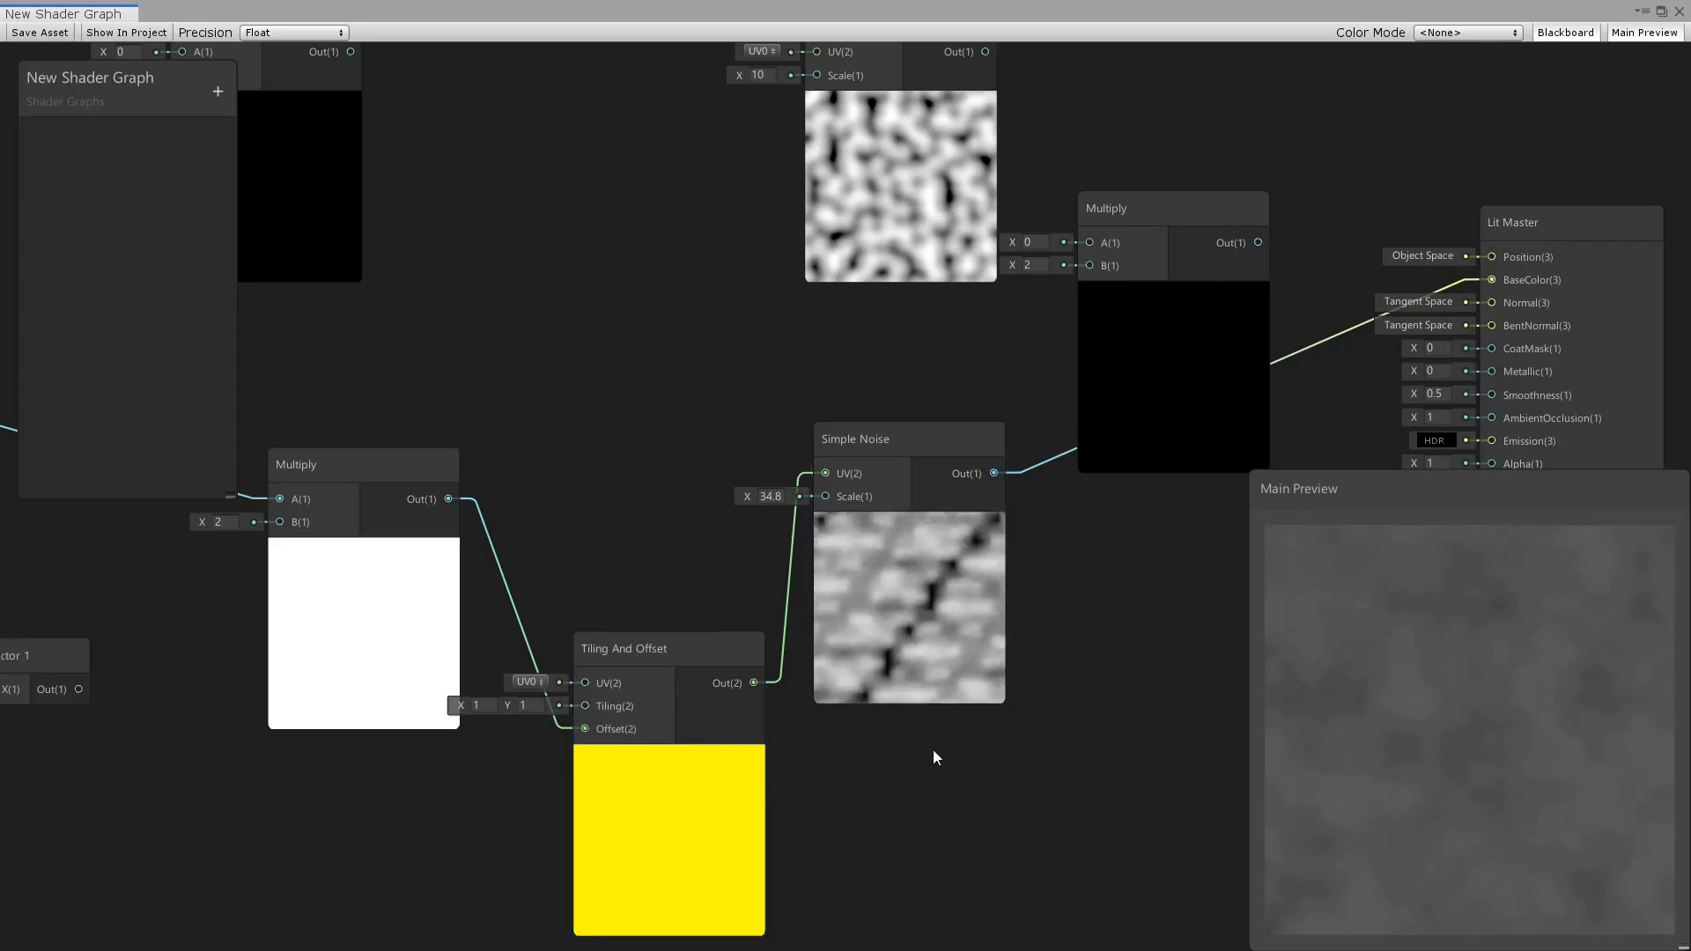
Switch the main preview mesh to Quad and save the shader graph asset.
{"action": "scroll", "coordinate": [1034, 757], "scroll_direction": "down", "scroll_amount": 2}
{"action": "middle_click_drag", "start_coordinate": [1054, 765], "coordinate": [925, 775]}
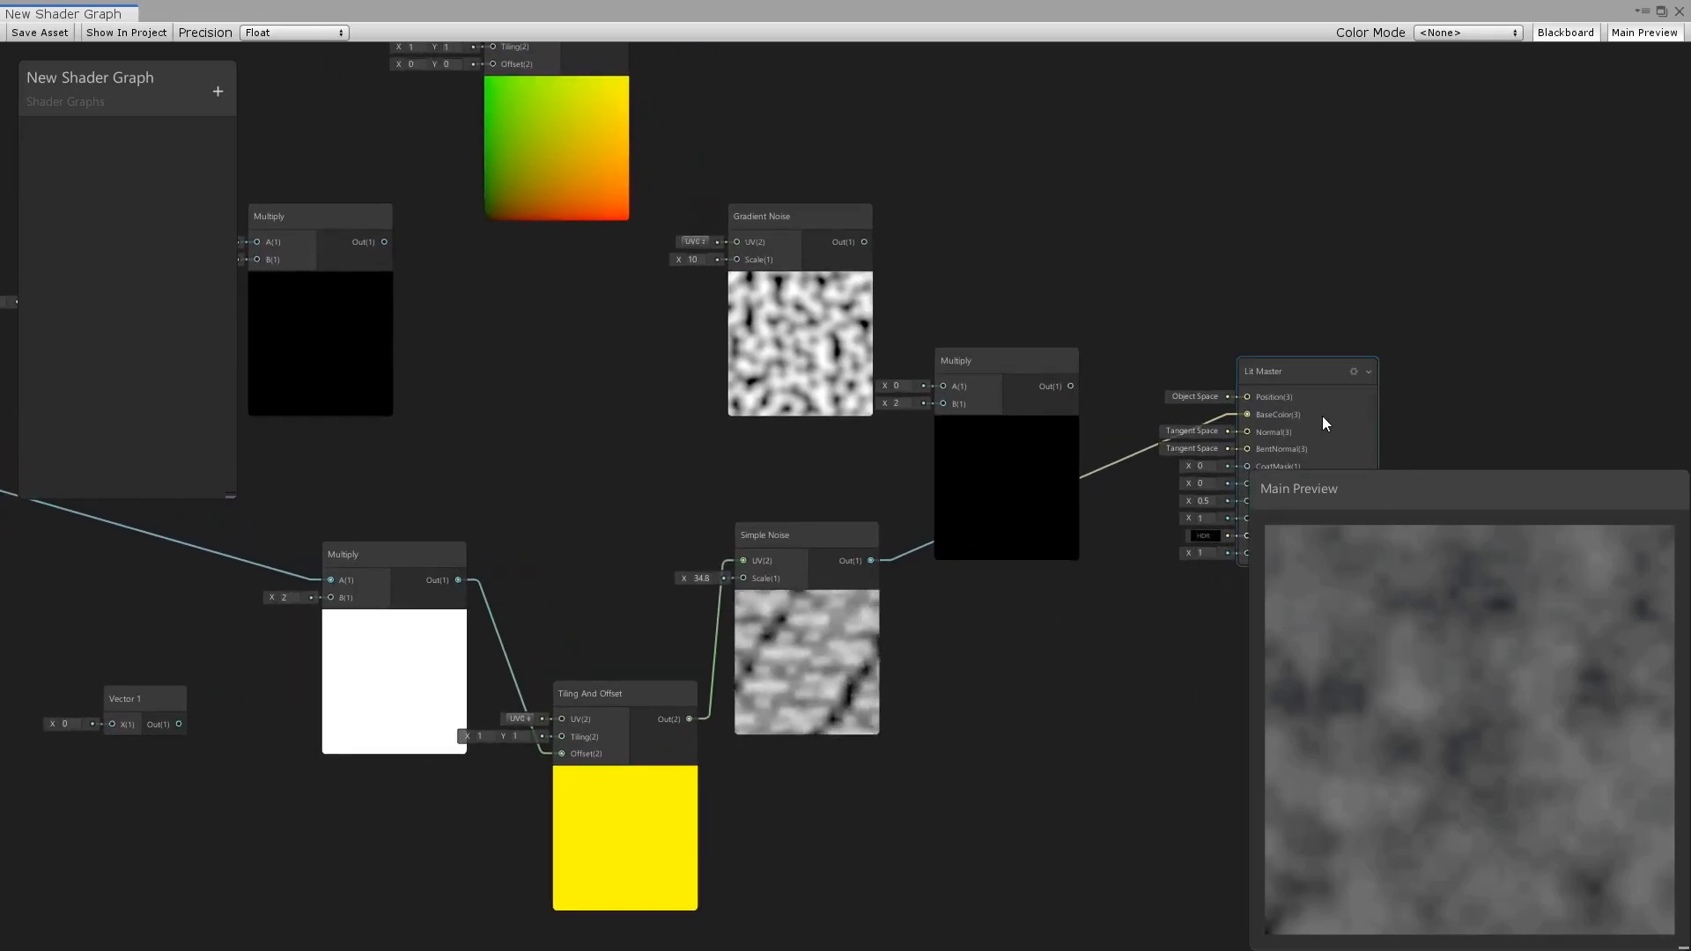
{"action": "right_click", "coordinate": [1413, 790]}
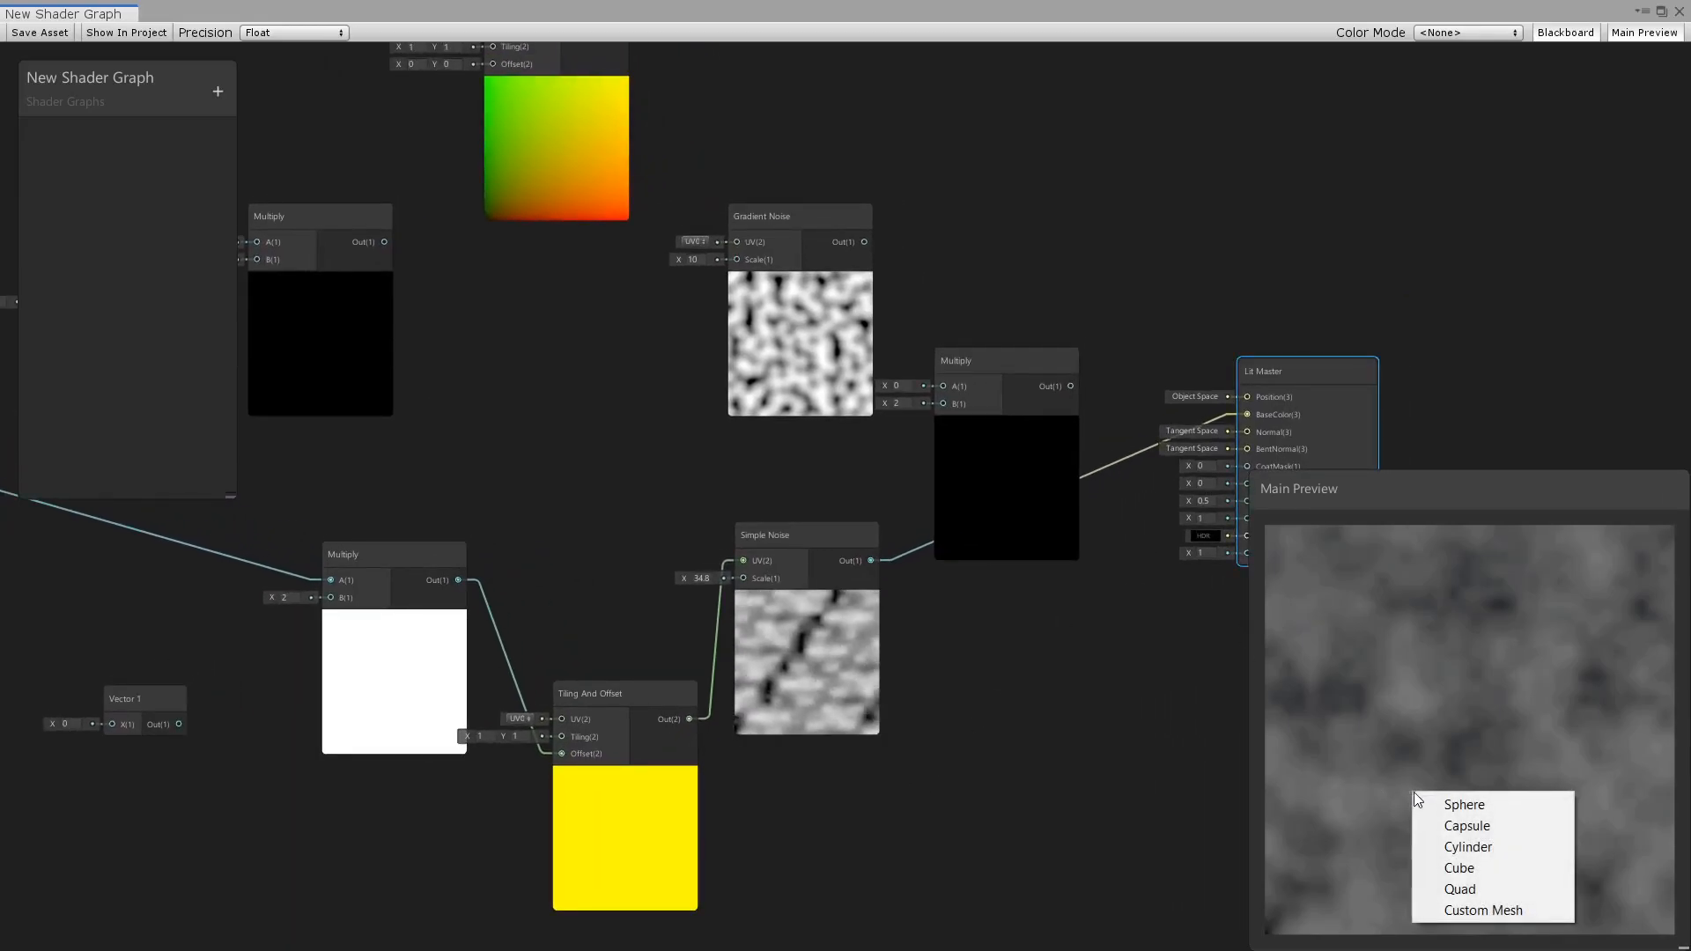
{"action": "left_click", "coordinate": [1493, 887]}
{"action": "middle_click_drag", "start_coordinate": [965, 797], "coordinate": [1010, 812]}
{"action": "scroll", "coordinate": [1006, 806], "scroll_direction": "down", "scroll_amount": 2}
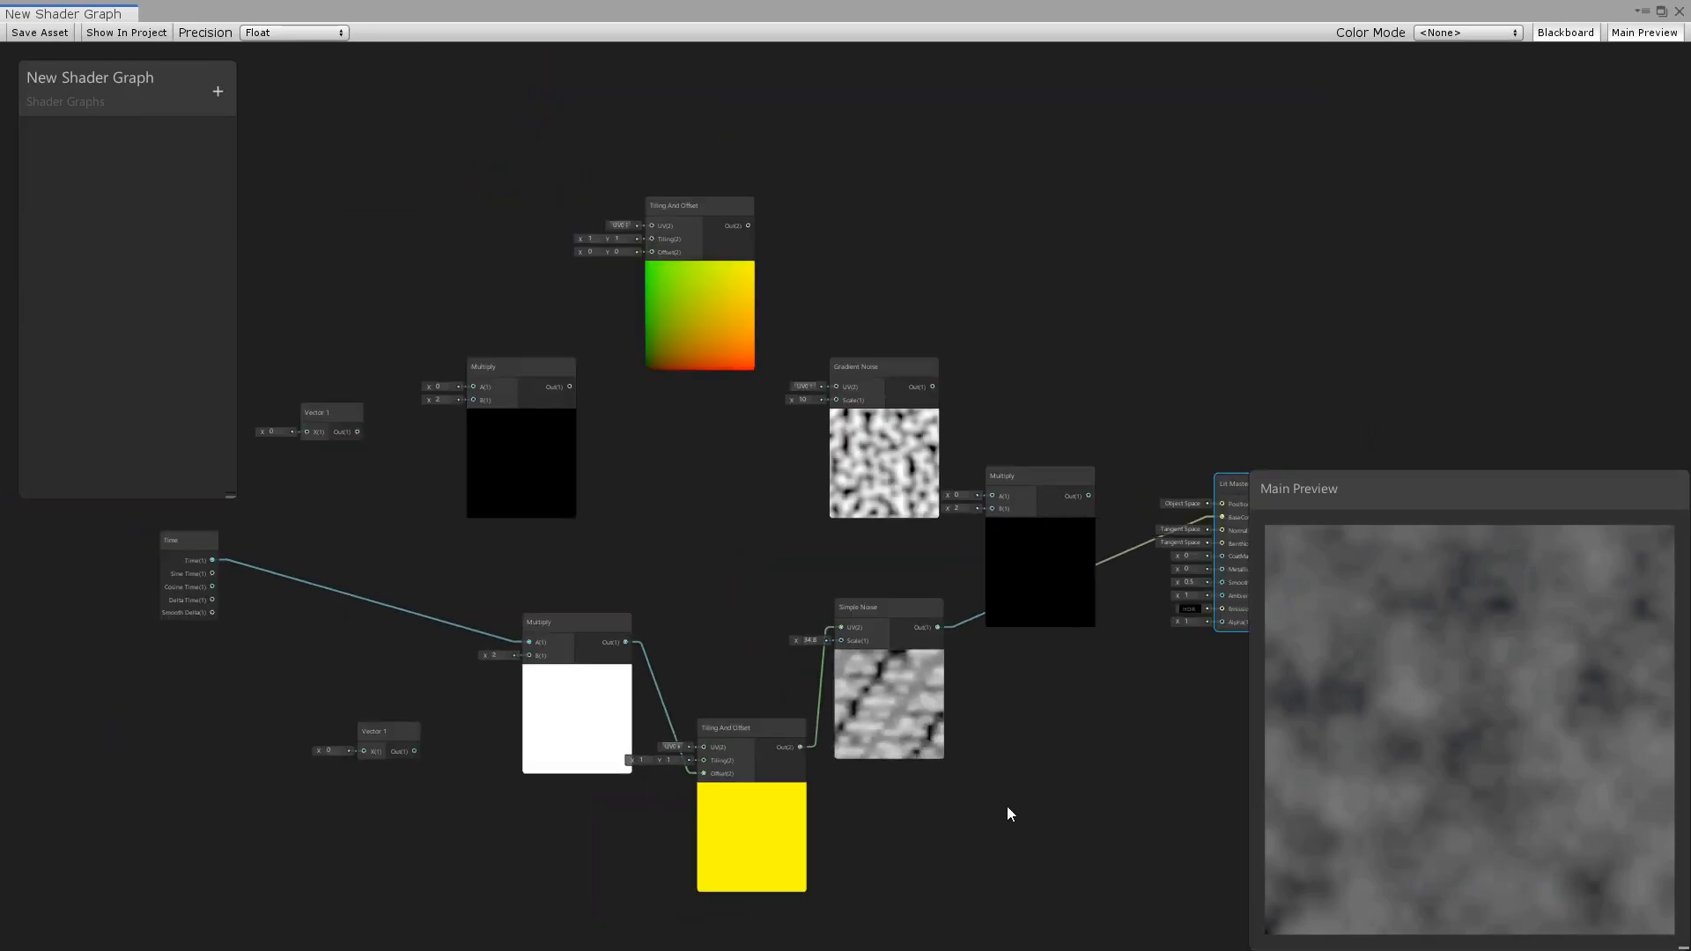
{"action": "left_click", "coordinate": [33, 32]}
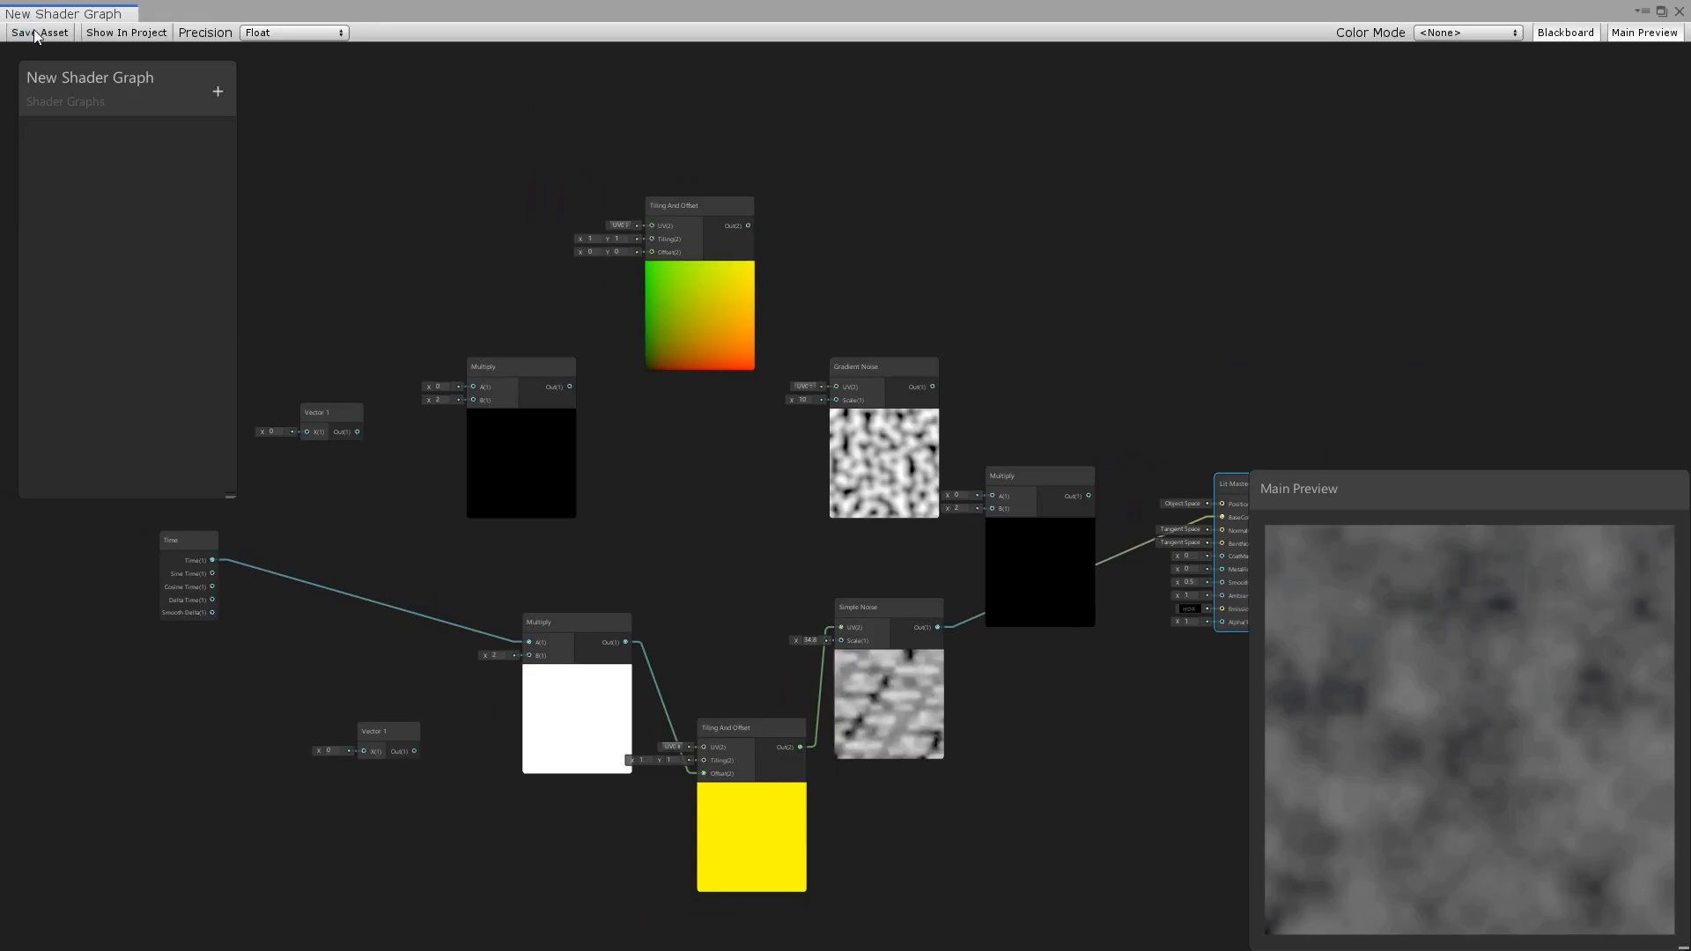
Set the lower Vector 1 node to 0.1 and connect its output to the lower Multiply's B input.
{"action": "middle_click_drag", "start_coordinate": [617, 611], "coordinate": [772, 625]}
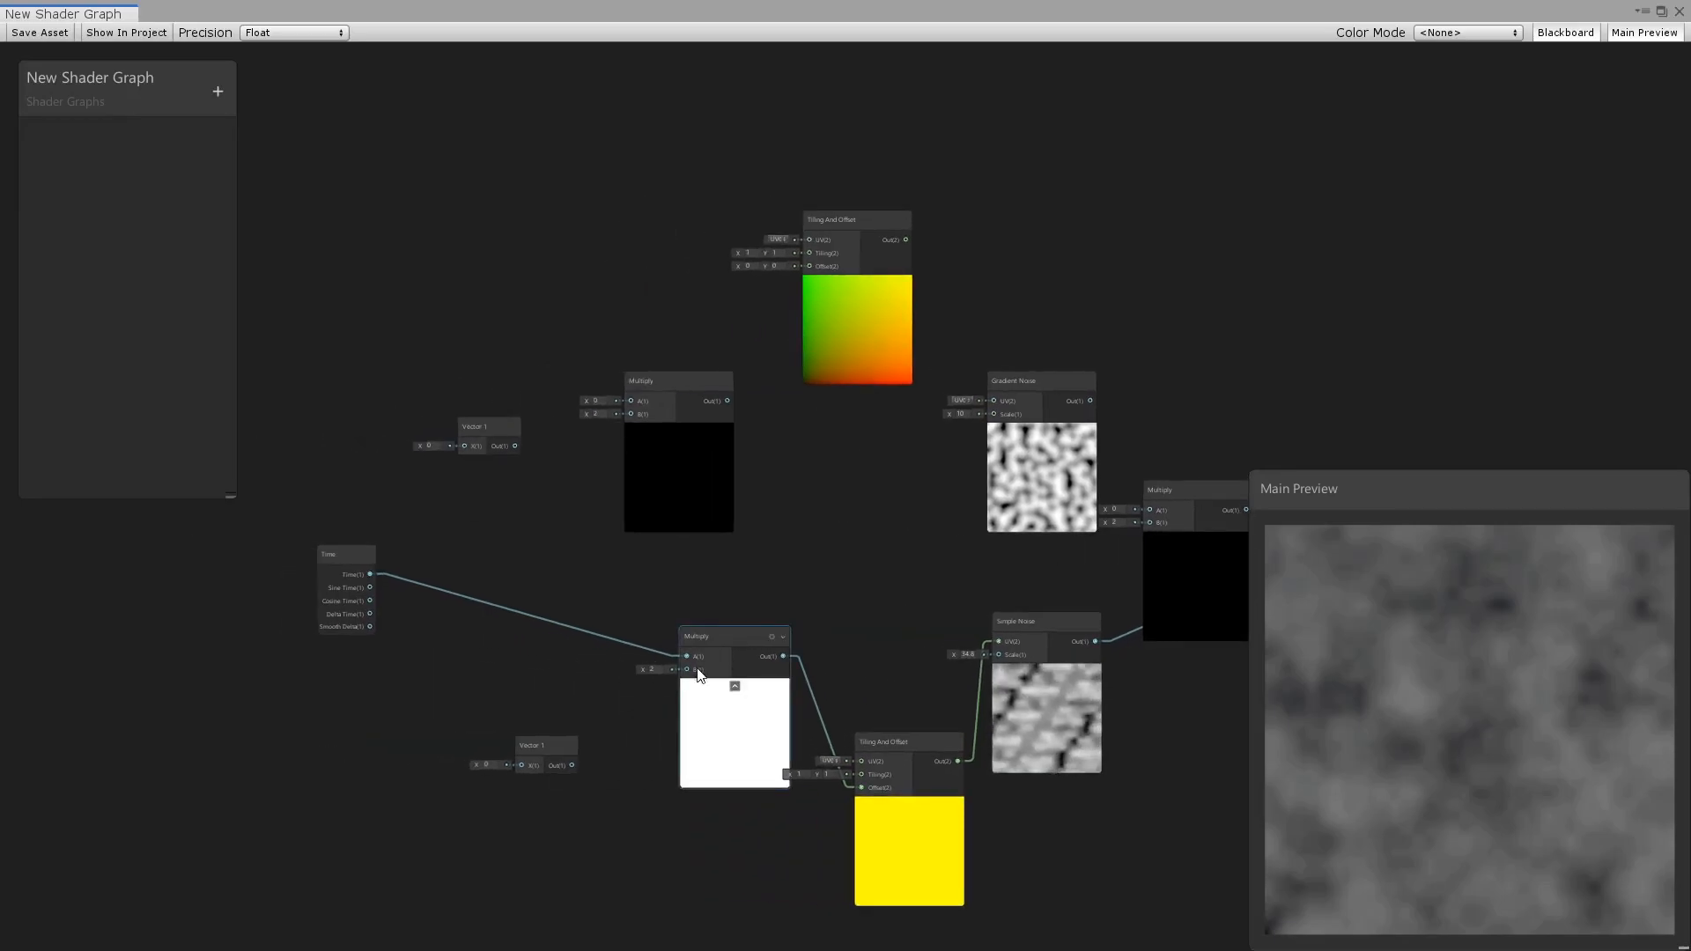
{"action": "scroll", "coordinate": [685, 675], "scroll_direction": "up", "scroll_amount": 2}
{"action": "left_click_drag", "start_coordinate": [427, 797], "coordinate": [373, 796]}
{"action": "type", "text": "00"}
{"action": "key", "text": "BackSpace"}
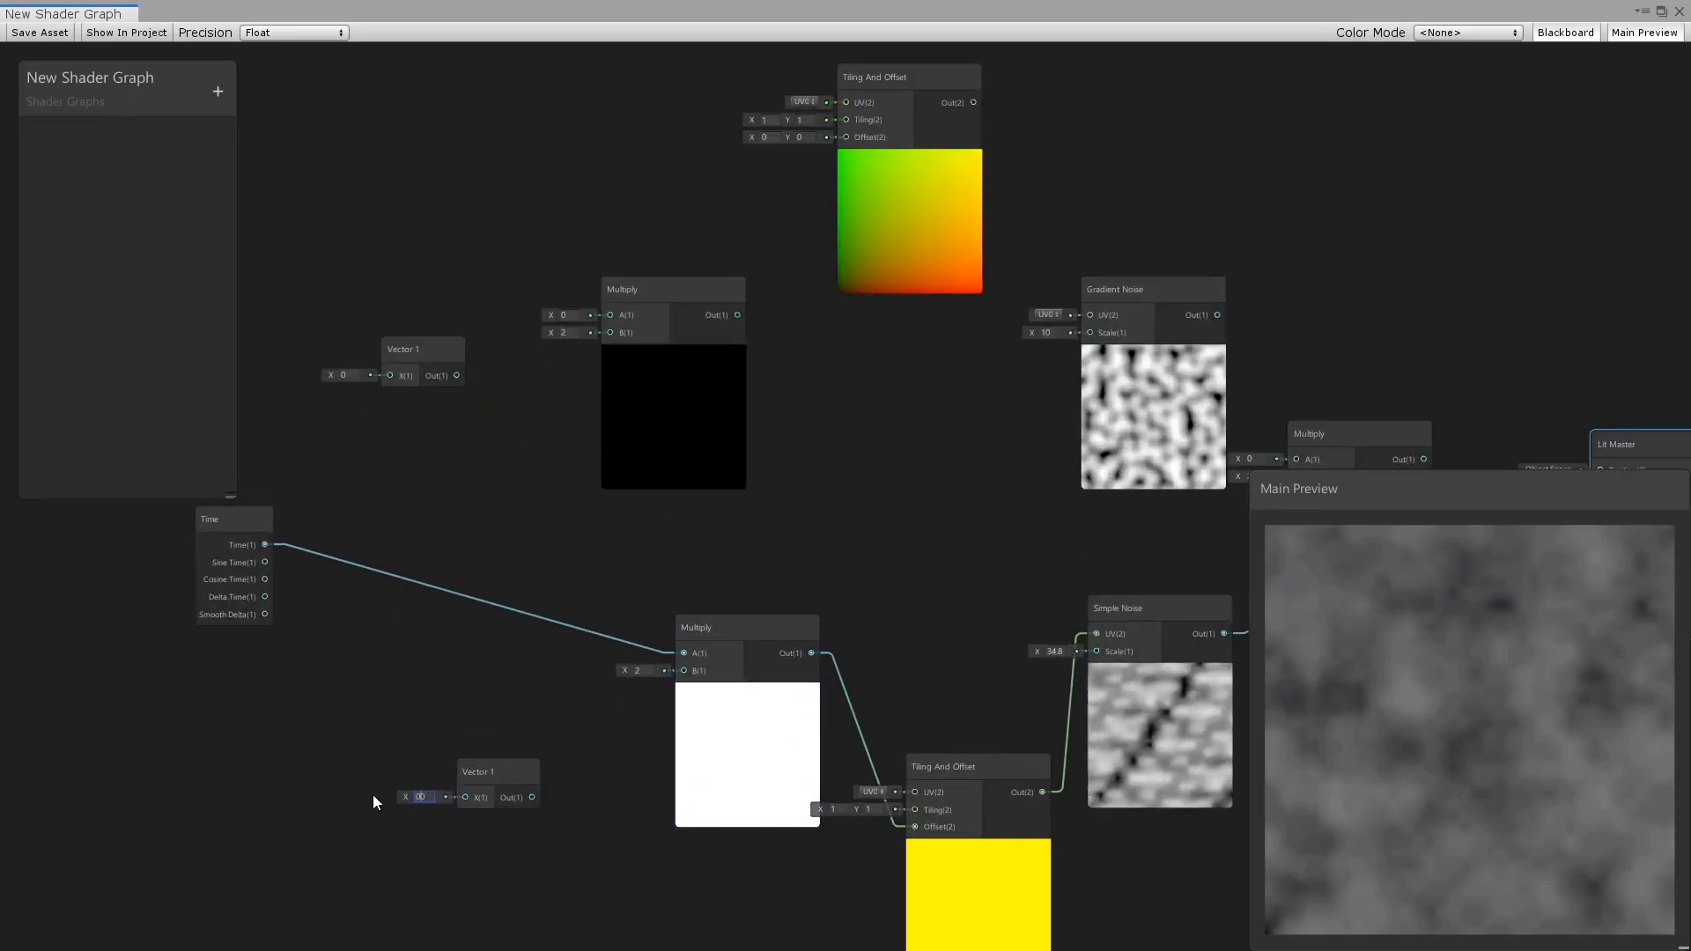
{"action": "type", "text": ".1"}
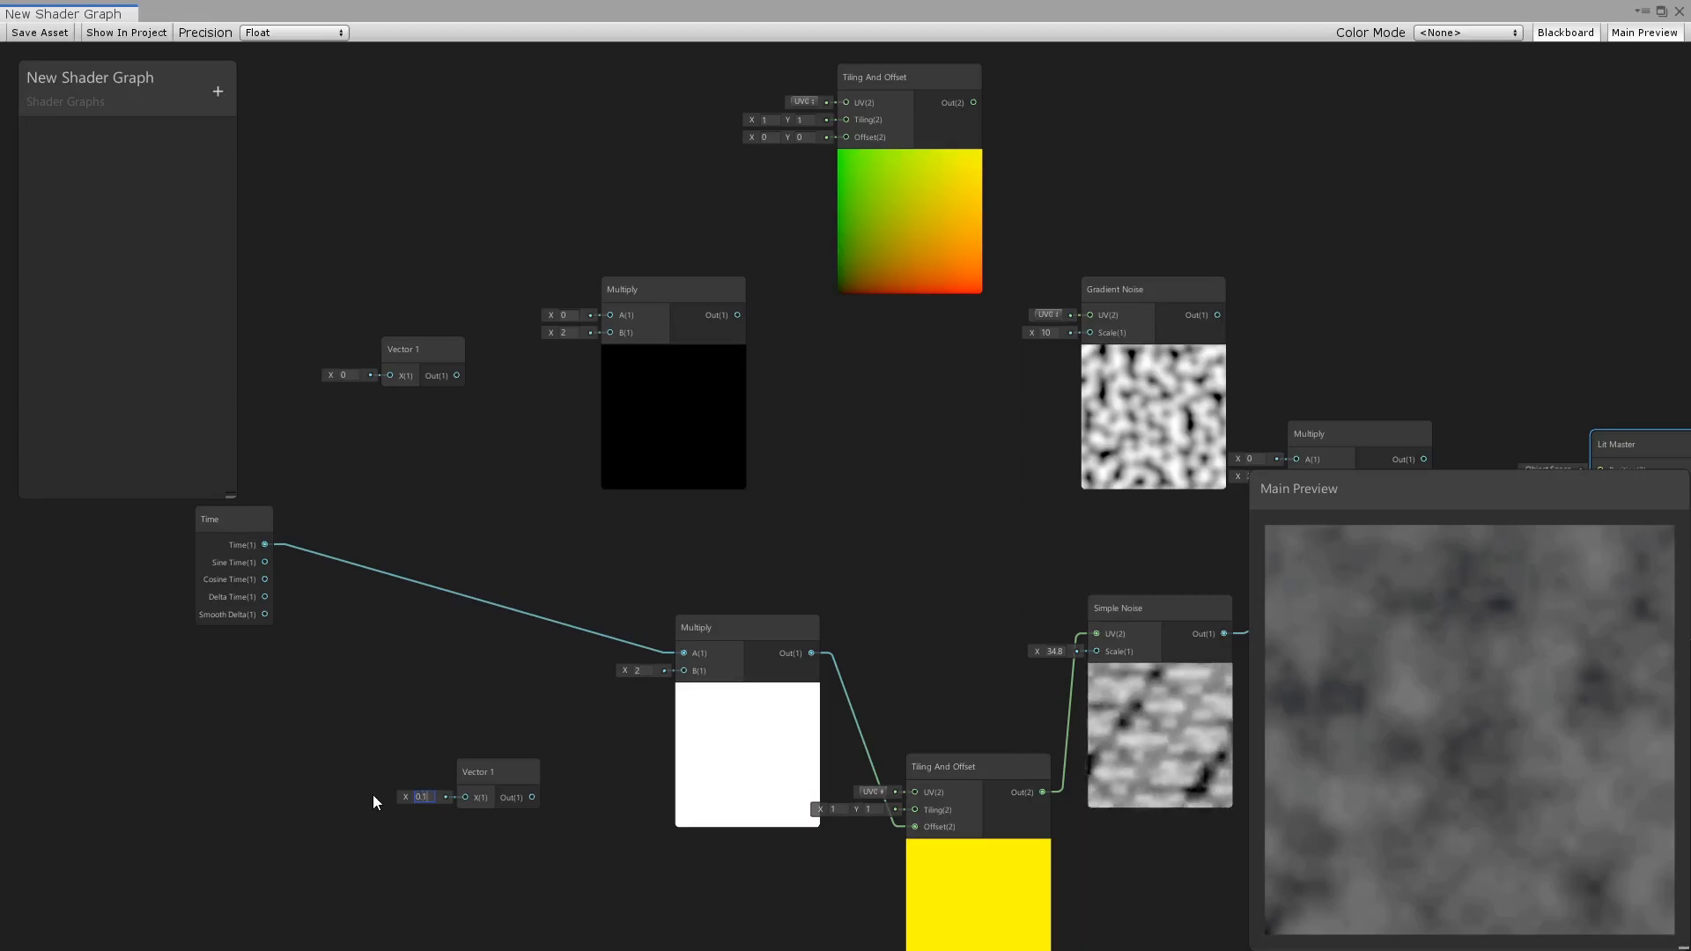
{"action": "left_click_drag", "start_coordinate": [533, 797], "coordinate": [684, 672]}
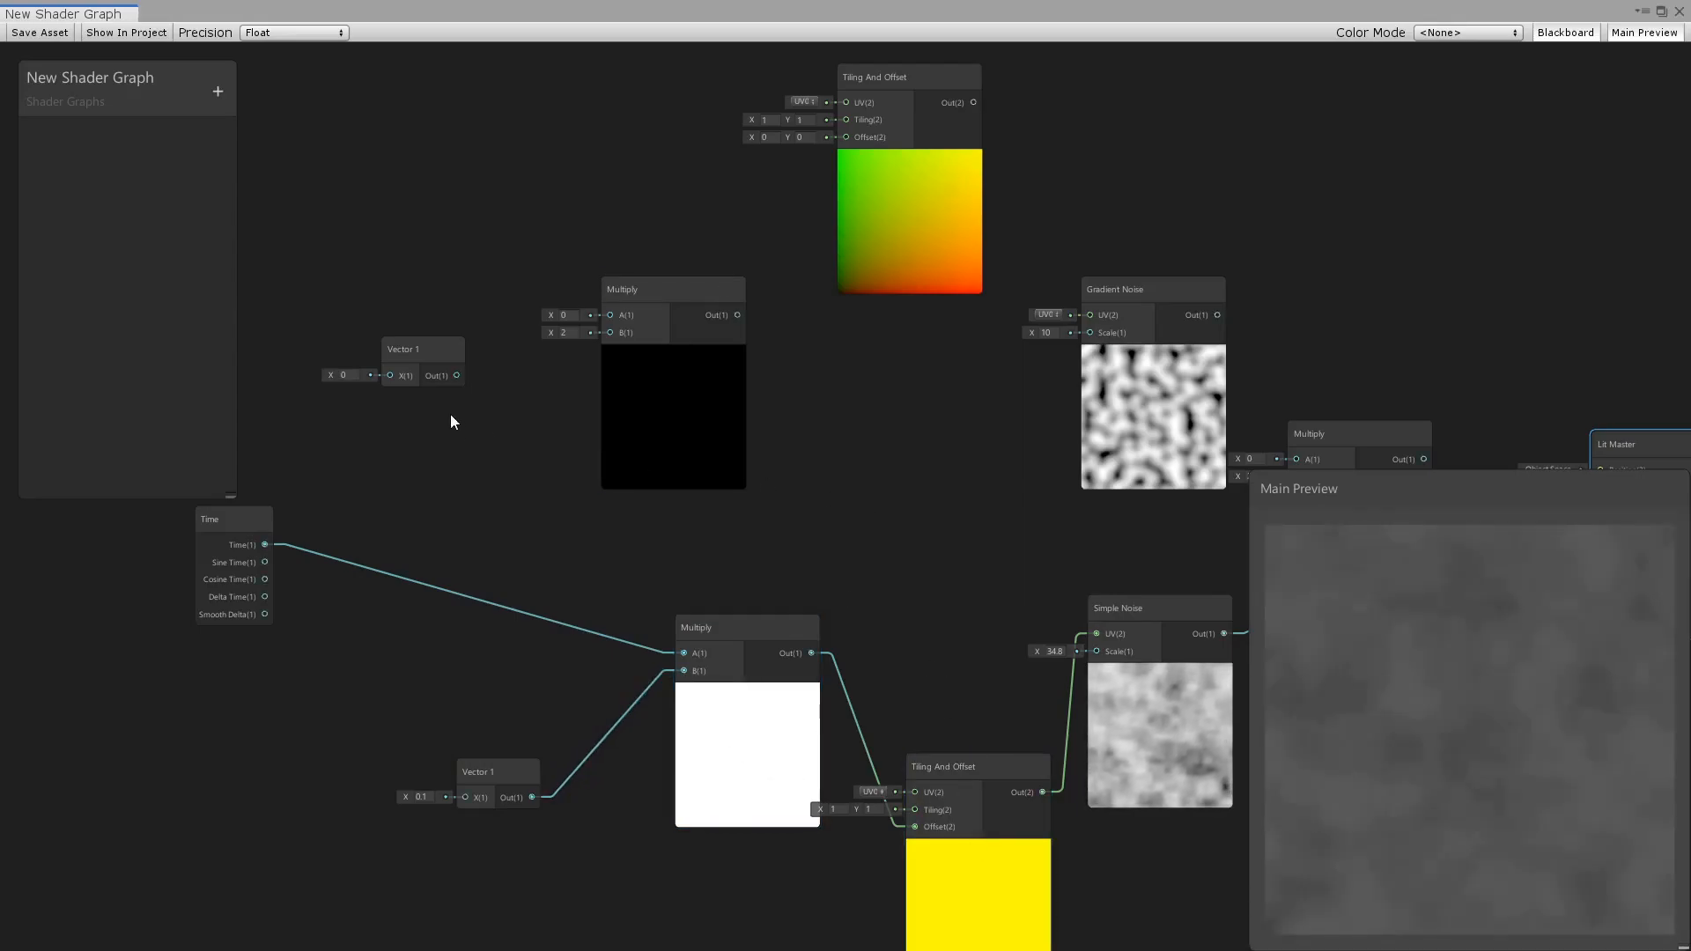
Connect Time to the upper Multiply's A input and the upper Vector 1, set to 0.1, to its B input.
{"action": "left_click_drag", "start_coordinate": [266, 544], "coordinate": [609, 315]}
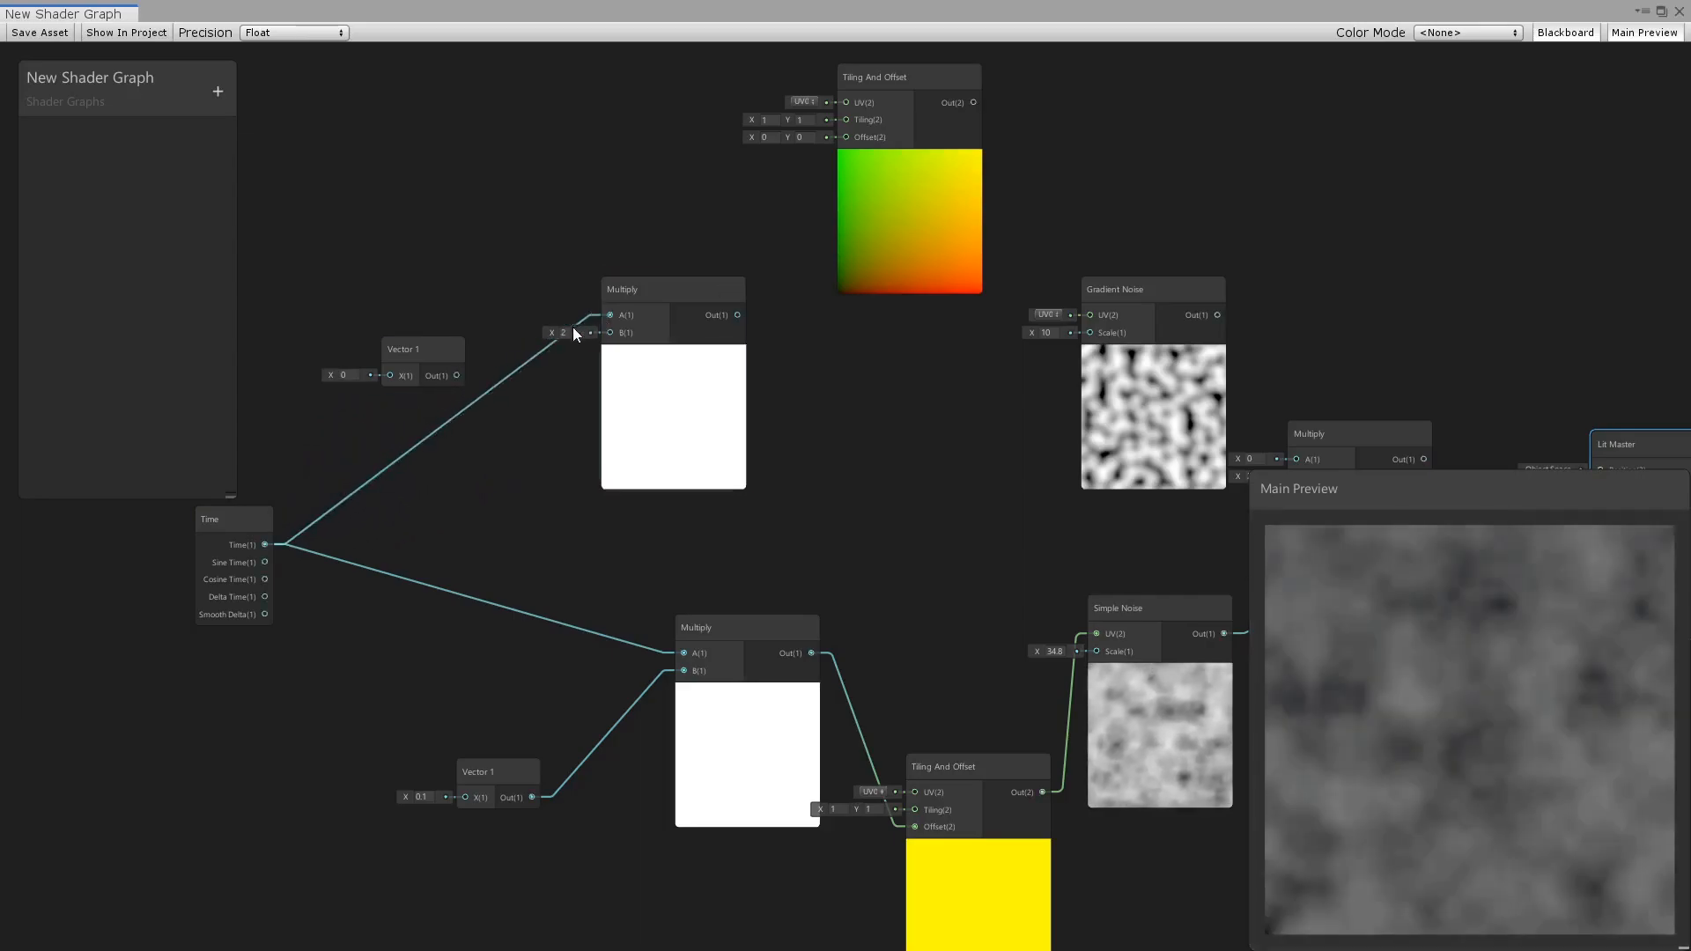
{"action": "left_click_drag", "start_coordinate": [458, 375], "coordinate": [609, 332]}
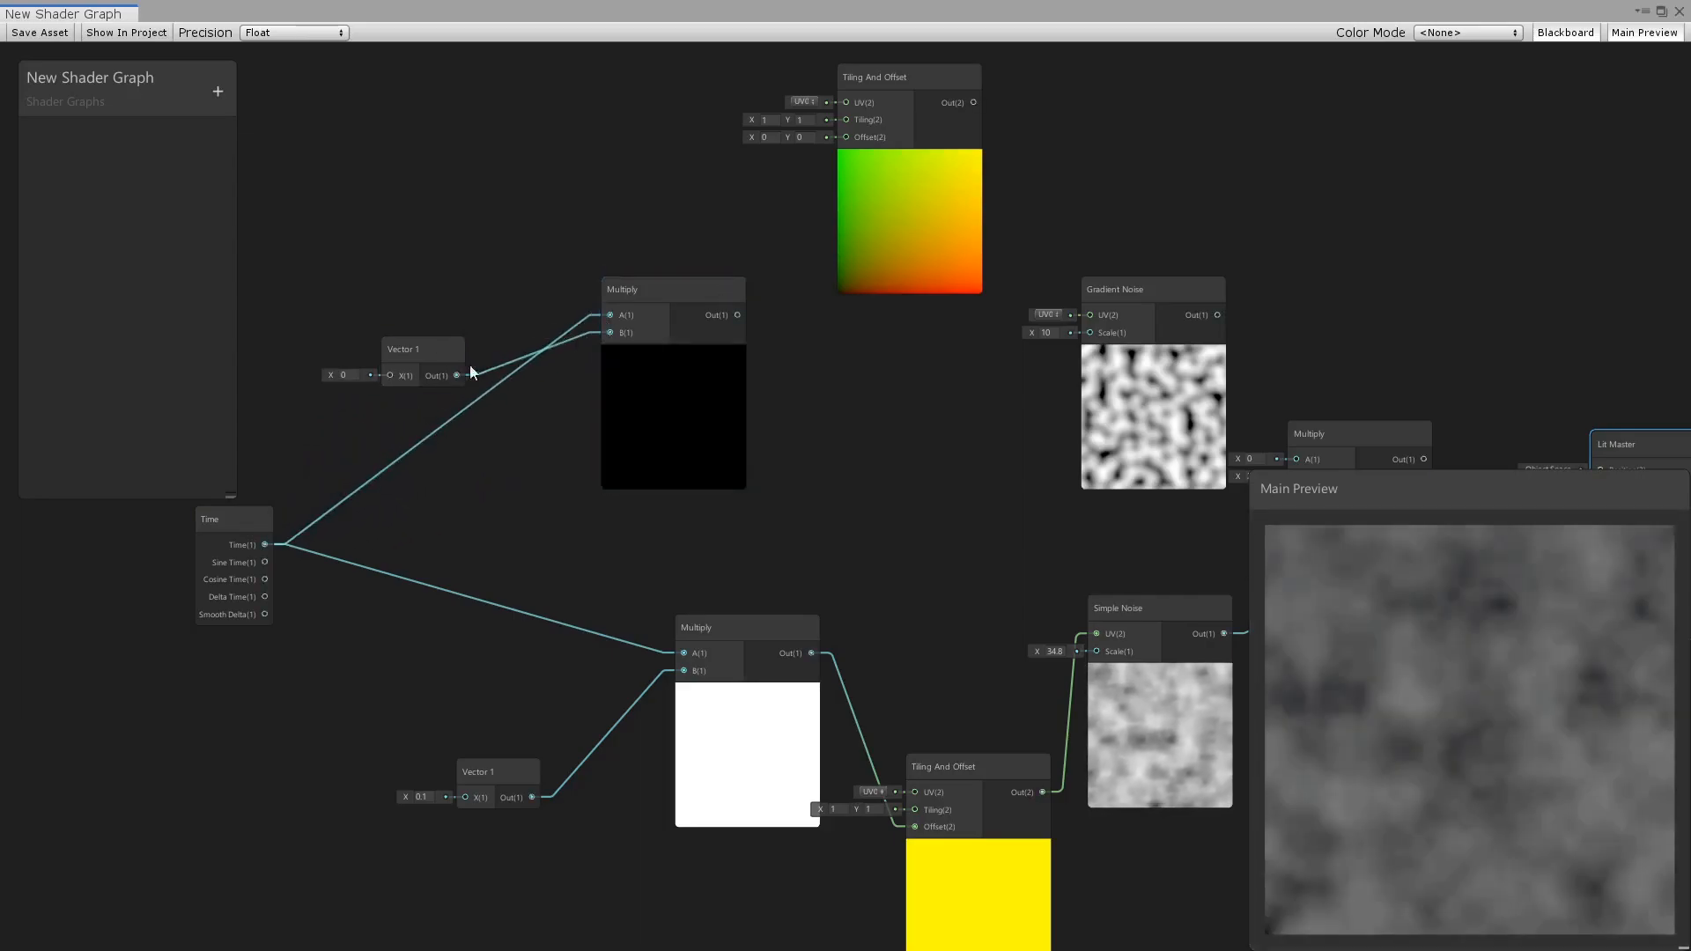
{"action": "left_click", "coordinate": [327, 377]}
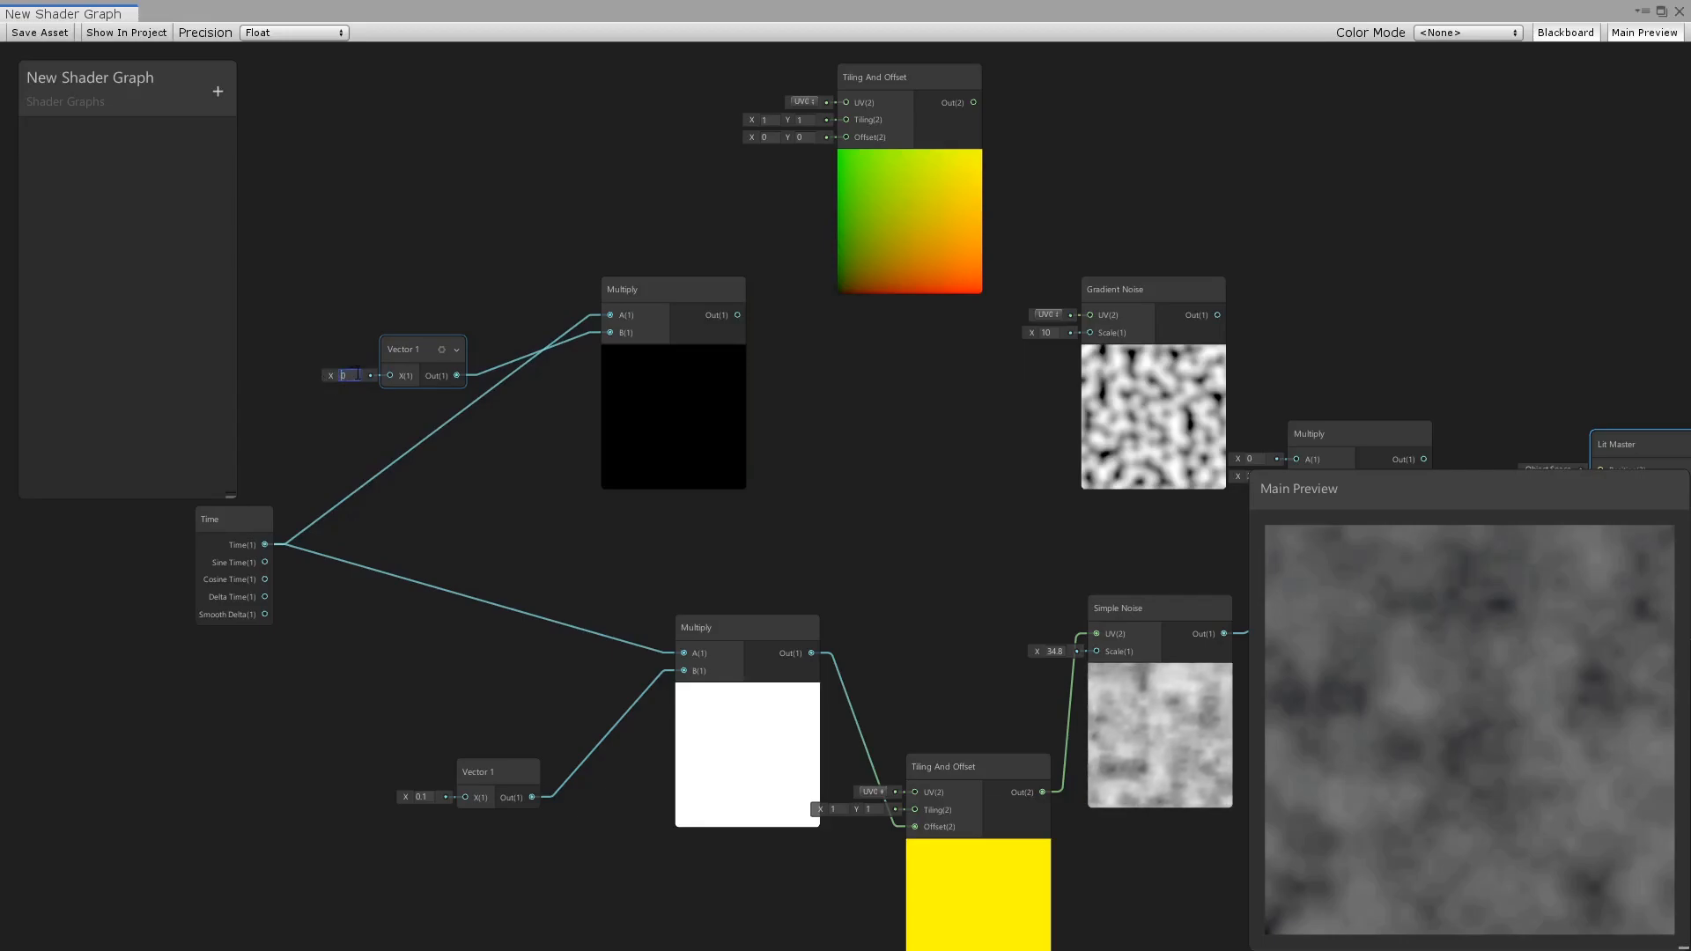
{"action": "type", "text": "0.1"}
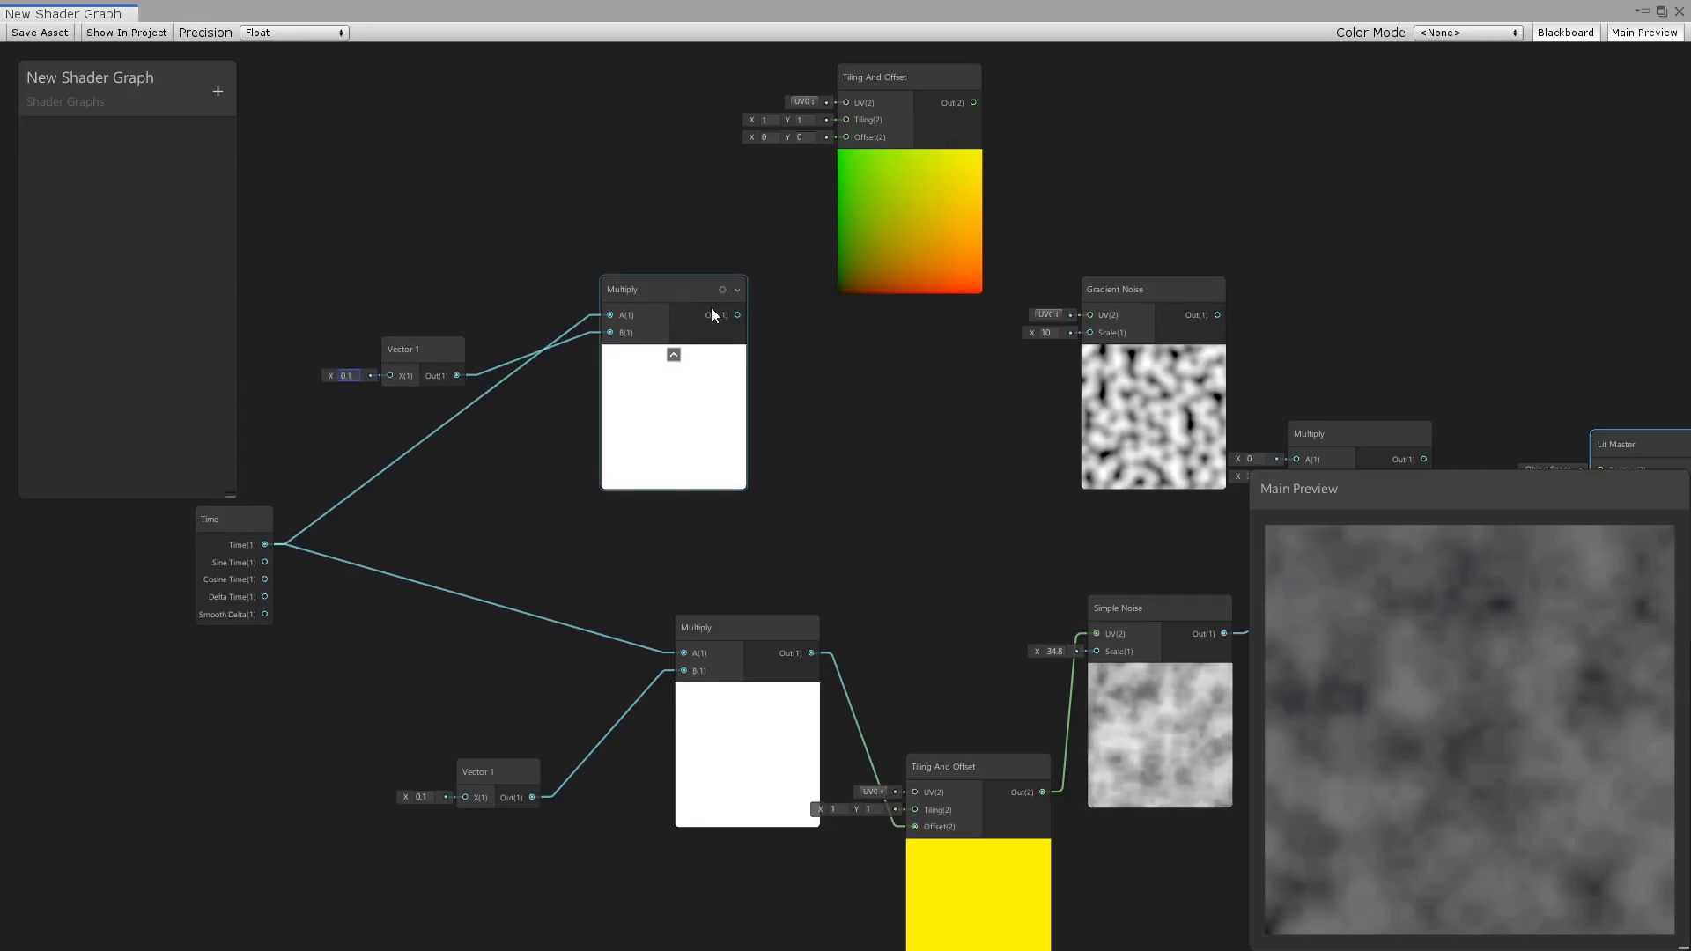
Link the upper Multiply through the upper Tiling And Offset's Offset to the Gradient Noise UV, and set the upper Vector 1 to -0.1.
{"action": "left_click_drag", "start_coordinate": [738, 316], "coordinate": [843, 205]}
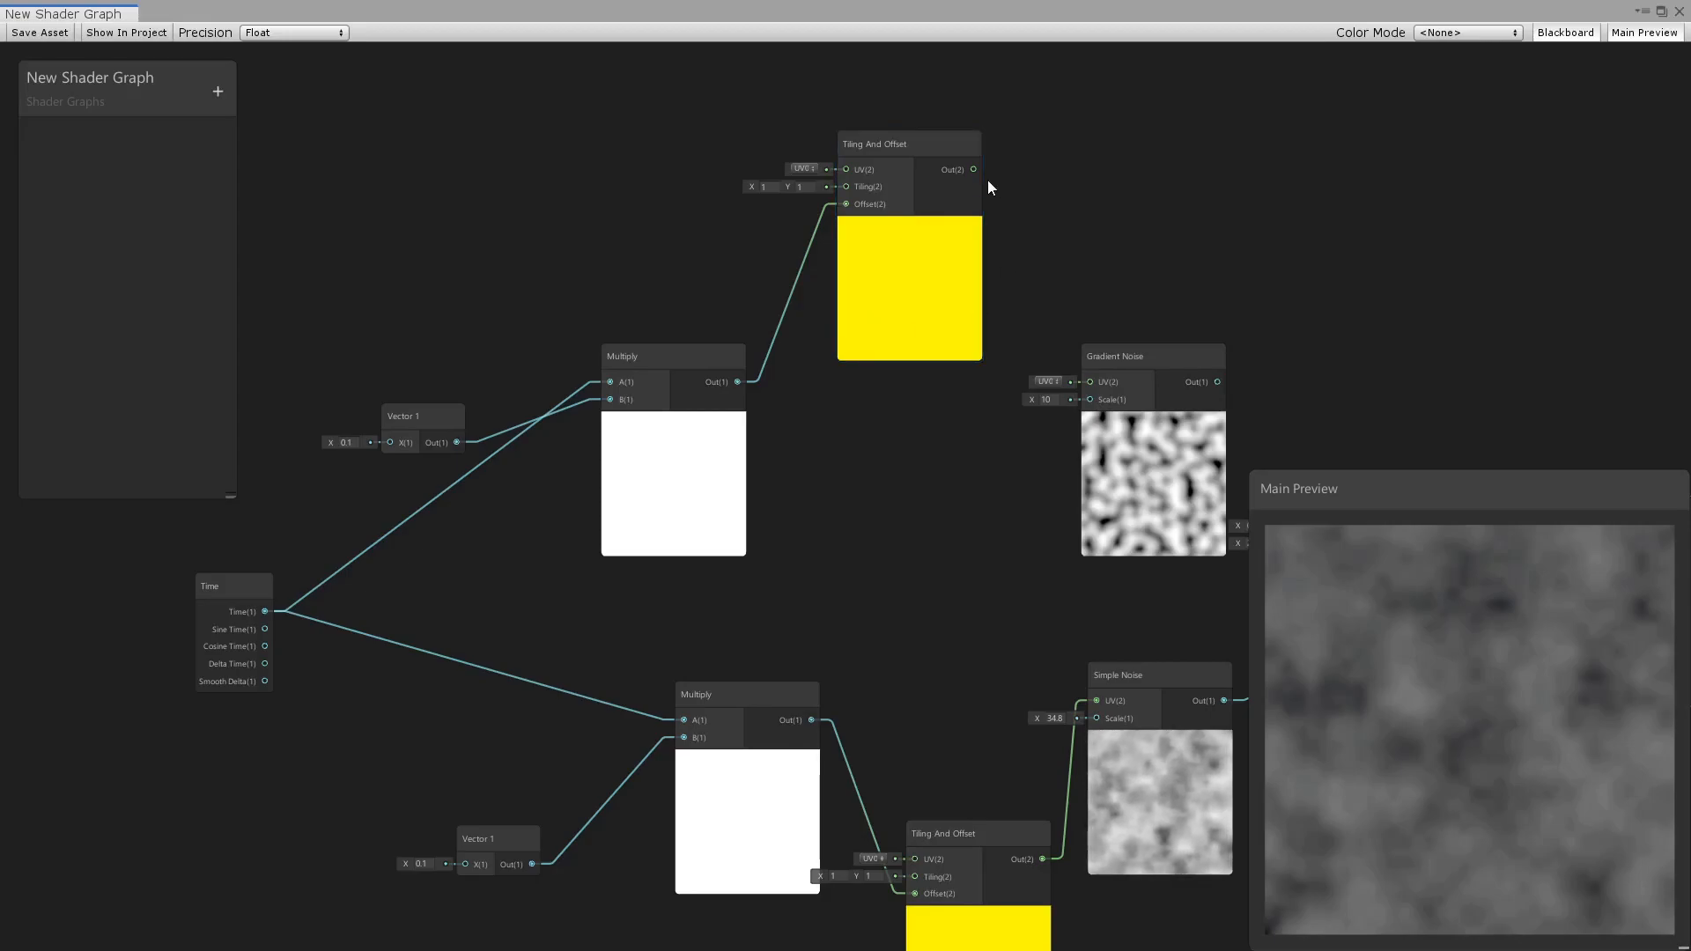
{"action": "left_click_drag", "start_coordinate": [973, 169], "coordinate": [1048, 359]}
{"action": "left_click_drag", "start_coordinate": [1065, 377], "coordinate": [1082, 383]}
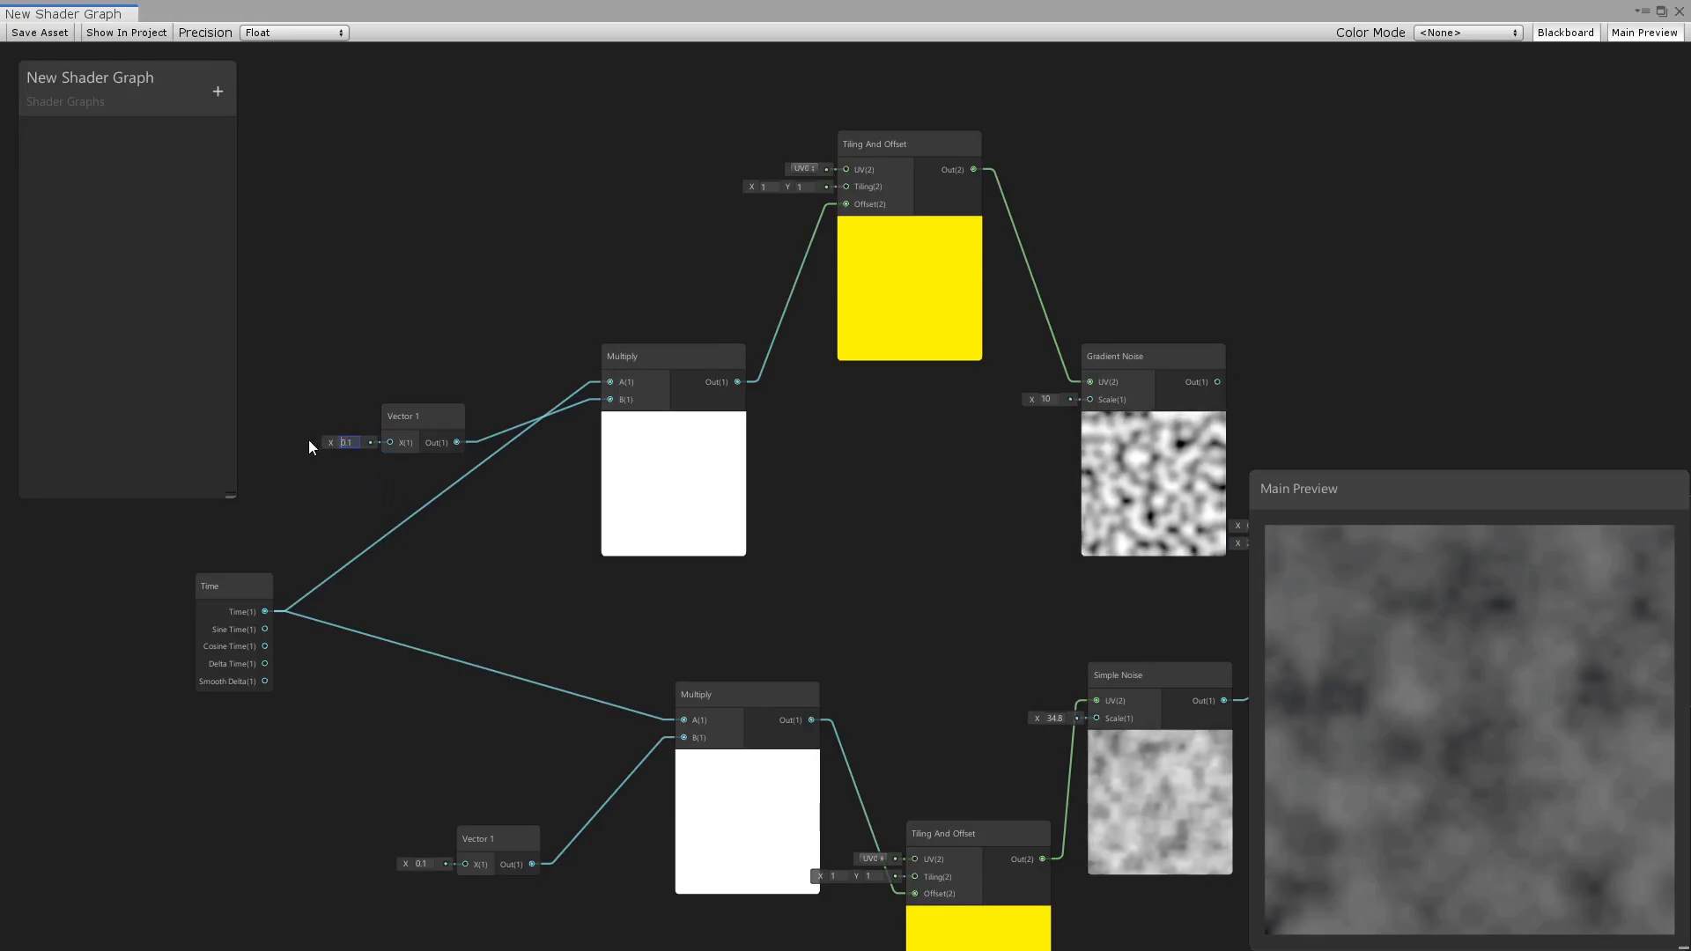
{"action": "type", "text": "-"}
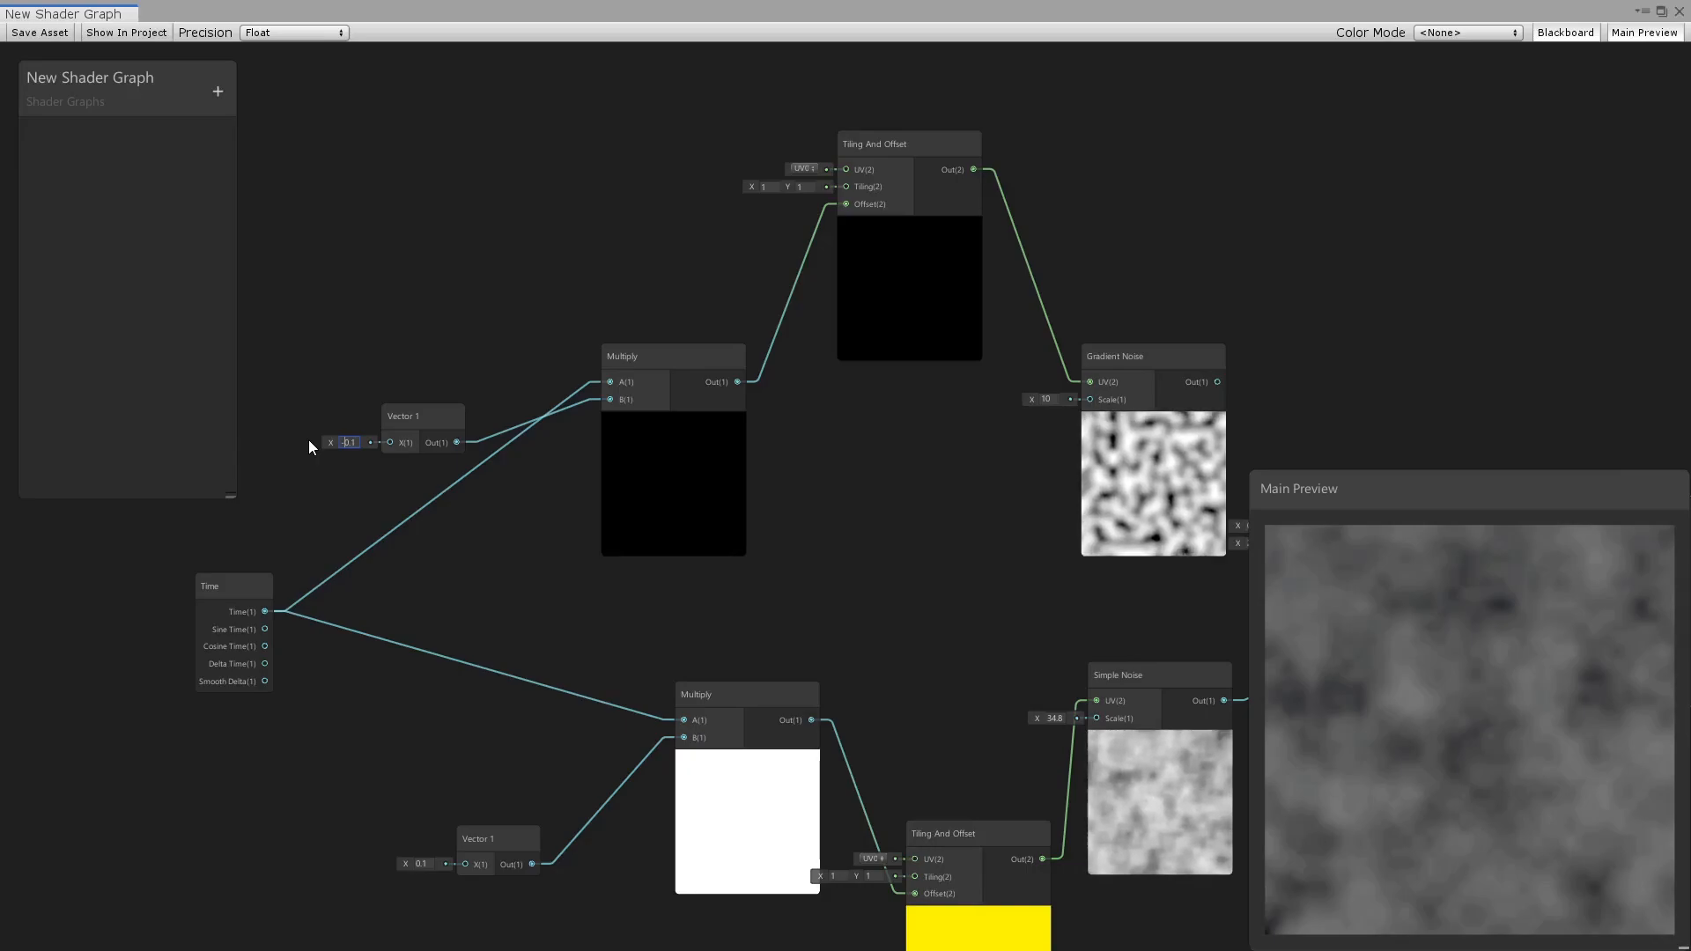
Connect Gradient Noise to the last Multiply's B input and Simple Noise to its A input, and set the Simple Noise scale to 34.3.
{"action": "middle_click_drag", "start_coordinate": [879, 525], "coordinate": [433, 430]}
{"action": "middle_click_drag", "start_coordinate": [636, 440], "coordinate": [427, 426]}
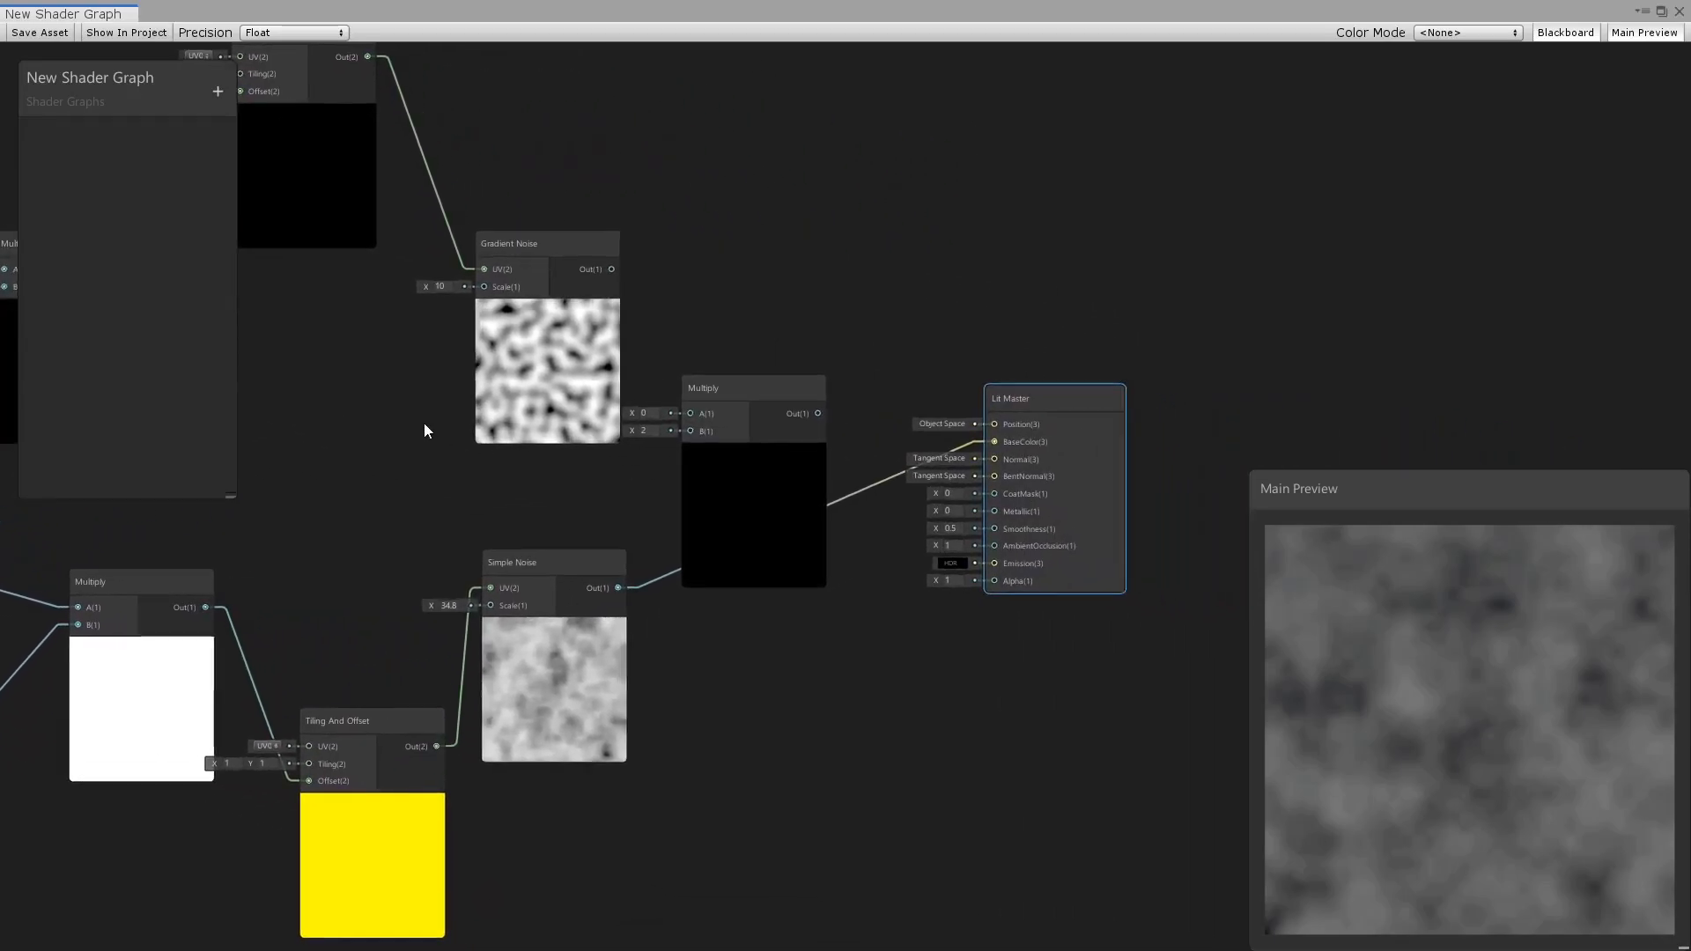
{"action": "left_click_drag", "start_coordinate": [742, 386], "coordinate": [768, 398]}
{"action": "left_click_drag", "start_coordinate": [612, 269], "coordinate": [713, 449]}
{"action": "left_click_drag", "start_coordinate": [630, 589], "coordinate": [715, 425]}
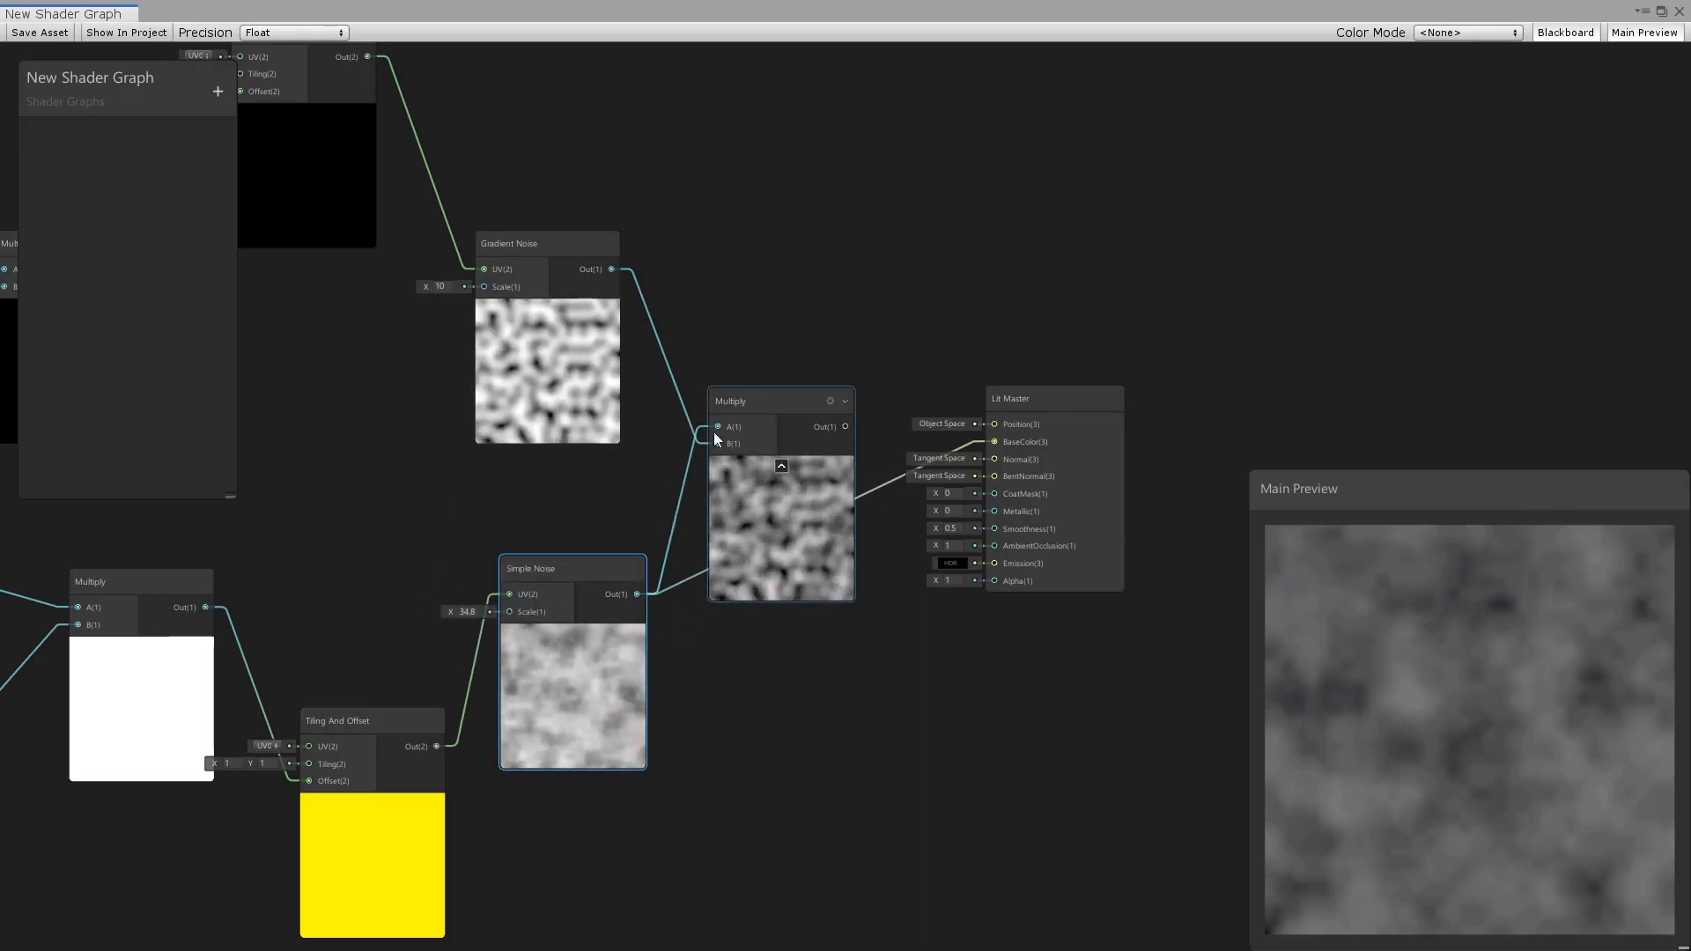
{"action": "scroll", "coordinate": [729, 541], "scroll_direction": "up", "scroll_amount": 3}
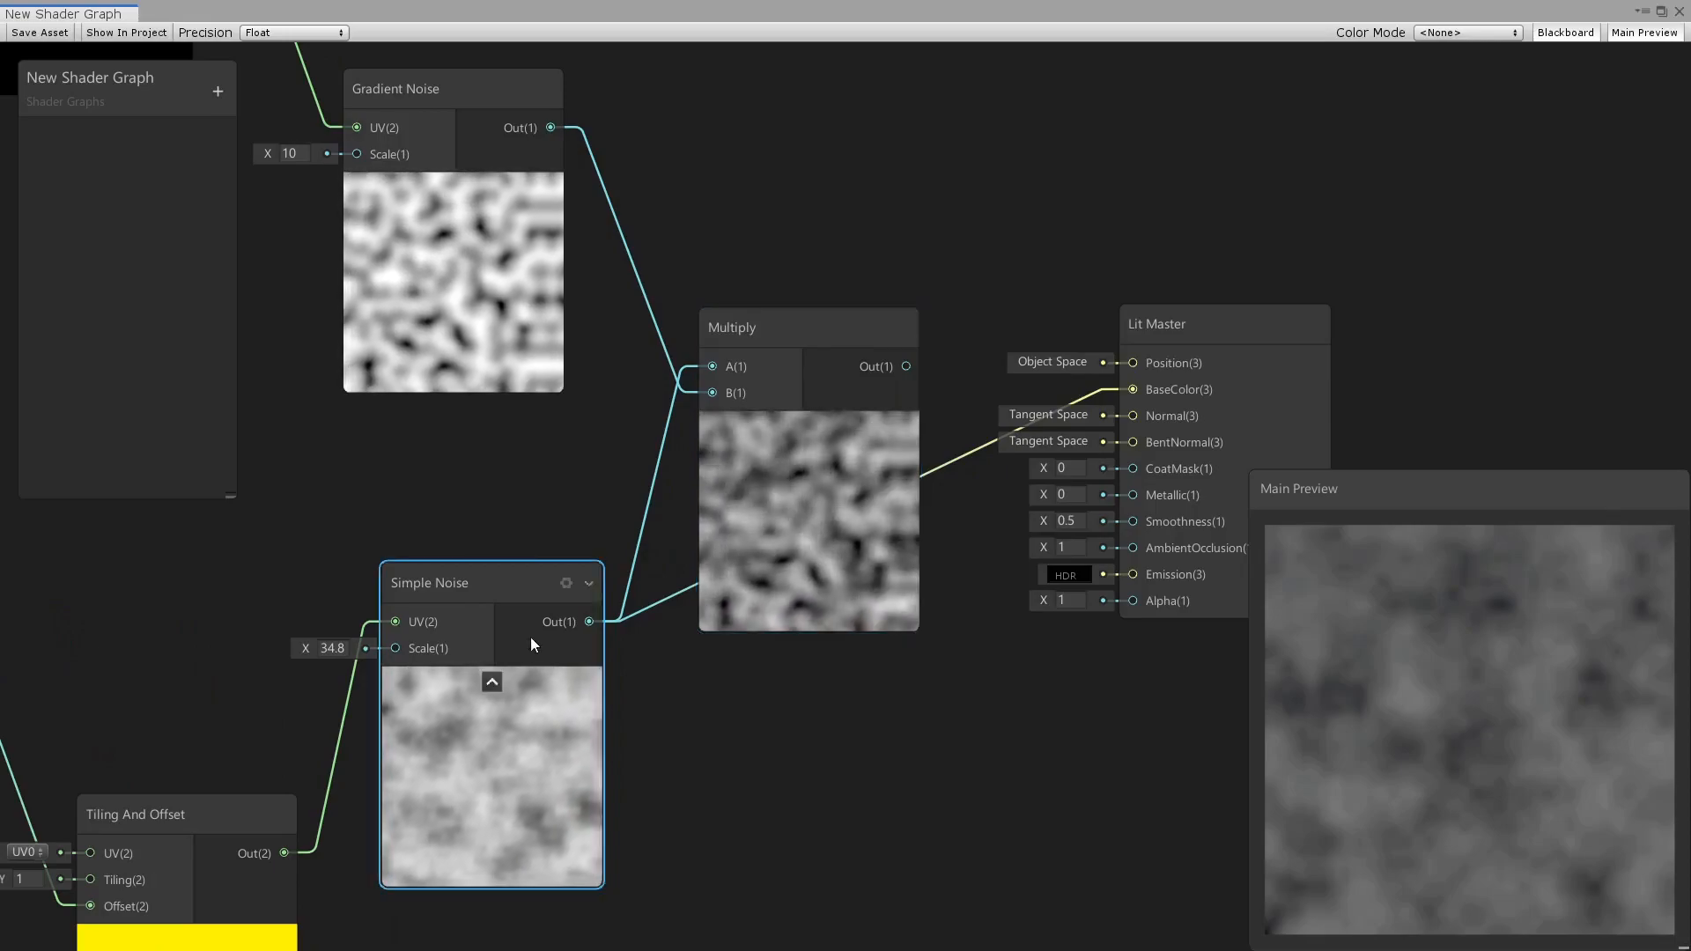
{"action": "mouse_move", "coordinate": [303, 651]}
{"action": "left_mouse_down"}
{"action": "mouse_move", "coordinate": [289, 661]}
{"action": "mouse_move", "coordinate": [327, 662]}
{"action": "mouse_move", "coordinate": [310, 662]}
{"action": "left_mouse_up"}
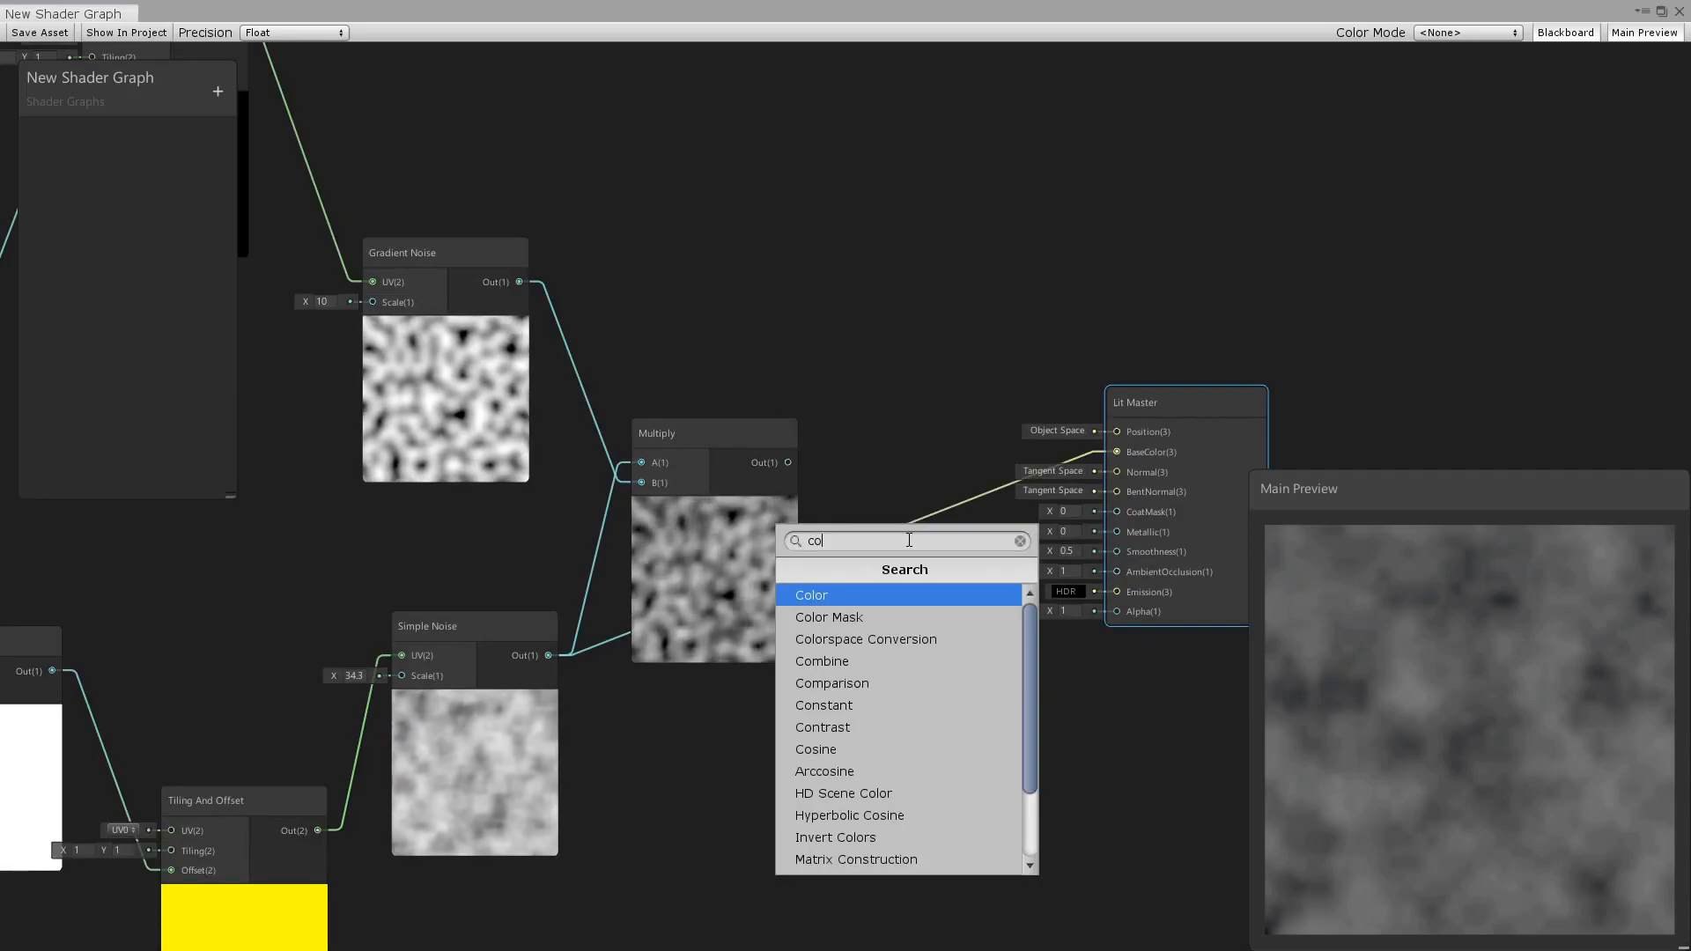
Add a Contrast node between the last Multiply and Lit Master, connect the Multiply output to its In, and set the contrast to 8.48.
{"action": "type", "text": "n"}
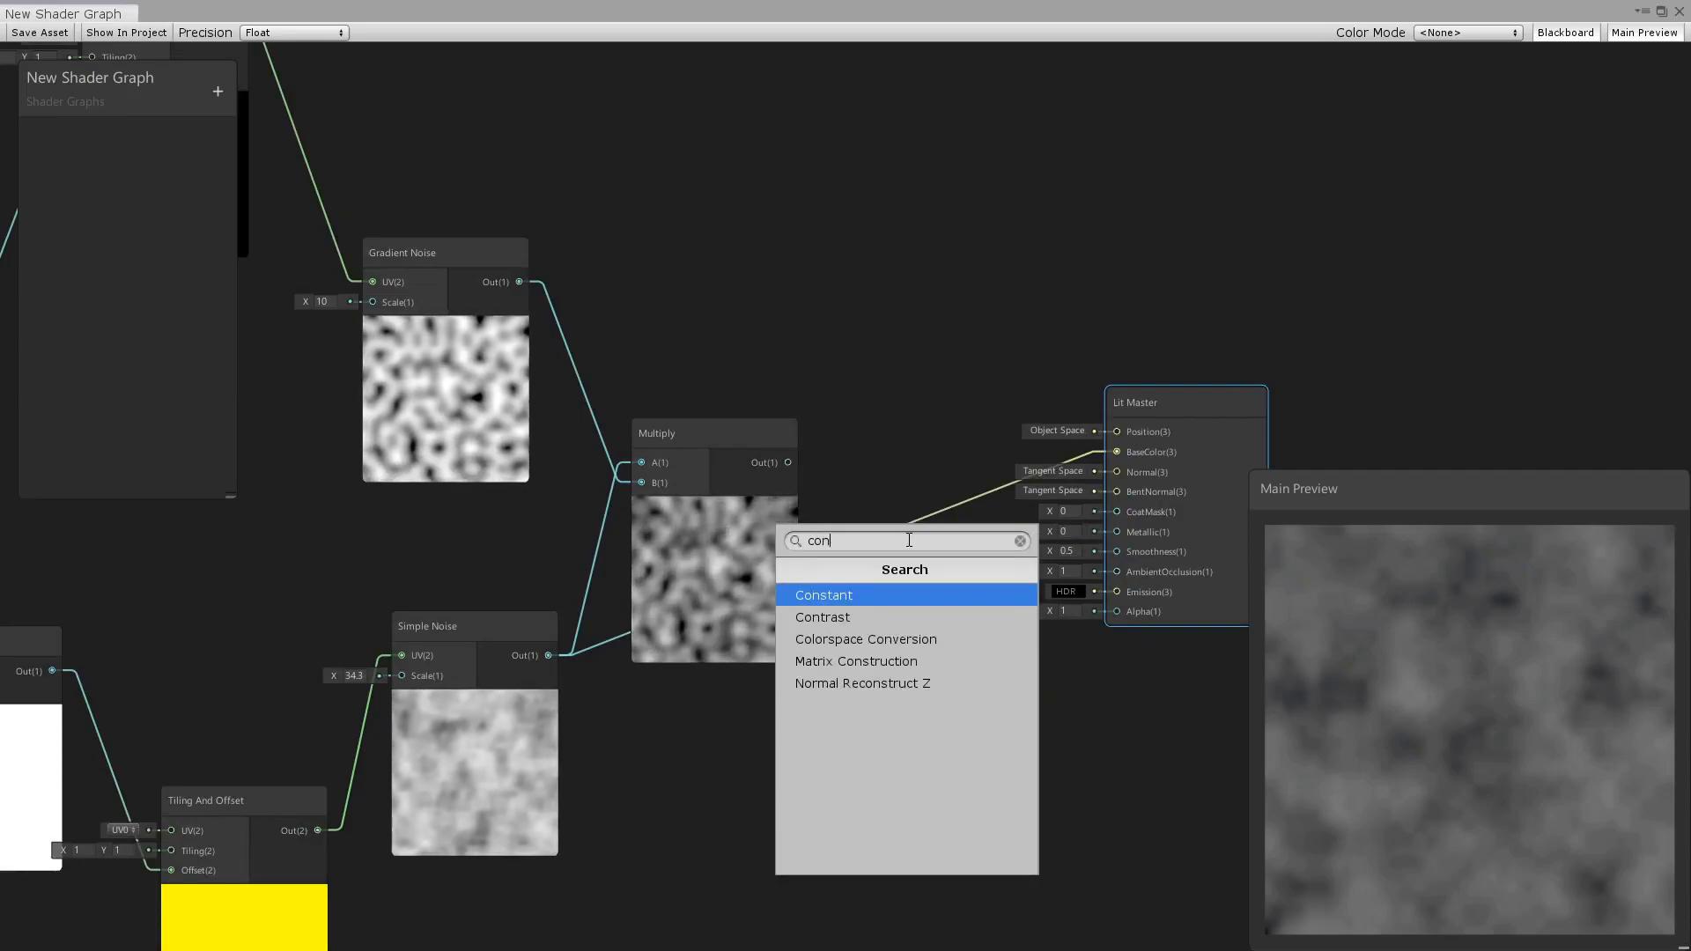
{"action": "key", "text": "Down"}
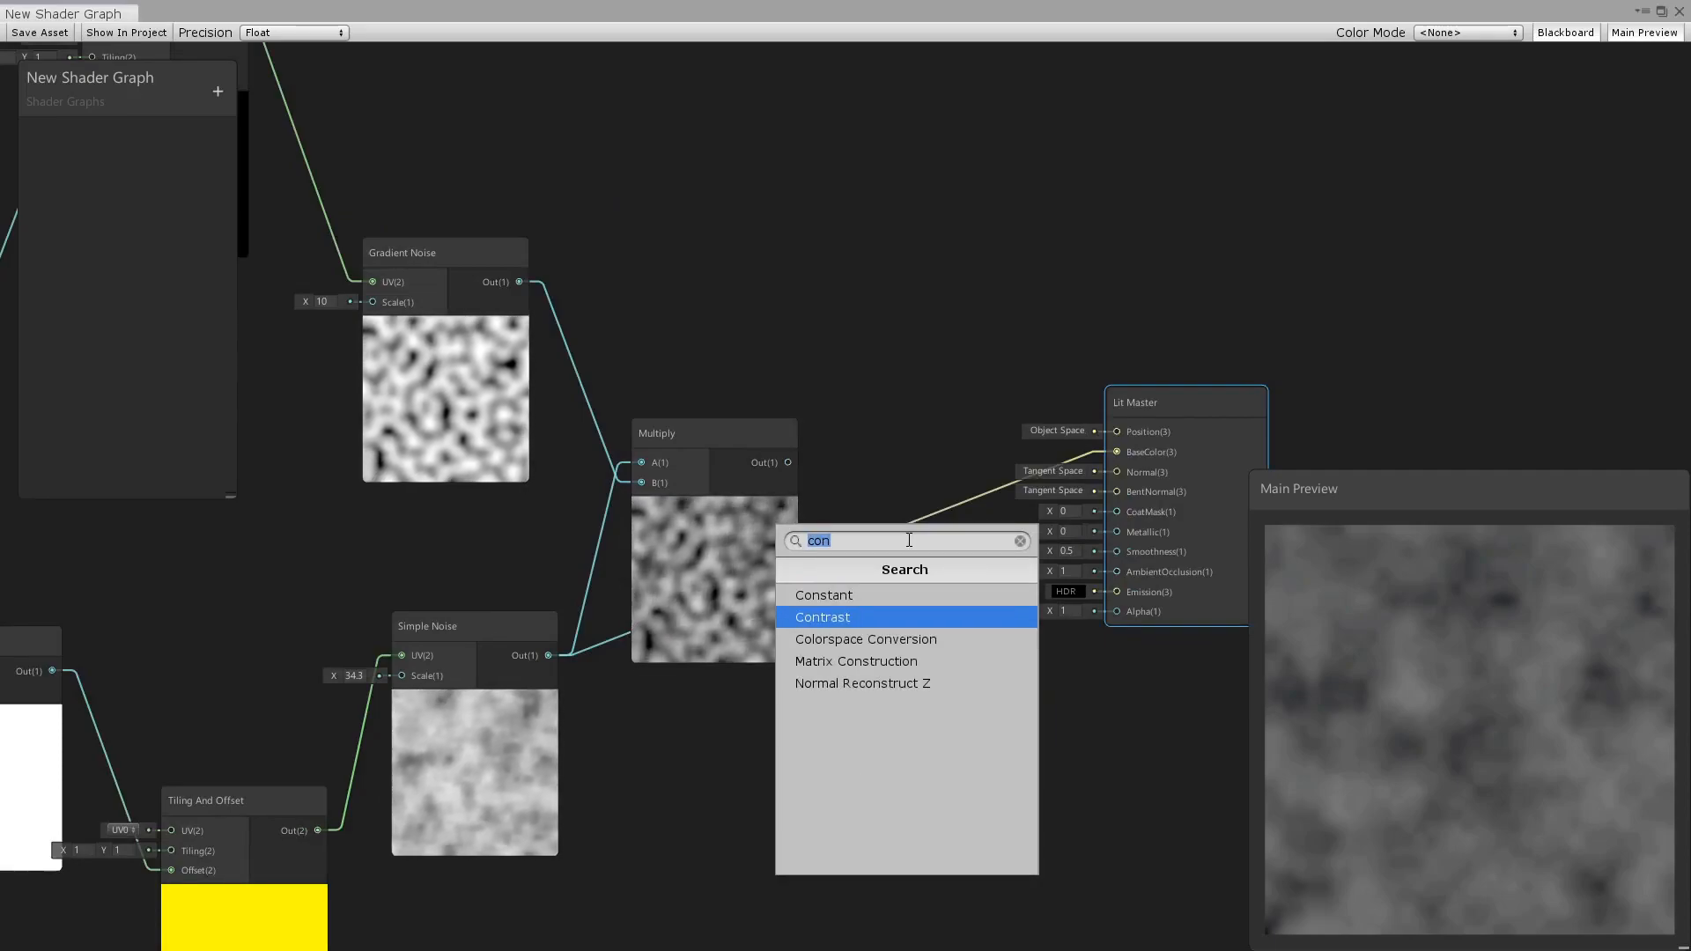
{"action": "key", "text": "Return"}
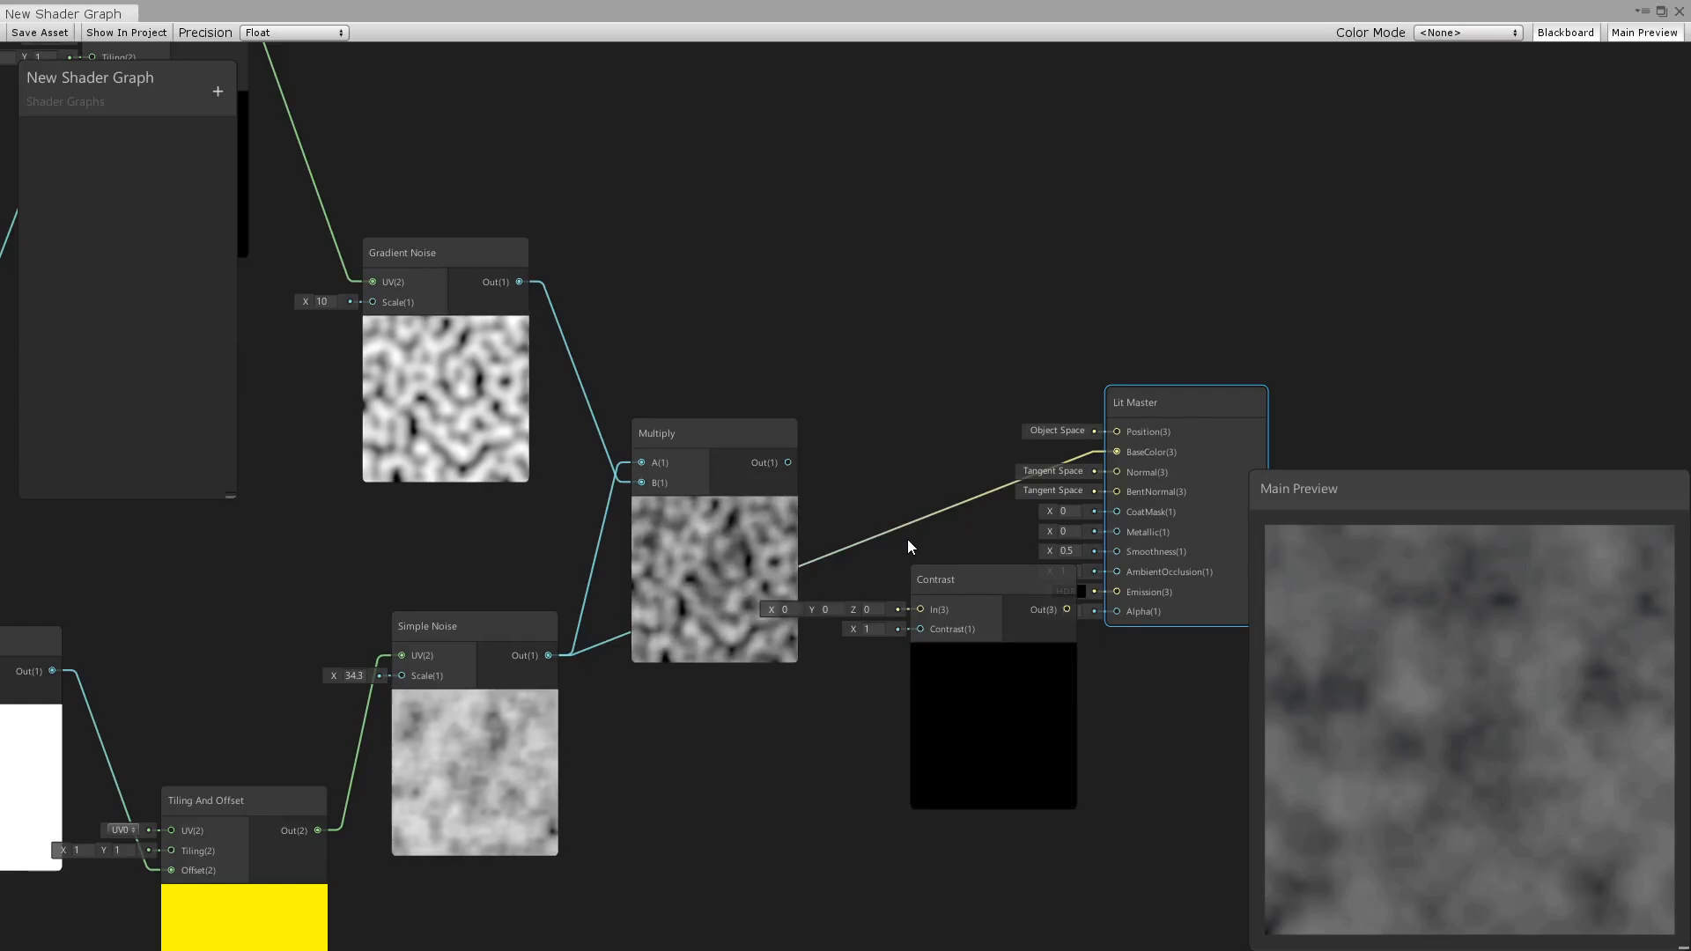
{"action": "left_click_drag", "start_coordinate": [975, 584], "coordinate": [952, 434]}
{"action": "left_click_drag", "start_coordinate": [948, 367], "coordinate": [921, 215]}
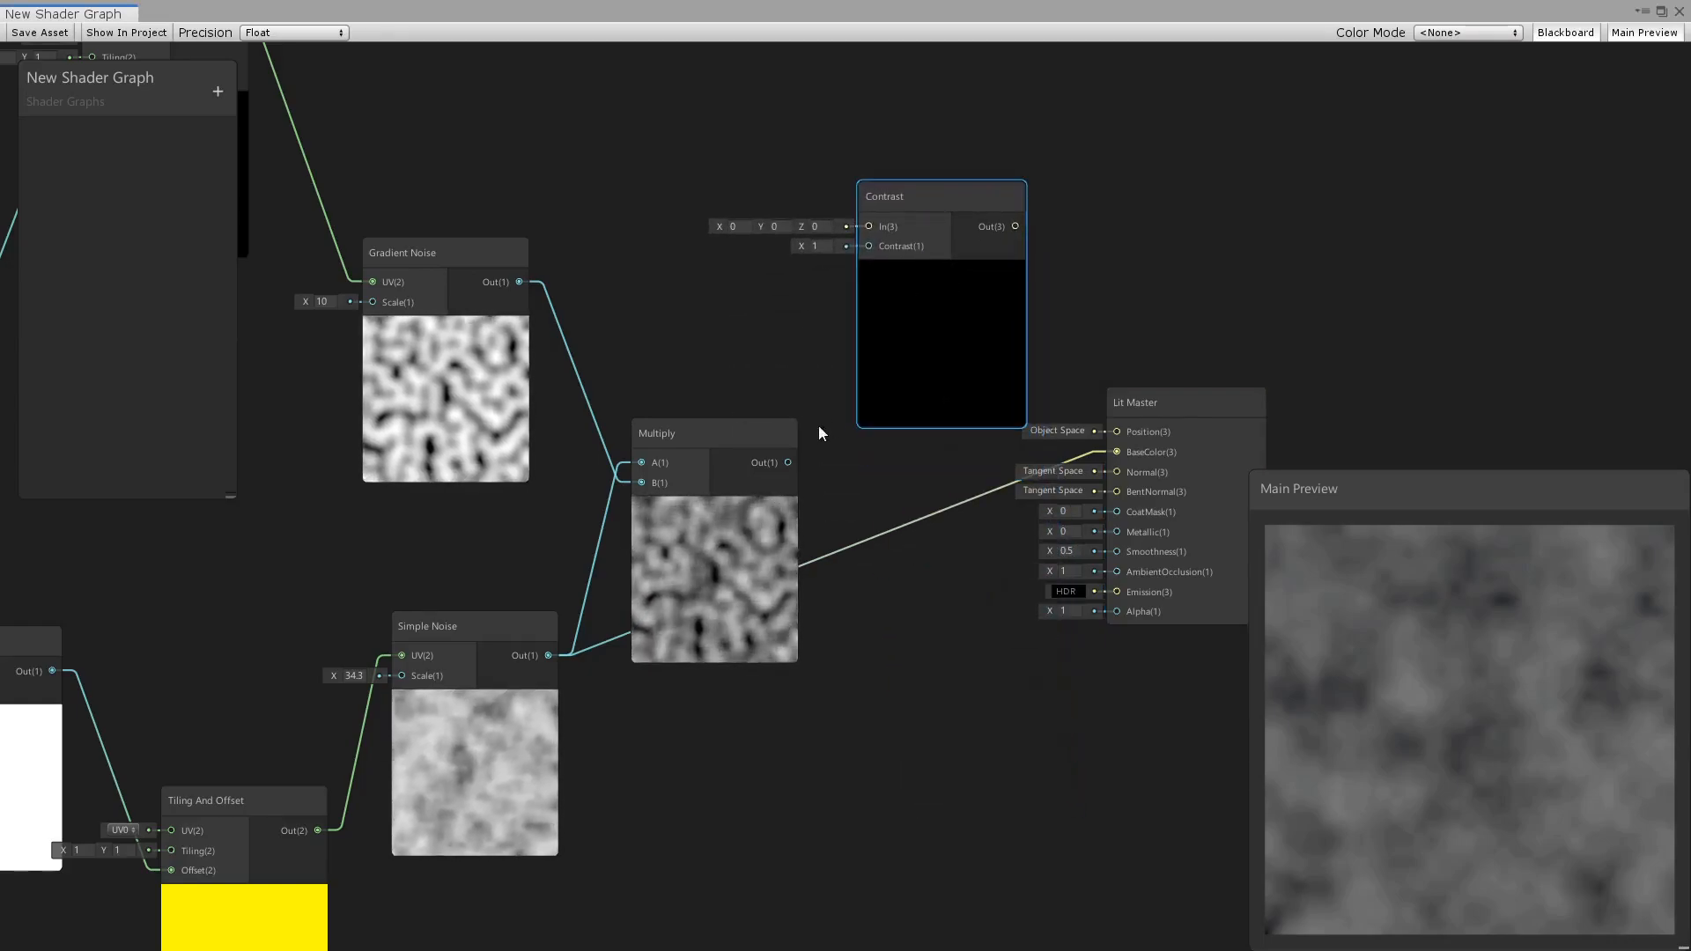
{"action": "left_click_drag", "start_coordinate": [789, 462], "coordinate": [1076, 267]}
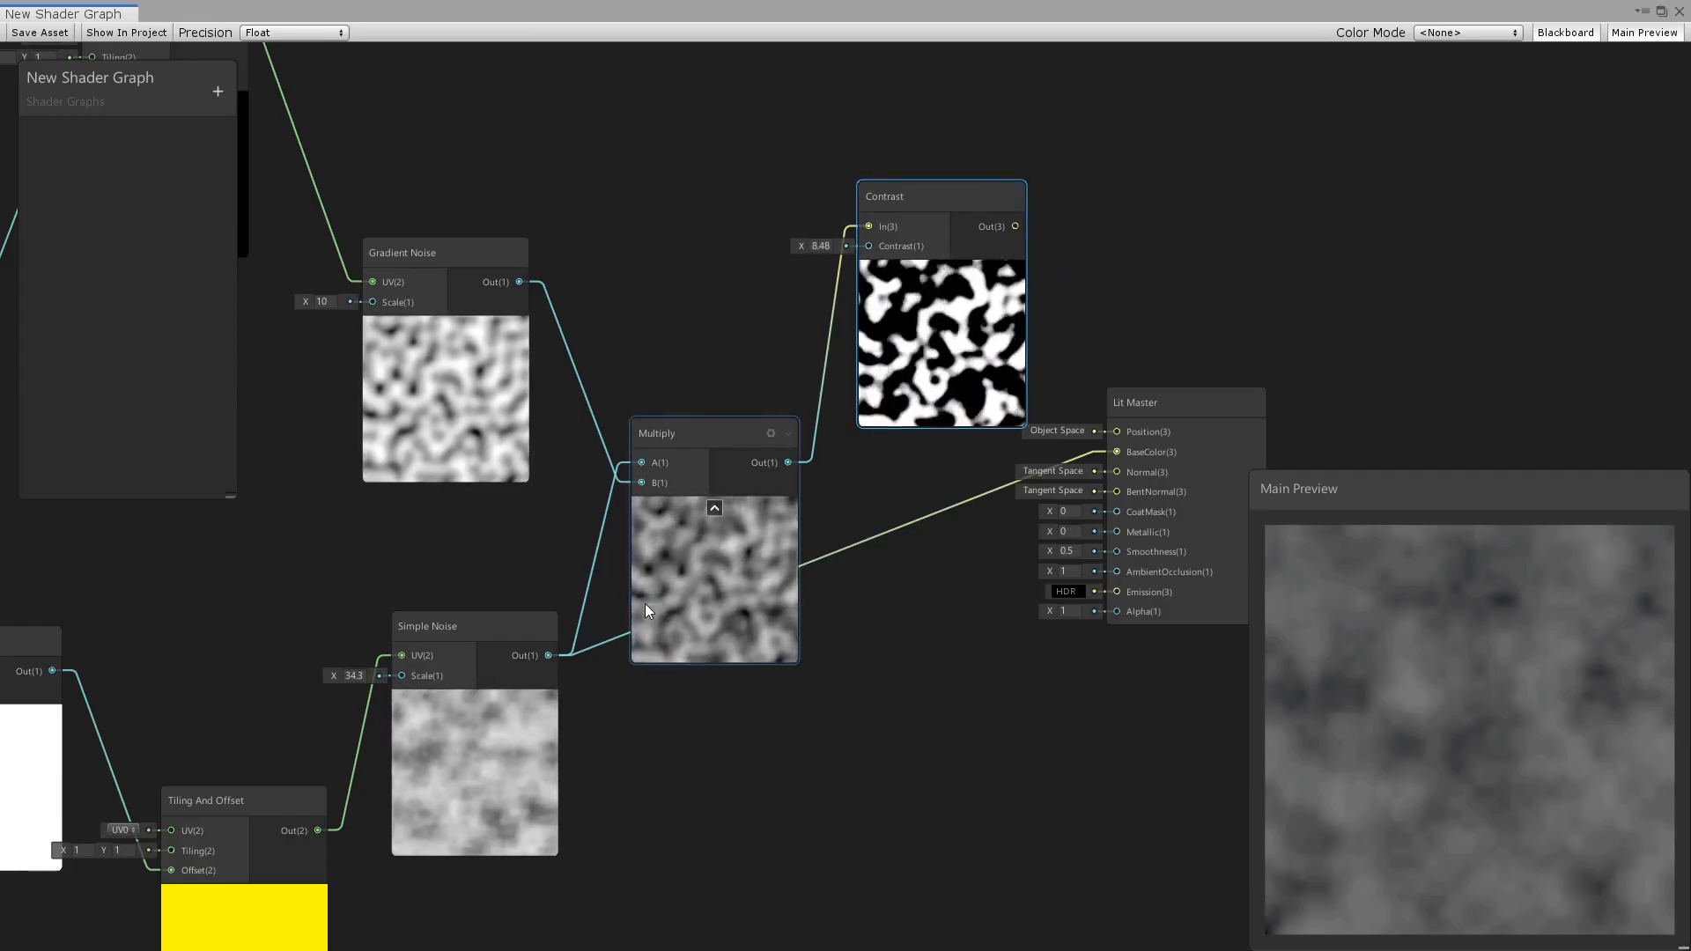
Move the Lit Master node farther from Contrast and connect the Contrast output to its BaseColor and Alpha inputs.
{"action": "scroll", "coordinate": [564, 711], "scroll_direction": "down", "scroll_amount": 4}
{"action": "middle_click_drag", "start_coordinate": [563, 711], "coordinate": [678, 611]}
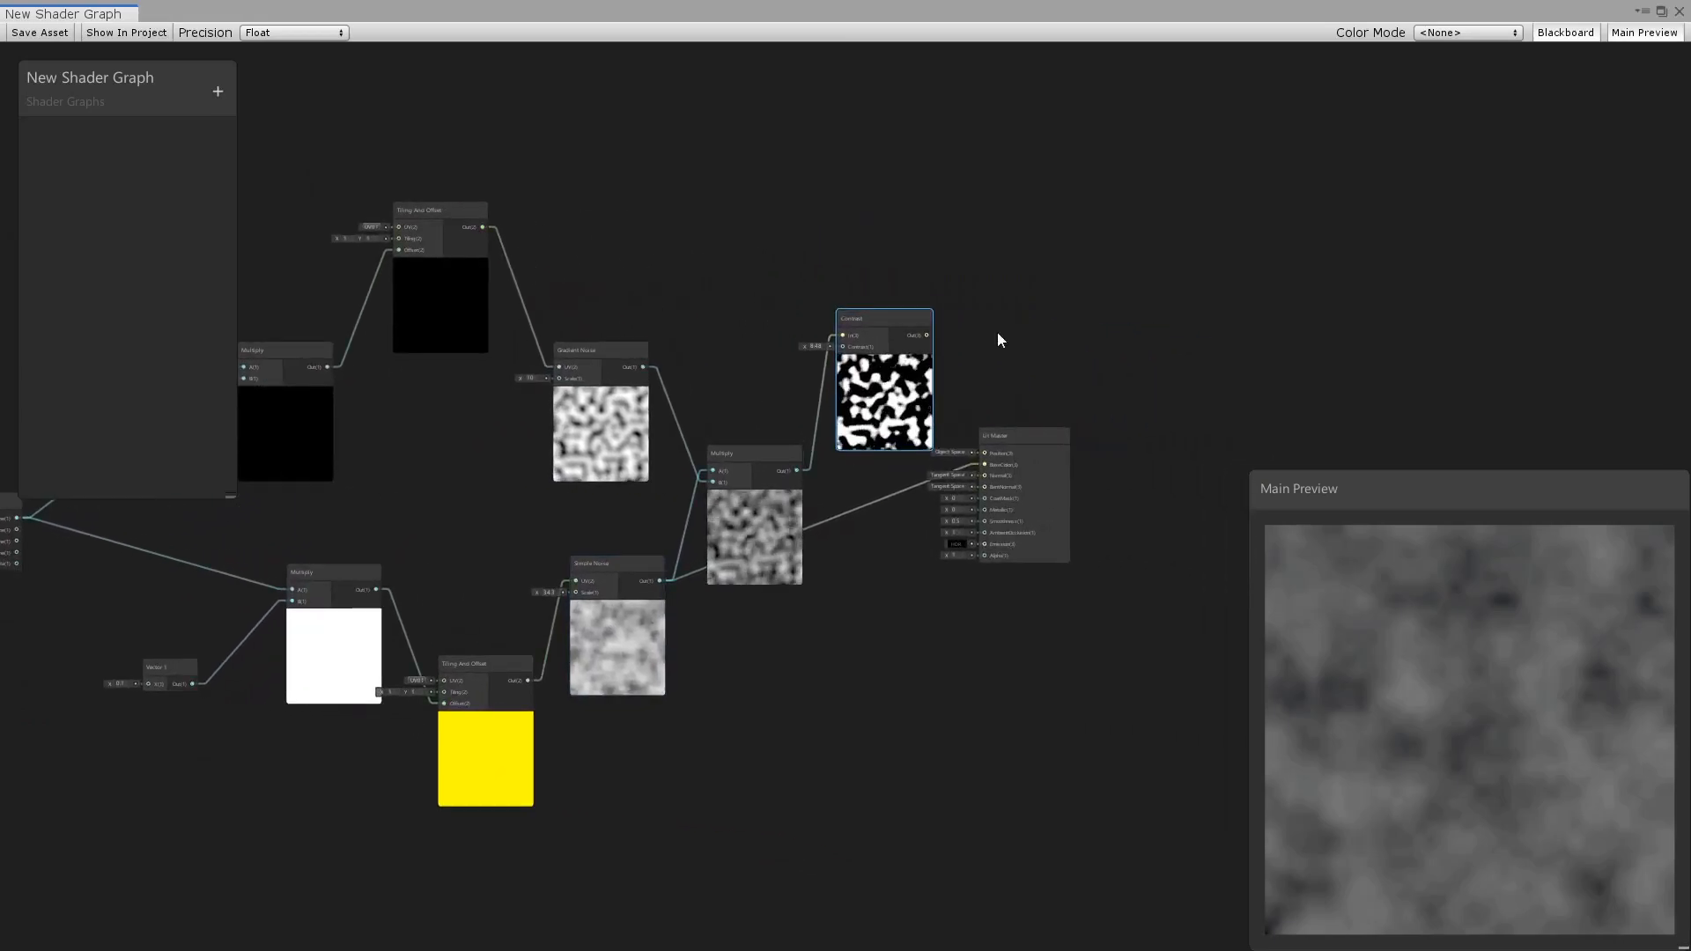
{"action": "left_click", "coordinate": [1029, 437]}
{"action": "left_click_drag", "start_coordinate": [1028, 436], "coordinate": [1104, 414]}
{"action": "left_click_drag", "start_coordinate": [927, 335], "coordinate": [1054, 443]}
{"action": "left_click_drag", "start_coordinate": [925, 339], "coordinate": [1048, 537]}
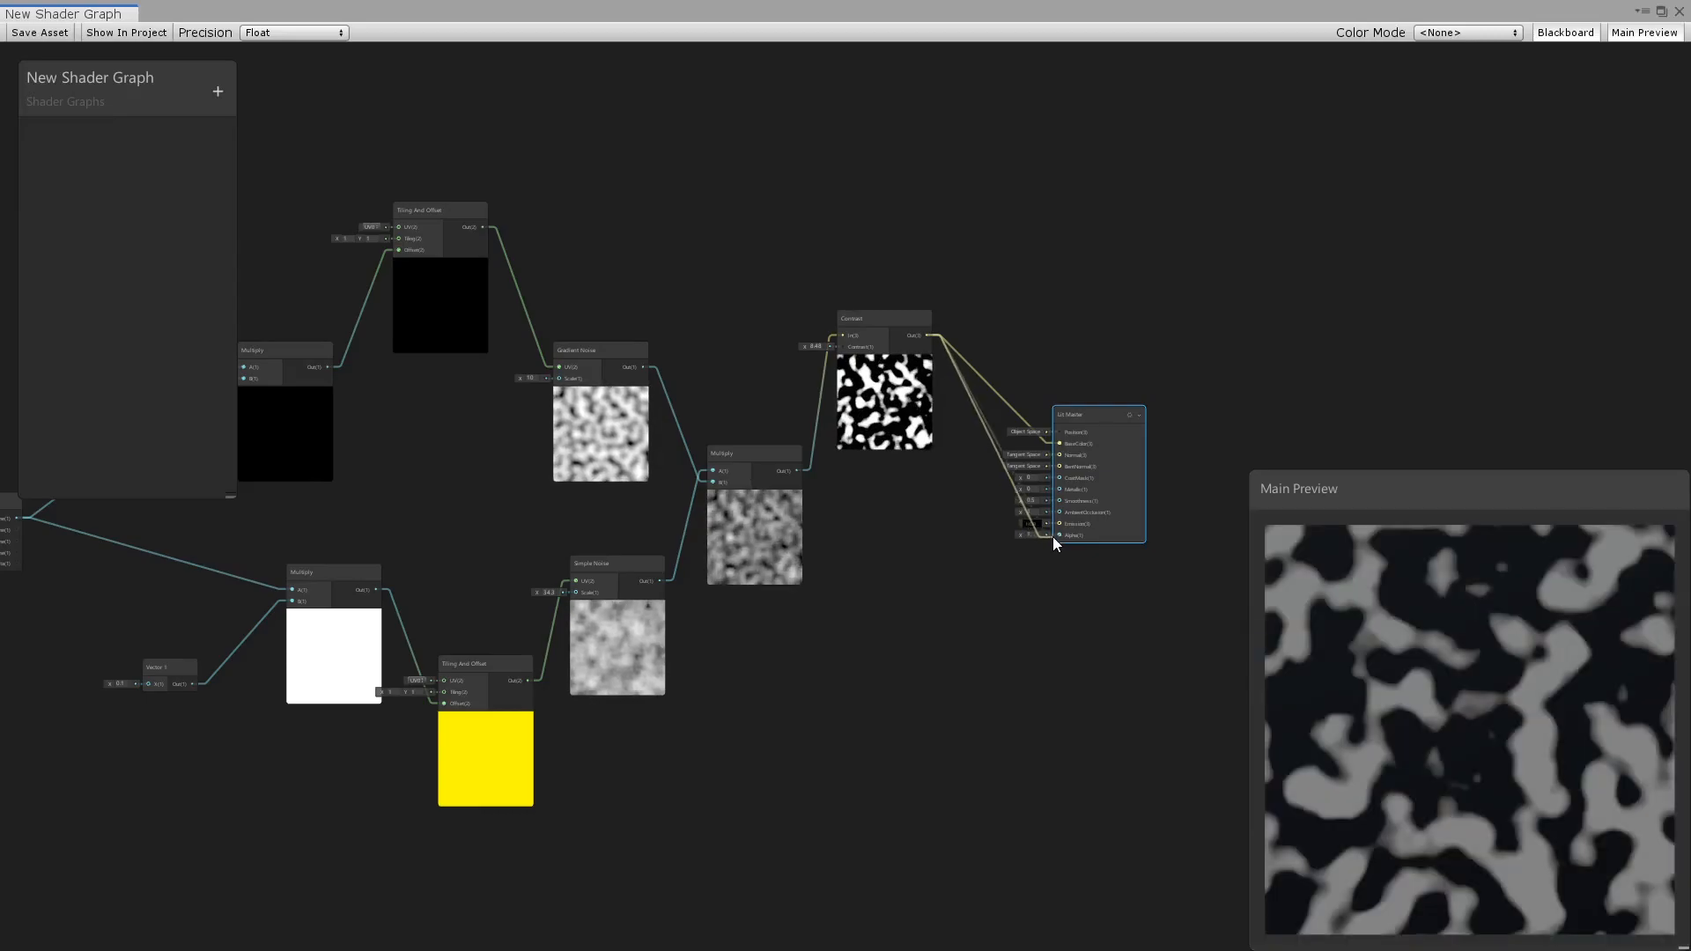
Set the lower Vector 1 node's X value to 0.03.
{"action": "middle_click_drag", "start_coordinate": [908, 577], "coordinate": [1056, 617]}
{"action": "scroll", "coordinate": [325, 739], "scroll_direction": "up", "scroll_amount": 6}
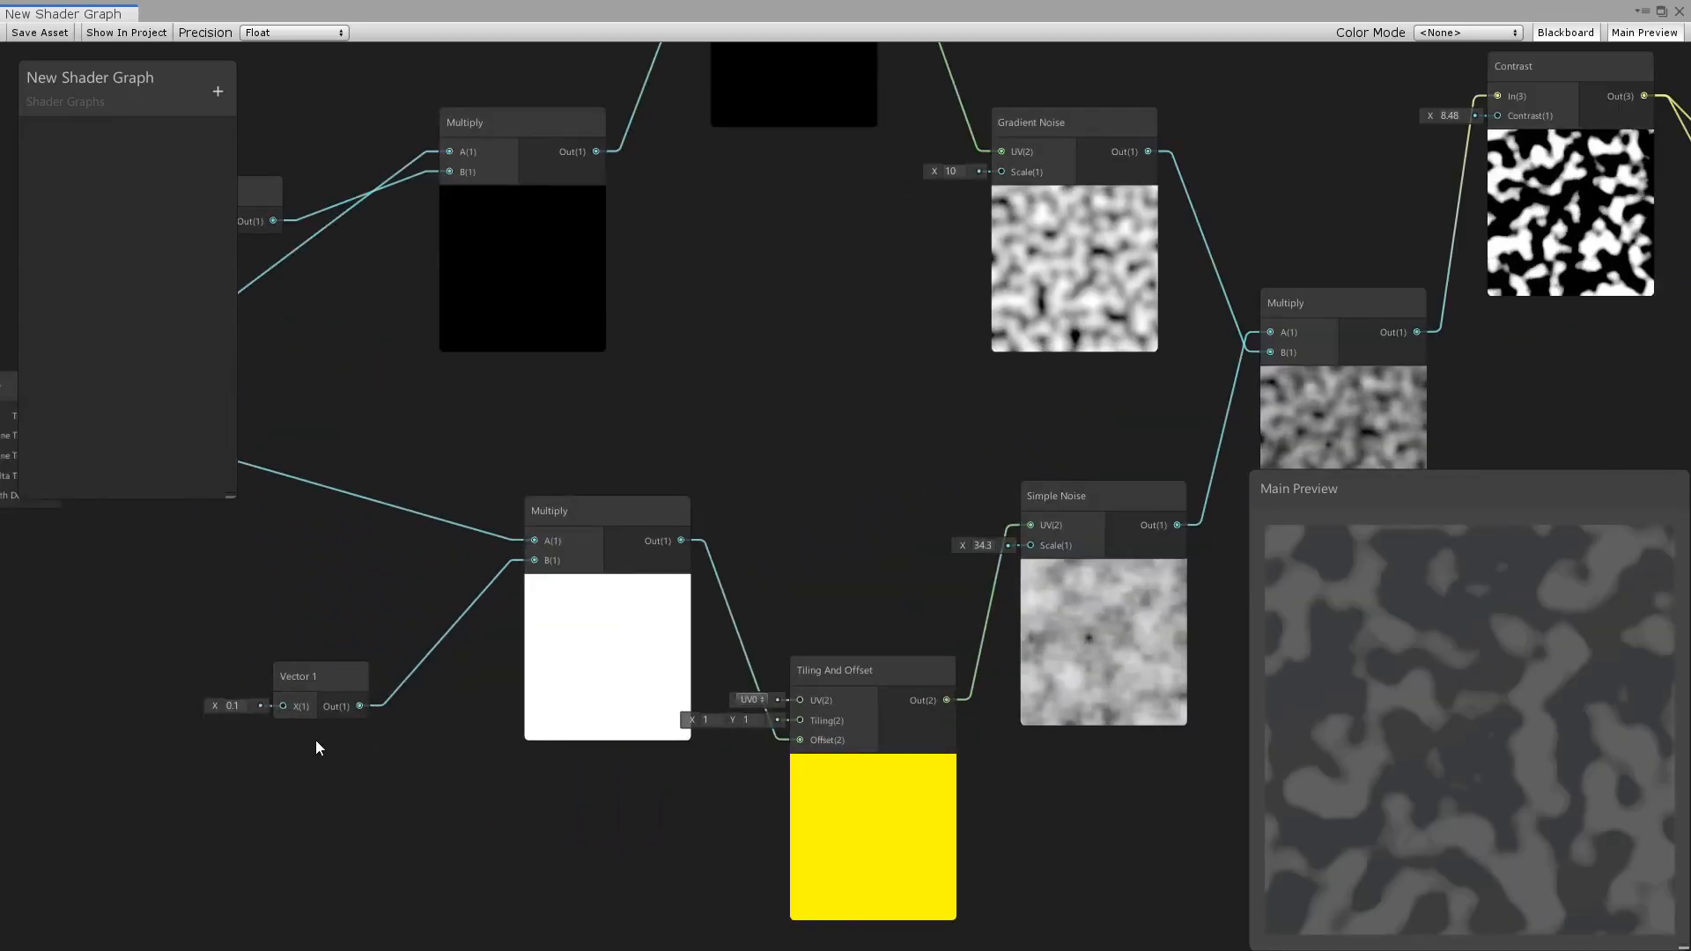
{"action": "left_click", "coordinate": [391, 721]}
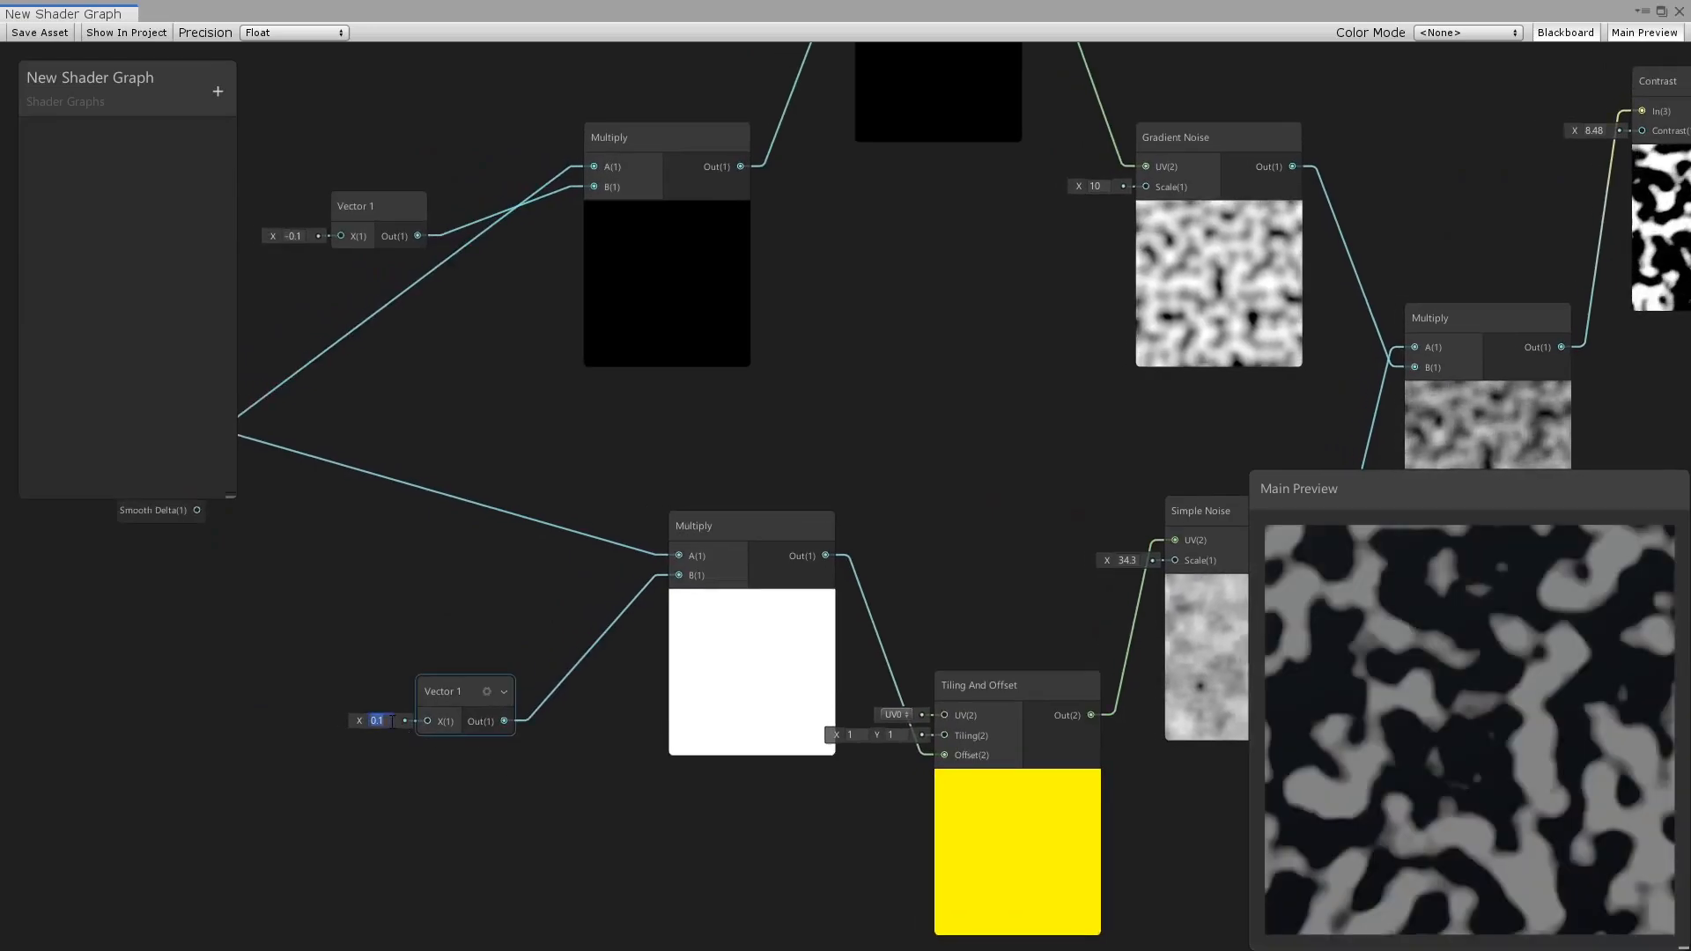
{"action": "type", "text": "0"}
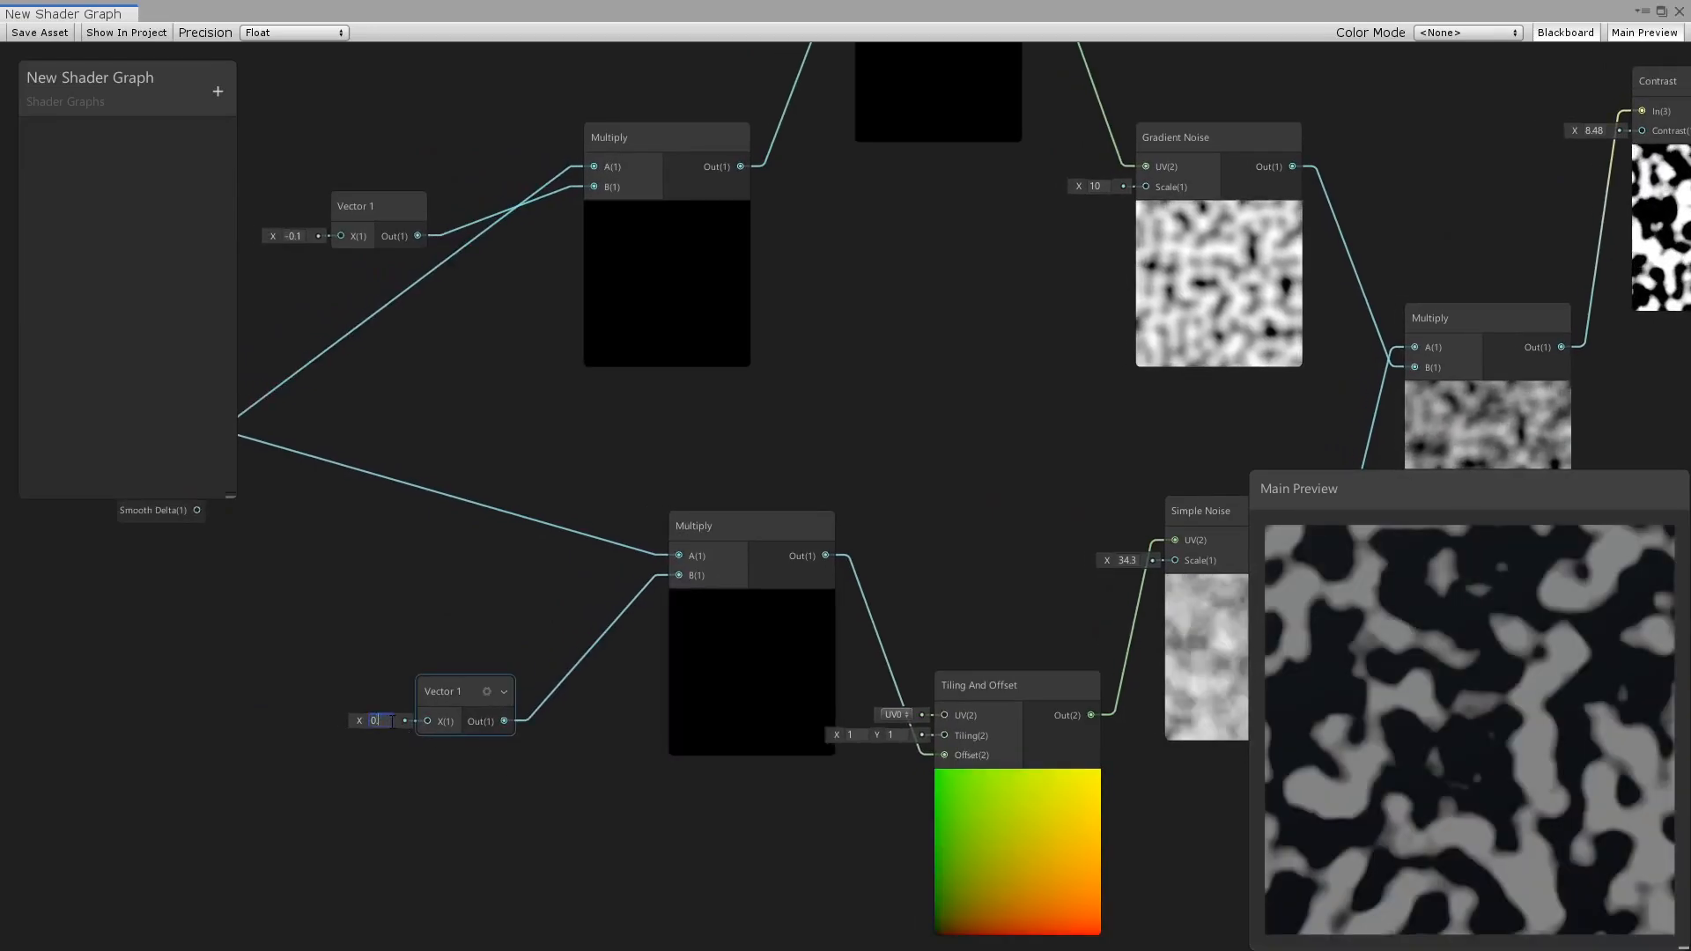
{"action": "type", "text": ".03"}
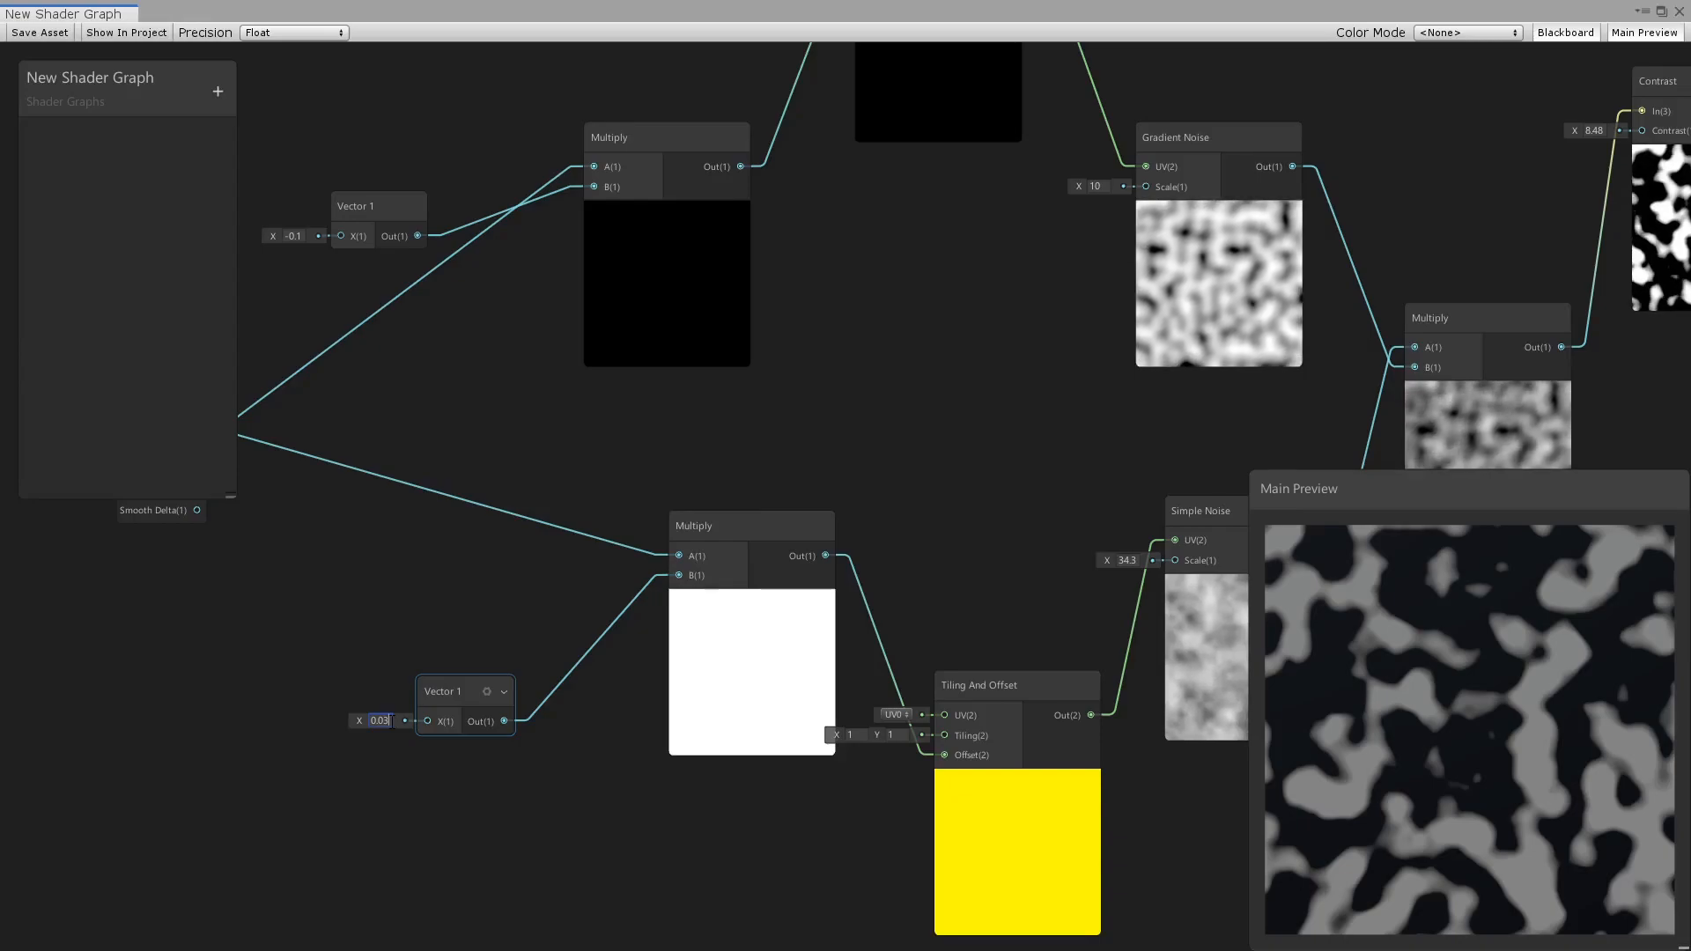
Set the upper Vector 1 node's X value to -0.03.
{"action": "middle_click_drag", "start_coordinate": [514, 329], "coordinate": [561, 416]}
{"action": "left_click", "coordinate": [354, 324]}
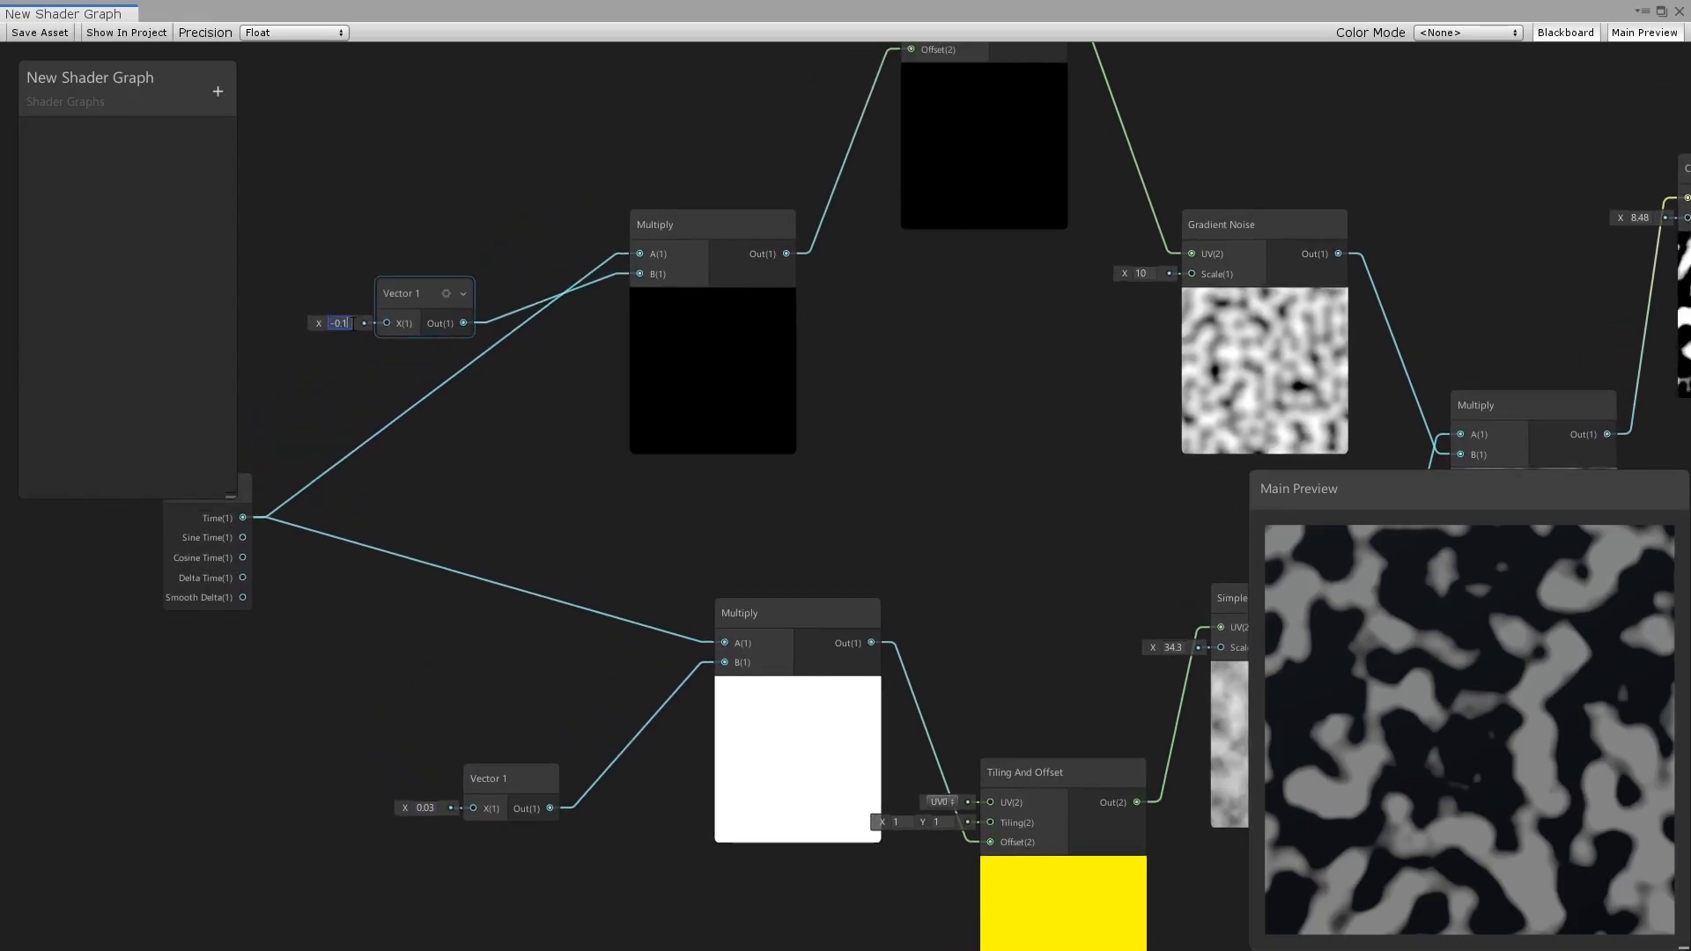
{"action": "key", "text": "BackSpace"}
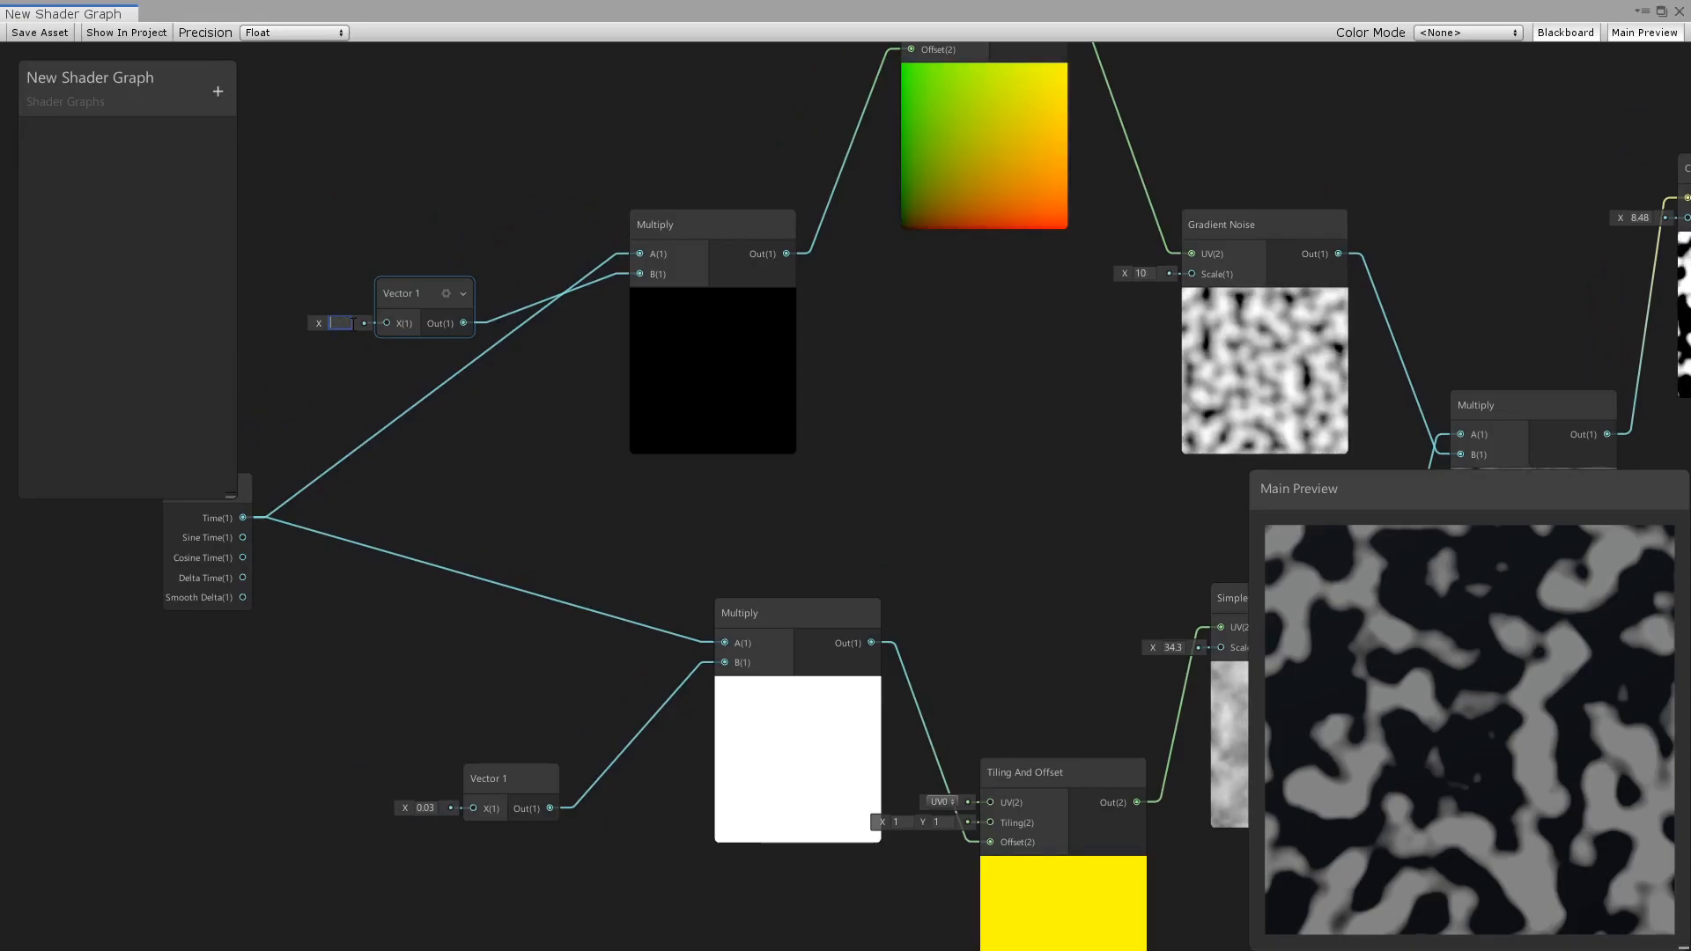
{"action": "type", "text": "-0.03"}
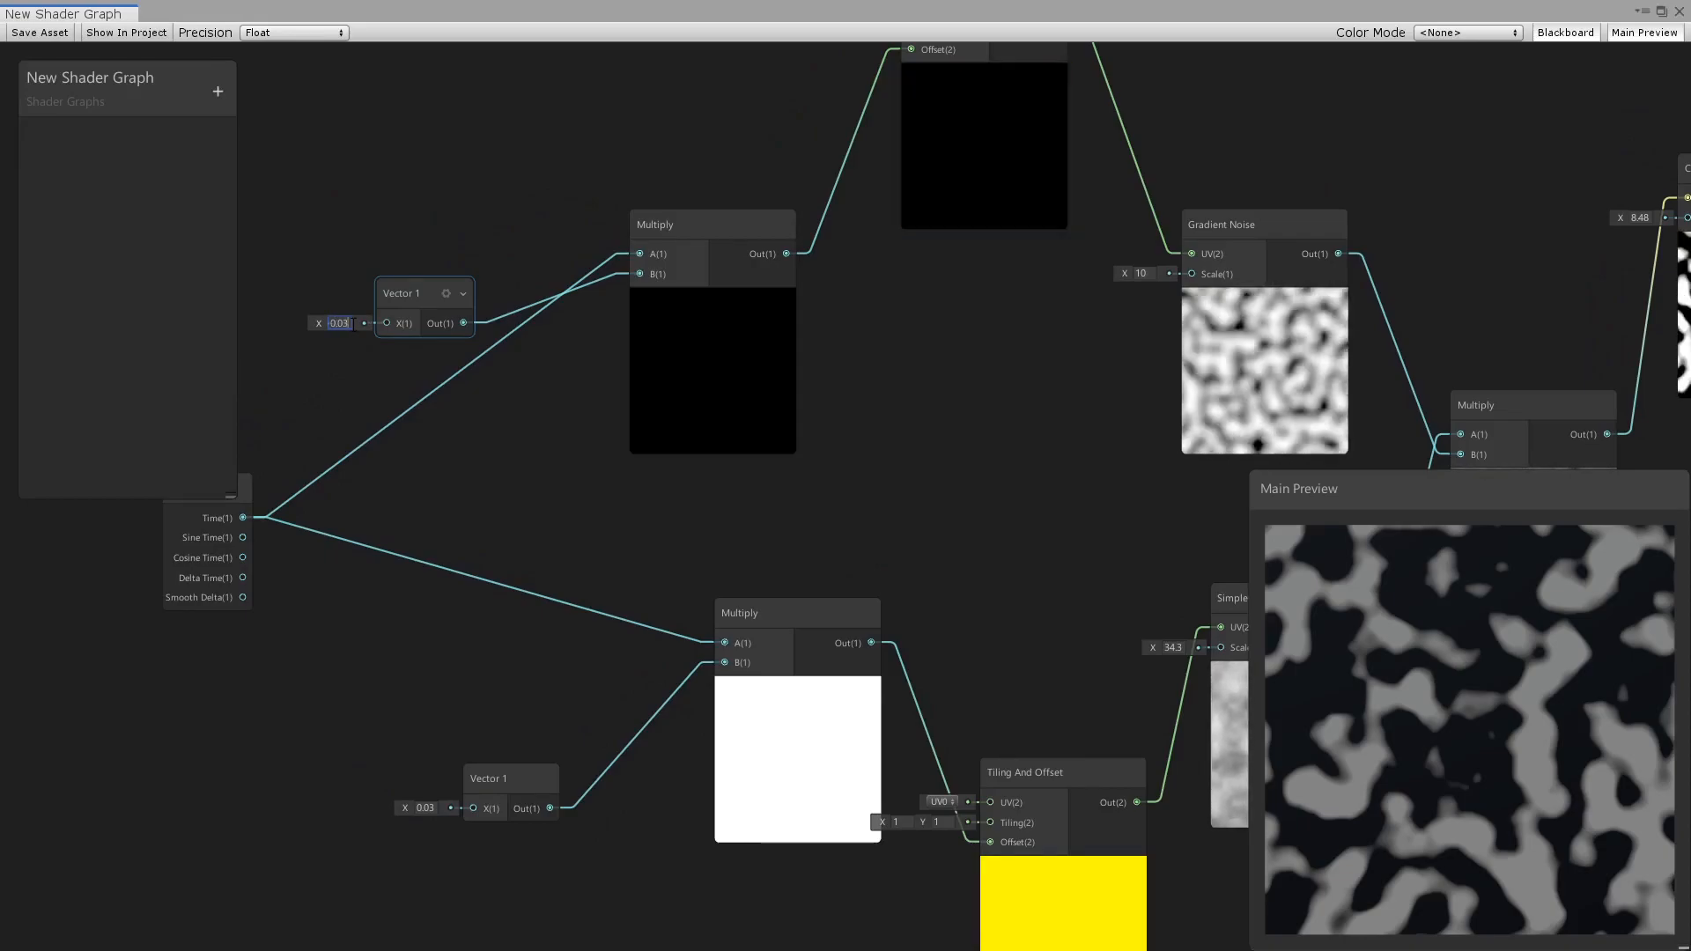
{"action": "scroll", "coordinate": [1057, 502], "scroll_direction": "down", "scroll_amount": 2}
{"action": "middle_click_drag", "start_coordinate": [1154, 469], "coordinate": [536, 444]}
{"action": "scroll", "coordinate": [960, 352], "scroll_direction": "up", "scroll_amount": 3}
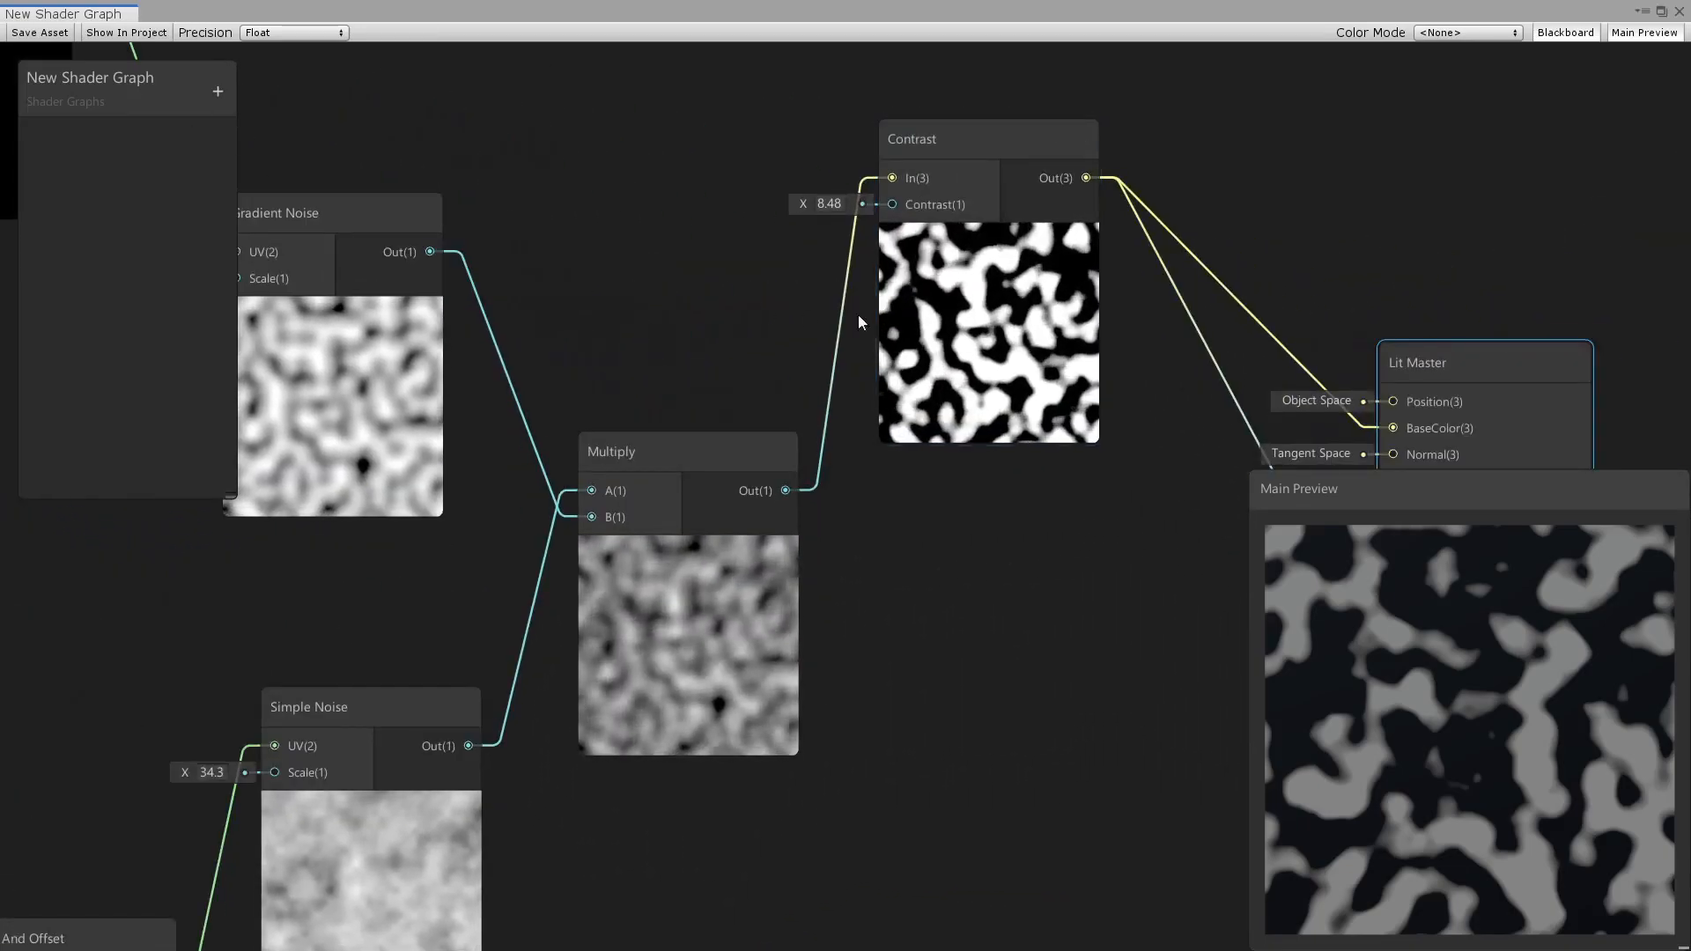
{"action": "middle_click_drag", "start_coordinate": [1139, 135], "coordinate": [996, 352]}
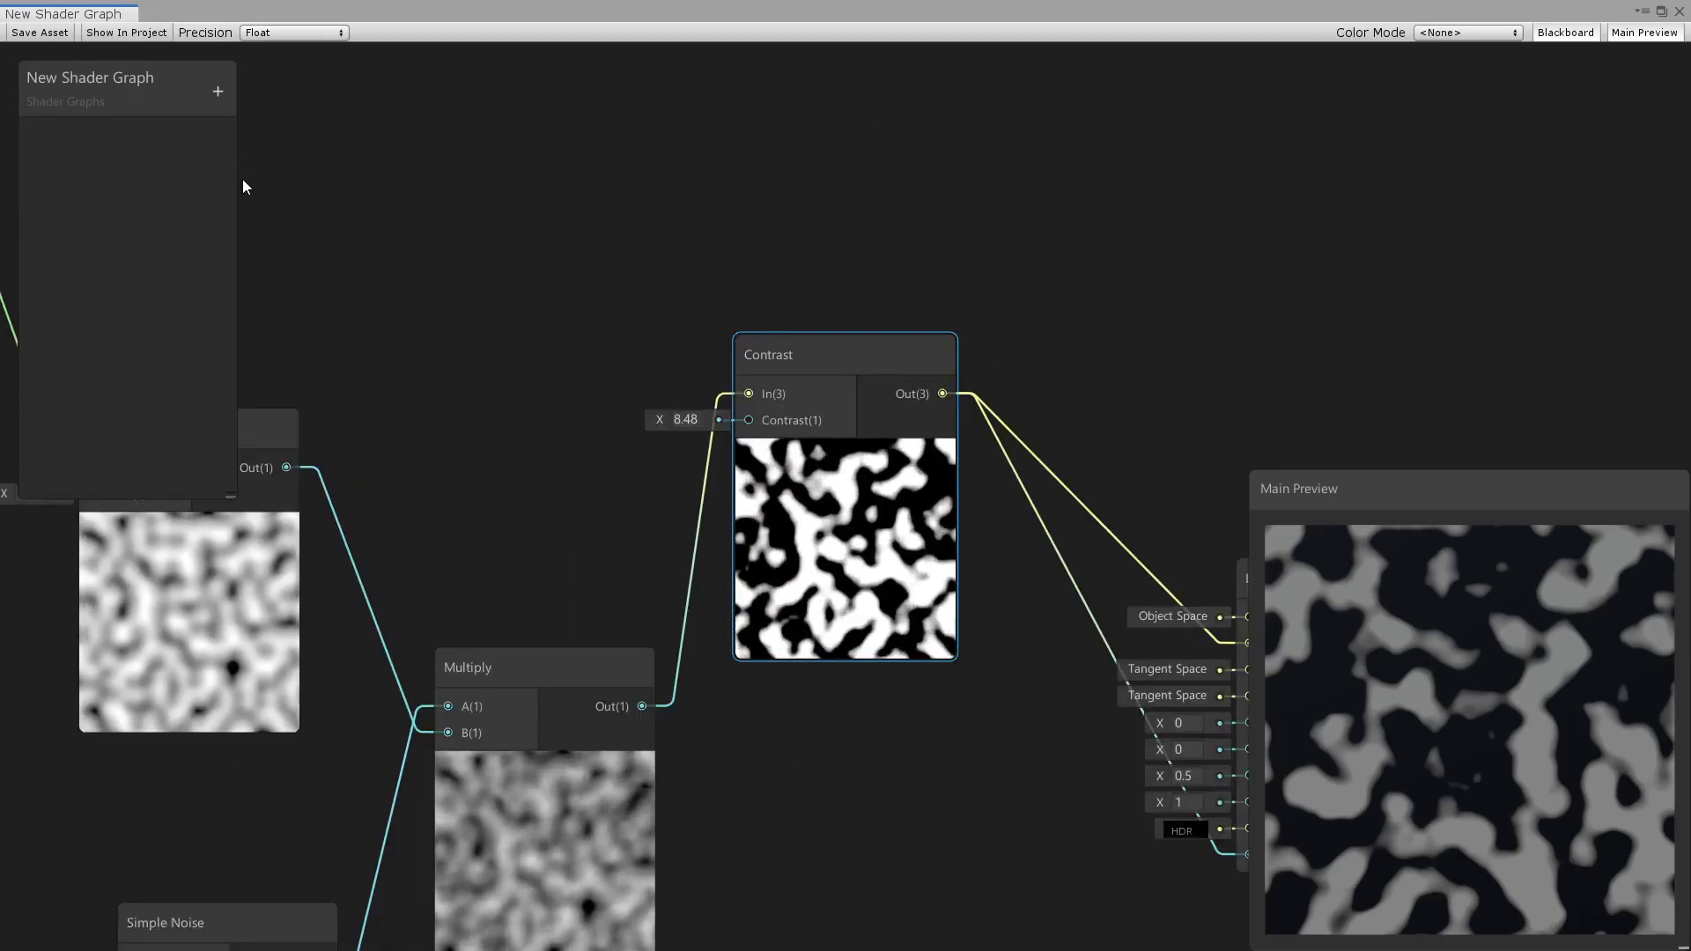
Save and close the shader graph and create a material from it named Clouds1.
{"action": "left_click", "coordinate": [46, 31]}
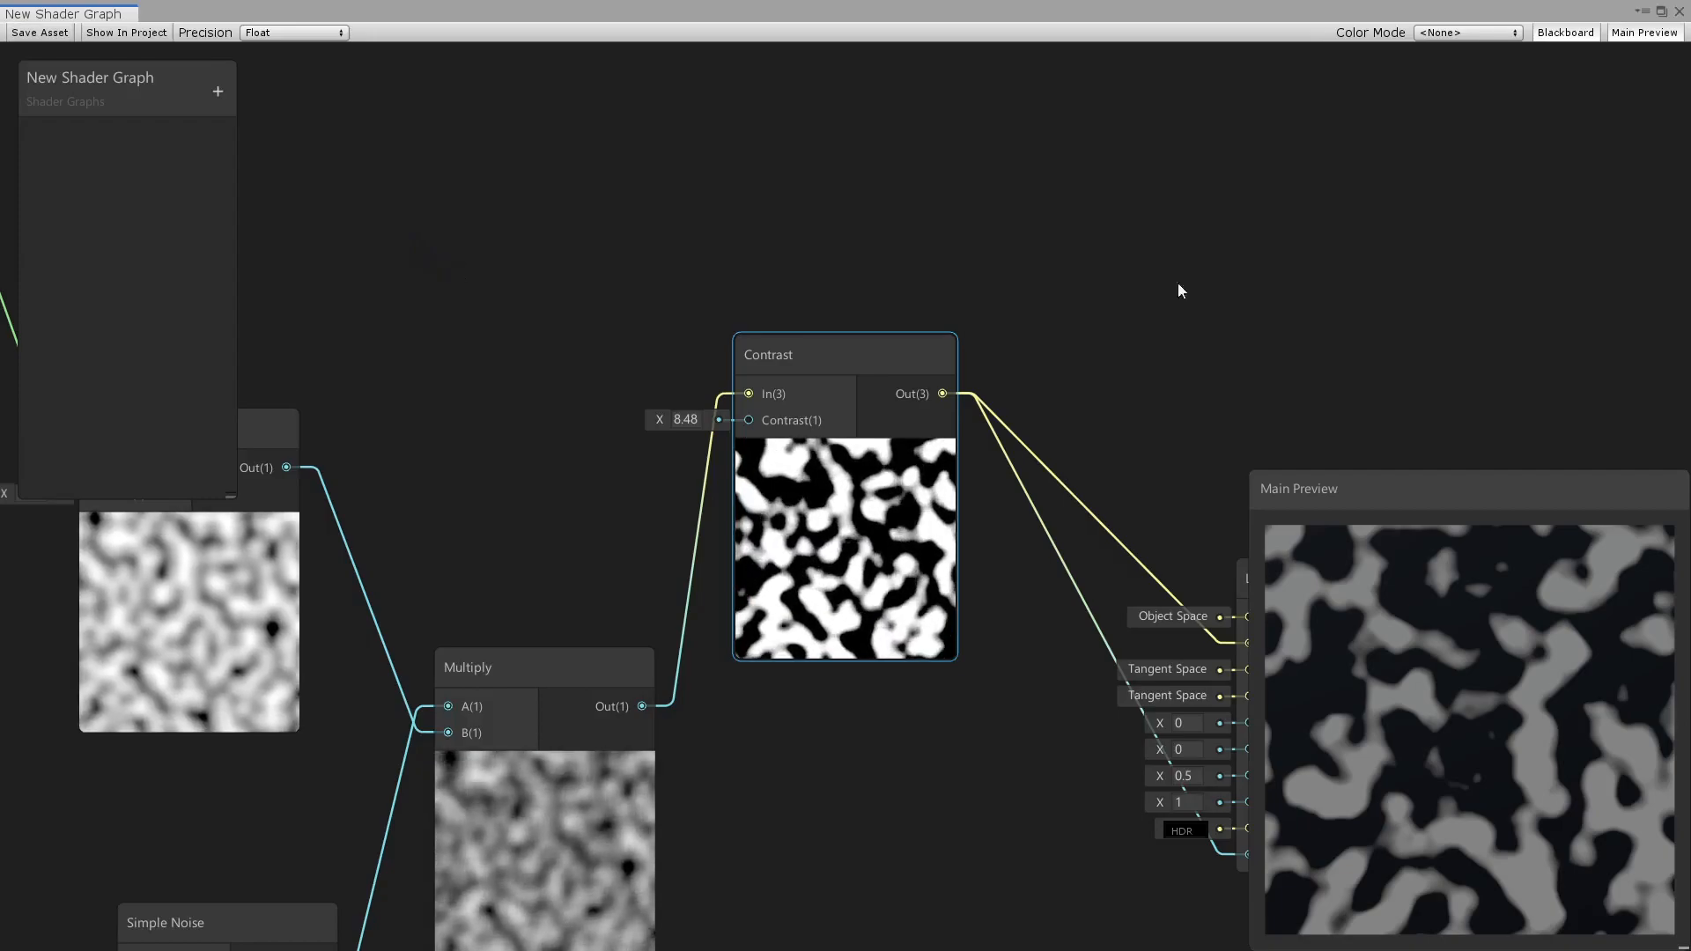
{"action": "left_click", "coordinate": [1679, 12]}
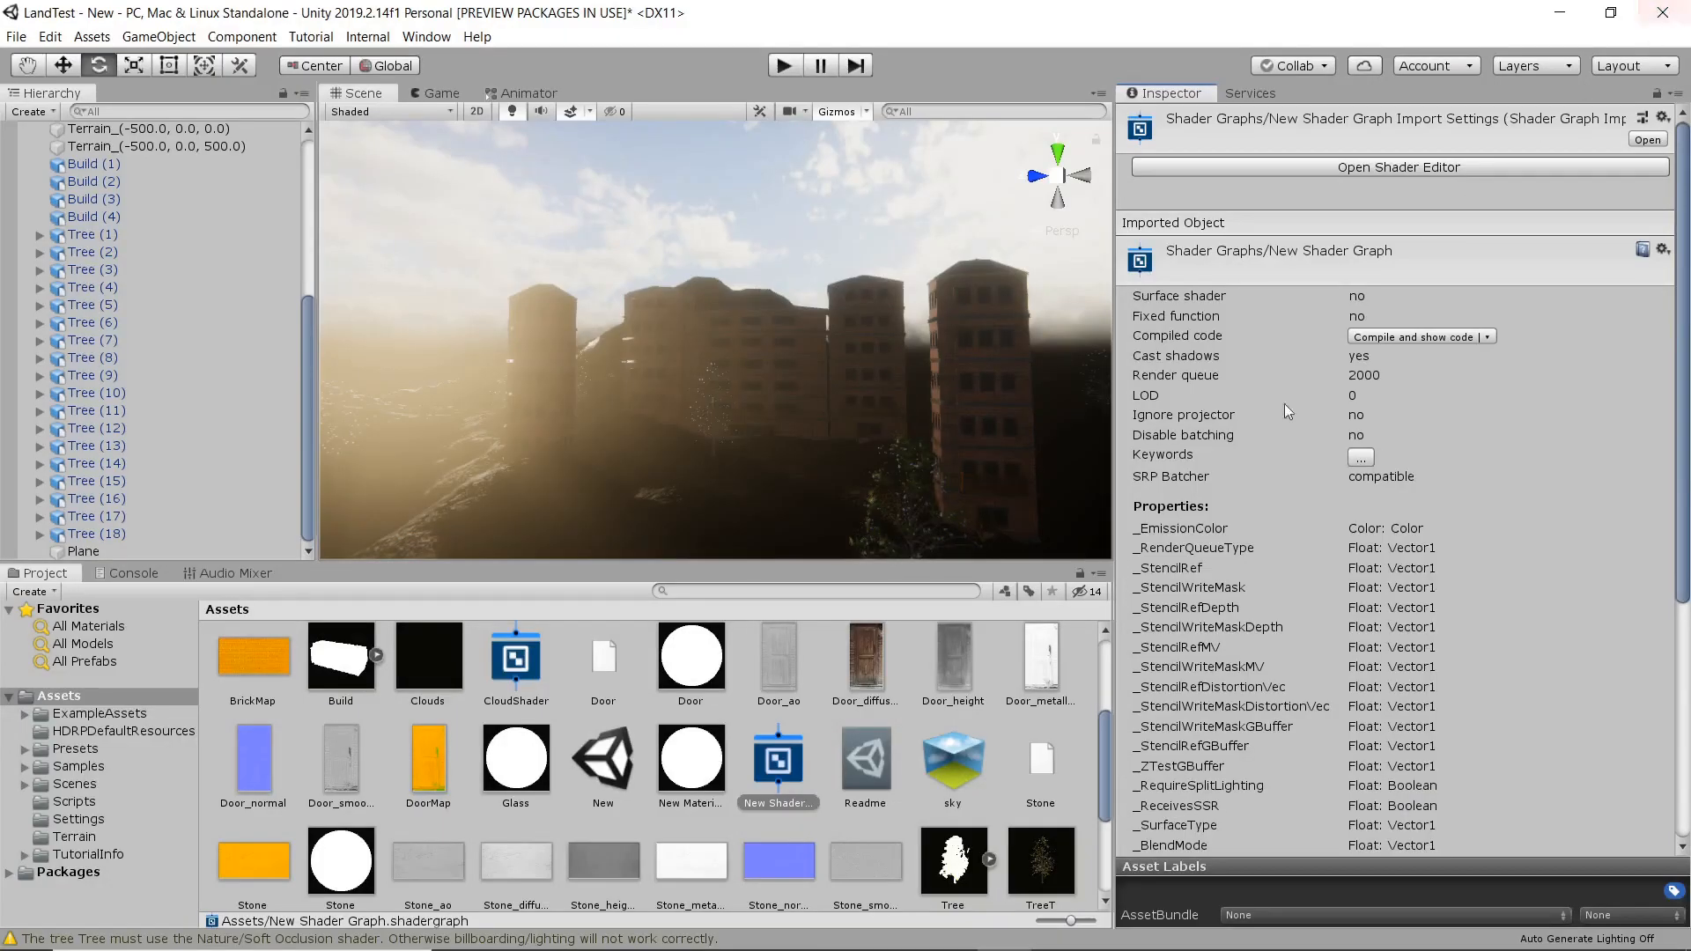
{"action": "right_click", "coordinate": [780, 761]}
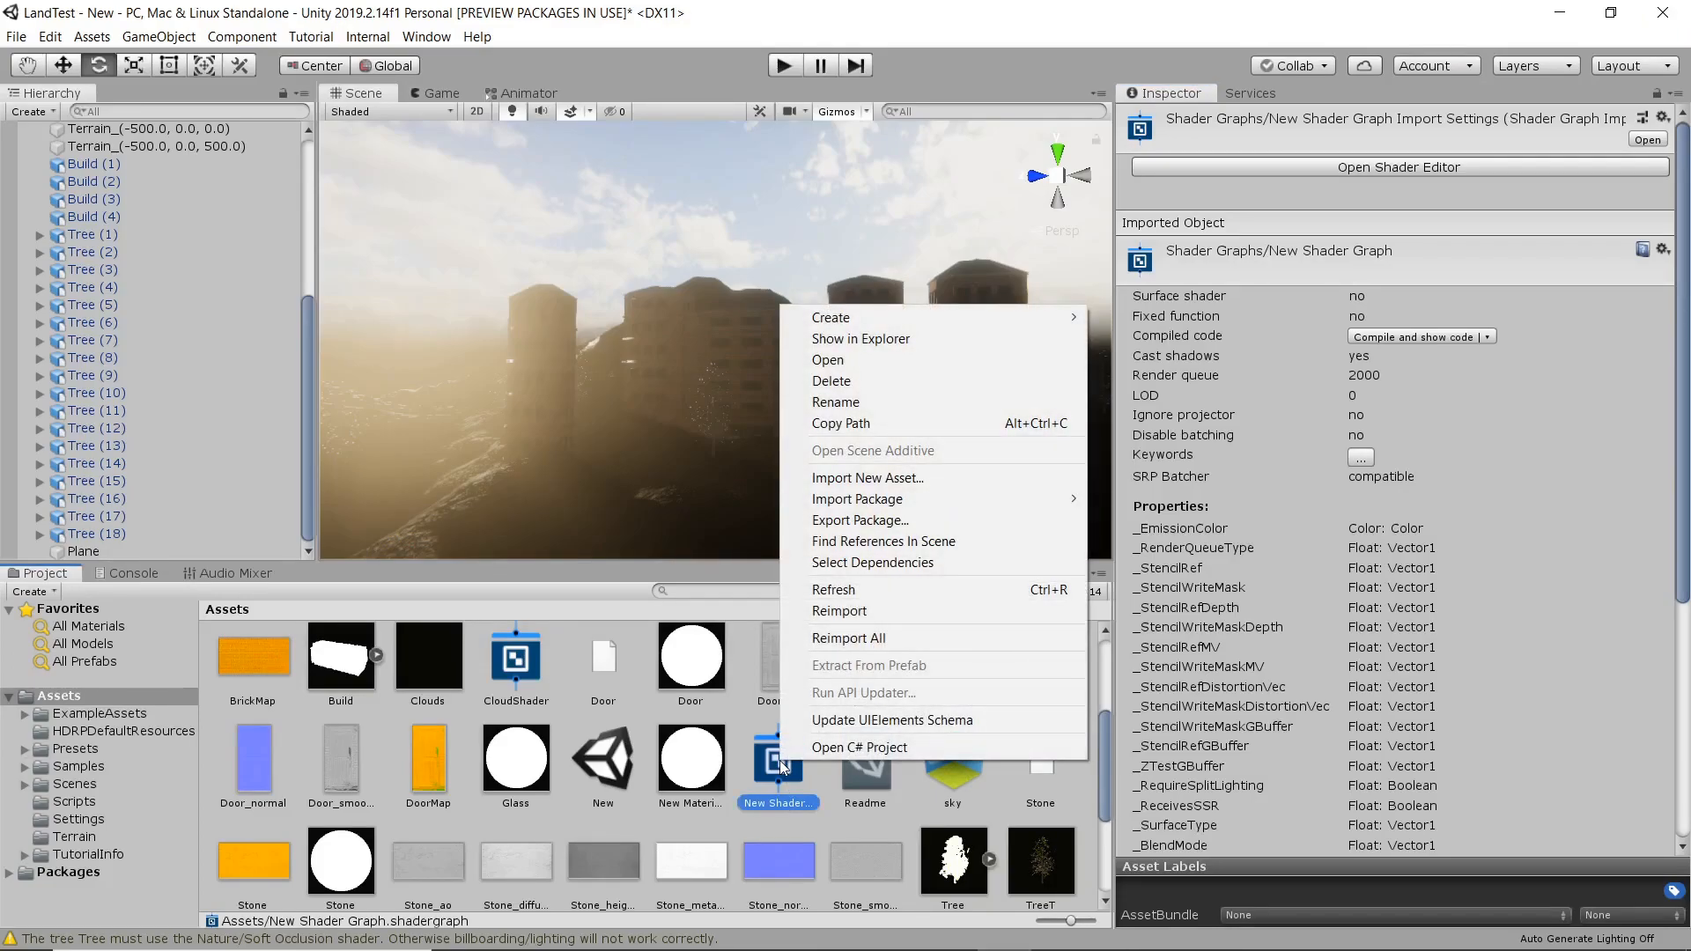
{"action": "mouse_move", "coordinate": [907, 317]}
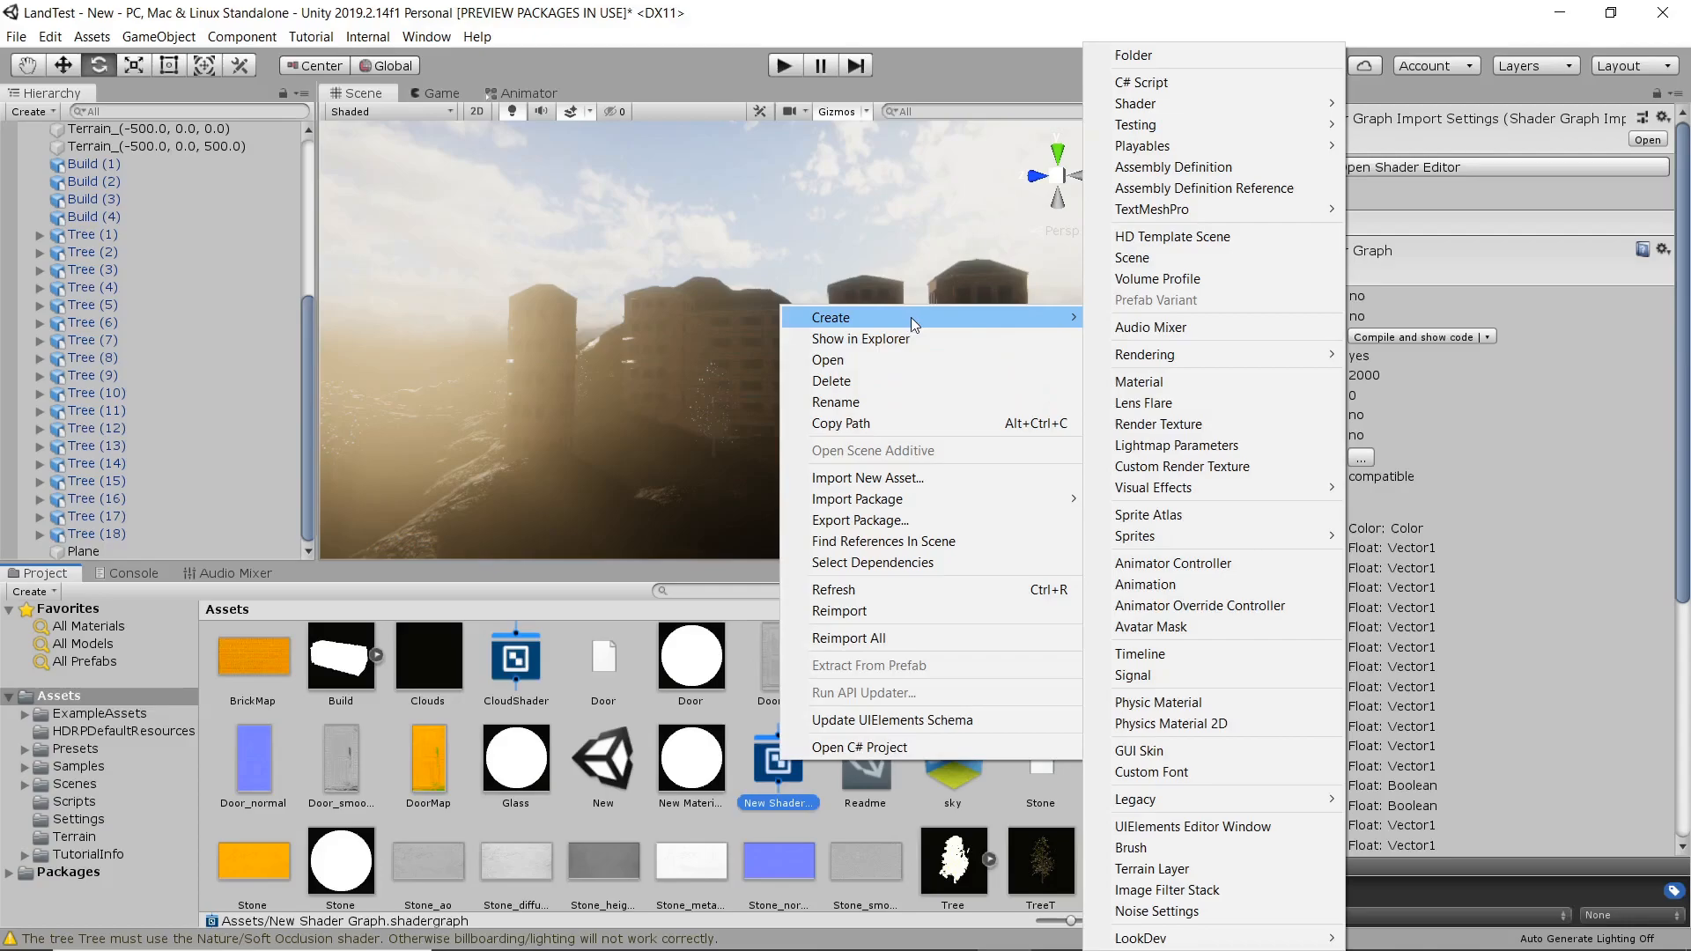
{"action": "left_click", "coordinate": [1220, 379]}
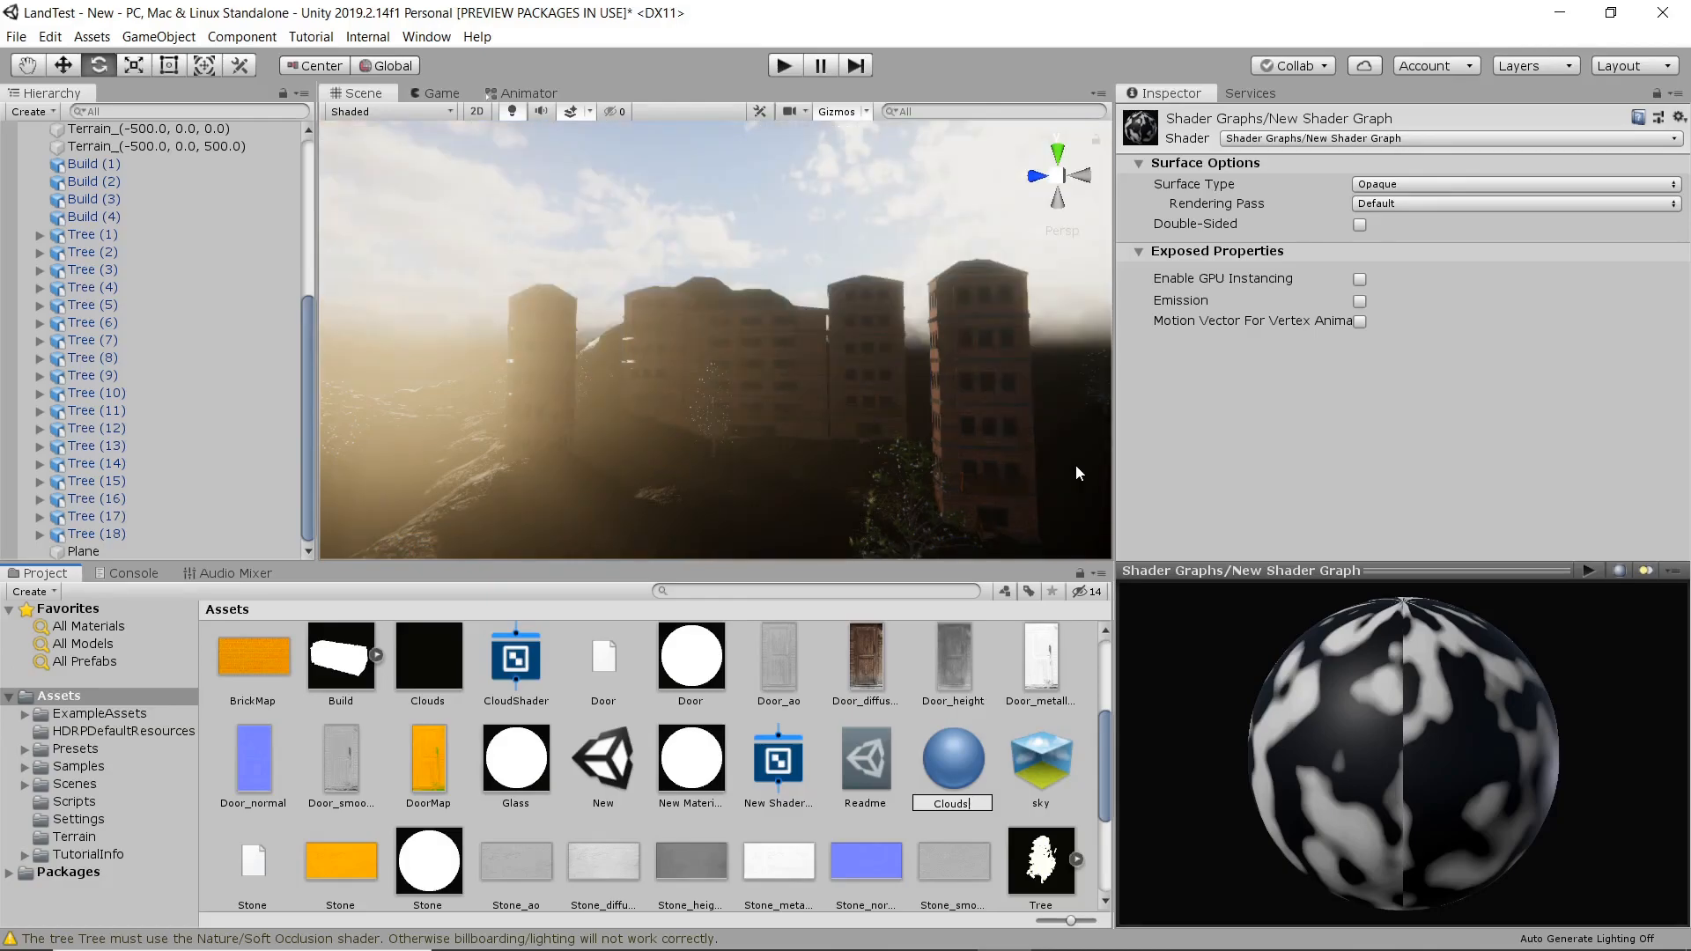
{"action": "key", "text": "Return"}
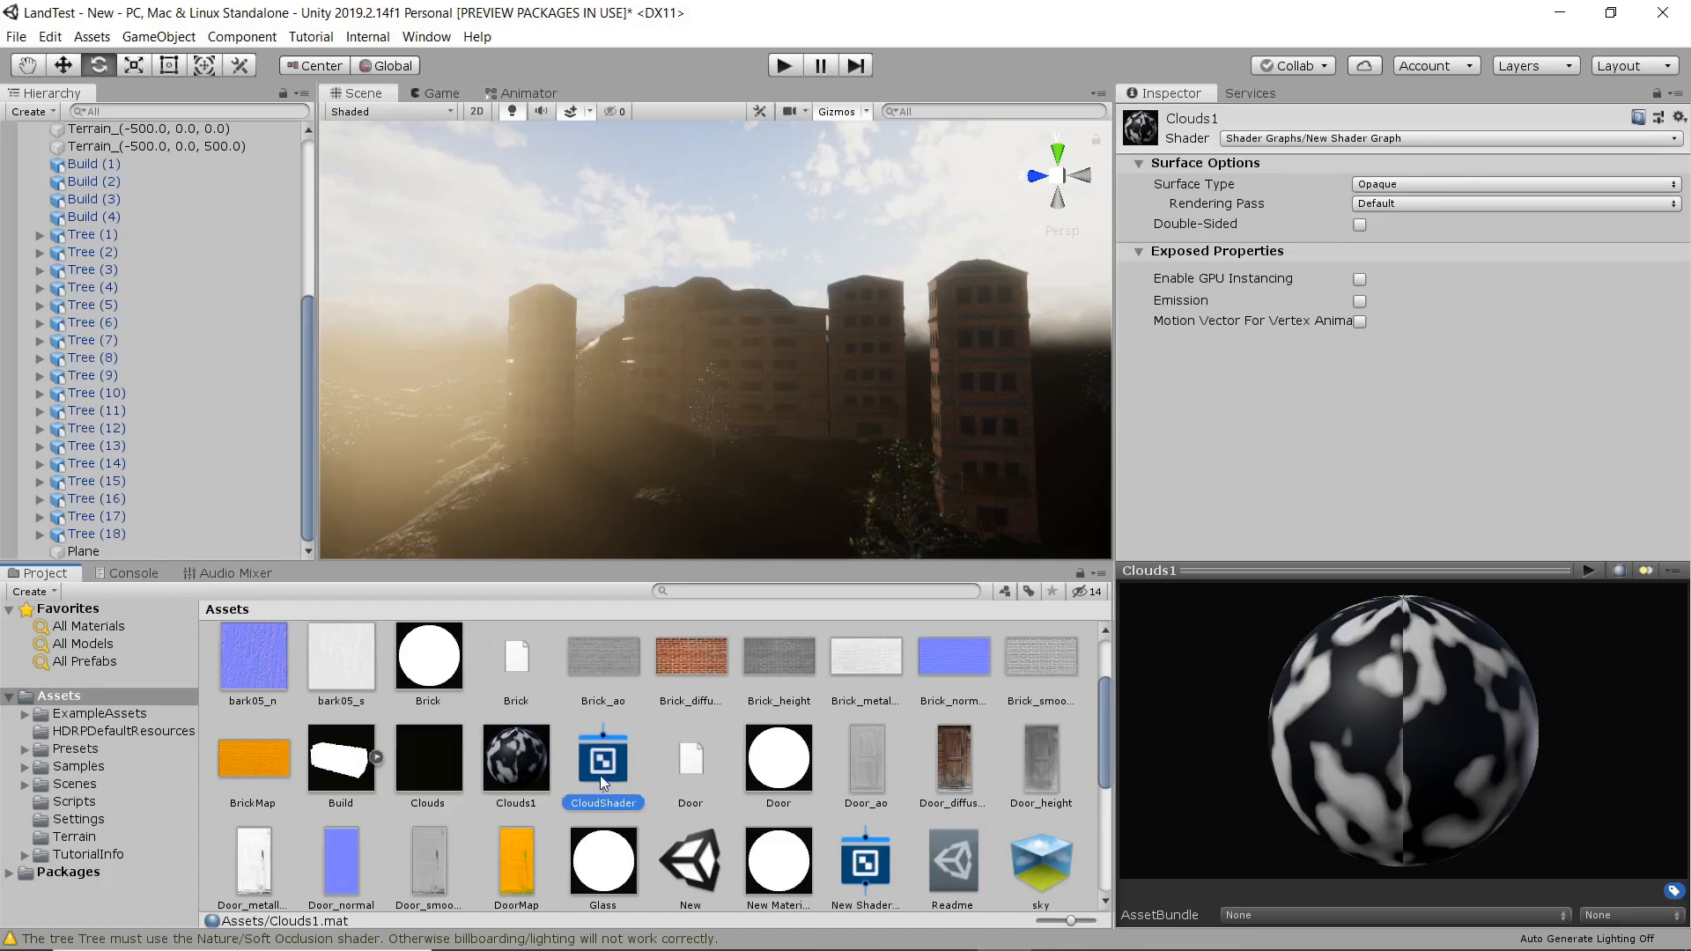
Switch the Clouds1 material's surface type to Opaque and enable GPU instancing.
{"action": "left_click", "coordinate": [534, 768]}
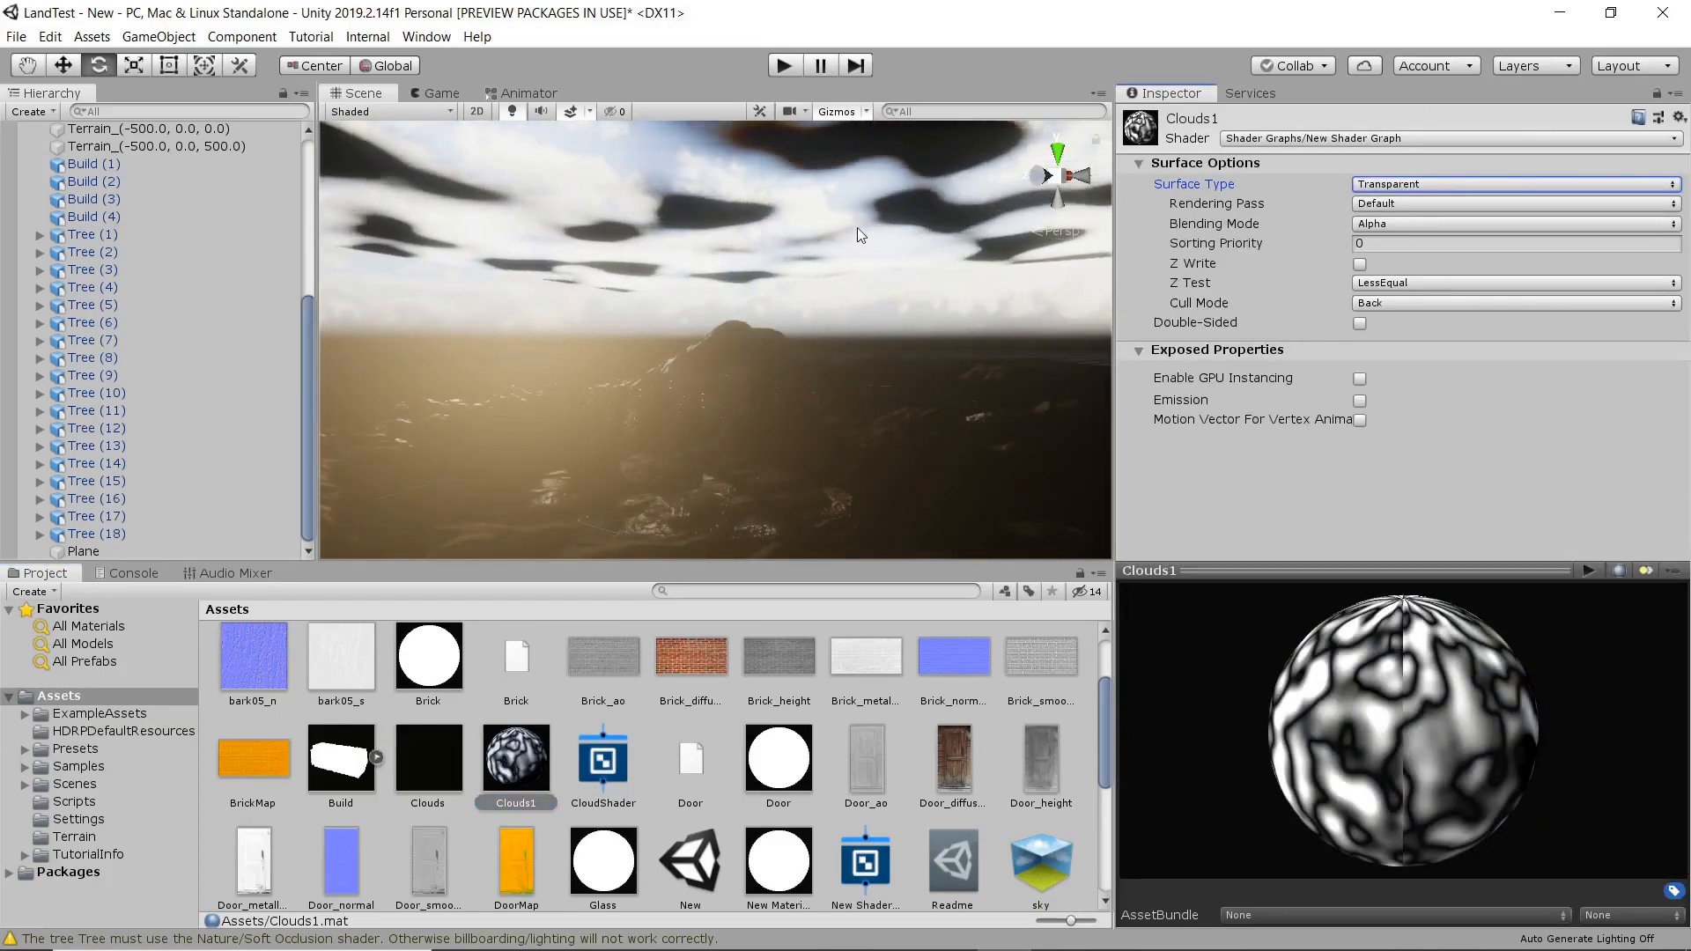
{"action": "left_click", "coordinate": [1406, 207]}
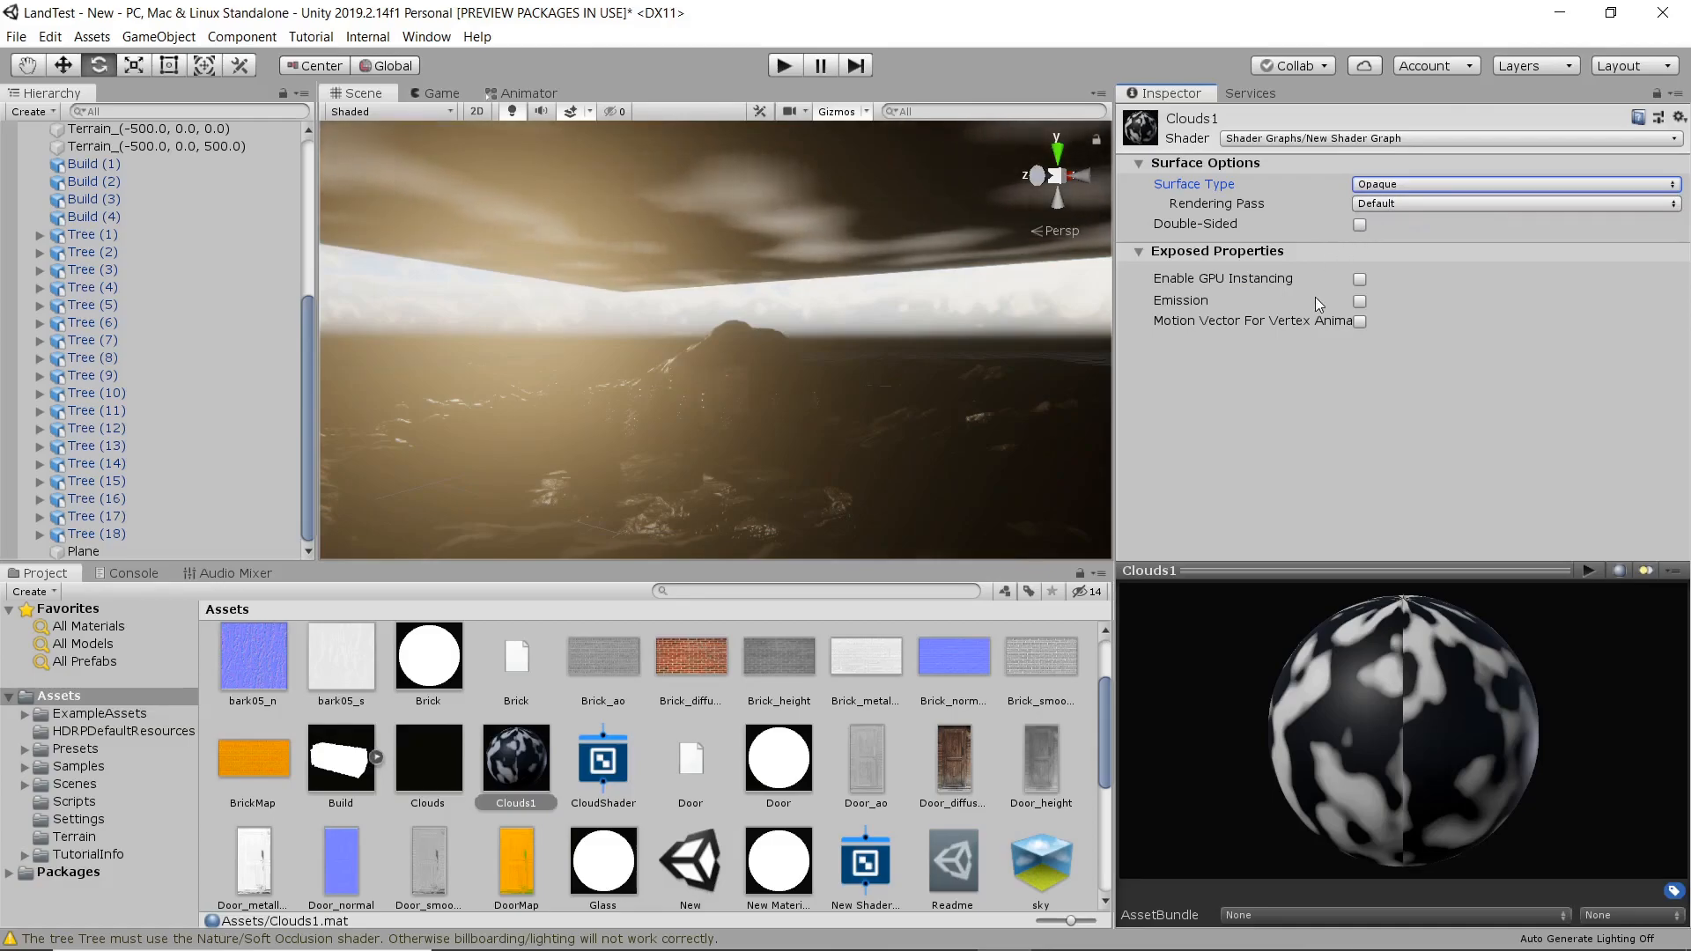
{"action": "left_click", "coordinate": [1360, 279]}
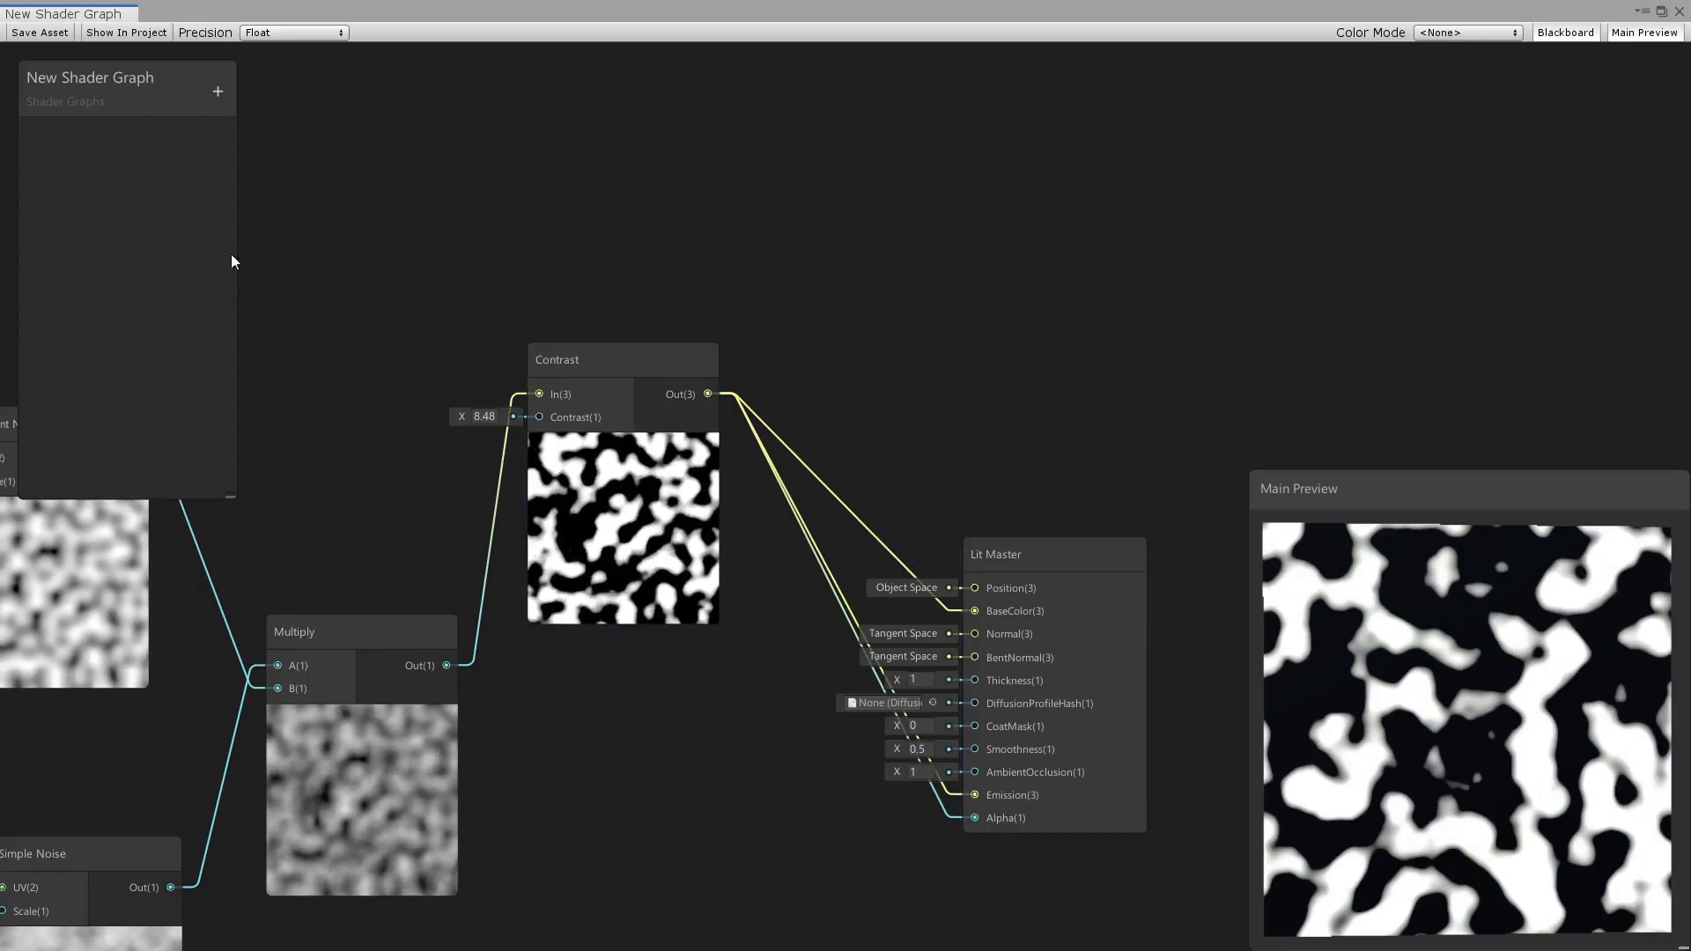
Save and close the edited shader graph and set the Clouds1 material's blending mode to Additive.
{"action": "left_click", "coordinate": [40, 33]}
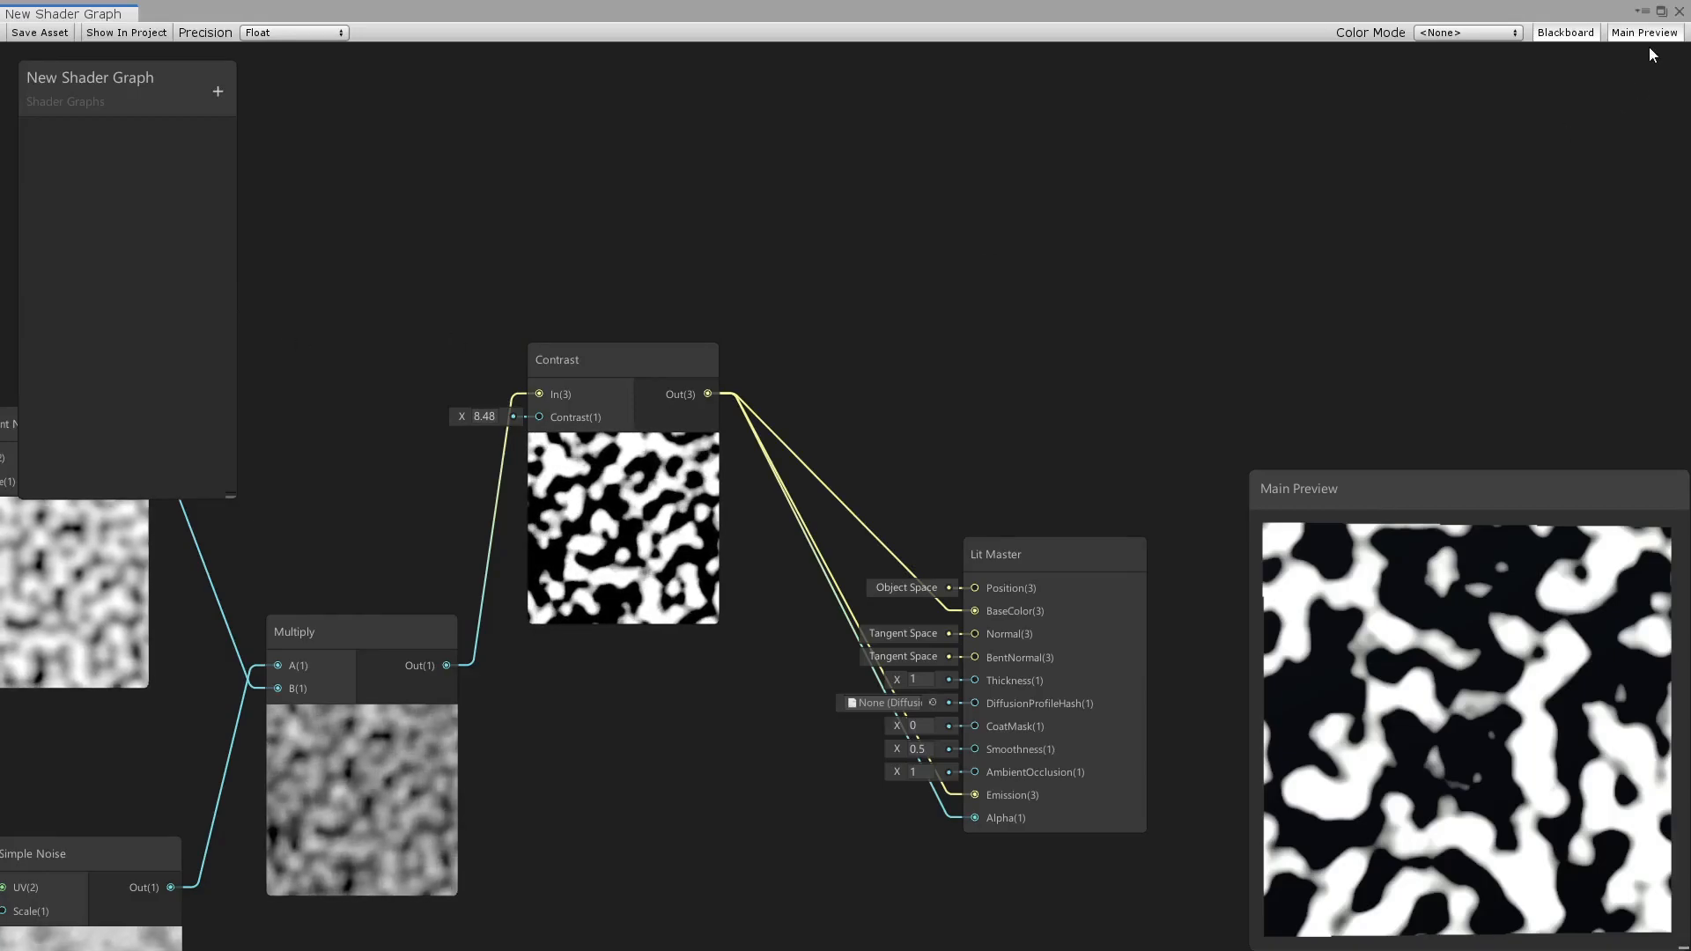
{"action": "left_click", "coordinate": [1677, 13]}
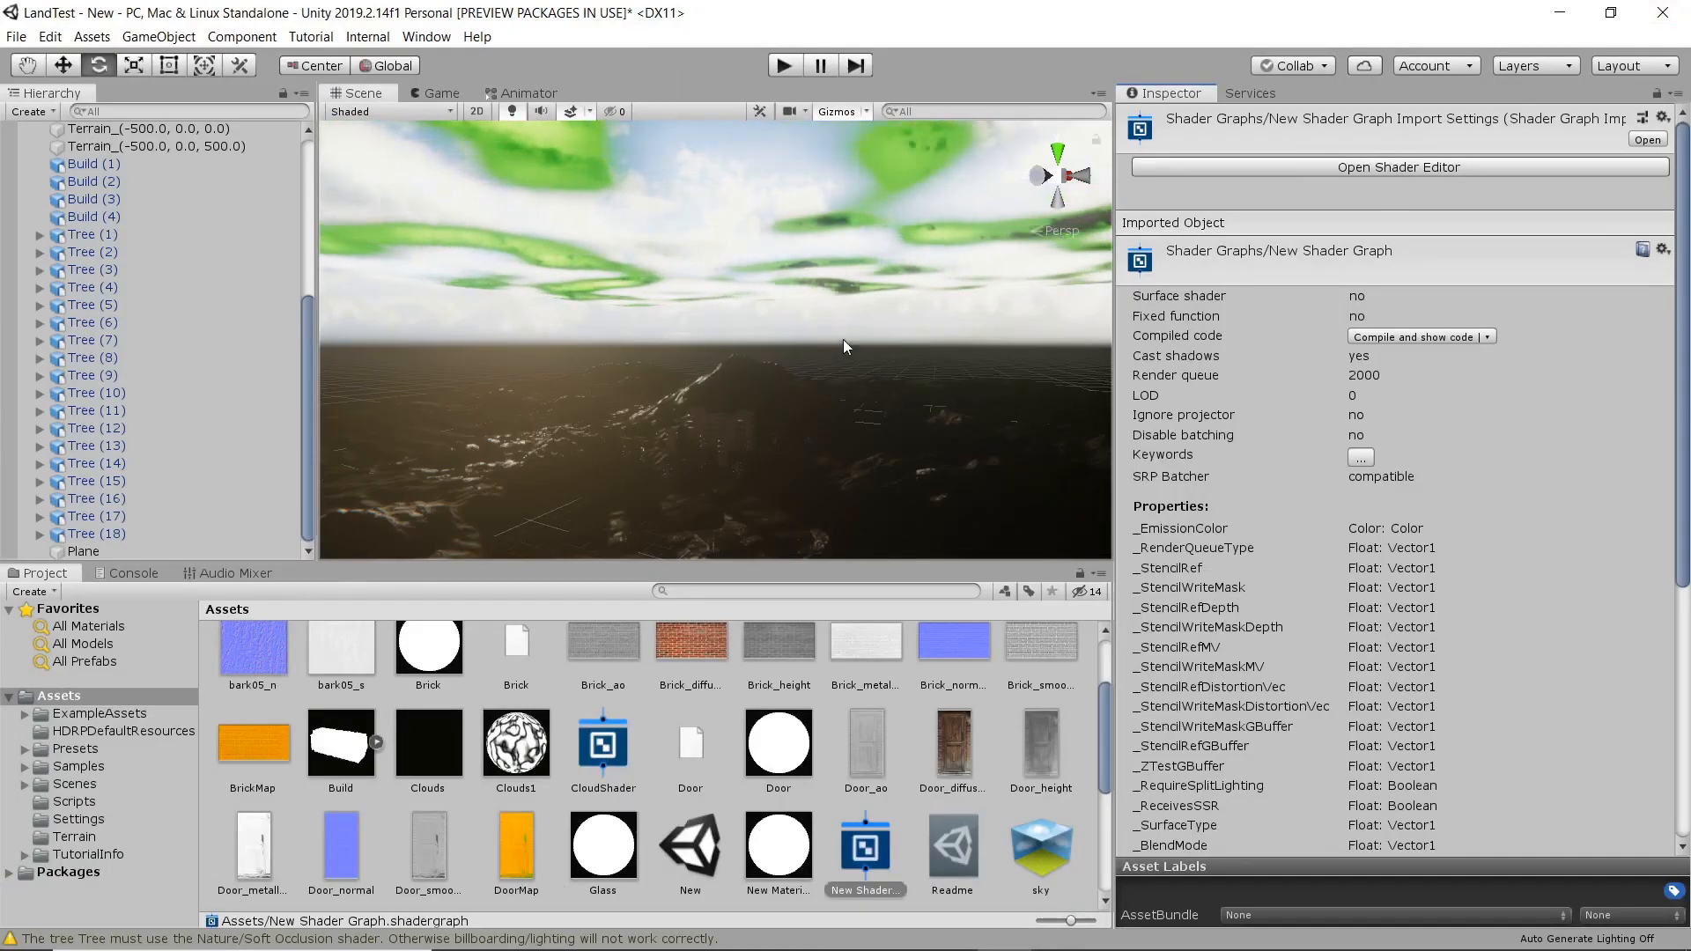
{"action": "right_click_drag", "start_coordinate": [714, 403], "coordinate": [777, 418], "text": "alt"}
{"action": "left_click", "coordinate": [1394, 203]}
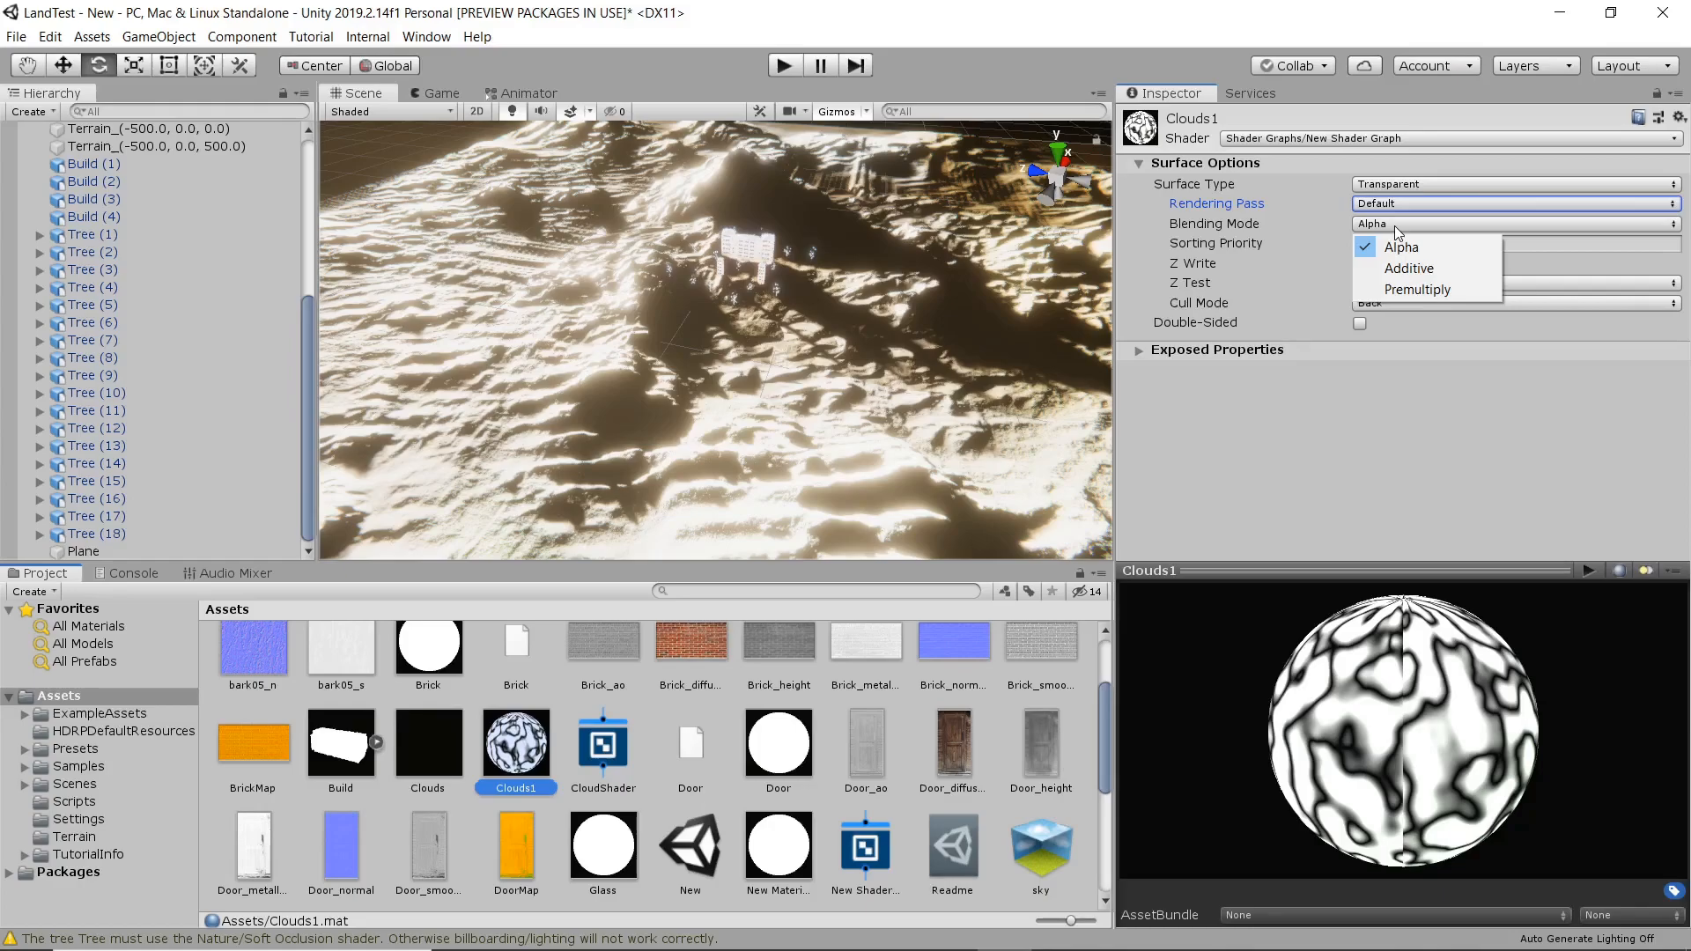
{"action": "left_click", "coordinate": [1427, 271]}
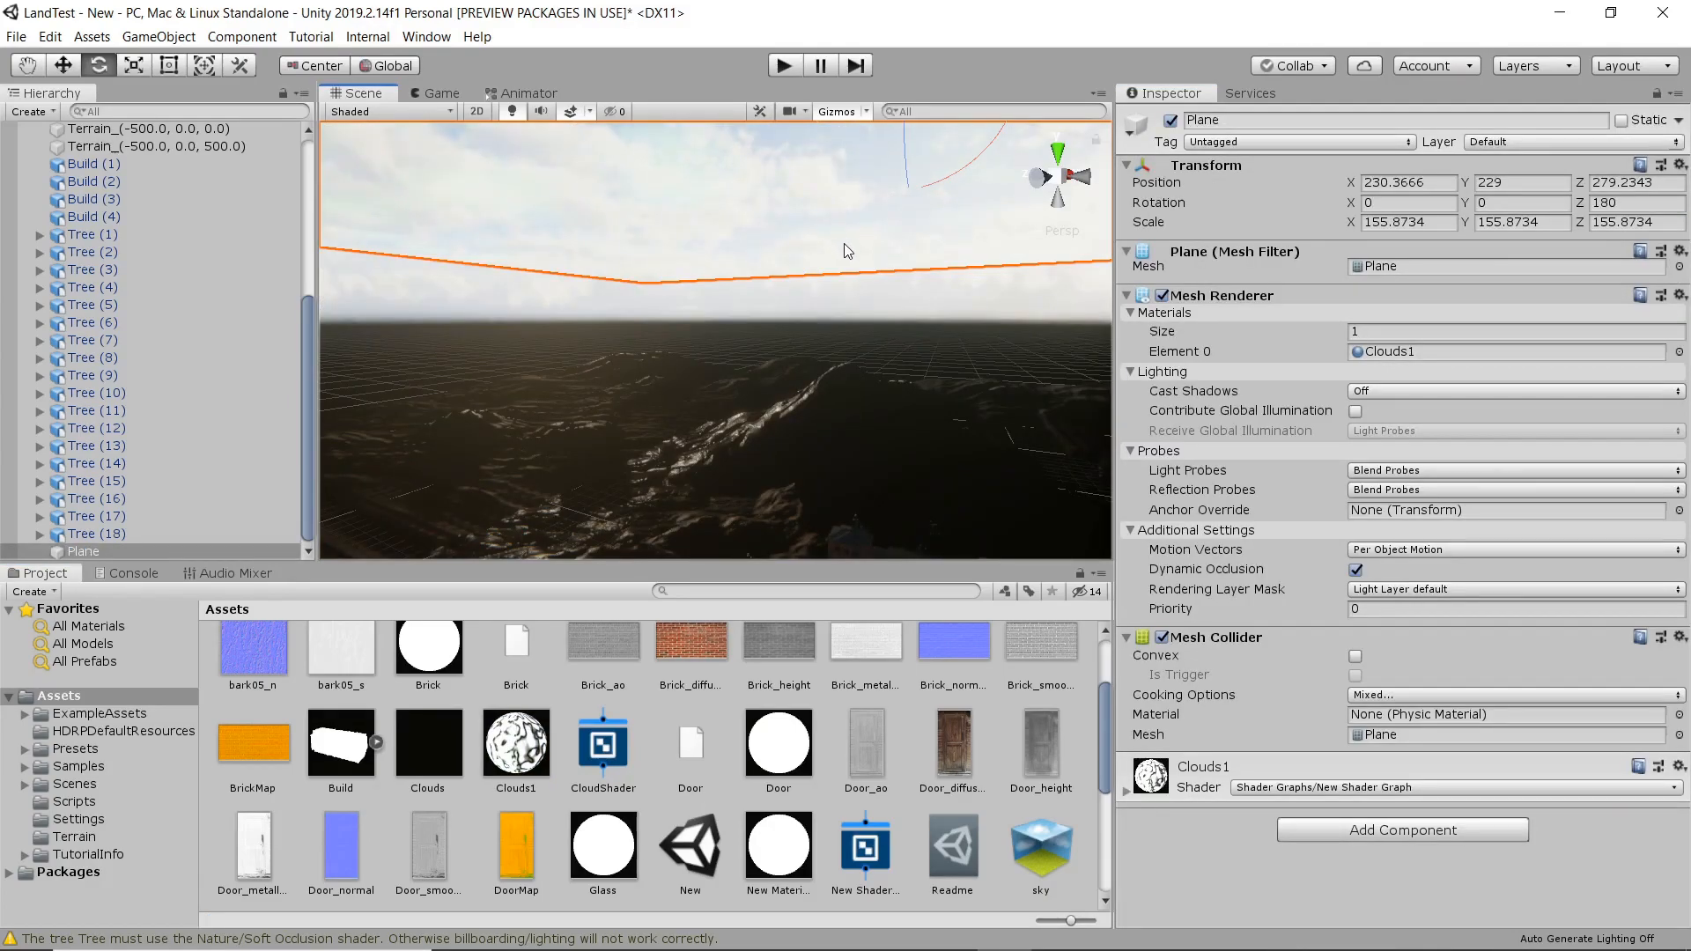
Lower the cloud plane to a Y position of 101.8 above the buildings and save the scene.
{"action": "left_click_drag", "start_coordinate": [863, 139], "coordinate": [877, 341]}
{"action": "middle_click_drag", "start_coordinate": [870, 428], "coordinate": [830, 288]}
{"action": "scroll", "coordinate": [797, 341], "scroll_direction": "up", "scroll_amount": 5}
{"action": "scroll", "coordinate": [723, 292], "scroll_direction": "up", "scroll_amount": 10}
{"action": "right_click_drag", "start_coordinate": [687, 298], "coordinate": [769, 347]}
{"action": "scroll", "coordinate": [712, 283], "scroll_direction": "down", "scroll_amount": 4}
{"action": "scroll", "coordinate": [706, 275], "scroll_direction": "down", "scroll_amount": 3}
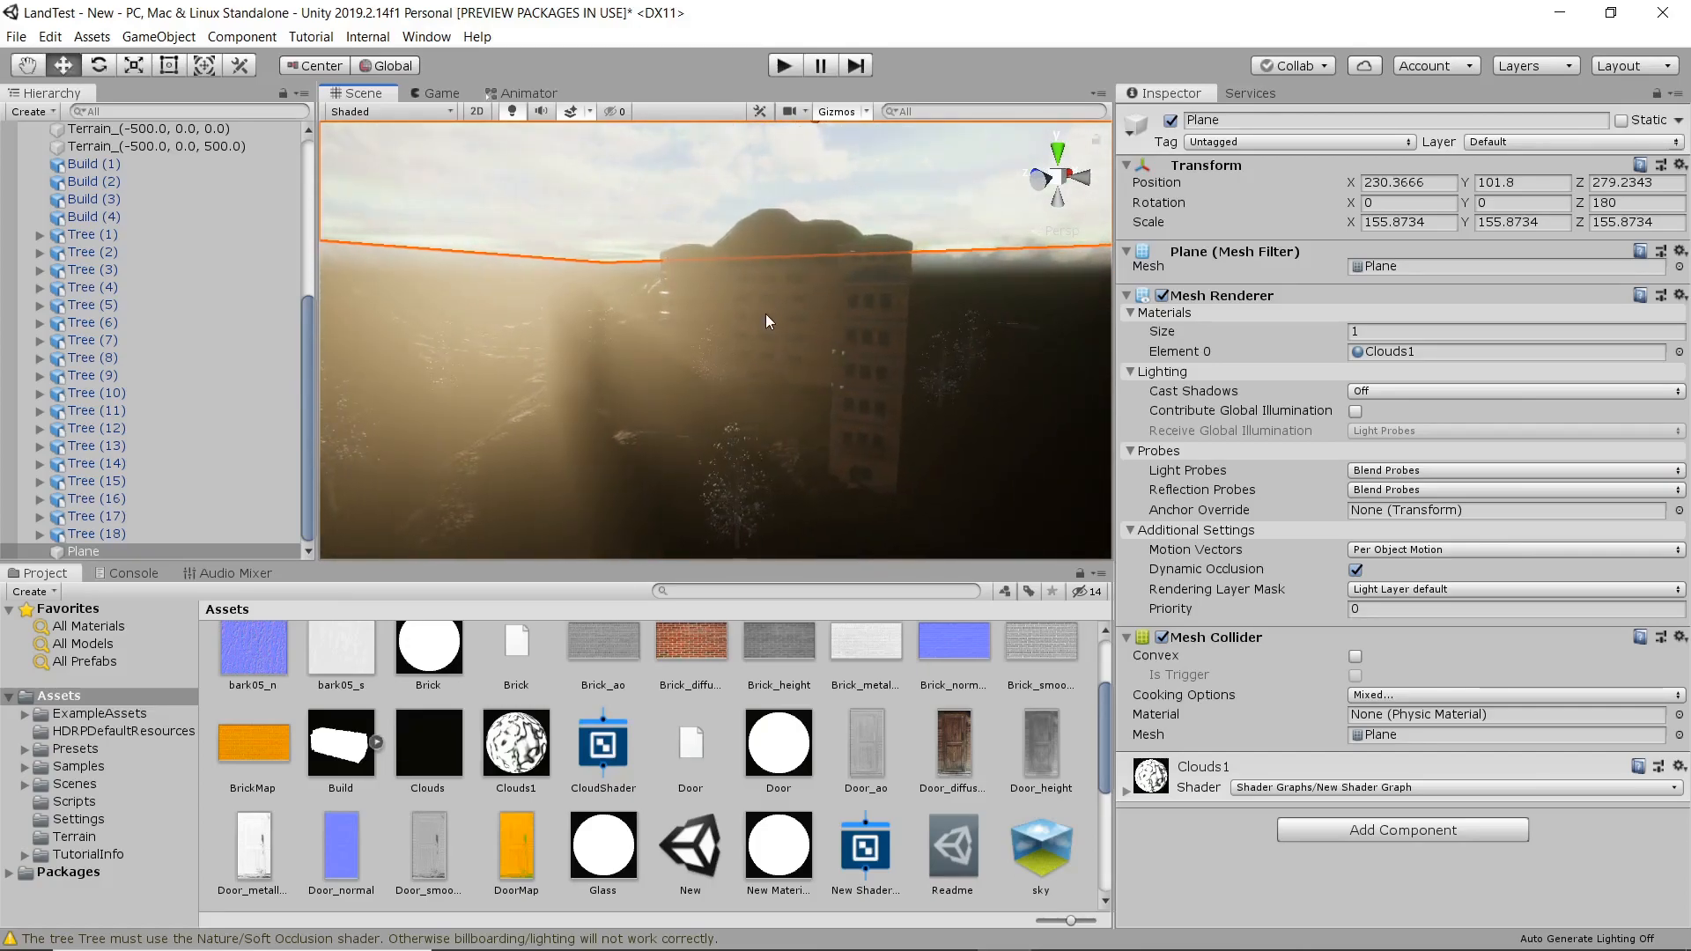
{"action": "scroll", "coordinate": [791, 293], "scroll_direction": "down", "scroll_amount": 3}
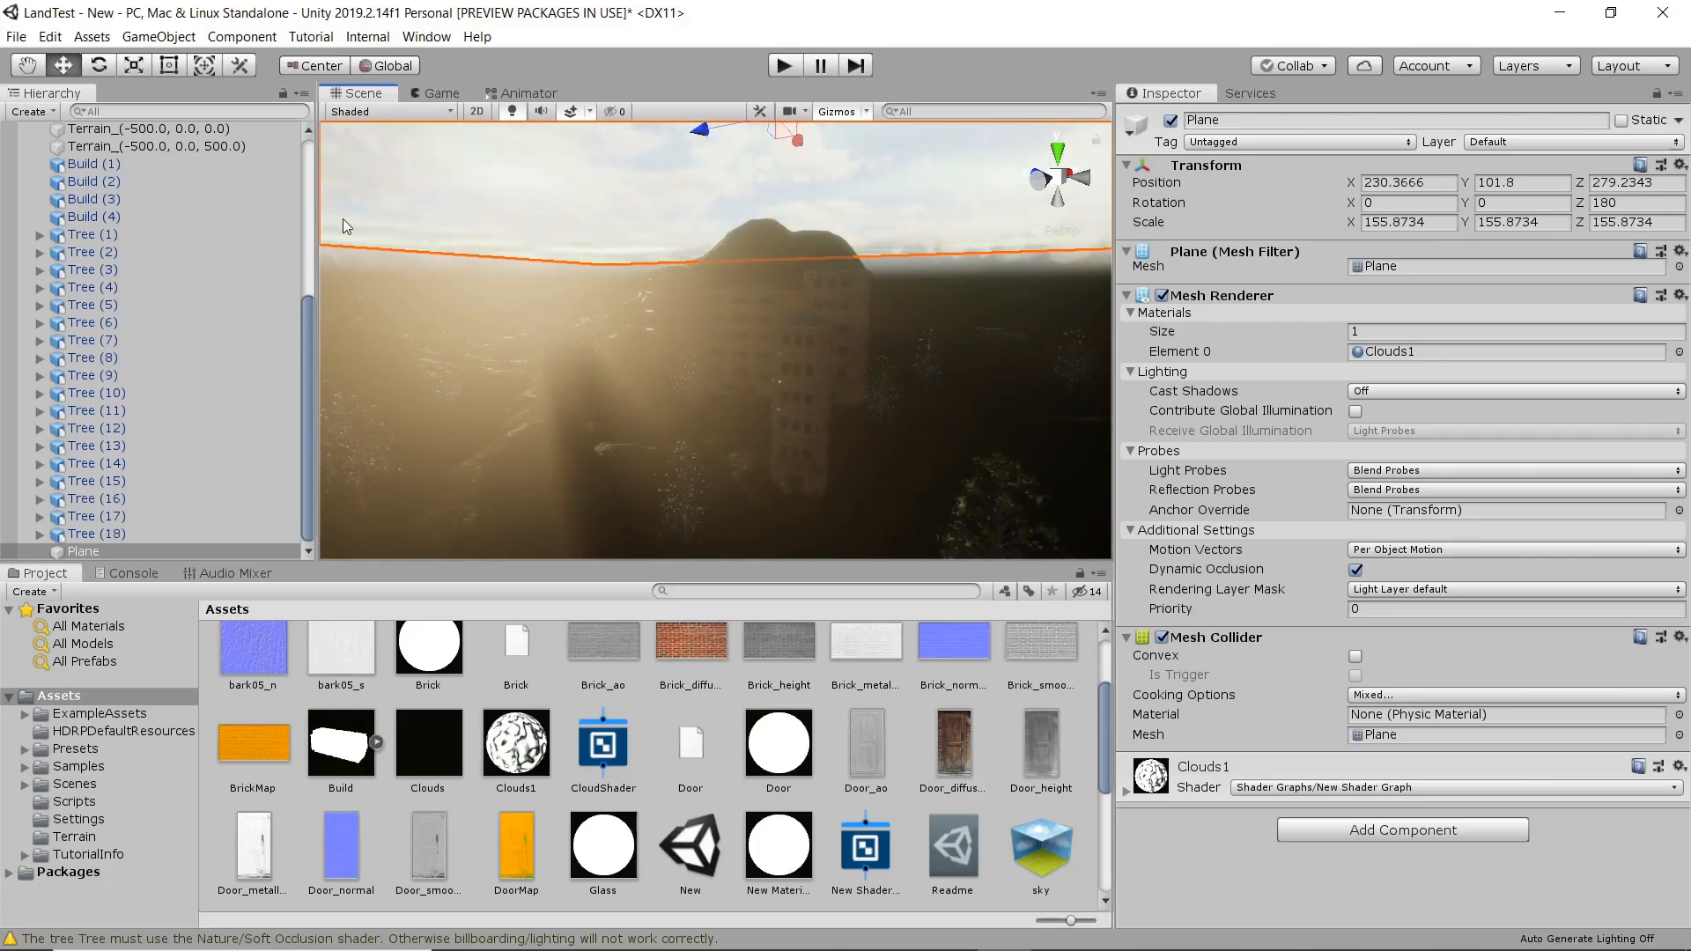
{"action": "left_click", "coordinate": [16, 36]}
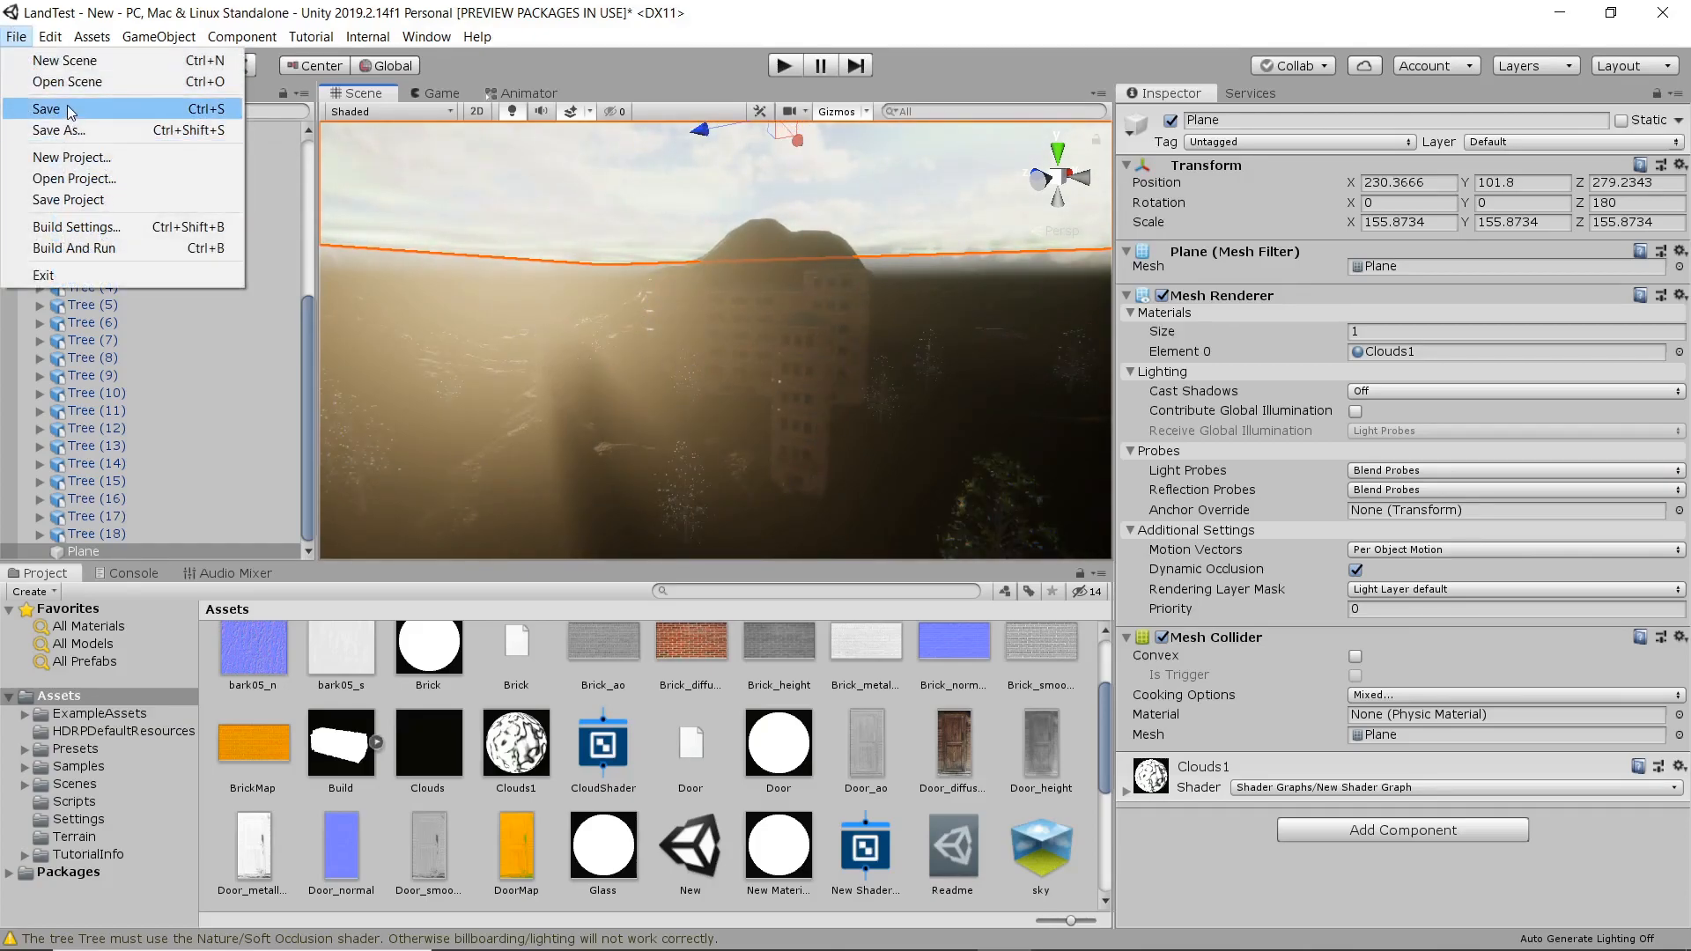
{"action": "left_click", "coordinate": [71, 110]}
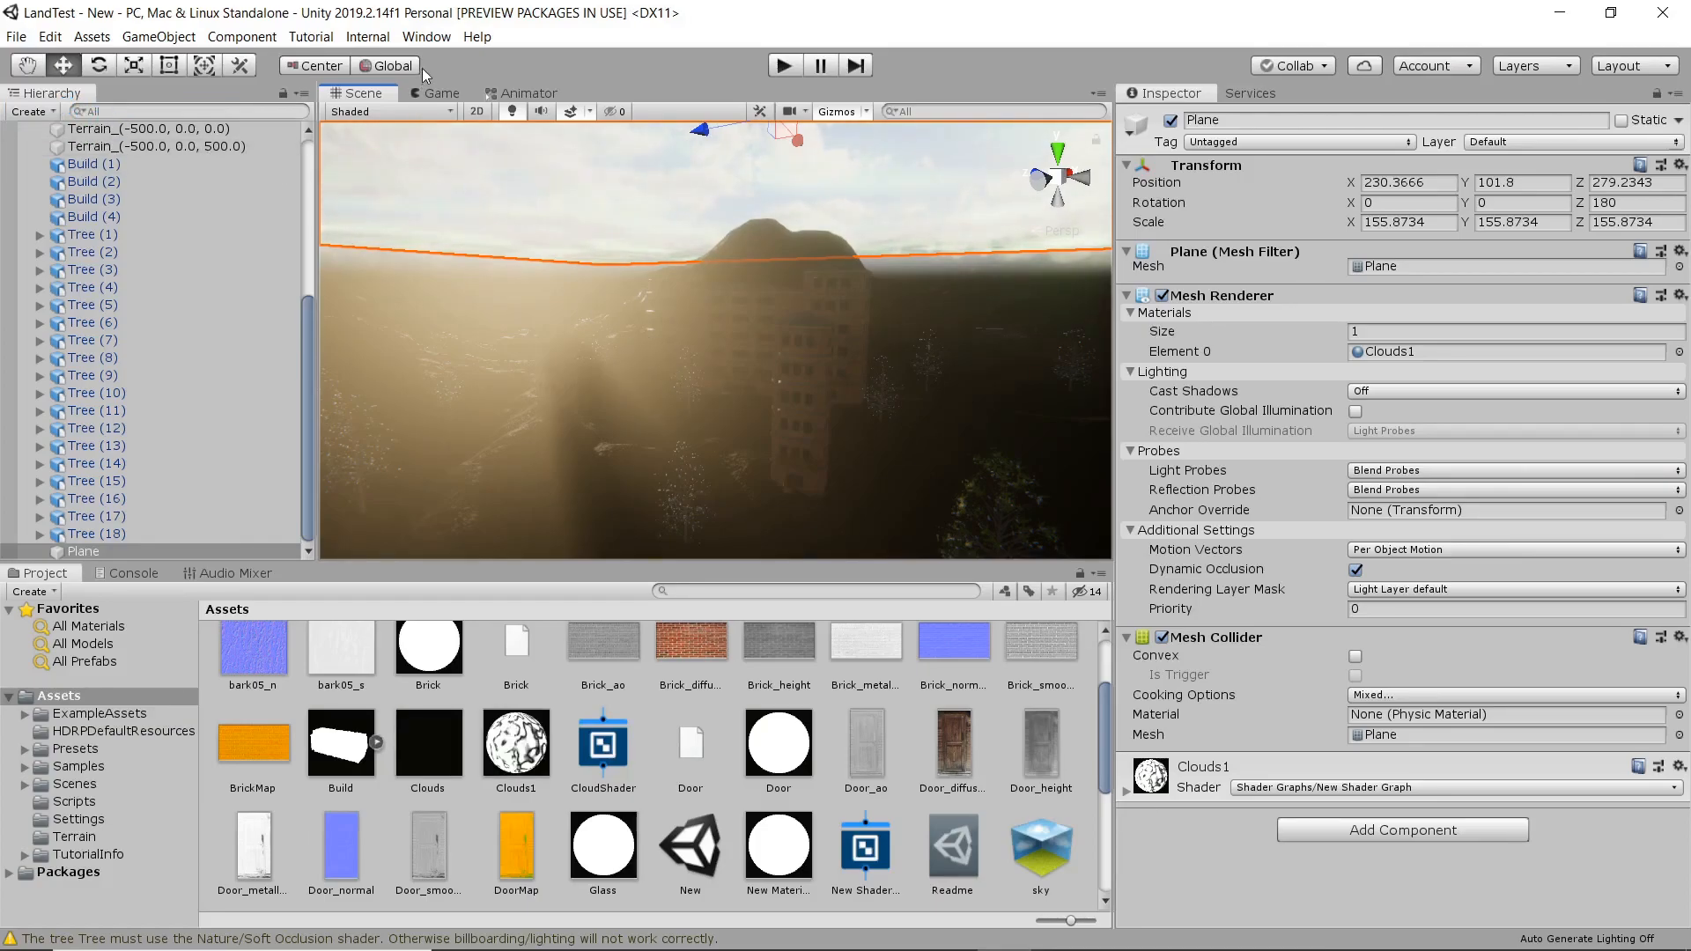
Open the scene's lighting settings, set the lightmapper to Progressive GPU (Preview) and enable Realtime Global Illumination.
{"action": "left_click", "coordinate": [426, 36]}
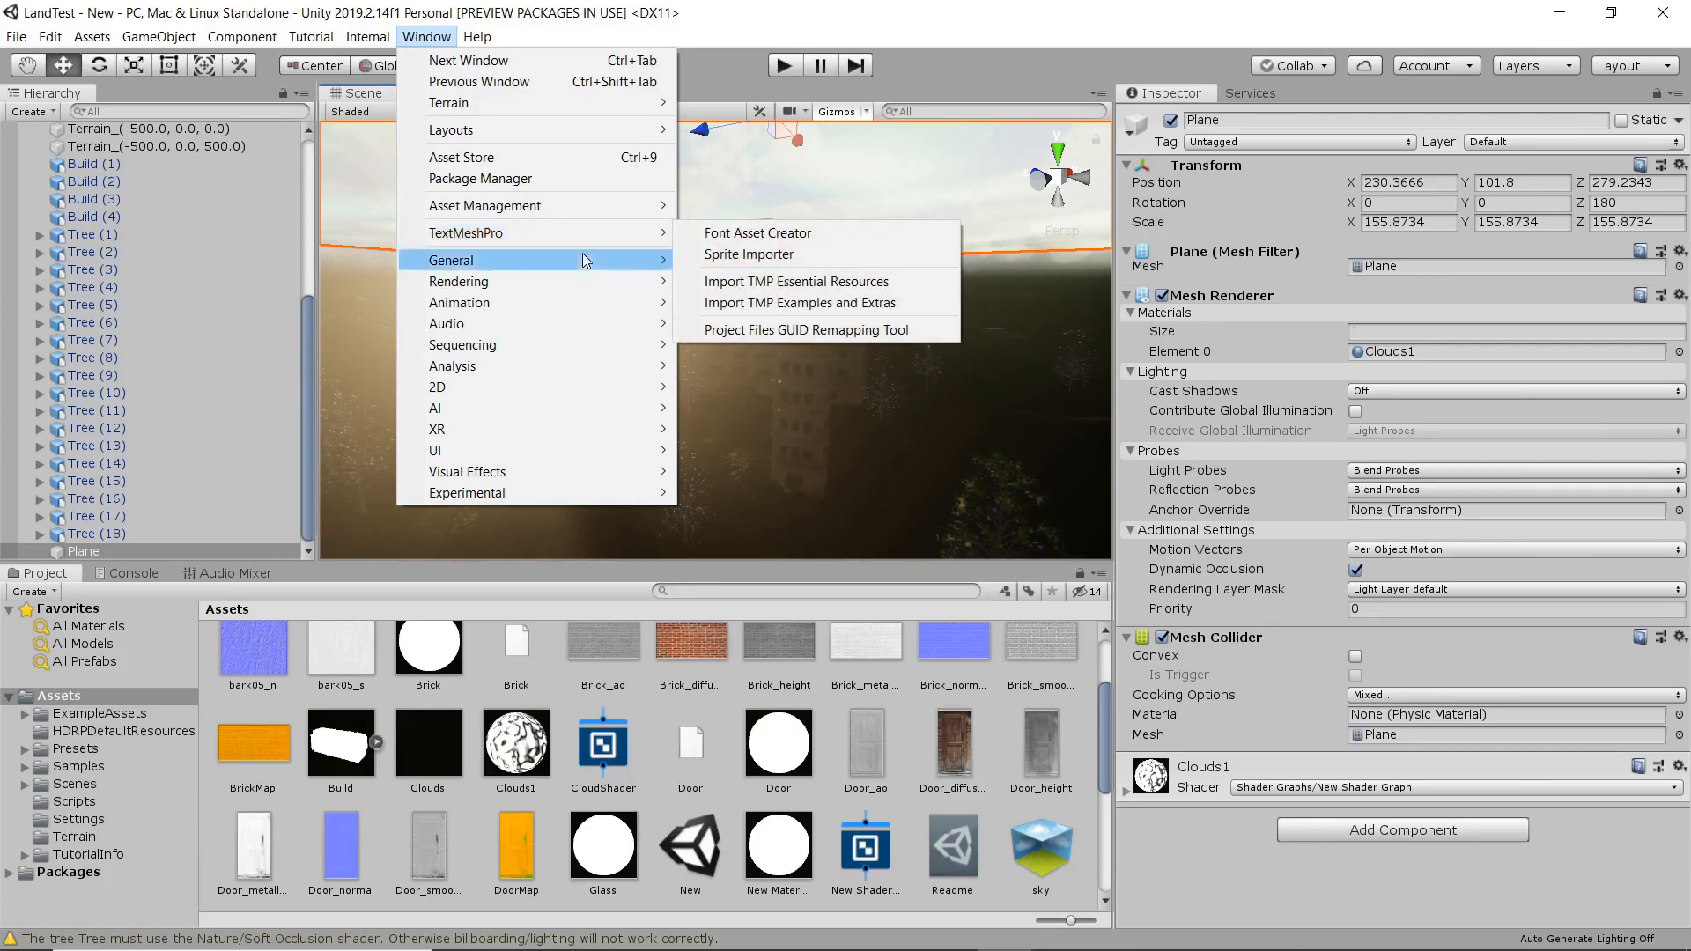
{"action": "mouse_move", "coordinate": [583, 281]}
{"action": "left_click", "coordinate": [723, 281]}
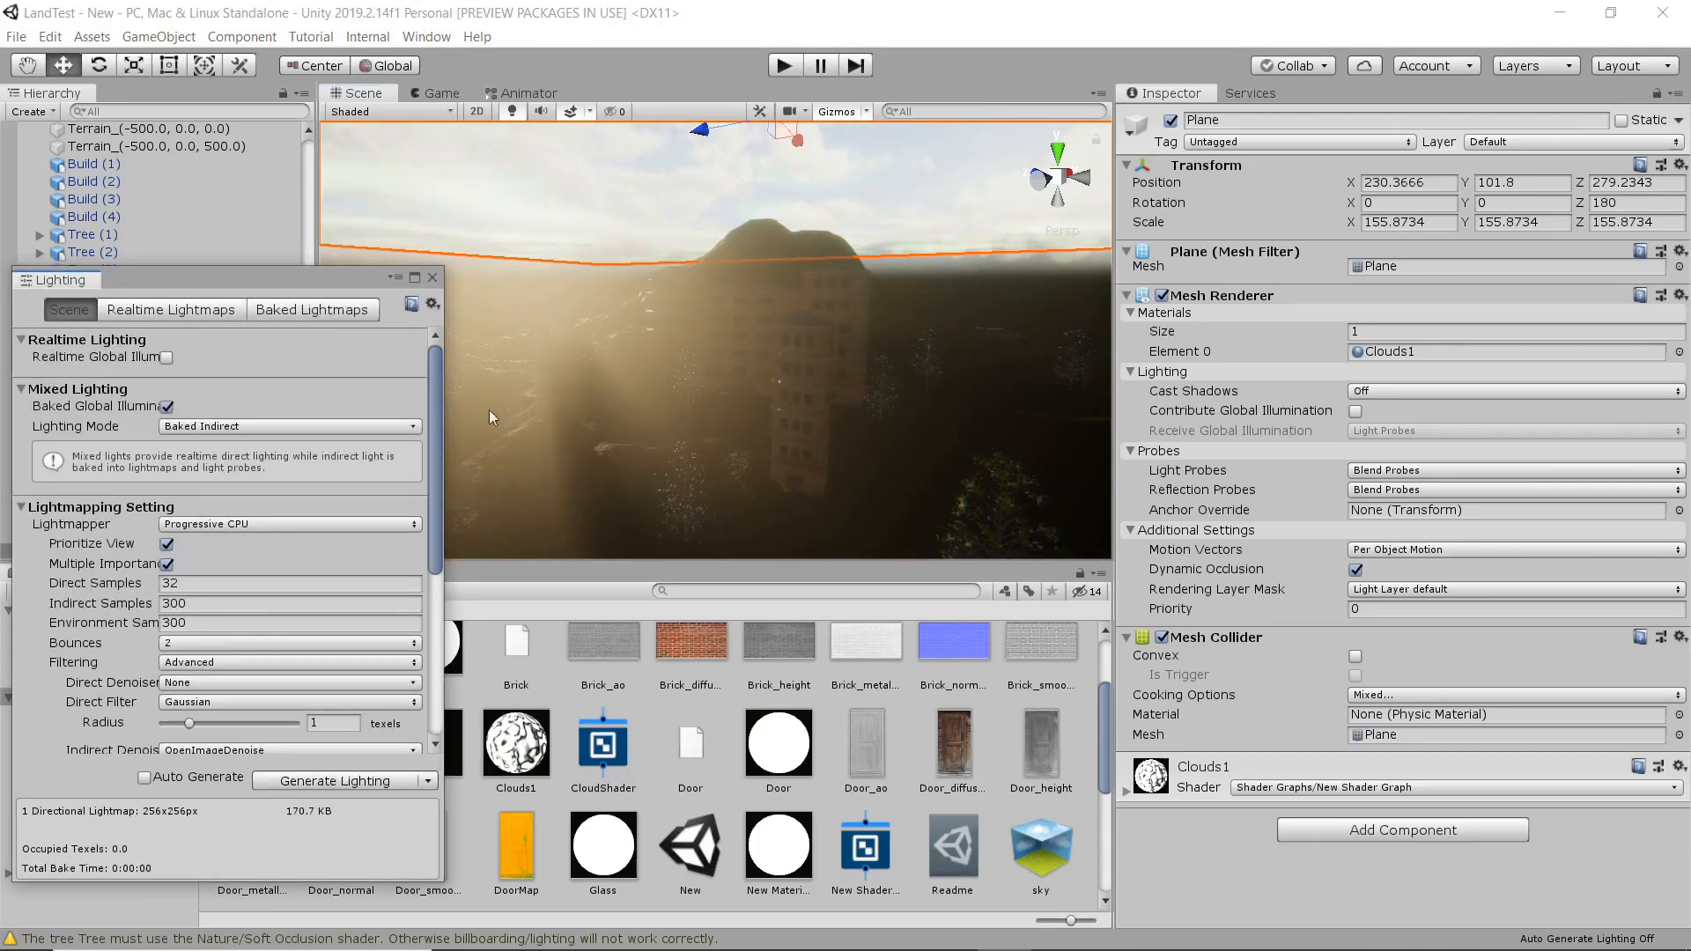
{"action": "left_click", "coordinate": [307, 524]}
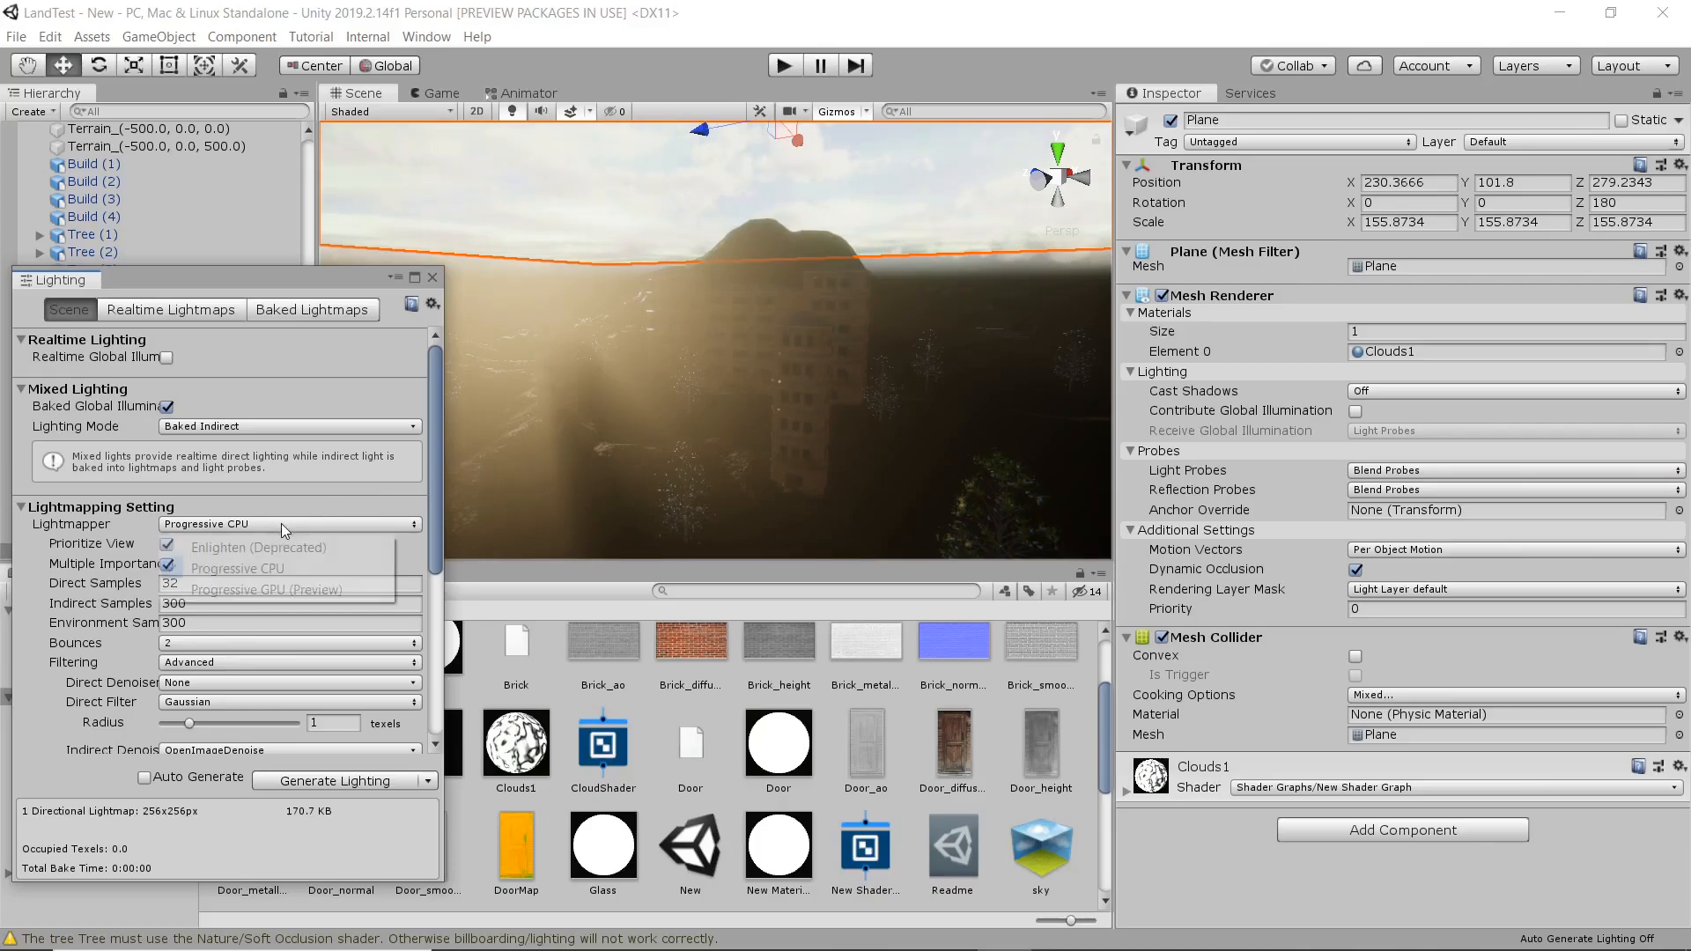
{"action": "left_click", "coordinate": [329, 590]}
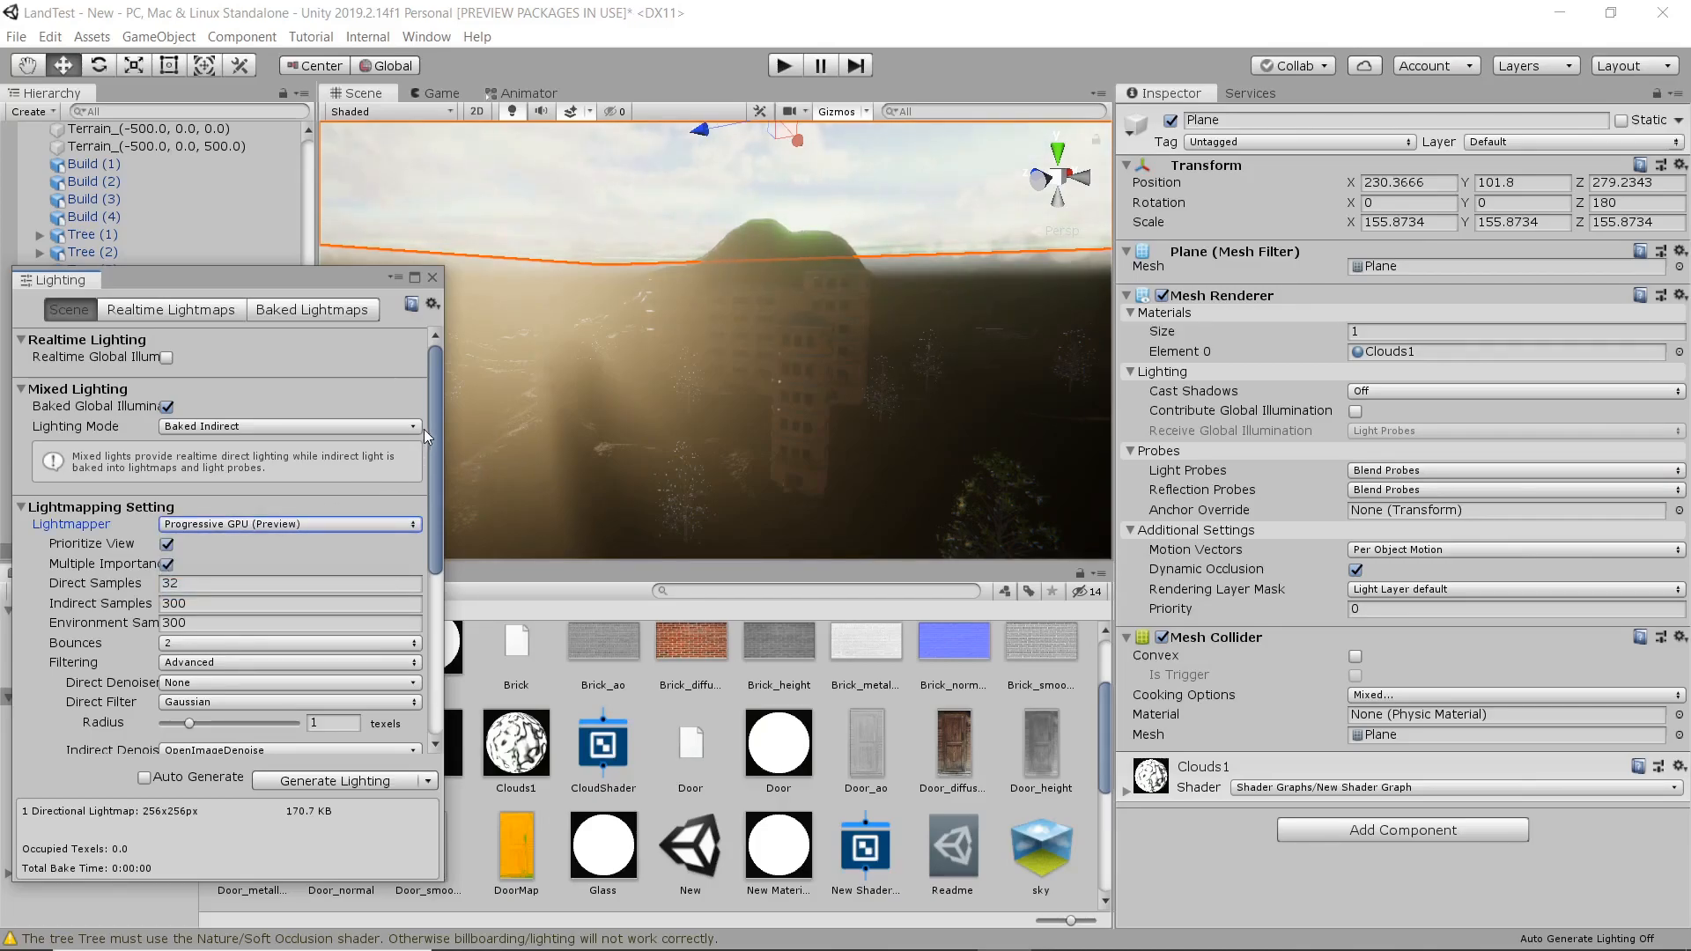
{"action": "left_click_drag", "start_coordinate": [431, 436], "coordinate": [432, 437]}
{"action": "left_click", "coordinate": [165, 356]}
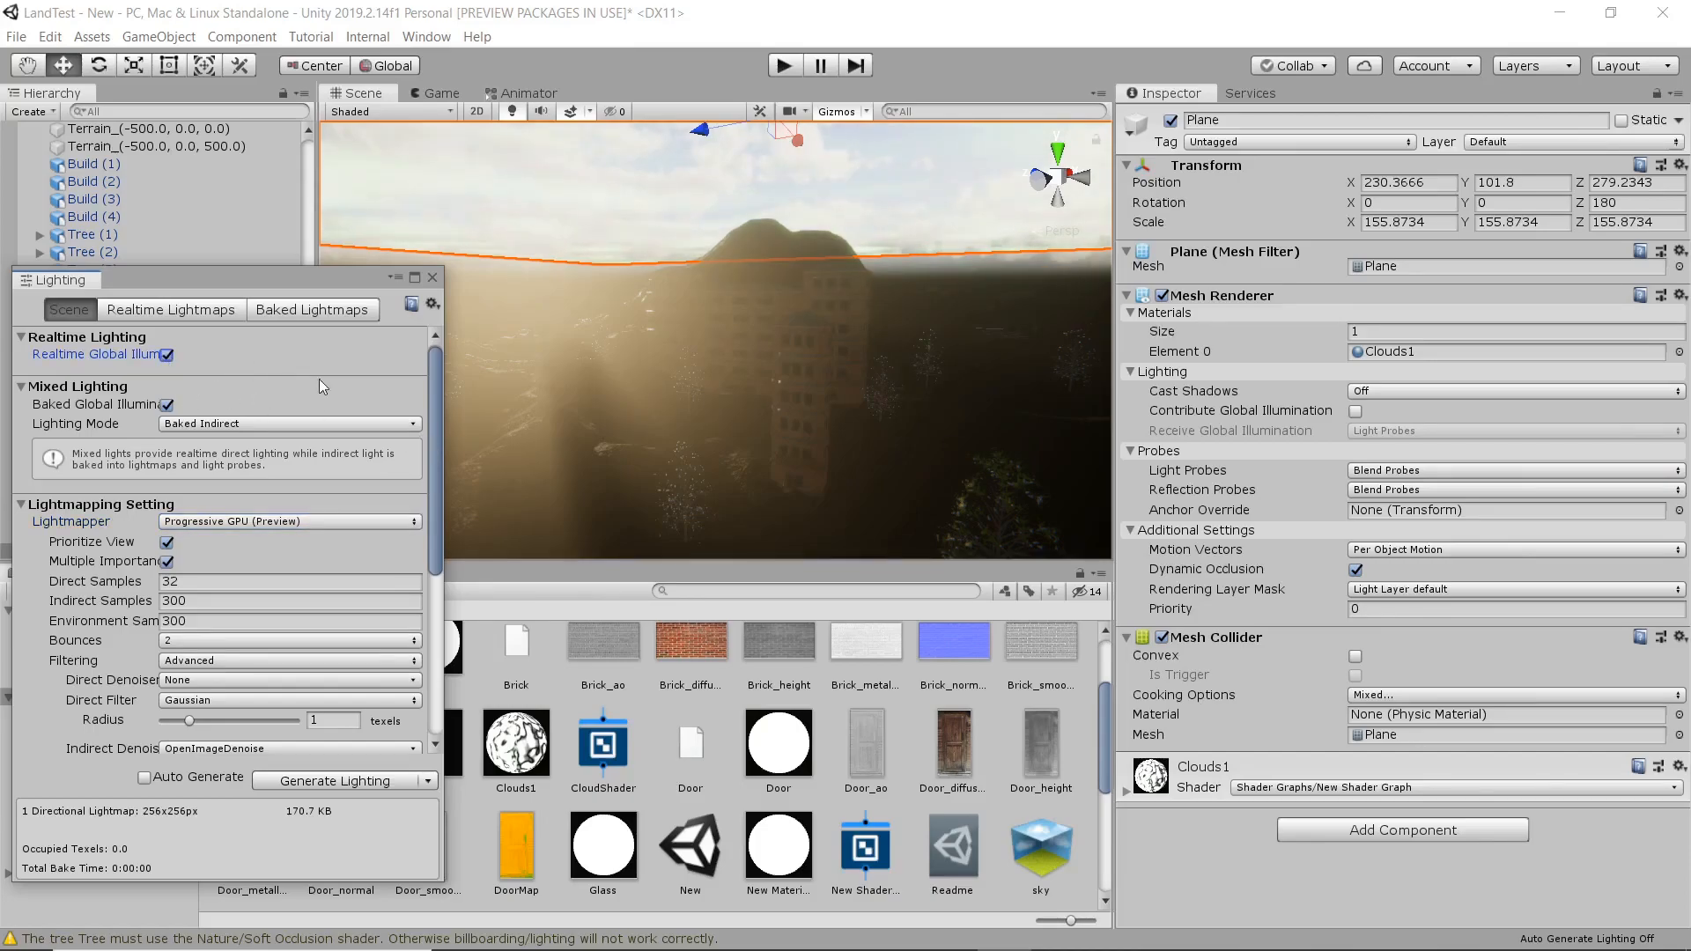
Review the lighting mode, remaining lightmapping settings and lightmap lists, and generate the scene's lighting.
{"action": "left_click_drag", "start_coordinate": [437, 421], "coordinate": [437, 439]}
{"action": "left_click", "coordinate": [366, 388]}
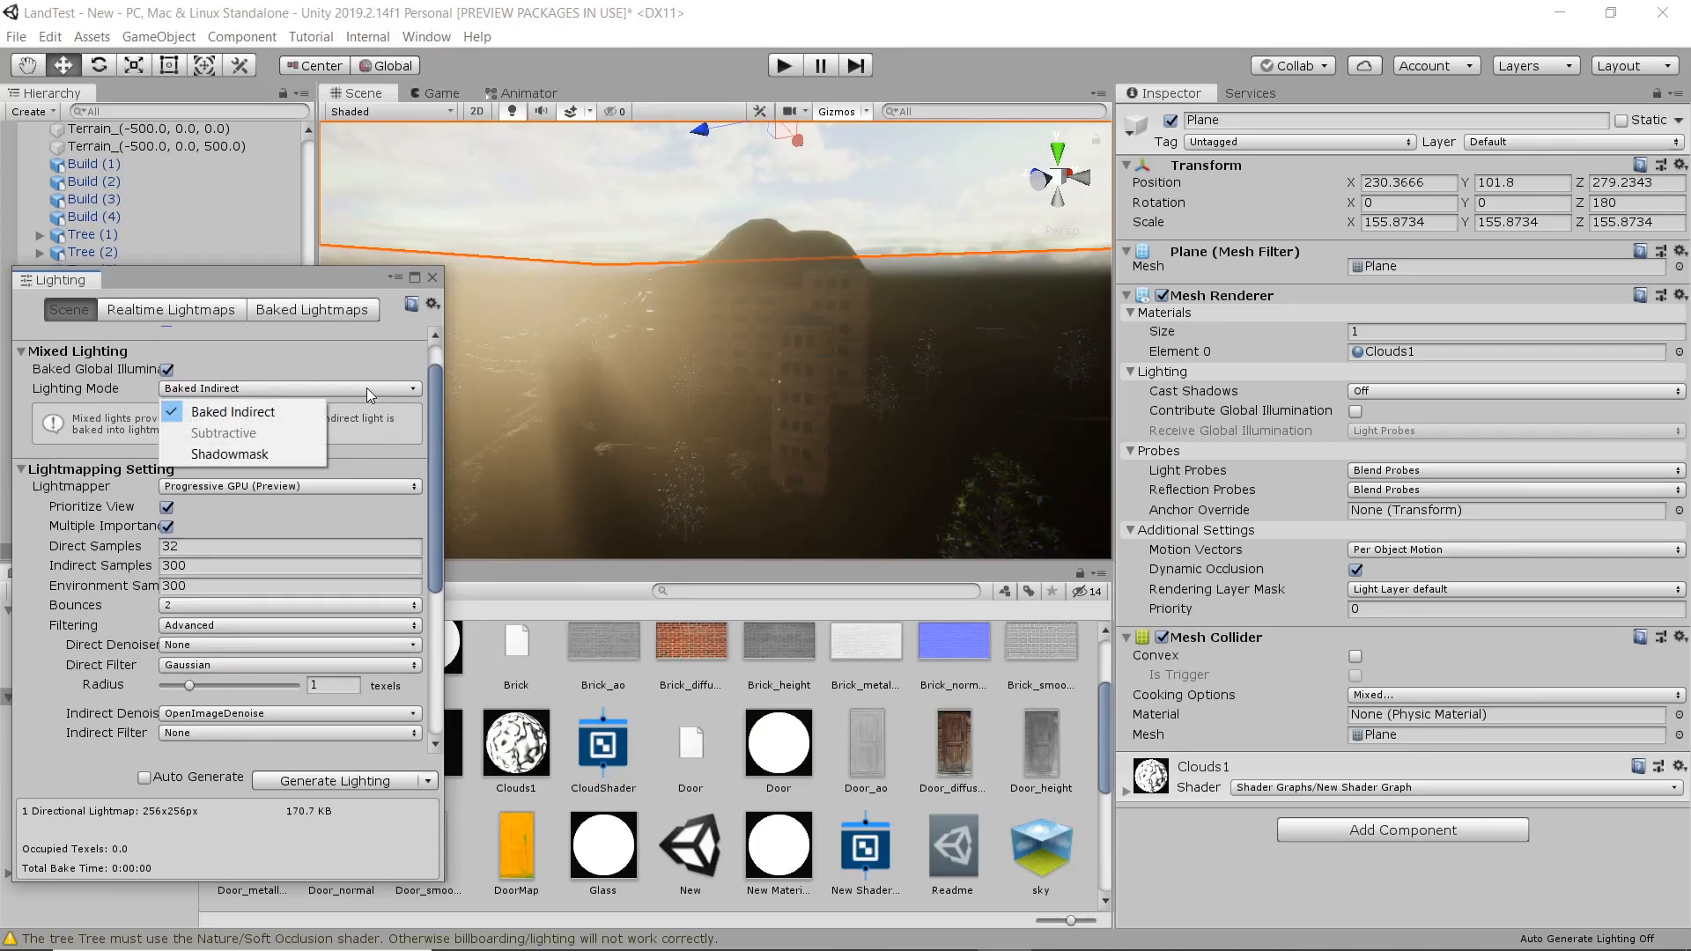
{"action": "left_click", "coordinate": [367, 388]}
{"action": "left_click_drag", "start_coordinate": [431, 403], "coordinate": [432, 577]}
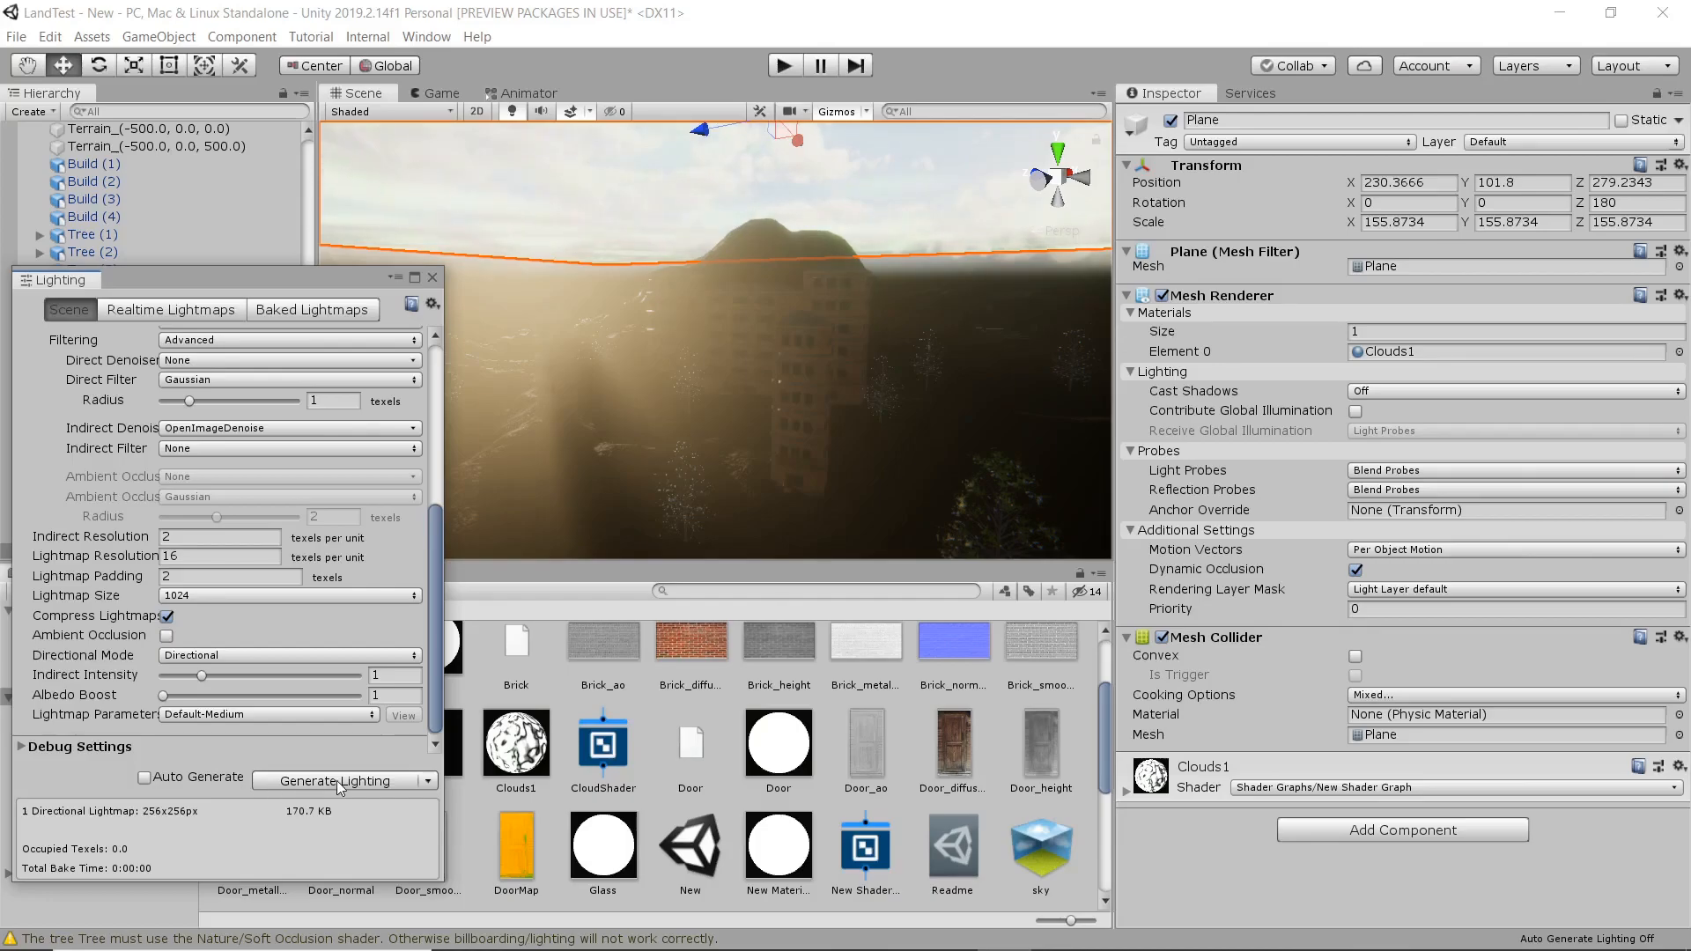
{"action": "left_click", "coordinate": [199, 309]}
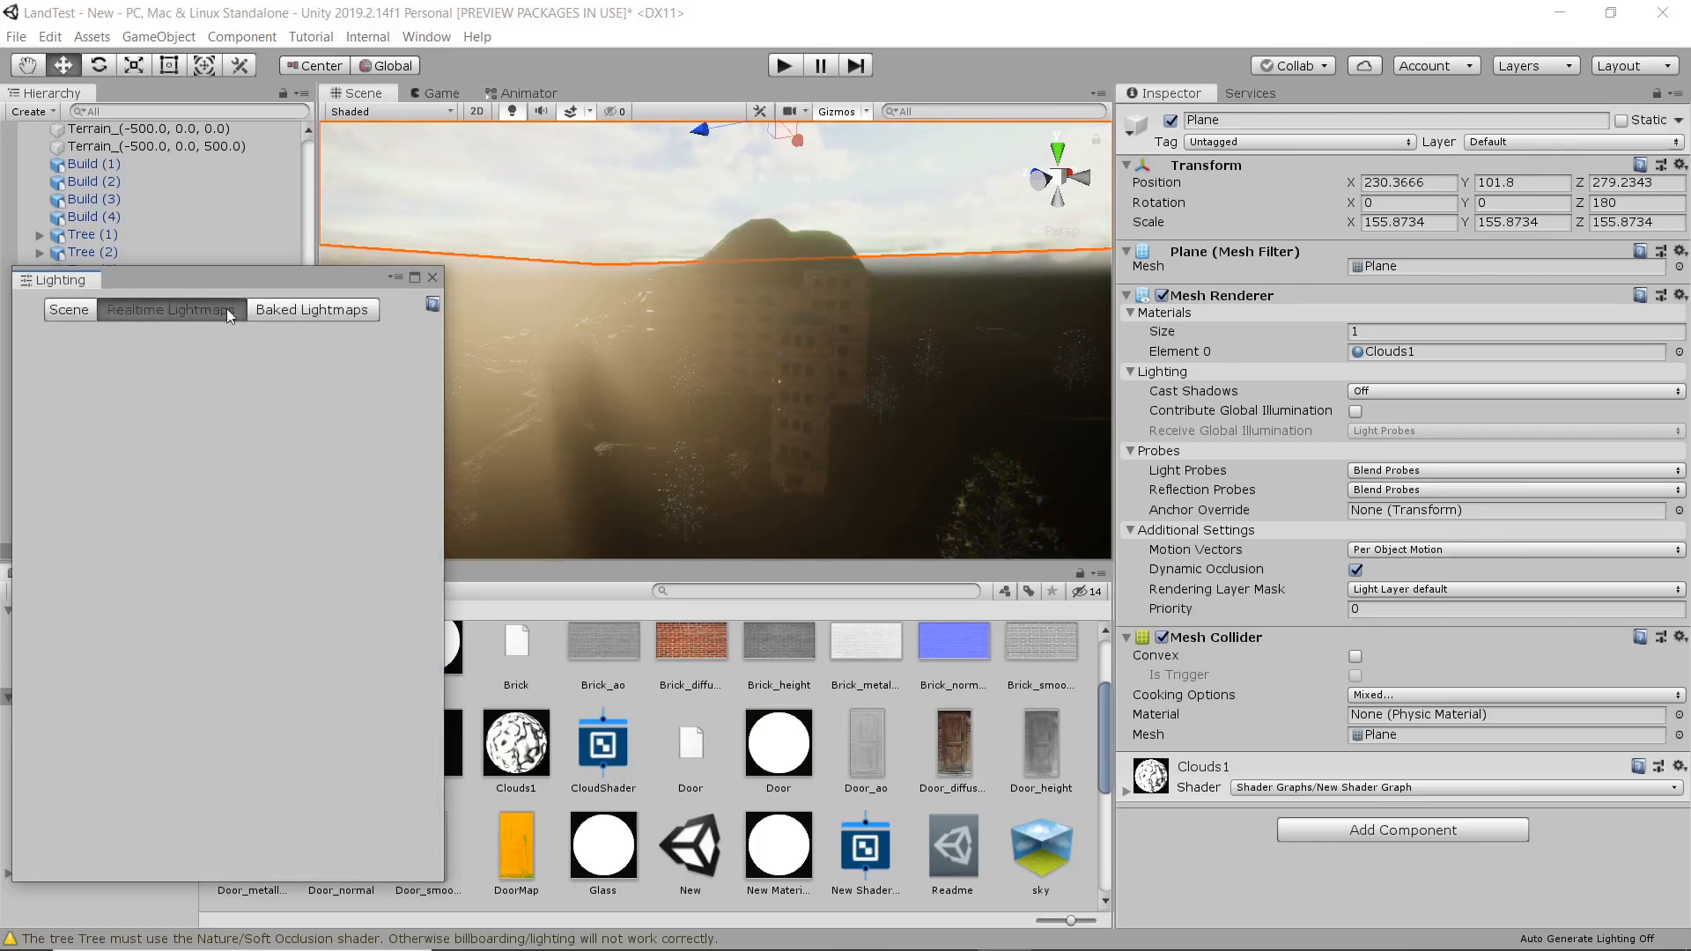
{"action": "left_click", "coordinate": [304, 313]}
{"action": "left_click", "coordinate": [74, 311]}
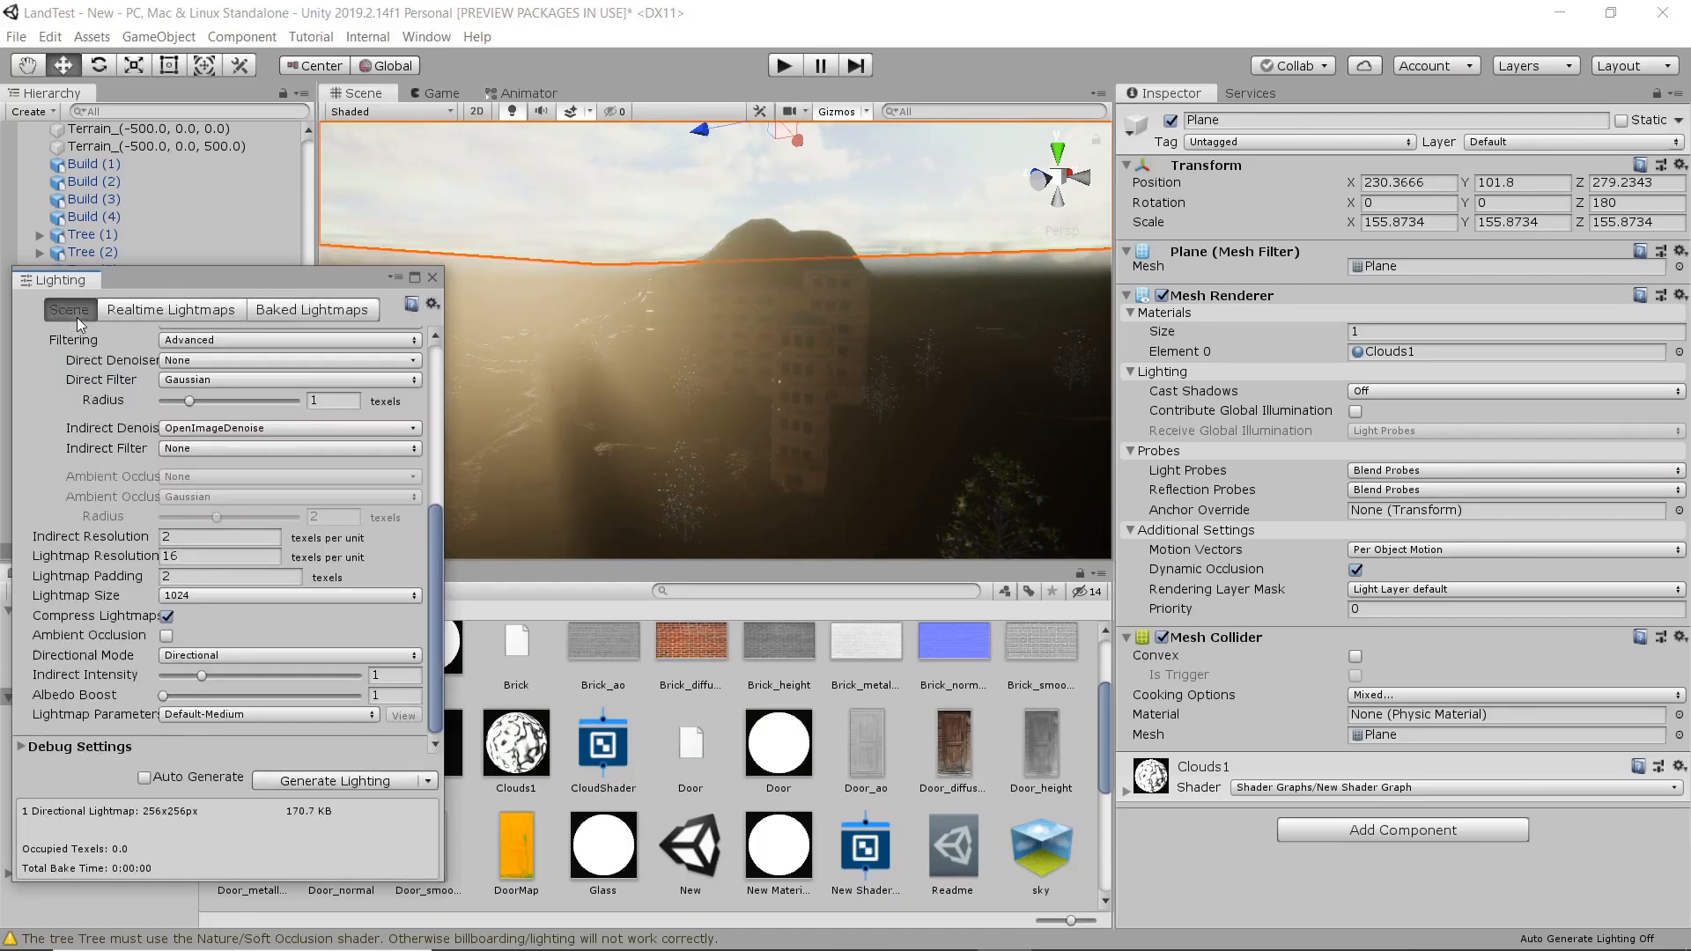
{"action": "left_click", "coordinate": [331, 781]}
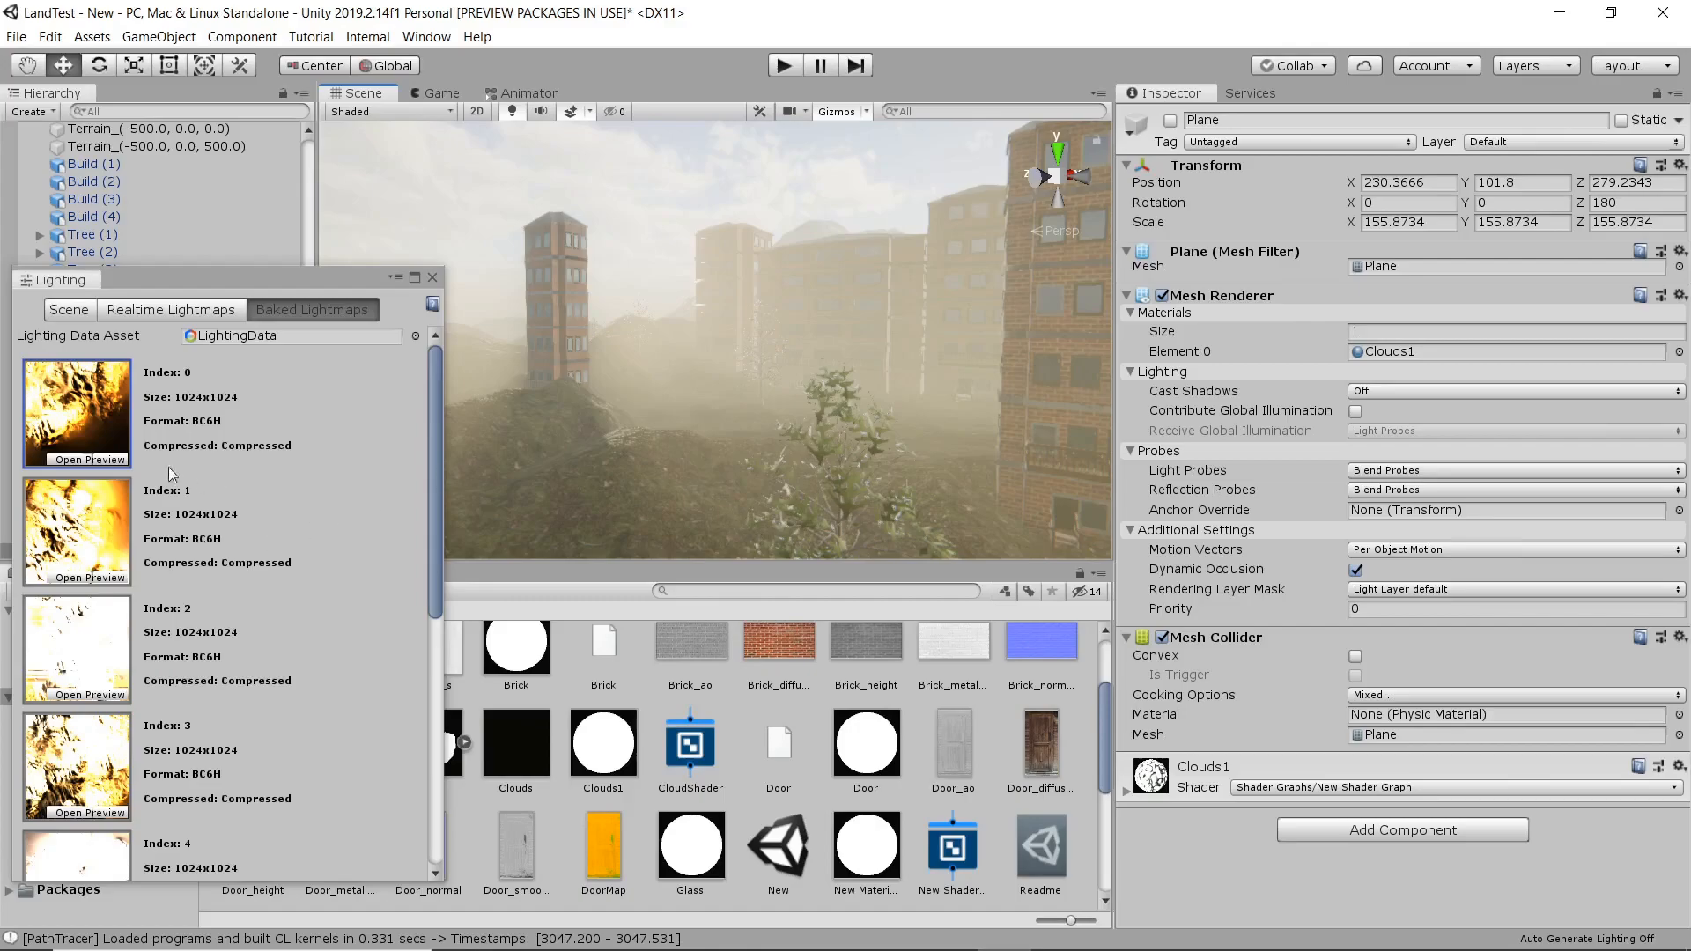
Examine the generated baked lightmaps, including a preview of index 0, and the realtime lightmaps, and close the lighting settings.
{"action": "scroll", "coordinate": [185, 477], "scroll_direction": "down", "scroll_amount": 10}
{"action": "scroll", "coordinate": [160, 522], "scroll_direction": "up", "scroll_amount": 10}
{"action": "left_click", "coordinate": [117, 461]}
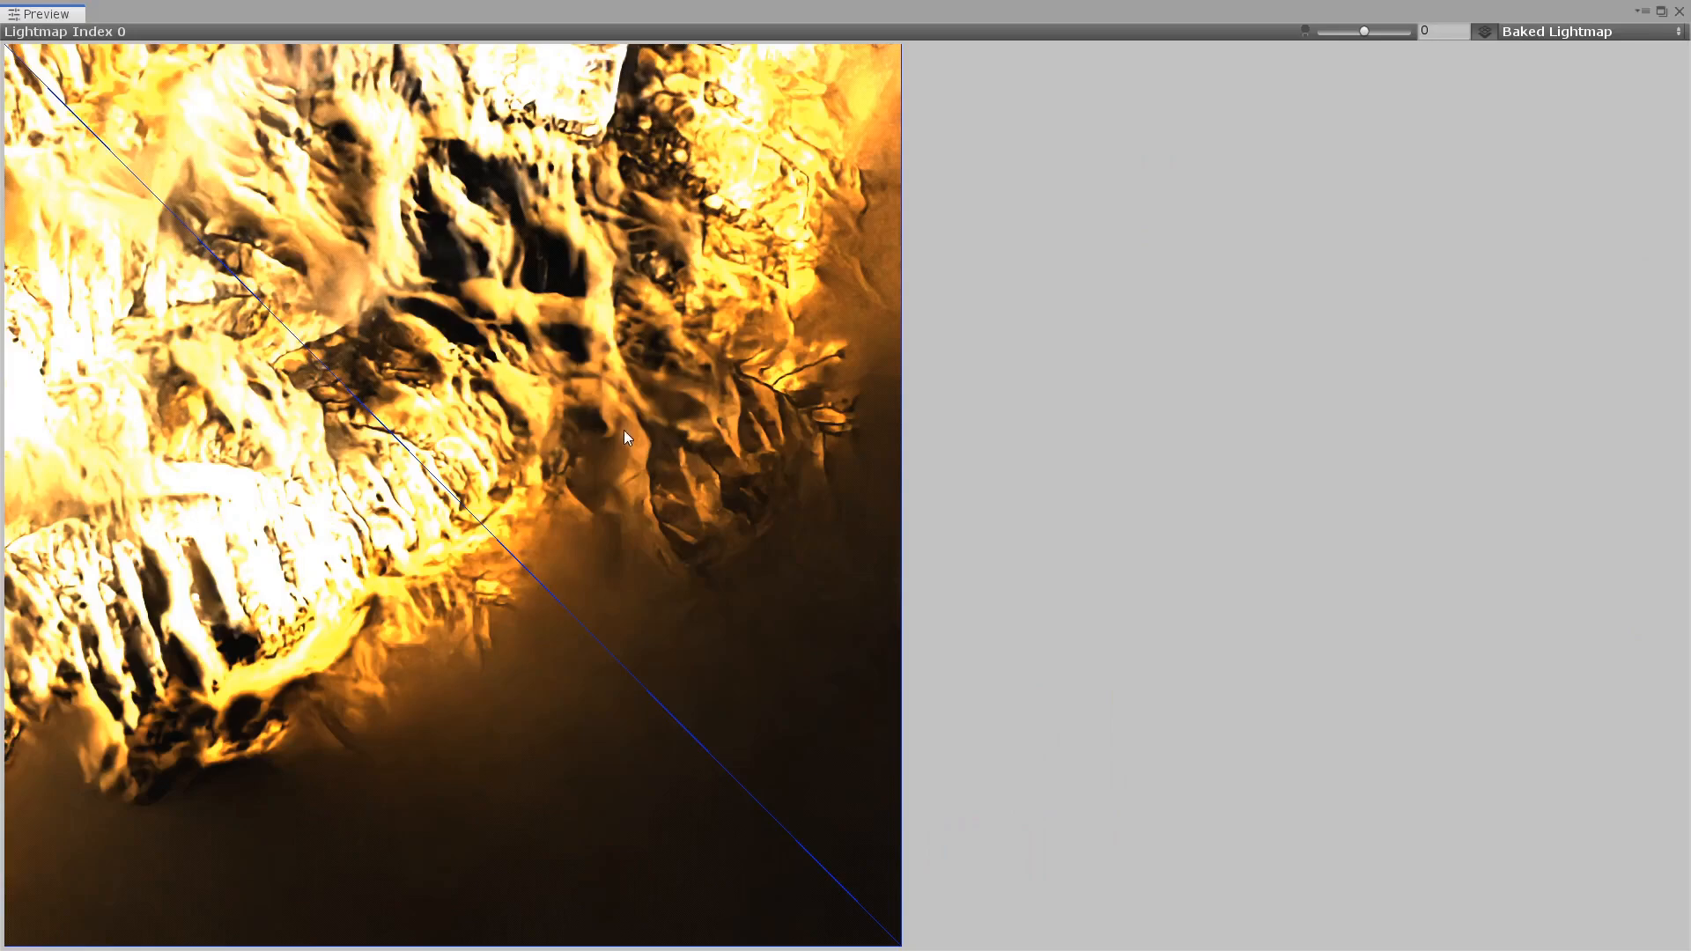
{"action": "left_click", "coordinate": [1679, 12]}
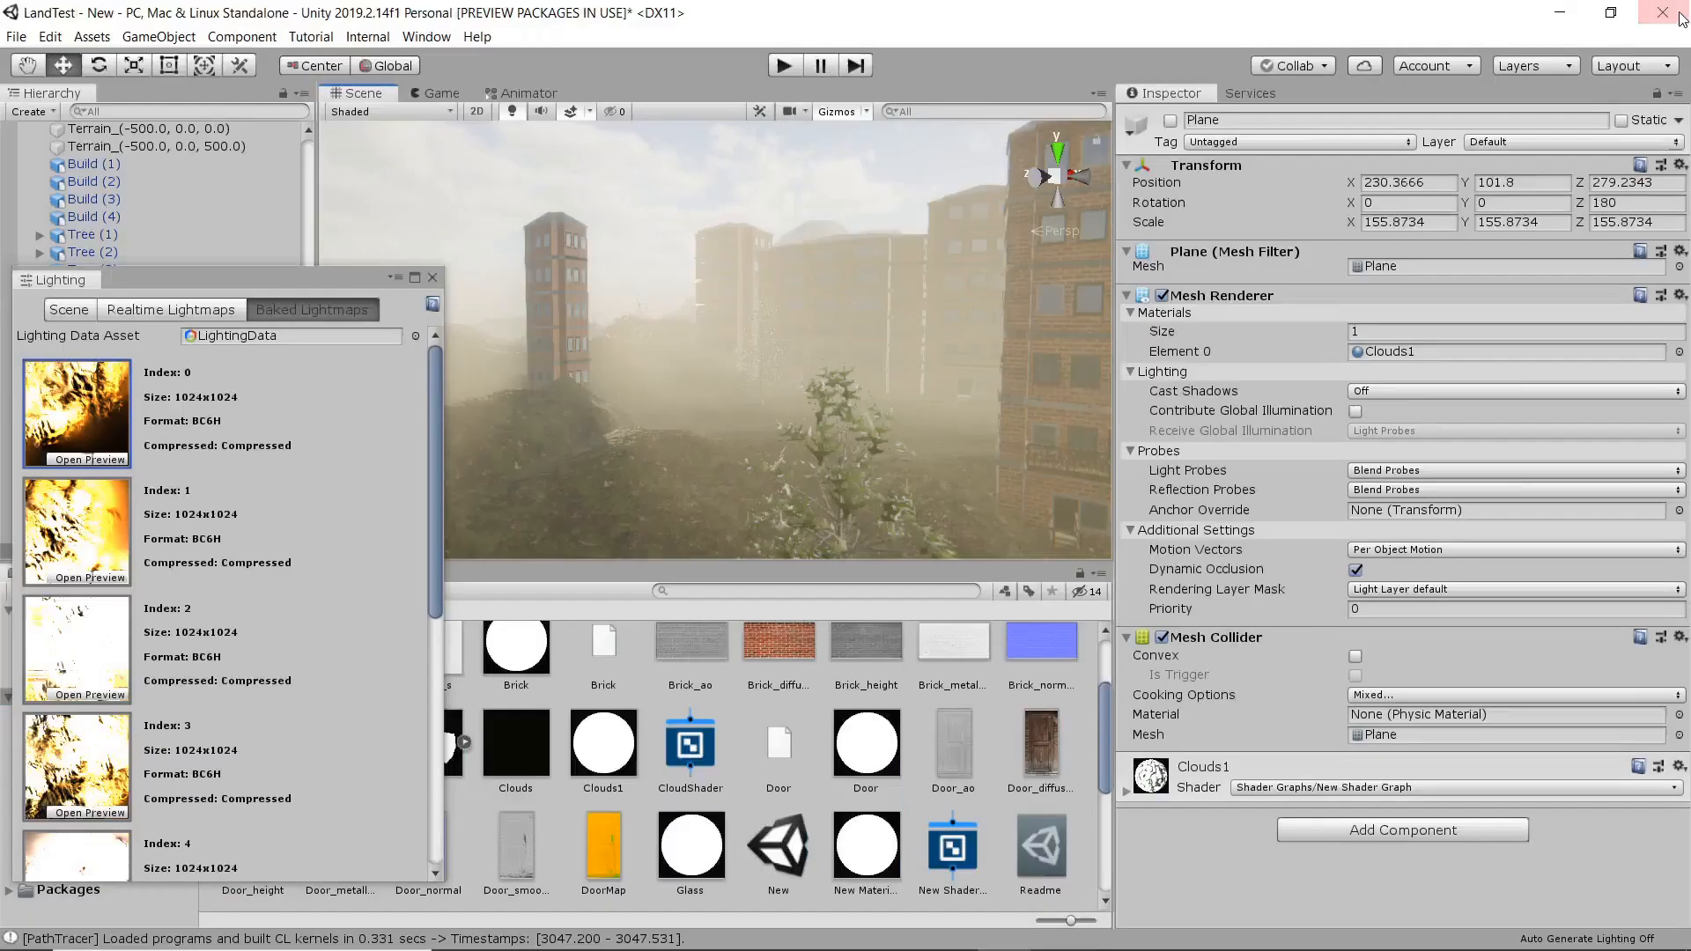
{"action": "left_click", "coordinate": [139, 311]}
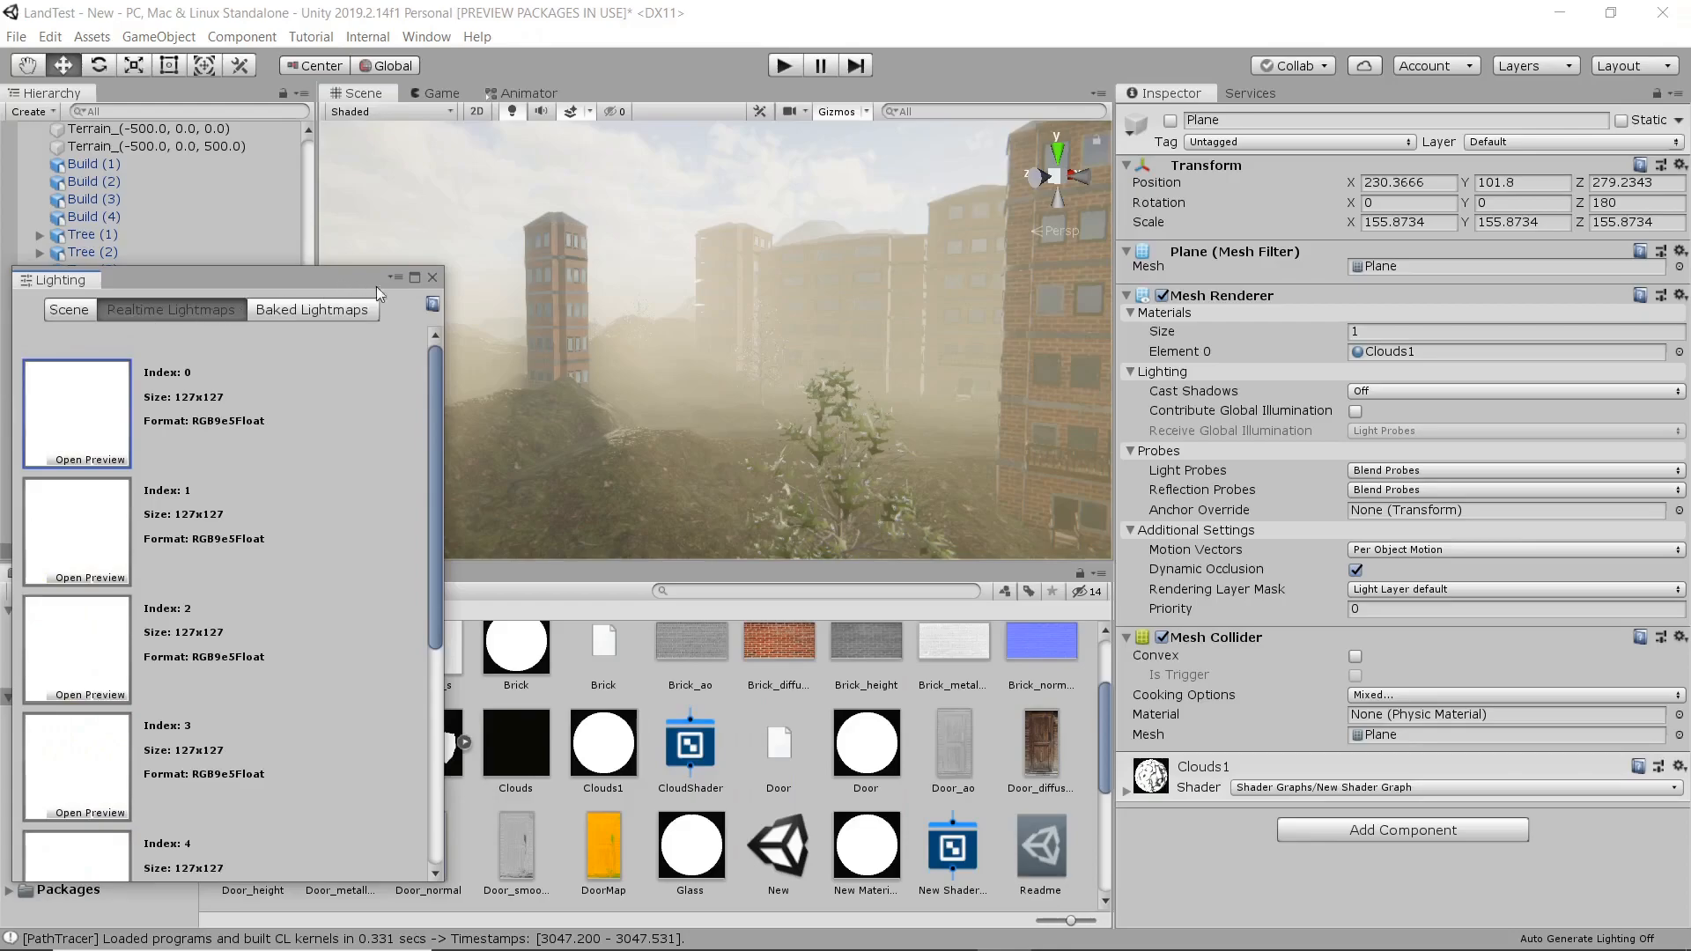
{"action": "left_click", "coordinate": [431, 278]}
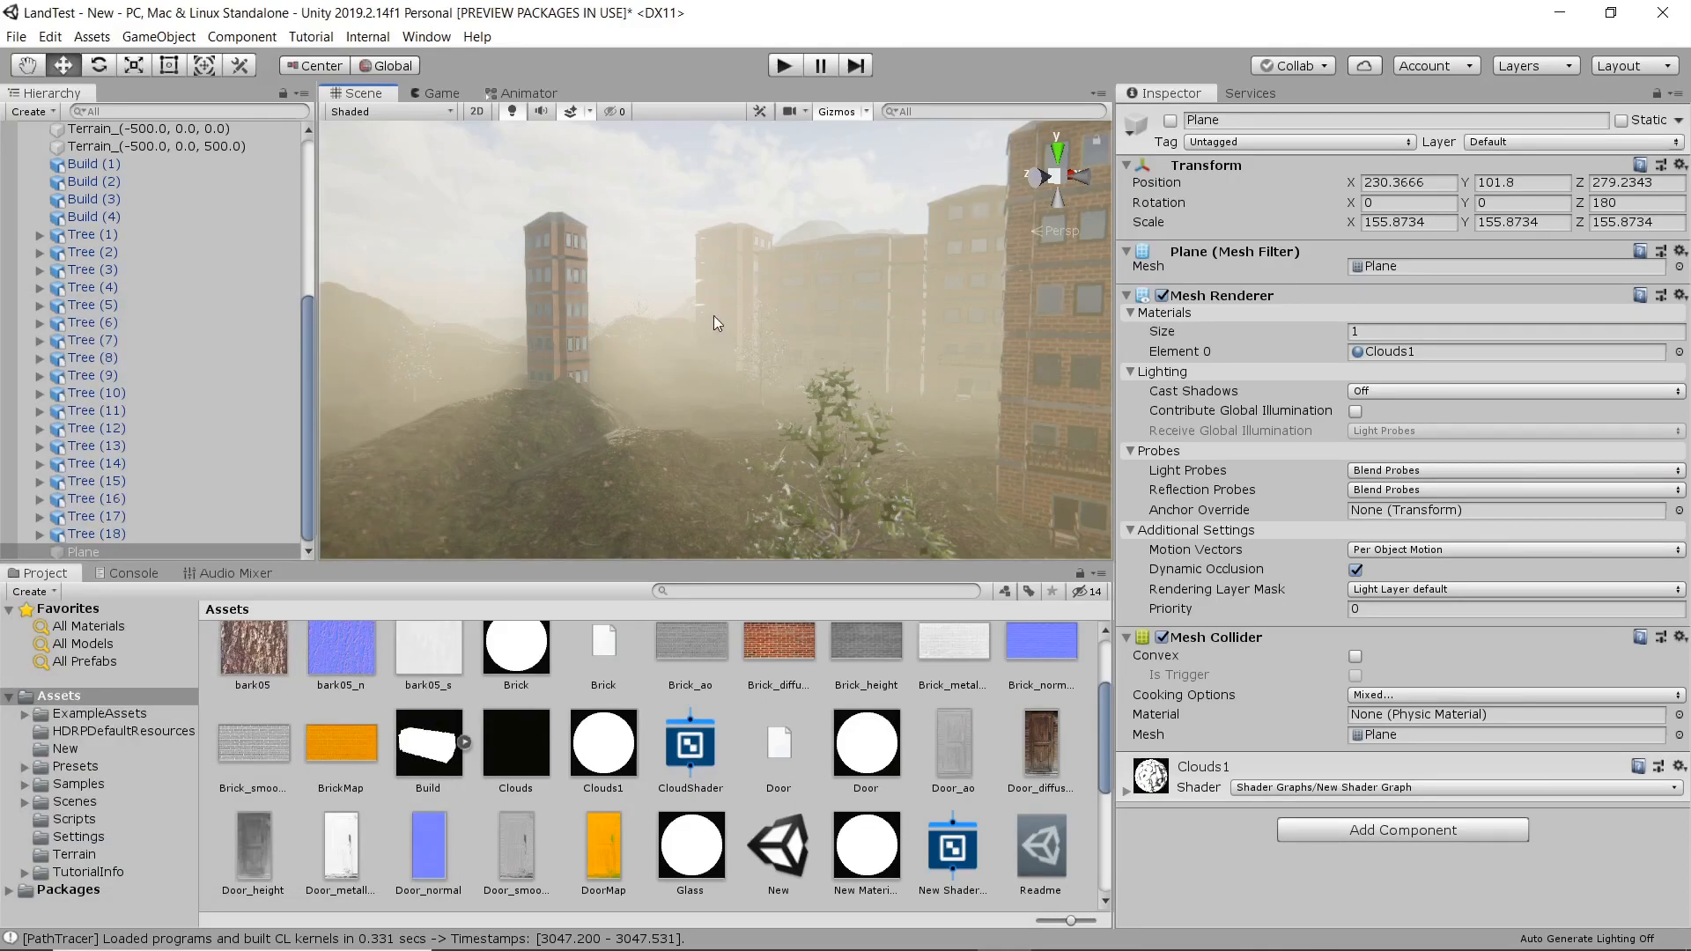
Duplicate the cloud plane nine times, stacking the copies upward until the highest sits at a Y position of 123.5.
{"action": "right_click_drag", "start_coordinate": [462, 317], "coordinate": [500, 292]}
{"action": "key", "text": "w"}
{"action": "scroll", "coordinate": [534, 298], "scroll_direction": "down", "scroll_amount": 3}
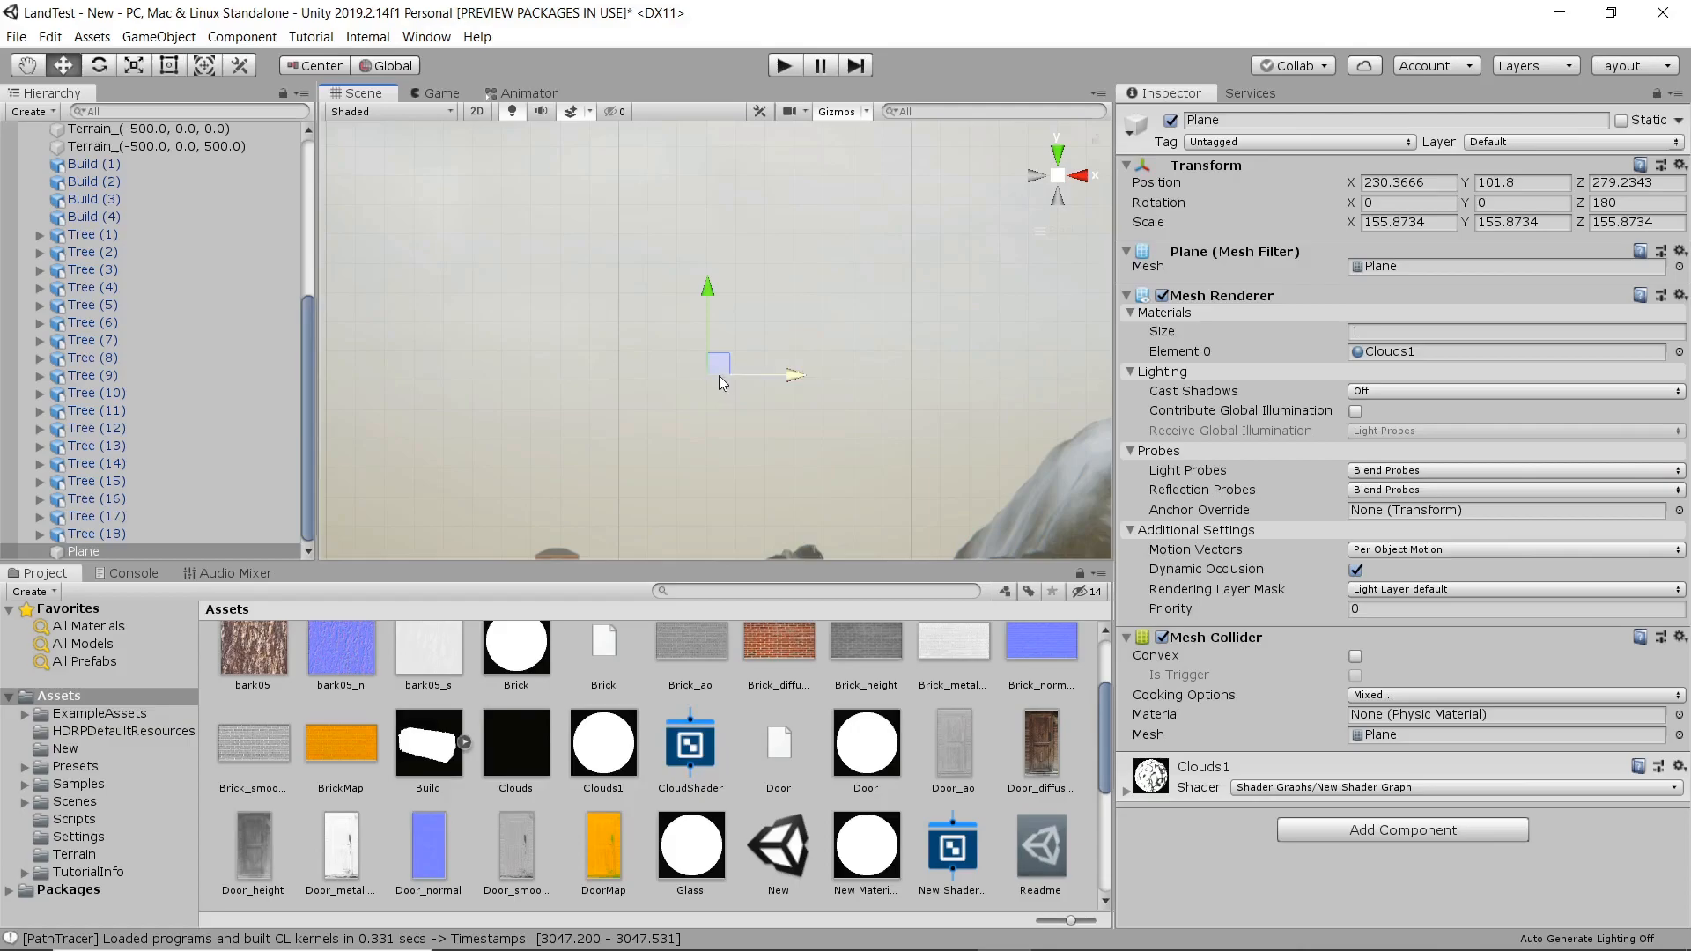
{"action": "key", "text": "ctrl+d"}
{"action": "left_click_drag", "start_coordinate": [707, 298], "coordinate": [713, 229]}
{"action": "key", "text": "ctrl+d"}
{"action": "key", "text": "ctrl+d"}
{"action": "key", "text": "ctrl+d"}
{"action": "key", "text": "ctrl+d"}
{"action": "key", "text": "ctrl+d"}
{"action": "key", "text": "ctrl+d"}
{"action": "key", "text": "ctrl+d"}
{"action": "key", "text": "ctrl+d"}
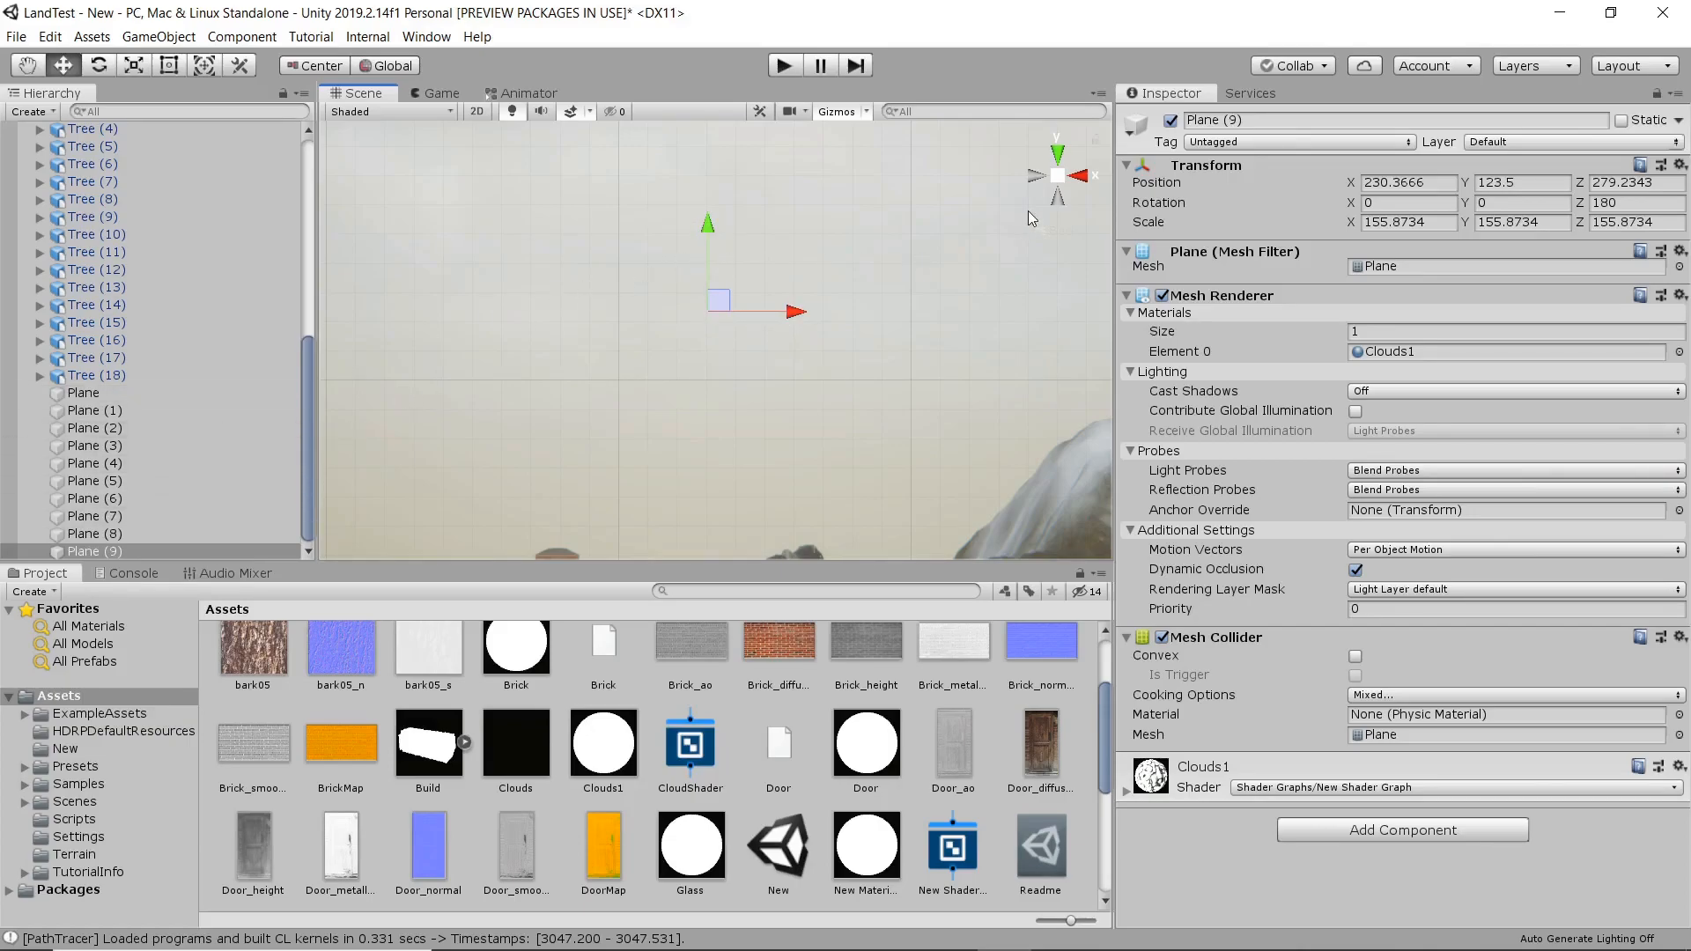
Return to a perspective view and inspect the stacked cloud layers from among the buildings.
{"action": "left_click", "coordinate": [1064, 183]}
{"action": "middle_click_drag", "start_coordinate": [727, 409], "coordinate": [753, 273]}
{"action": "middle_click_drag", "start_coordinate": [674, 381], "coordinate": [880, 299]}
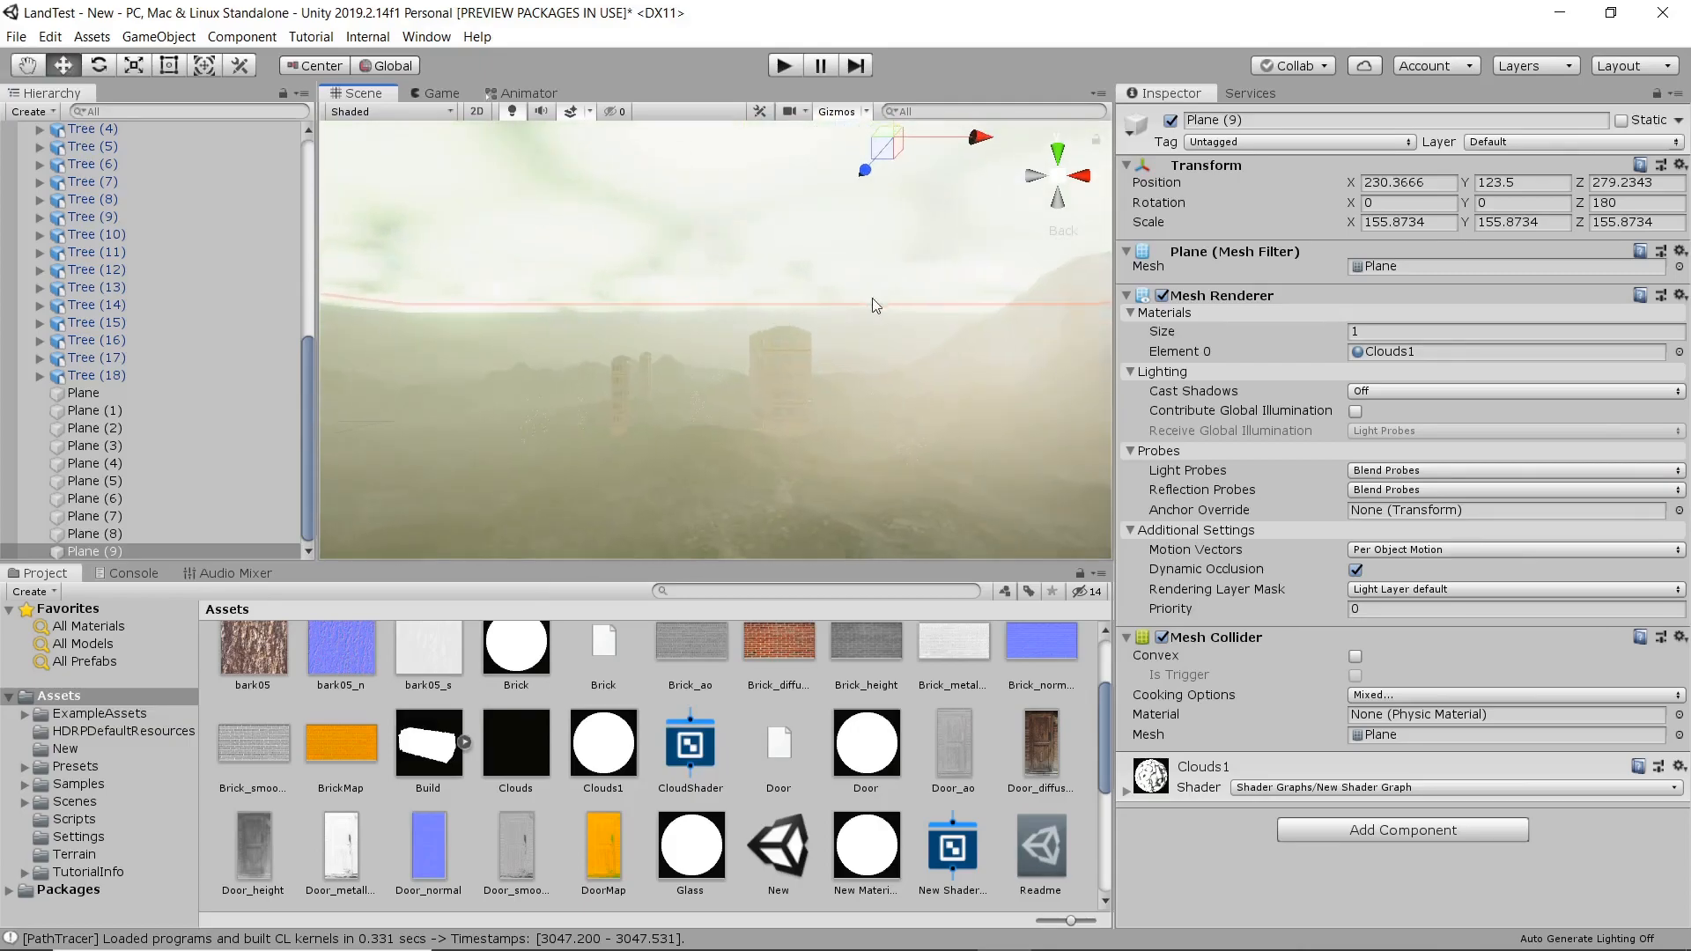
{"action": "scroll", "coordinate": [599, 389], "scroll_direction": "up", "scroll_amount": 3}
{"action": "right_click_drag", "start_coordinate": [599, 389], "coordinate": [951, 396]}
{"action": "middle_click_drag", "start_coordinate": [576, 431], "coordinate": [891, 415]}
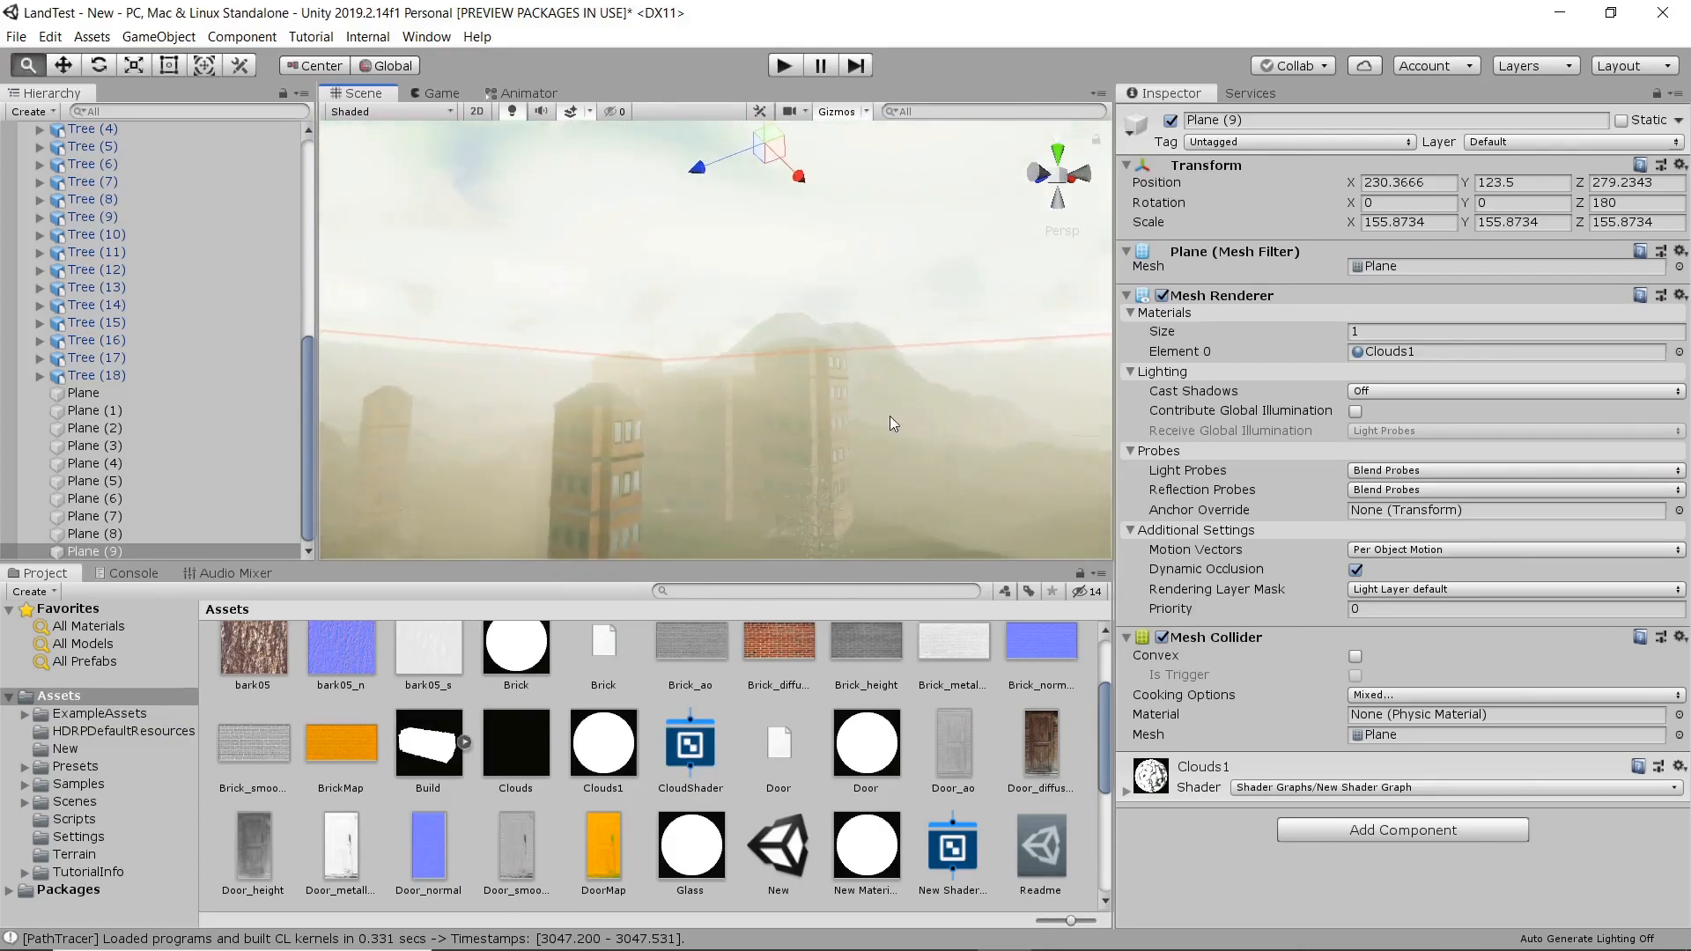
Move the Main Camera to about X 131.6, Z 183.1 in the top view and check its framing in the Game view.
{"action": "middle_click_drag", "start_coordinate": [503, 428], "coordinate": [664, 399]}
{"action": "scroll", "coordinate": [231, 396], "scroll_direction": "up", "scroll_amount": 9}
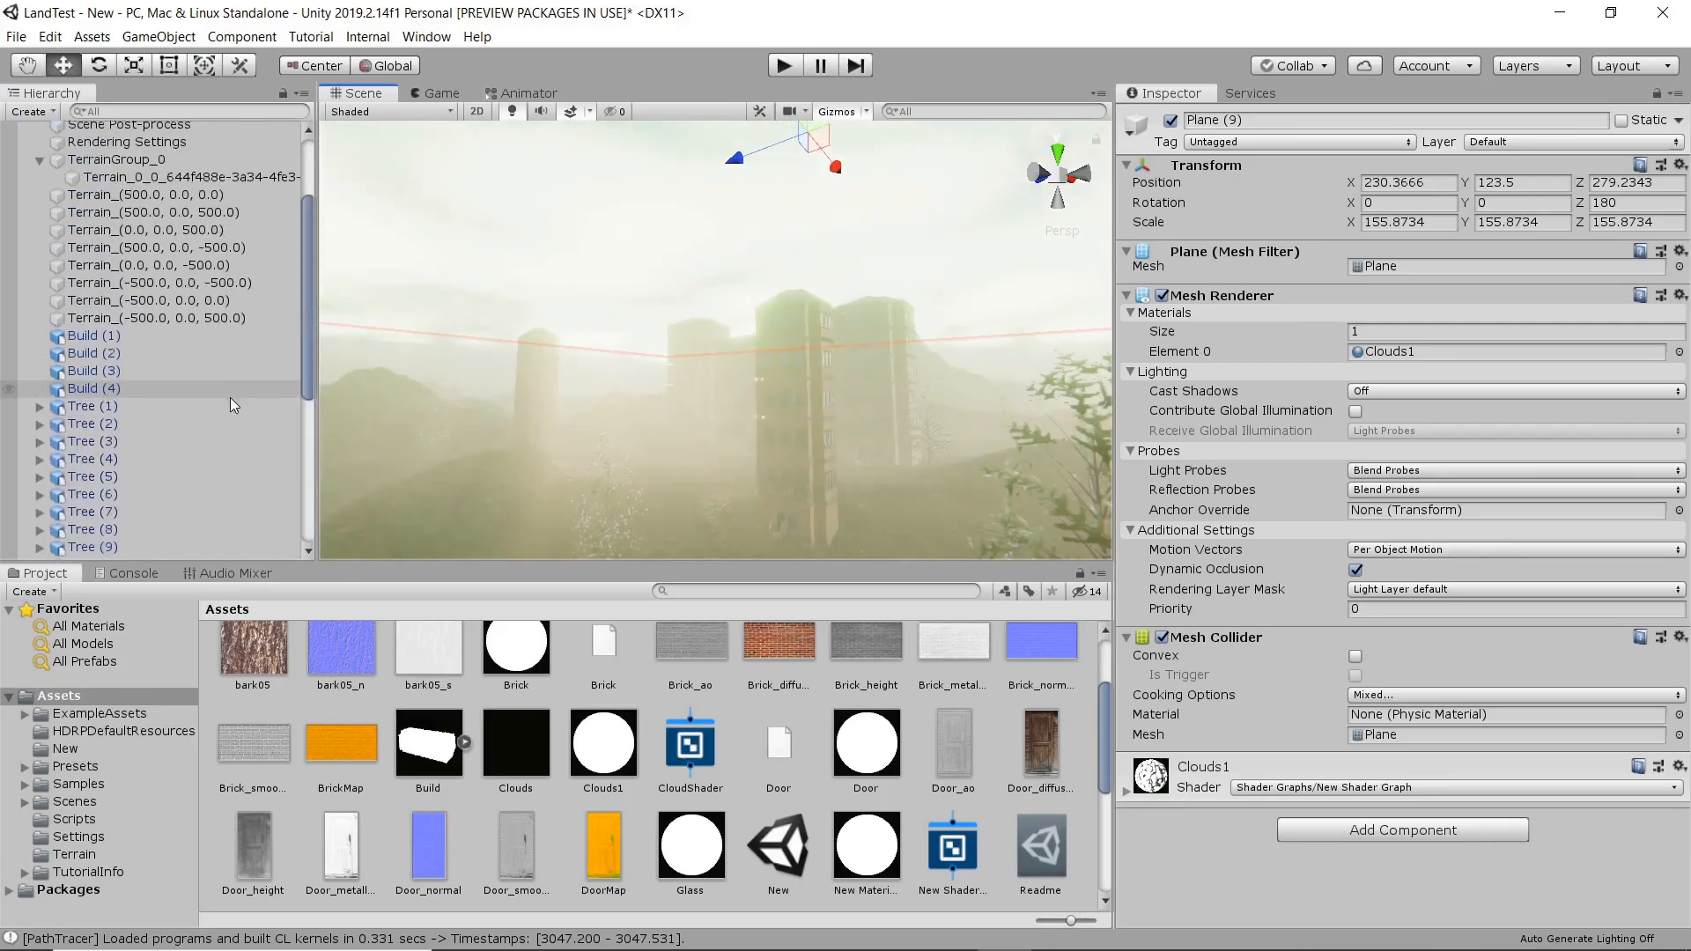
{"action": "left_click", "coordinate": [166, 146]}
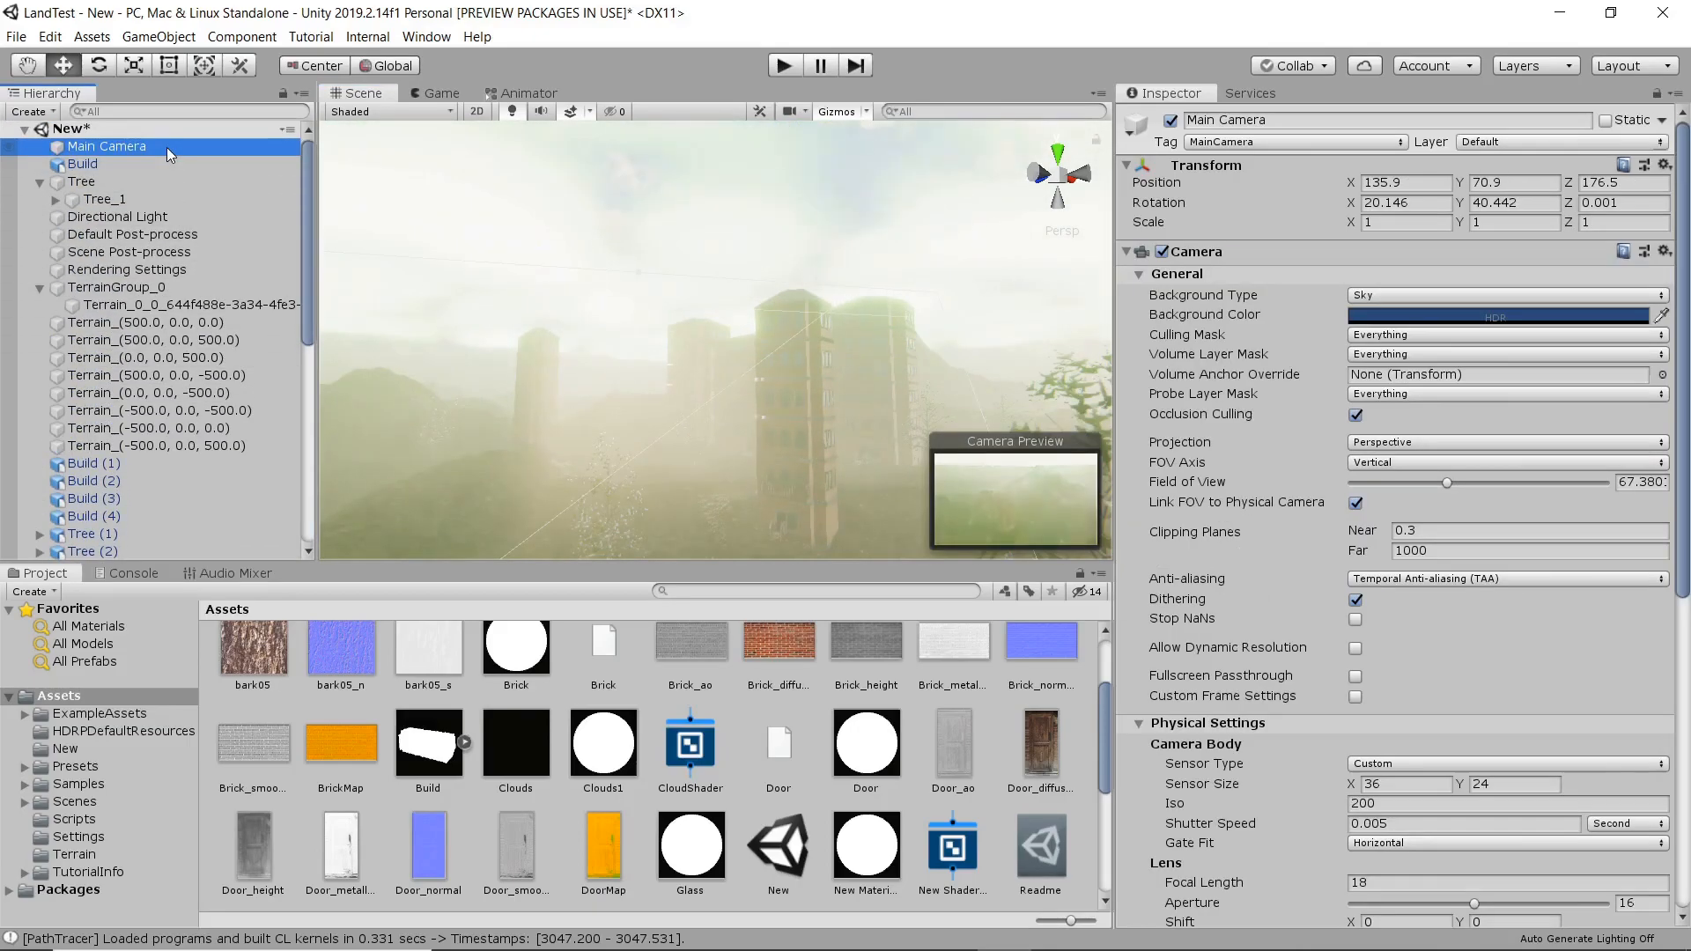
{"action": "left_click", "coordinate": [1057, 163]}
{"action": "left_click", "coordinate": [1056, 179]}
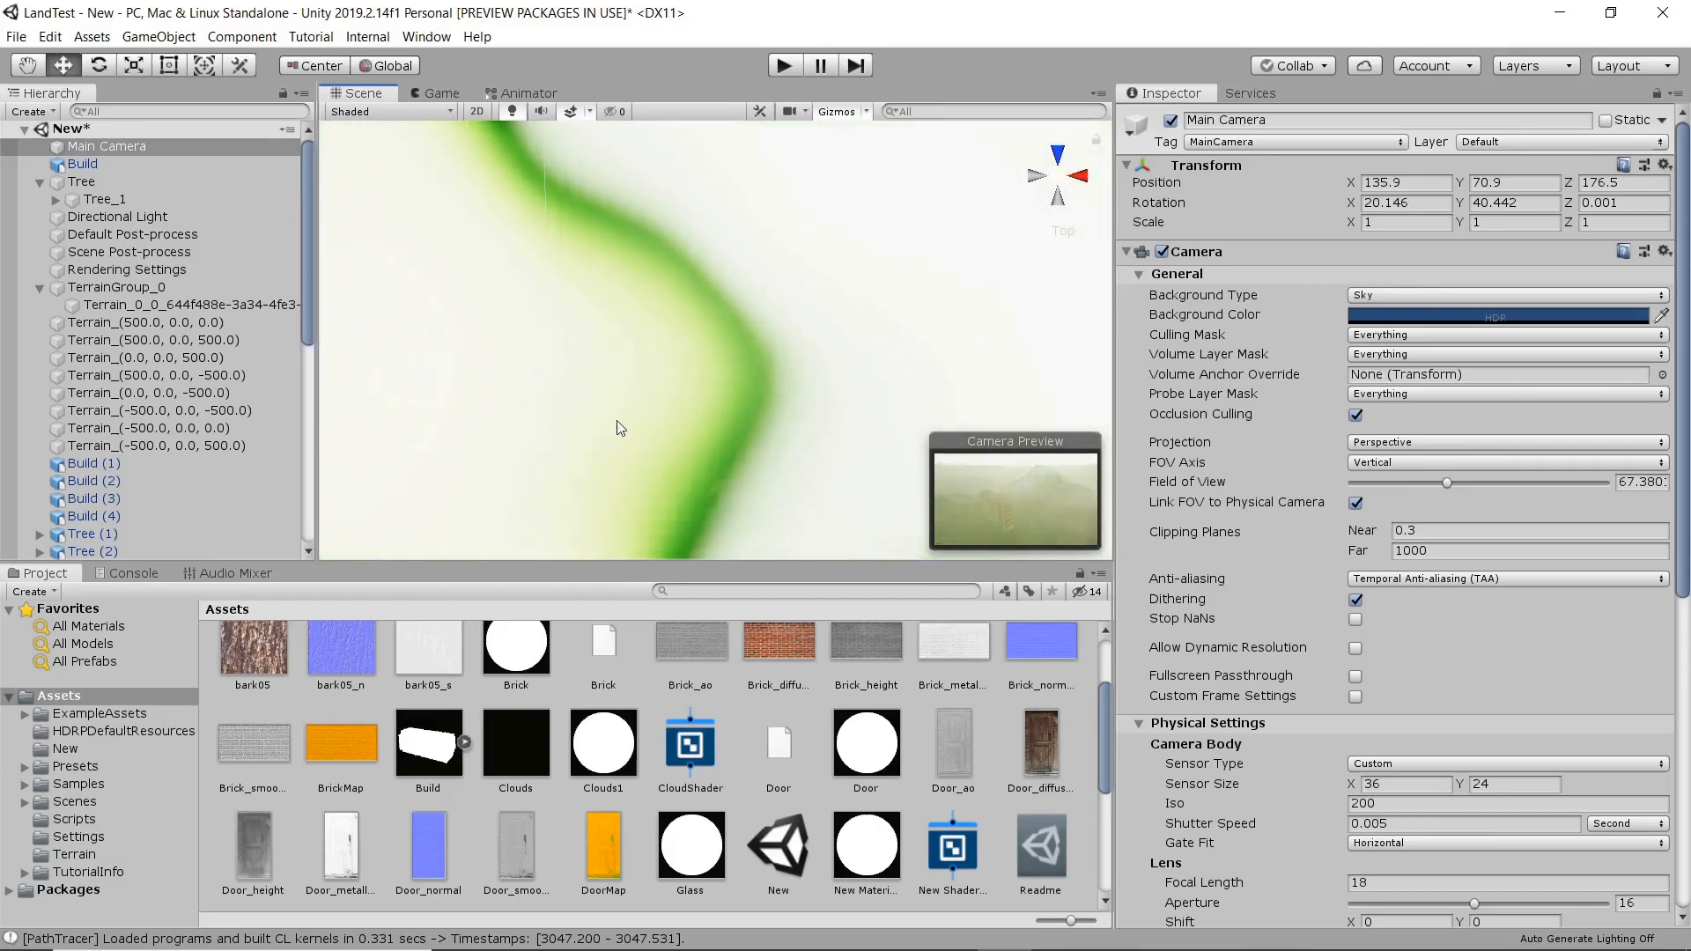
{"action": "scroll", "coordinate": [617, 428], "scroll_direction": "down", "scroll_amount": 4}
{"action": "key", "text": "f"}
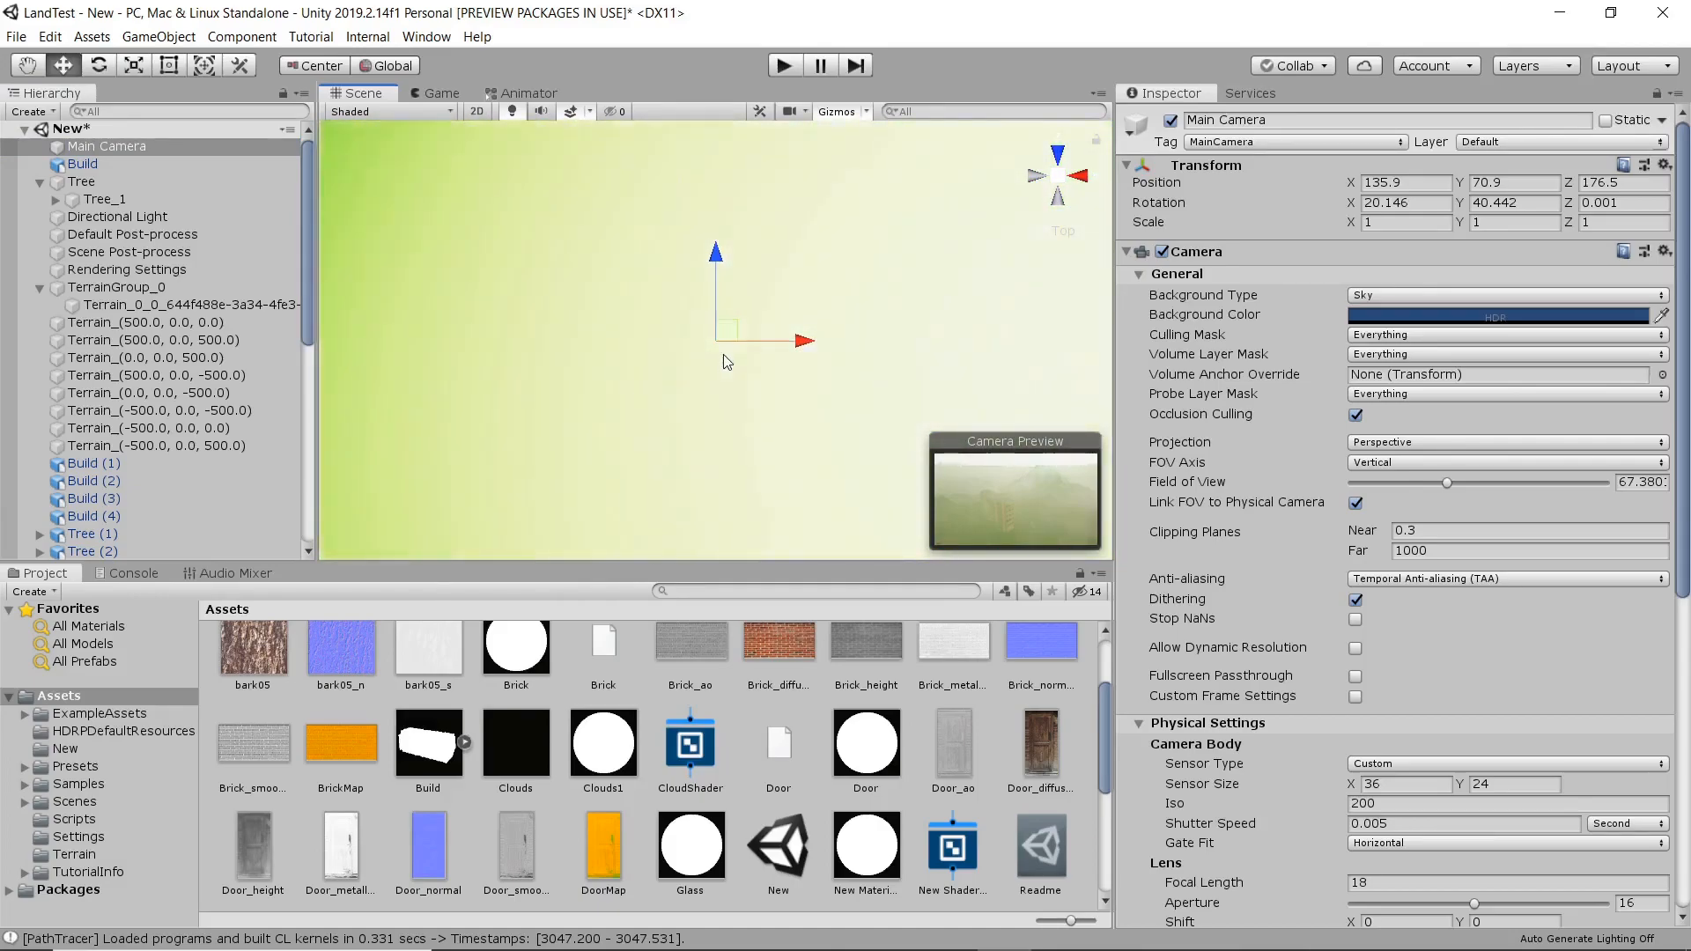
{"action": "left_click_drag", "start_coordinate": [727, 340], "coordinate": [621, 192]}
{"action": "left_click", "coordinate": [440, 93]}
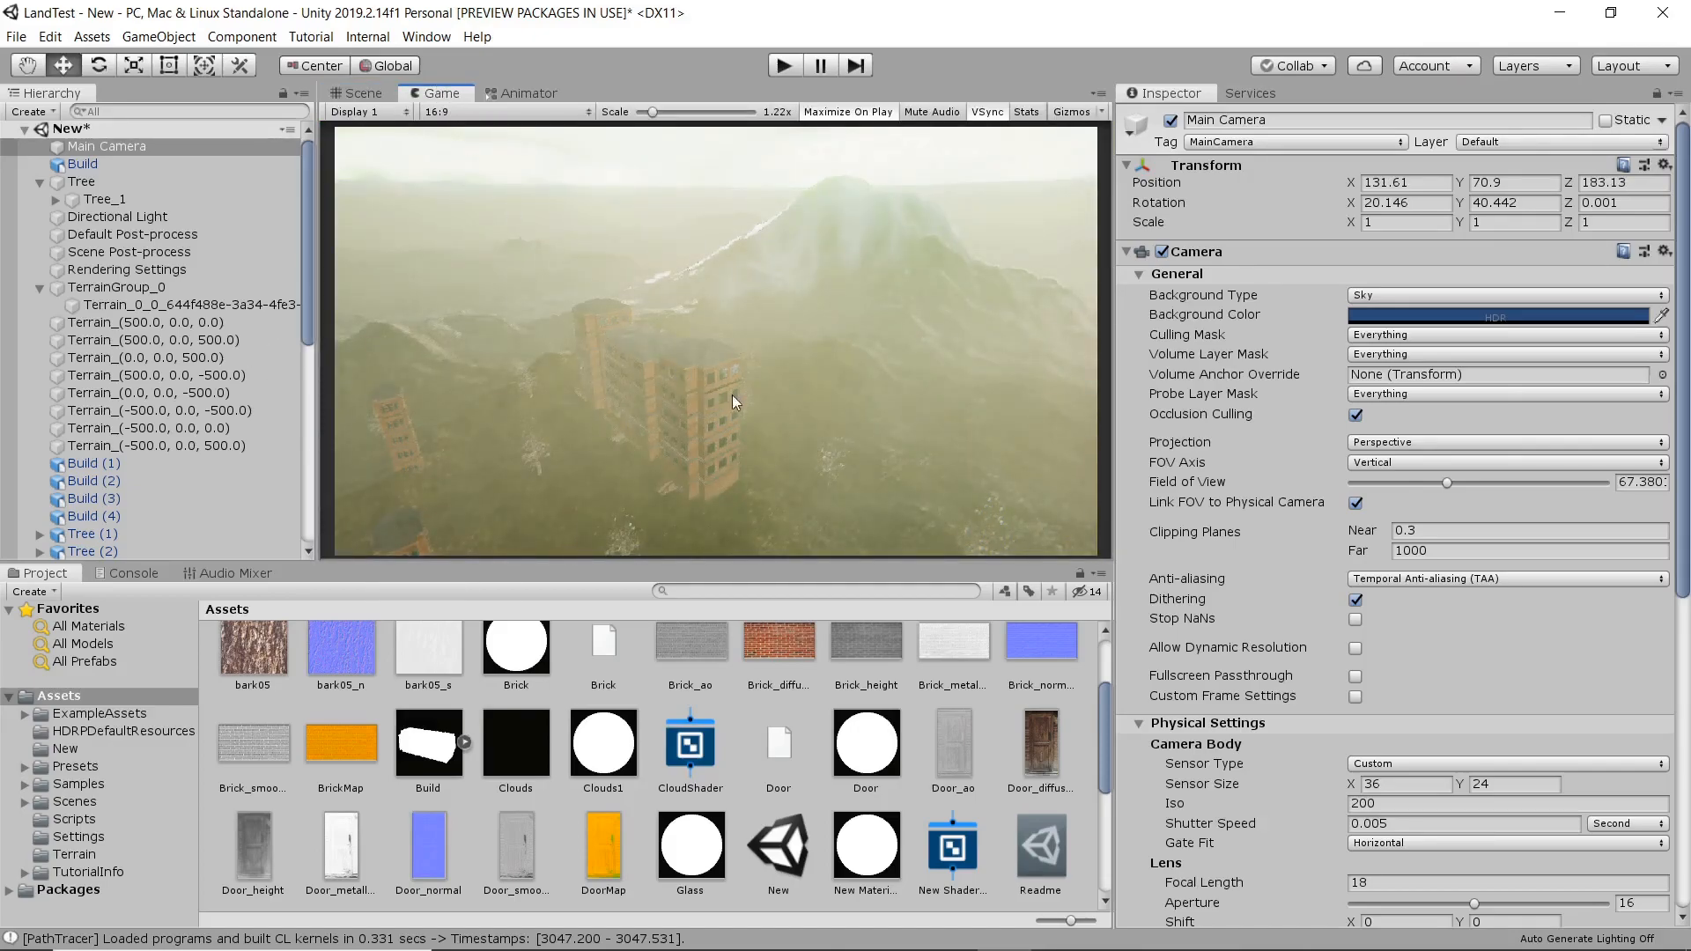
{"action": "left_click", "coordinate": [356, 92]}
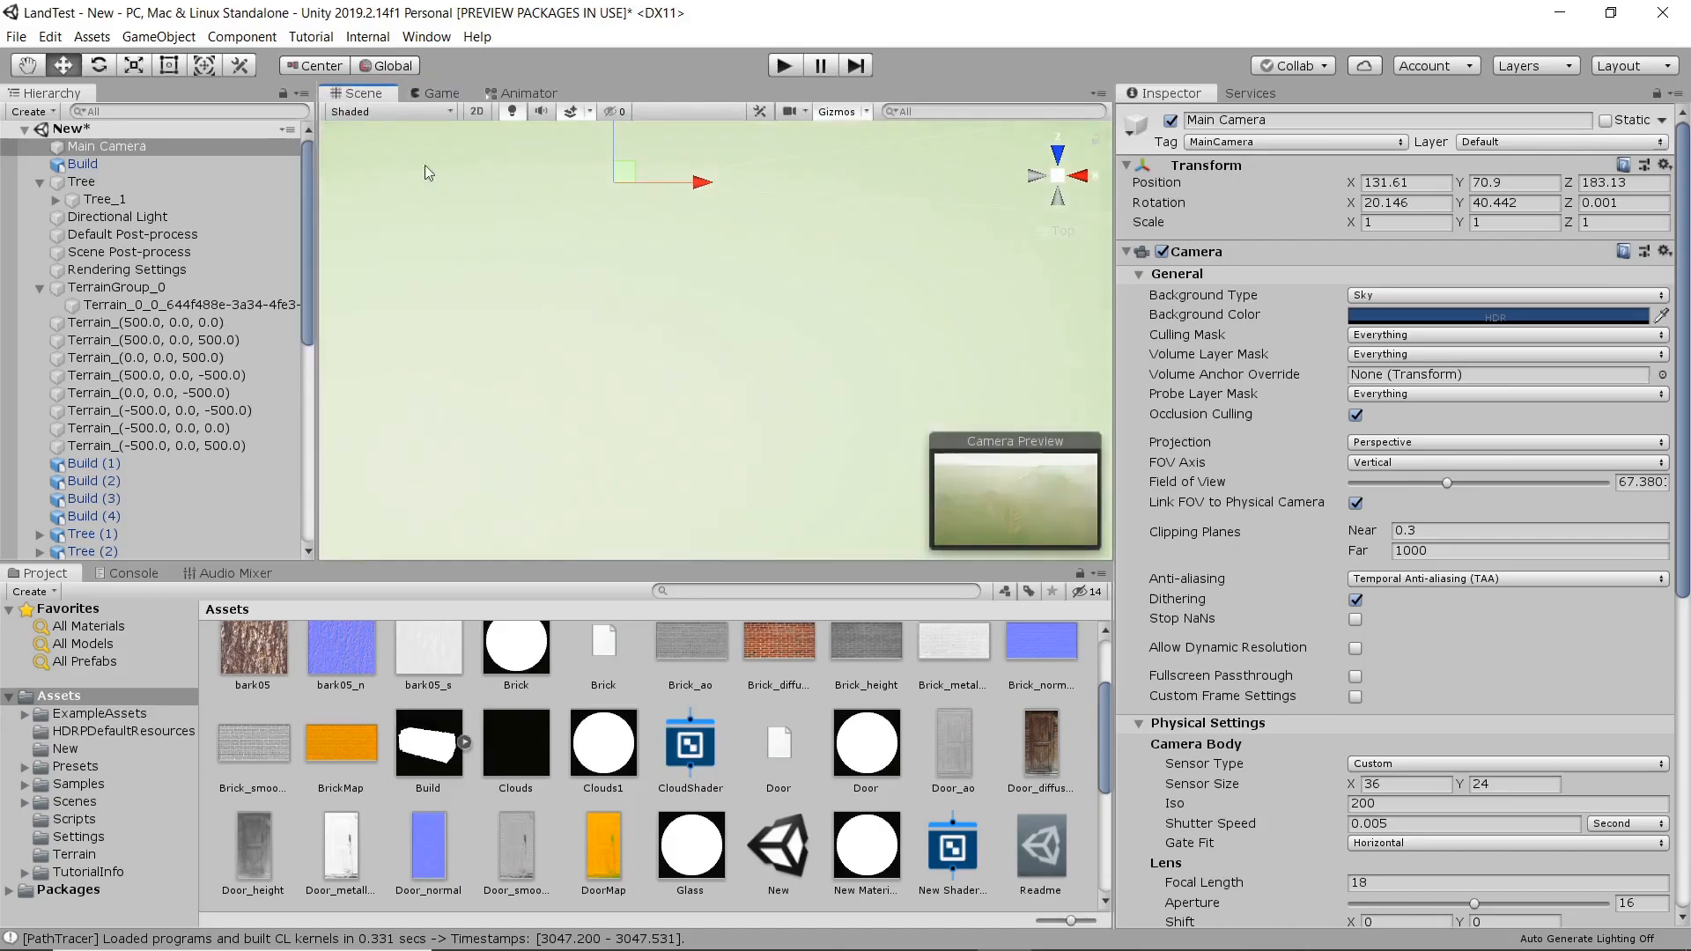
Lower the Main Camera to a Y position of about 27.8 in the side view.
{"action": "left_click", "coordinate": [1077, 178]}
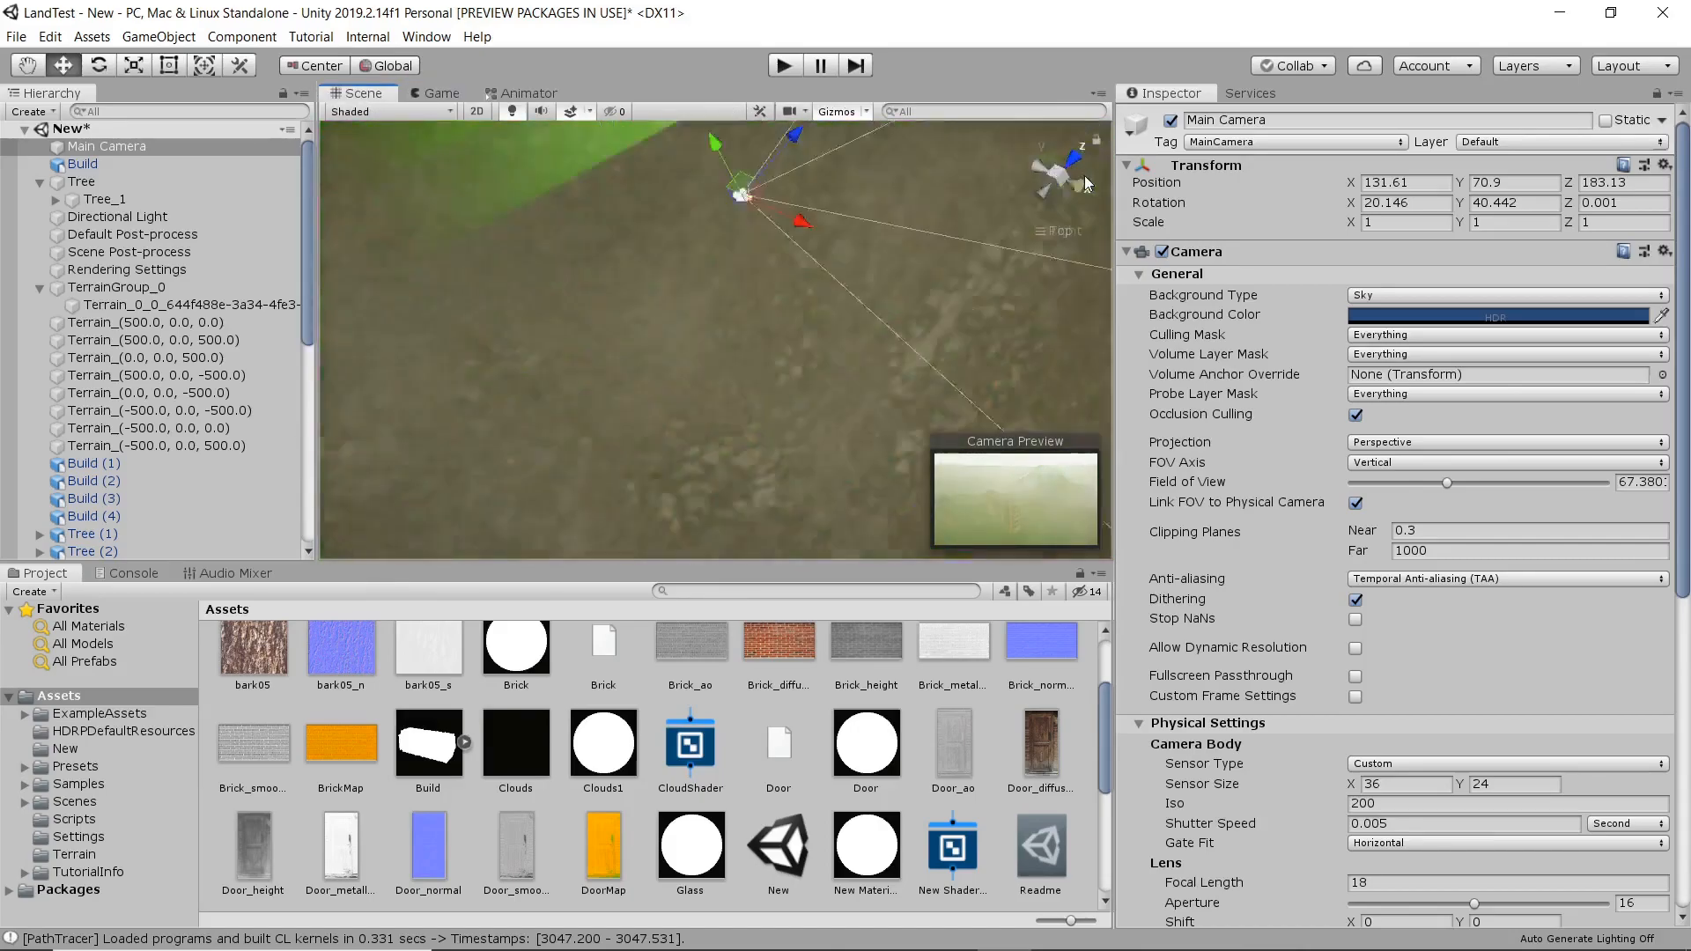
{"action": "scroll", "coordinate": [843, 382], "scroll_direction": "down", "scroll_amount": 15}
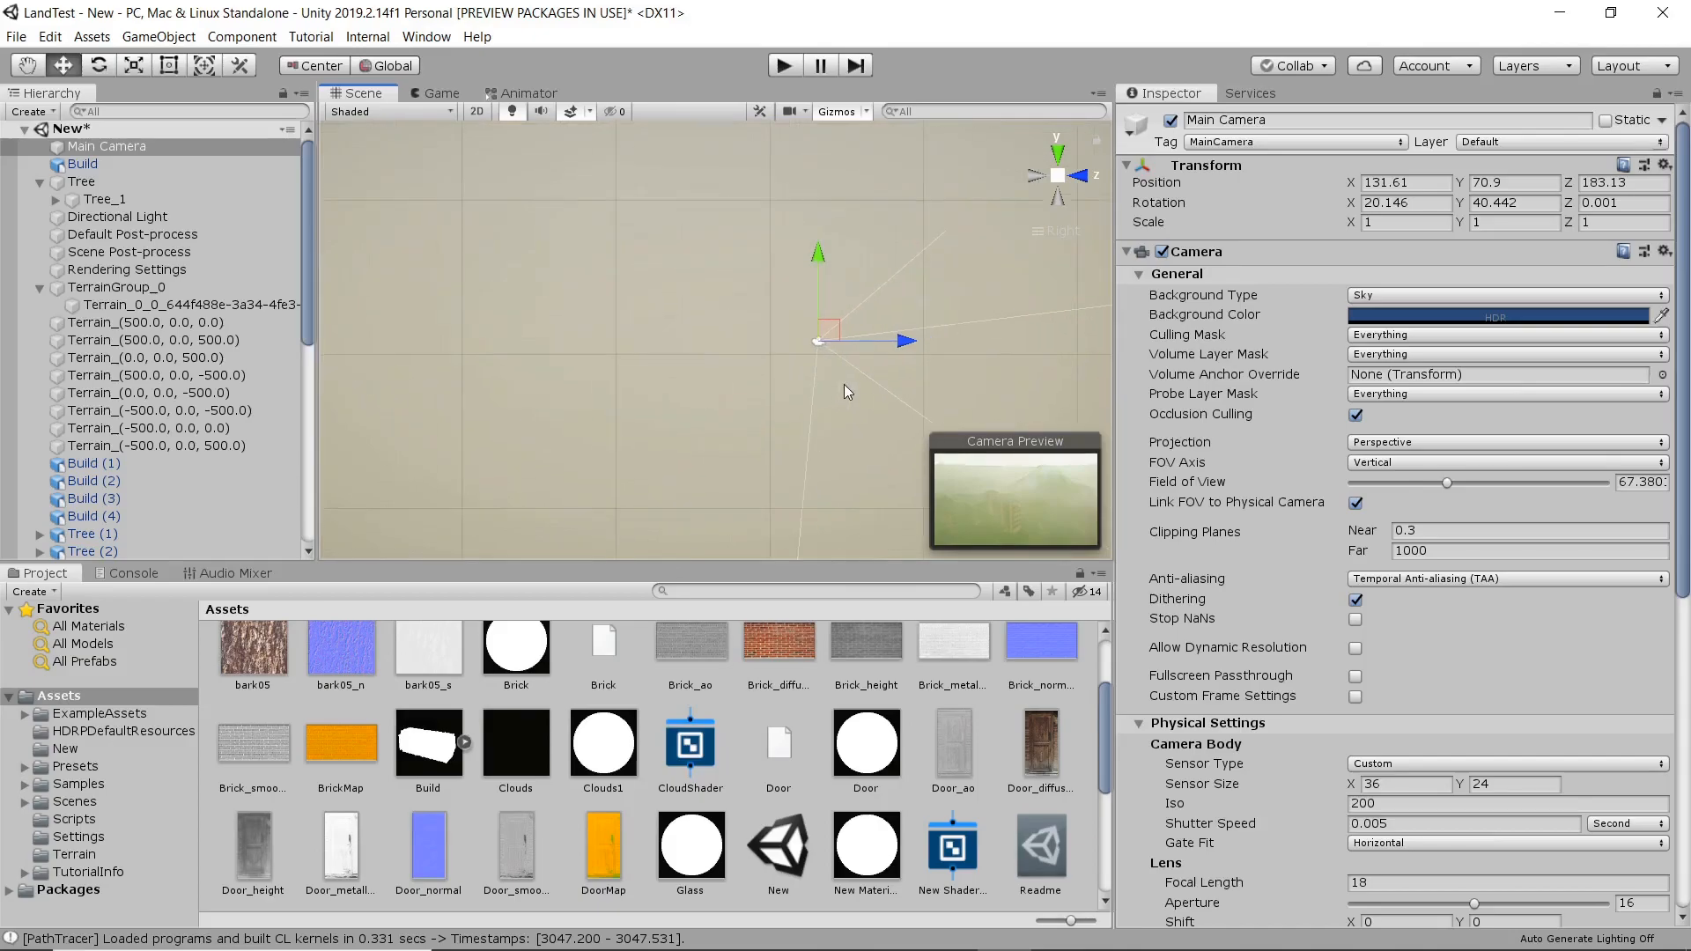
{"action": "middle_click_drag", "start_coordinate": [835, 392], "coordinate": [724, 331]}
{"action": "key", "text": "w"}
{"action": "left_click_drag", "start_coordinate": [634, 193], "coordinate": [542, 465]}
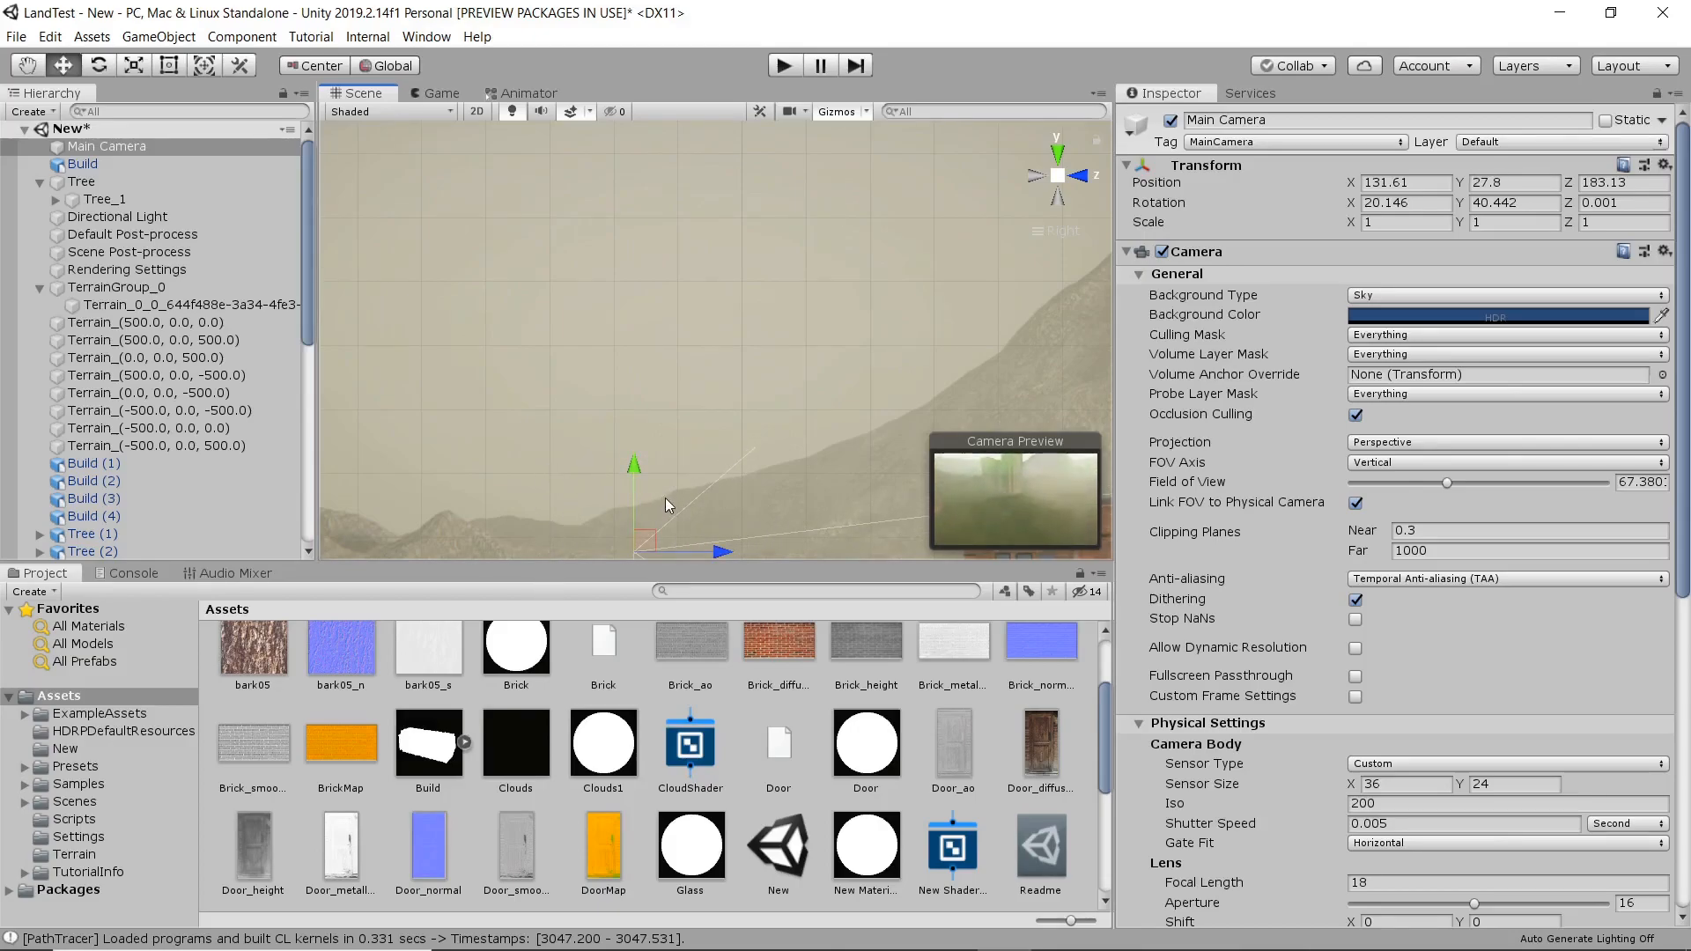
Rotate the Main Camera to about 7.8 on X and 37.8 on Y, and check its framing in the Game view.
{"action": "middle_click_drag", "start_coordinate": [667, 499], "coordinate": [630, 382]}
{"action": "key", "text": "e"}
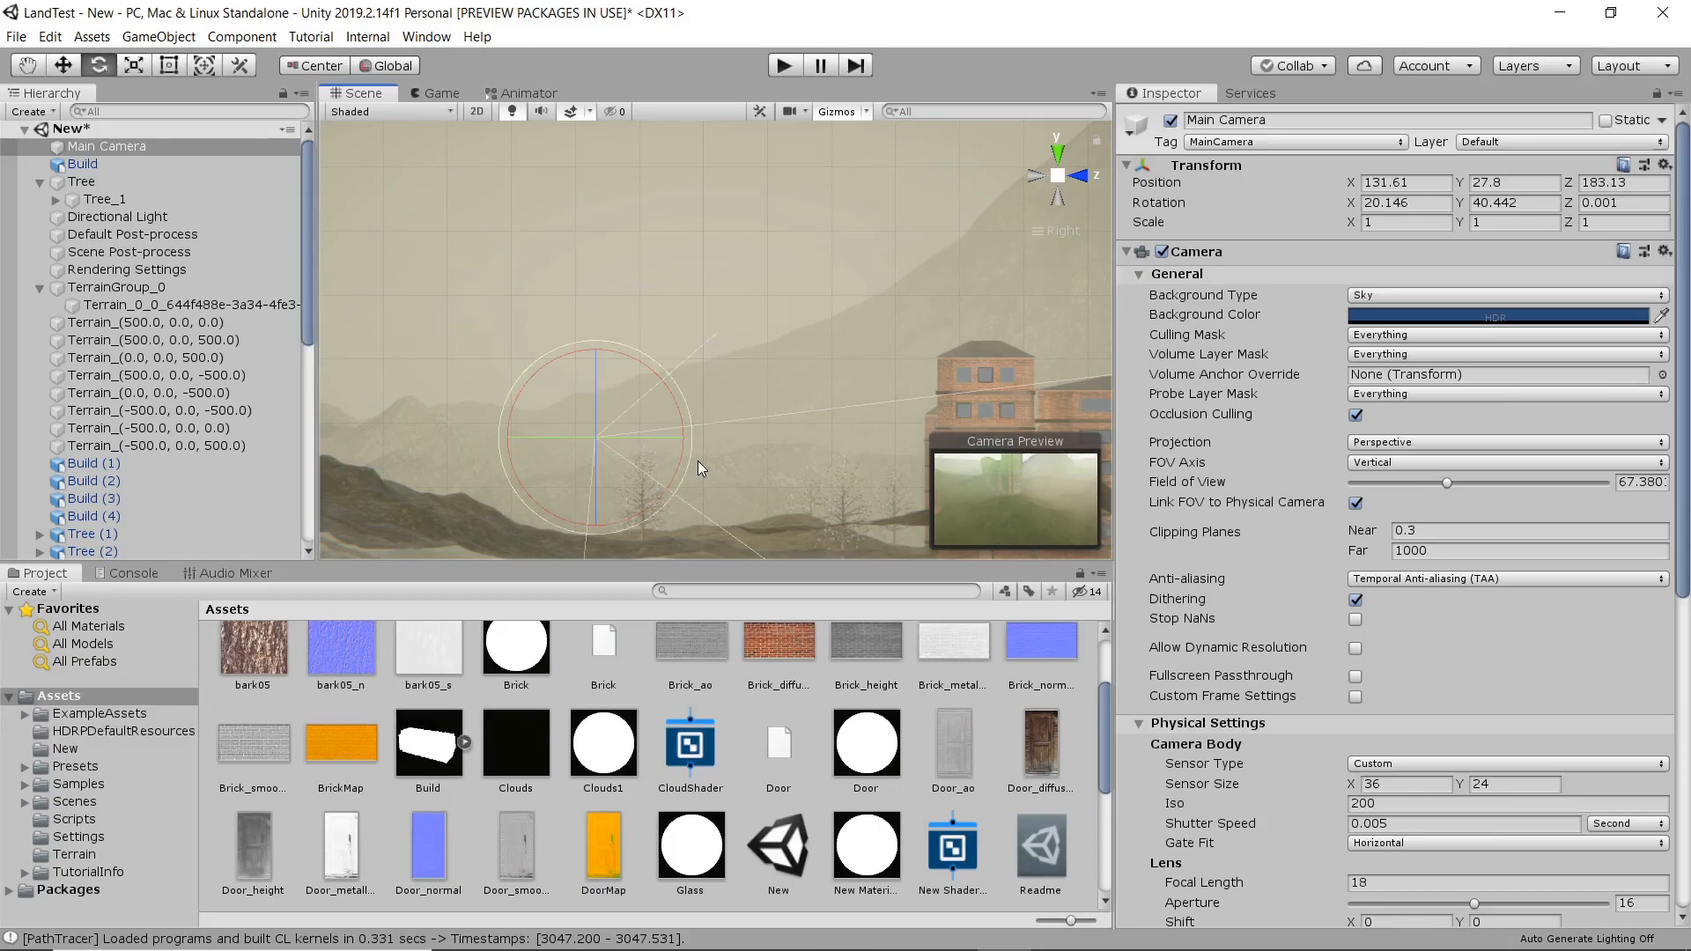
{"action": "left_click_drag", "start_coordinate": [694, 452], "coordinate": [701, 425]}
{"action": "left_click_drag", "start_coordinate": [604, 377], "coordinate": [631, 399]}
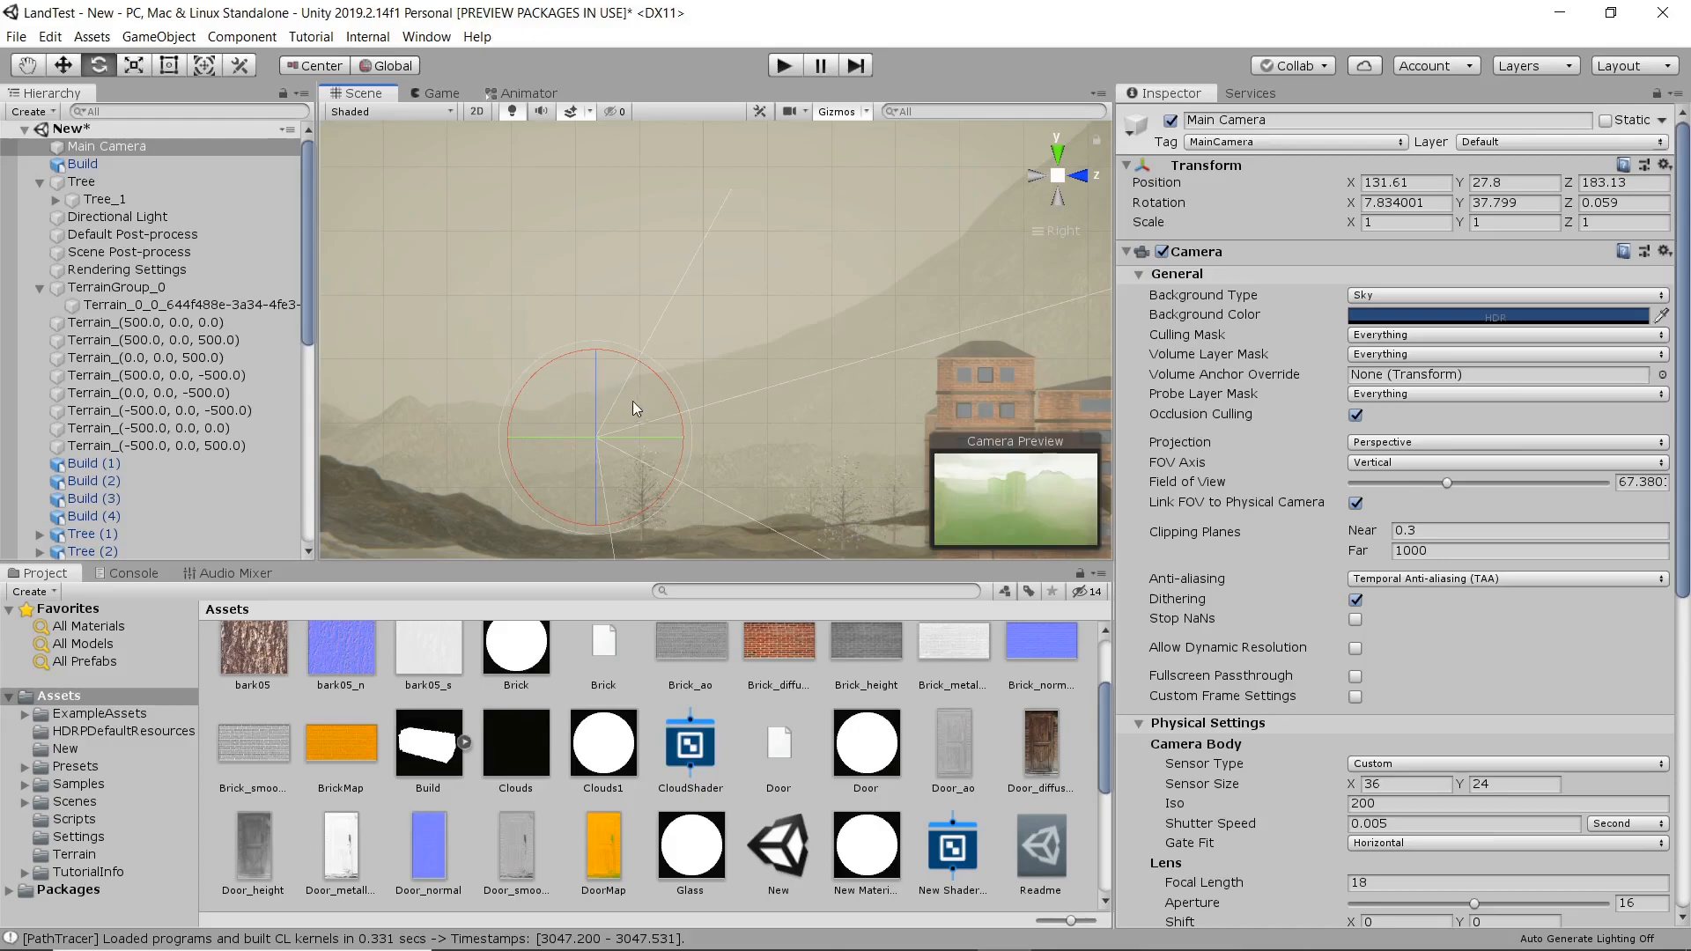
{"action": "left_click", "coordinate": [440, 94]}
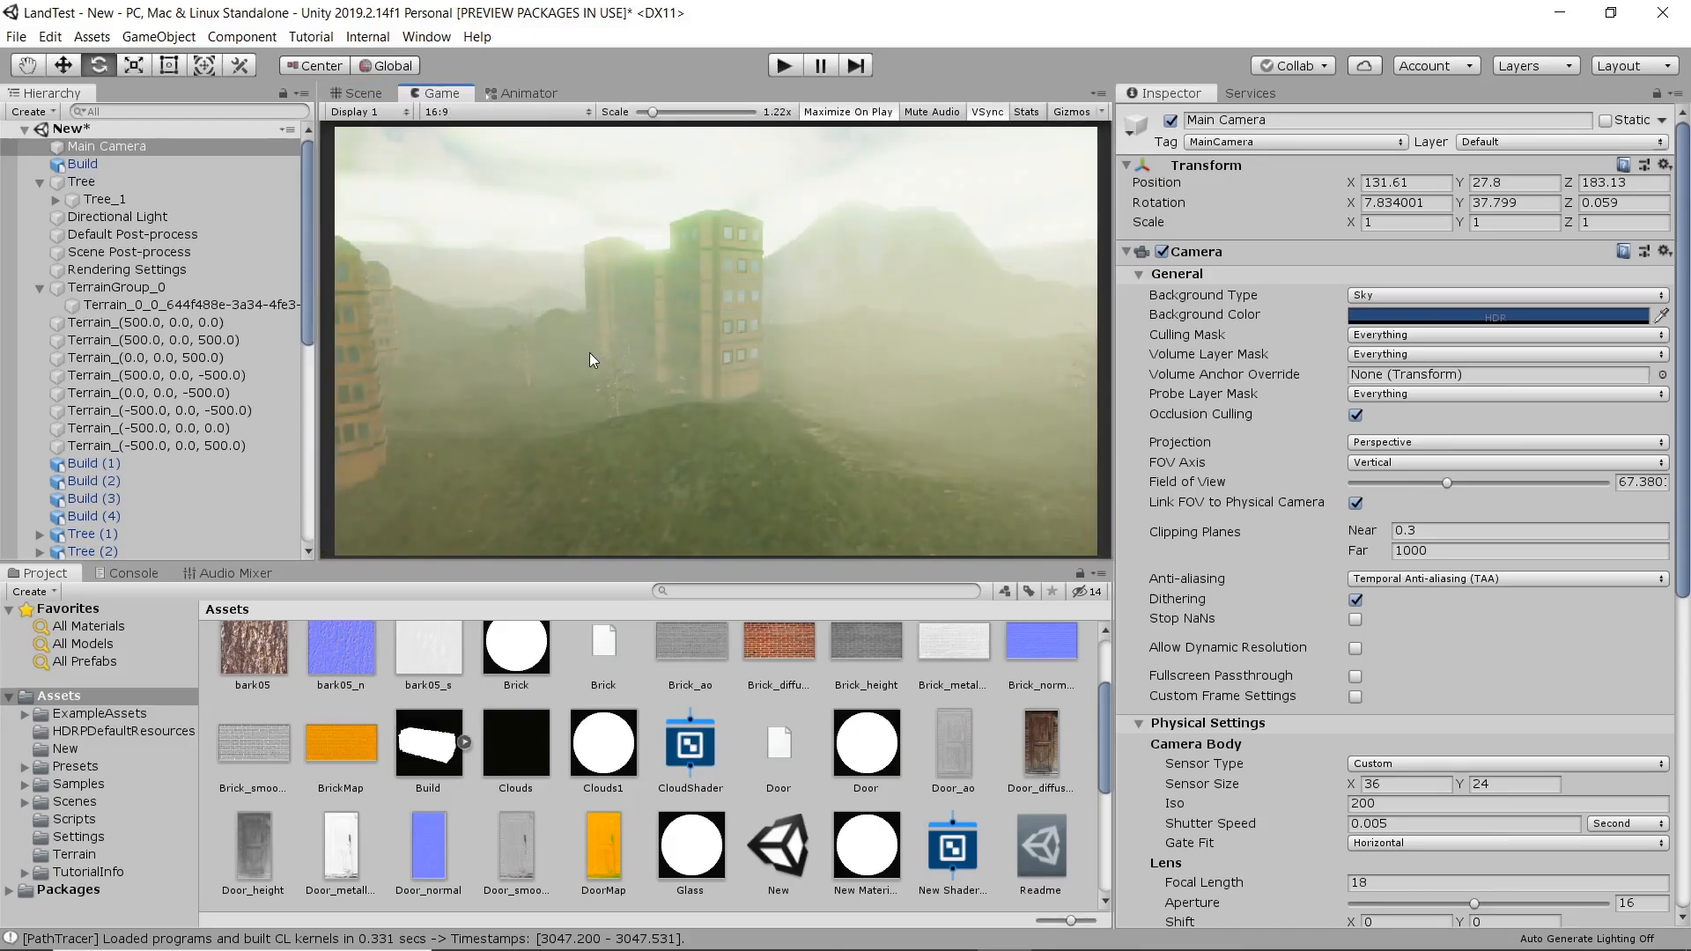
{"action": "left_click", "coordinate": [361, 93]}
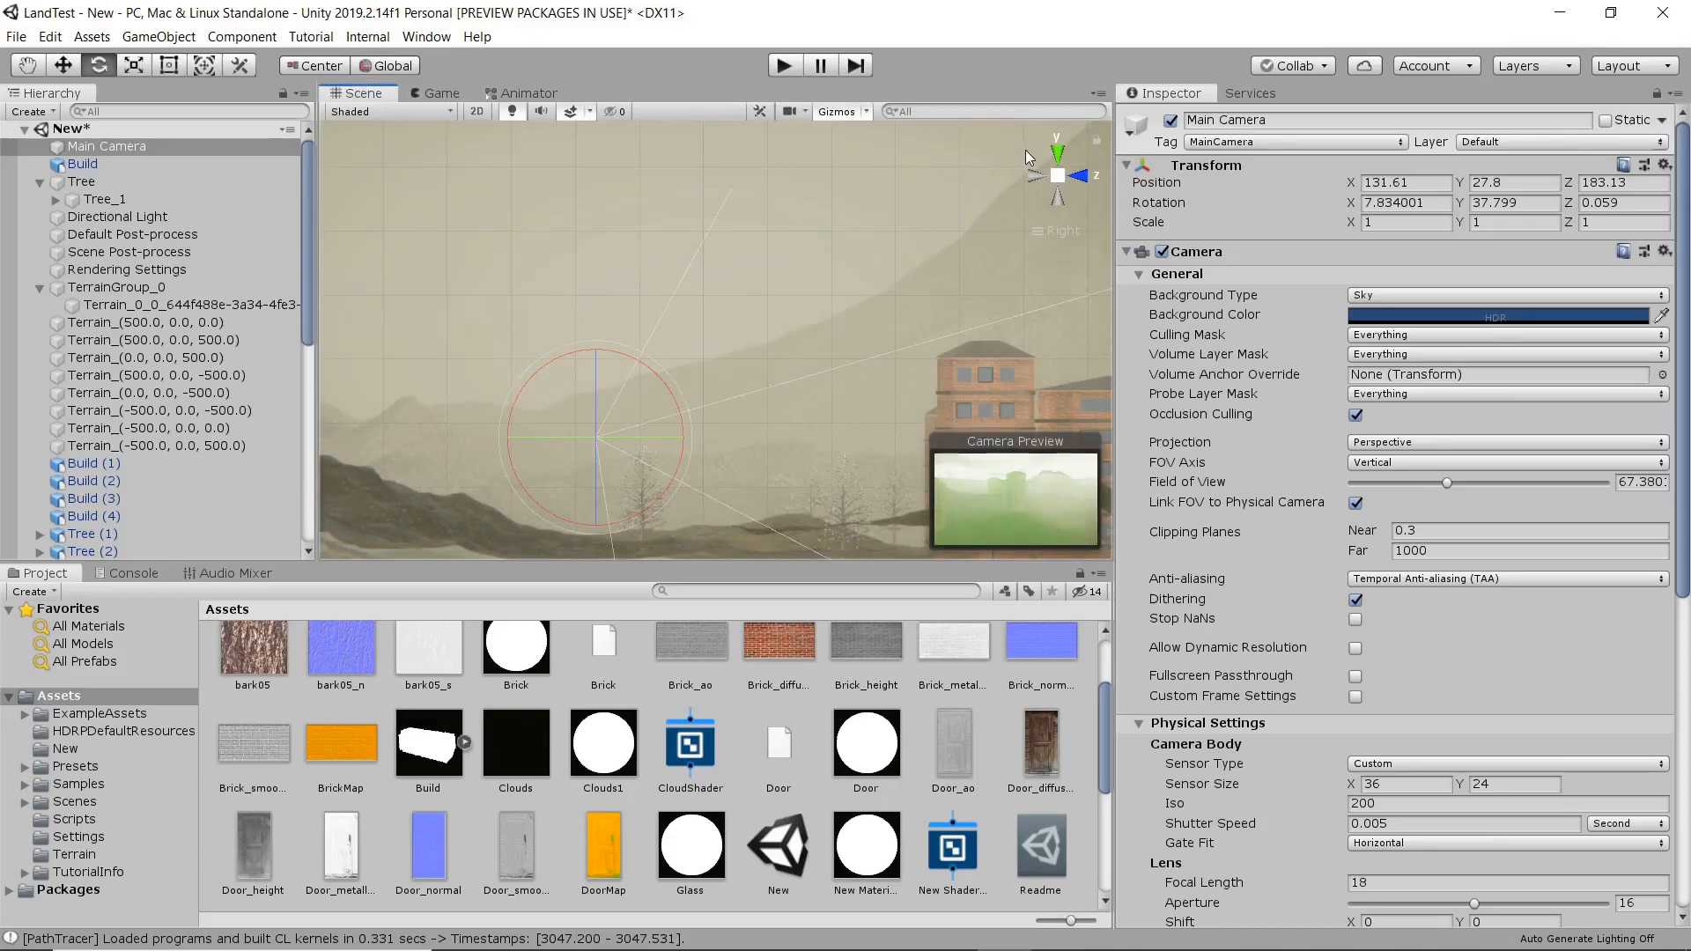
Reposition the Main Camera near the ground at about X 96.1, Y 8.9, Z 247.3, rotated to about -0.6, 70.5, -0.9.
{"action": "left_click", "coordinate": [1057, 155]}
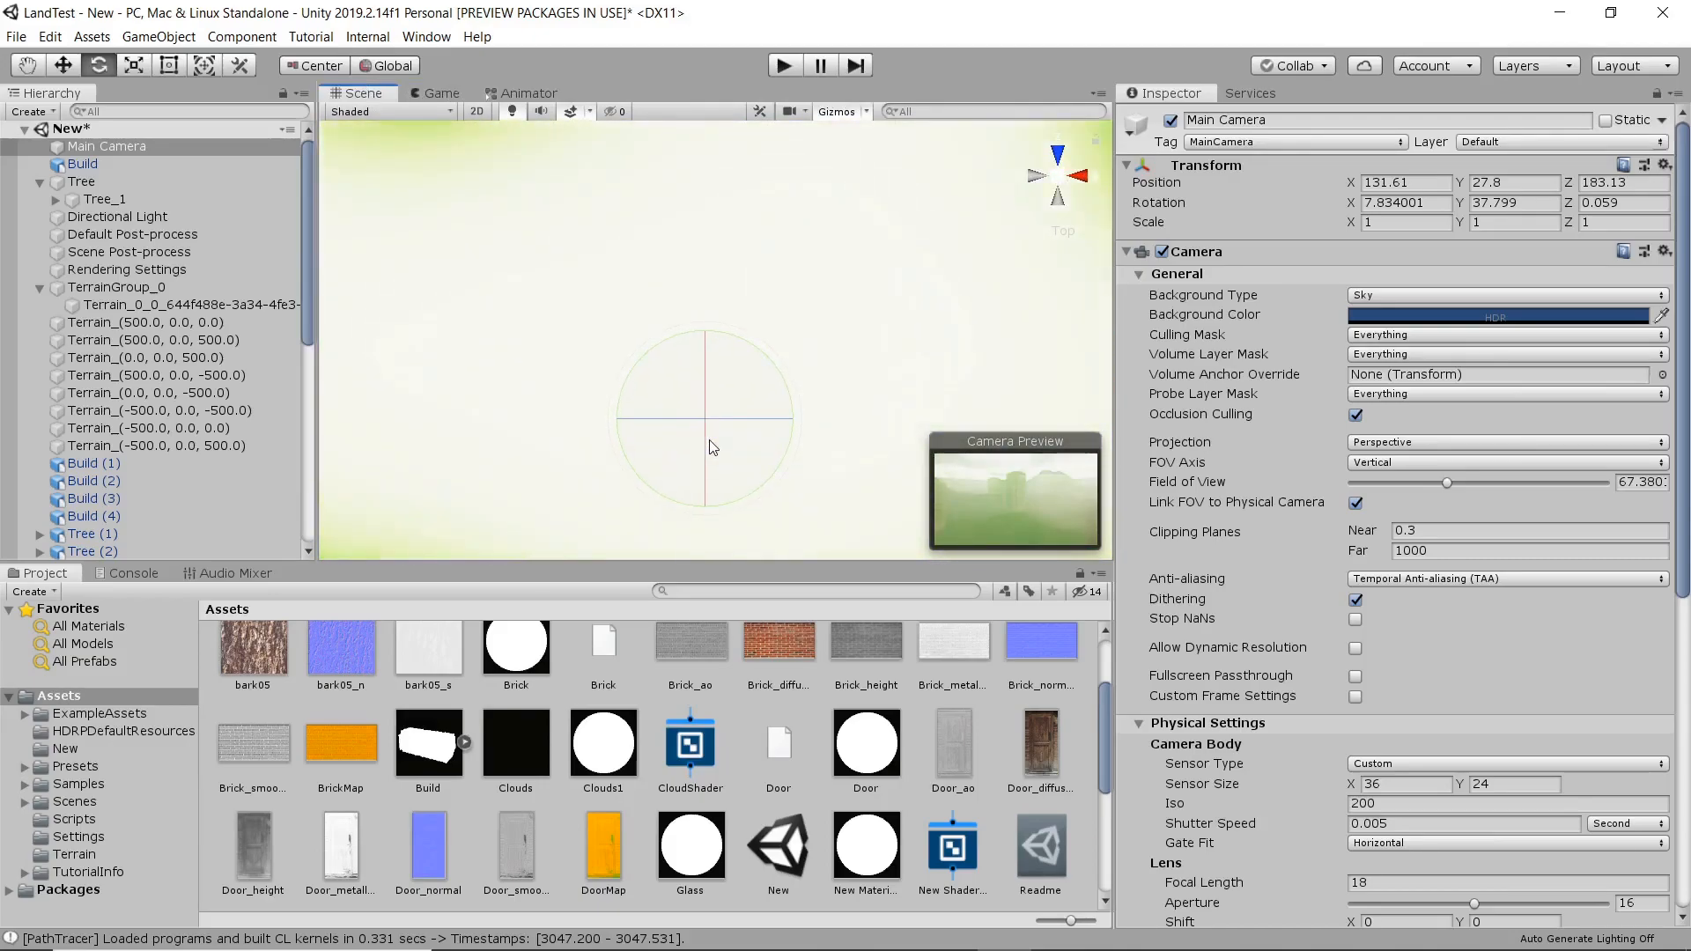
{"action": "key", "text": "w"}
{"action": "scroll", "coordinate": [717, 440], "scroll_direction": "down", "scroll_amount": 20}
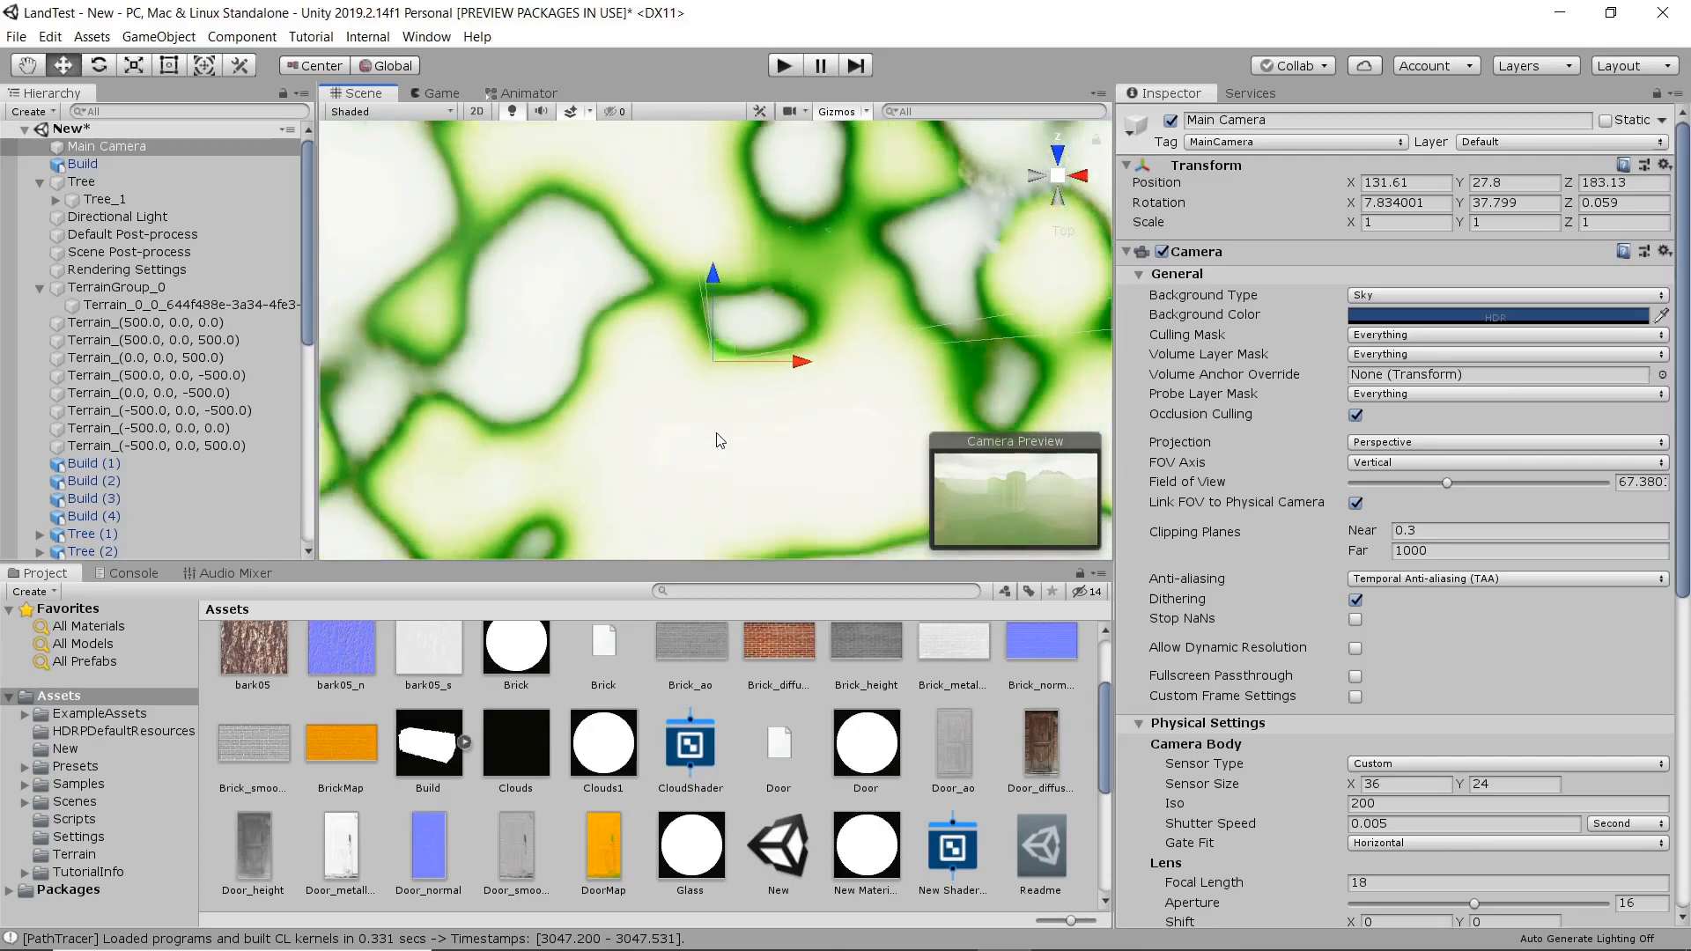
{"action": "left_click_drag", "start_coordinate": [726, 336], "coordinate": [668, 256]}
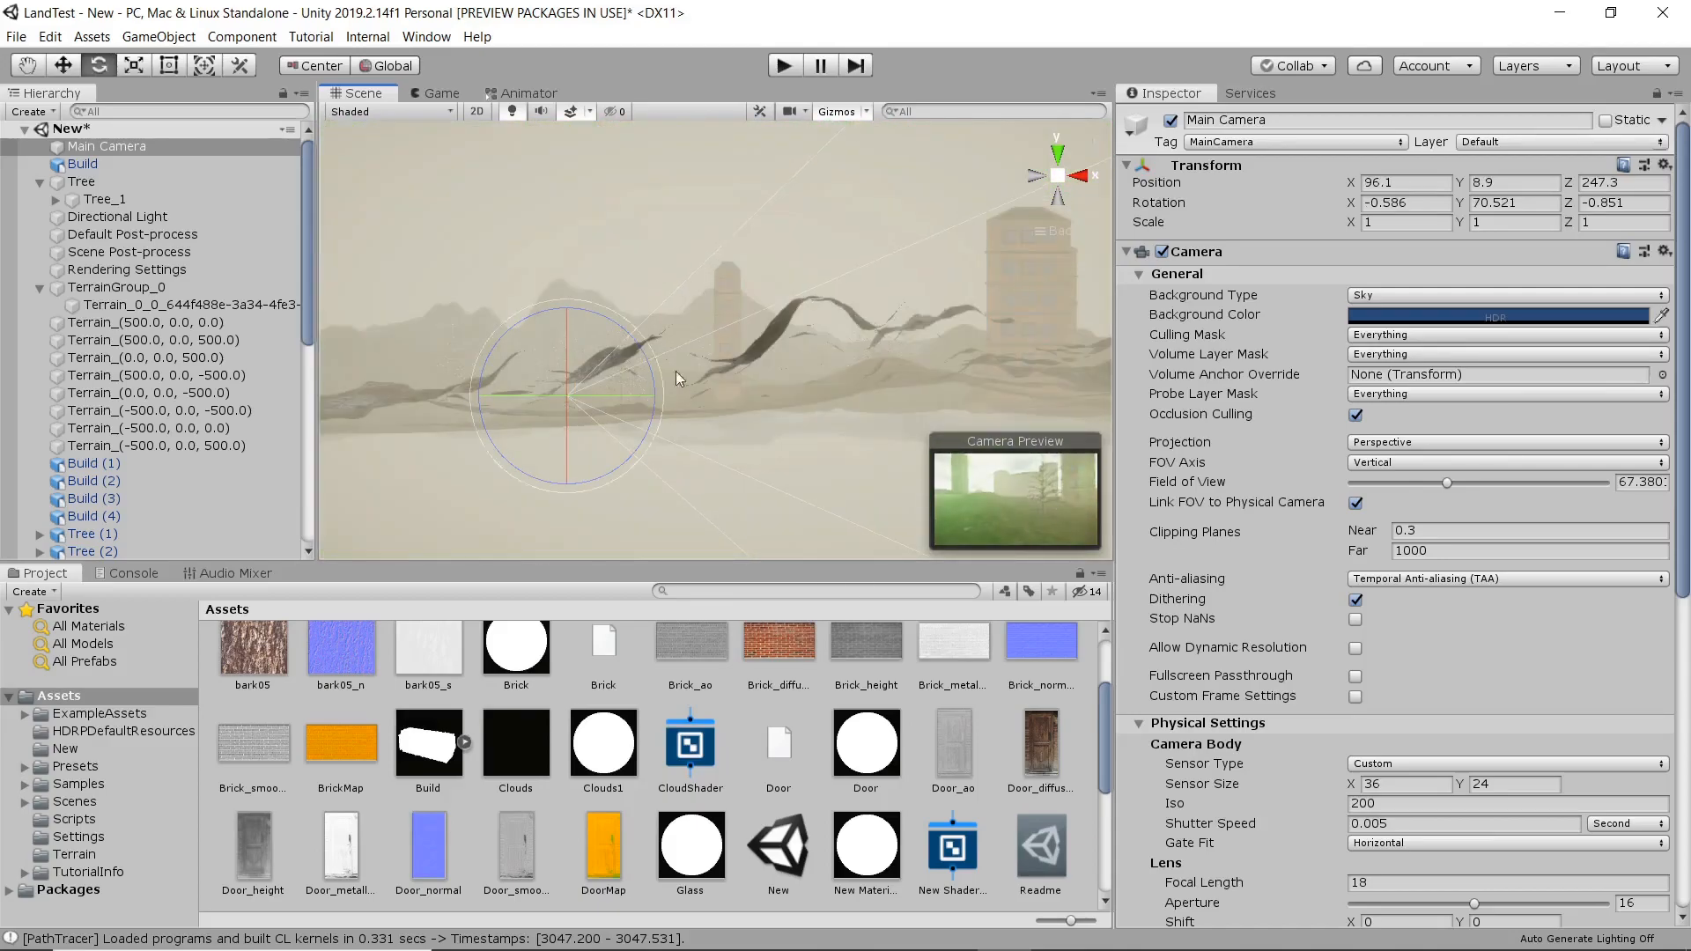
Show the scene from above and create an animation clip named MoveCam for the Main Camera.
{"action": "left_click", "coordinate": [1057, 156]}
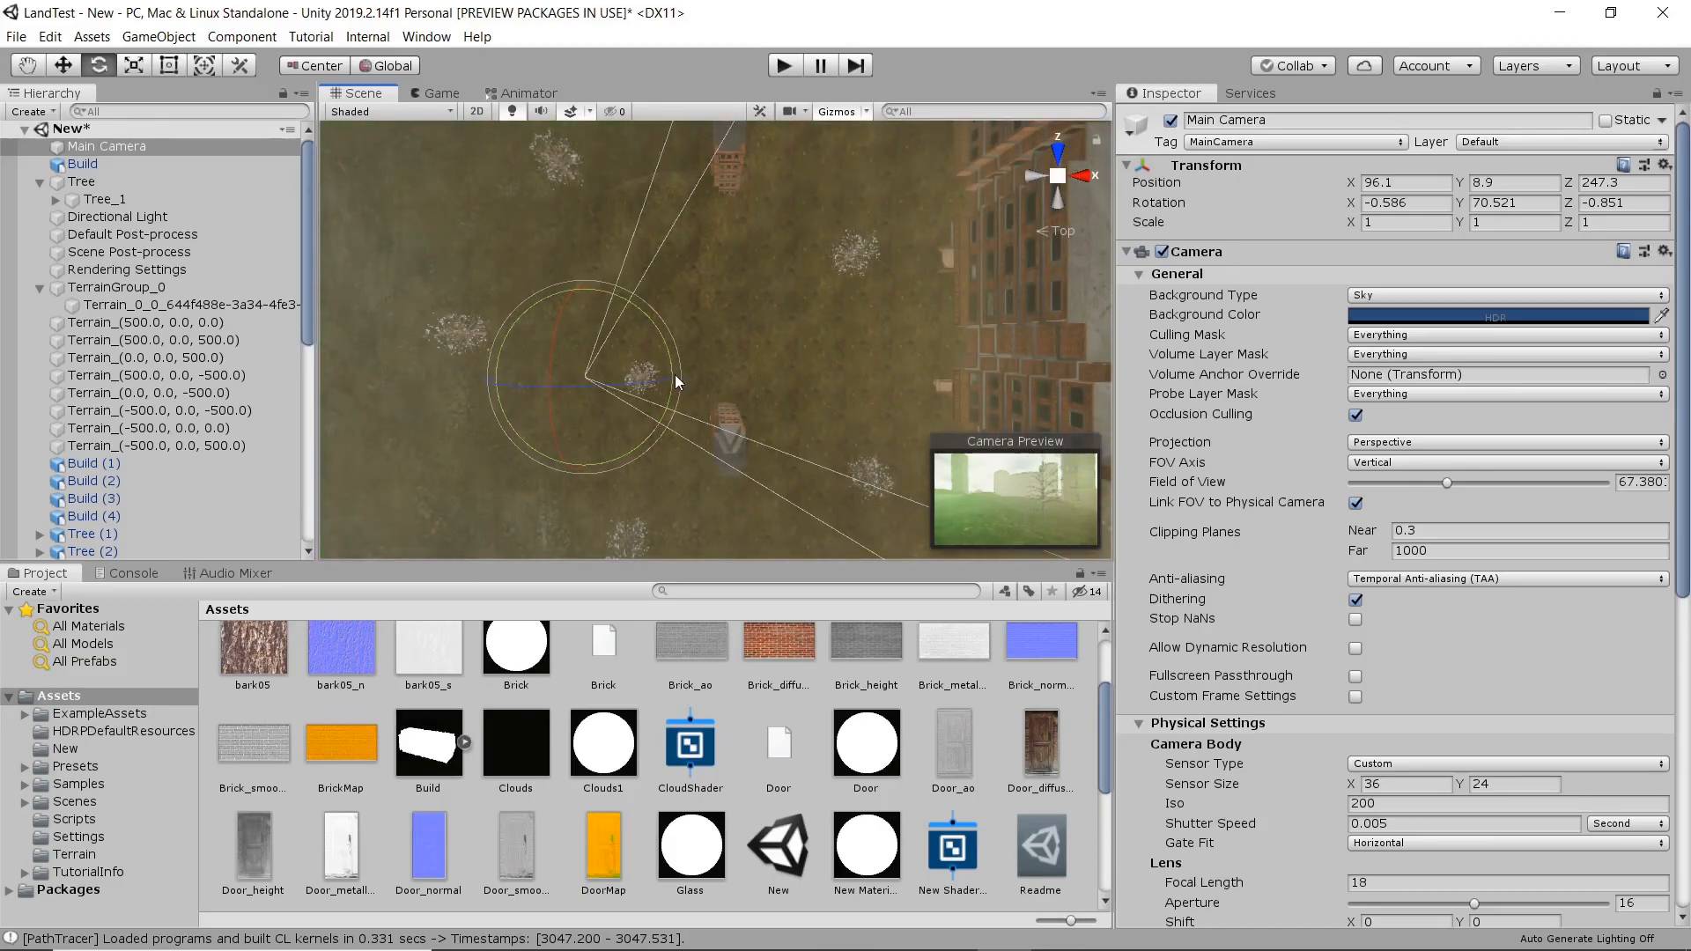
{"action": "key", "text": "ctrl+6"}
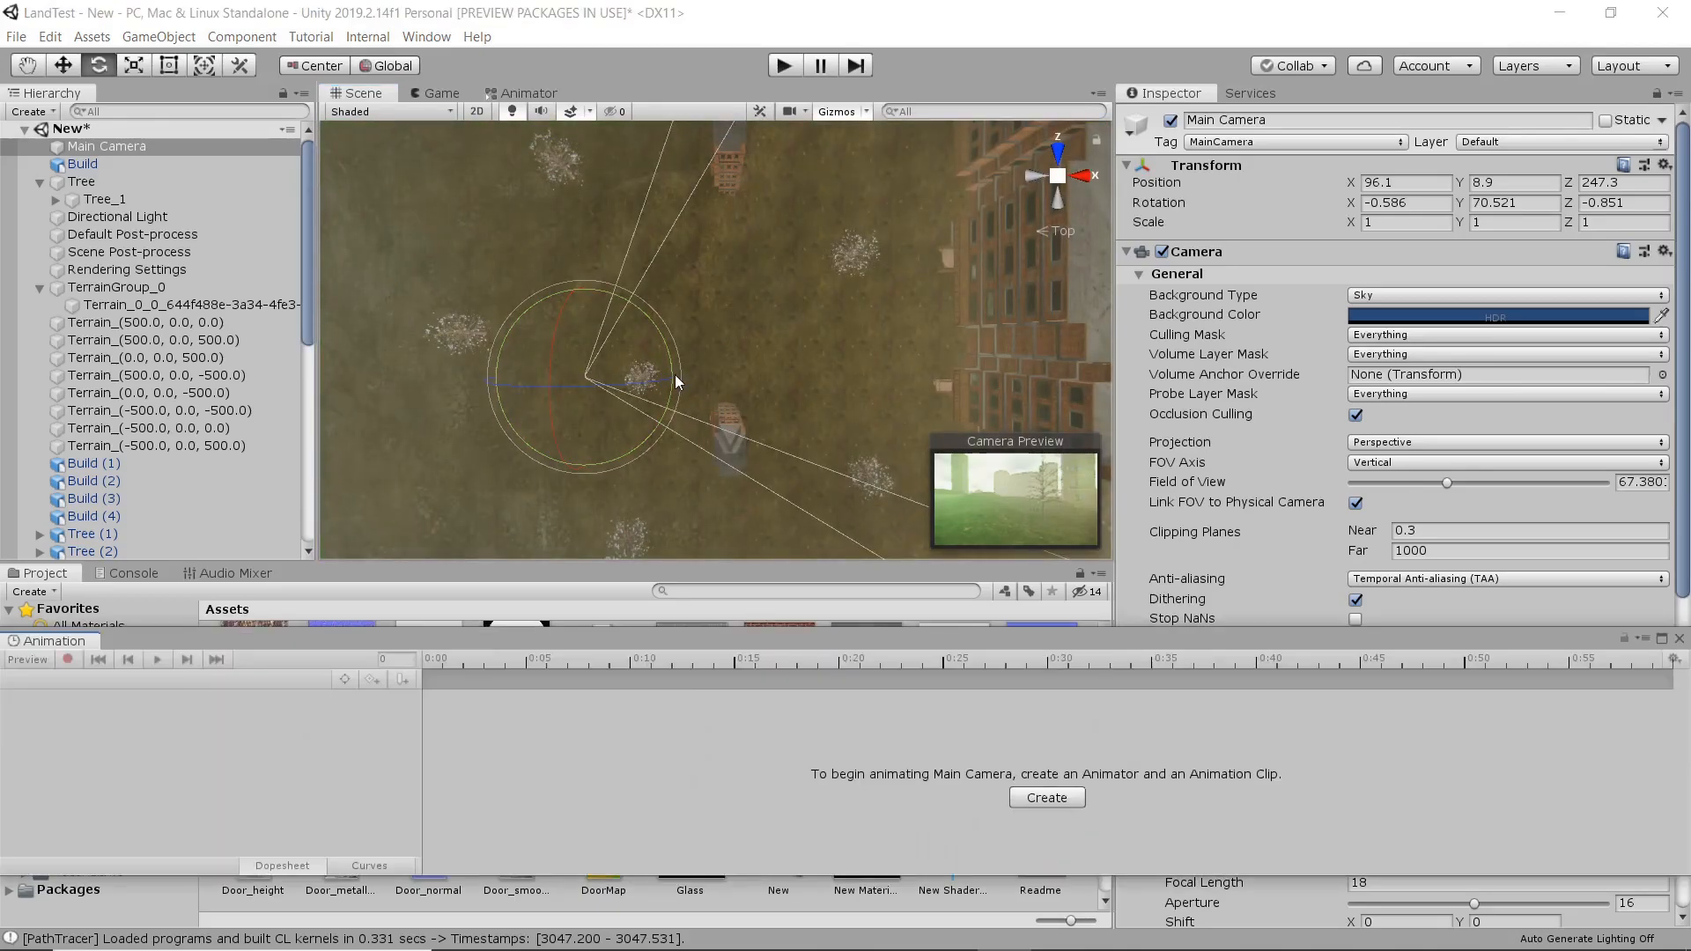
{"action": "left_click", "coordinate": [1033, 800]}
{"action": "type", "text": "M"}
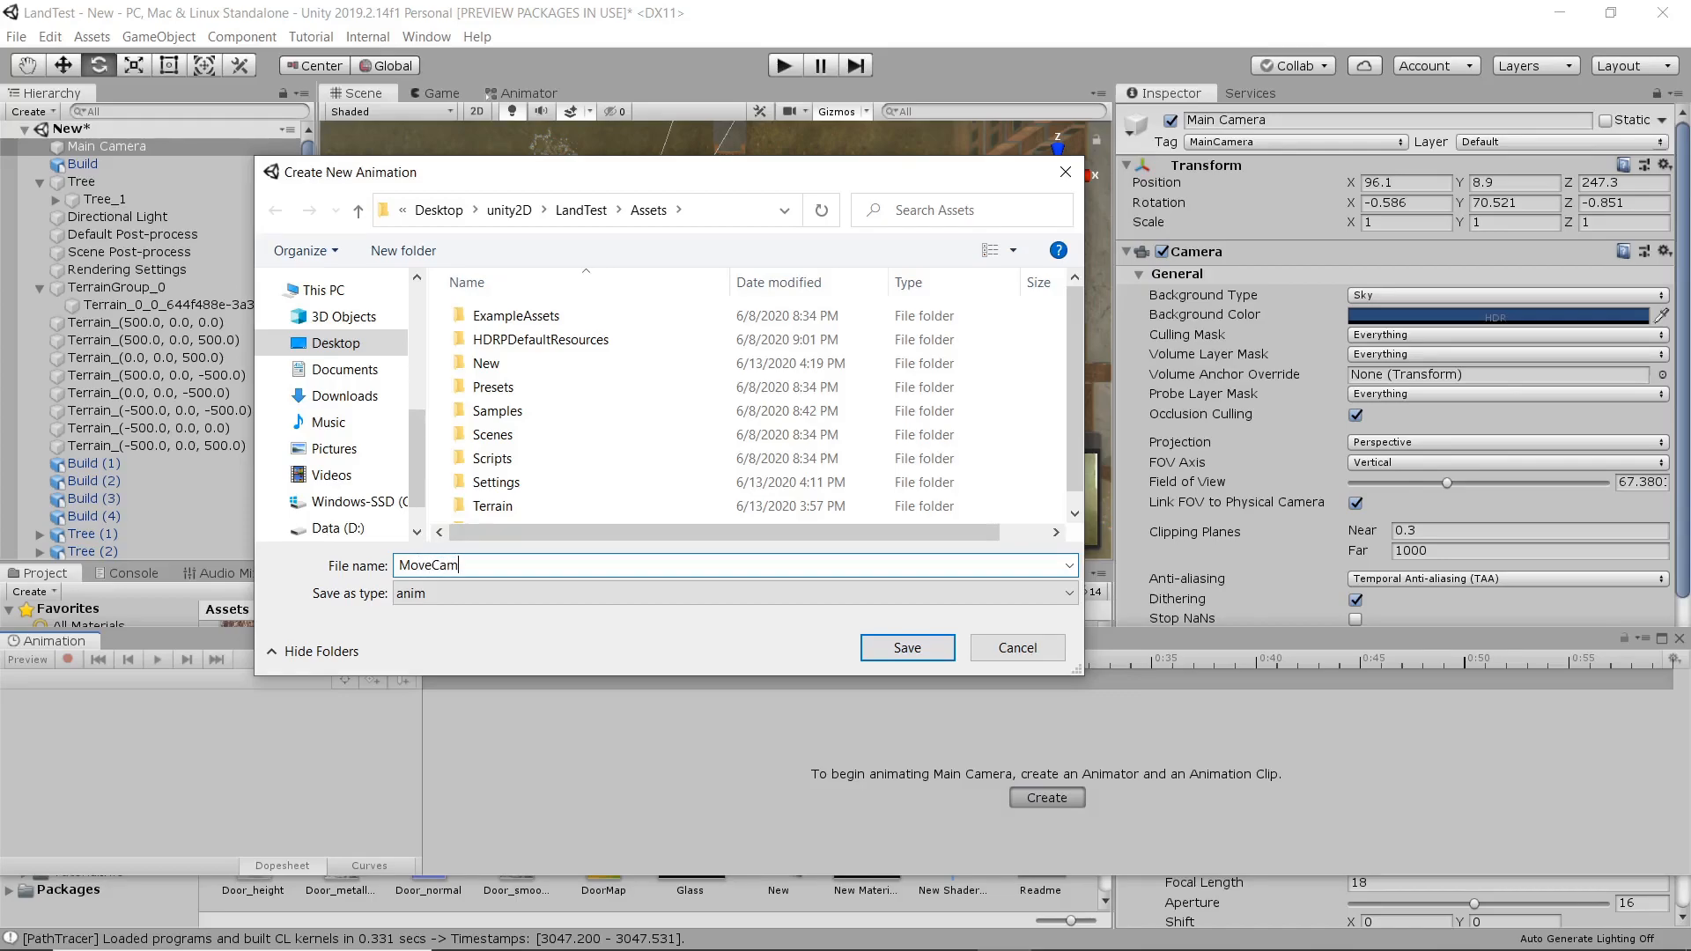
{"action": "type", "text": "oveCam"}
{"action": "key", "text": "Return"}
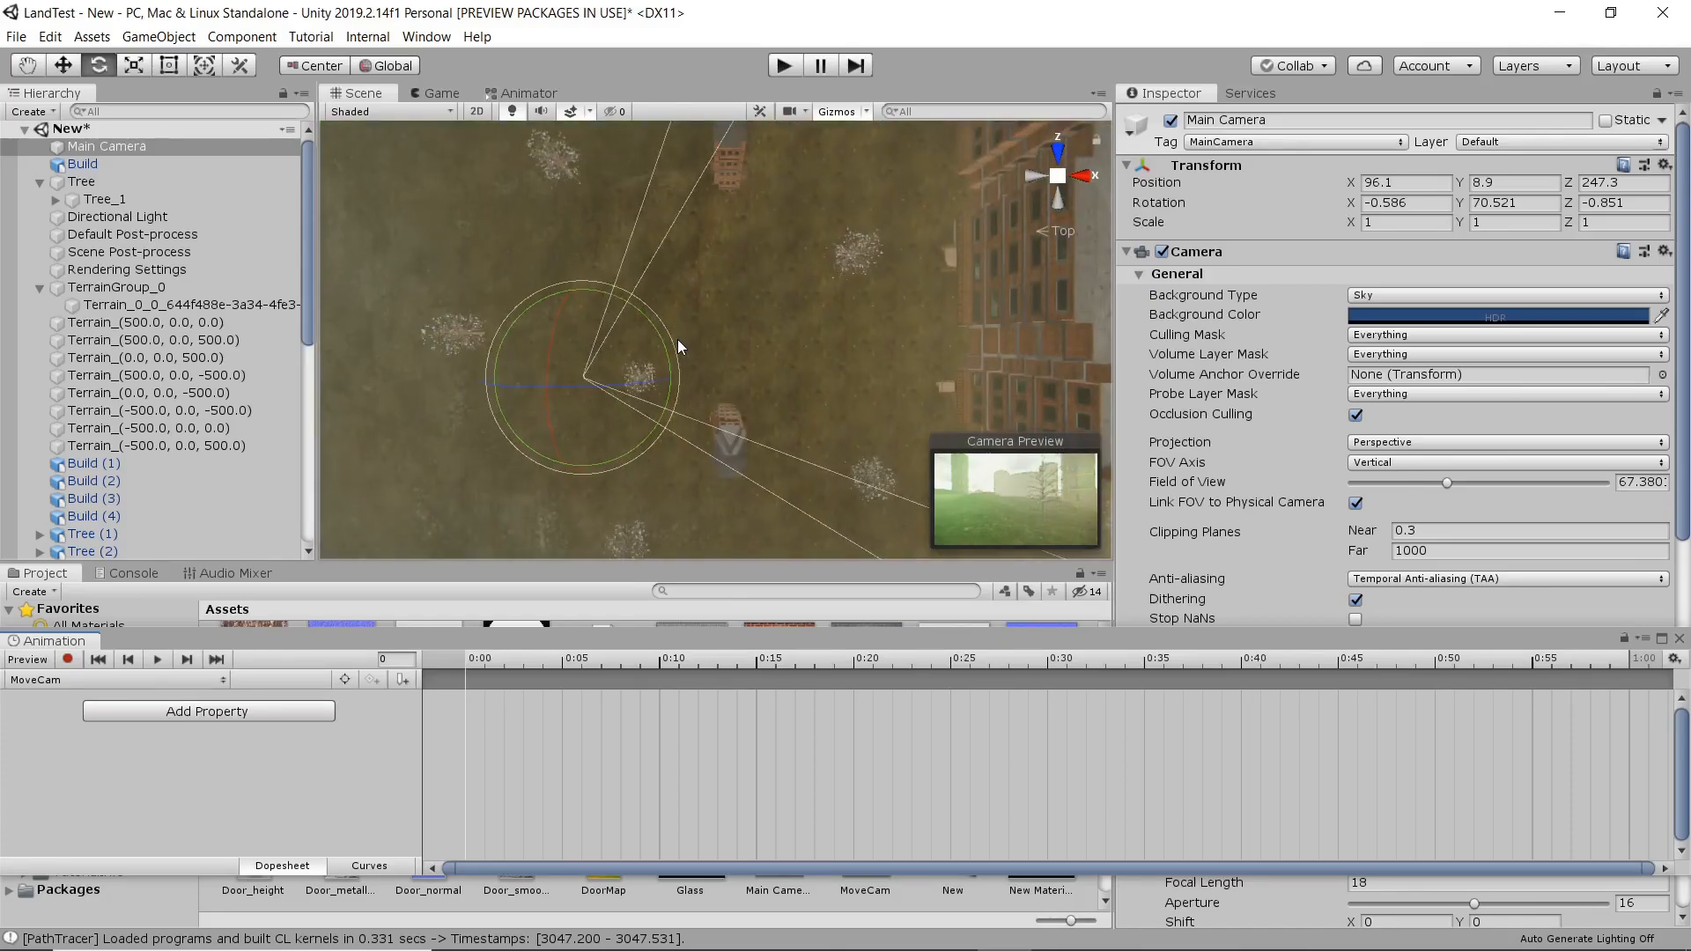
Move the camera to a starting spot and record its position keyframe at frame 0, at about X 68.9, Y 8.9, Z 290.6.
{"action": "key", "text": "w"}
{"action": "left_click_drag", "start_coordinate": [583, 332], "coordinate": [551, 255]}
{"action": "left_click_drag", "start_coordinate": [583, 328], "coordinate": [463, 180]}
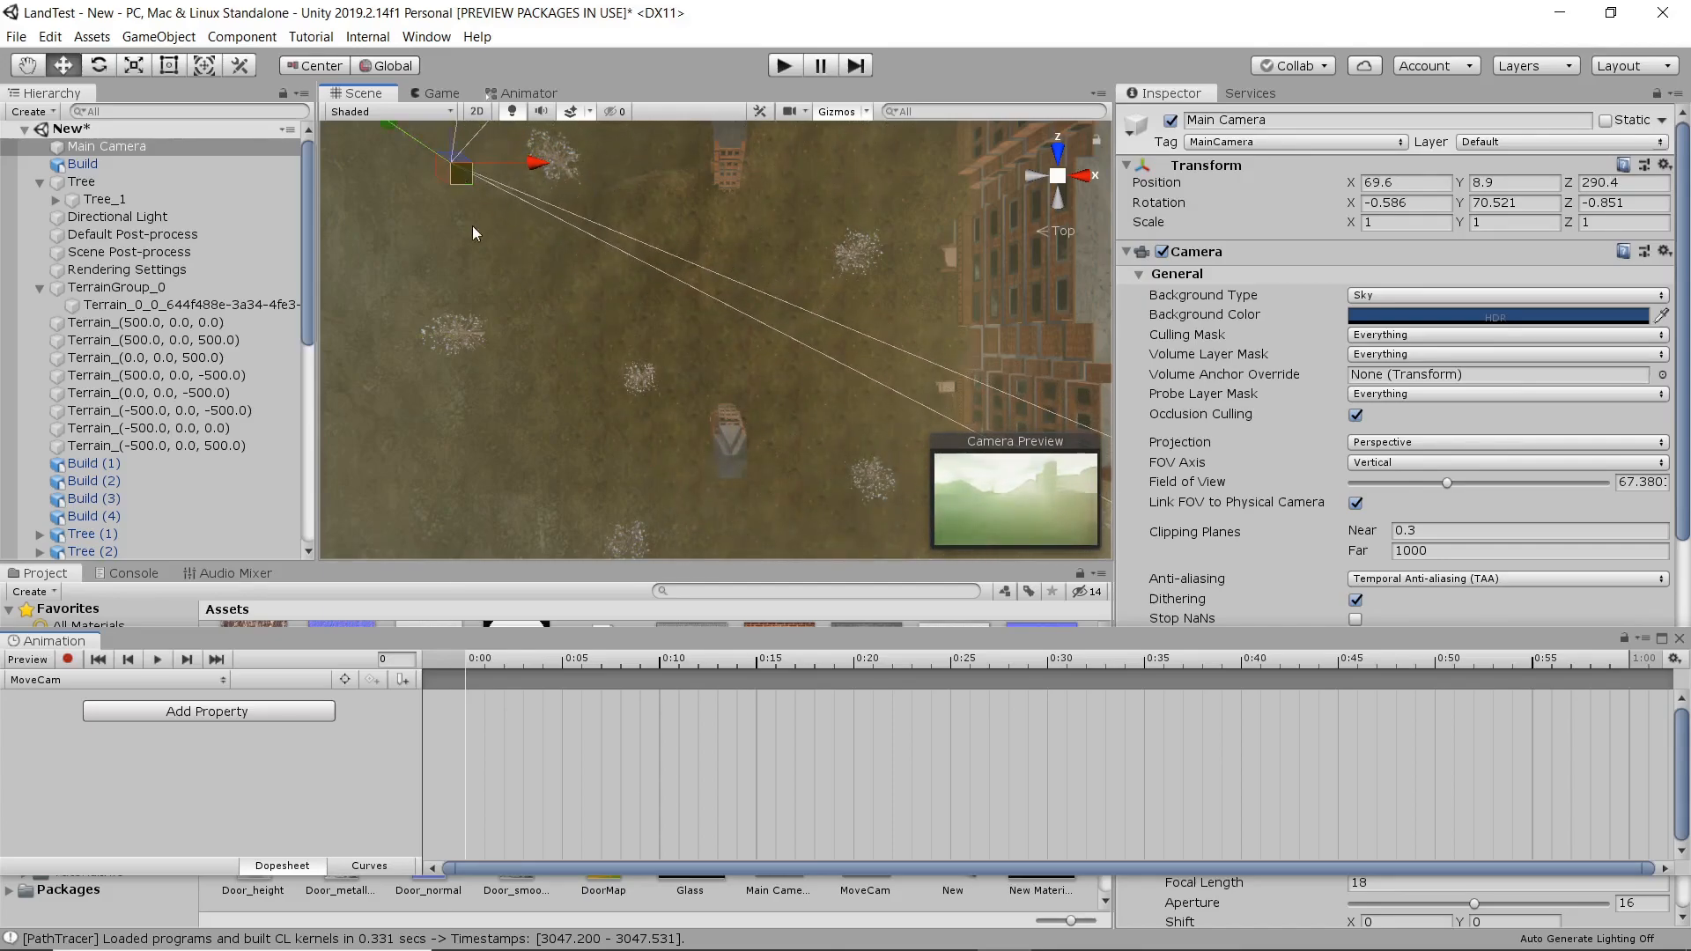
{"action": "left_click", "coordinate": [68, 660]}
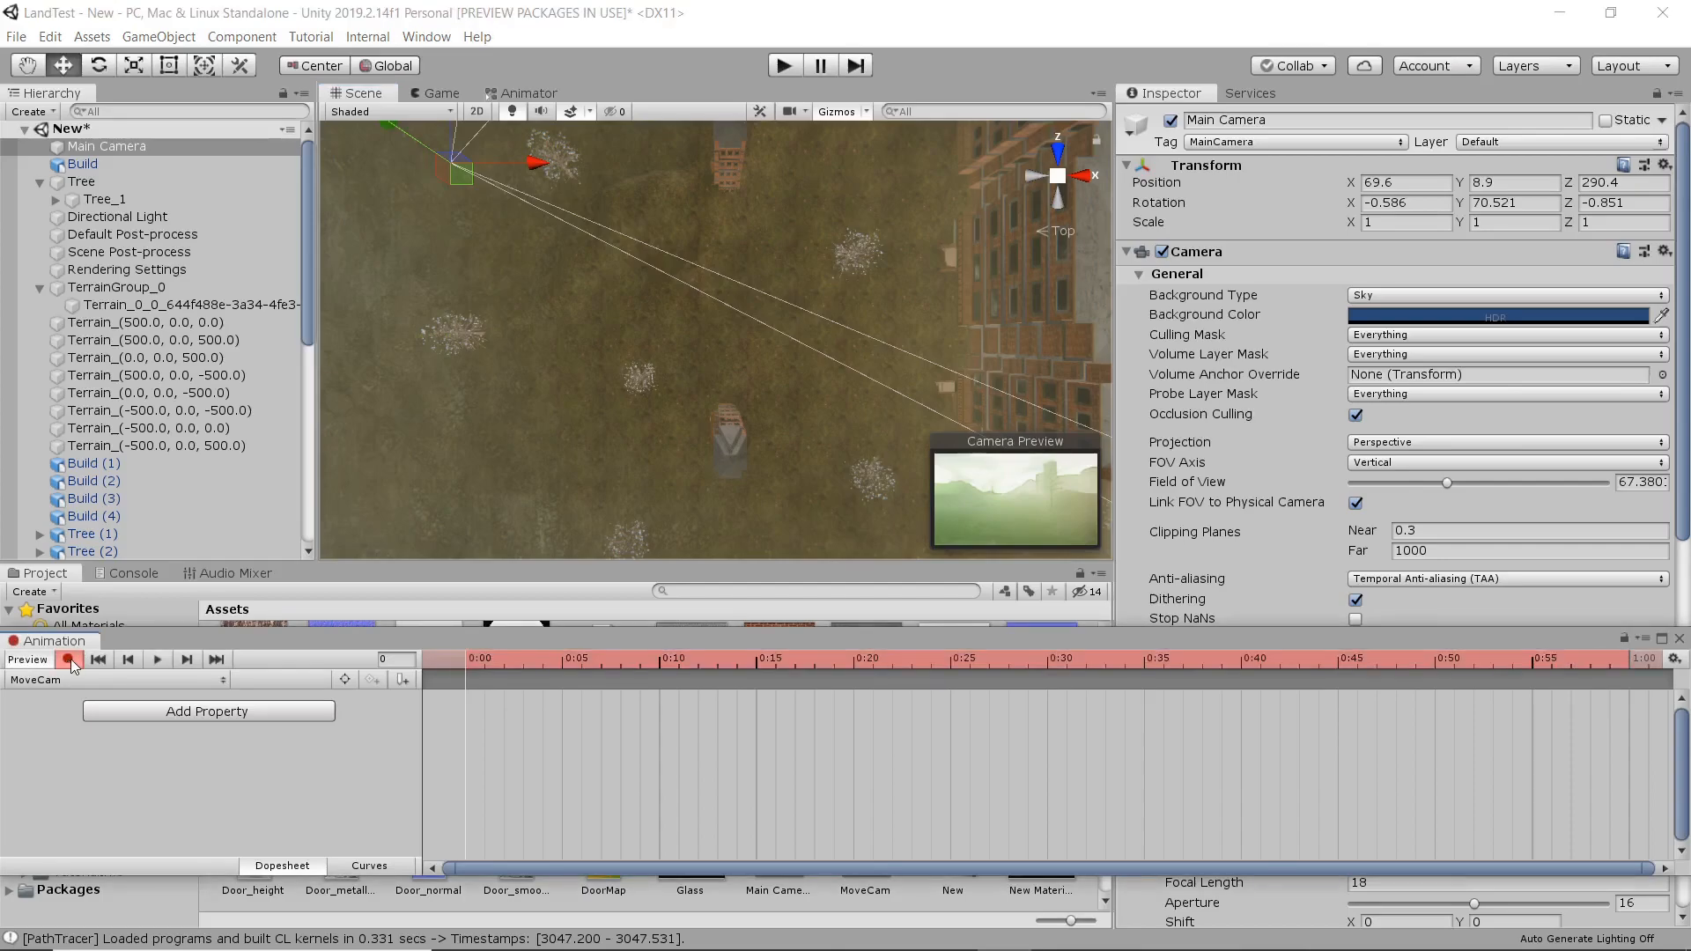
{"action": "left_click_drag", "start_coordinate": [460, 173], "coordinate": [460, 183]}
Record a second camera position keyframe at frame 601, moving the camera to about X 102.7, Z 190.7.
{"action": "scroll", "coordinate": [901, 775], "scroll_direction": "down", "scroll_amount": 10}
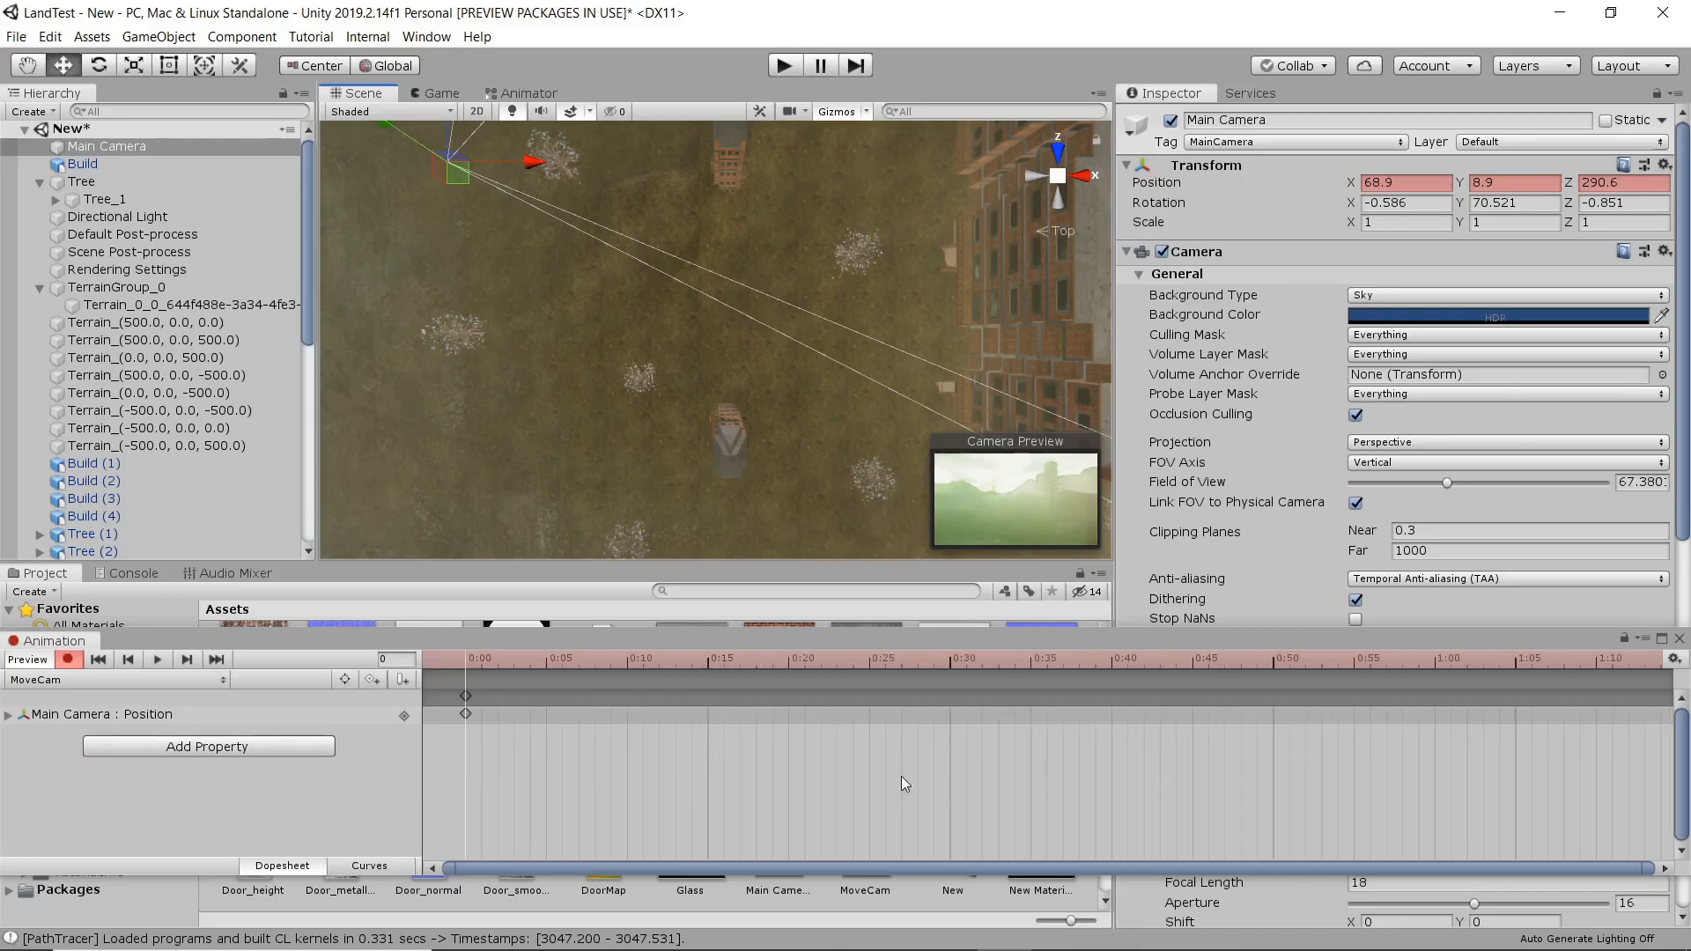
{"action": "scroll", "coordinate": [912, 780], "scroll_direction": "down", "scroll_amount": 12}
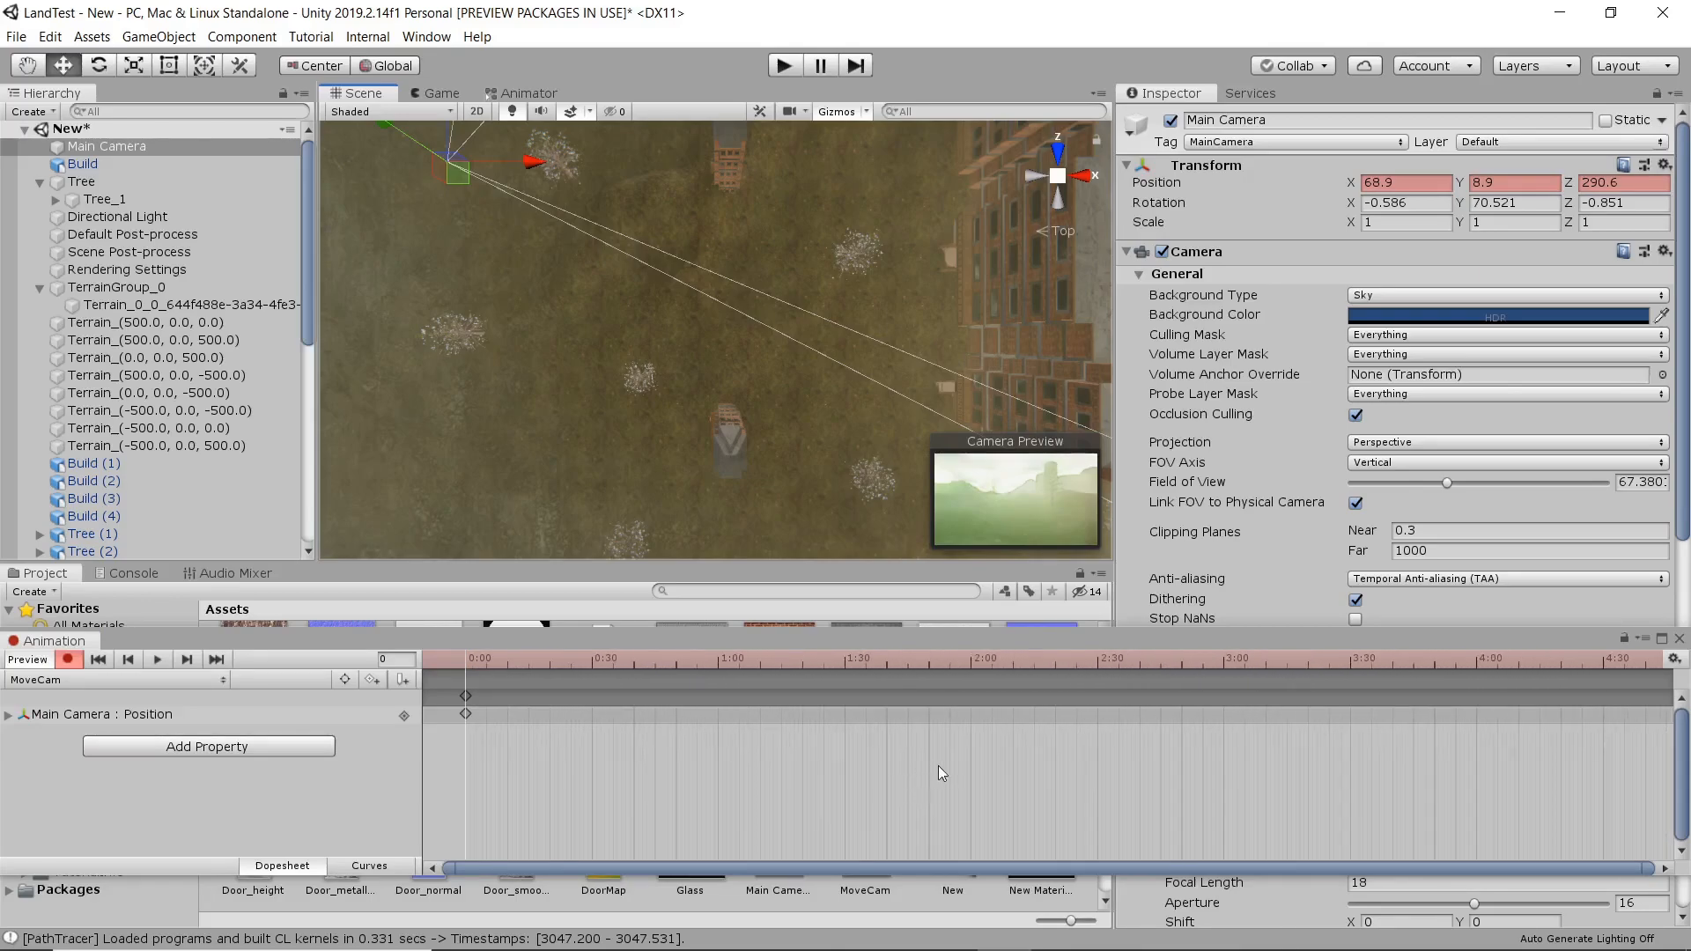
{"action": "scroll", "coordinate": [1002, 763], "scroll_direction": "down", "scroll_amount": 5}
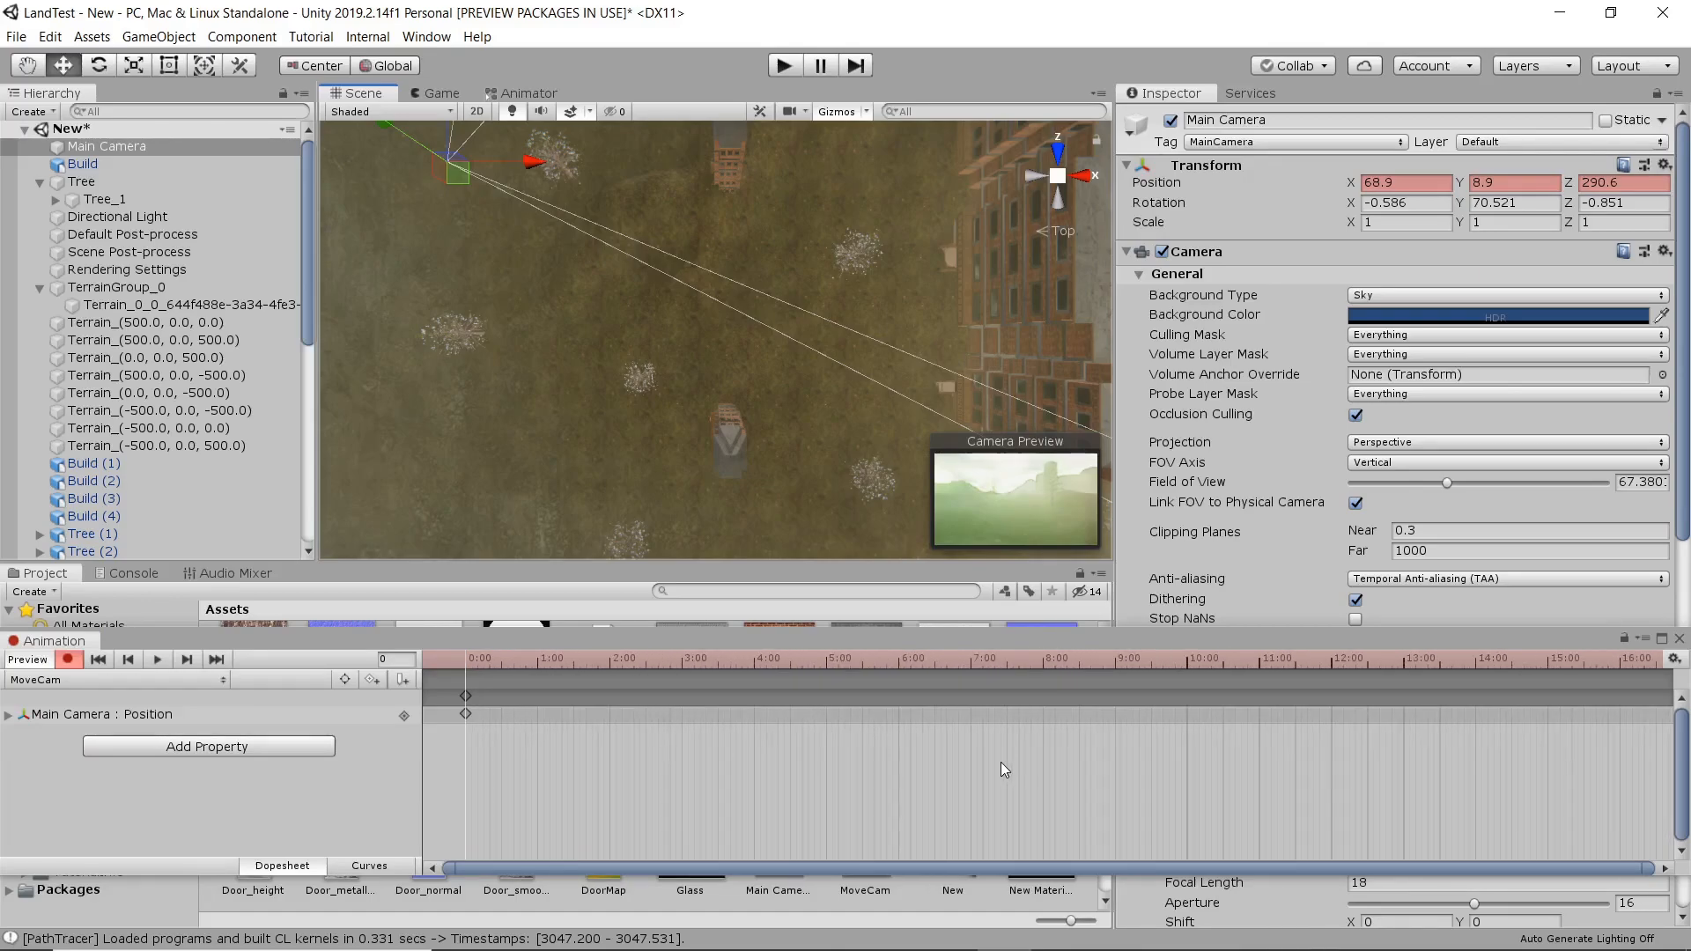
{"action": "left_click", "coordinate": [1106, 661]}
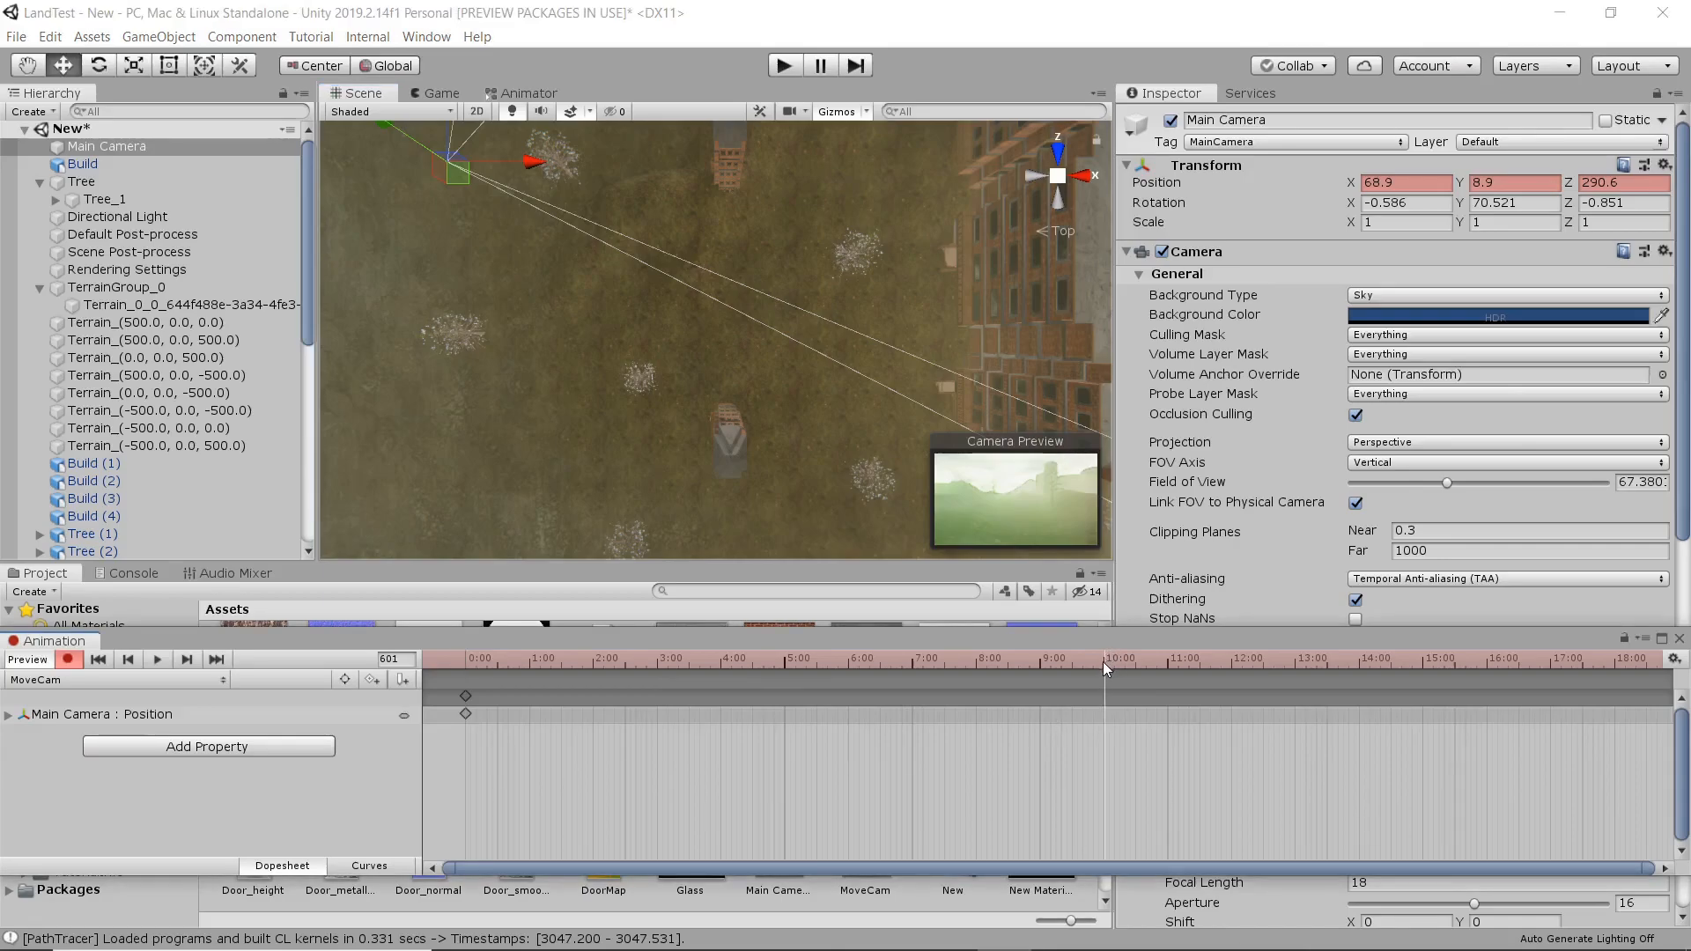
{"action": "left_click_drag", "start_coordinate": [463, 182], "coordinate": [576, 564]}
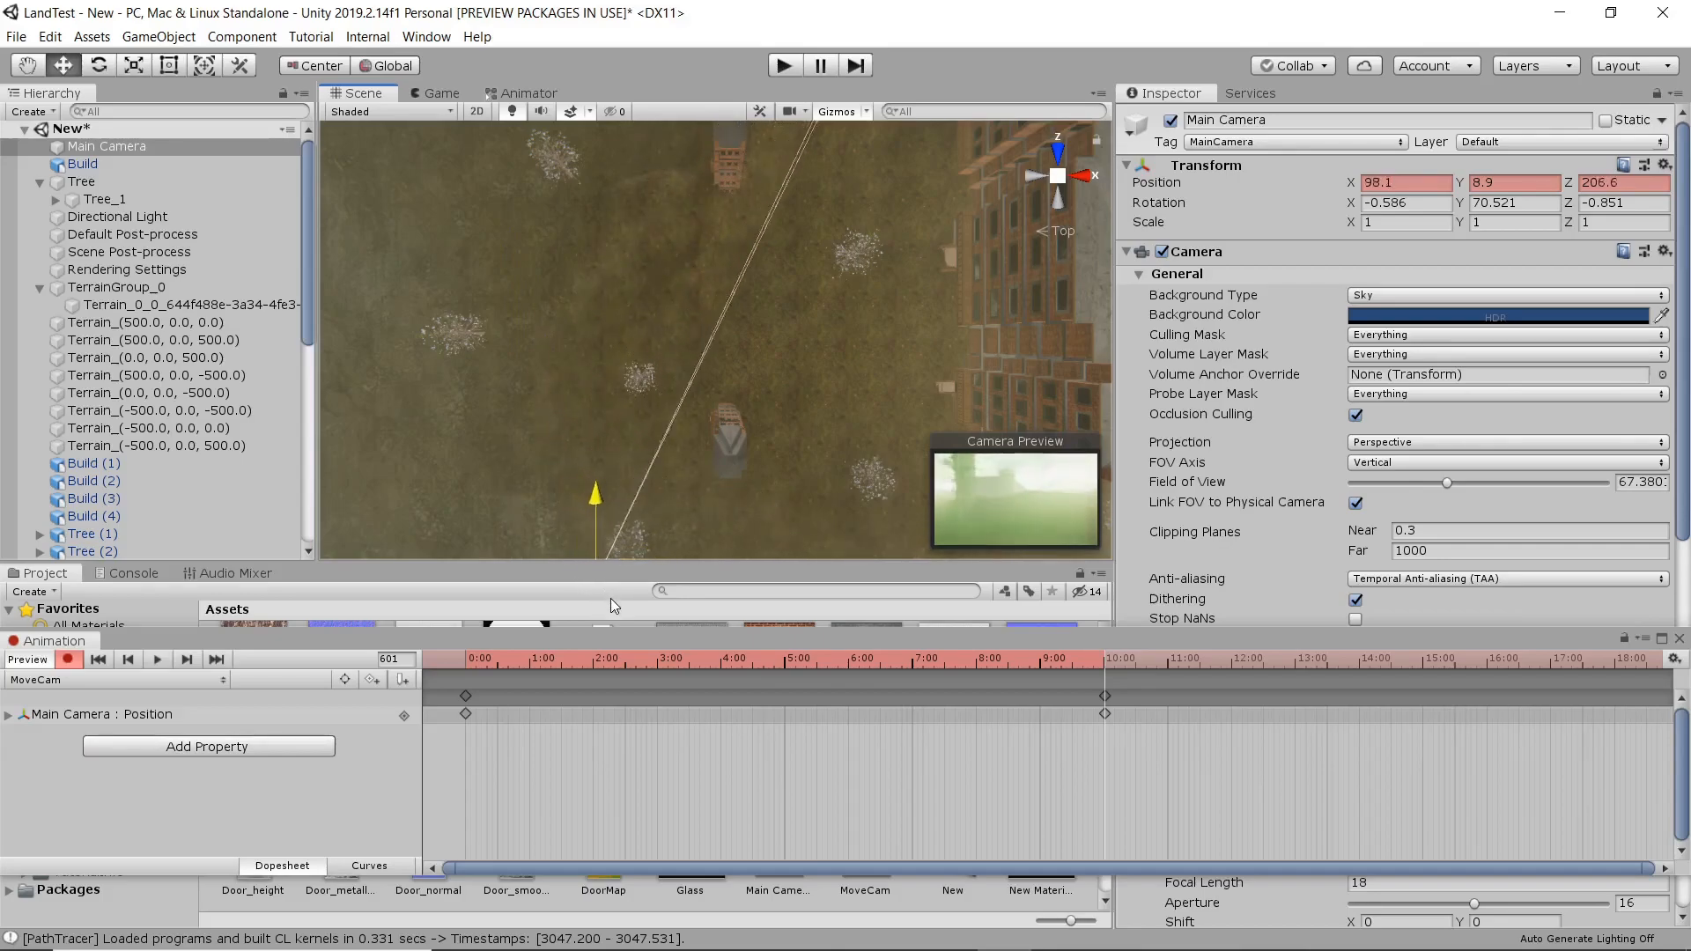
{"action": "middle_click_drag", "start_coordinate": [589, 521], "coordinate": [529, 273]}
{"action": "left_click_drag", "start_coordinate": [574, 418], "coordinate": [570, 423]}
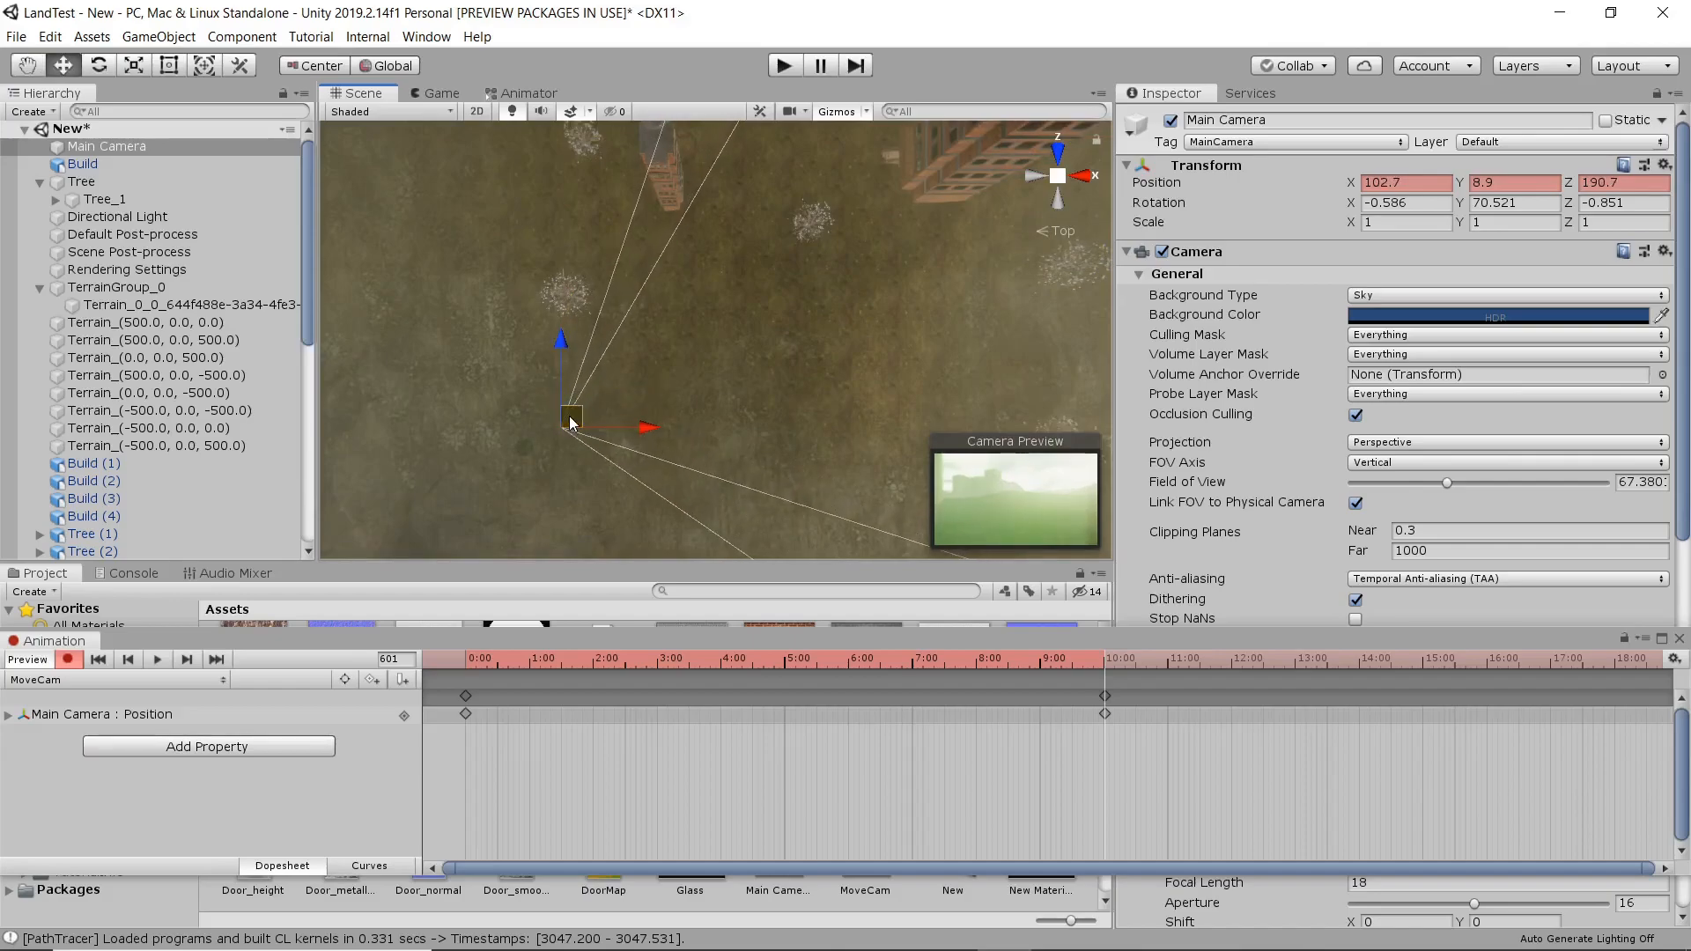
Record another camera position keyframe at frame 602, placing the camera beside the buildings at about X 158.1, Y 18.1, Z 268.3.
{"action": "scroll", "coordinate": [1126, 695], "scroll_direction": "up", "scroll_amount": 5}
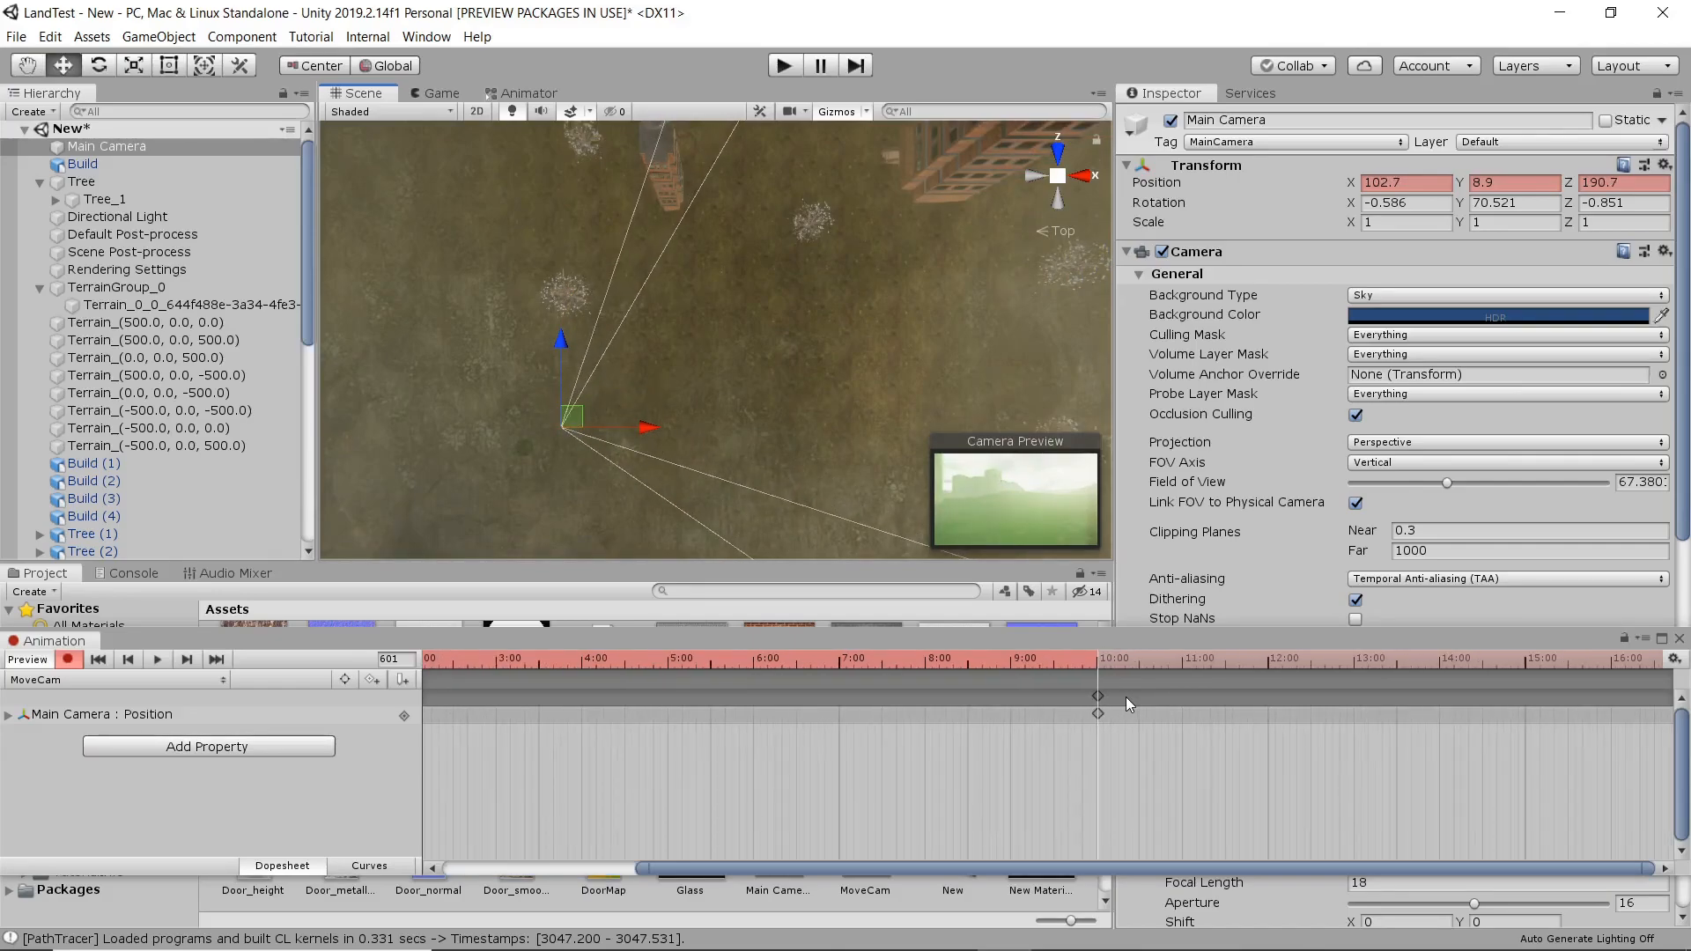
{"action": "scroll", "coordinate": [1101, 695], "scroll_direction": "up", "scroll_amount": 2}
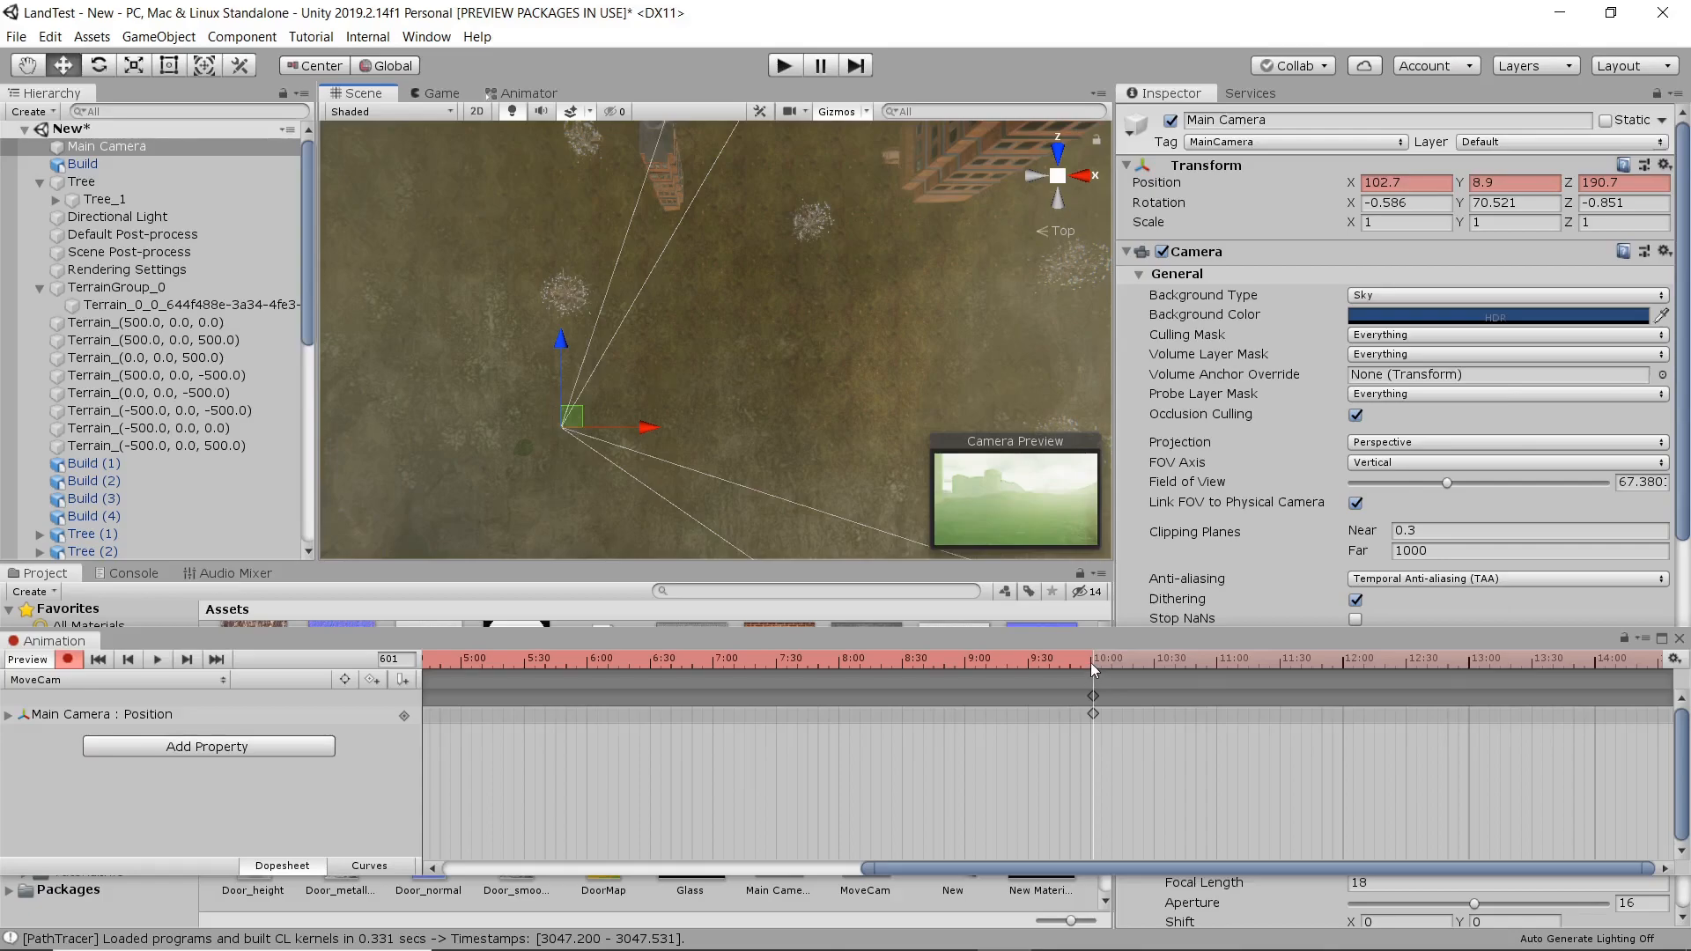
{"action": "scroll", "coordinate": [1091, 696], "scroll_direction": "up", "scroll_amount": 1}
{"action": "scroll", "coordinate": [1091, 695], "scroll_direction": "up", "scroll_amount": 1}
{"action": "left_click", "coordinate": [1096, 658]}
{"action": "left_click", "coordinate": [1093, 658]}
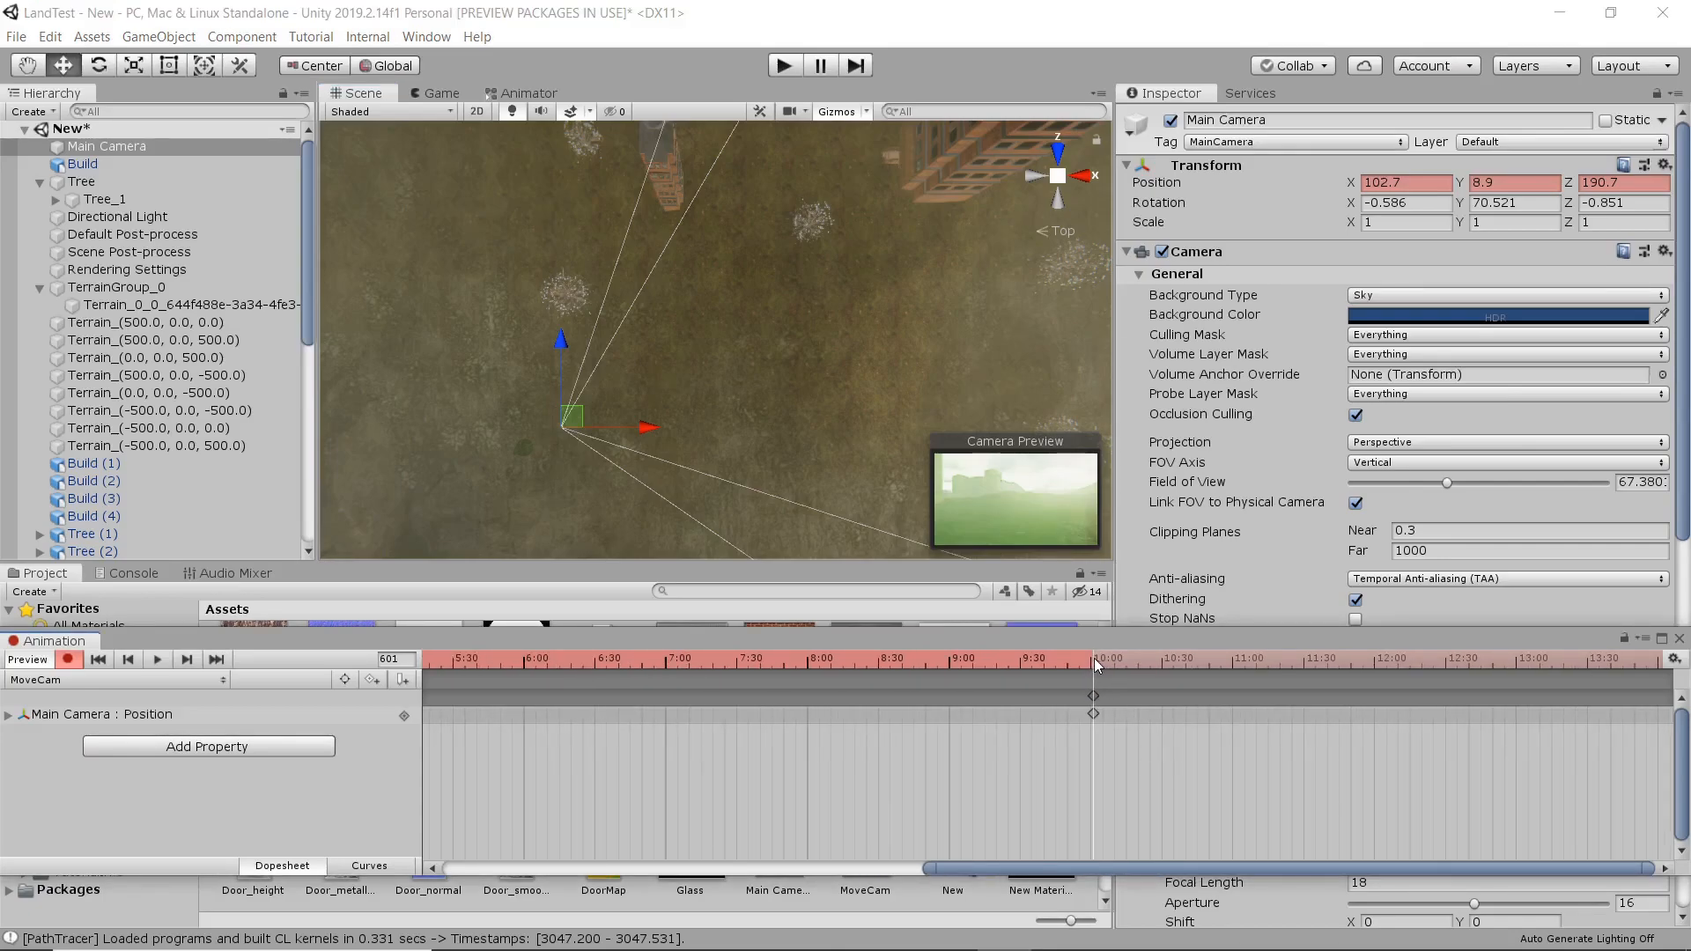
{"action": "left_click", "coordinate": [1095, 658]}
{"action": "scroll", "coordinate": [621, 401], "scroll_direction": "down", "scroll_amount": 6}
{"action": "scroll", "coordinate": [652, 368], "scroll_direction": "up", "scroll_amount": 7}
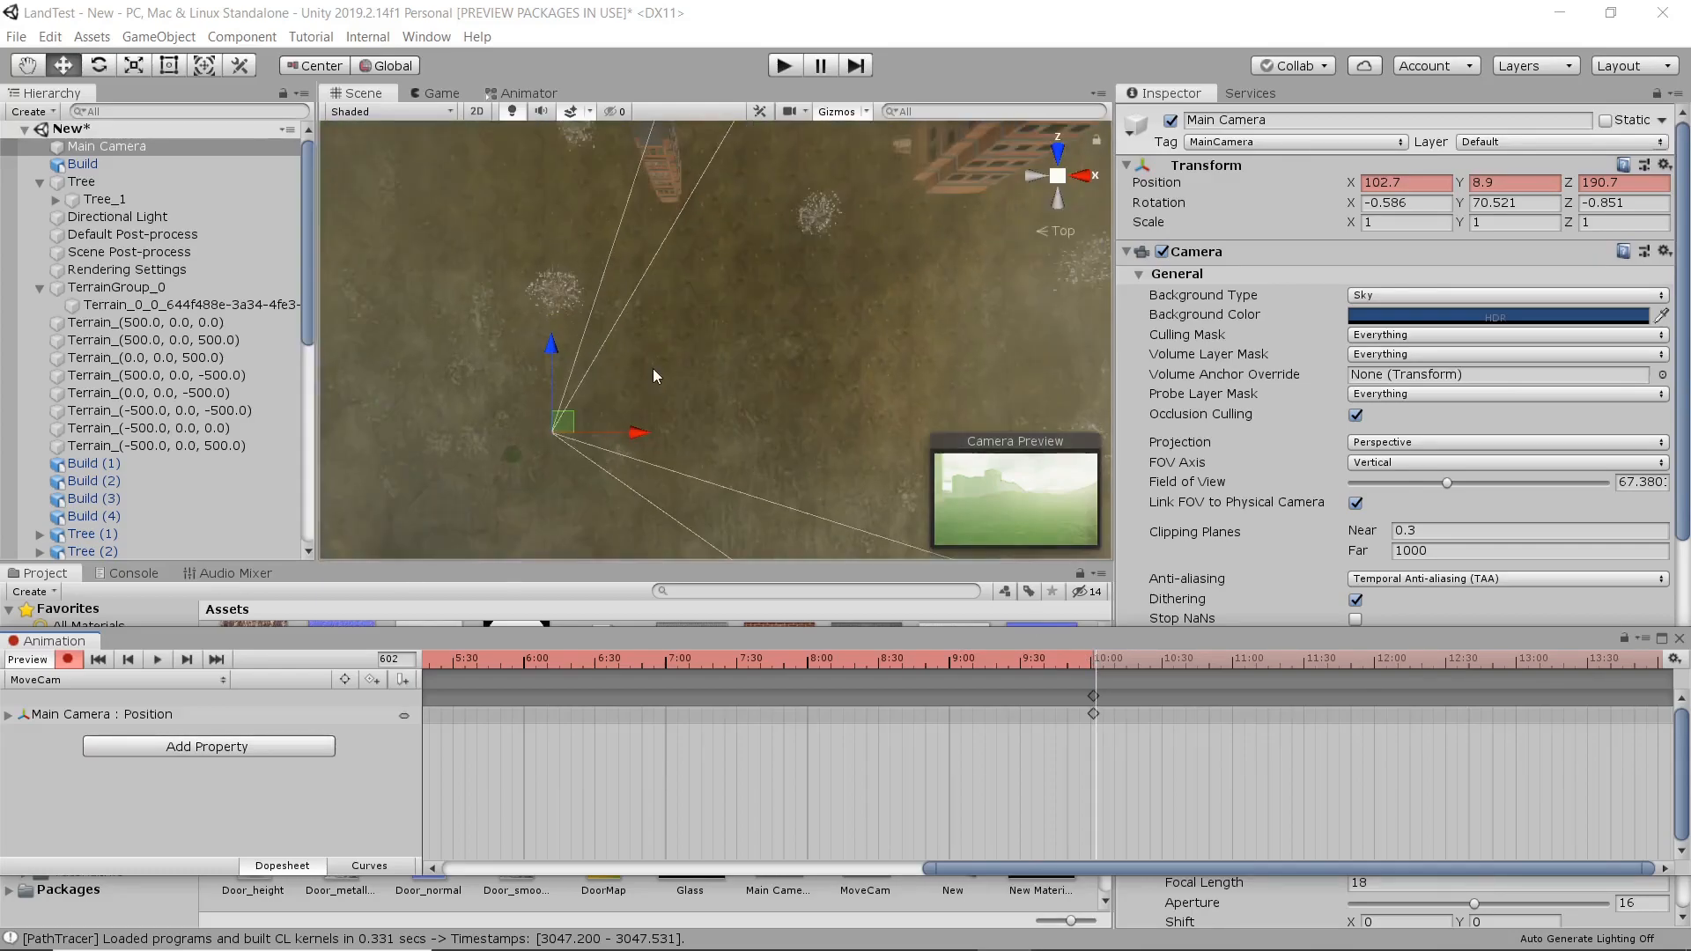
{"action": "left_click_drag", "start_coordinate": [578, 429], "coordinate": [792, 213]}
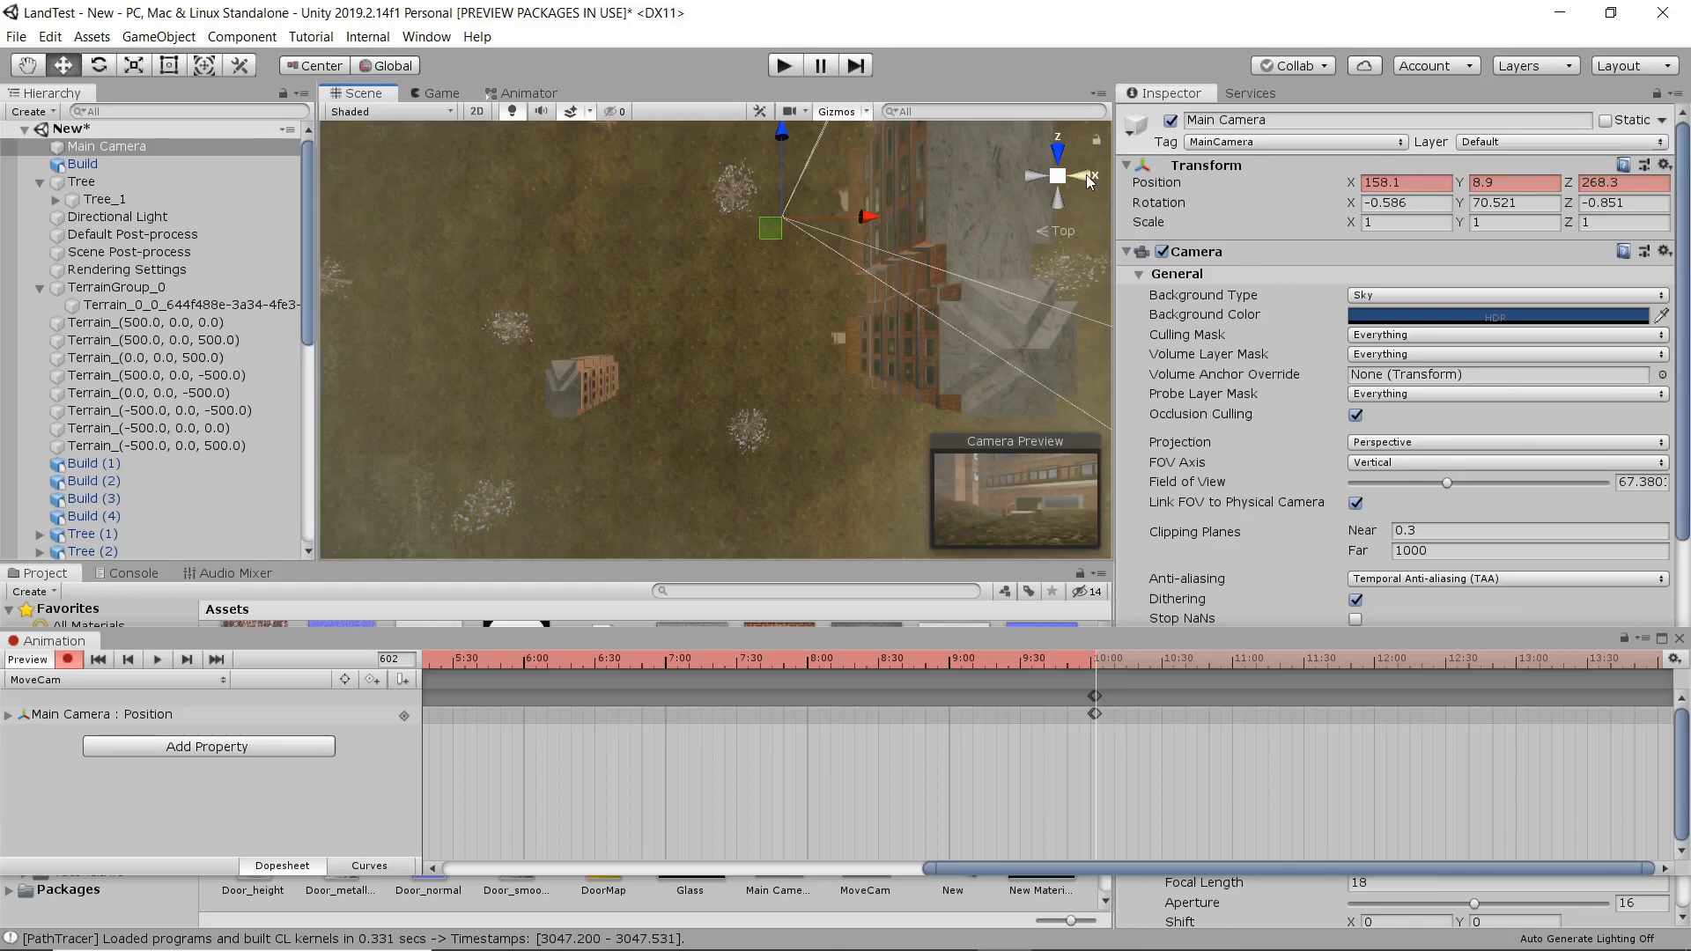
{"action": "left_click", "coordinate": [1037, 177]}
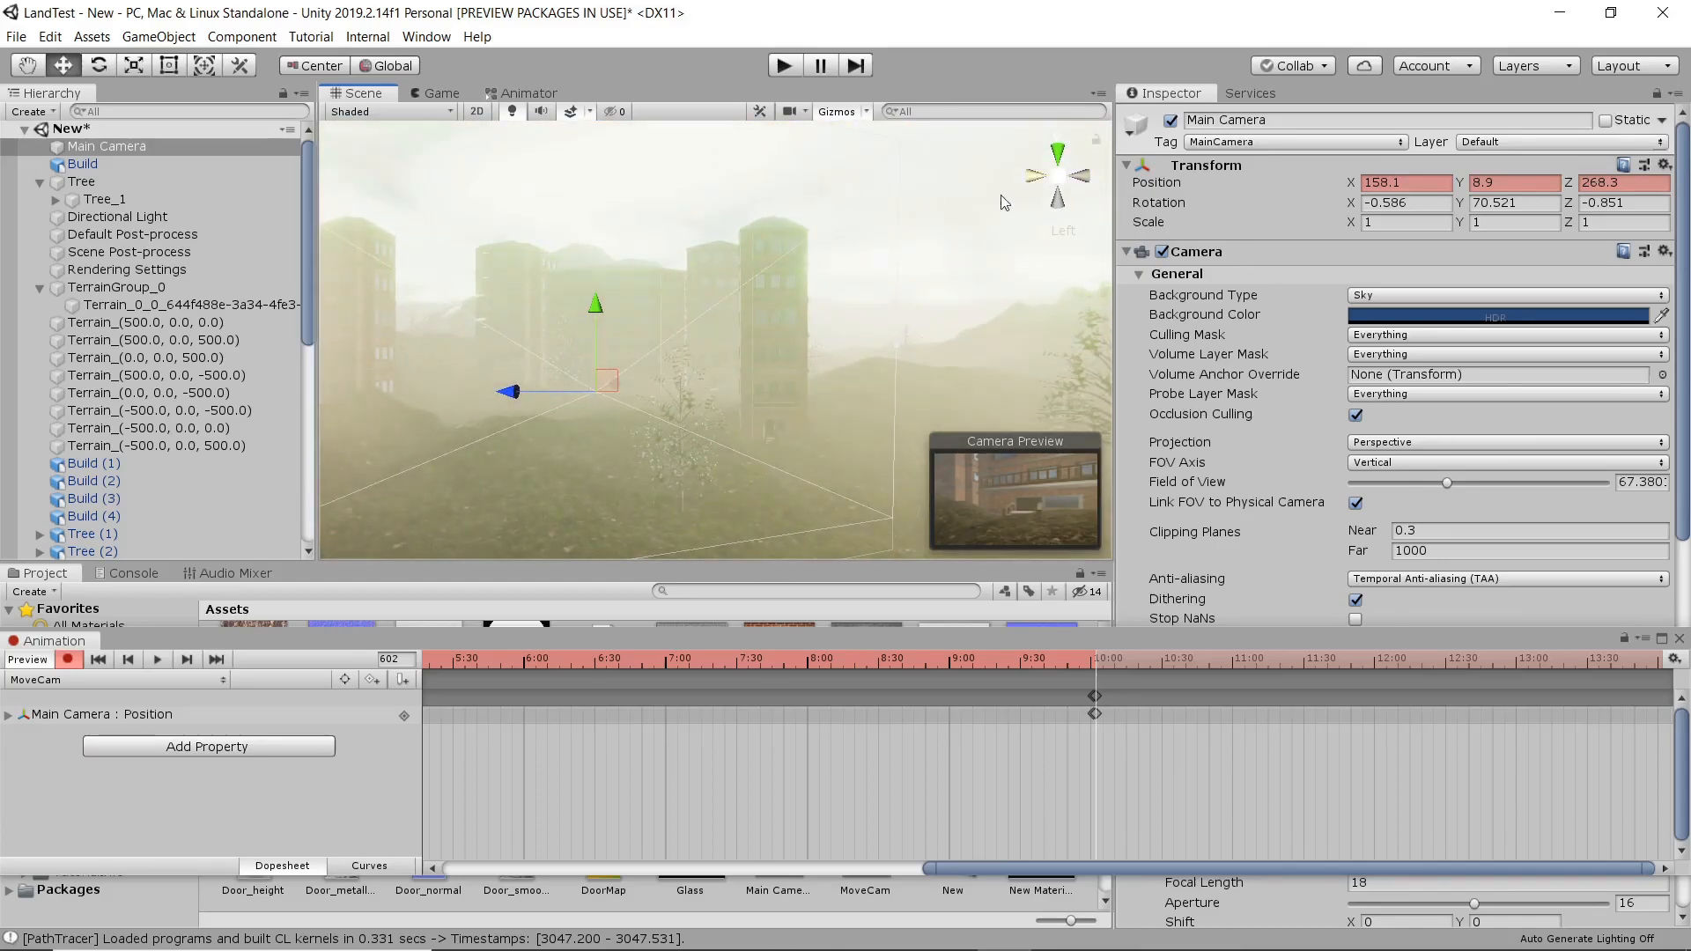
{"action": "left_click_drag", "start_coordinate": [576, 305], "coordinate": [736, 259]}
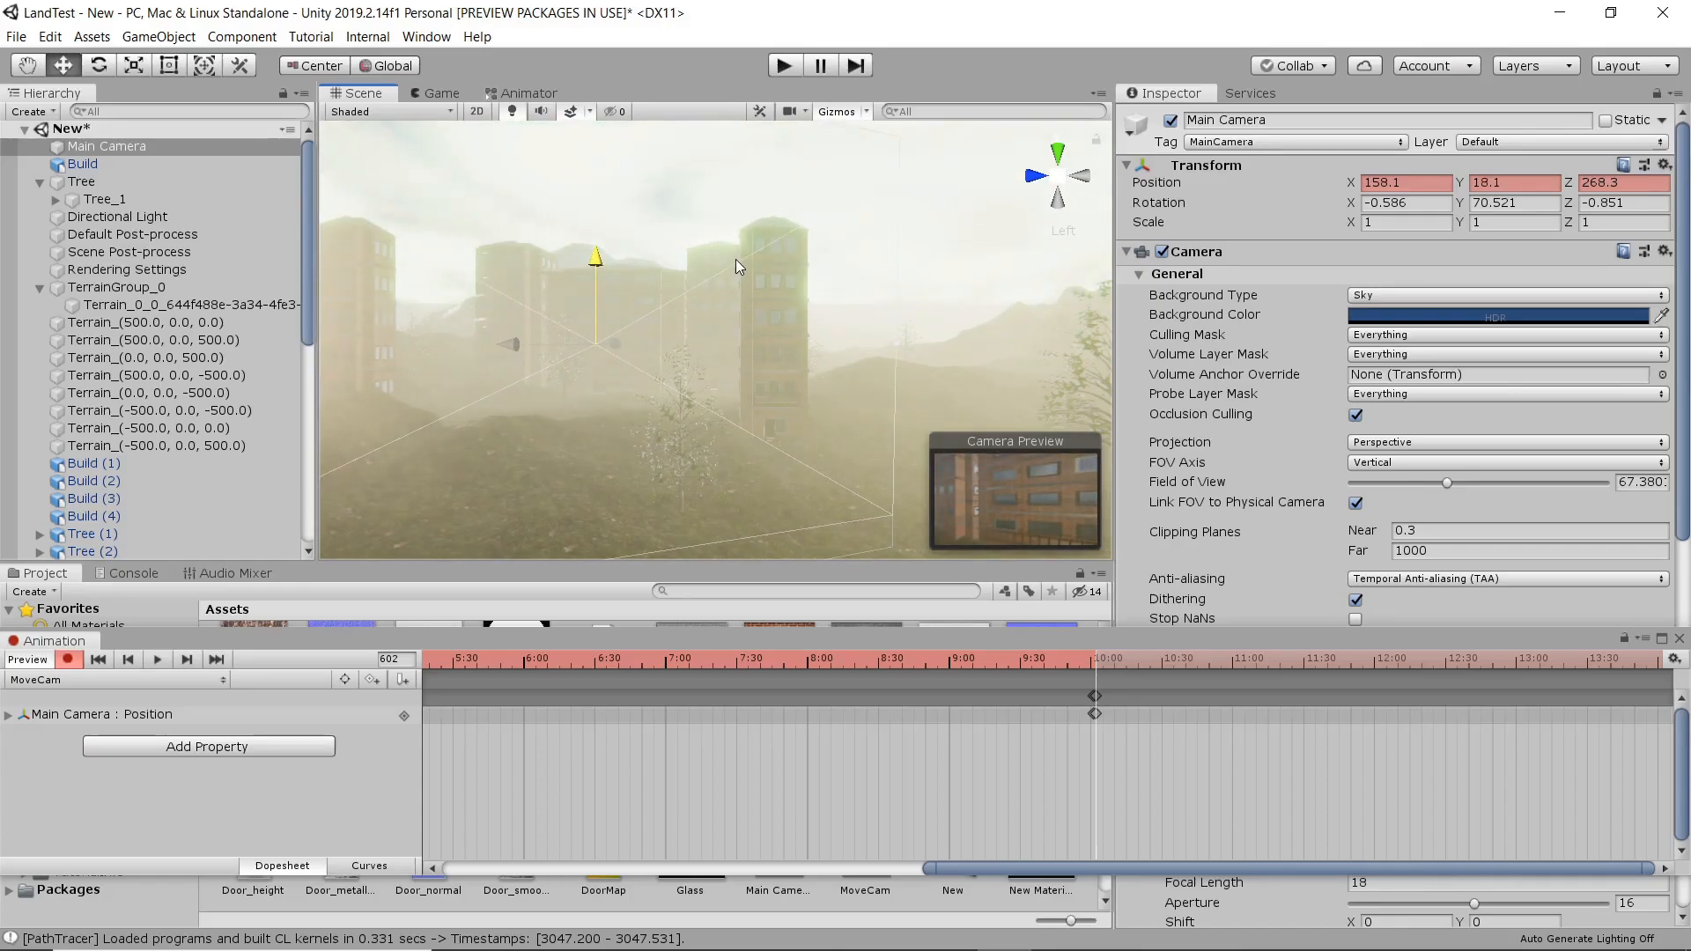
Record a camera position keyframe at frame 900, raising the camera above the buildings to about X 158.1, Y 60.2, Z 268.9.
{"action": "mouse_move", "coordinate": [483, 345]}
{"action": "left_mouse_down"}
{"action": "mouse_move", "coordinate": [464, 344]}
{"action": "mouse_move", "coordinate": [631, 382]}
{"action": "mouse_move", "coordinate": [502, 357]}
{"action": "left_mouse_up"}
{"action": "mouse_move", "coordinate": [594, 258]}
{"action": "left_mouse_down"}
{"action": "mouse_move", "coordinate": [606, 160]}
{"action": "mouse_move", "coordinate": [627, 261]}
{"action": "left_mouse_up"}
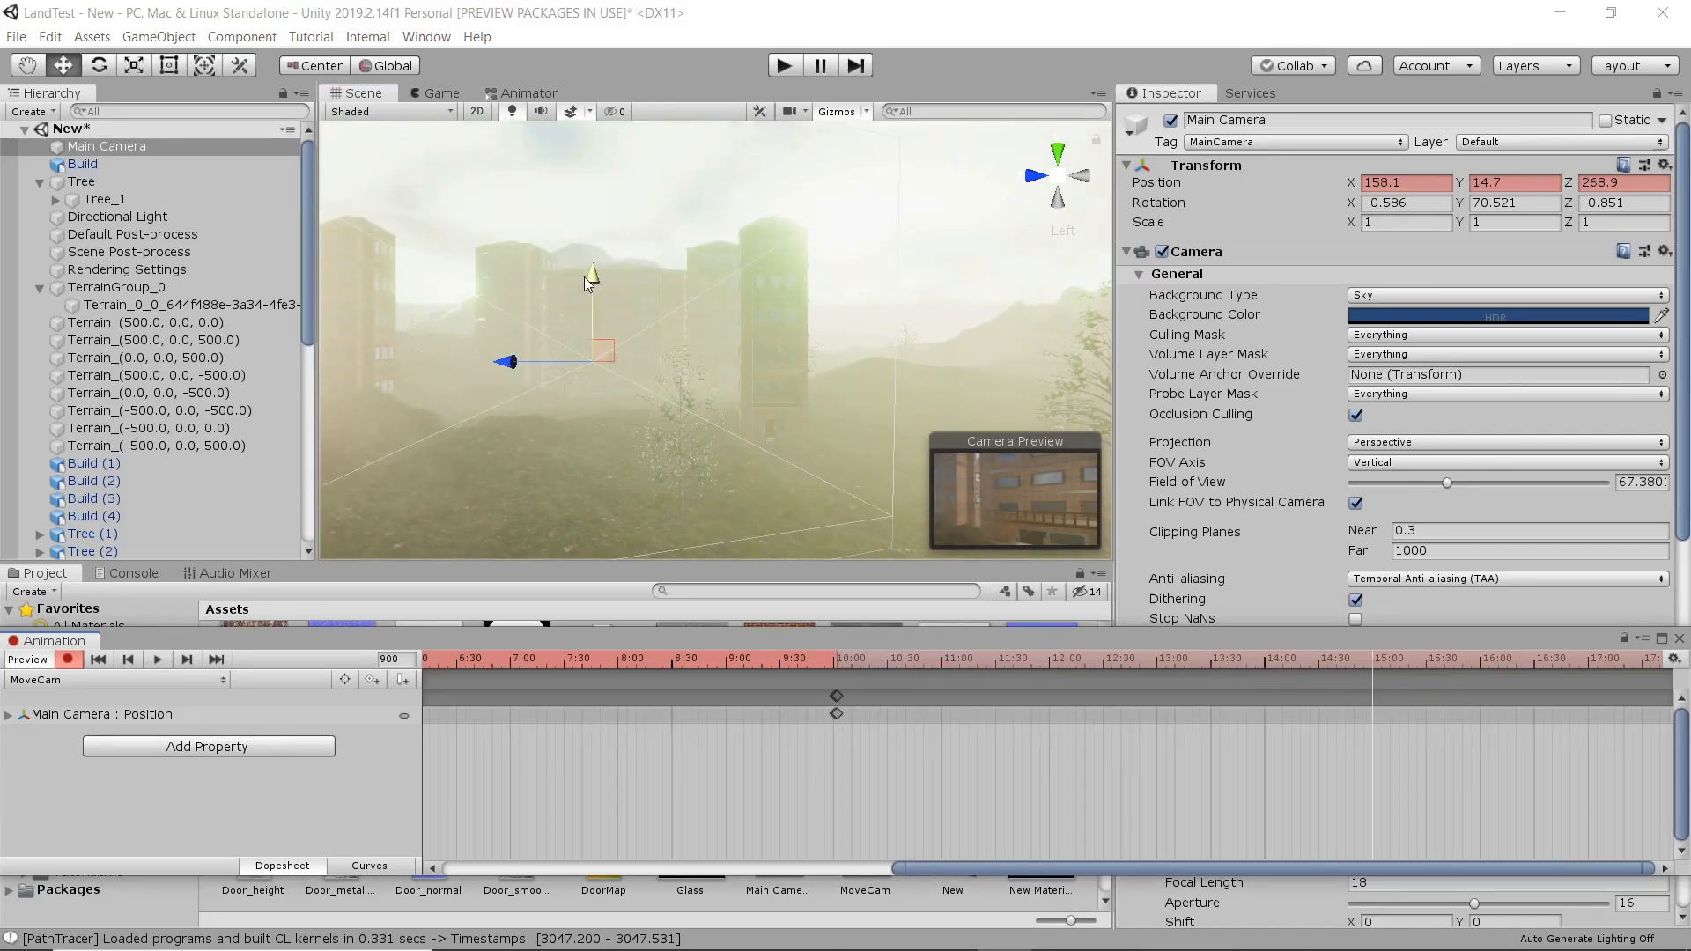
{"action": "left_click_drag", "start_coordinate": [588, 282], "coordinate": [606, 123]}
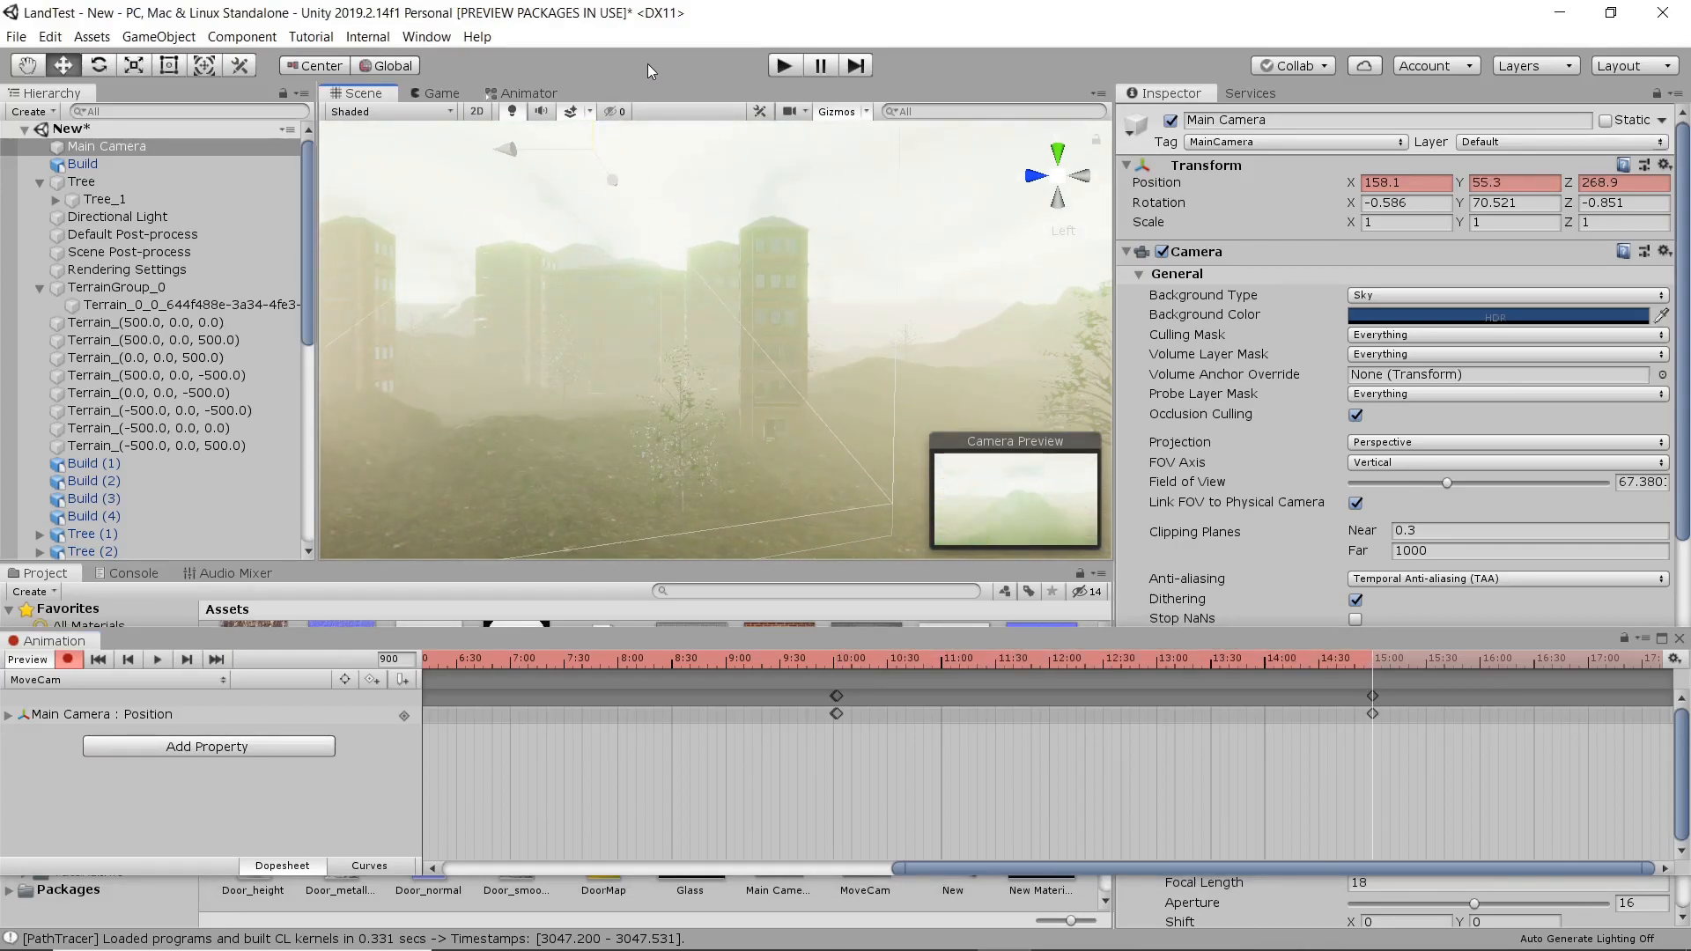
{"action": "left_click_drag", "start_coordinate": [668, 45], "coordinate": [670, 43]}
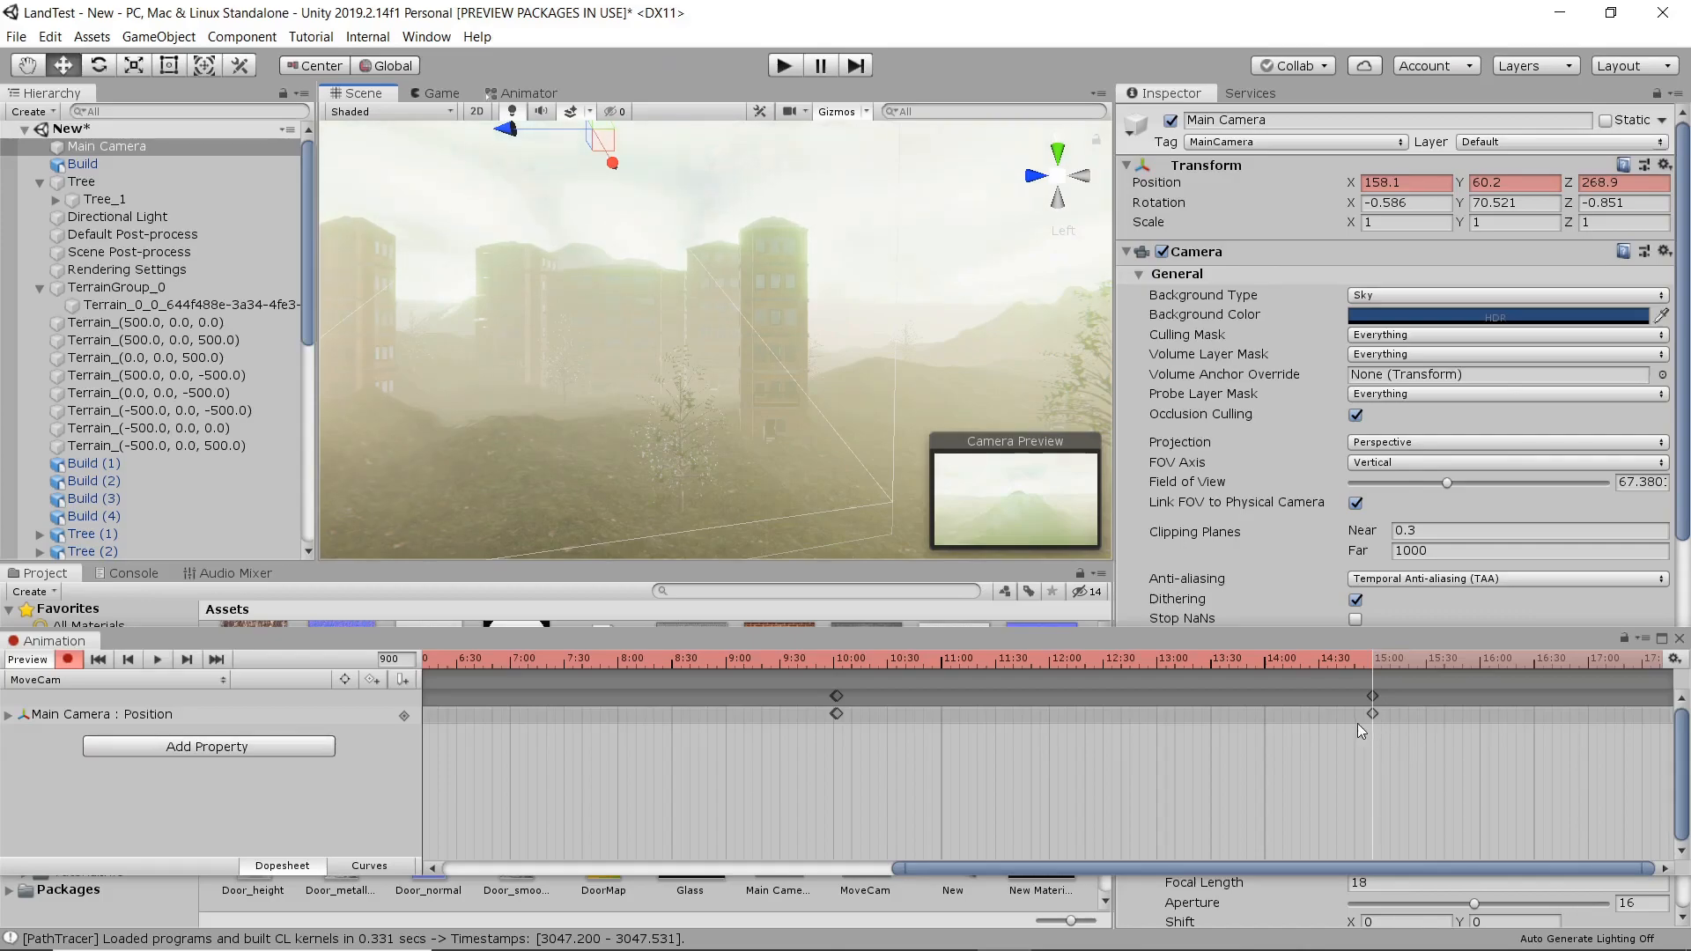
Add another Main Camera position keyframe at frame 1080, holding the raised position from frame 900.
{"action": "left_click_drag", "start_coordinate": [1359, 727], "coordinate": [1402, 675]}
{"action": "middle_click_drag", "start_coordinate": [1599, 700], "coordinate": [1376, 705]}
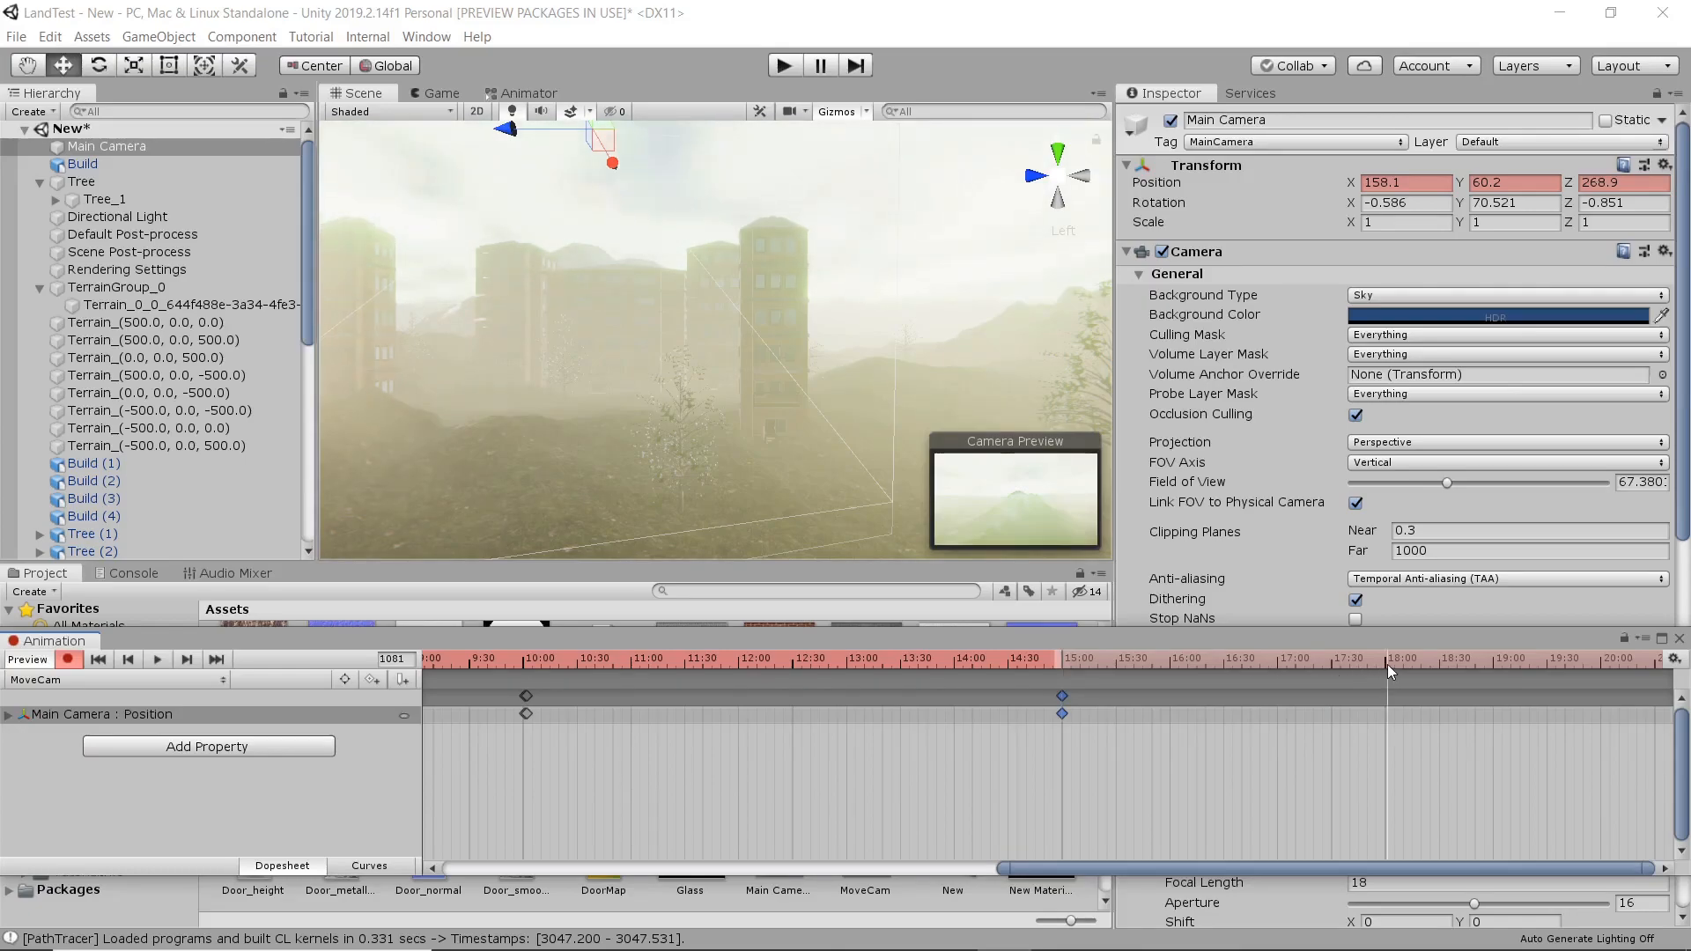
{"action": "left_click", "coordinate": [1386, 664]}
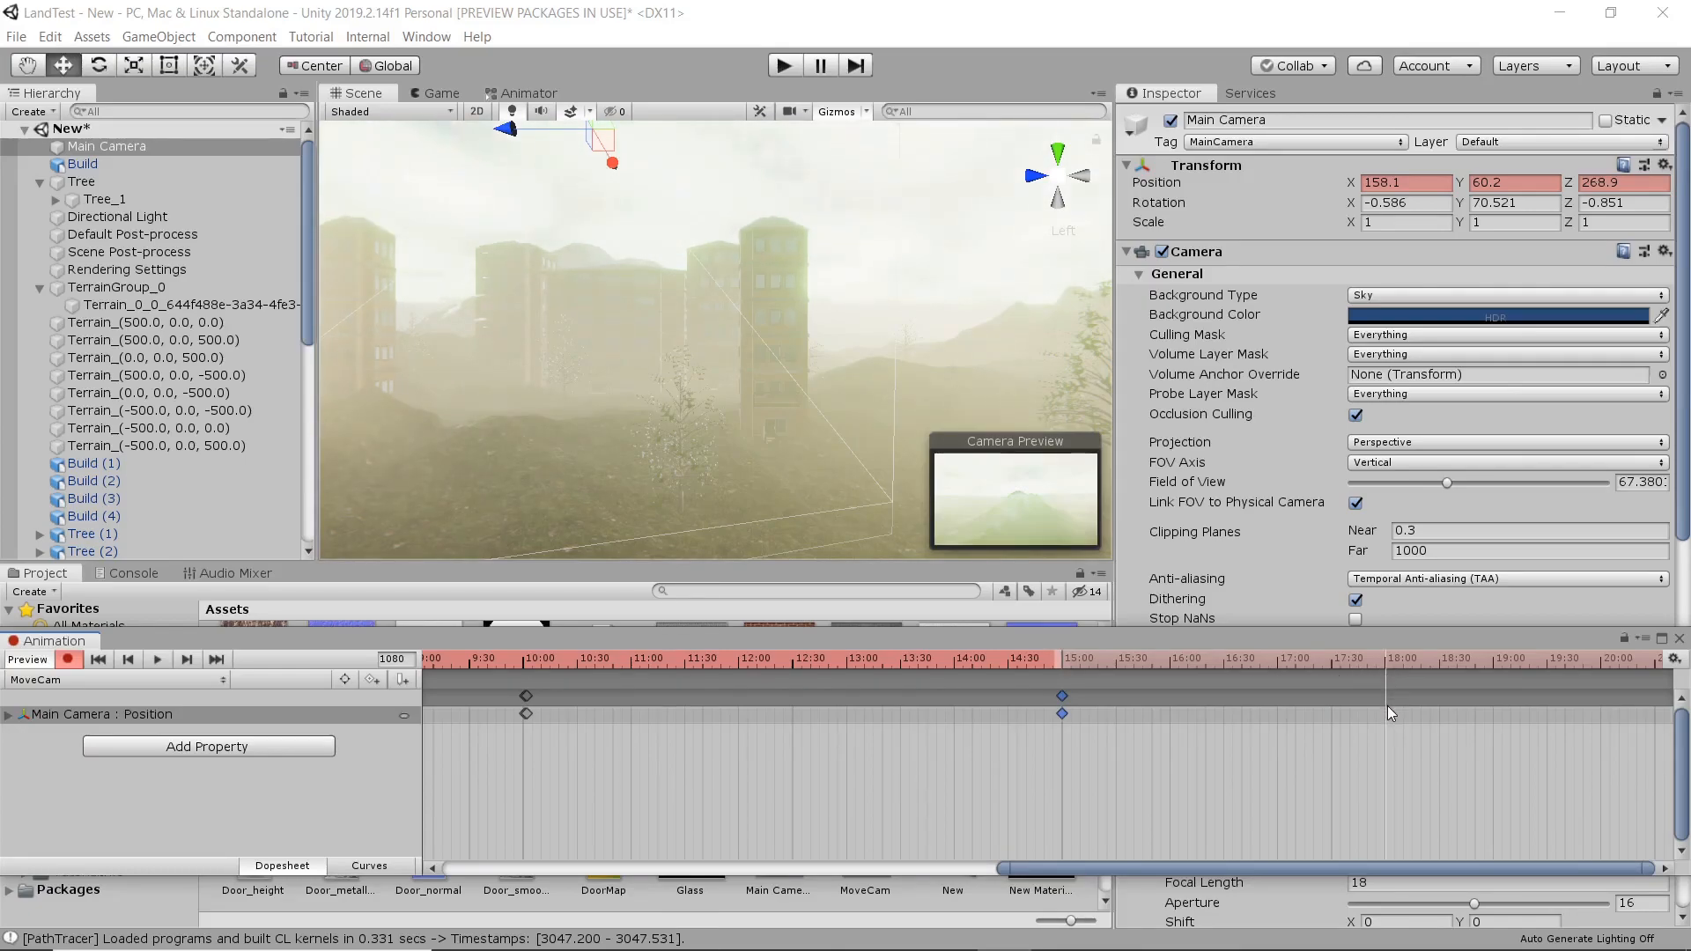
{"action": "key", "text": "k"}
{"action": "middle_click_drag", "start_coordinate": [1421, 748], "coordinate": [806, 747]}
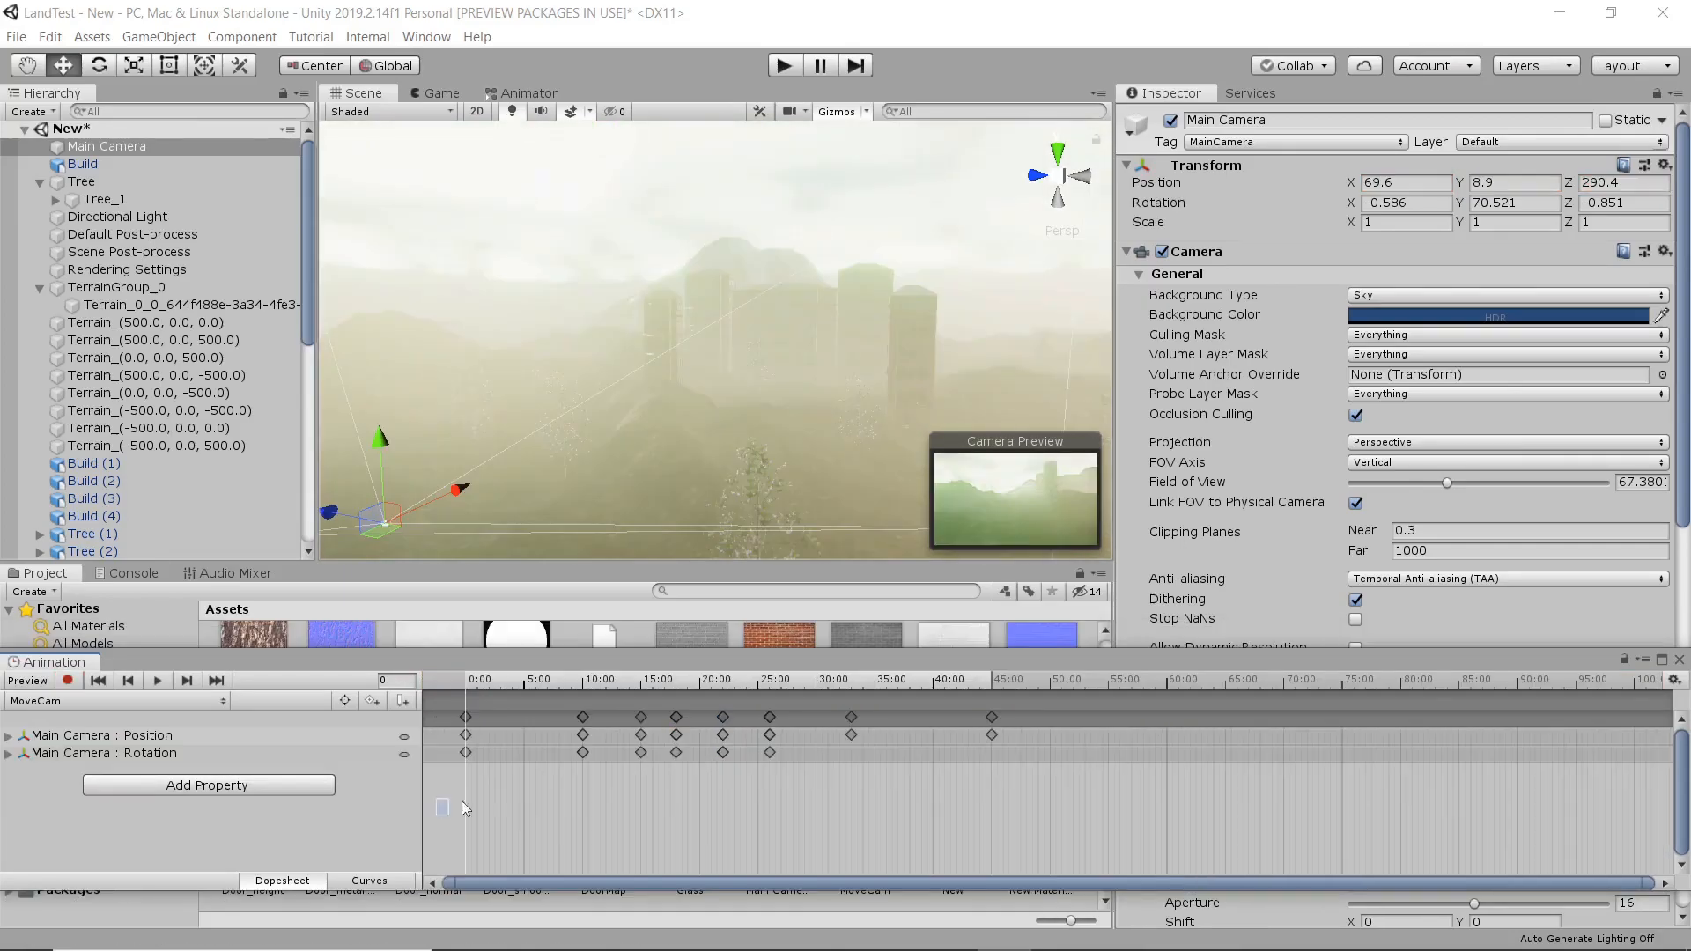
Play the complete MoveCam animation, watch it in the Game view, and close the Animation window.
{"action": "left_click_drag", "start_coordinate": [438, 814], "coordinate": [1518, 734]}
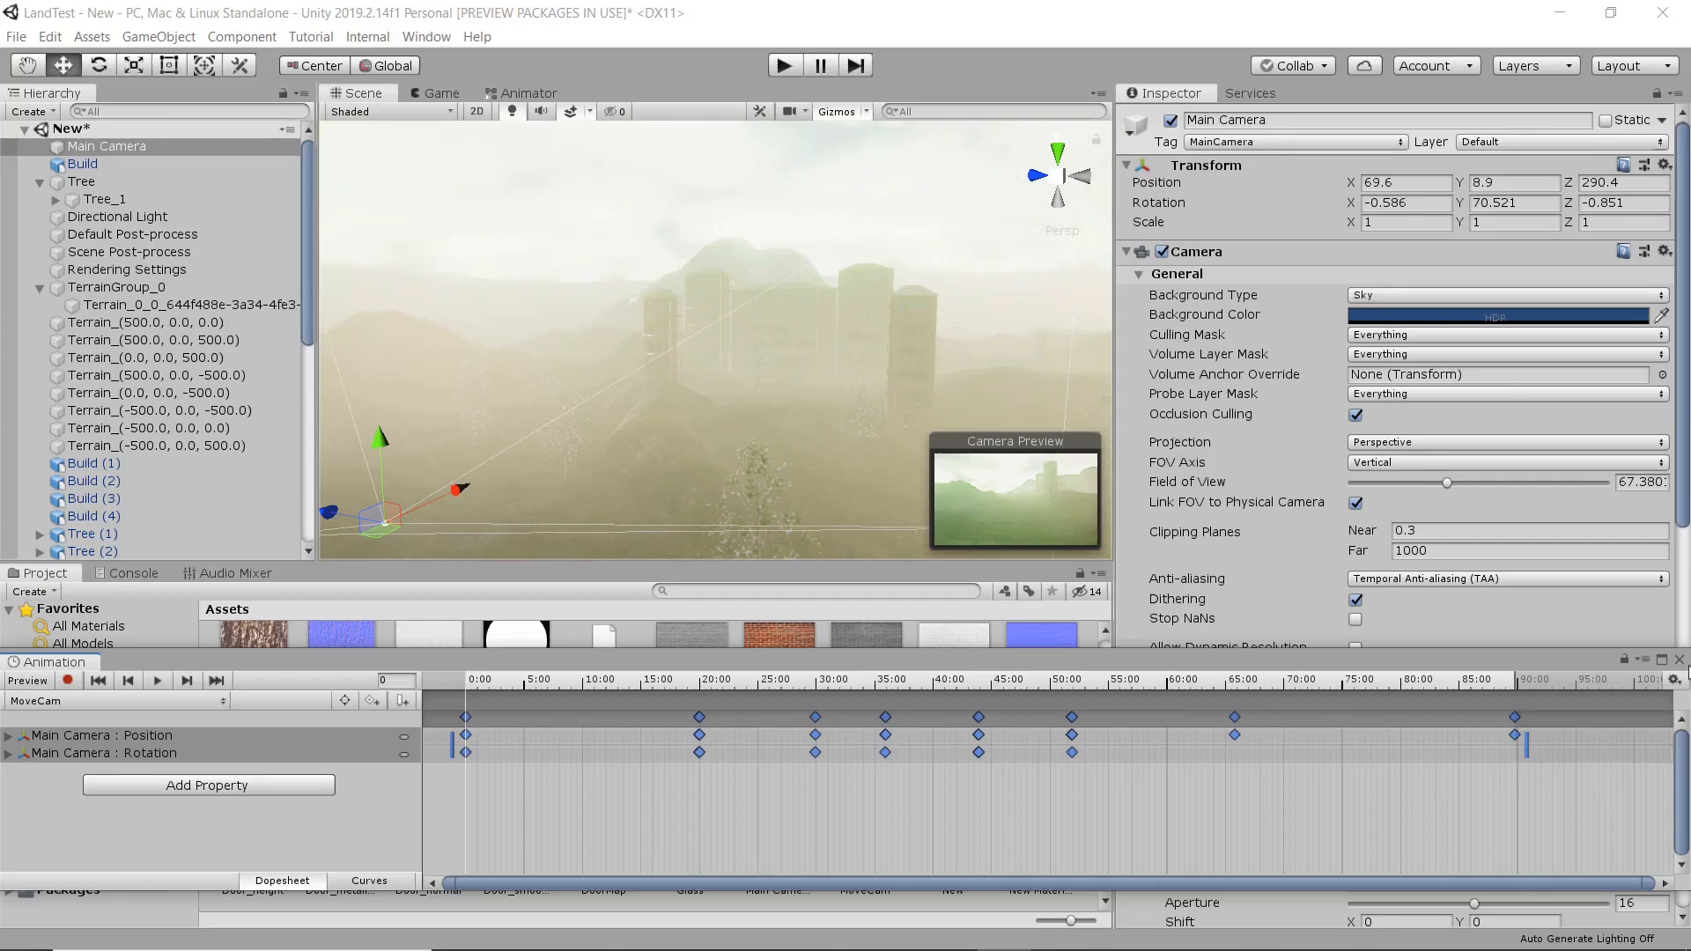
{"action": "key", "text": "space"}
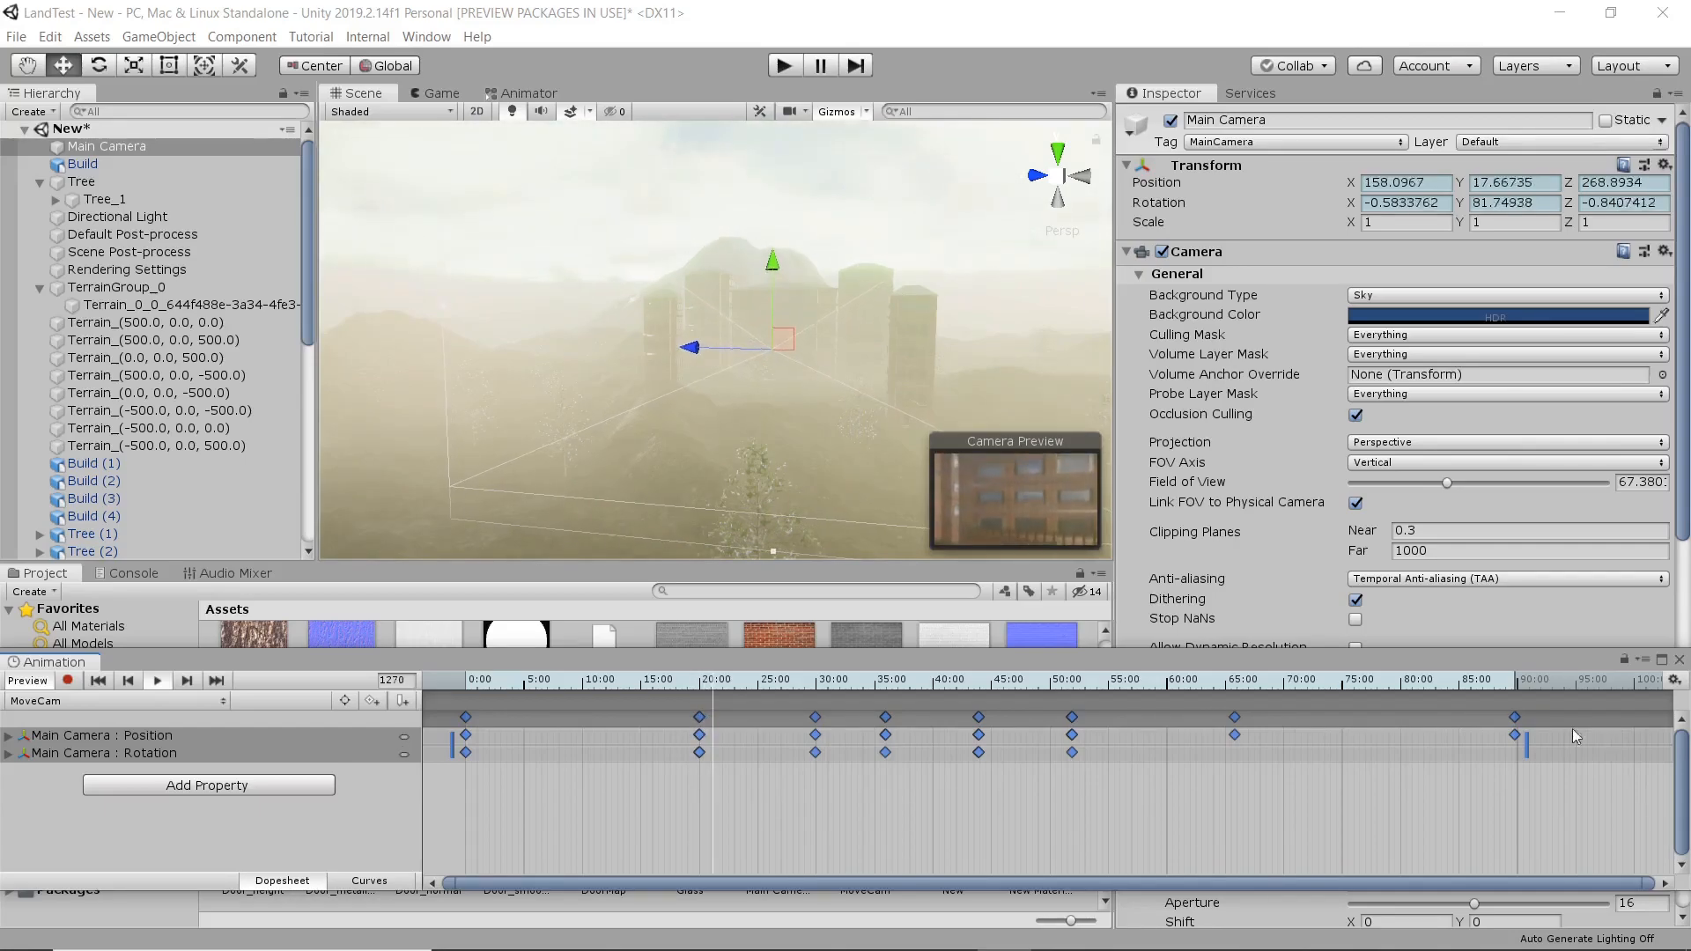
{"action": "left_click", "coordinate": [440, 93]}
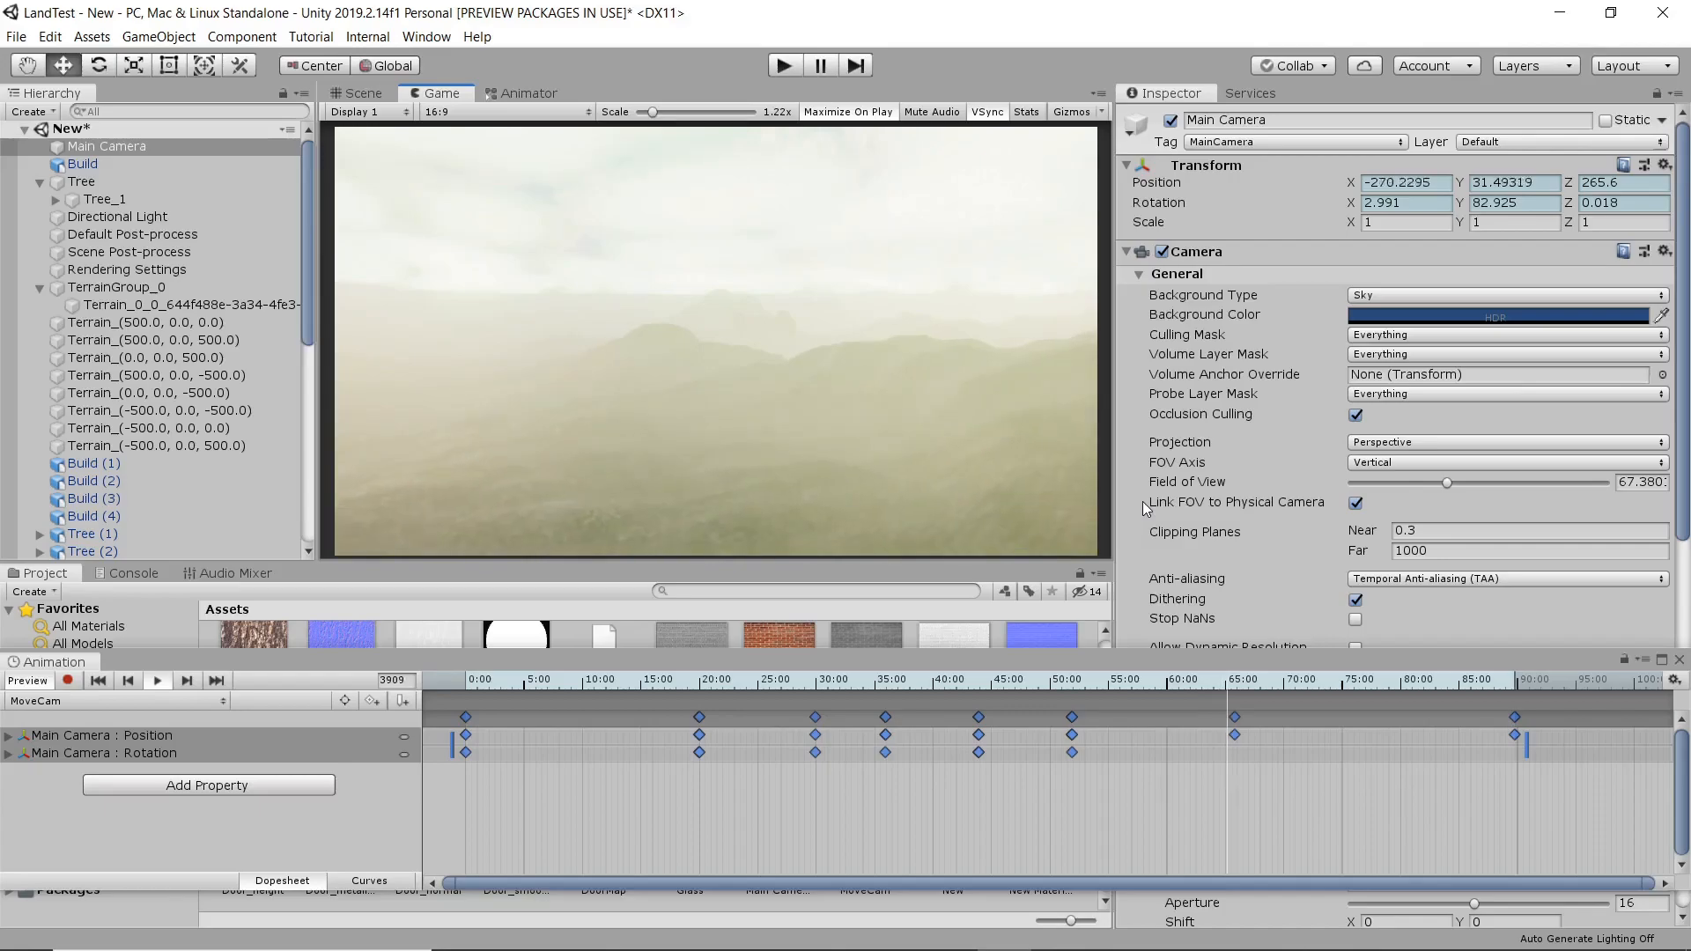
{"action": "left_click", "coordinate": [1678, 659]}
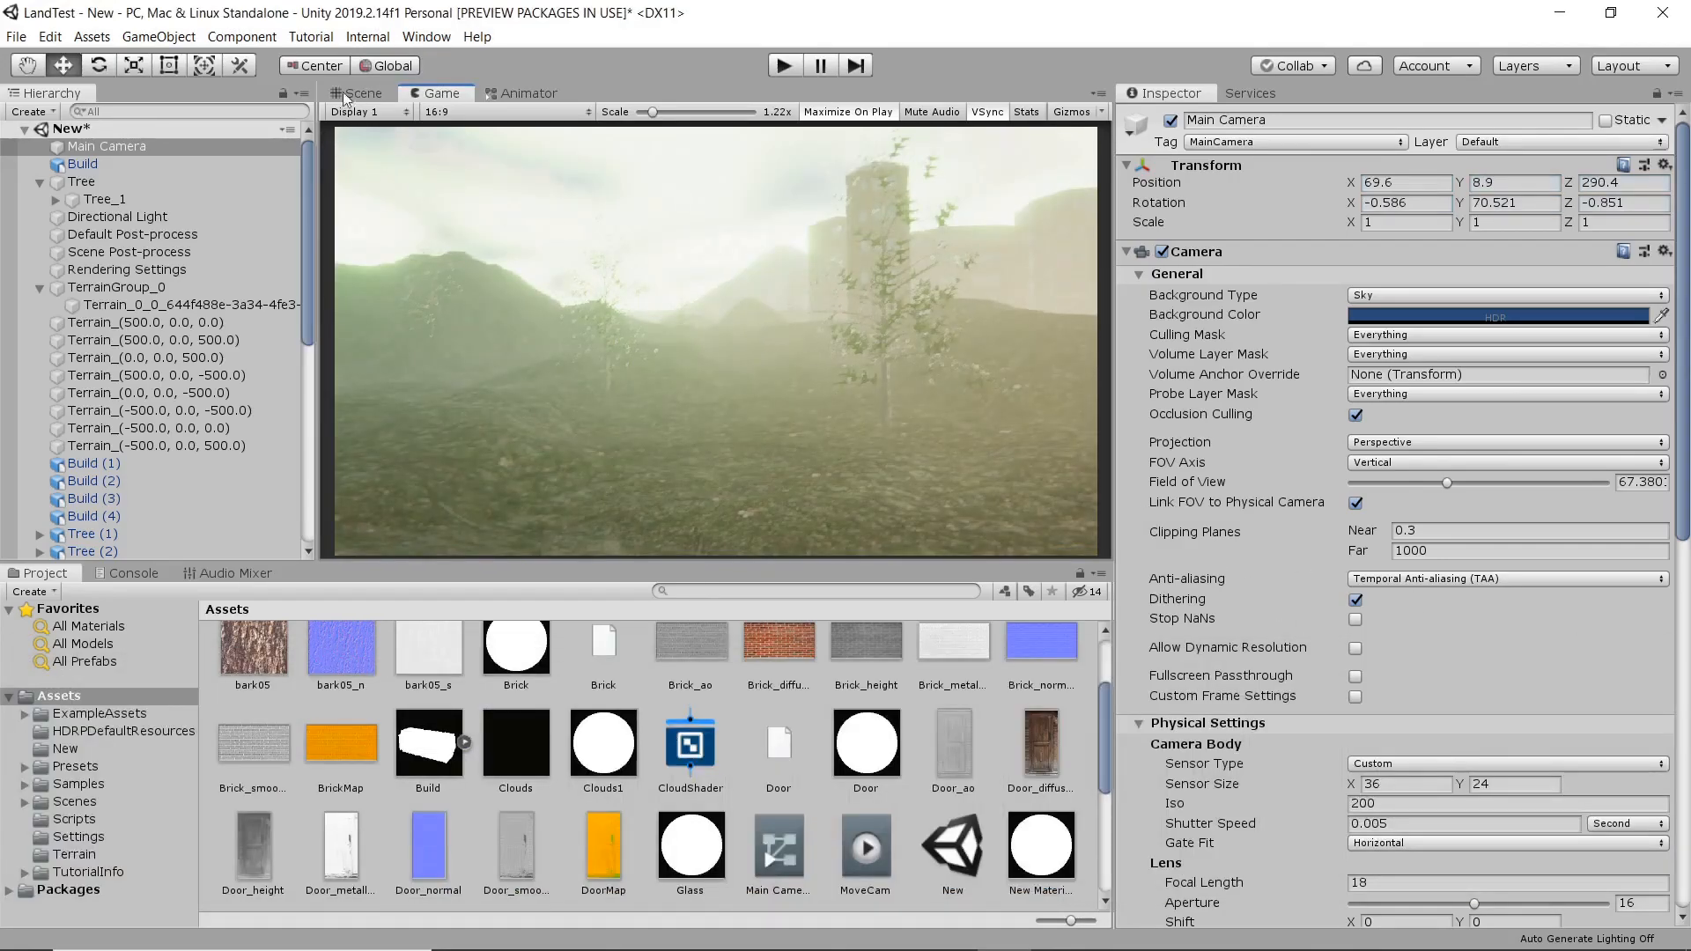
Deactivate the Main Camera object and look around the buildings in the Scene view.
{"action": "left_click", "coordinate": [171, 151]}
{"action": "left_click", "coordinate": [1170, 120]}
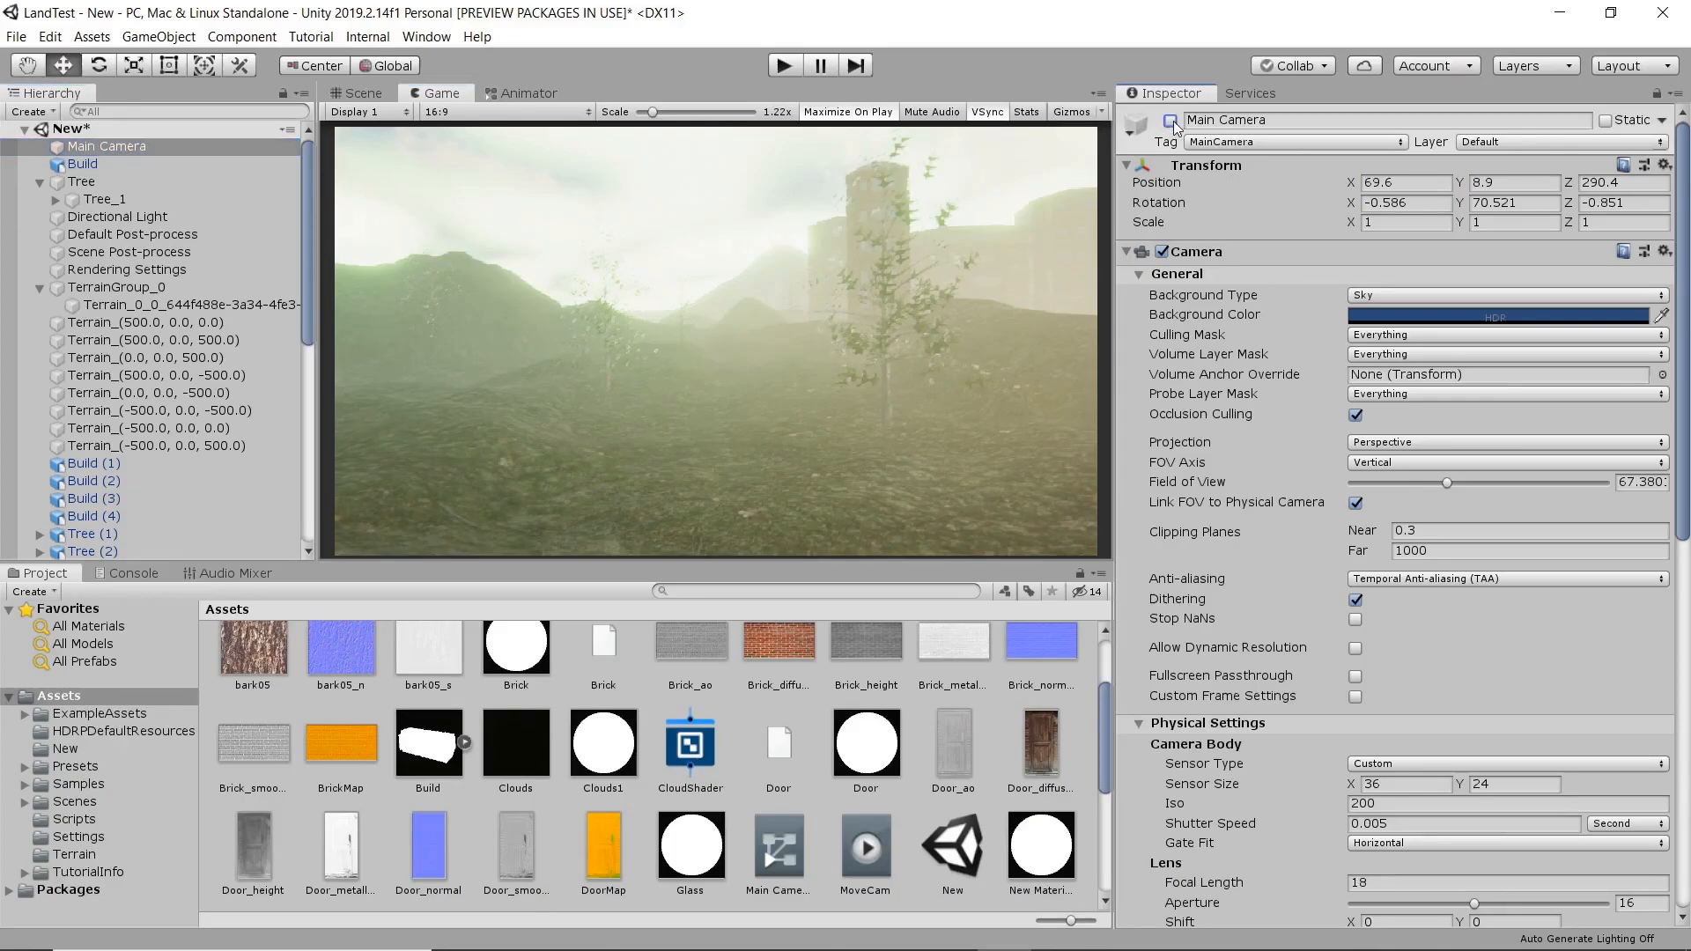
{"action": "left_click", "coordinate": [361, 93]}
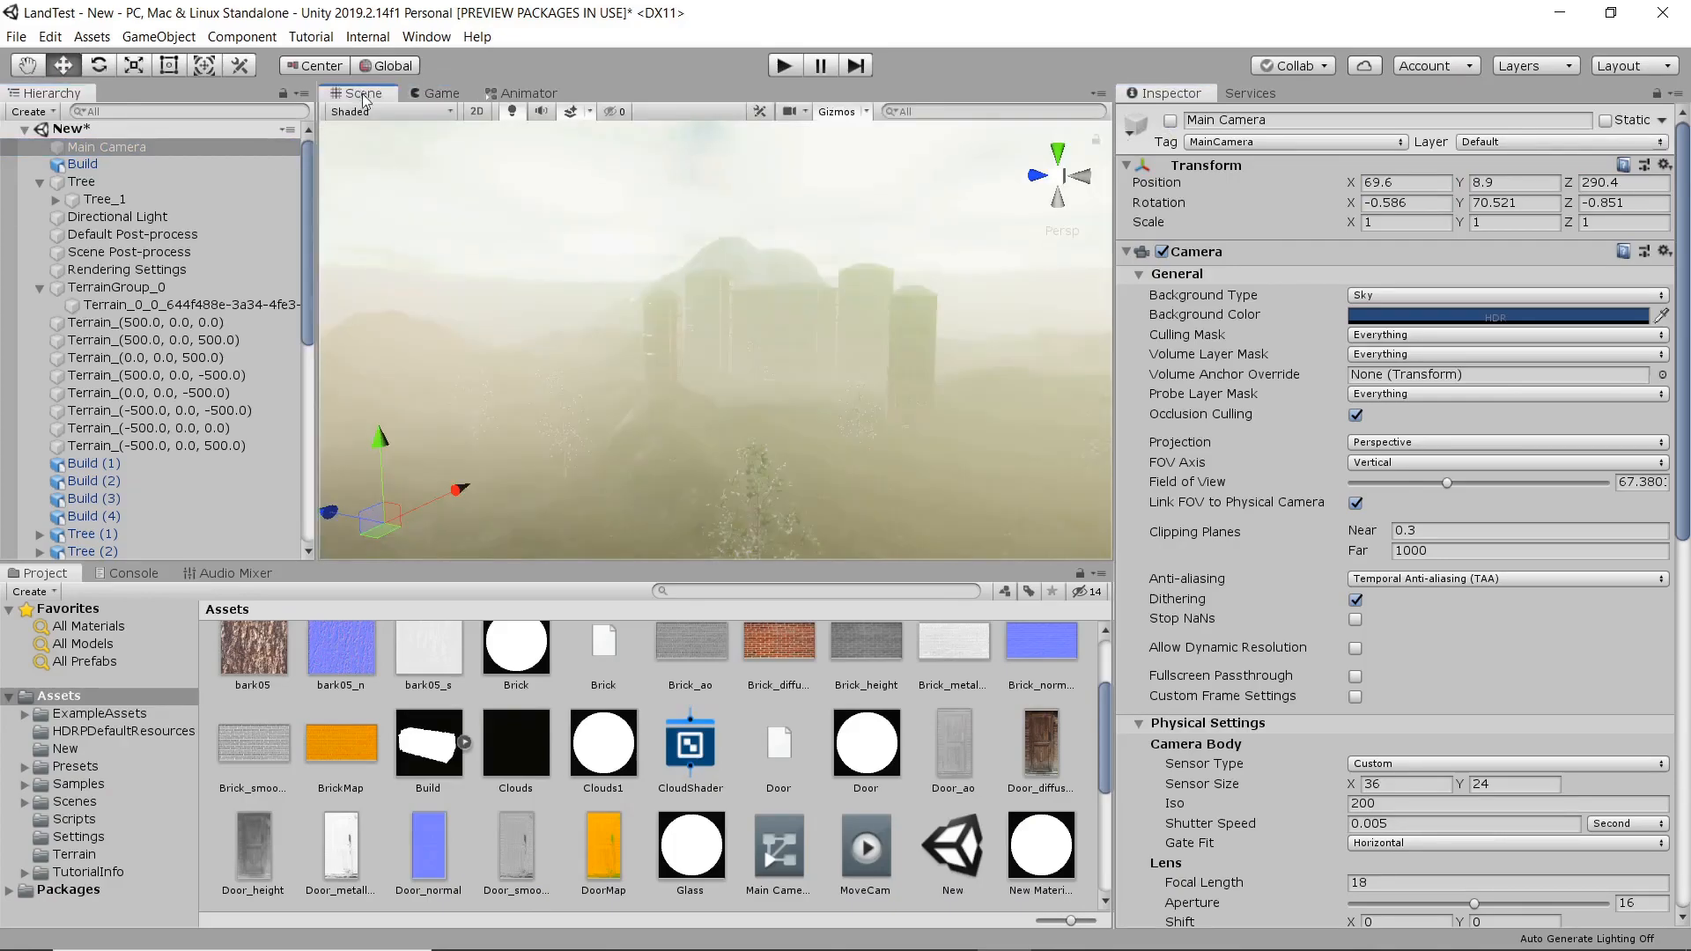
{"action": "middle_click_drag", "start_coordinate": [722, 325], "coordinate": [624, 373]}
{"action": "scroll", "coordinate": [648, 383], "scroll_direction": "up", "scroll_amount": 7}
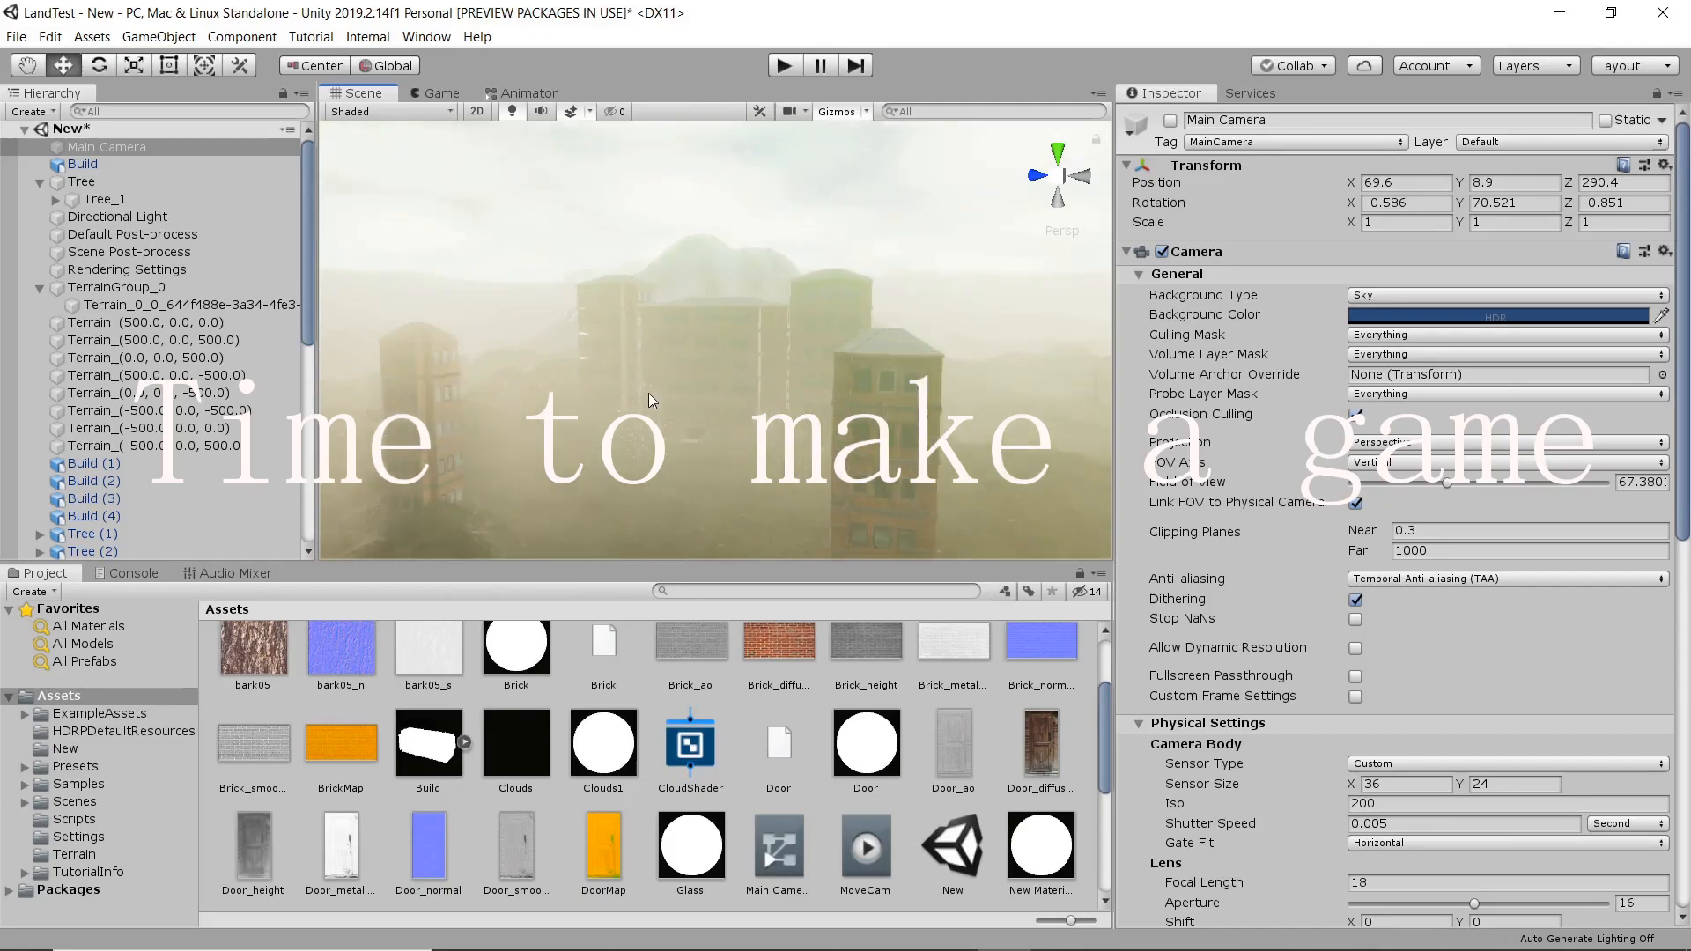
{"action": "scroll", "coordinate": [669, 420], "scroll_direction": "up", "scroll_amount": 6}
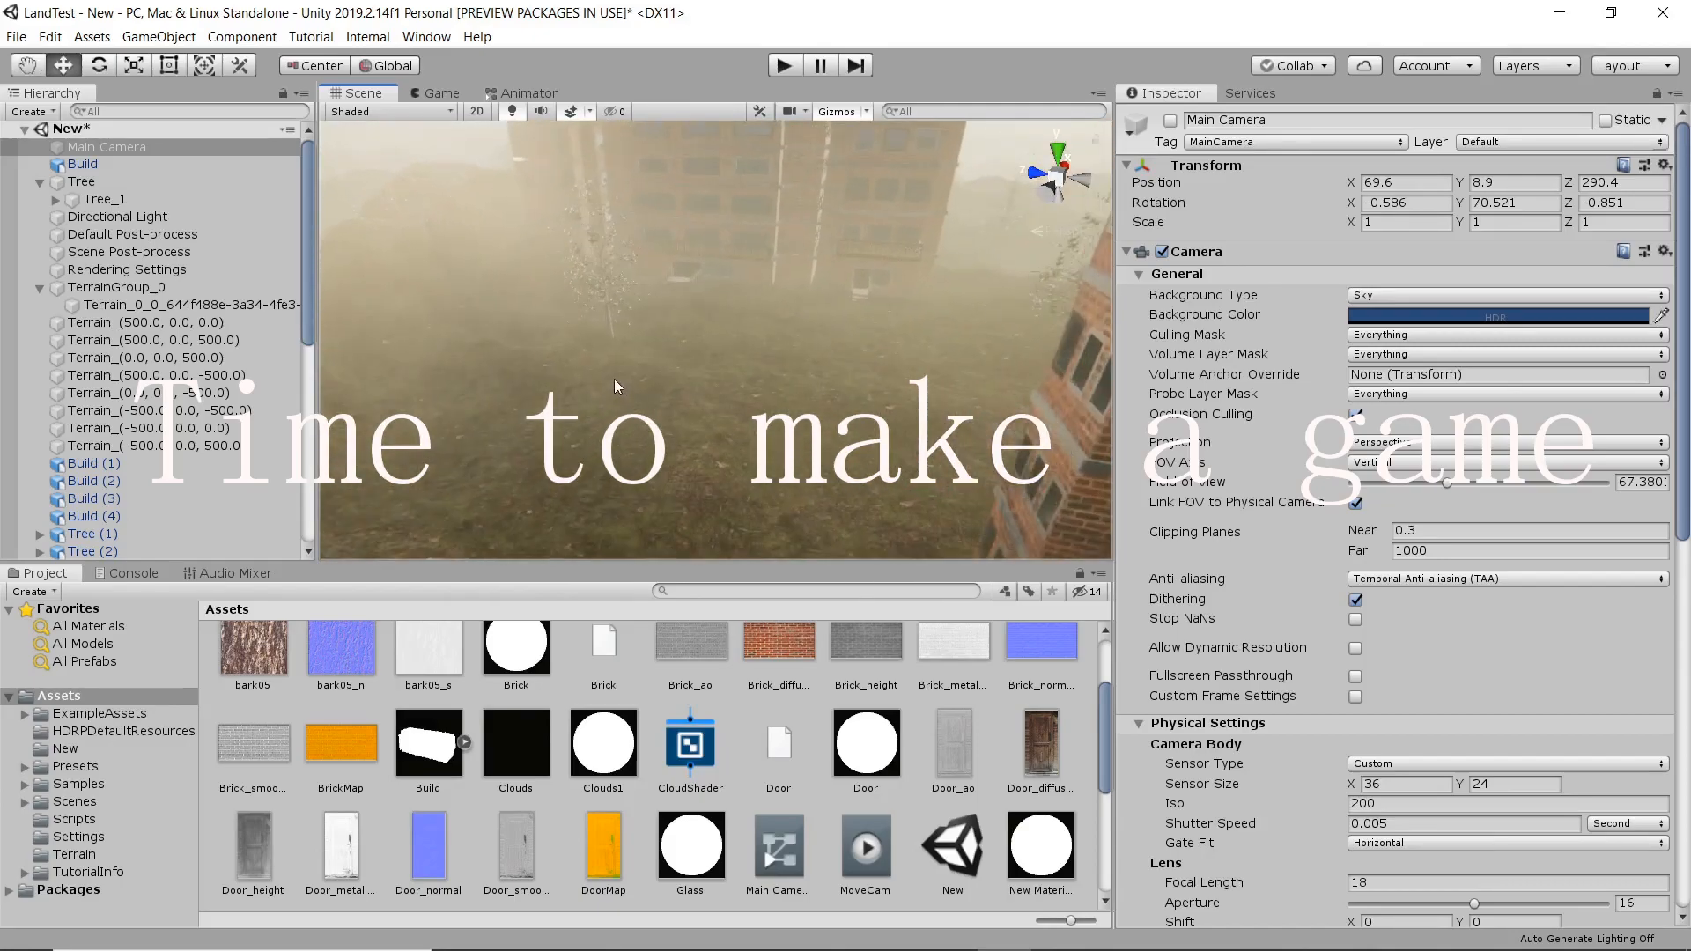
{"action": "scroll", "coordinate": [628, 391], "scroll_direction": "up", "scroll_amount": 1}
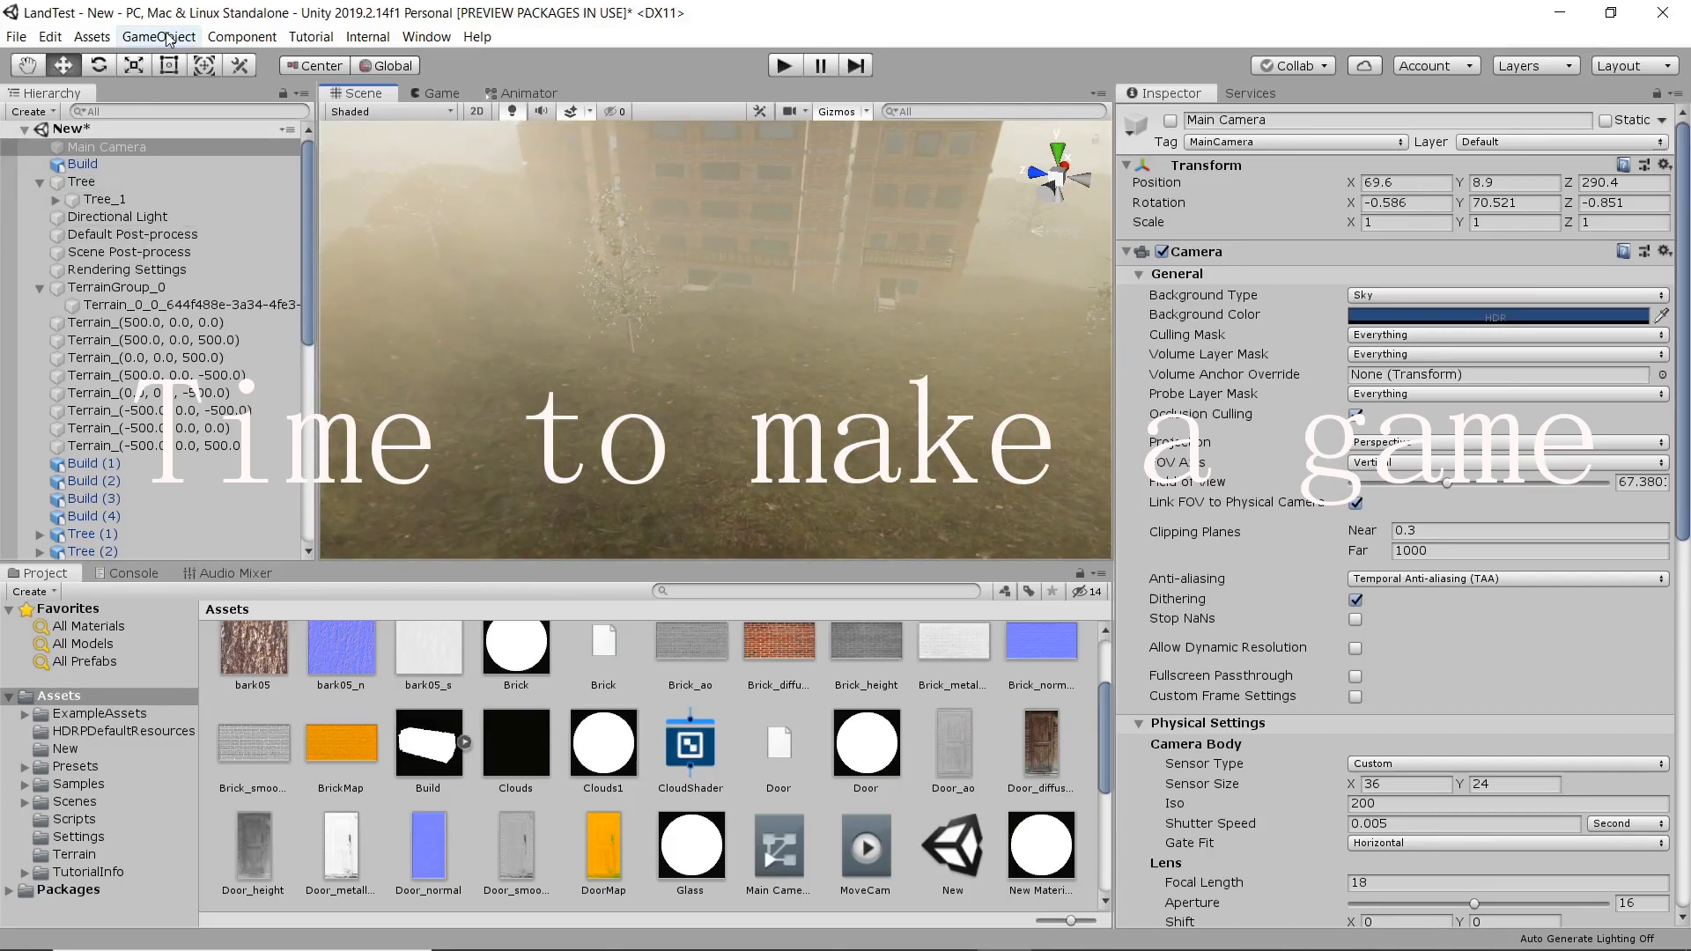
Save the scene and reactivate the Main Camera object.
{"action": "left_click", "coordinate": [20, 43]}
{"action": "left_click", "coordinate": [76, 109]}
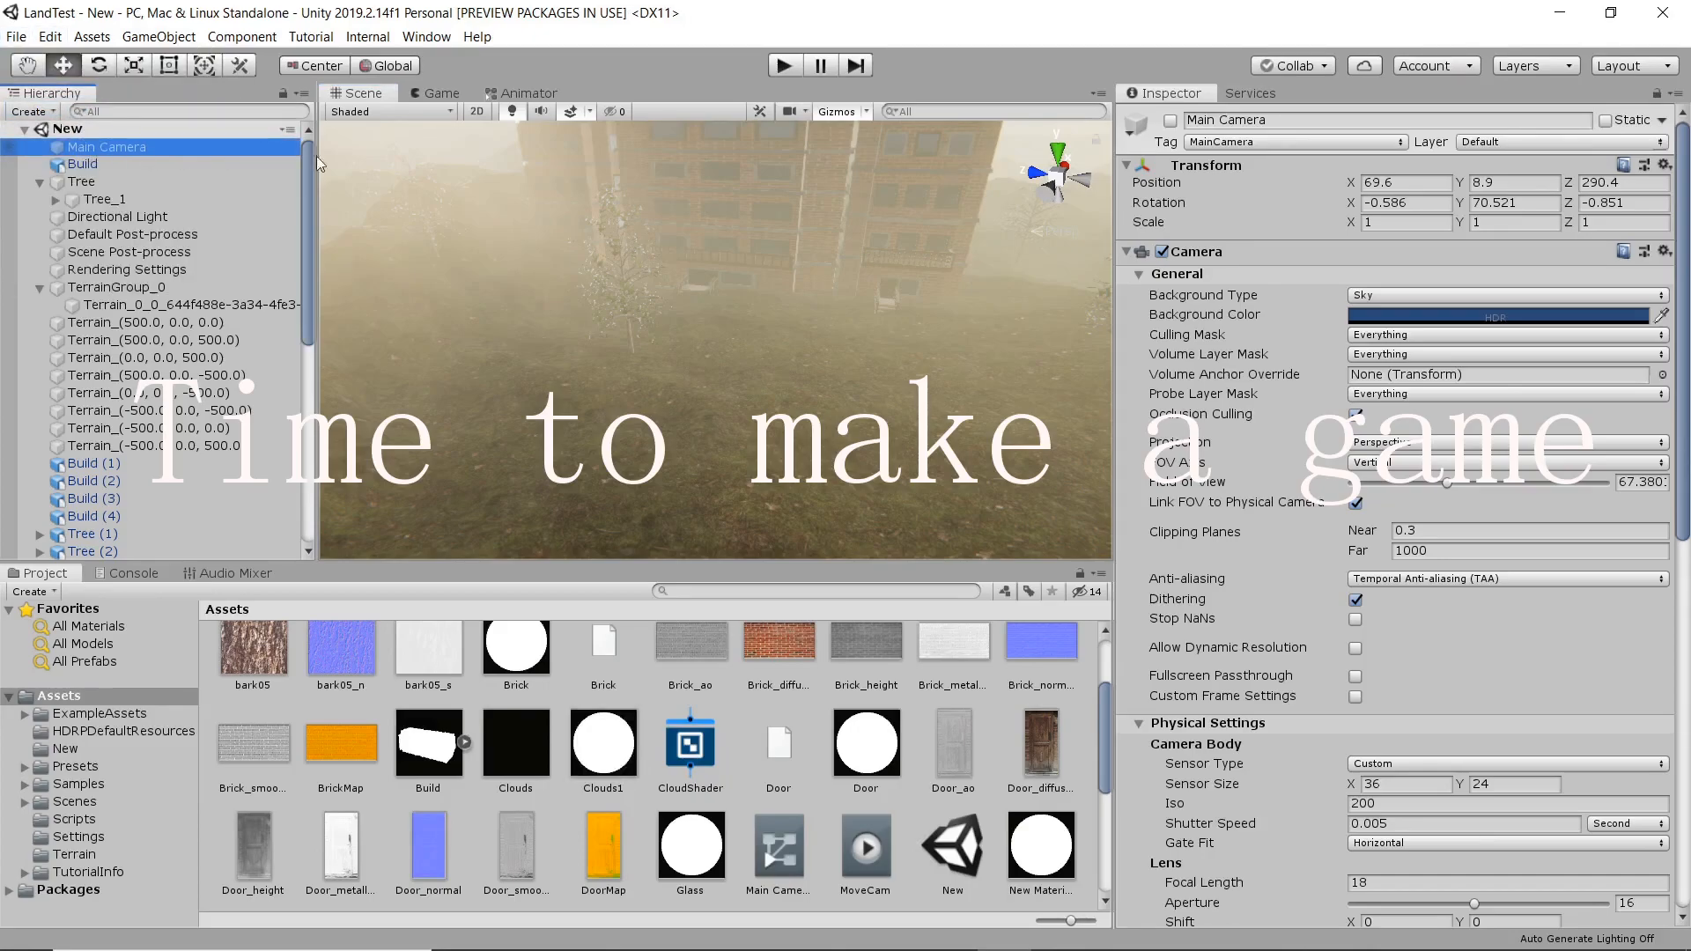
{"action": "left_click", "coordinate": [1169, 122]}
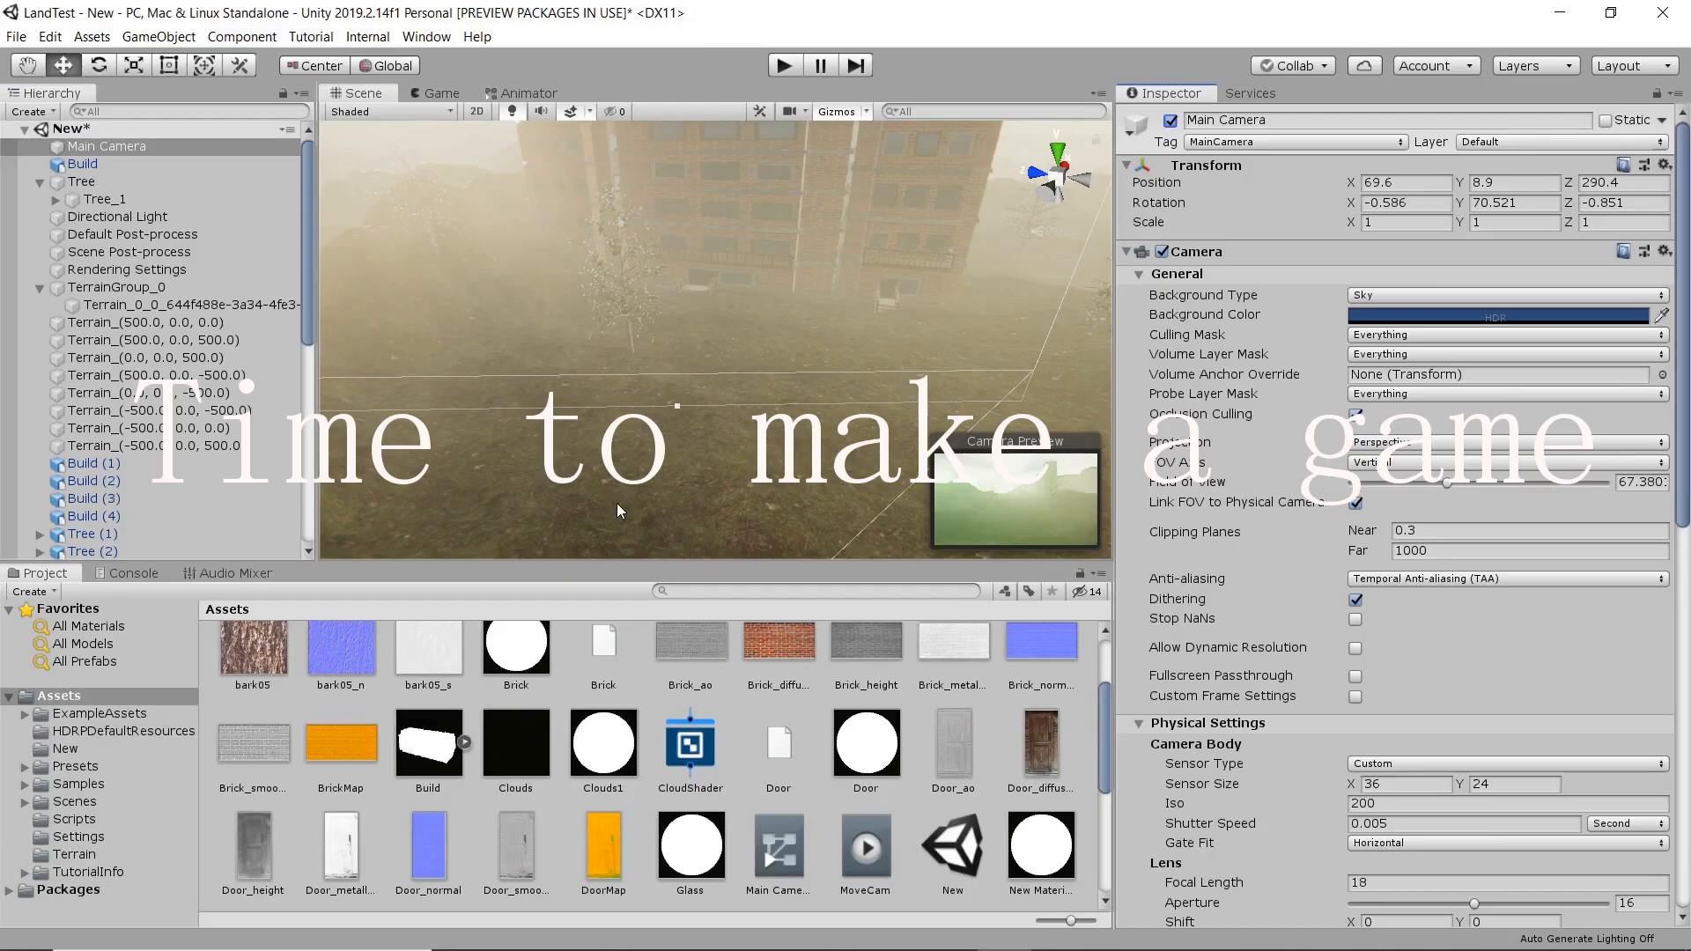
{"action": "scroll", "coordinate": [757, 730], "scroll_direction": "down", "scroll_amount": 4}
{"action": "scroll", "coordinate": [757, 731], "scroll_direction": "up", "scroll_amount": 6}
{"action": "scroll", "coordinate": [745, 410], "scroll_direction": "down", "scroll_amount": 6}
{"action": "right_click_drag", "start_coordinate": [679, 345], "coordinate": [687, 294]}
{"action": "scroll", "coordinate": [739, 371], "scroll_direction": "down", "scroll_amount": 3}
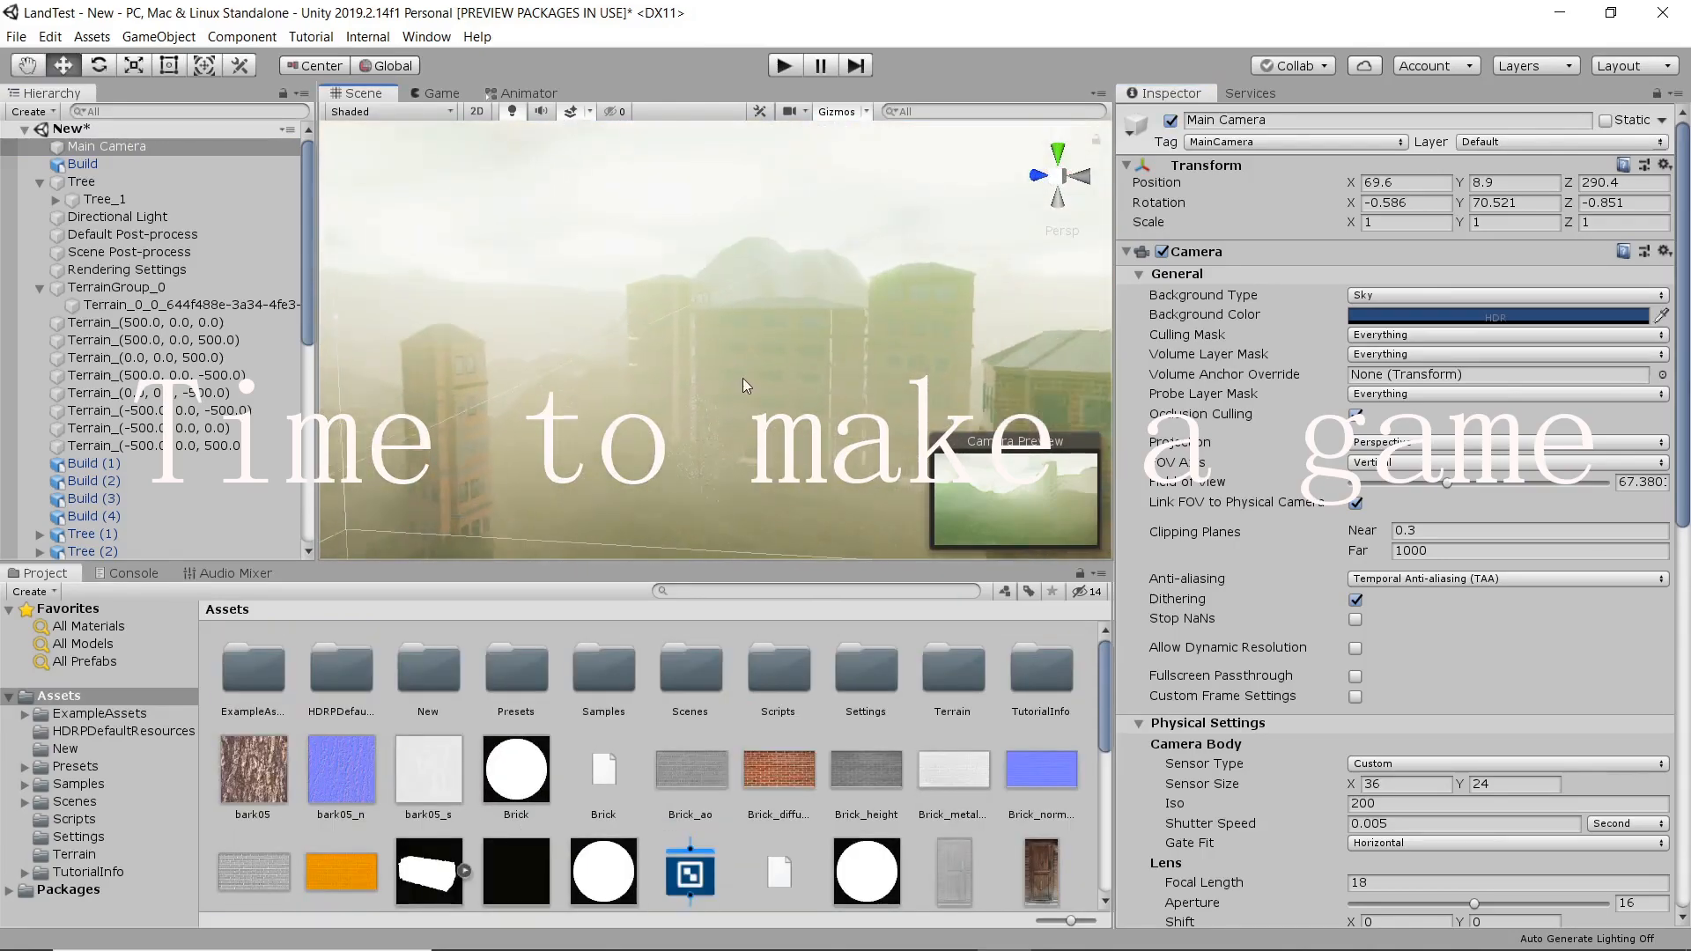
{"action": "scroll", "coordinate": [758, 382], "scroll_direction": "down", "scroll_amount": 4}
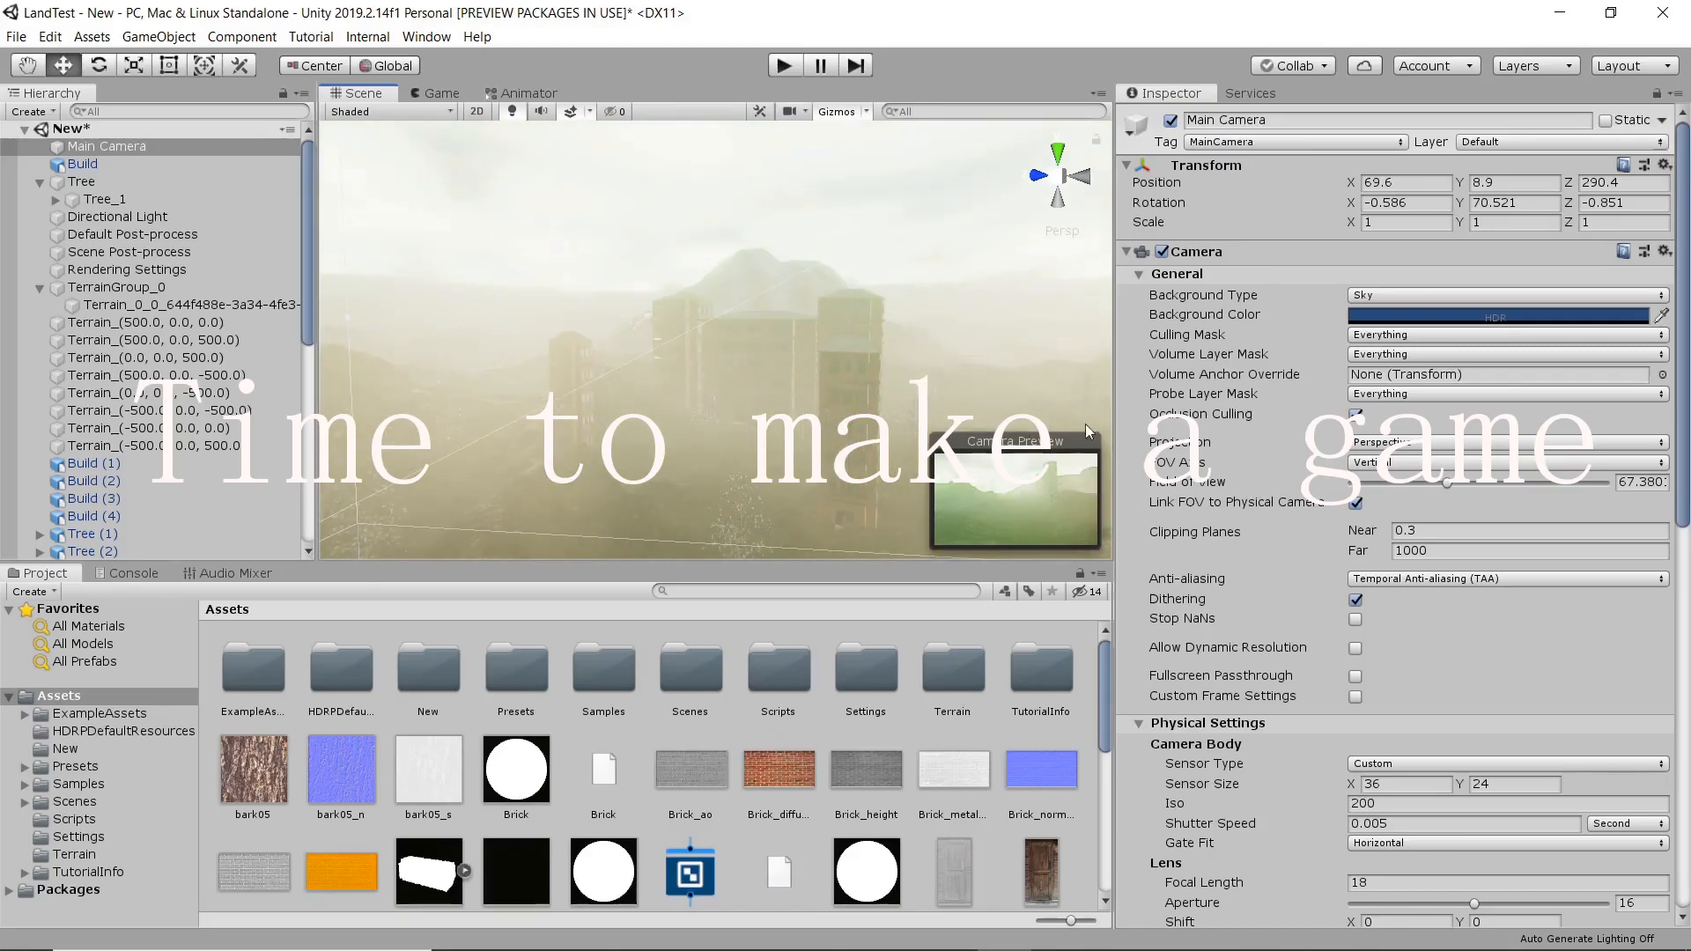